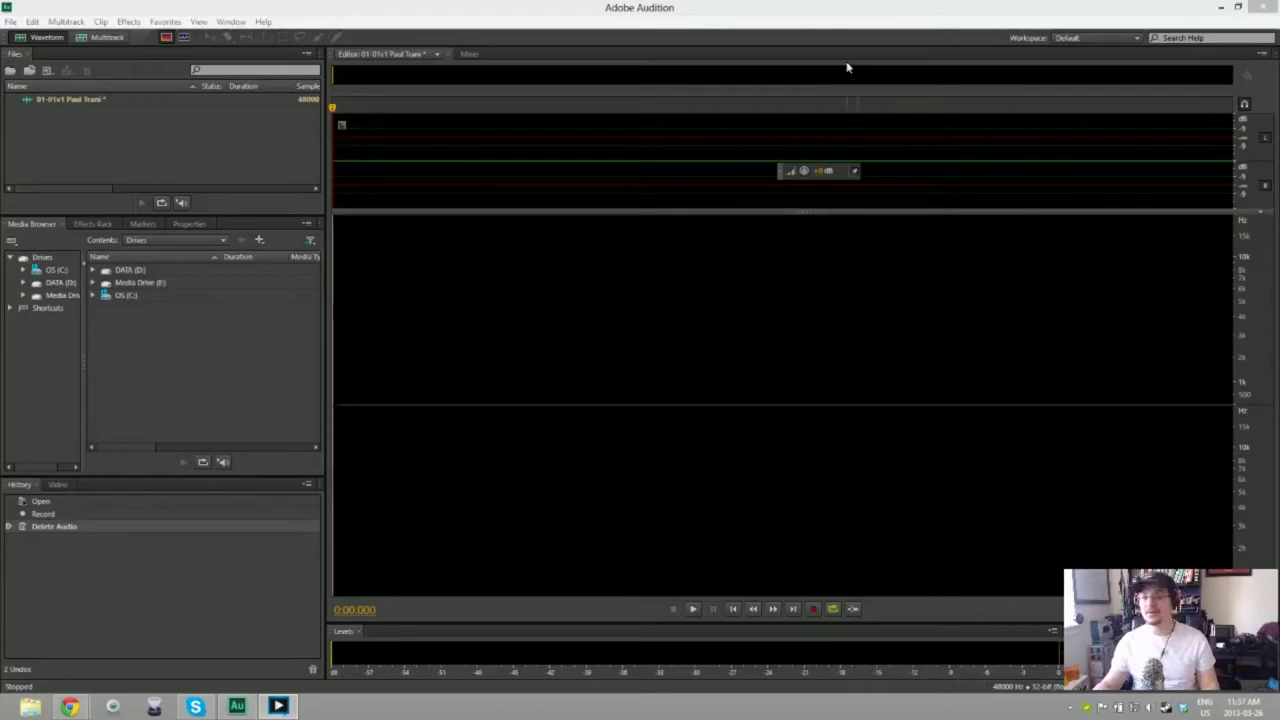
Step: Record several trial narration takes, deleting each unsatisfactory one
{"action": "key", "text": "shift+space"}
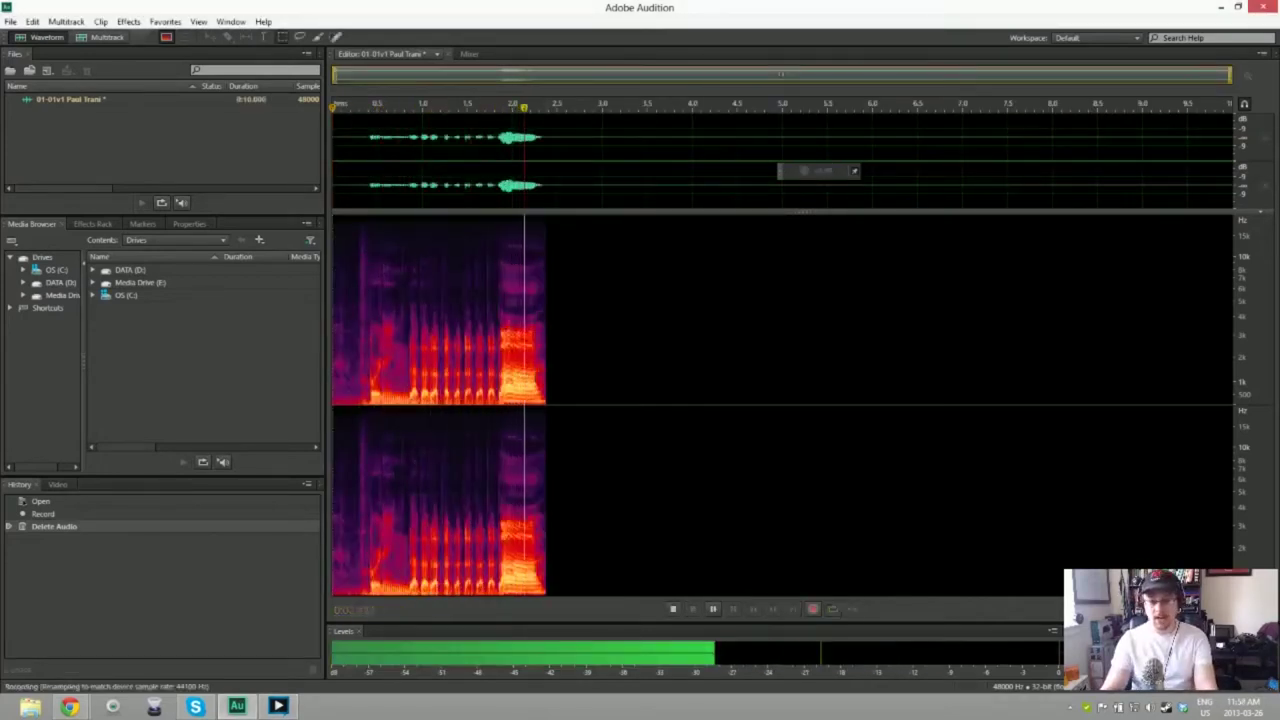
{"action": "key", "text": "space"}
{"action": "key", "text": "space"}
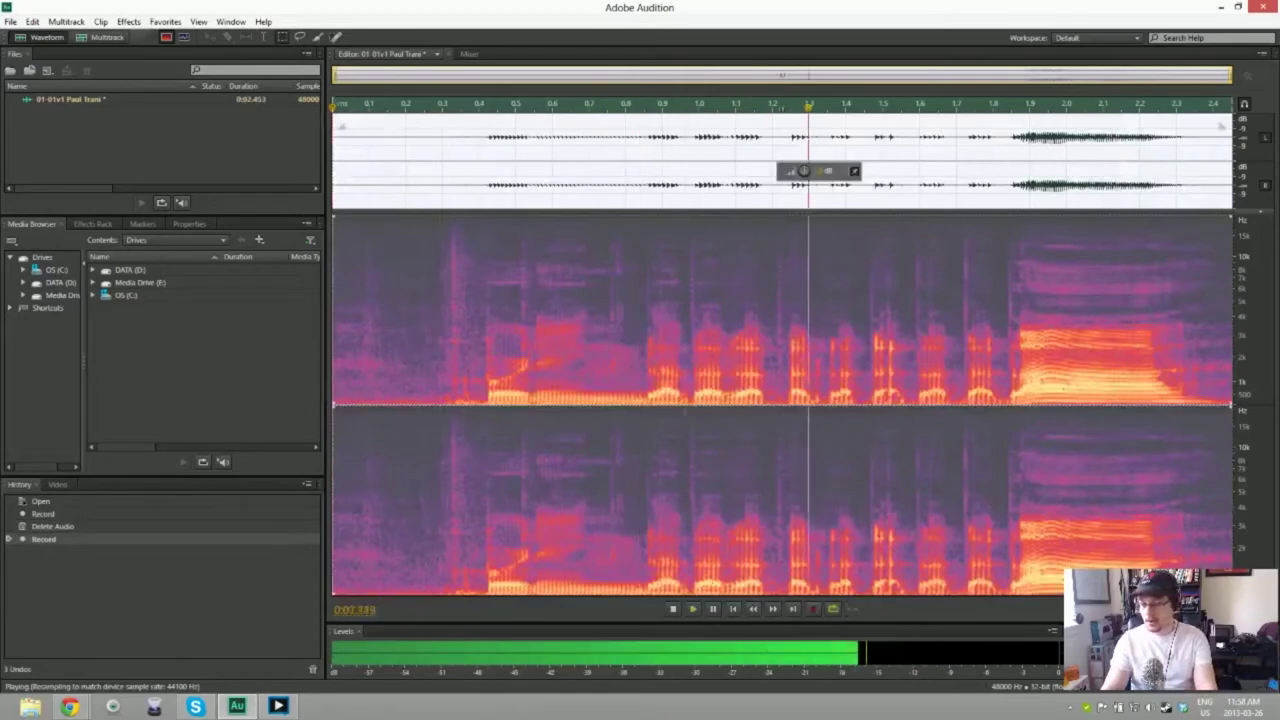
{"action": "key", "text": "Delete"}
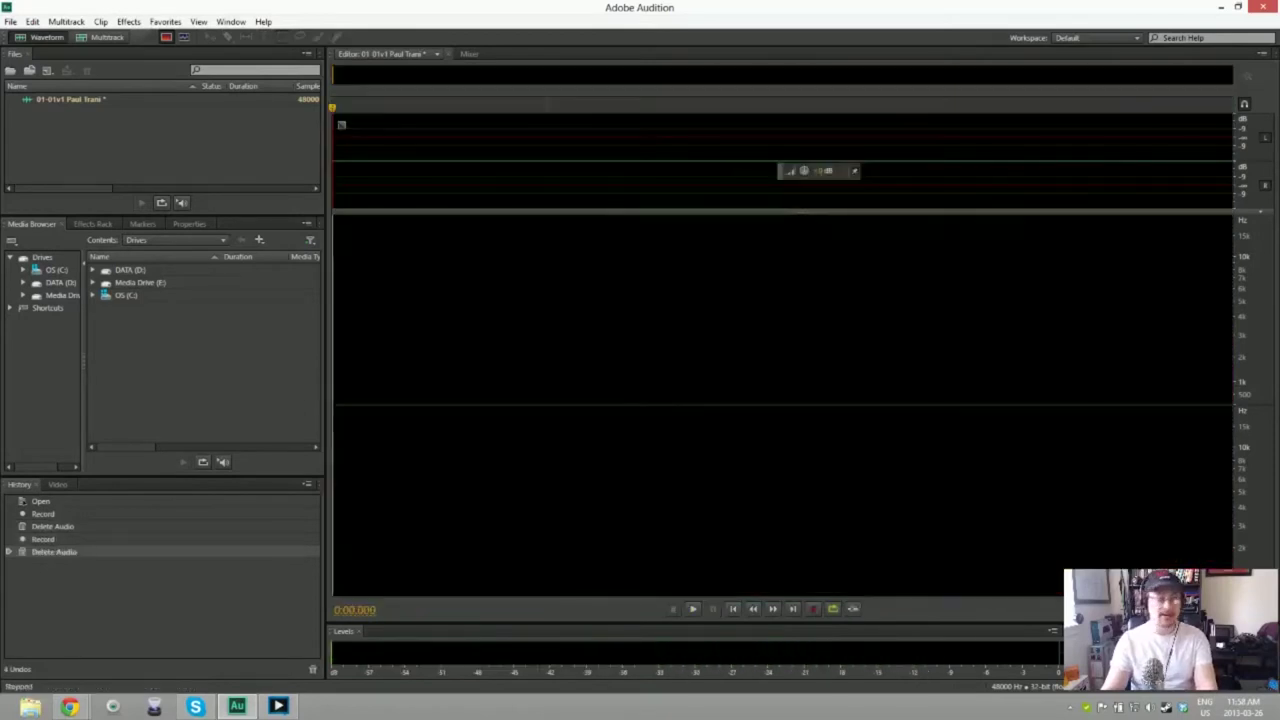
{"action": "key", "text": "shift+space"}
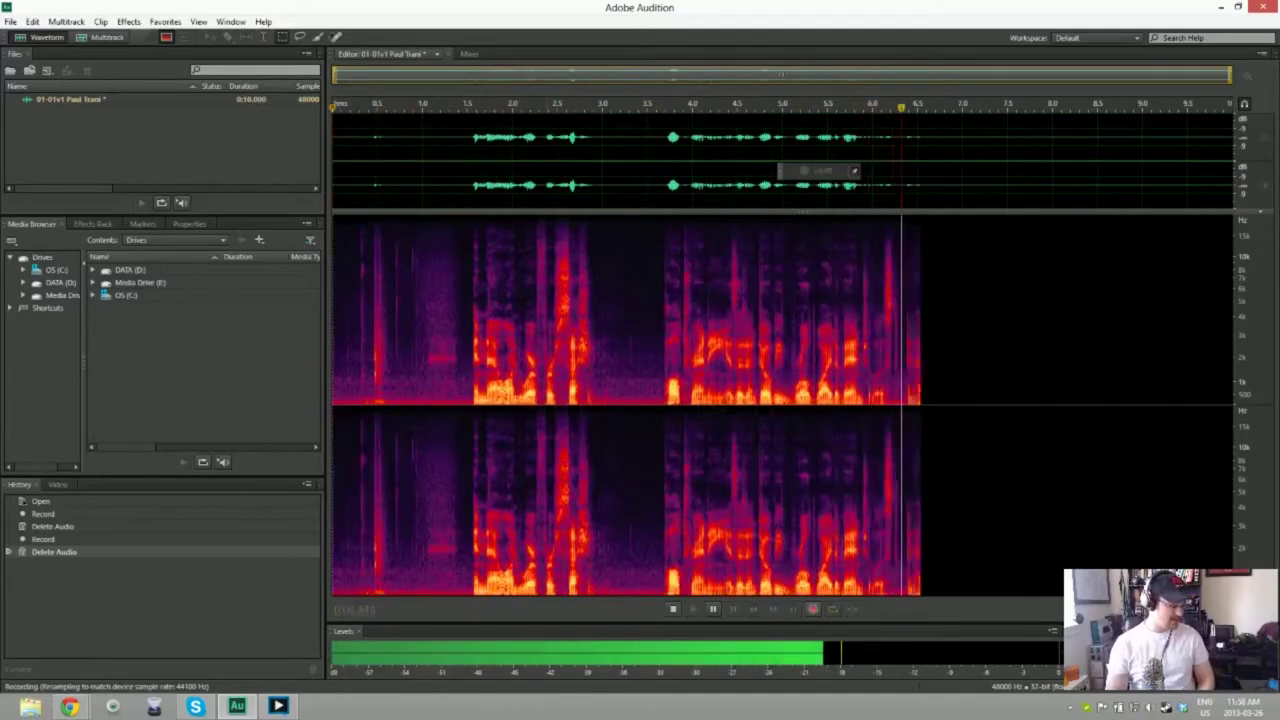
{"action": "key", "text": "space"}
{"action": "key", "text": "ctrl+a"}
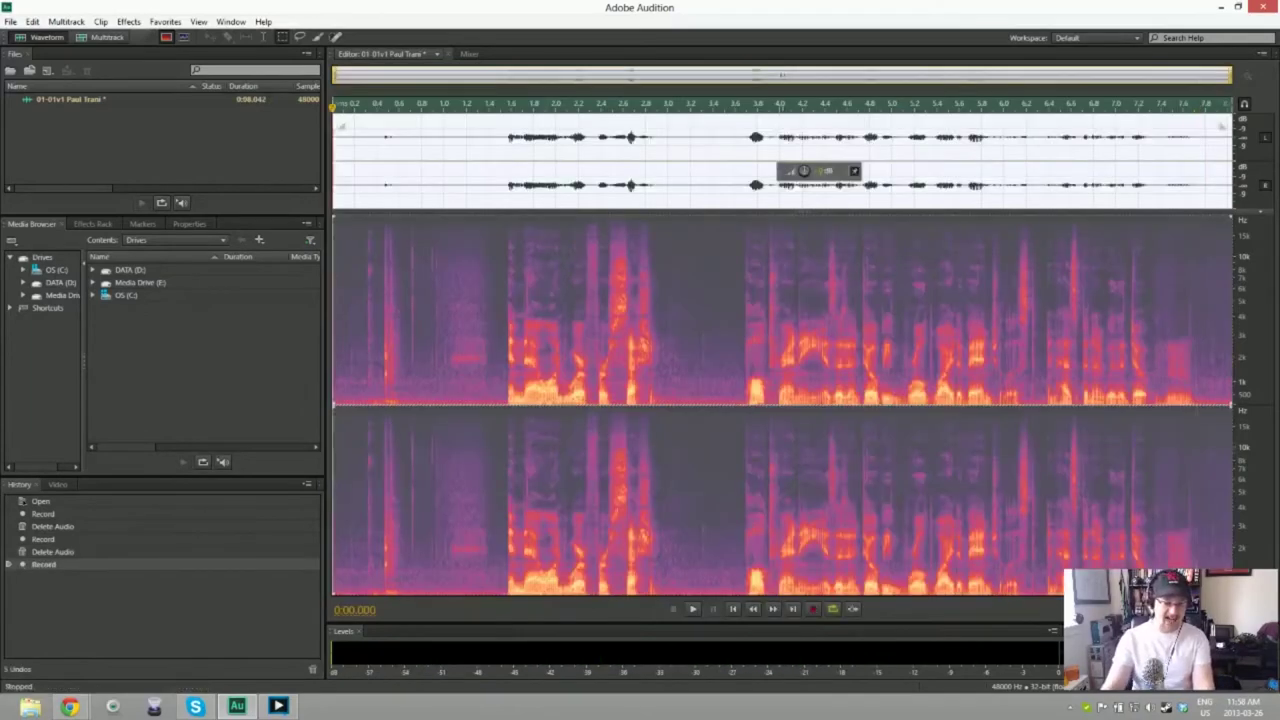
{"action": "key", "text": "Delete"}
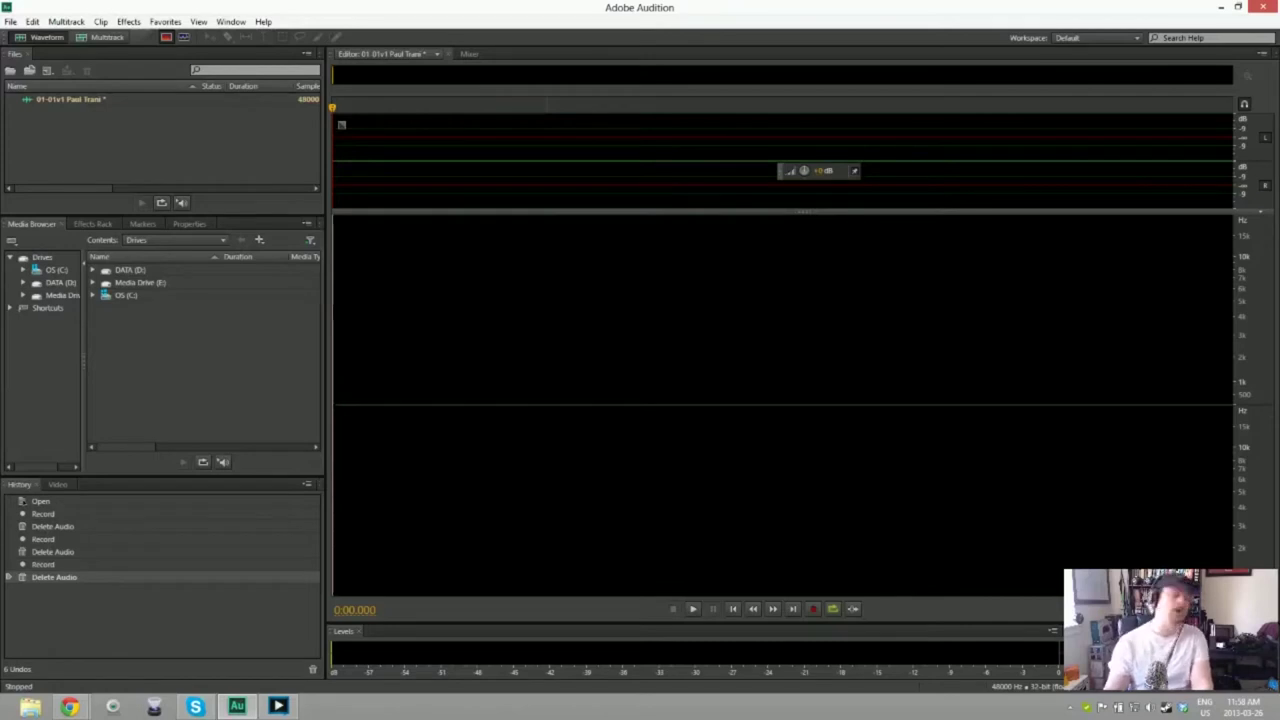
{"action": "key", "text": "shift+space"}
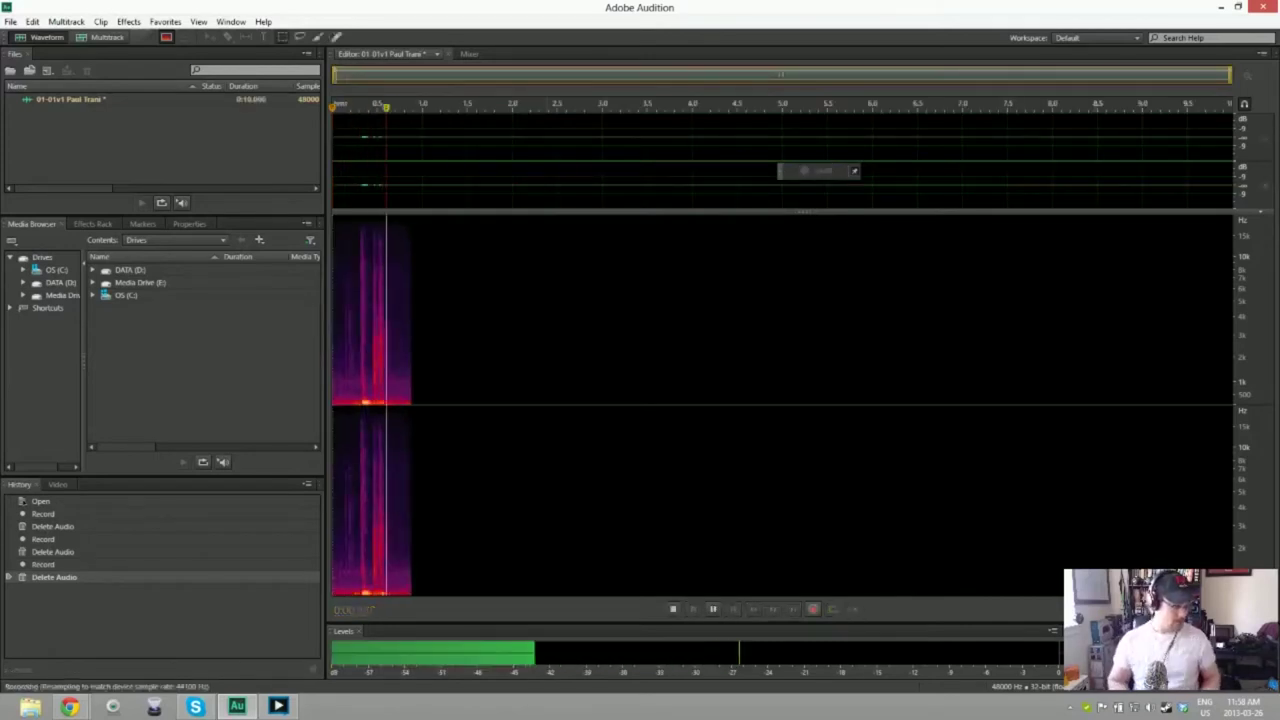
{"action": "key", "text": "space"}
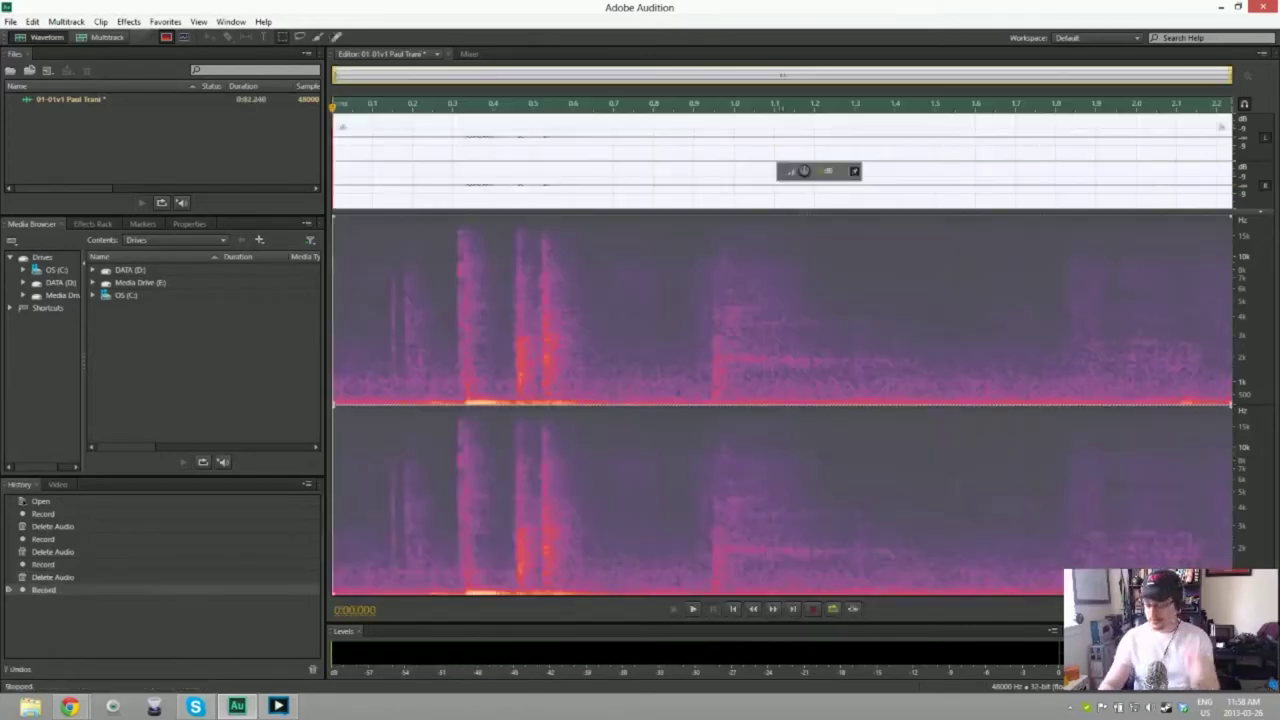
{"action": "key", "text": "ctrl+a"}
{"action": "key", "text": "Delete"}
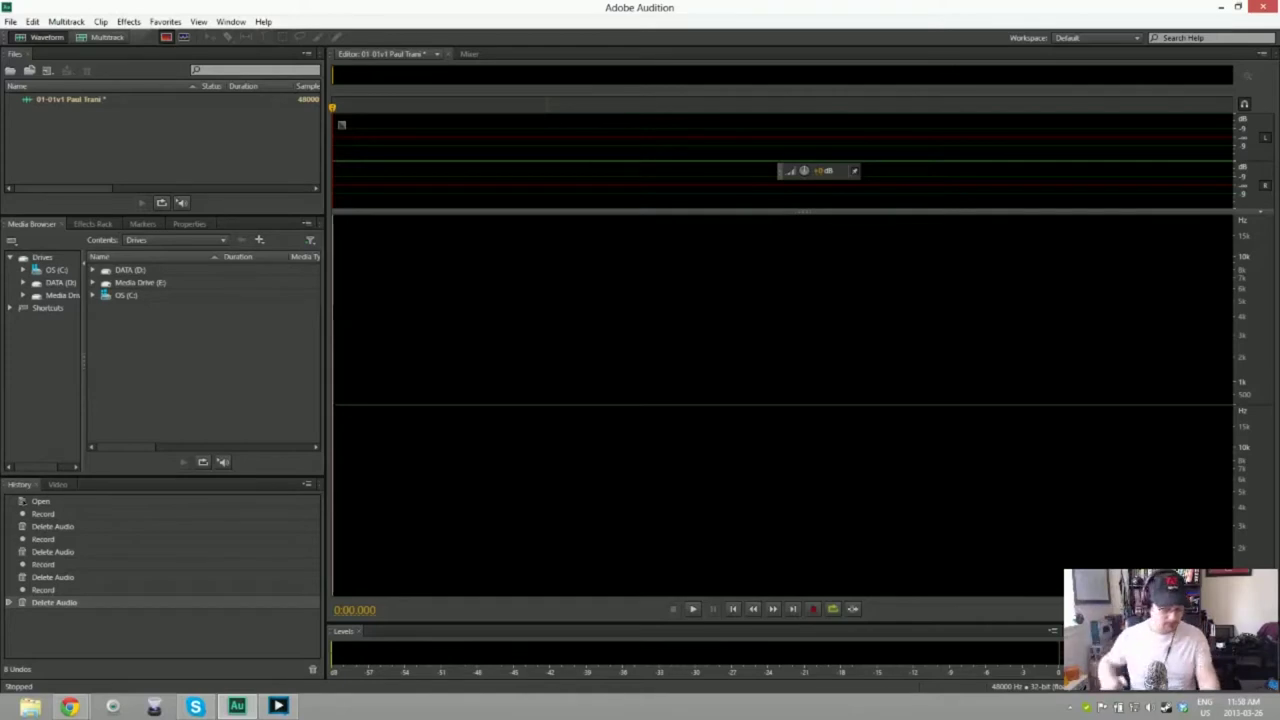
{"action": "key", "text": "shift+space"}
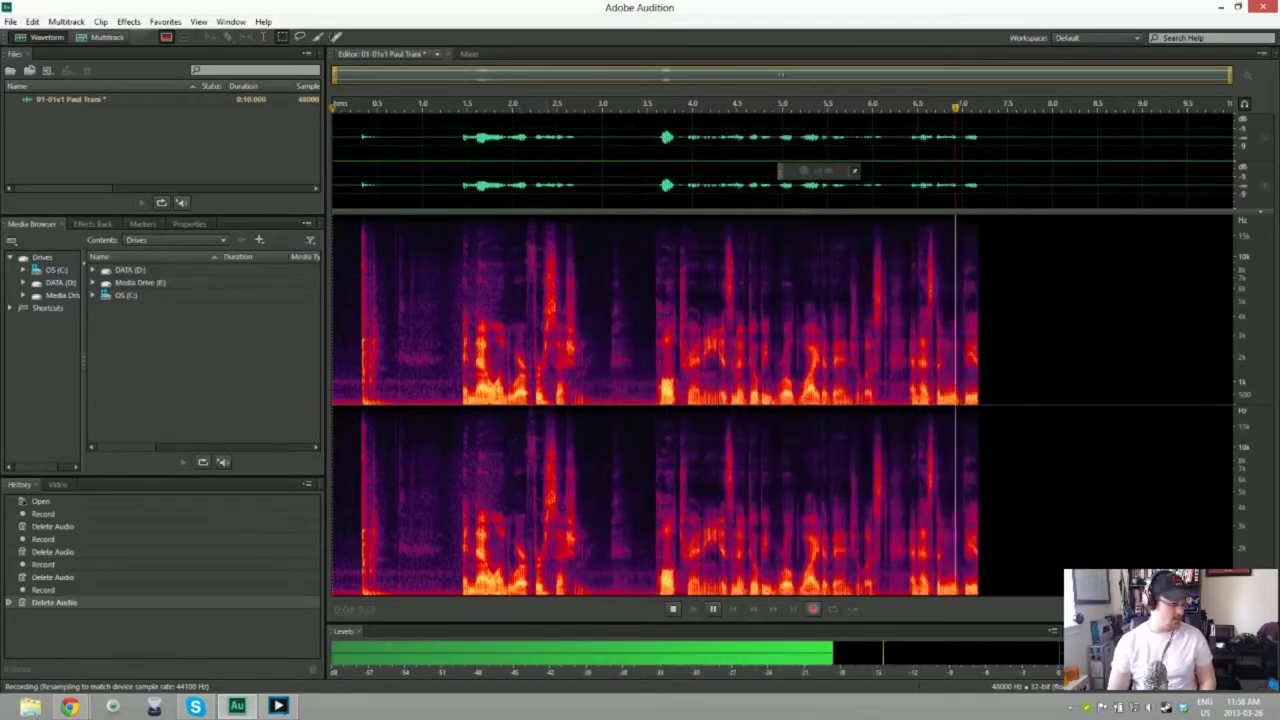
{"action": "key", "text": "space"}
{"action": "key", "text": "ctrl+a"}
{"action": "key", "text": "Delete"}
{"action": "key", "text": "shift+space"}
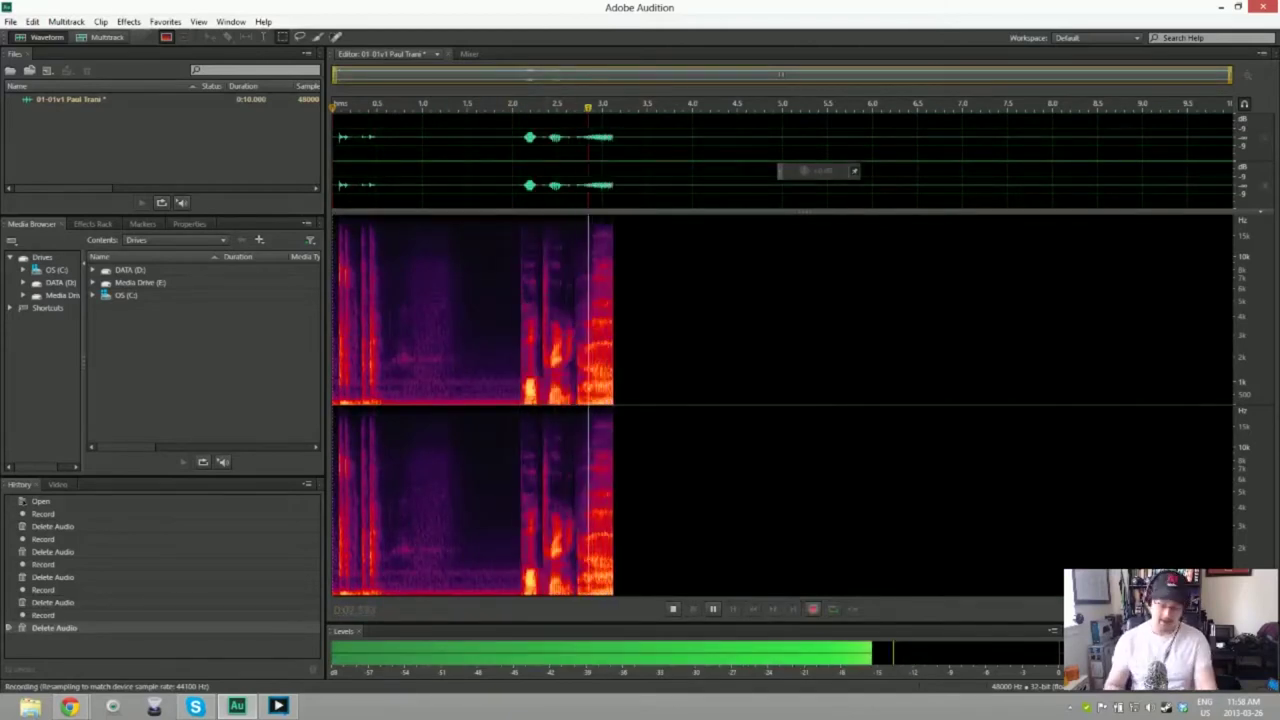
{"action": "key", "text": "space"}
{"action": "key", "text": "ctrl+a"}
{"action": "key", "text": "Delete"}
{"action": "key", "text": "shift+space"}
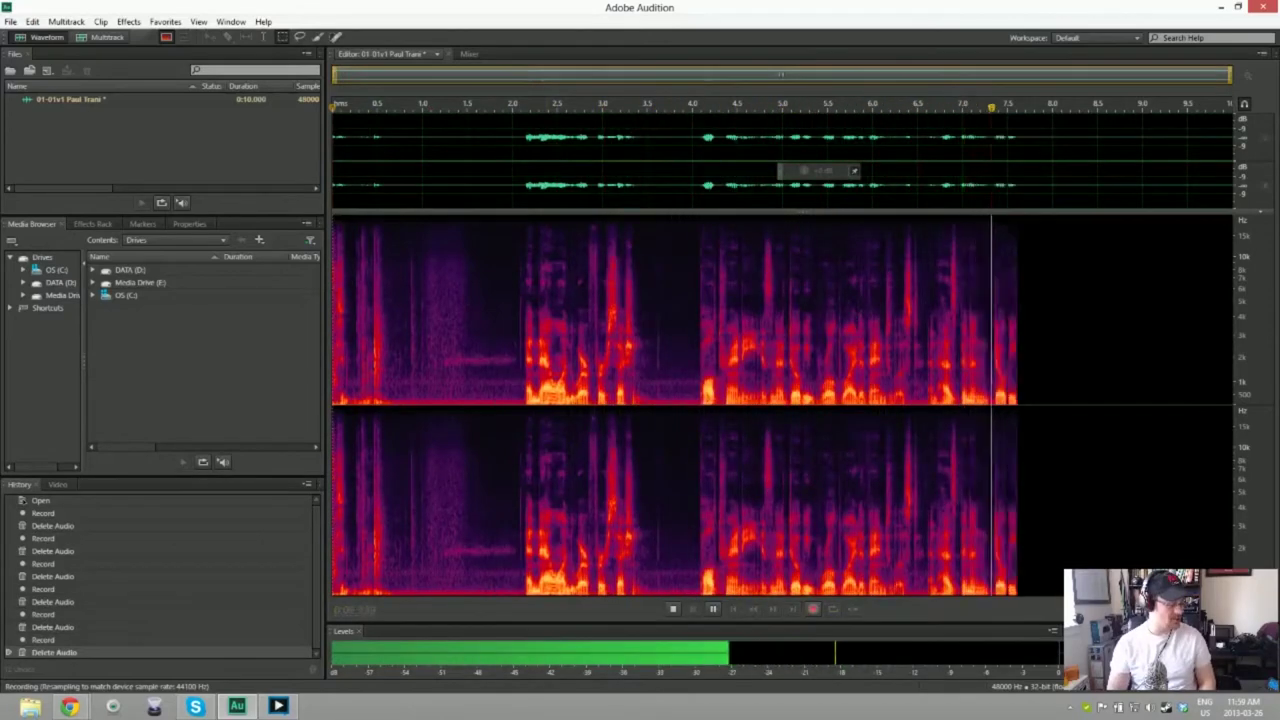
{"action": "key", "text": "space"}
{"action": "key", "text": "Delete"}
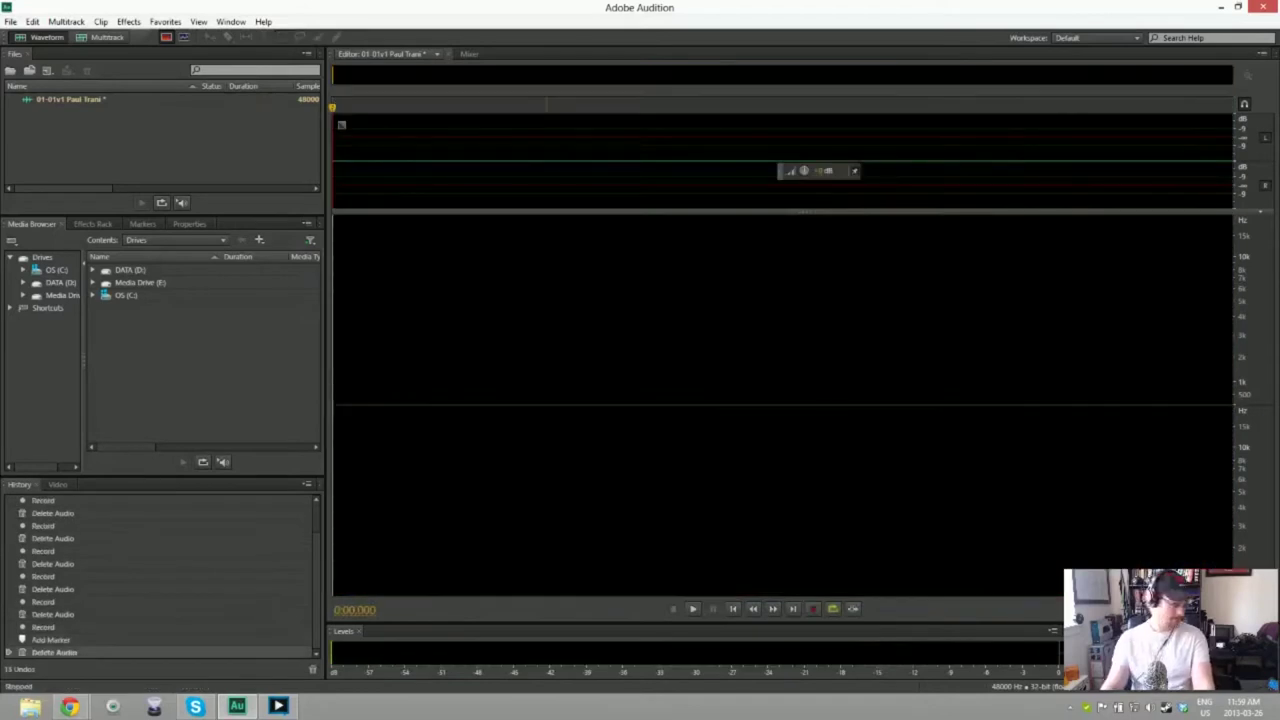
{"action": "key", "text": "shift+space"}
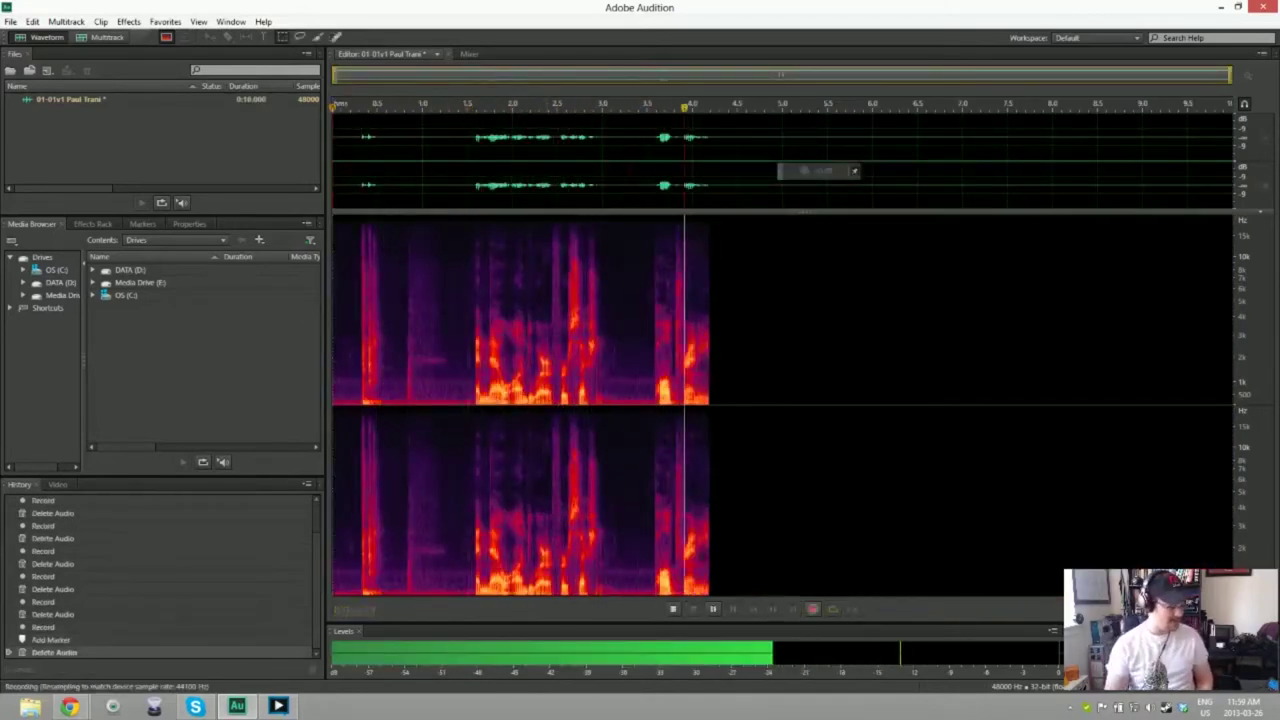
{"action": "key", "text": "space"}
{"action": "key", "text": "ctrl+a"}
{"action": "key", "text": "Delete"}
{"action": "key", "text": "shift+space"}
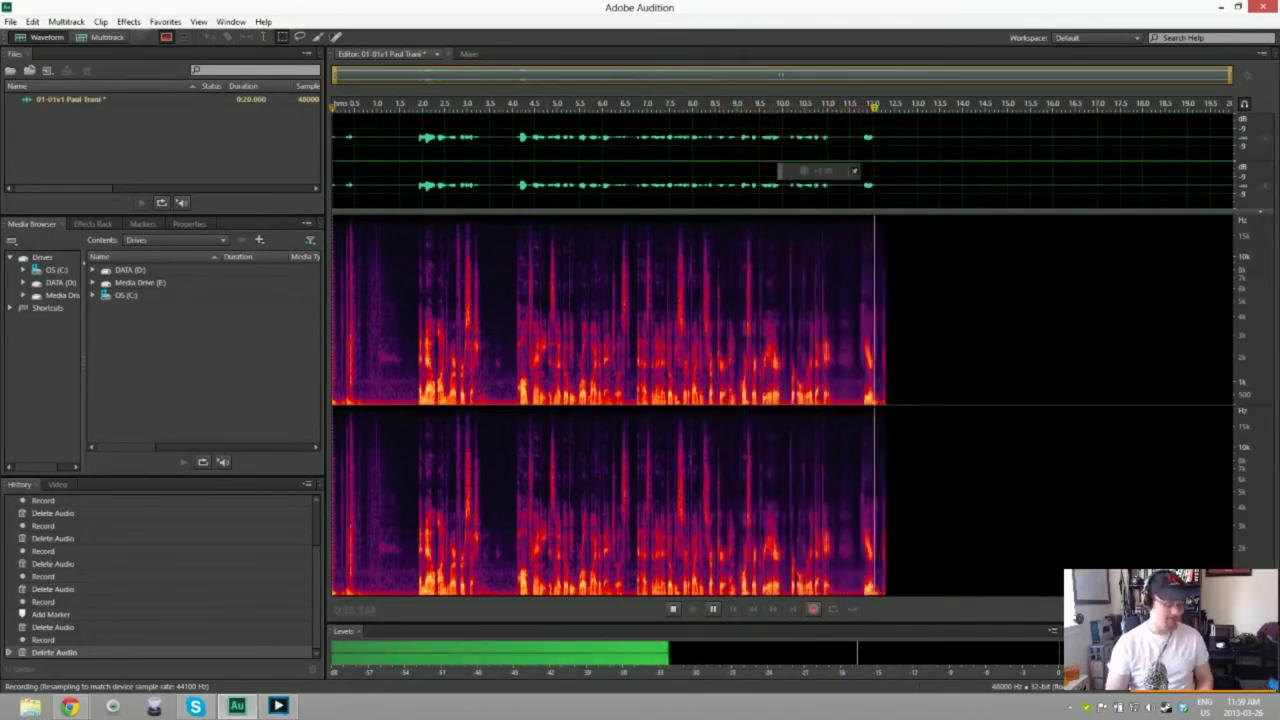
{"action": "key", "text": "space"}
{"action": "key", "text": "ctrl+a"}
{"action": "key", "text": "Delete"}
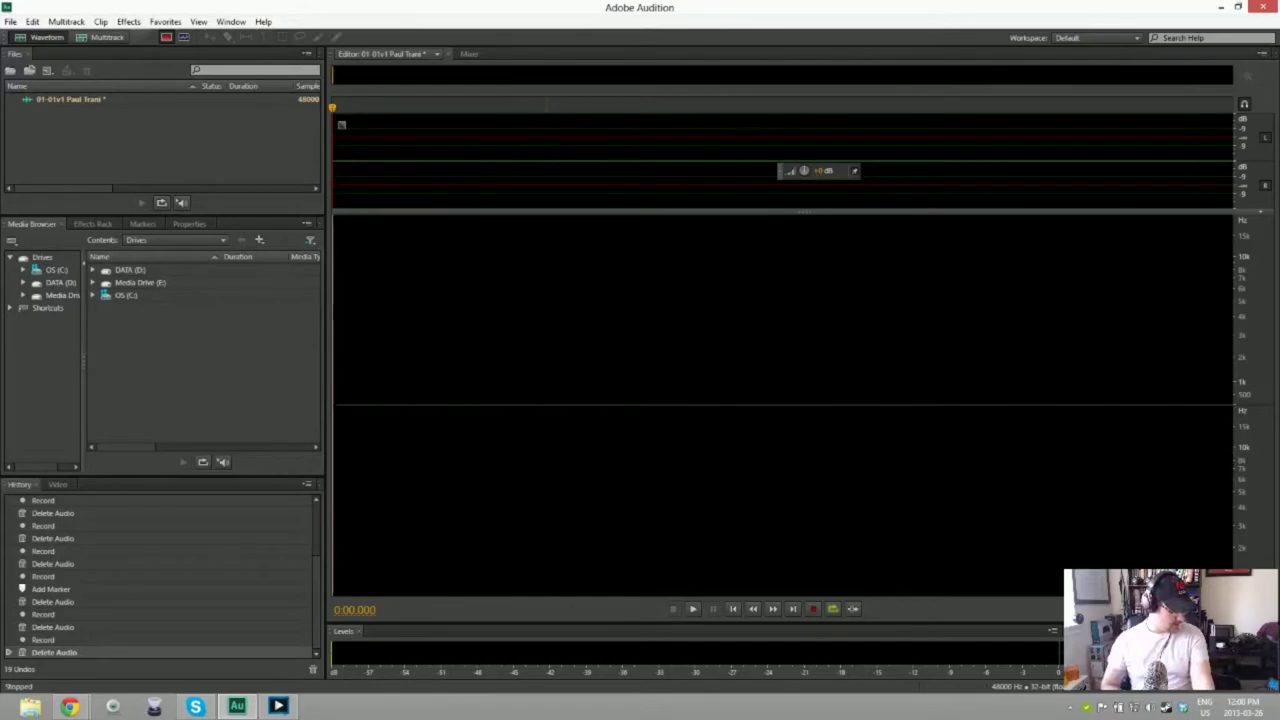
Step: Keep retaking the narration, discarding every take that isn't right
{"action": "key", "text": "shift+space"}
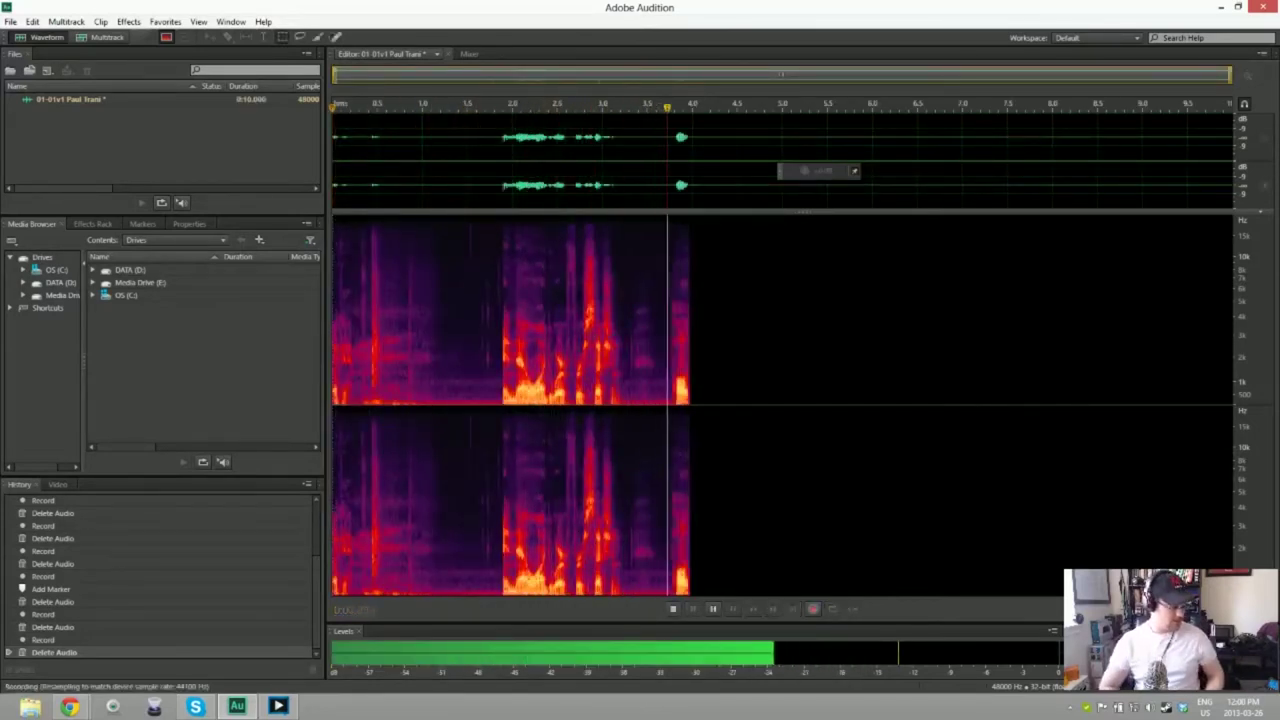
{"action": "key", "text": "space"}
{"action": "key", "text": "space"}
{"action": "key", "text": "ctrl+a"}
{"action": "key", "text": "Delete"}
{"action": "key", "text": "shift+space"}
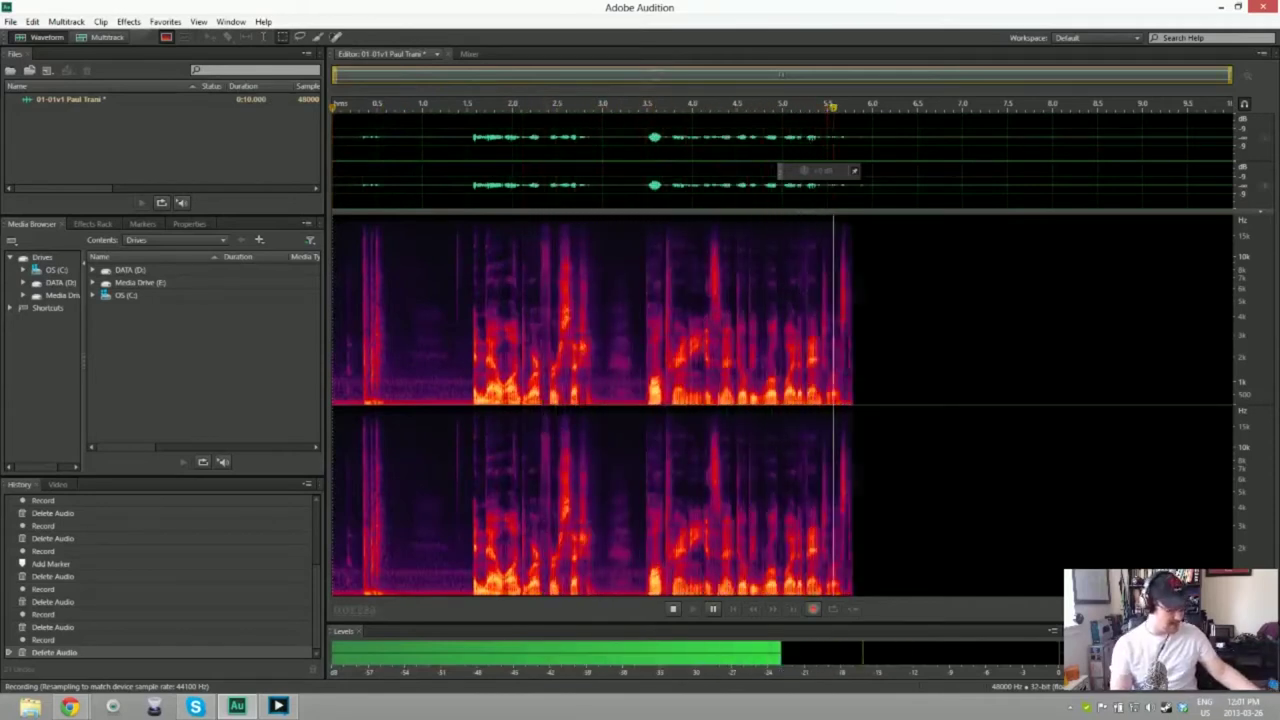
{"action": "key", "text": "space"}
{"action": "key", "text": "ctrl+a"}
{"action": "key", "text": "Delete"}
{"action": "key", "text": "shift+space"}
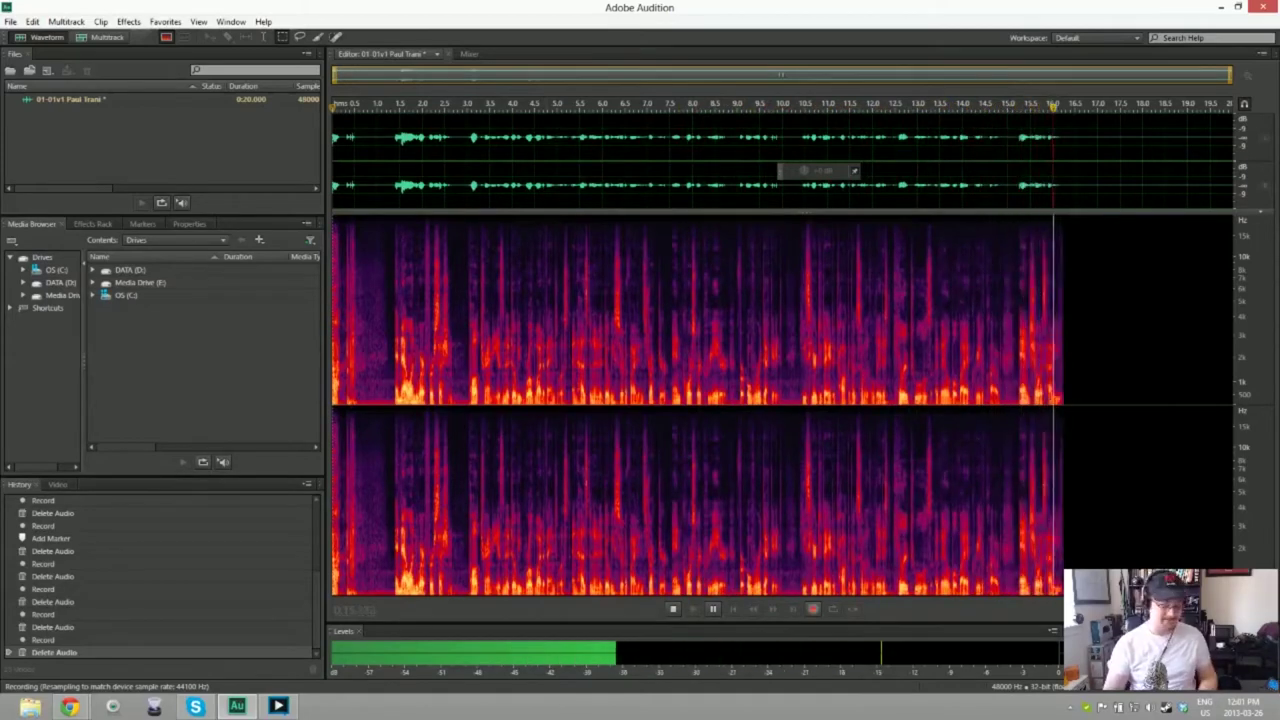
{"action": "key", "text": "space"}
{"action": "key", "text": "ctrl+a"}
{"action": "key", "text": "Delete"}
{"action": "key", "text": "shift+space"}
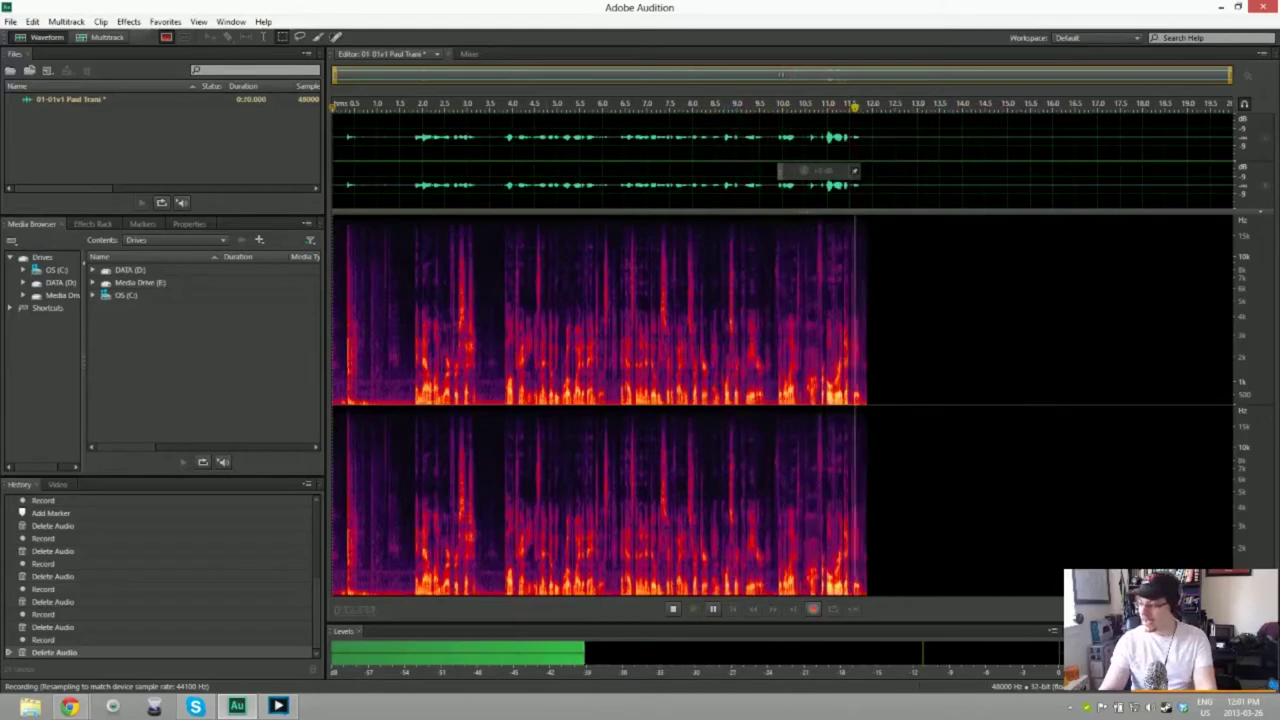
{"action": "key", "text": "space"}
{"action": "key", "text": "Delete"}
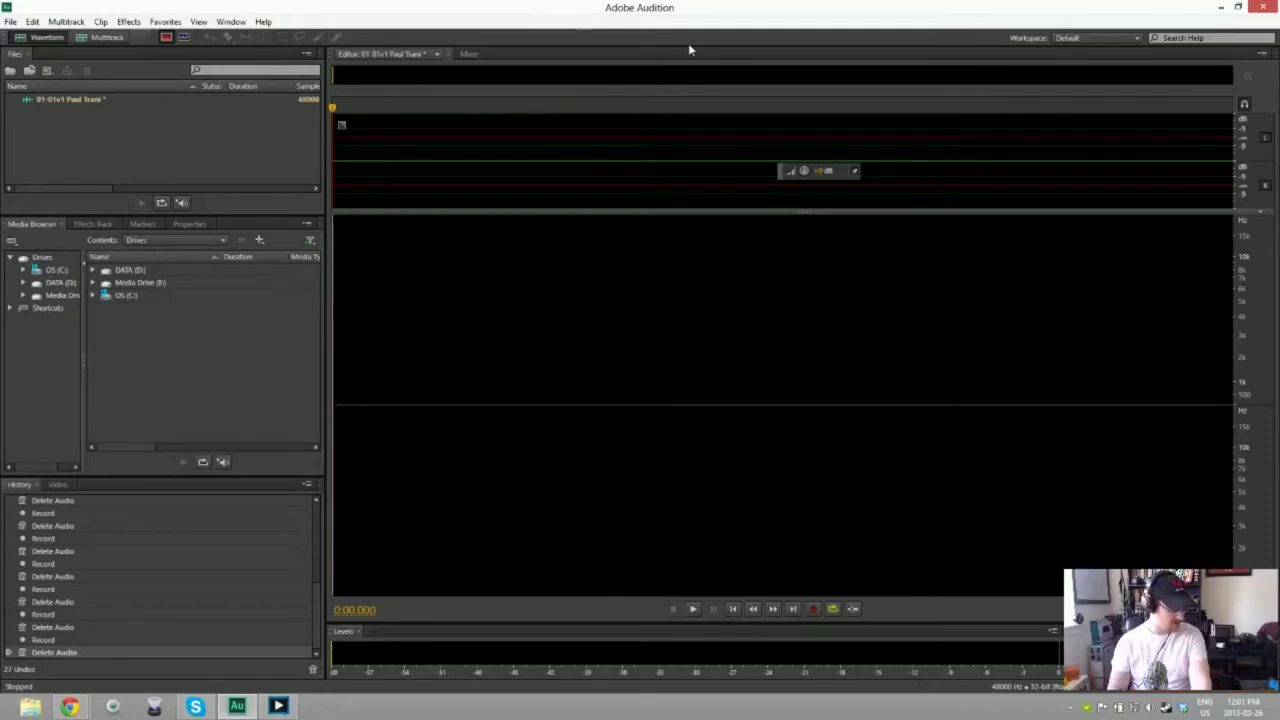
{"action": "key", "text": "shift+space"}
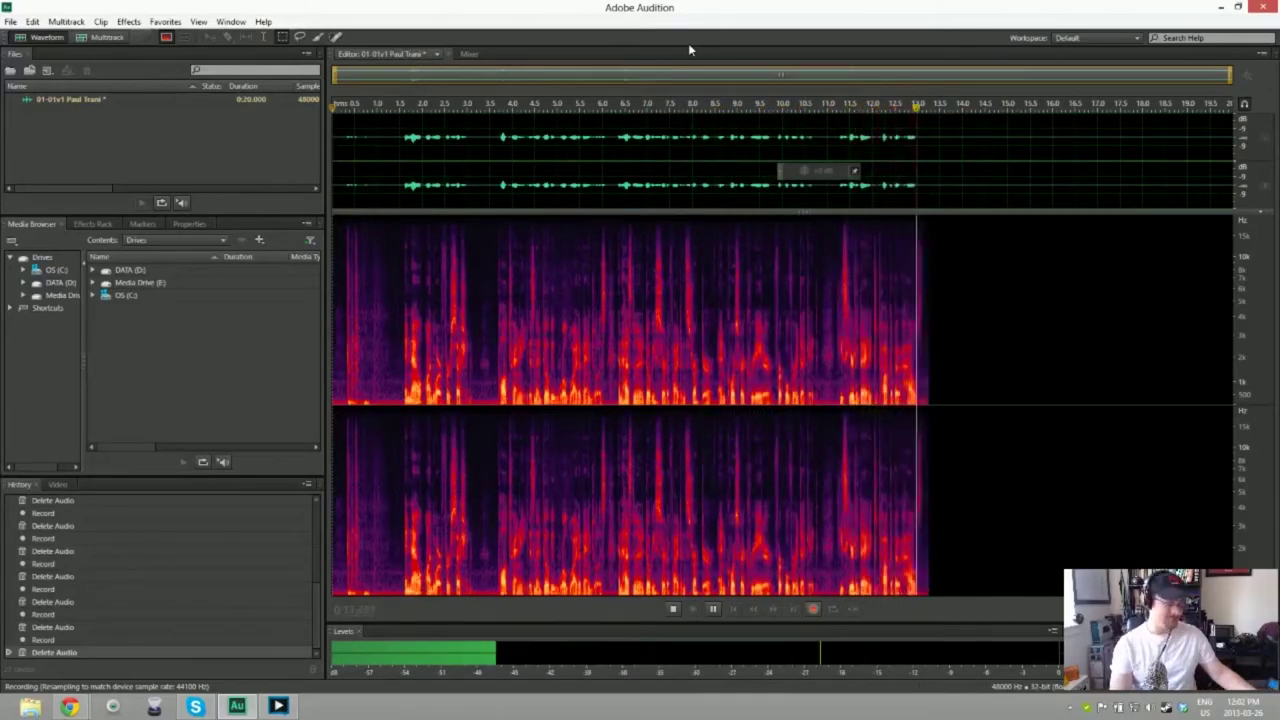
{"action": "key", "text": "space"}
{"action": "key", "text": "ctrl+a"}
{"action": "key", "text": "Delete"}
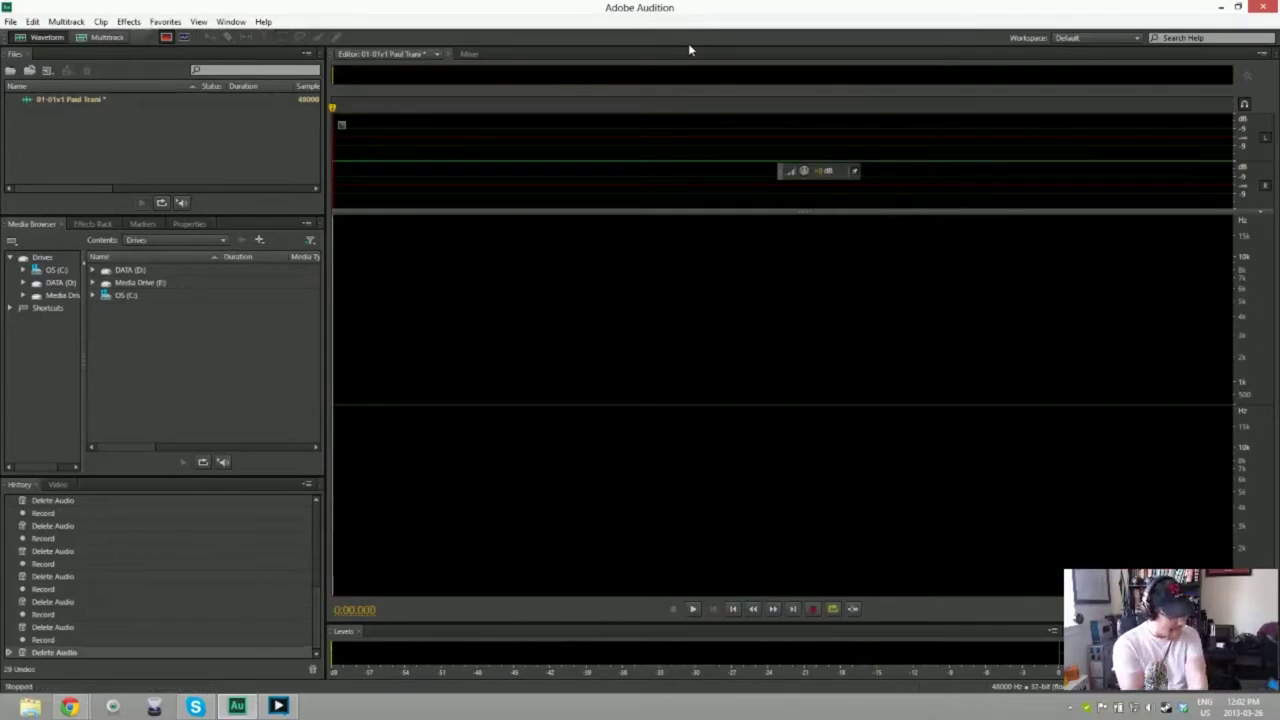
{"action": "key", "text": "shift+space"}
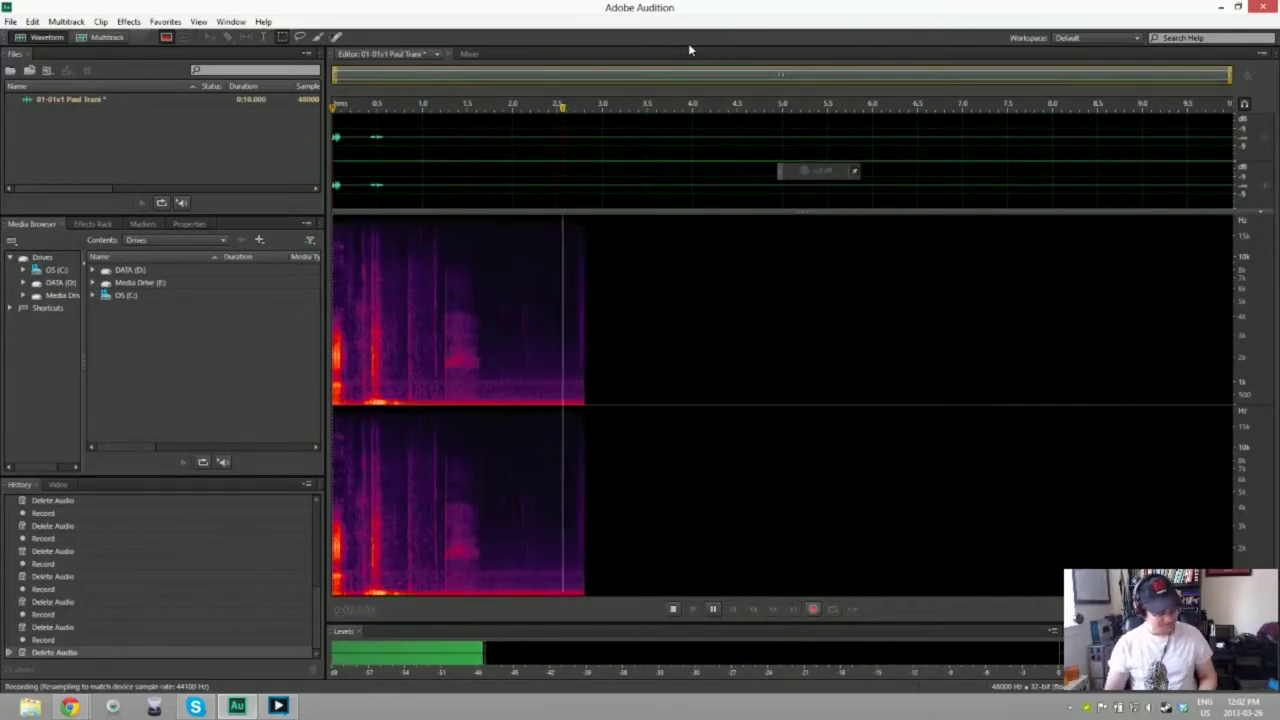
{"action": "key", "text": "space"}
{"action": "key", "text": "ctrl+a"}
{"action": "key", "text": "Delete"}
{"action": "key", "text": "shift+space"}
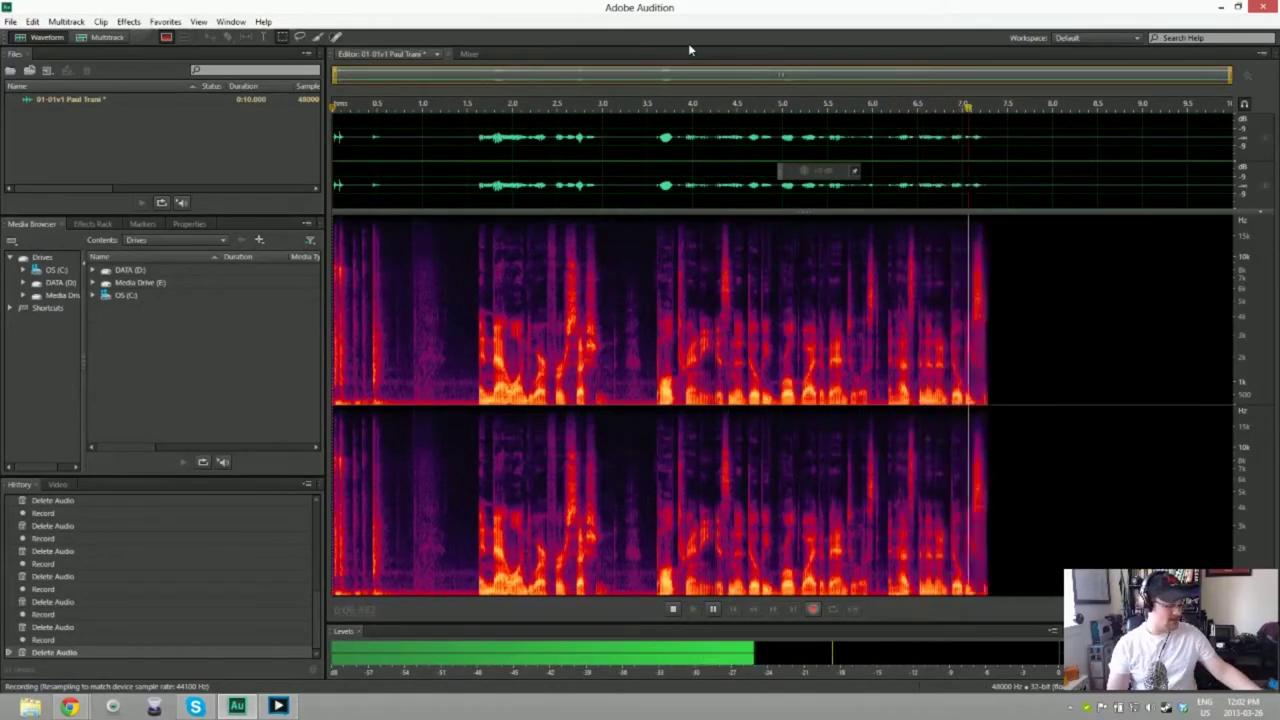
{"action": "key", "text": "space"}
{"action": "key", "text": "Delete"}
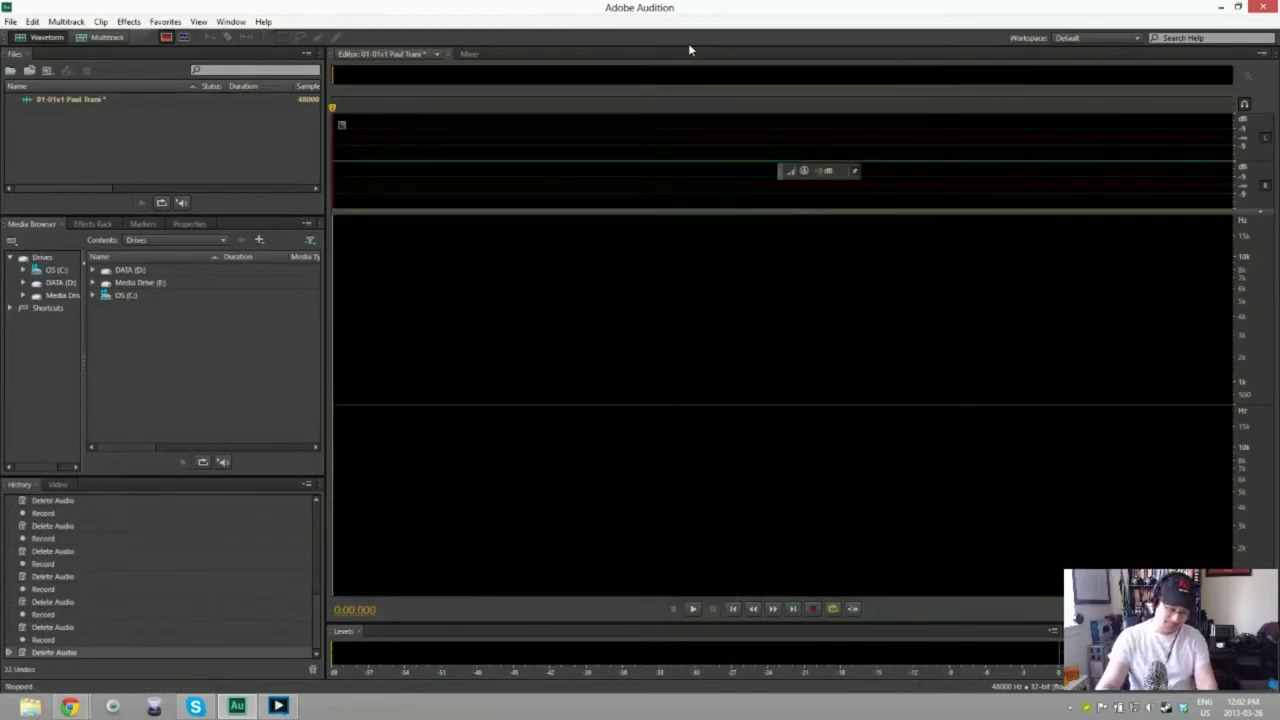
{"action": "key", "text": "shift+space"}
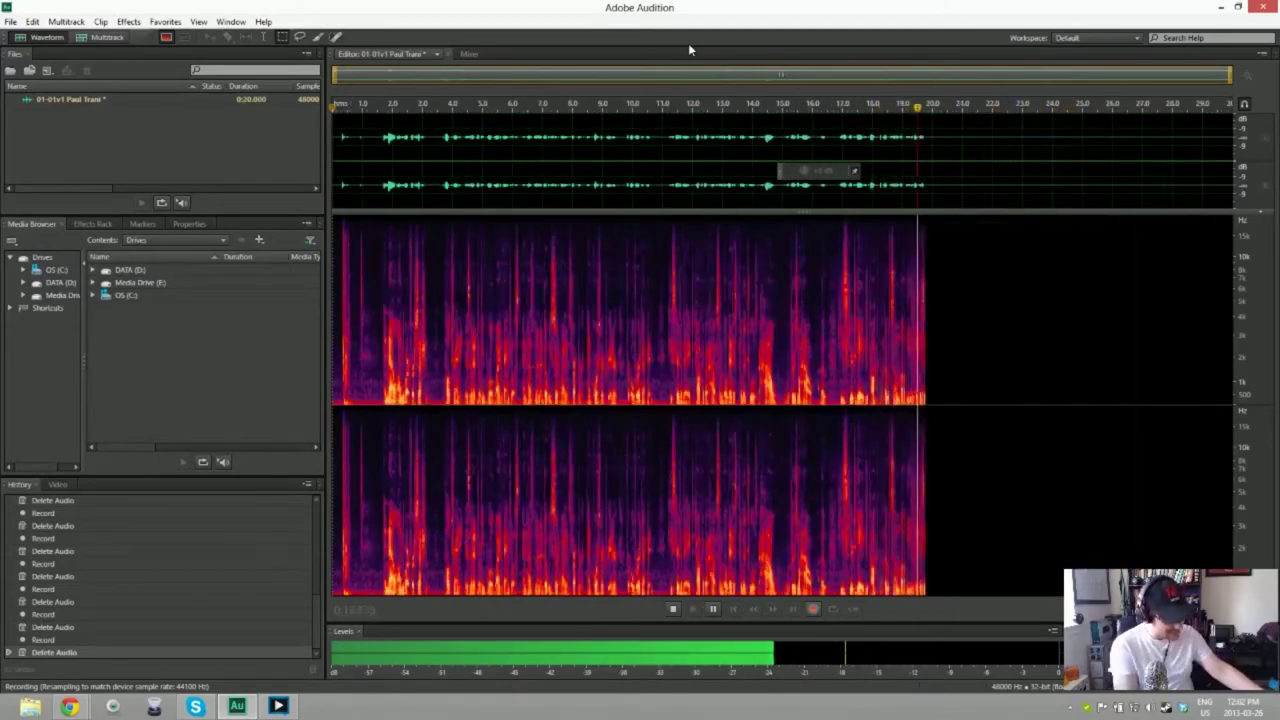
{"action": "key", "text": "space"}
{"action": "key", "text": "Delete"}
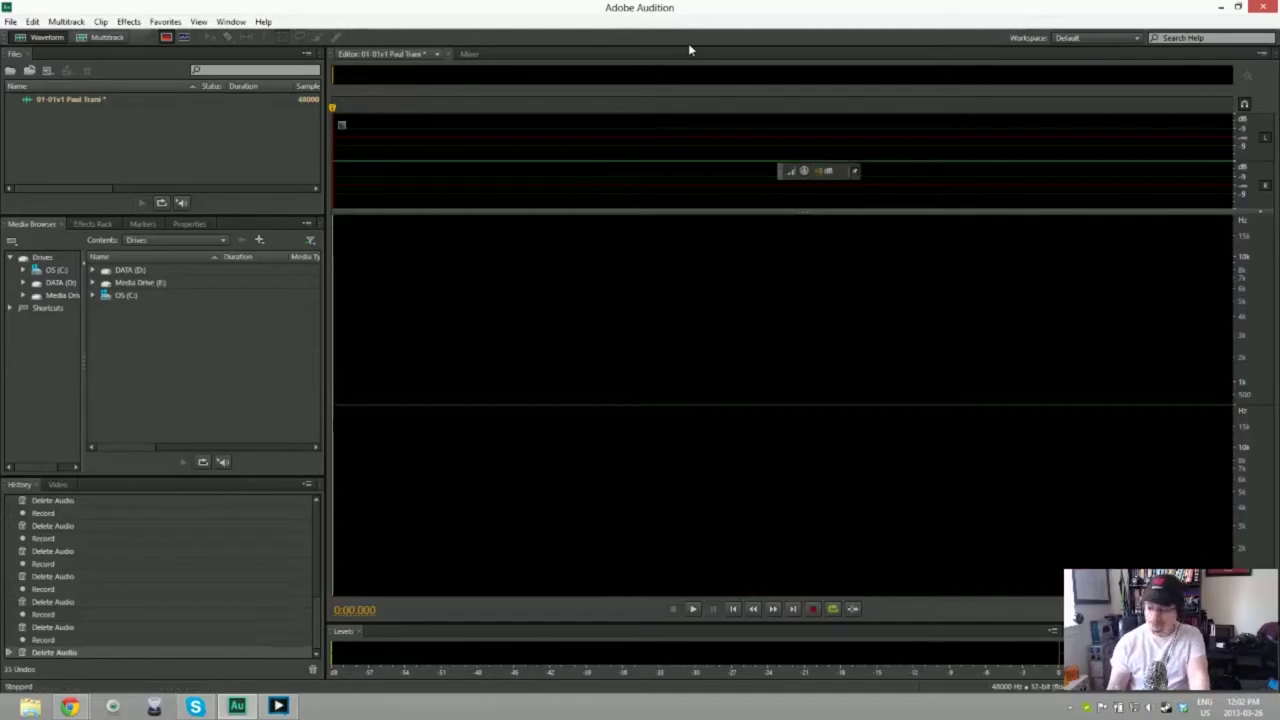
{"action": "key", "text": "shift+space"}
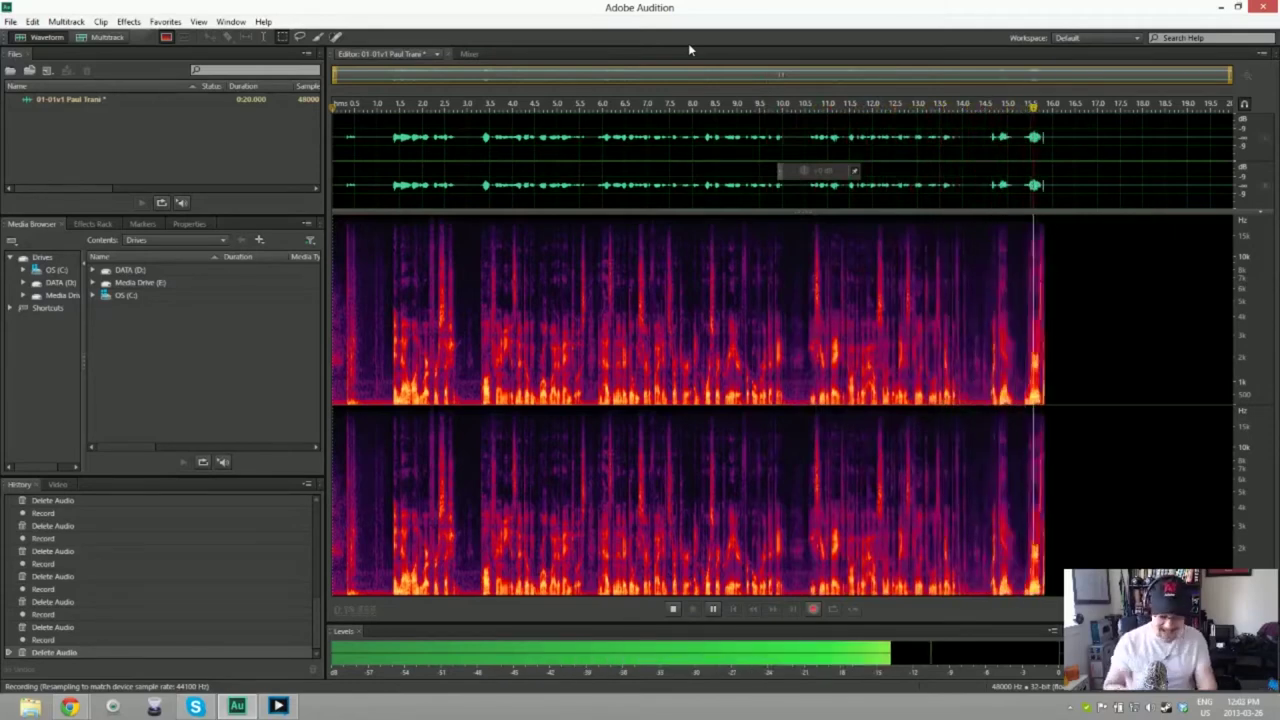
{"action": "key", "text": "space"}
{"action": "key", "text": "Delete"}
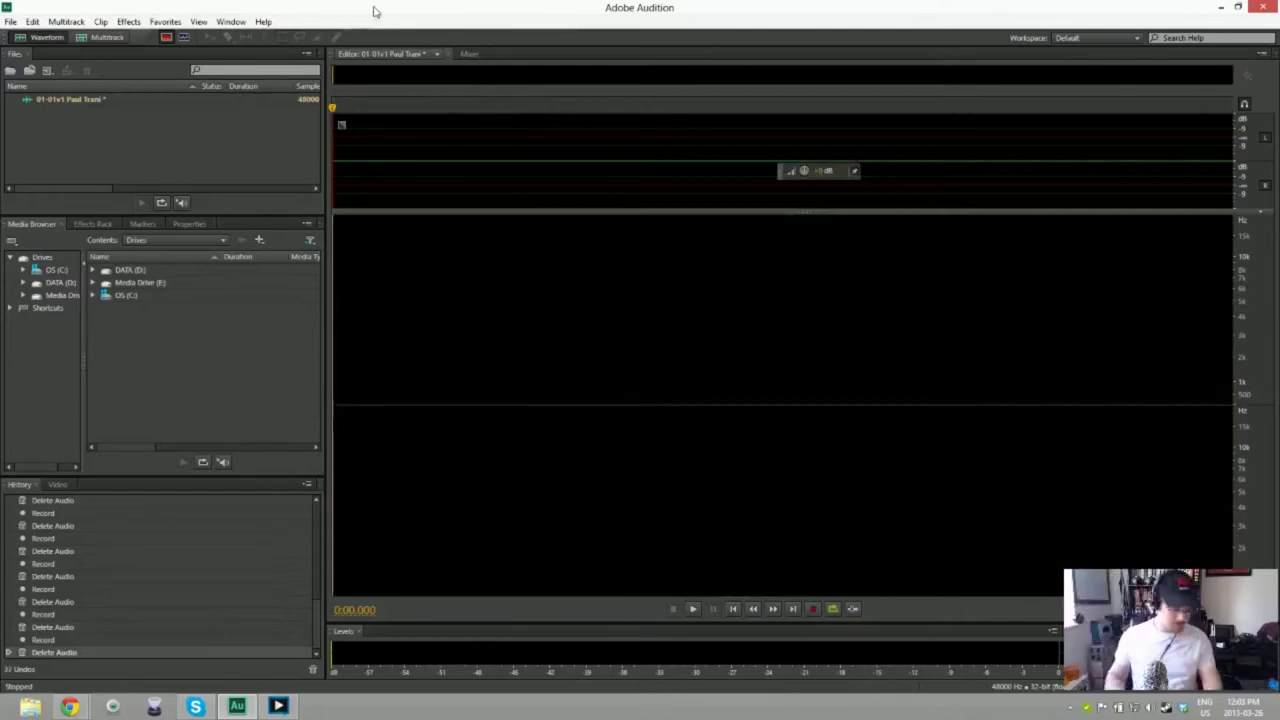
Step: Scrap the last false start and record the full narration, about 21 seconds long
{"action": "key", "text": "shift+space"}
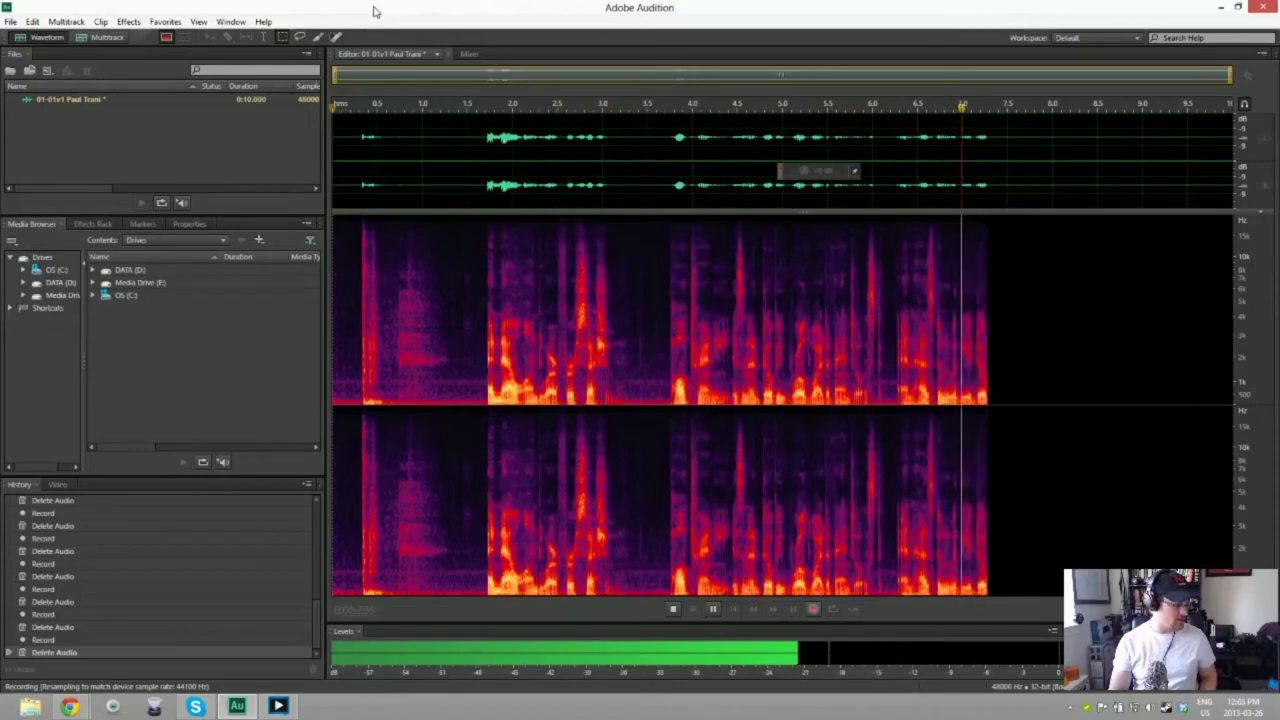
{"action": "key", "text": "minus"}
{"action": "key", "text": "space"}
{"action": "key", "text": "ctrl+a"}
{"action": "key", "text": "Delete"}
{"action": "key", "text": "shift+space"}
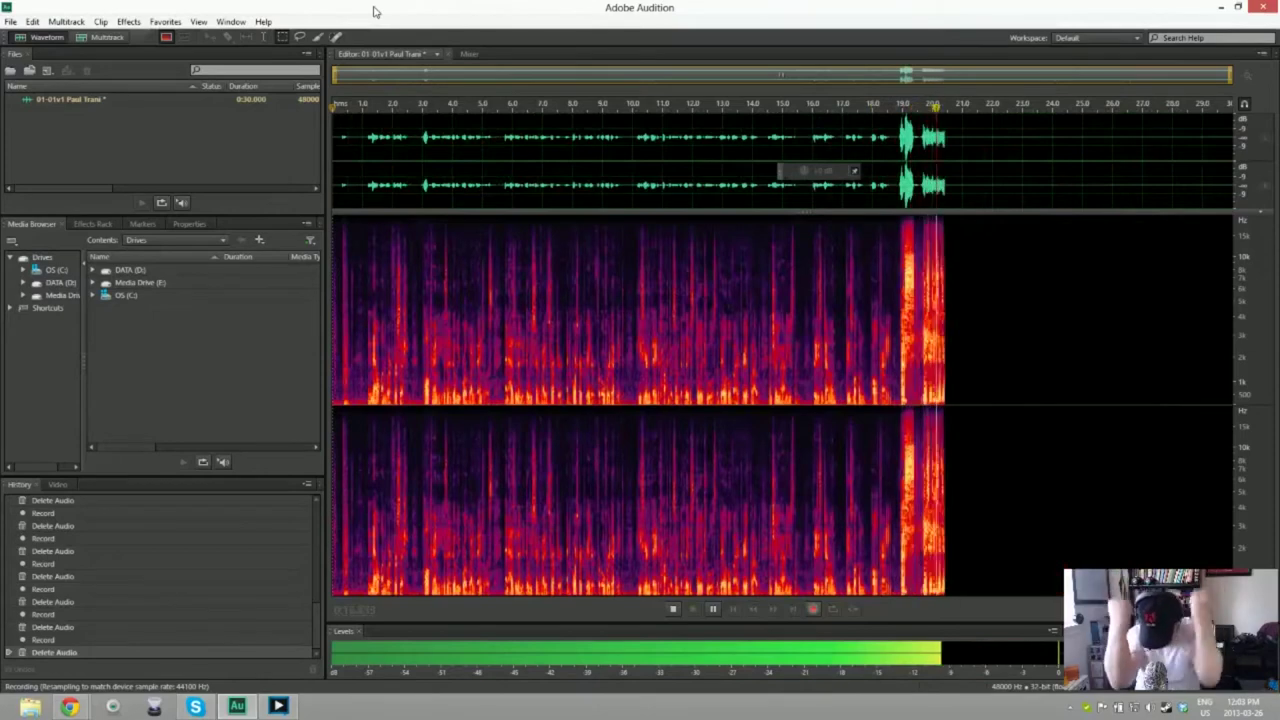
{"action": "key", "text": "space"}
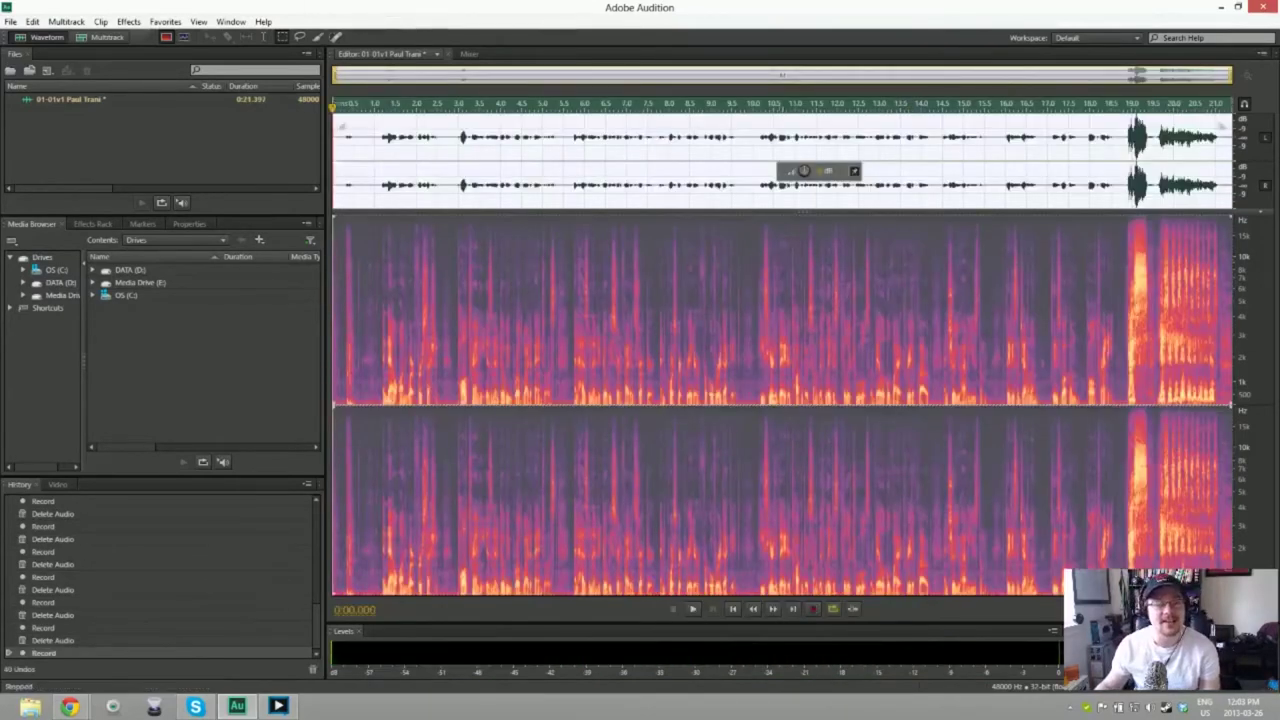
Step: Trim 0.5 s off the take's start, capture a noise print from the opening silence, and select everything
{"action": "key", "text": "Delete"}
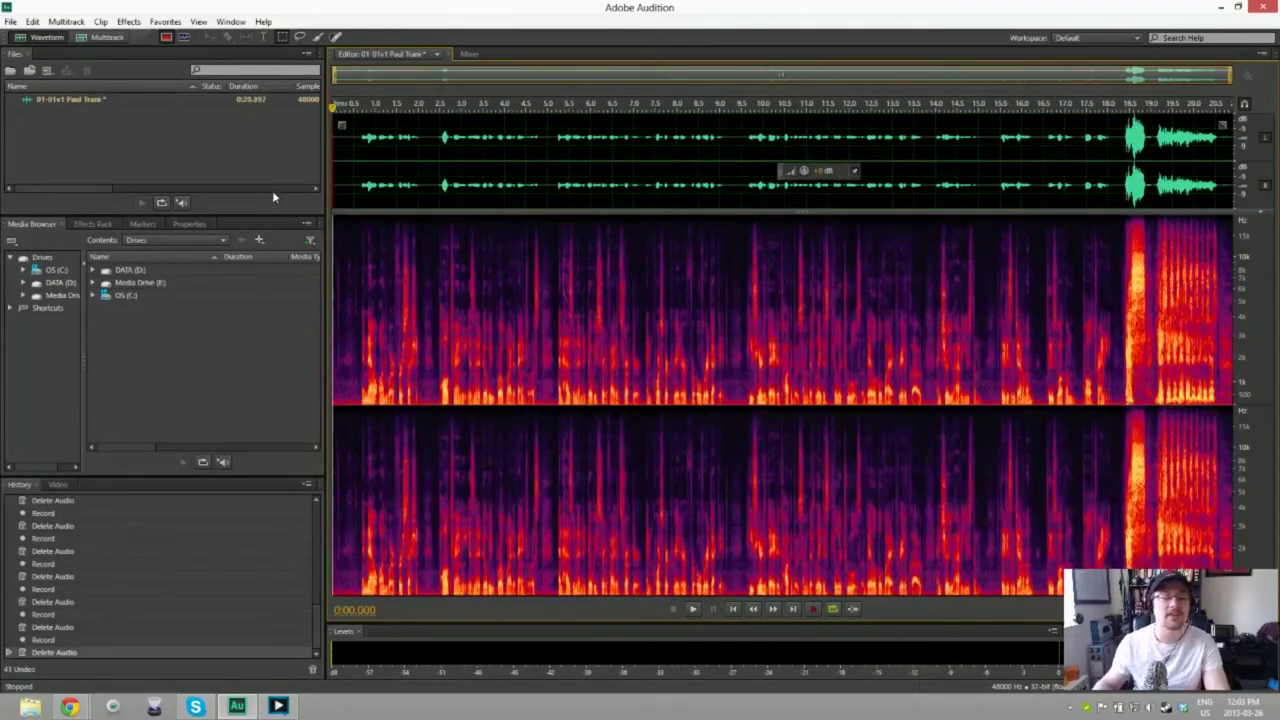
{"action": "key", "text": "shift+Right"}
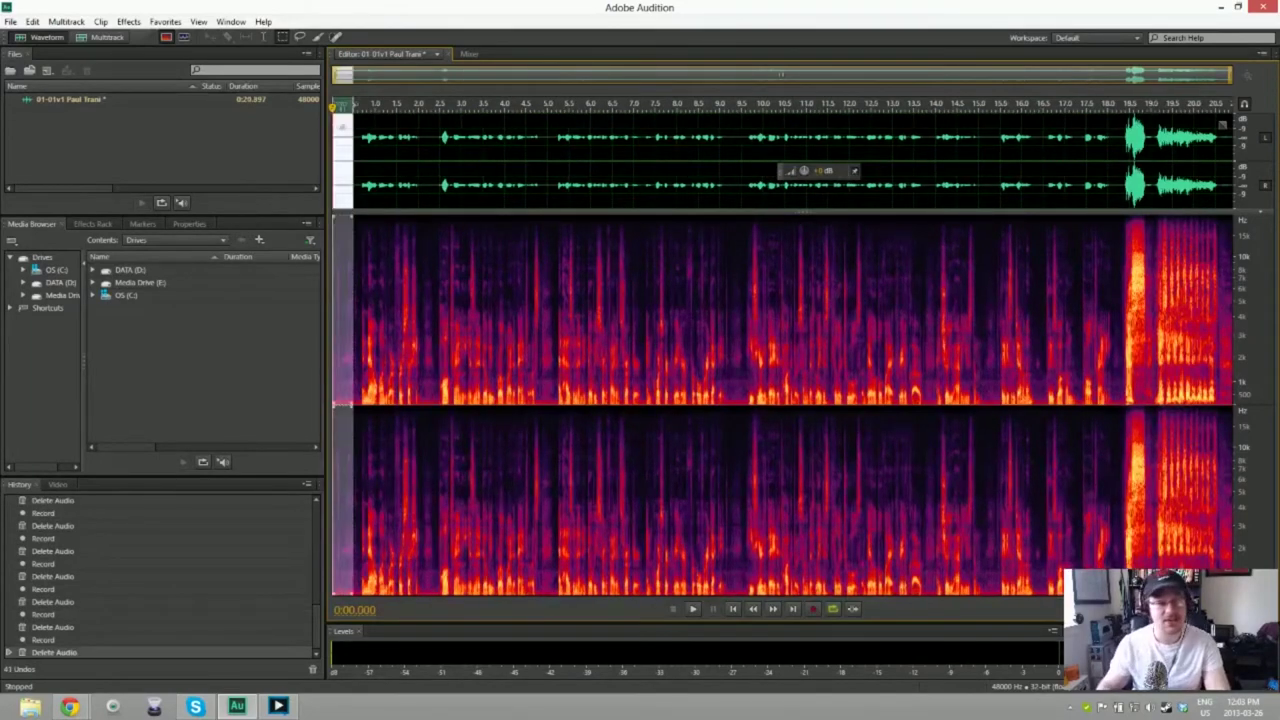
{"action": "left_click", "coordinate": [358, 192], "text": "shift"}
{"action": "key", "text": "ctrl+c"}
{"action": "key", "text": "ctrl+a"}
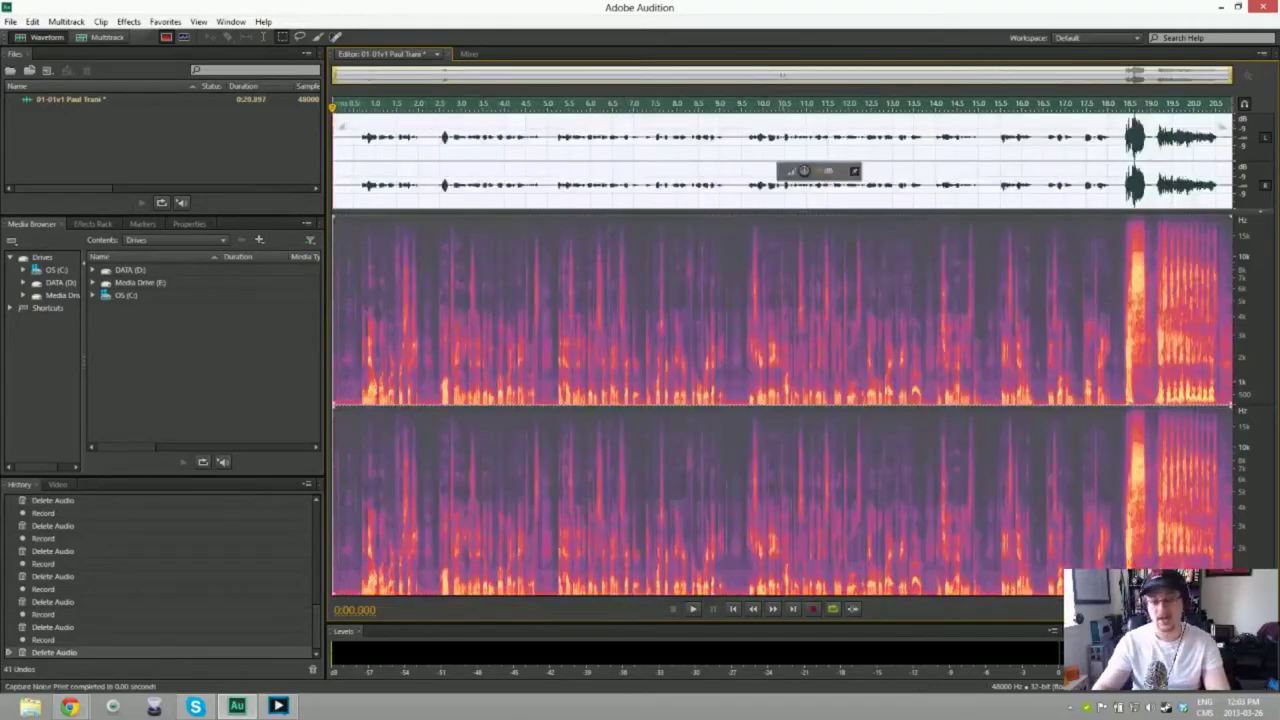
{"action": "key", "text": "ctrl+shift+p"}
Step: Apply noise reduction to the whole take and cut everything after about 18 seconds
{"action": "key", "text": "Return"}
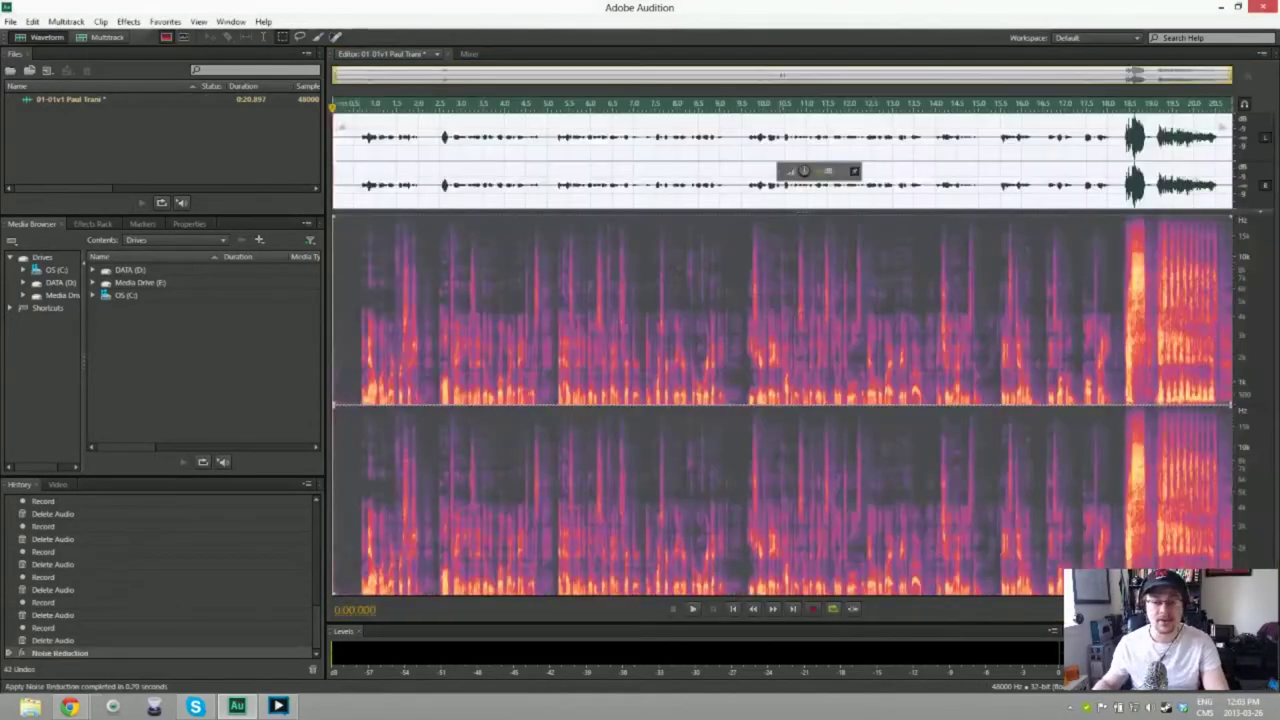
{"action": "left_click", "coordinate": [1094, 300]}
{"action": "key", "text": "space"}
{"action": "key", "text": "space"}
{"action": "key", "text": "shift+End"}
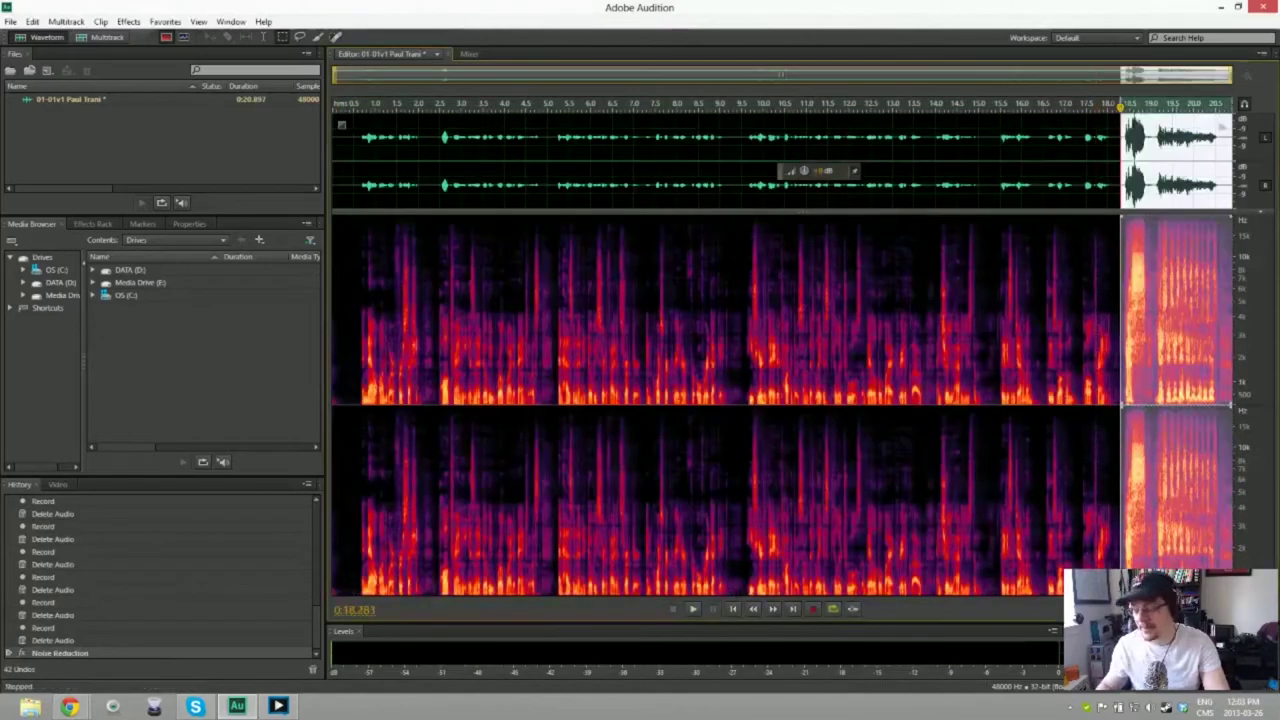
{"action": "key", "text": "Delete"}
Step: Play back the trimmed 0:18.283 take to check it
{"action": "key", "text": "space"}
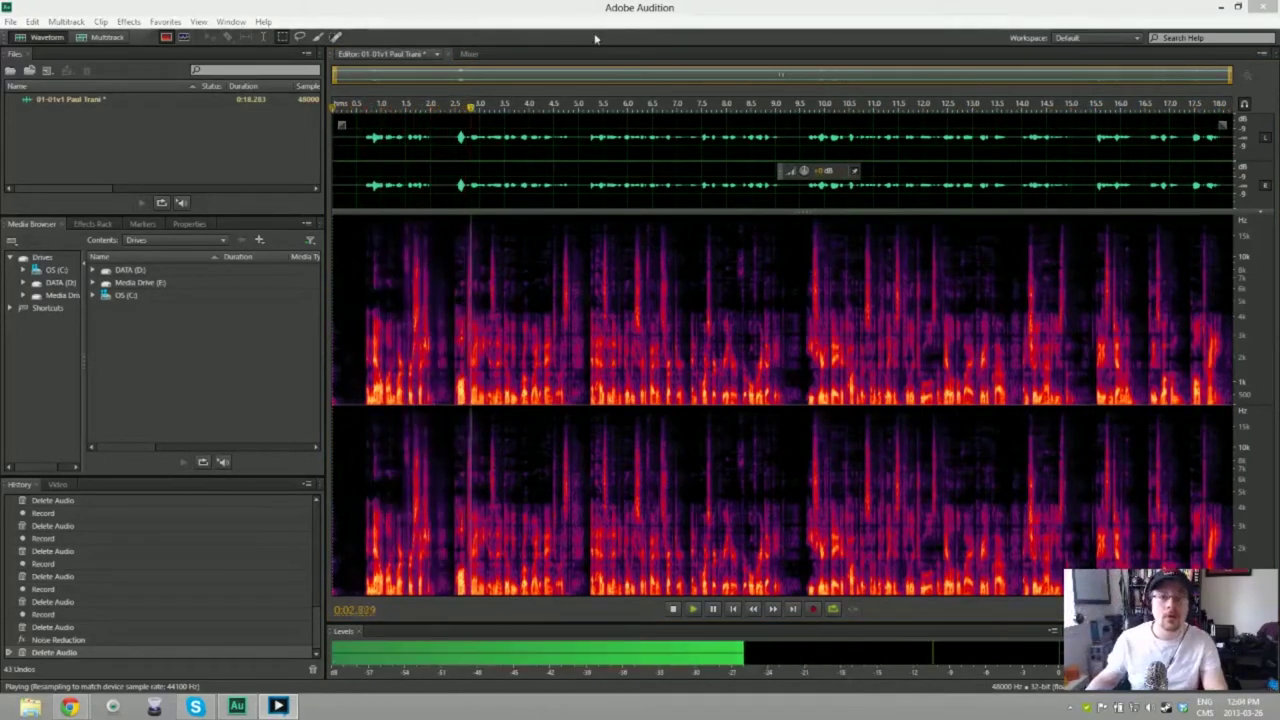
{"action": "key", "text": "space"}
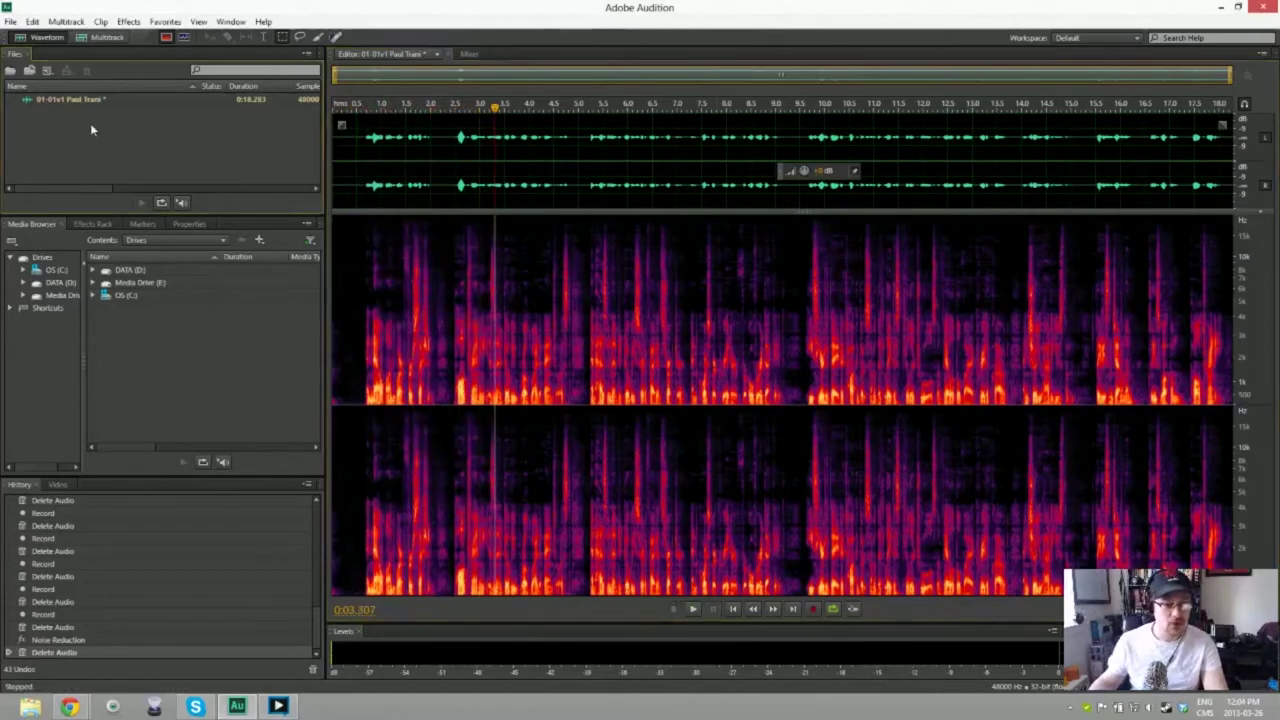
{"action": "key", "text": "ctrl+shift+s"}
Step: Browse to Dropbox > FITC Toronto 2013 > FITC Toronto 2013 Recordings > Toronto 2 > Sunday
{"action": "left_click", "coordinate": [745, 294]}
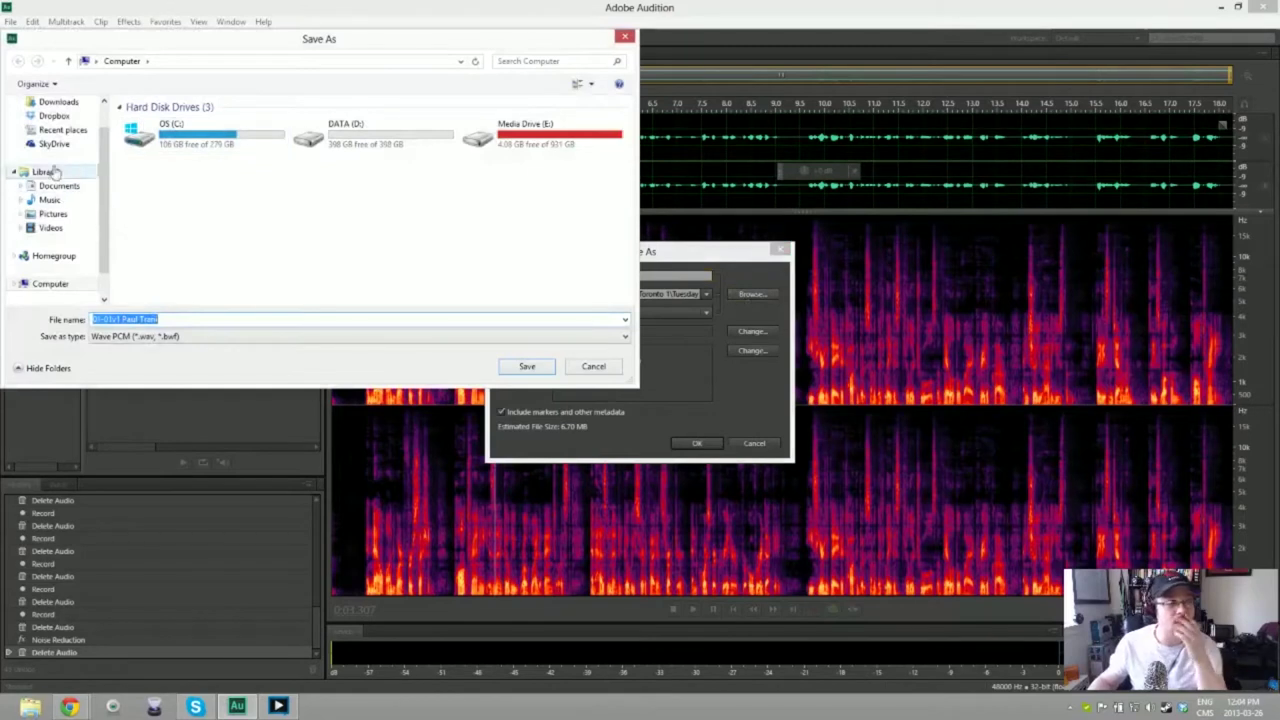
{"action": "left_click", "coordinate": [55, 116]}
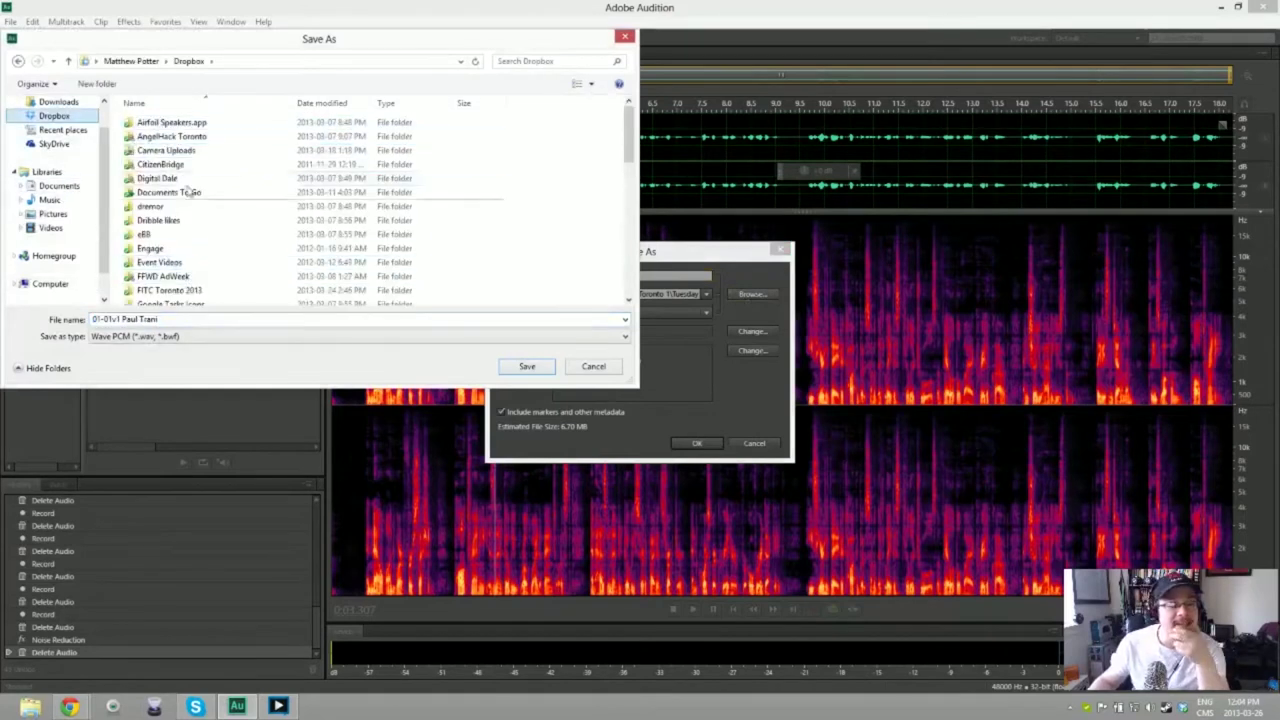
{"action": "left_click", "coordinate": [176, 291]}
{"action": "double_click", "coordinate": [176, 291]}
{"action": "left_click", "coordinate": [165, 122]}
{"action": "double_click", "coordinate": [165, 122]}
{"action": "left_click", "coordinate": [160, 151]}
{"action": "double_click", "coordinate": [160, 151]}
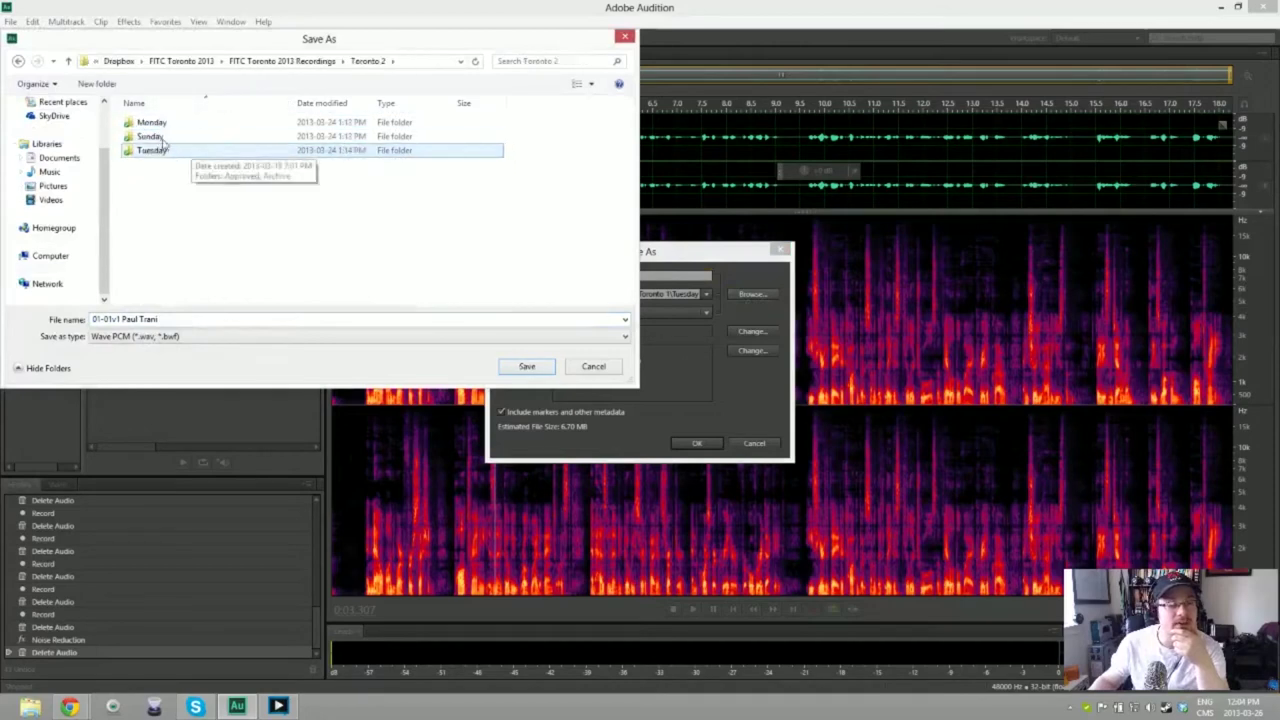
{"action": "left_click", "coordinate": [162, 136]}
{"action": "double_click", "coordinate": [162, 136]}
Step: Confirm Sunday as the save folder and save the take as a WAV file
{"action": "left_click", "coordinate": [158, 140]}
{"action": "left_click", "coordinate": [207, 275]}
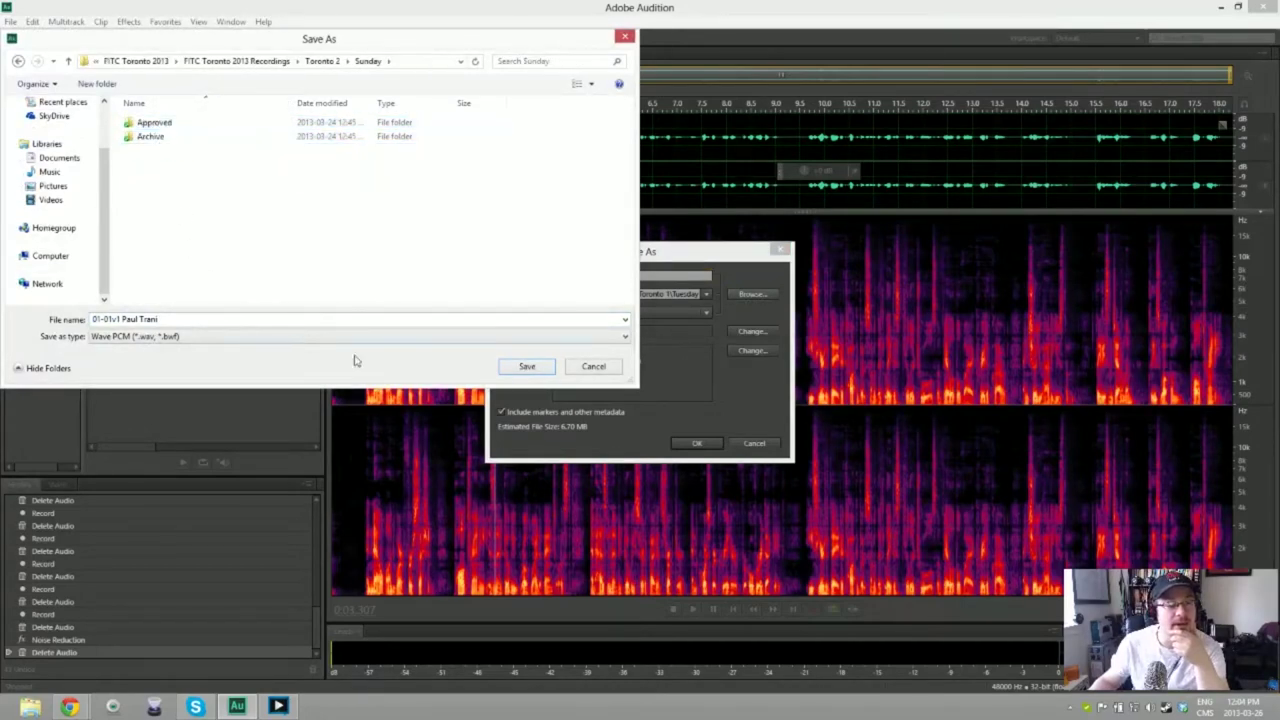
{"action": "left_click", "coordinate": [534, 369]}
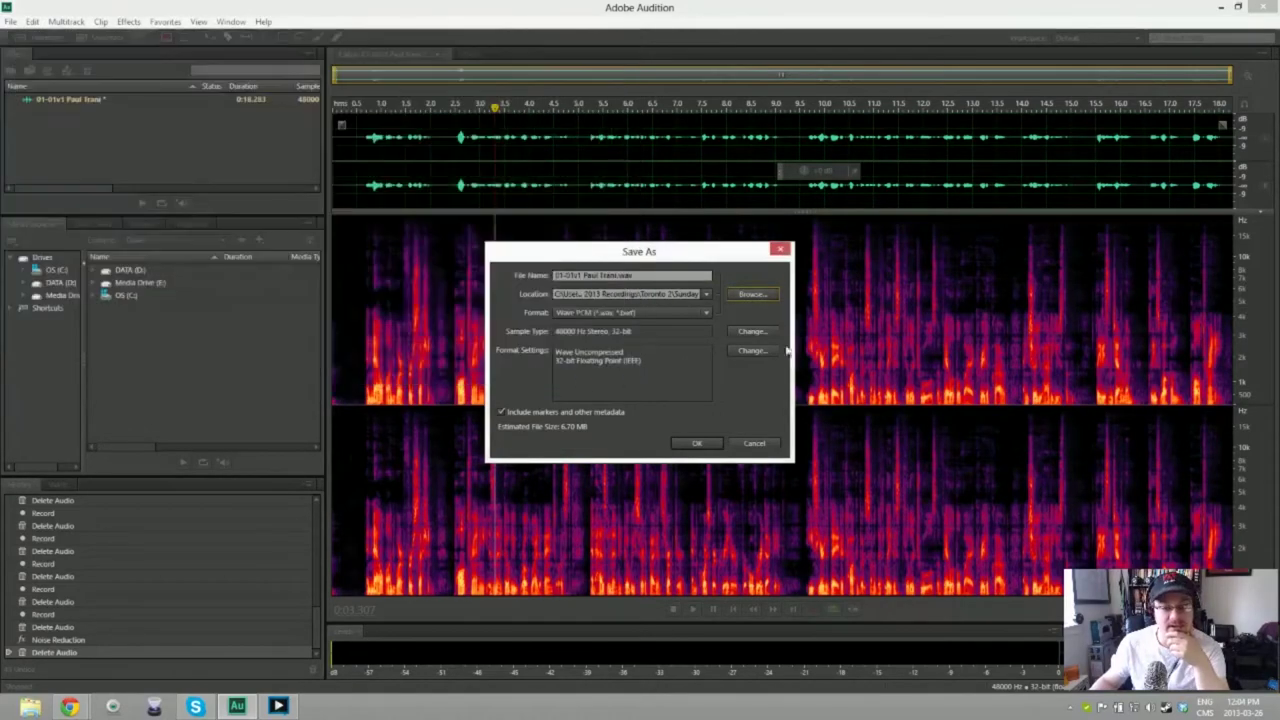
{"action": "left_click", "coordinate": [695, 444]}
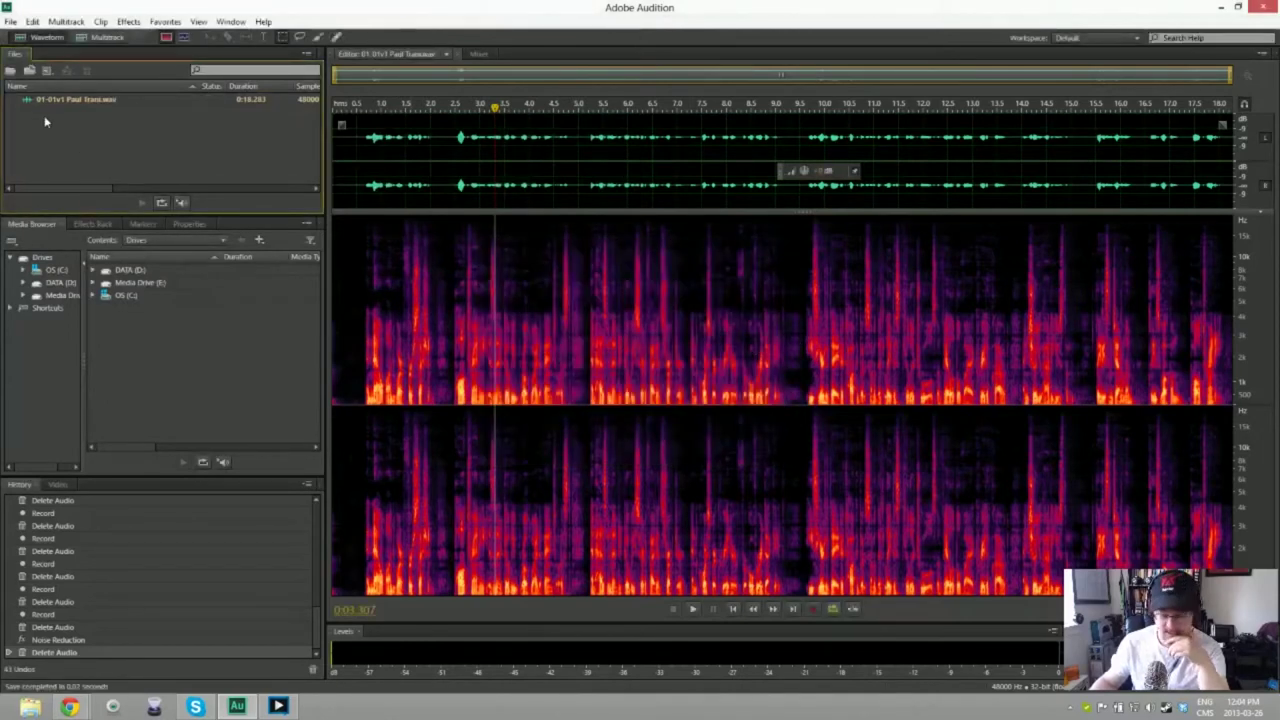
Step: Create a new audio file named 01-01v1 Digital Storytelling and begin recording its narration
{"action": "key", "text": "ctrl+shift+n"}
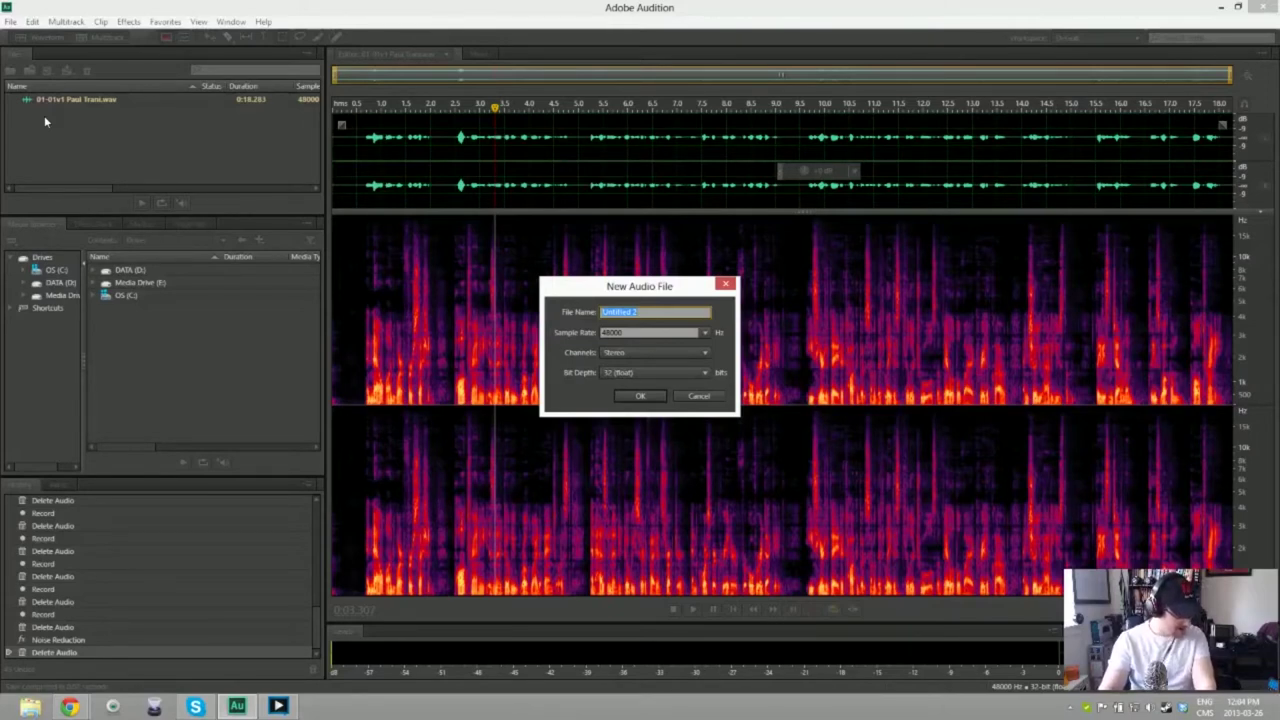
{"action": "type", "text": "01-01v1 Digital Storytelling"}
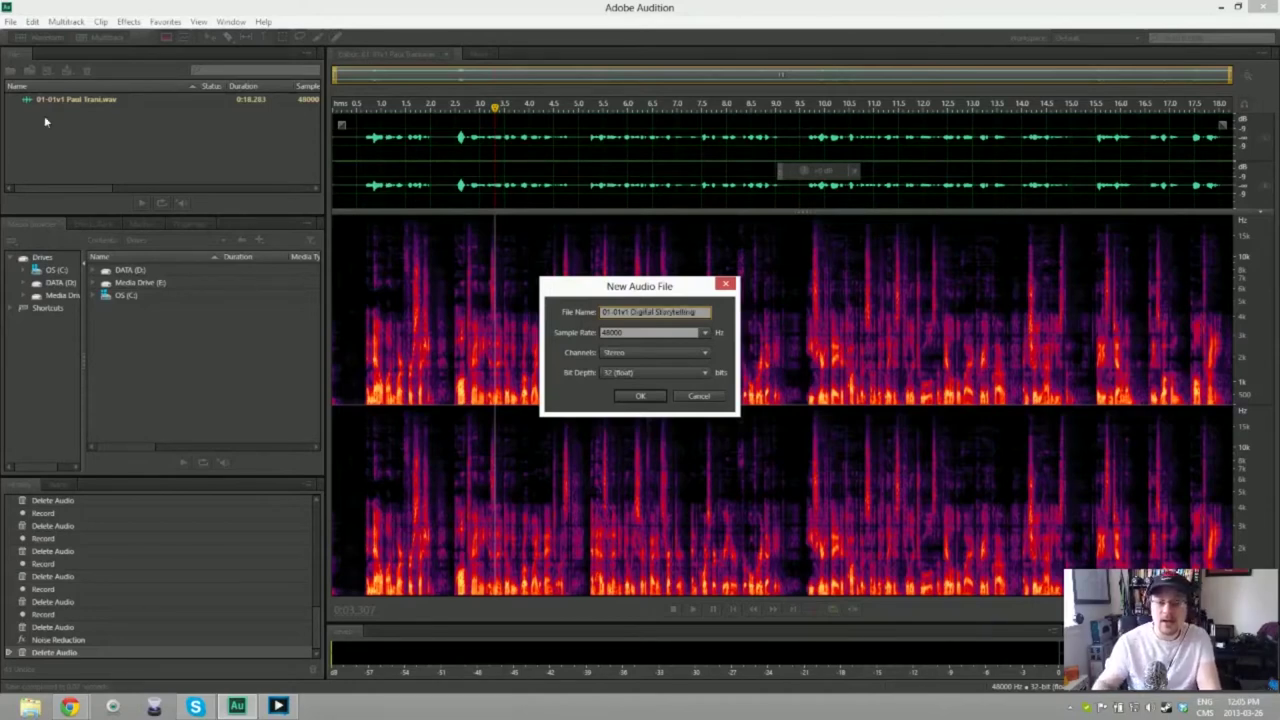
{"action": "key", "text": "Return"}
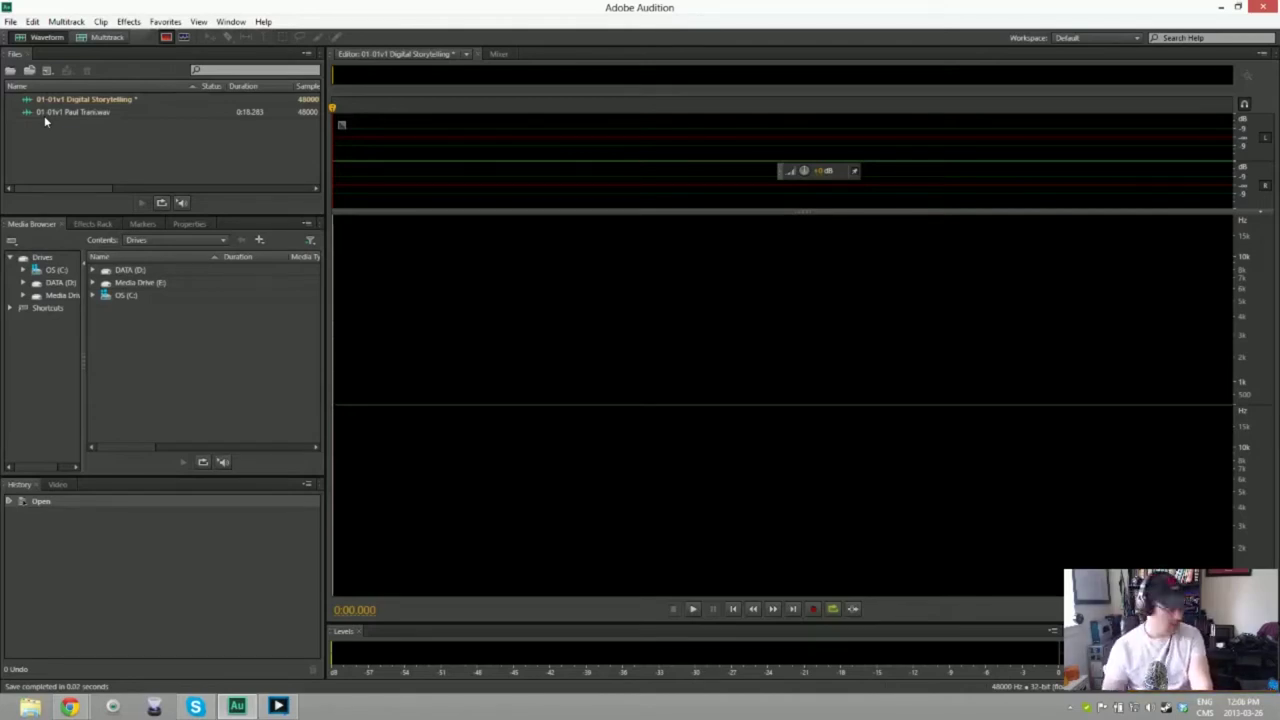
{"action": "key", "text": "shift+space"}
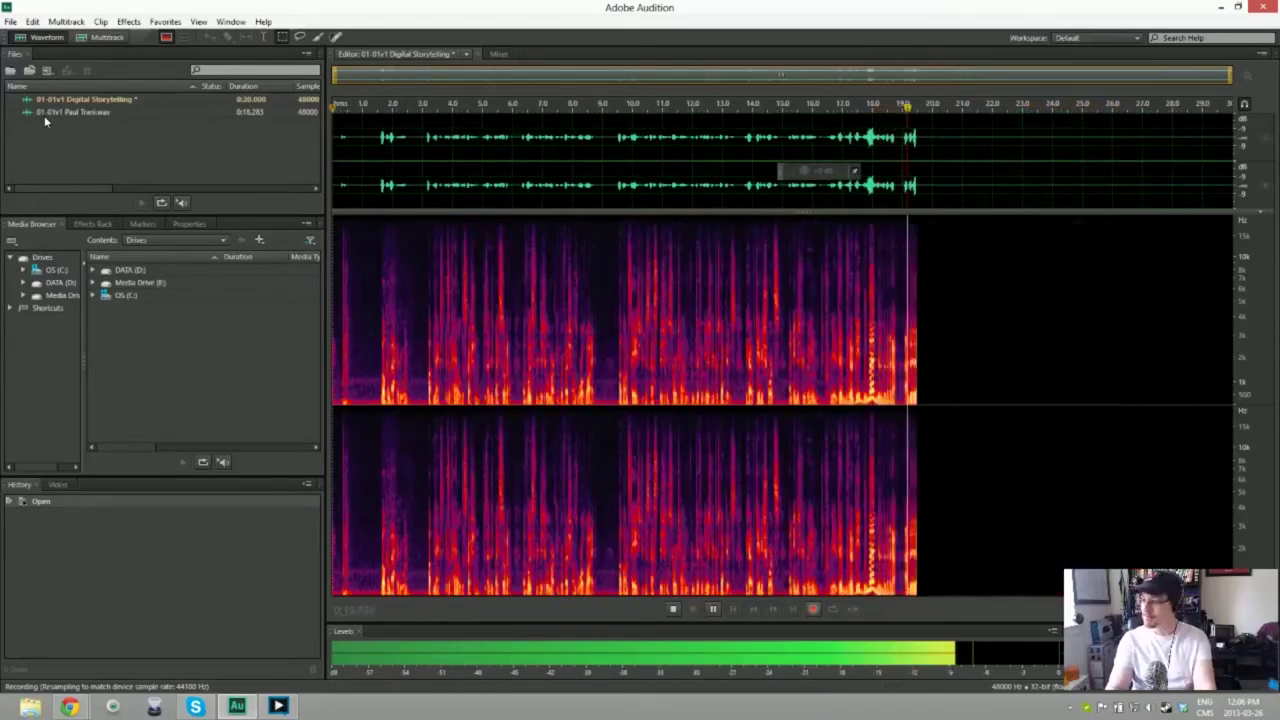
{"action": "key", "text": "space"}
{"action": "key", "text": "ctrl+a"}
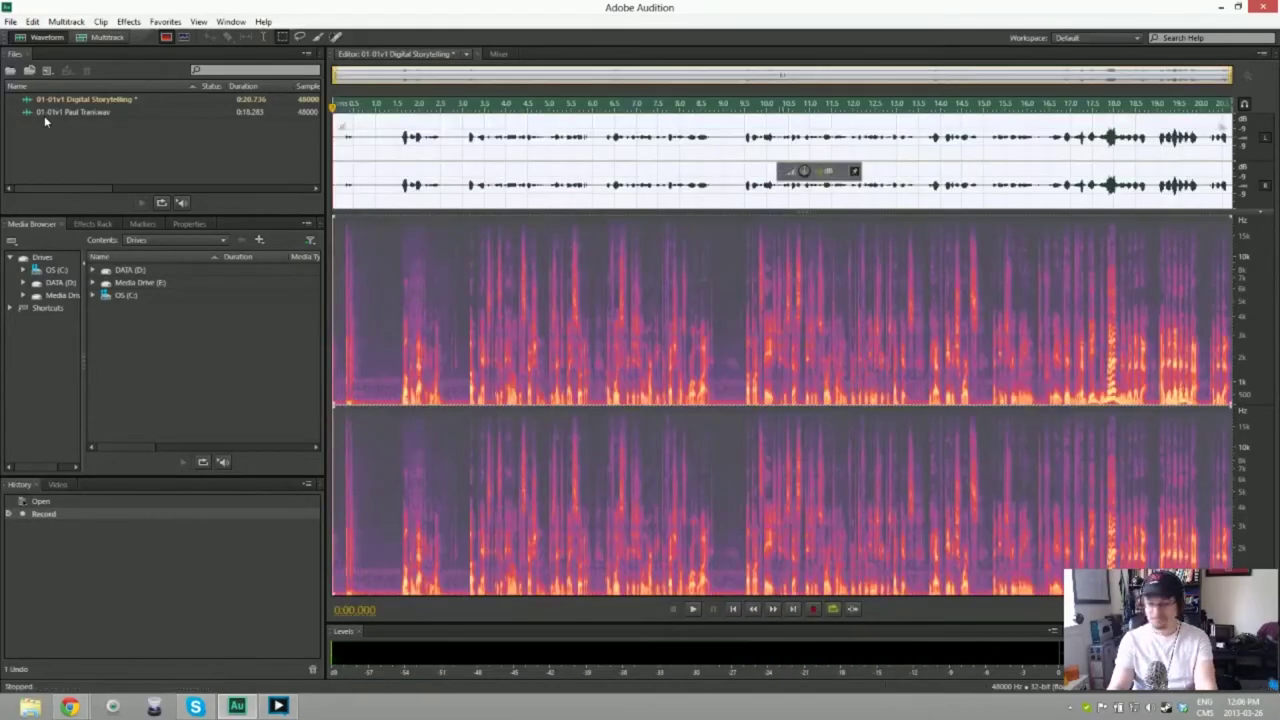
{"action": "key", "text": "Delete"}
{"action": "key", "text": "shift+space"}
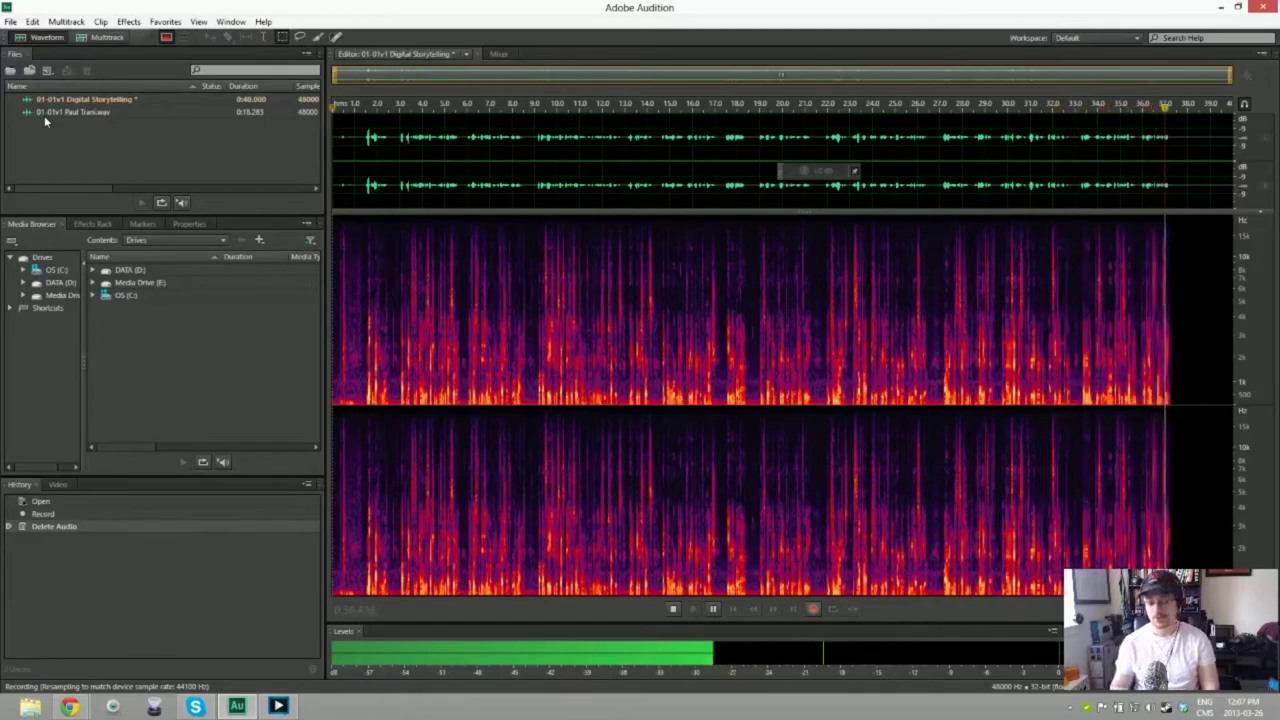
{"action": "key", "text": "space"}
{"action": "key", "text": "ctrl+a"}
{"action": "key", "text": "Delete"}
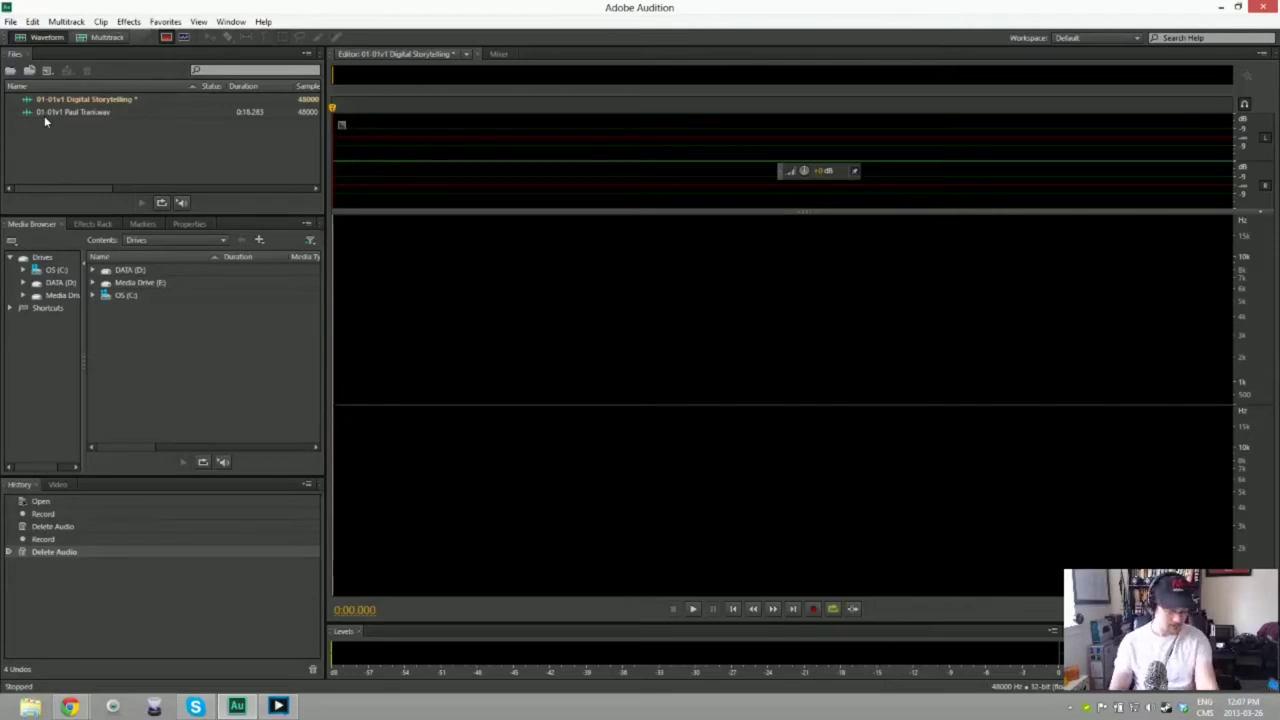
{"action": "key", "text": "shift+space"}
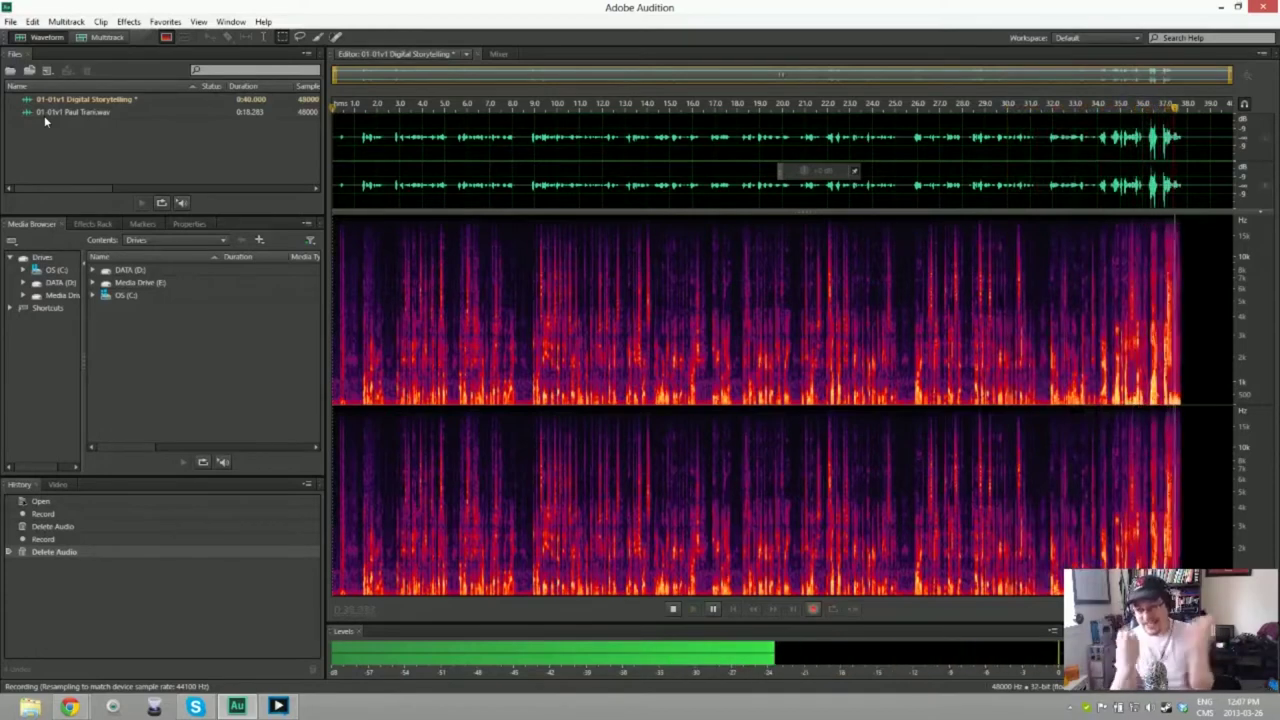
{"action": "key", "text": "space"}
{"action": "key", "text": "ctrl+a"}
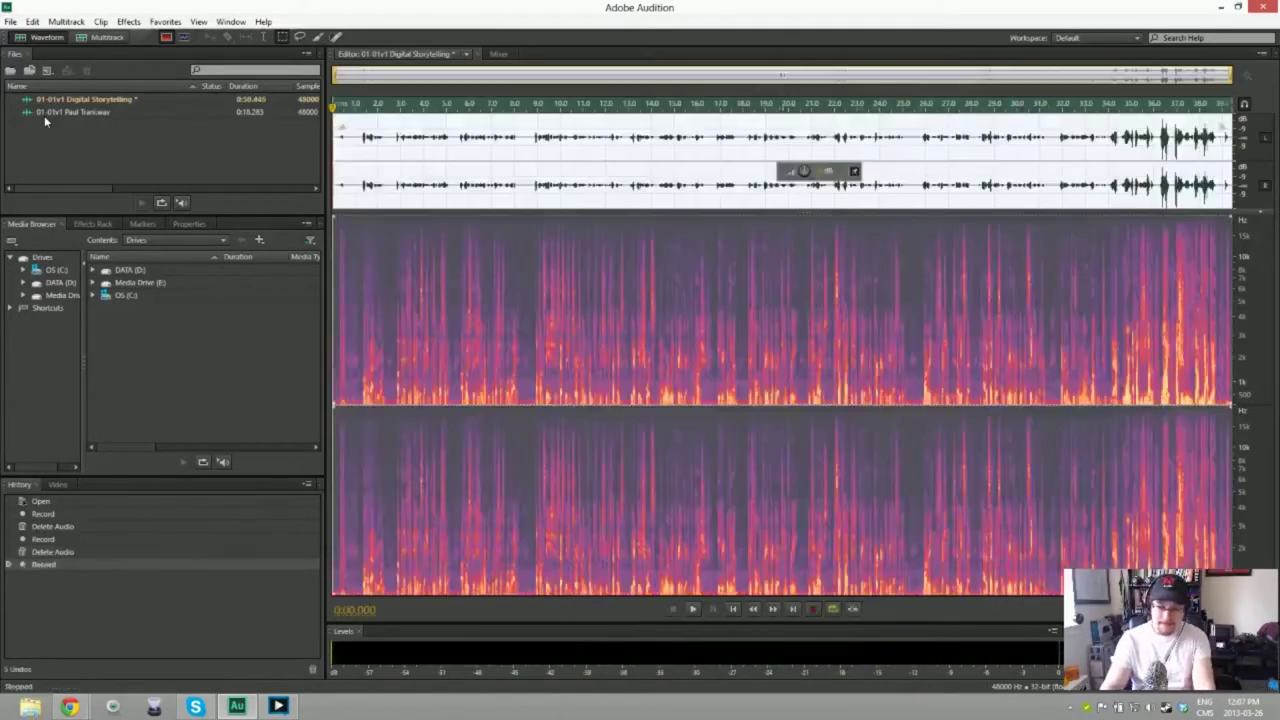
{"action": "key", "text": "Delete"}
{"action": "key", "text": "shift+space"}
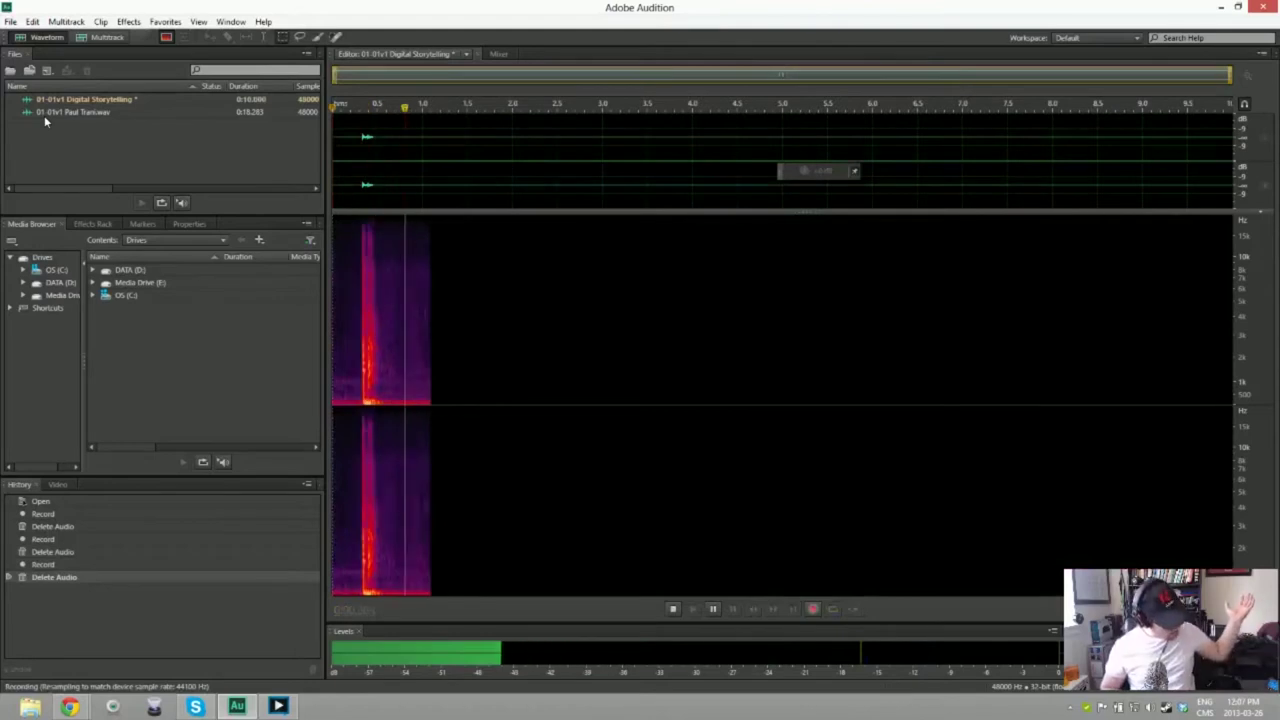
{"action": "key", "text": "space"}
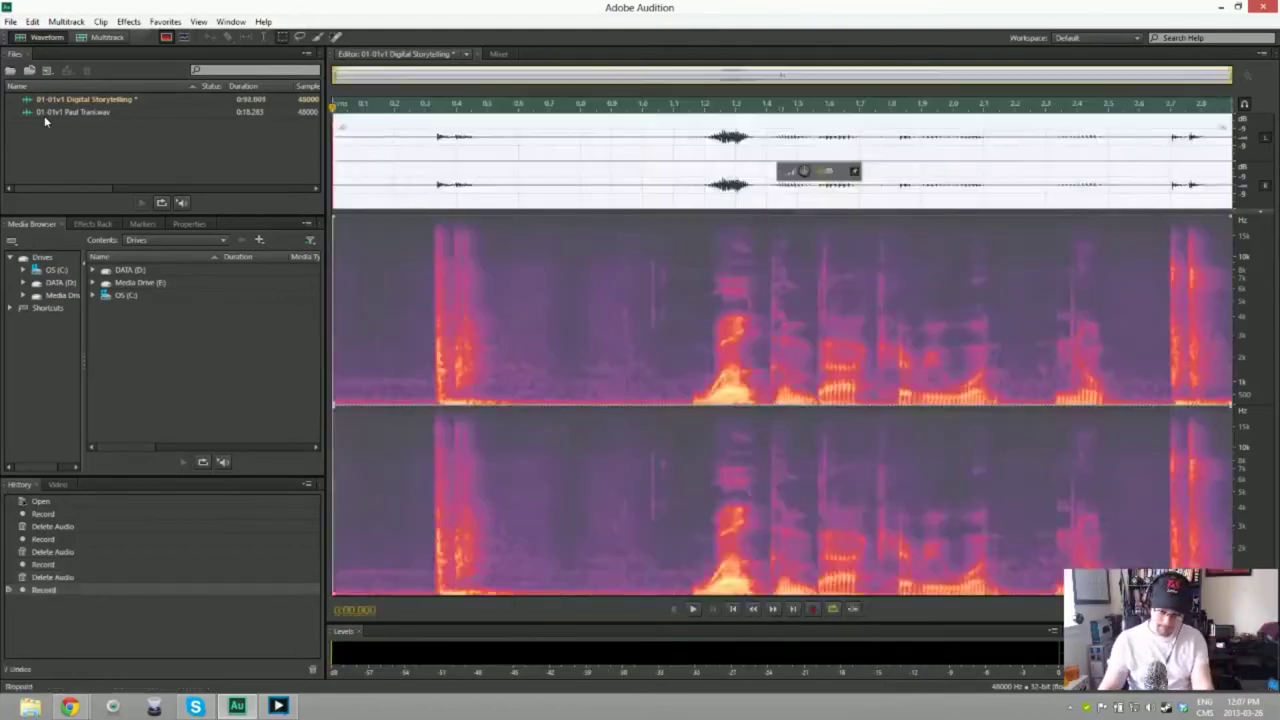
{"action": "key", "text": "ctrl+a"}
{"action": "key", "text": "Delete"}
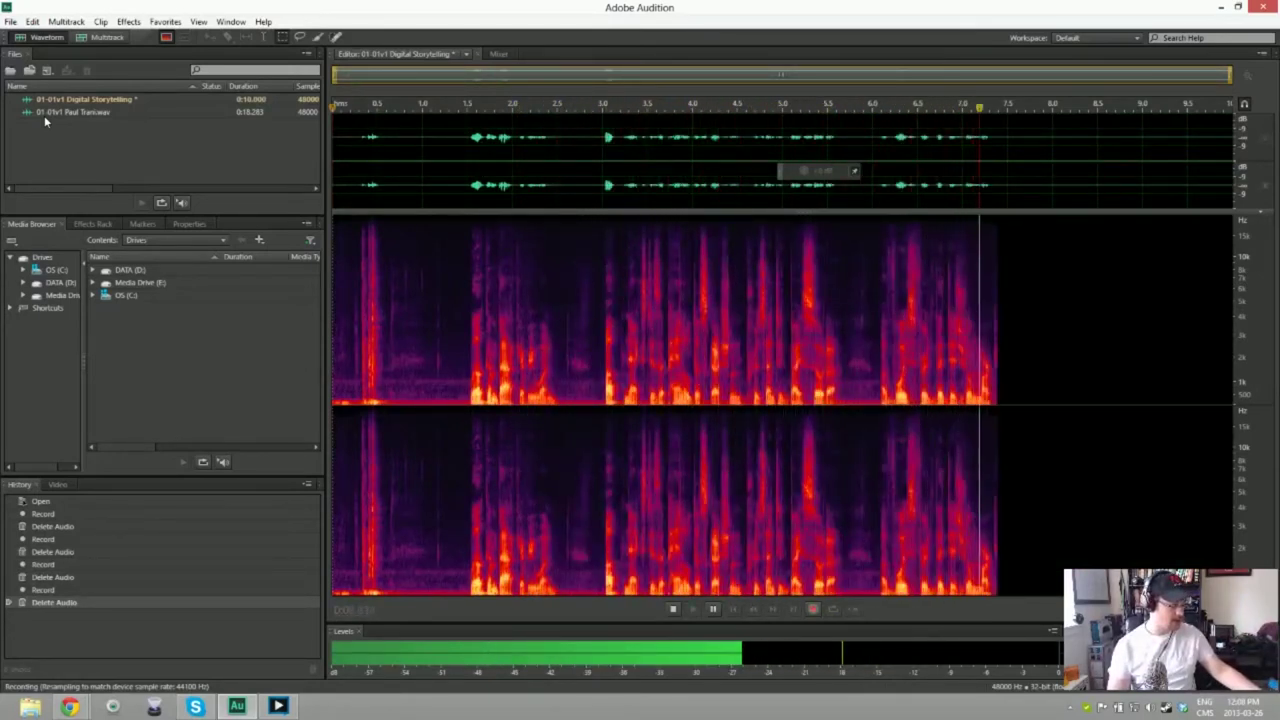
{"action": "key", "text": "space"}
{"action": "key", "text": "ctrl+a"}
{"action": "key", "text": "Delete"}
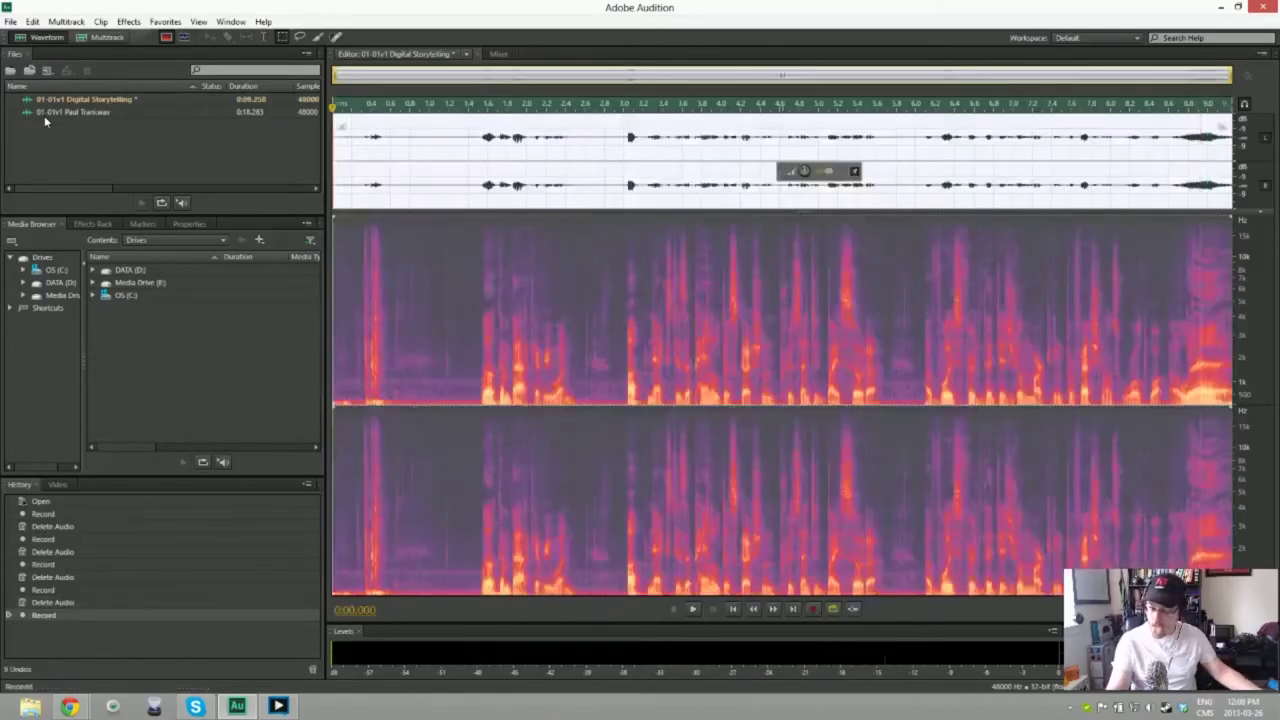
{"action": "key", "text": "shift+space"}
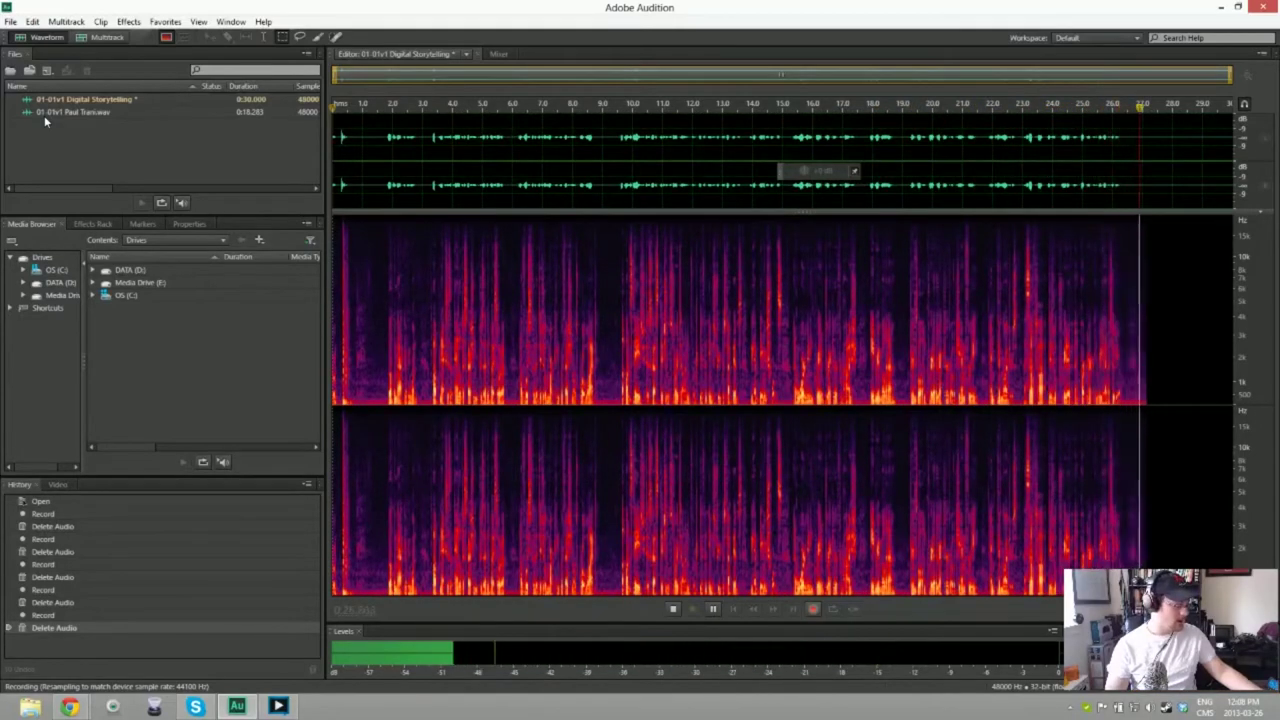
{"action": "key", "text": "space"}
{"action": "key", "text": "ctrl+a"}
{"action": "key", "text": "Delete"}
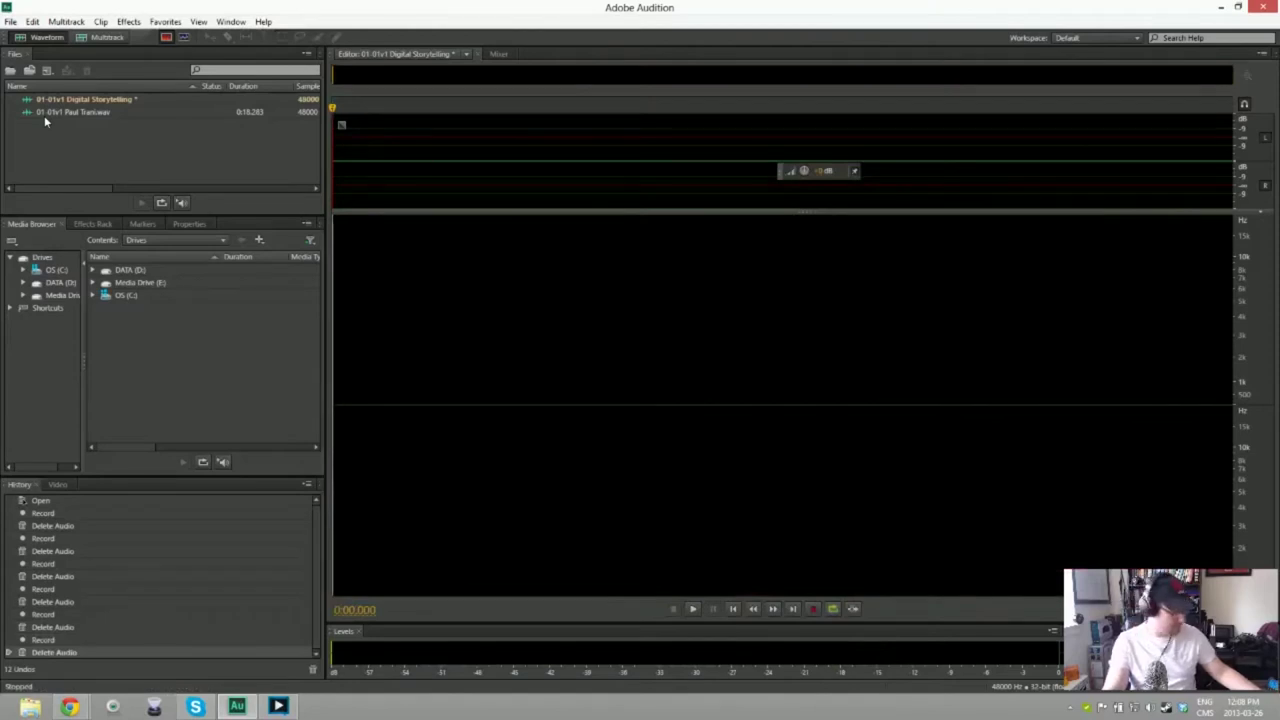
Step: Discard the bad take, record a fresh 35-second narration, and trim its lead-in
{"action": "key", "text": "shift+space"}
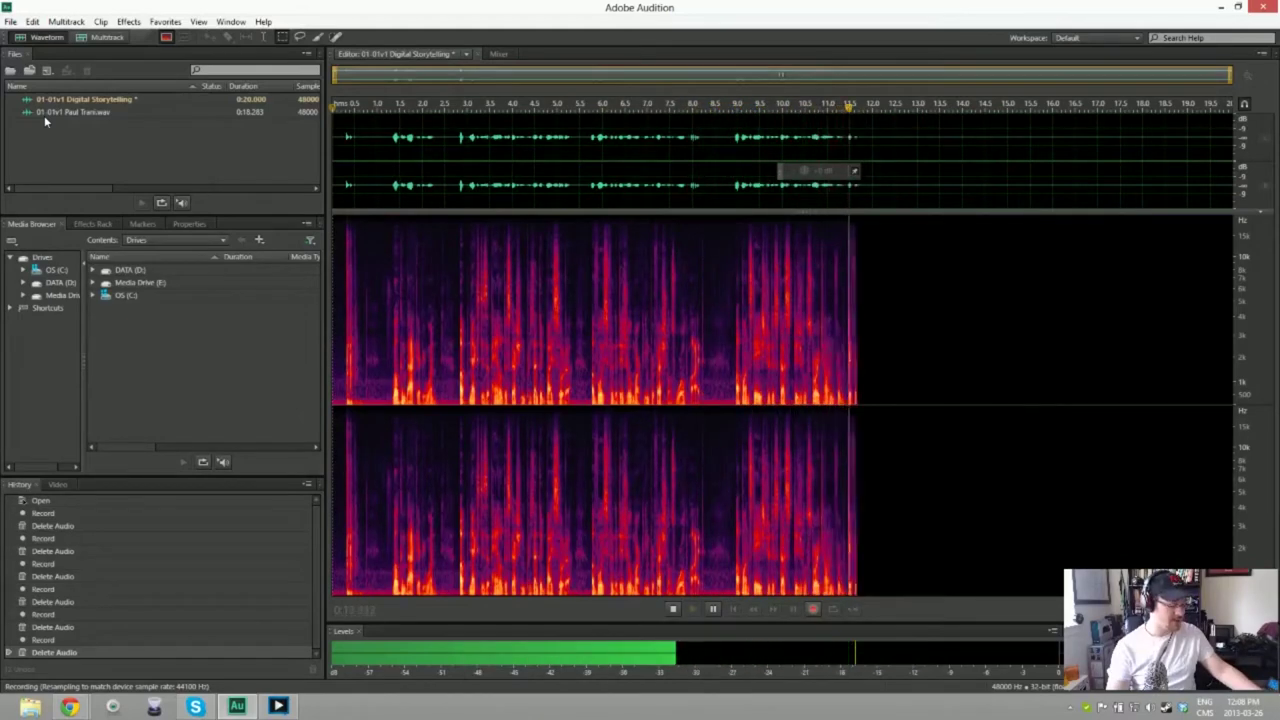
{"action": "key", "text": "space"}
{"action": "key", "text": "ctrl+a"}
{"action": "key", "text": "Delete"}
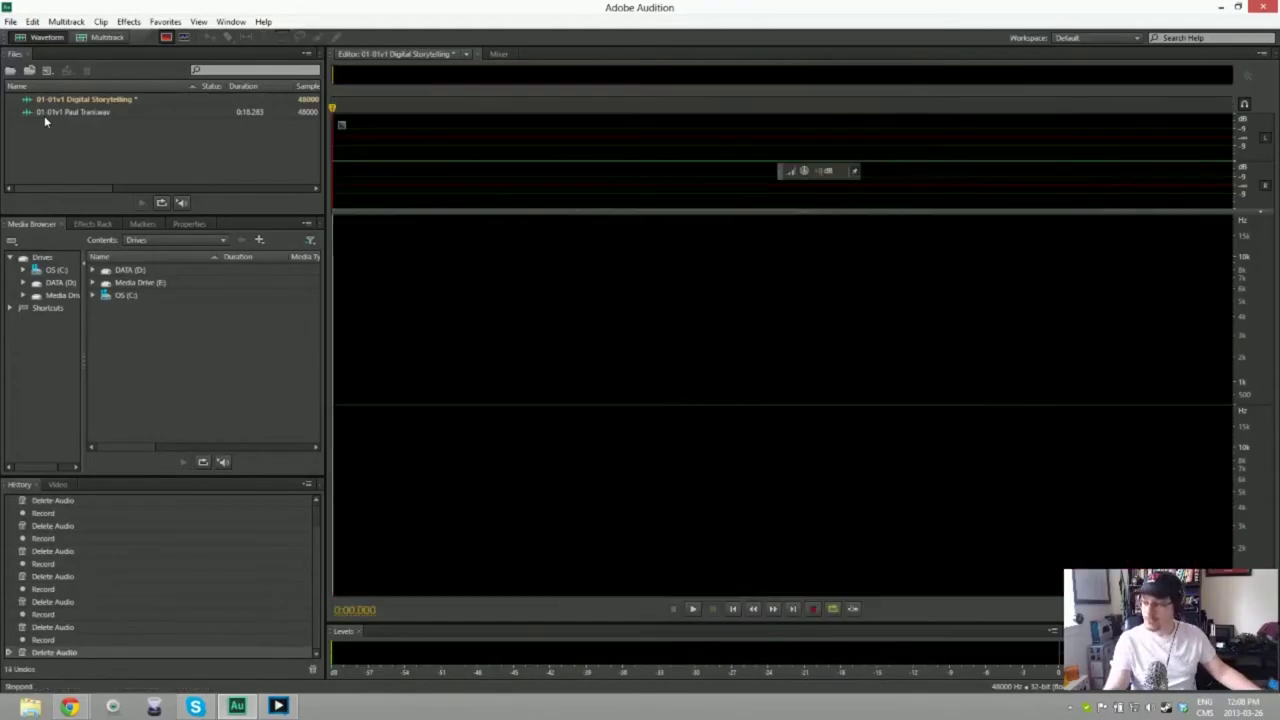
{"action": "key", "text": "shift+space"}
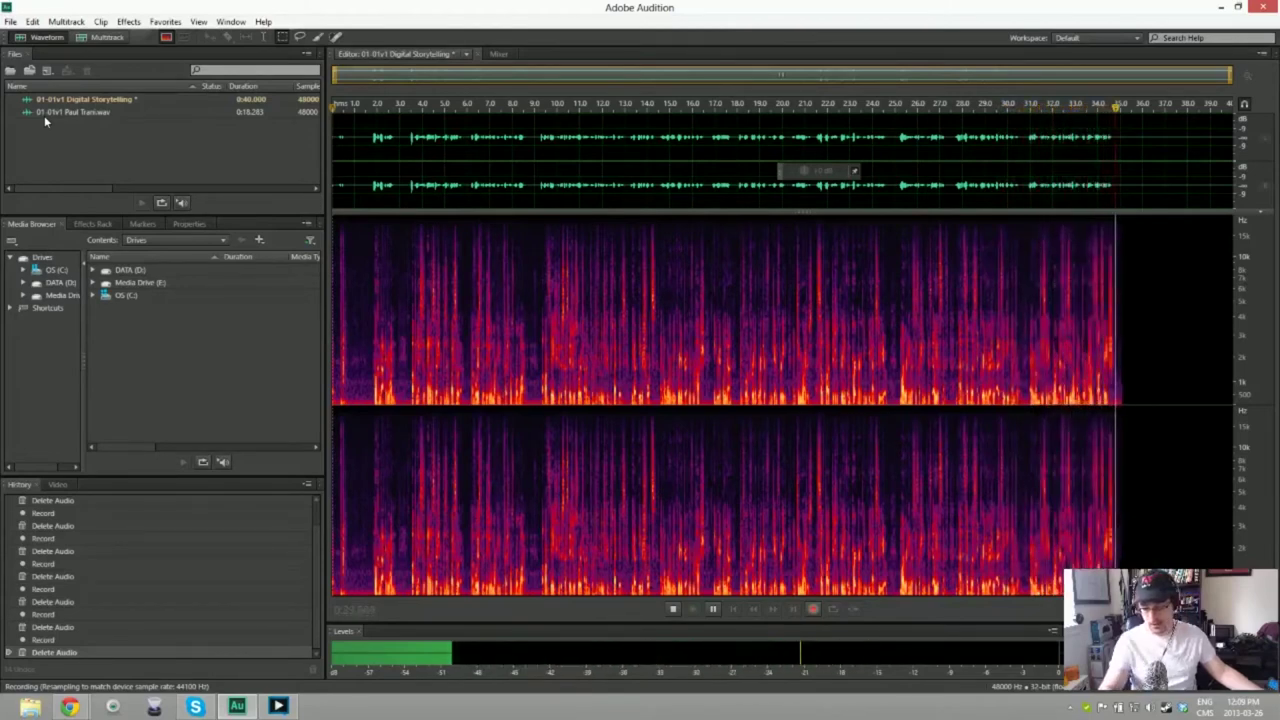
{"action": "key", "text": "space"}
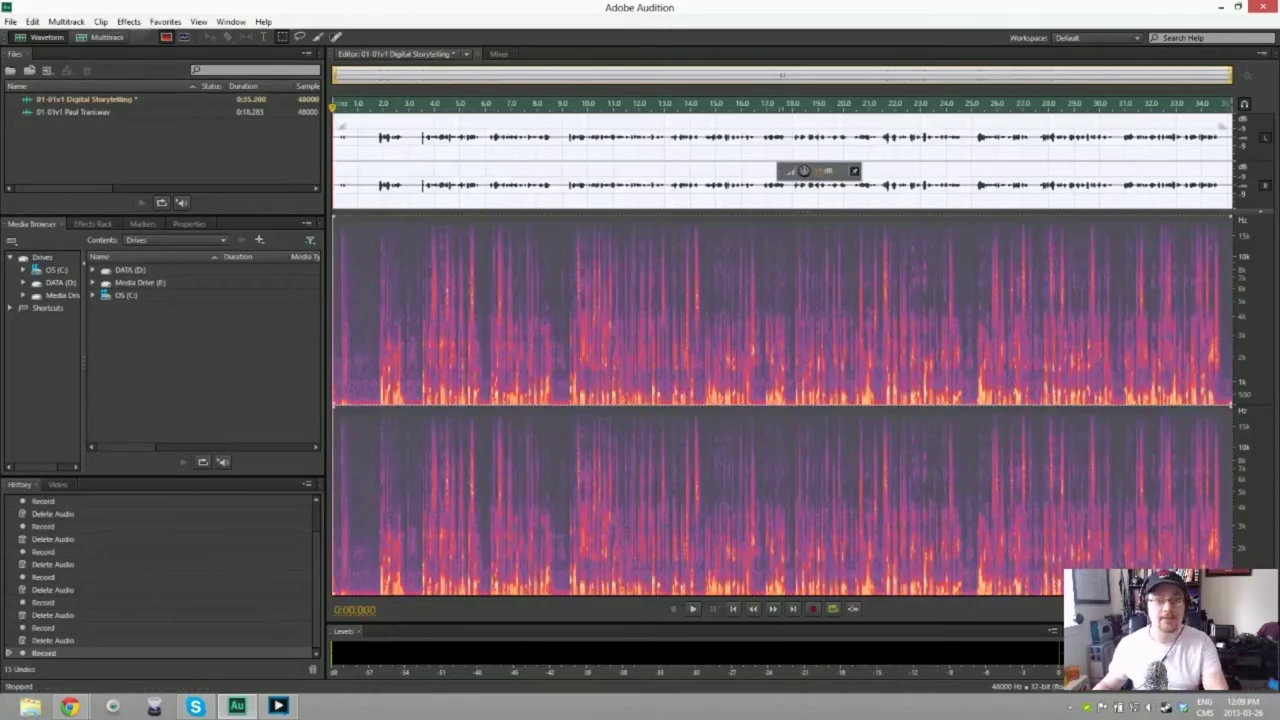
{"action": "key", "text": "Delete"}
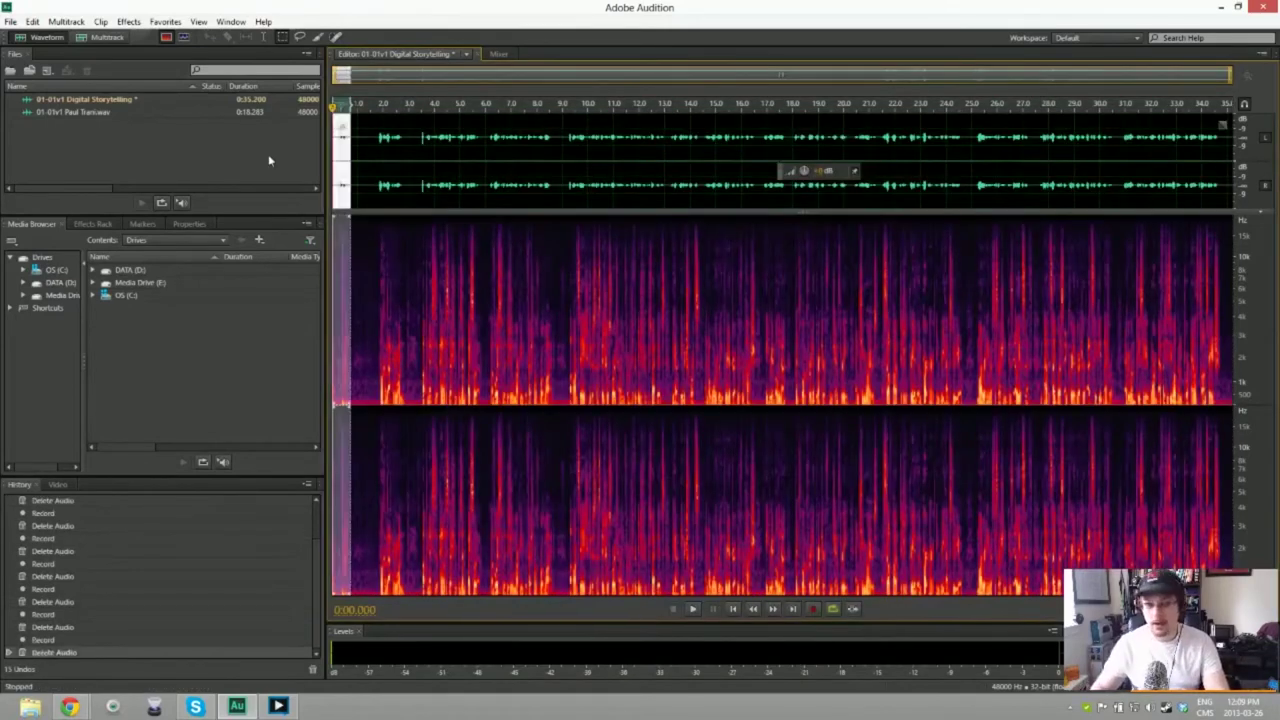
Step: Noise-reduce the narration using a print from its opening stretch, then save it as WAV
{"action": "left_click_drag", "start_coordinate": [341, 125], "coordinate": [358, 140]}
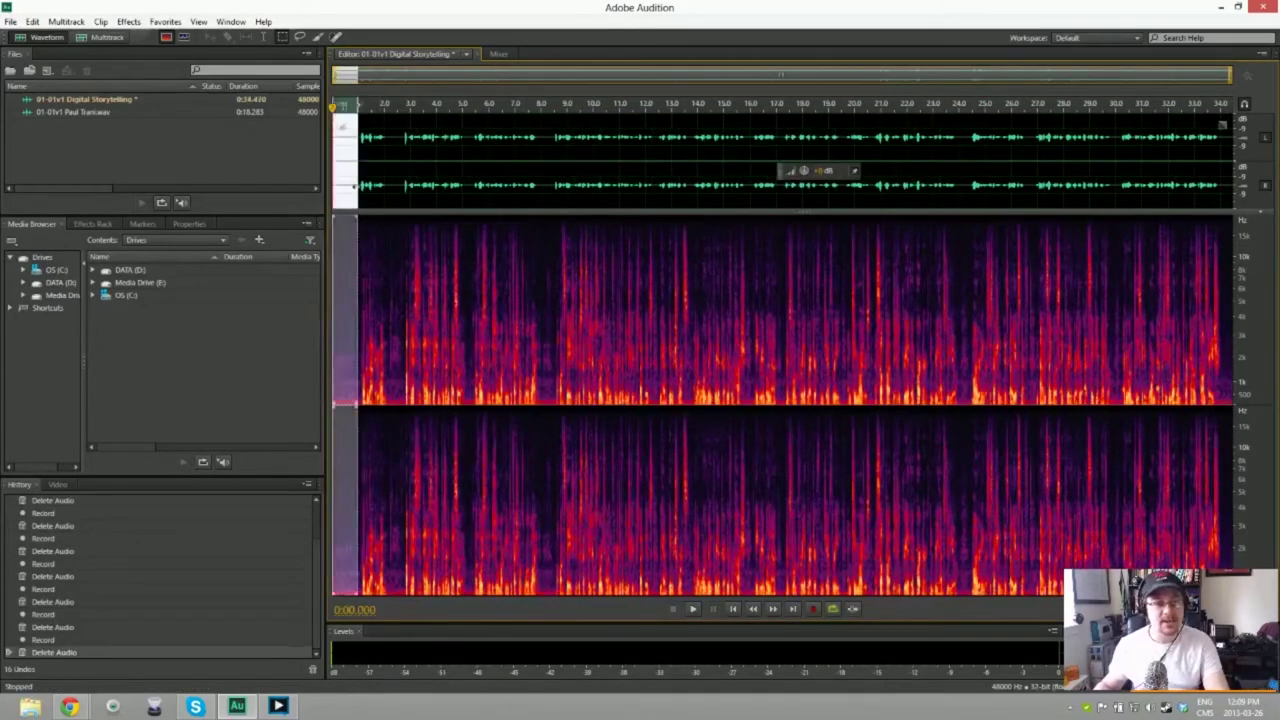
{"action": "key", "text": "shift+p"}
{"action": "key", "text": "ctrl+a"}
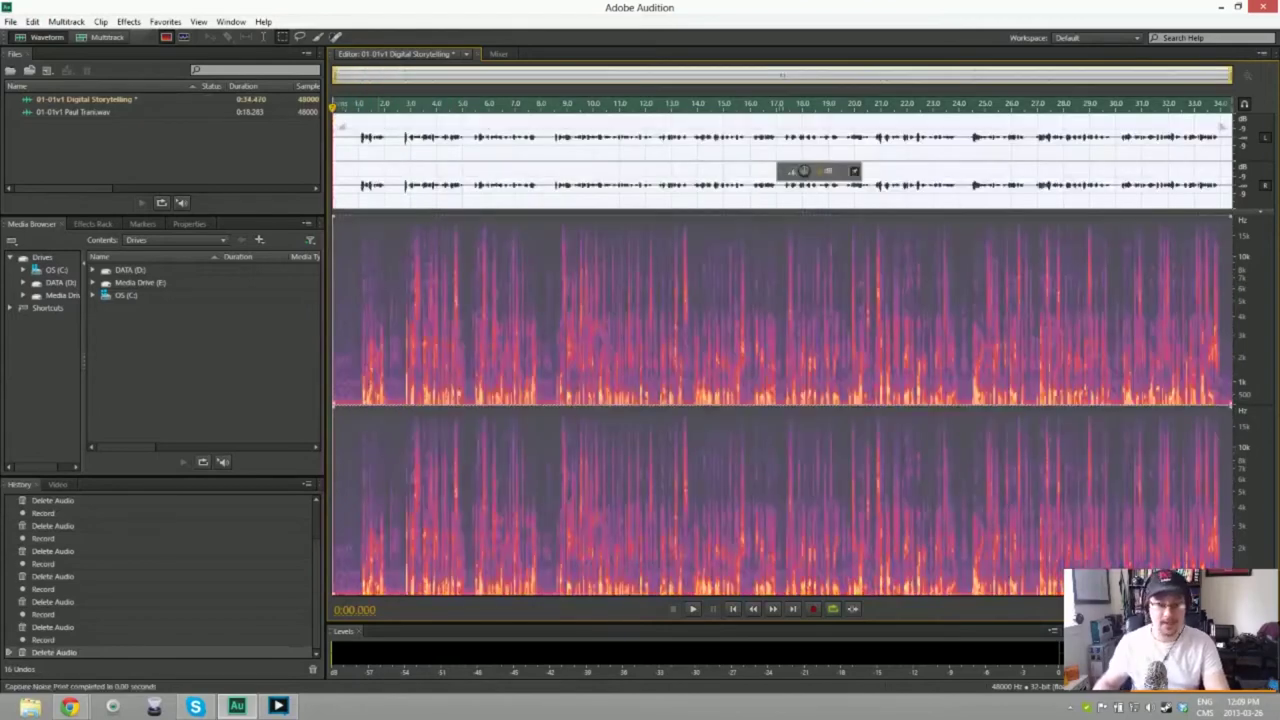
{"action": "key", "text": "ctrl+shift+p"}
{"action": "key", "text": "space"}
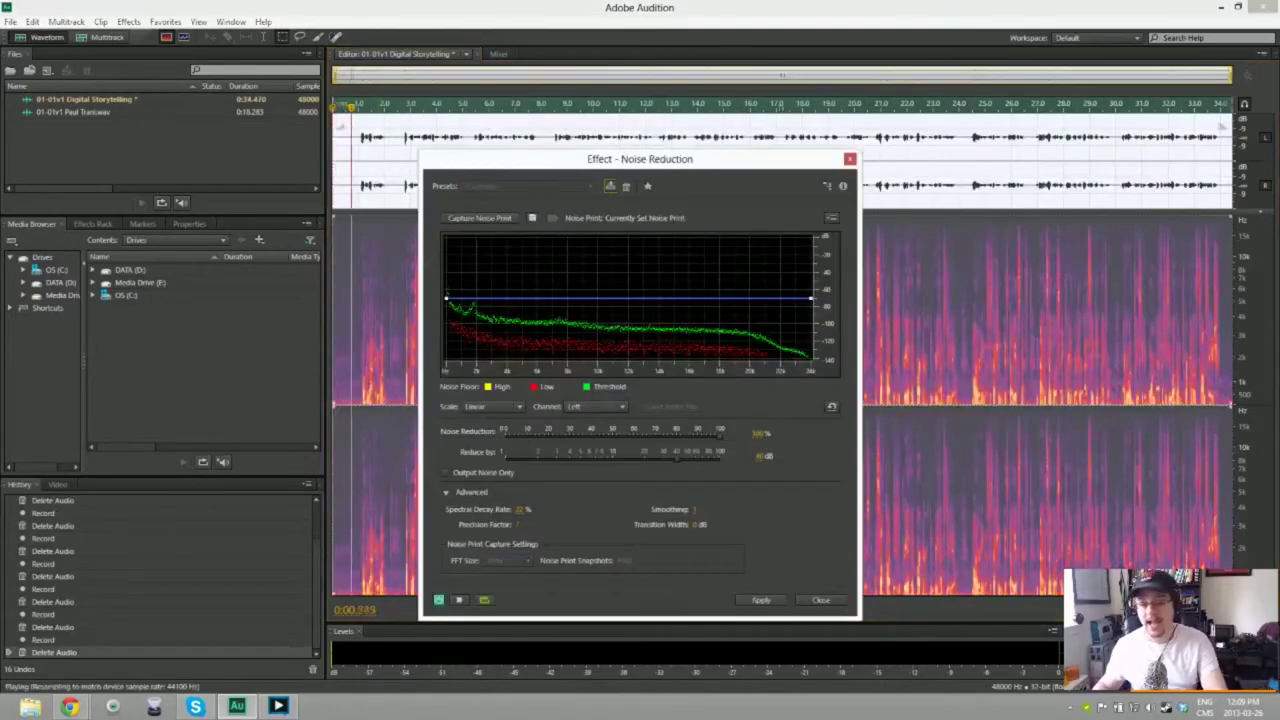
{"action": "left_click", "coordinate": [609, 186]}
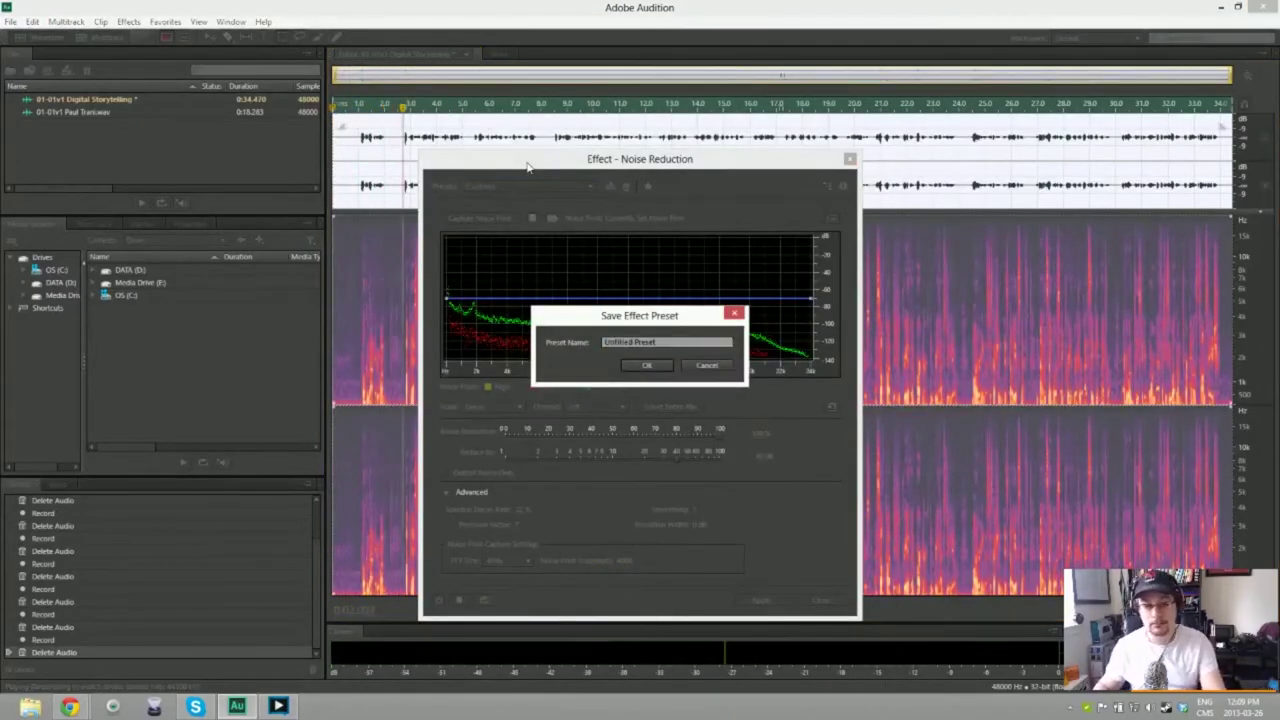
{"action": "key", "text": "Escape"}
{"action": "key", "text": "Return"}
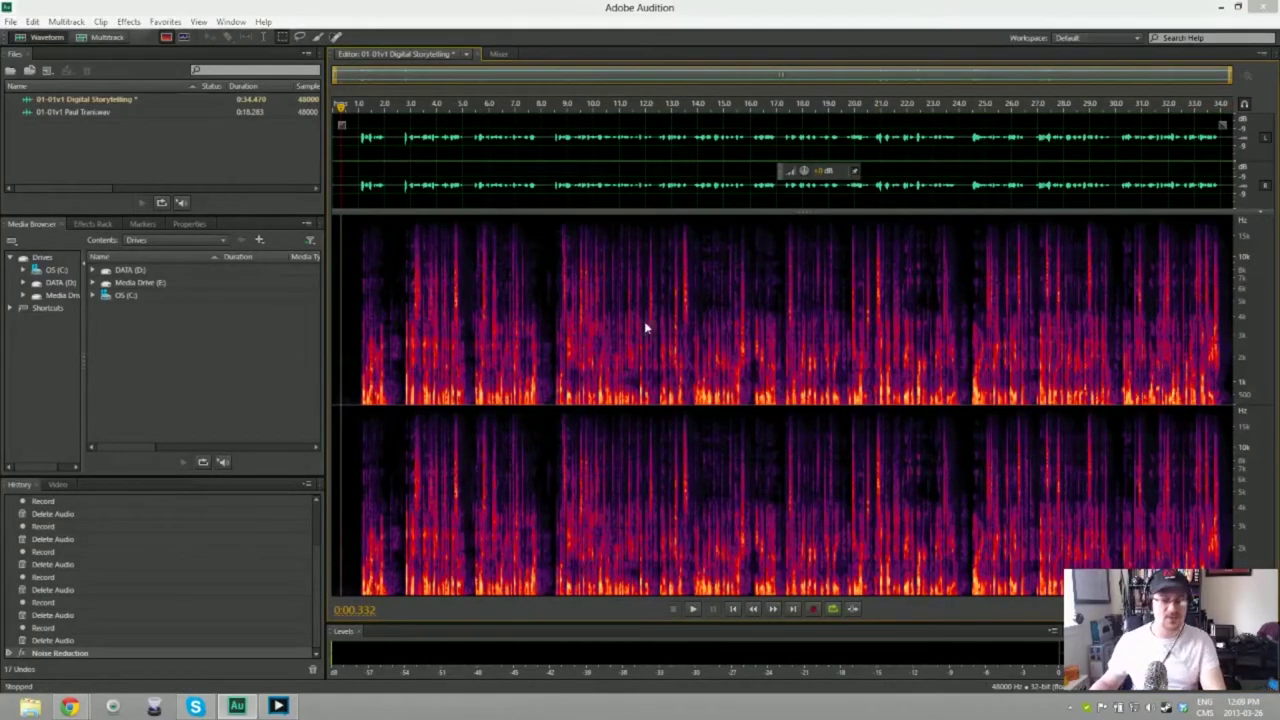
{"action": "key", "text": "ctrl+s"}
{"action": "key", "text": "Return"}
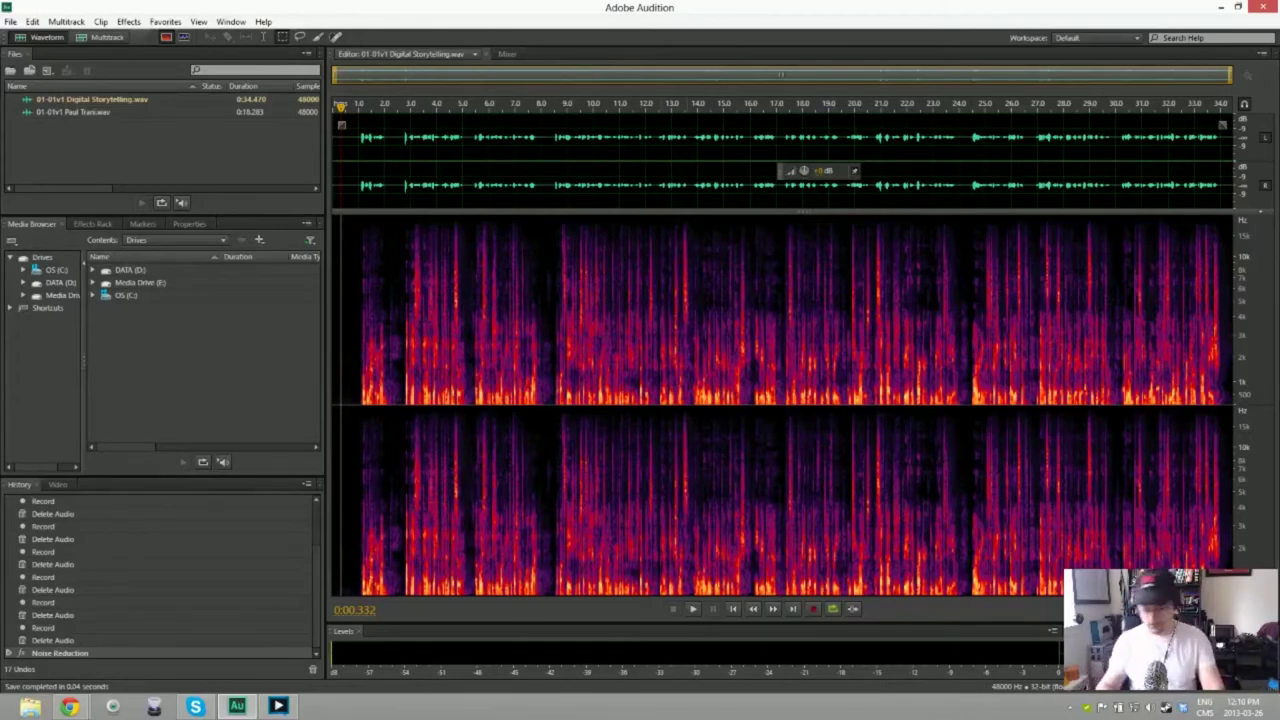
{"action": "key", "text": "ctrl+shift+n"}
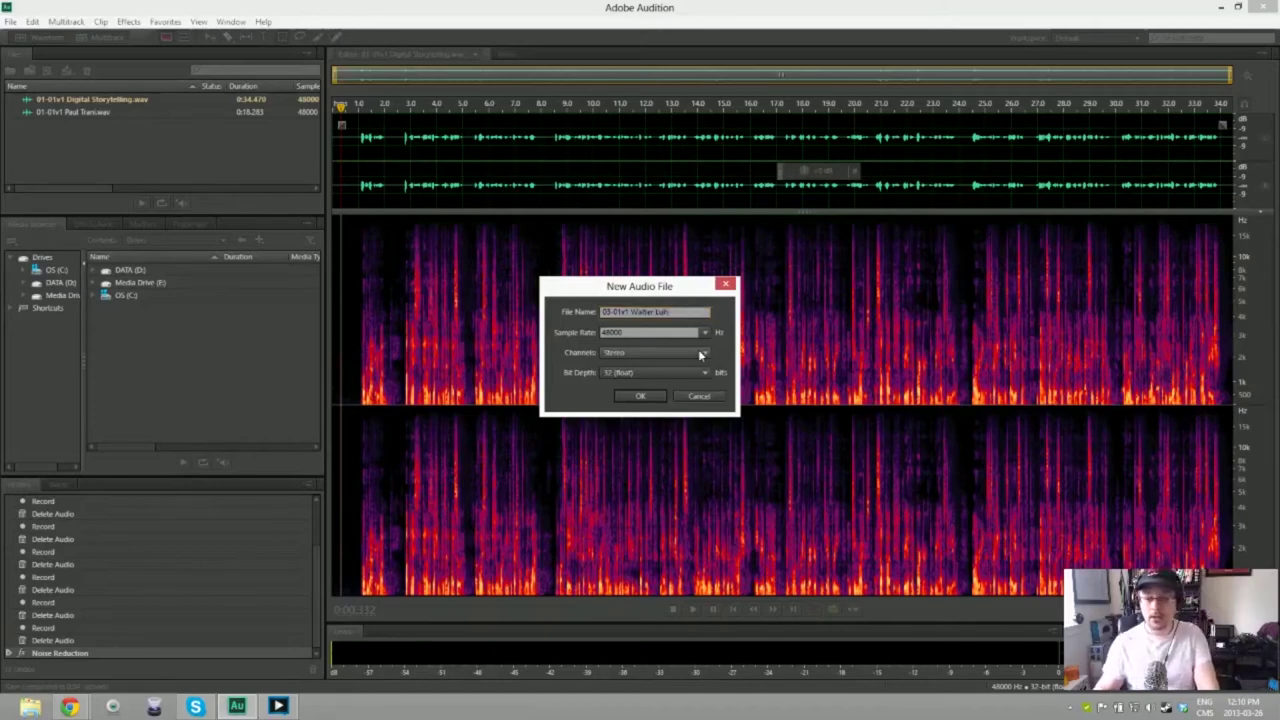
{"action": "key", "text": "Return"}
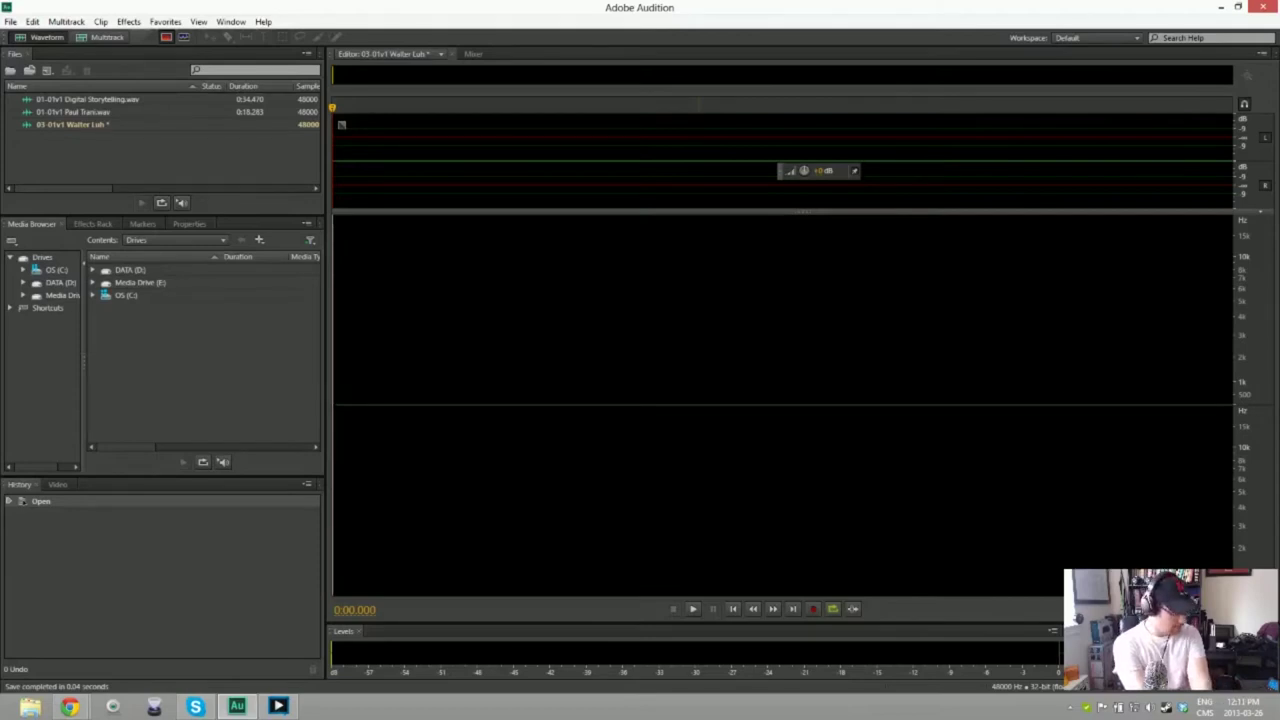
{"action": "key", "text": "shift+space"}
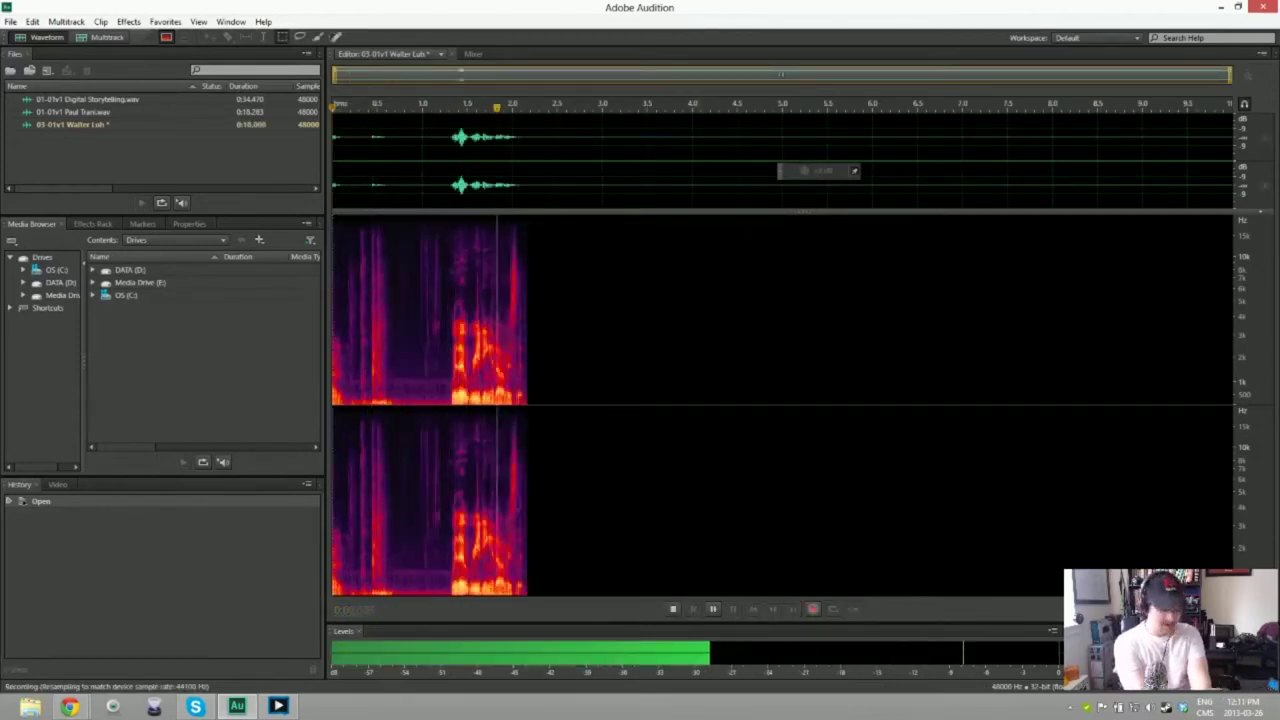
{"action": "key", "text": "space"}
{"action": "key", "text": "Delete"}
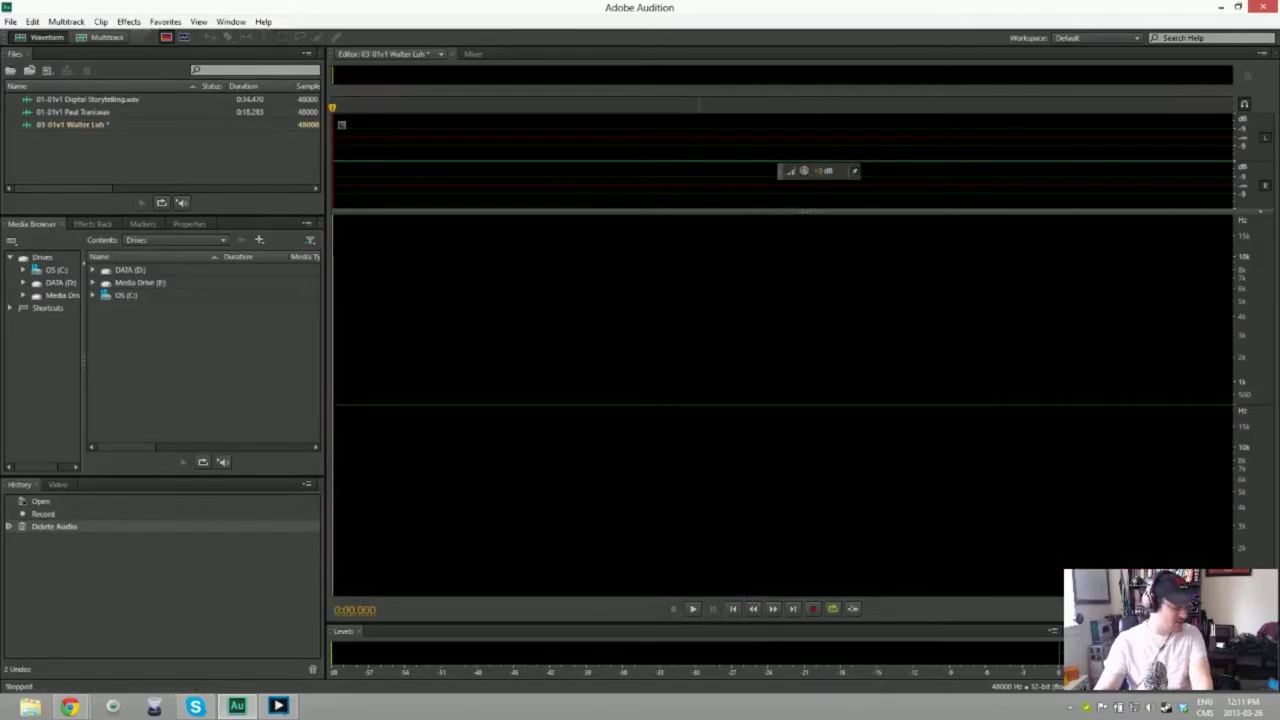
{"action": "key", "text": "shift+space"}
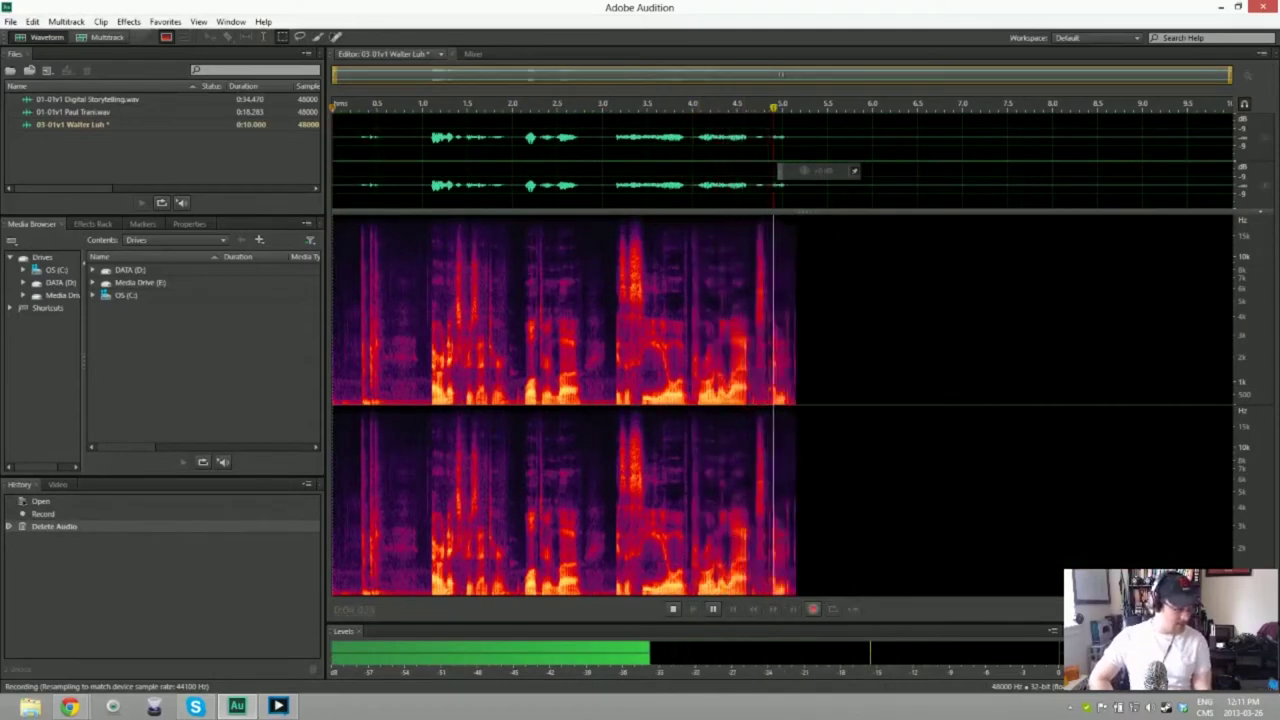
{"action": "key", "text": "space"}
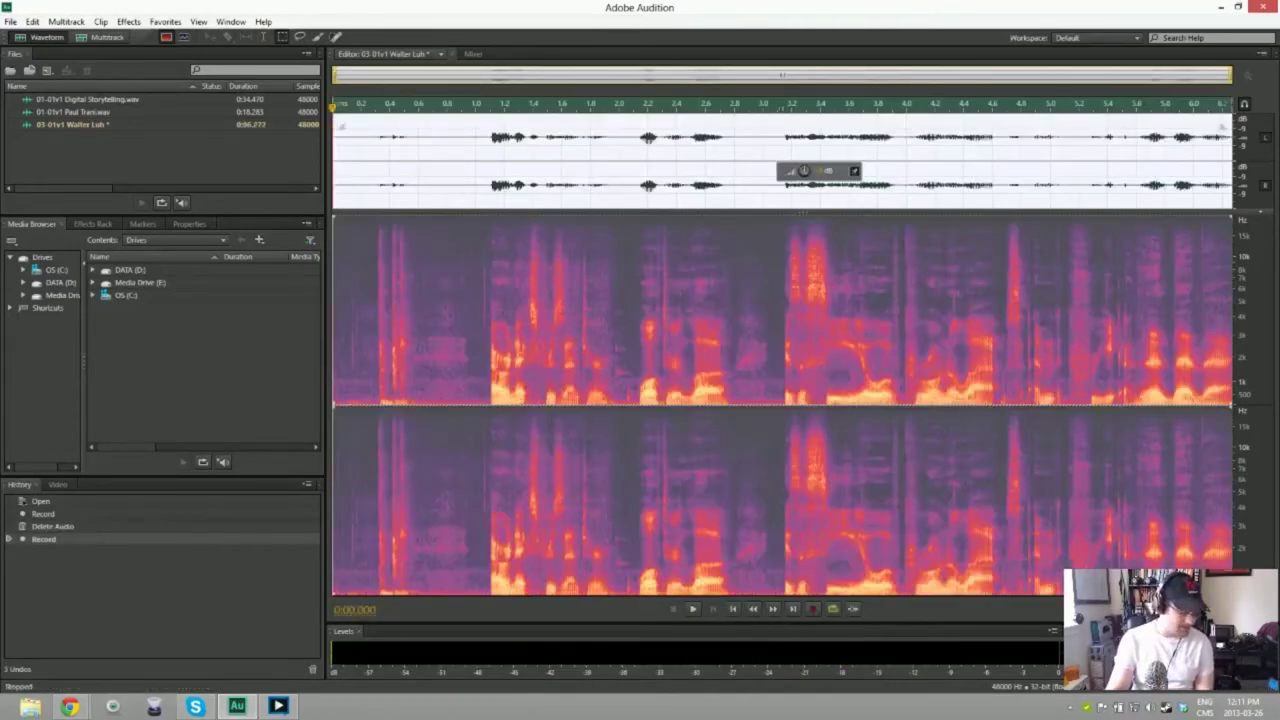
{"action": "key", "text": "ctrl+a"}
{"action": "key", "text": "Delete"}
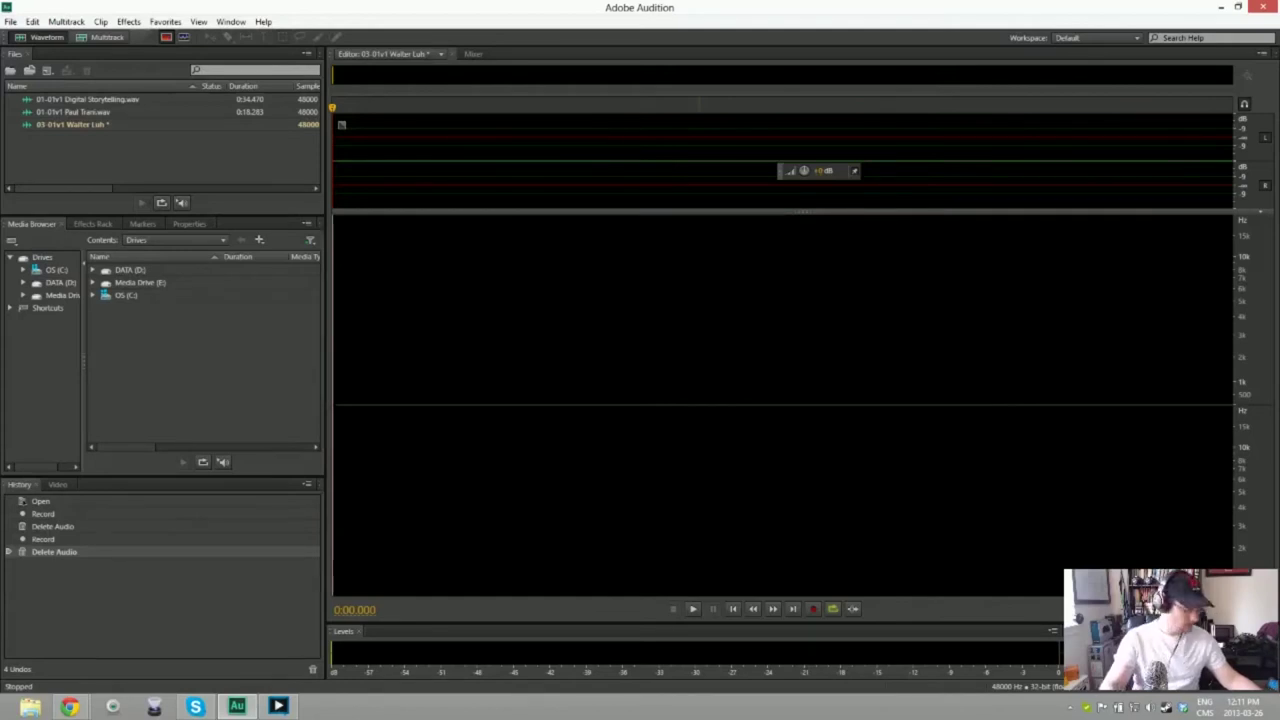
{"action": "key", "text": "shift+space"}
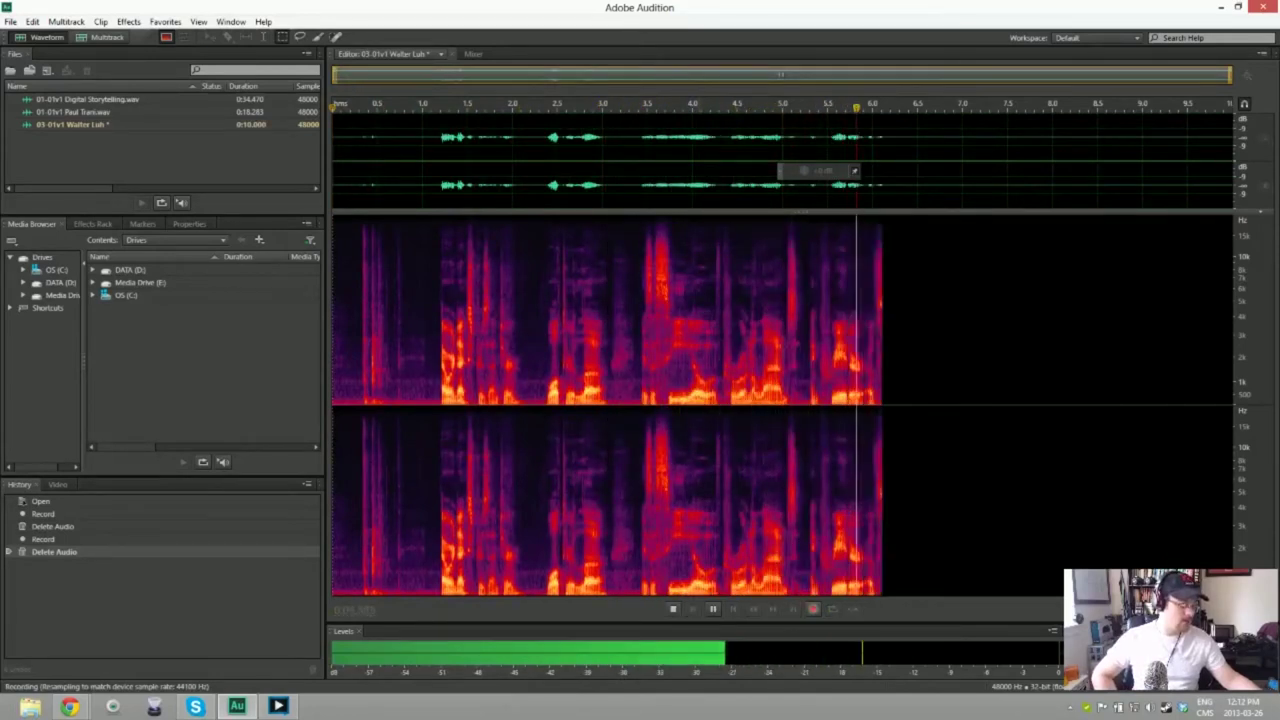
{"action": "key", "text": "space"}
{"action": "key", "text": "ctrl+a"}
{"action": "key", "text": "Delete"}
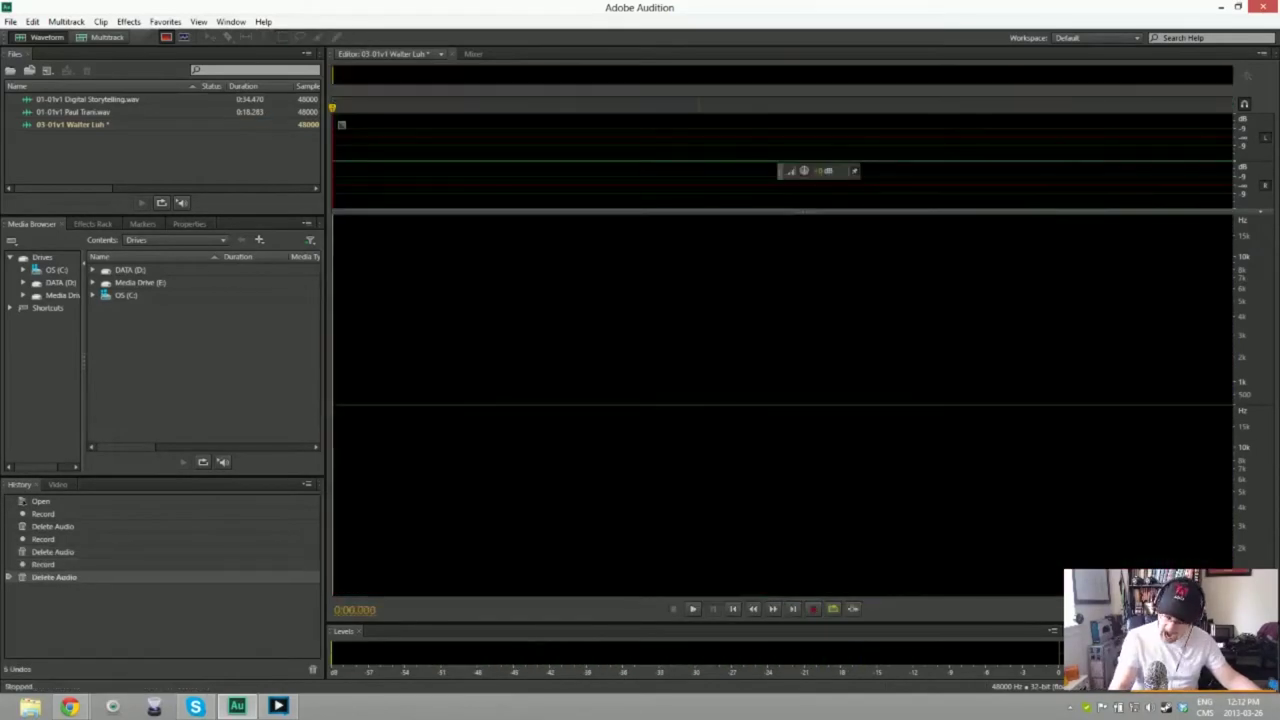
{"action": "key", "text": "shift+space"}
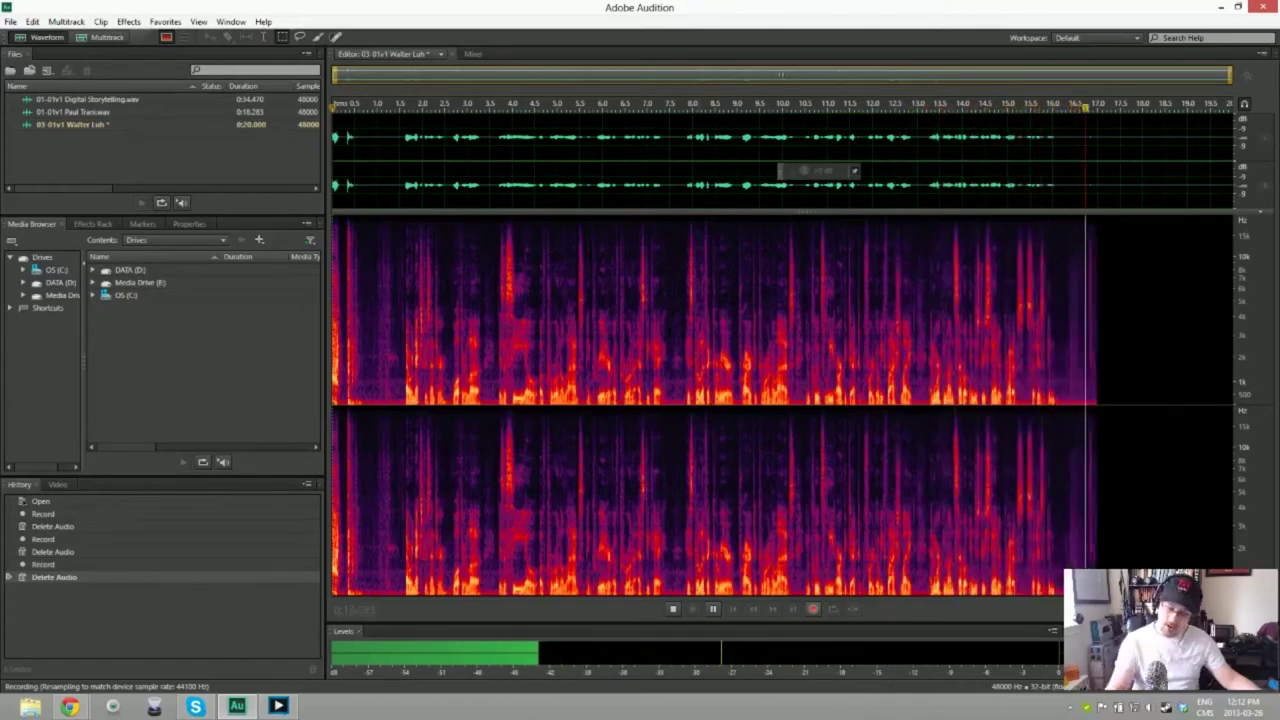
{"action": "key", "text": "space"}
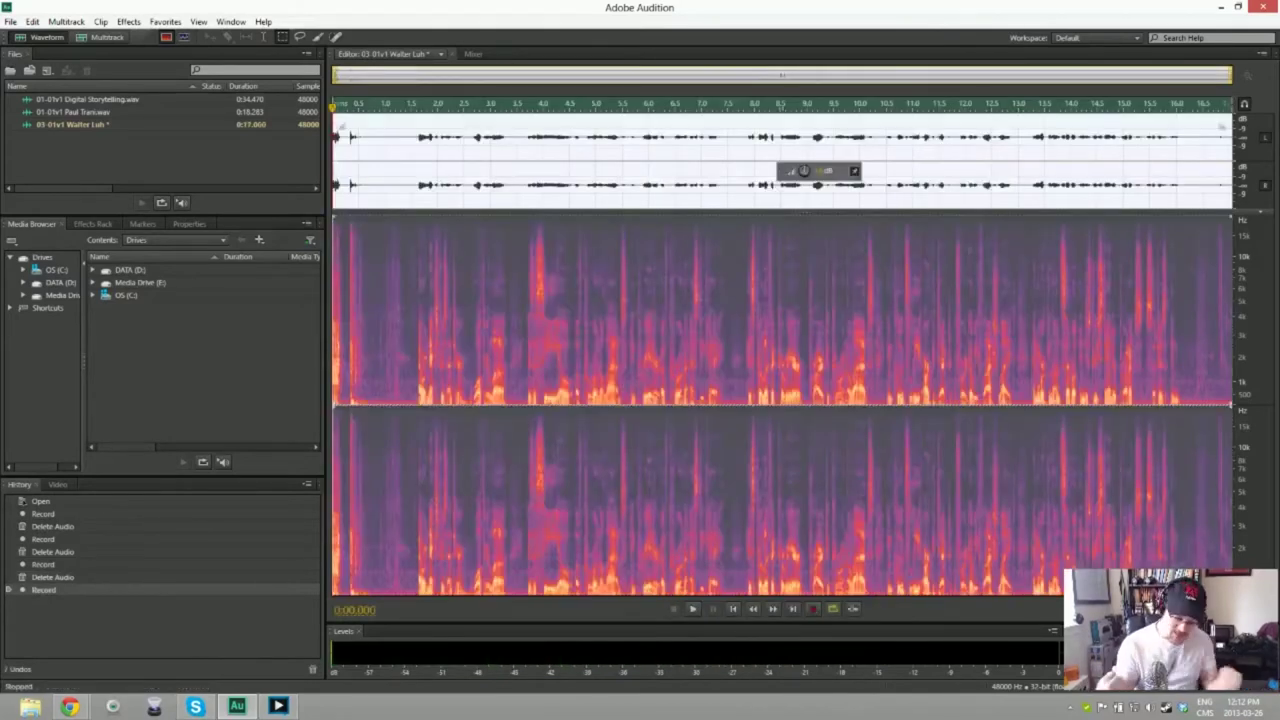
{"action": "key", "text": "space"}
{"action": "key", "text": "shift+space"}
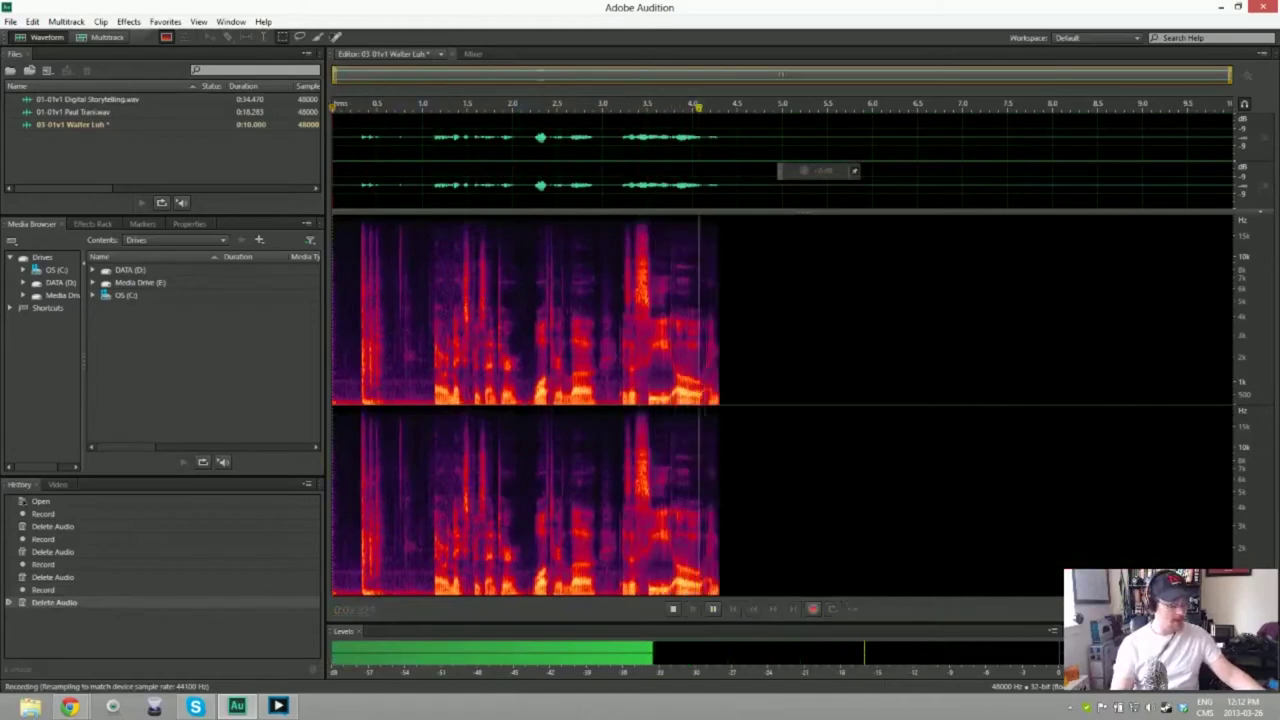
{"action": "key", "text": "space"}
{"action": "key", "text": "ctrl+a"}
{"action": "key", "text": "Delete"}
{"action": "key", "text": "shift+space"}
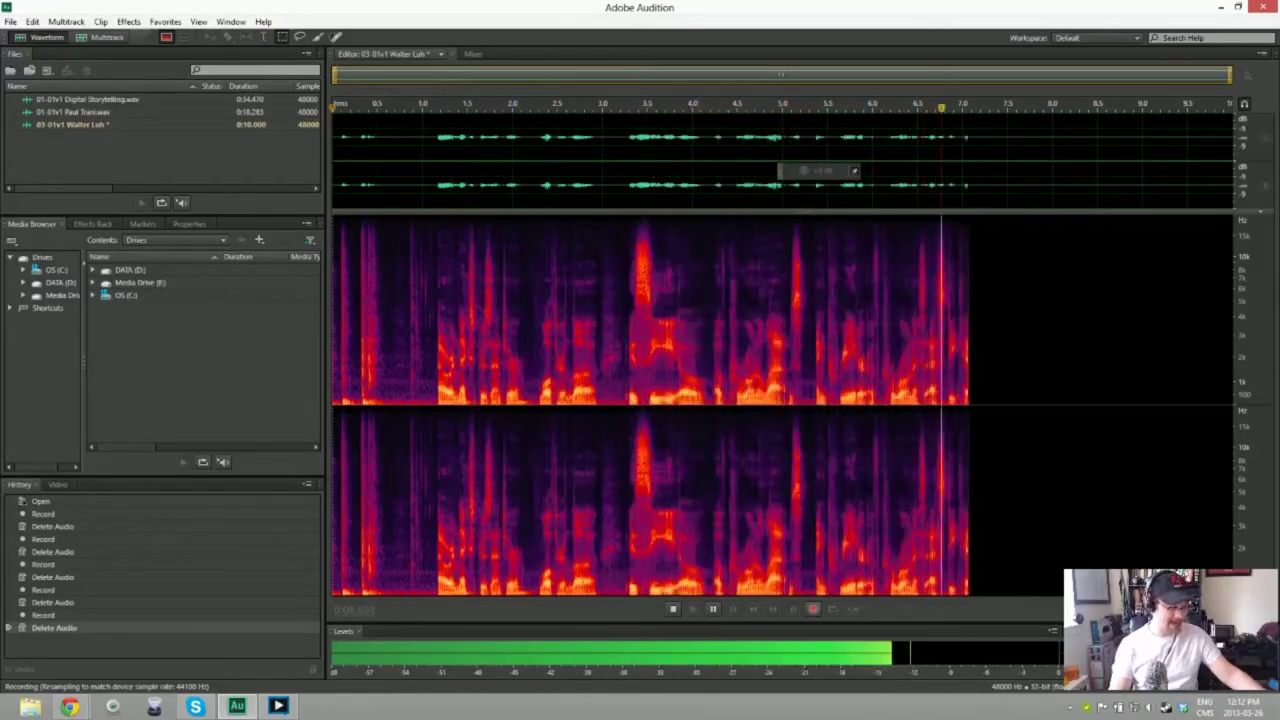
{"action": "key", "text": "space"}
{"action": "key", "text": "ctrl+a"}
{"action": "key", "text": "Delete"}
{"action": "key", "text": "shift+space"}
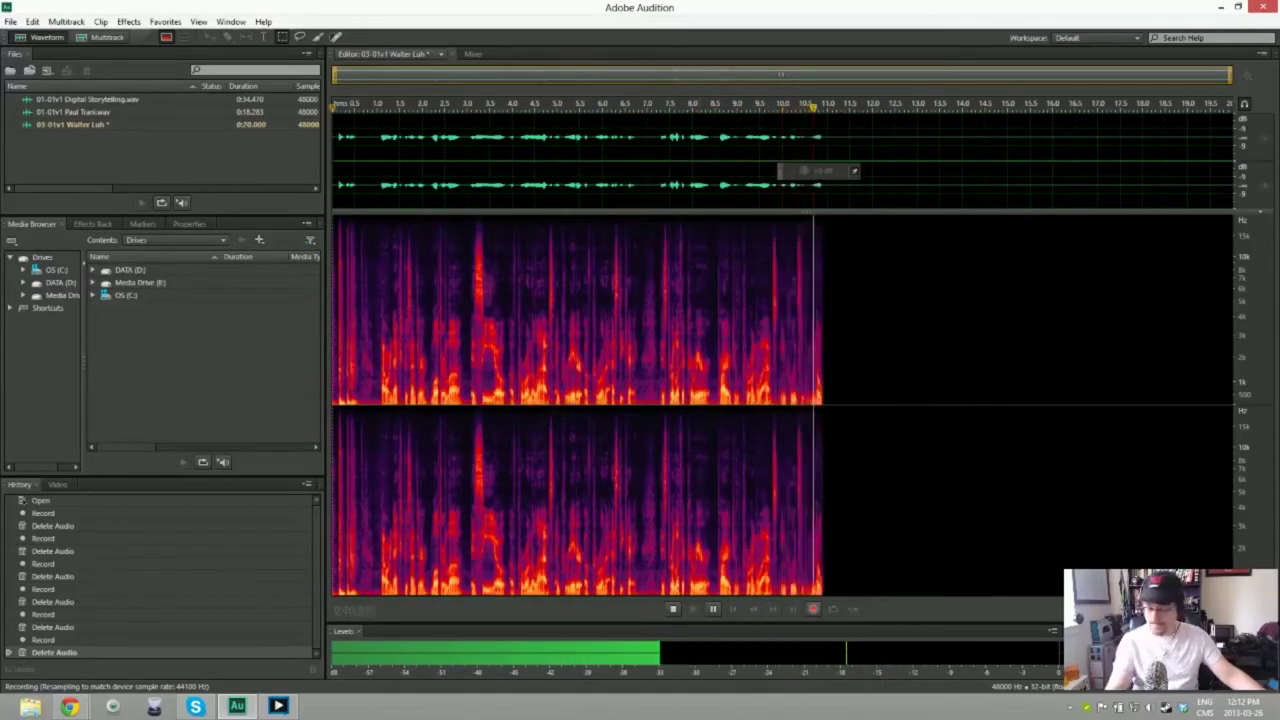
{"action": "key", "text": "space"}
{"action": "key", "text": "ctrl+a"}
{"action": "key", "text": "Delete"}
{"action": "key", "text": "shift+space"}
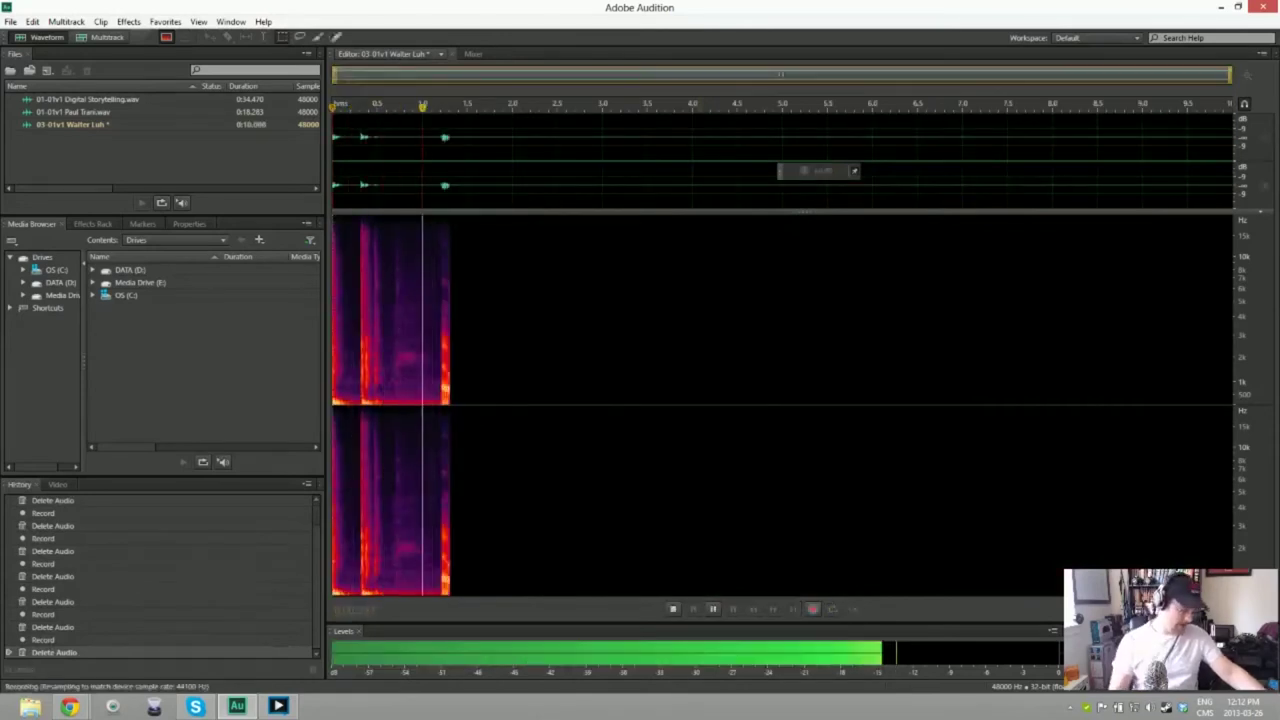
{"action": "key", "text": "space"}
{"action": "key", "text": "ctrl+a"}
{"action": "key", "text": "Delete"}
{"action": "key", "text": "shift+space"}
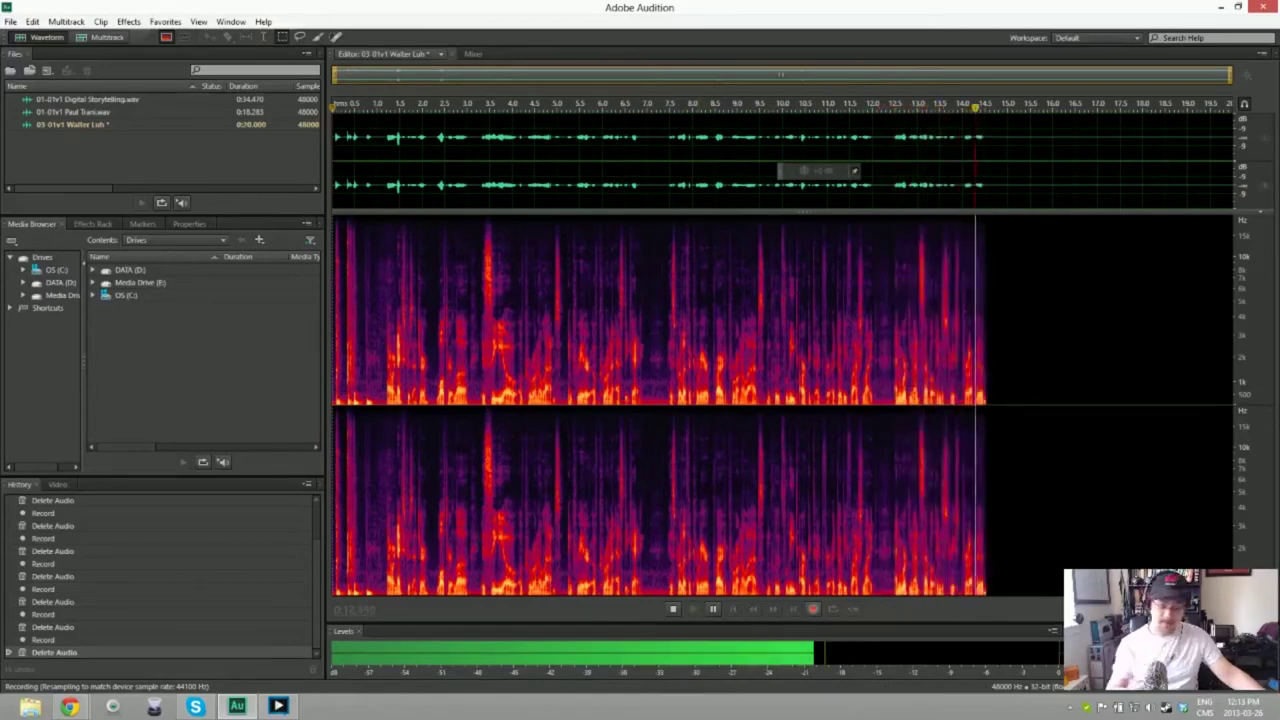
{"action": "key", "text": "space"}
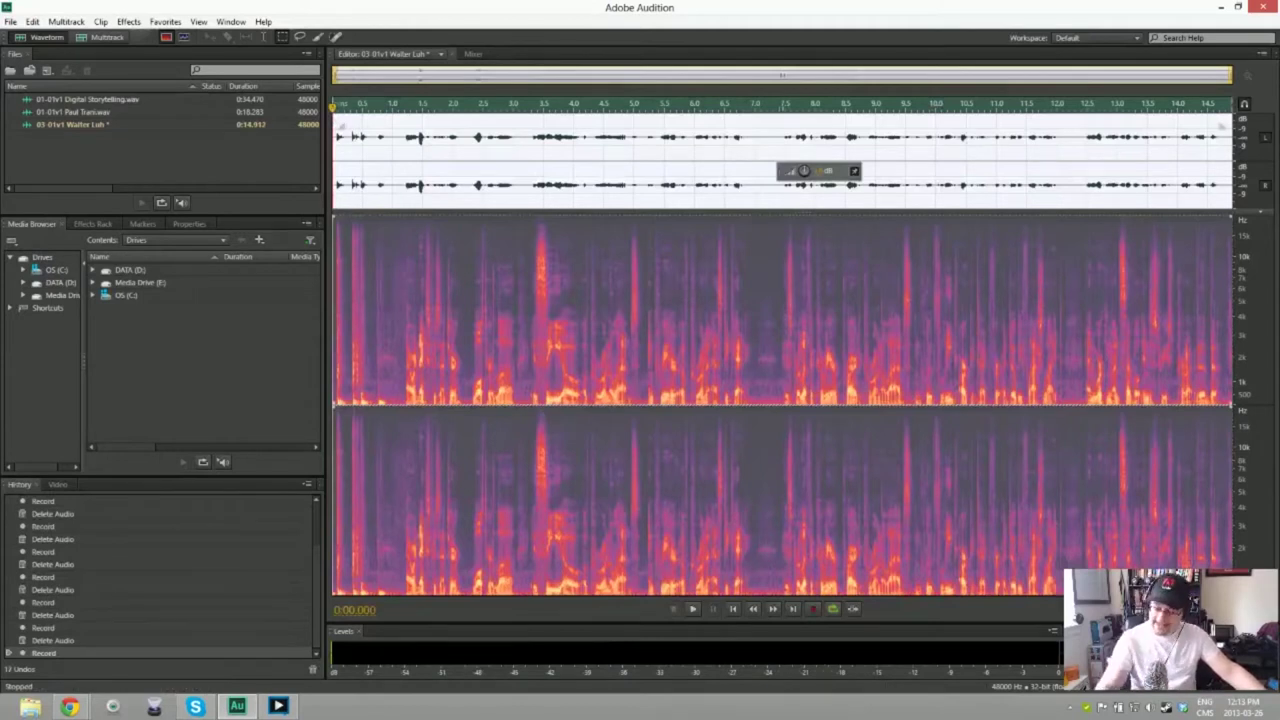
{"action": "key", "text": "Delete"}
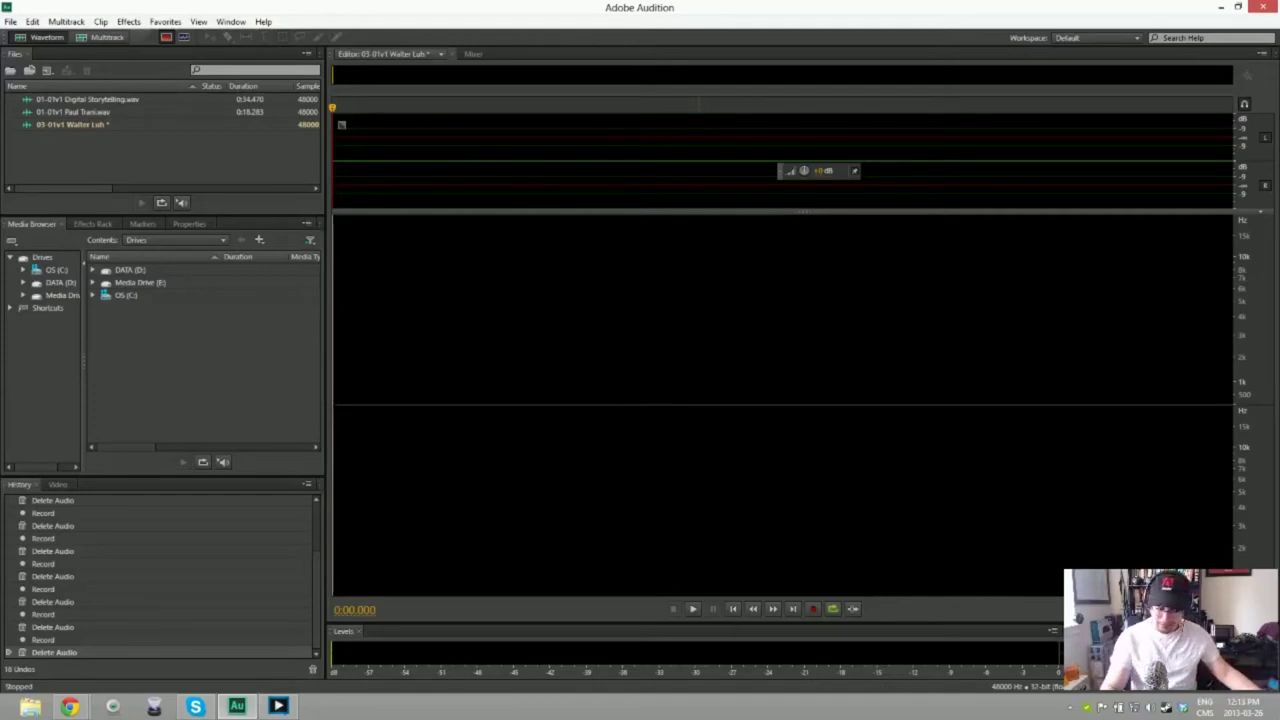
Step: Record a roughly 25-second narration take and trim its lead-in, leaving 0:24.173
{"action": "key", "text": "shift+space"}
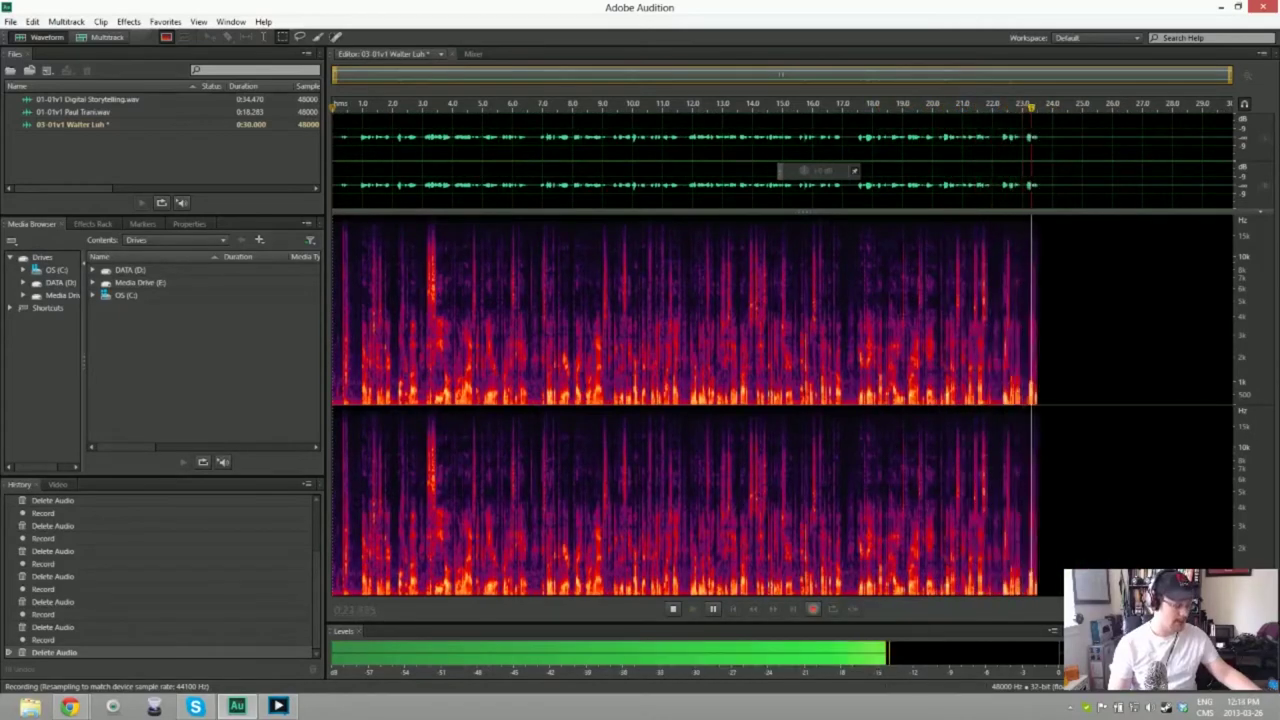
{"action": "key", "text": "space"}
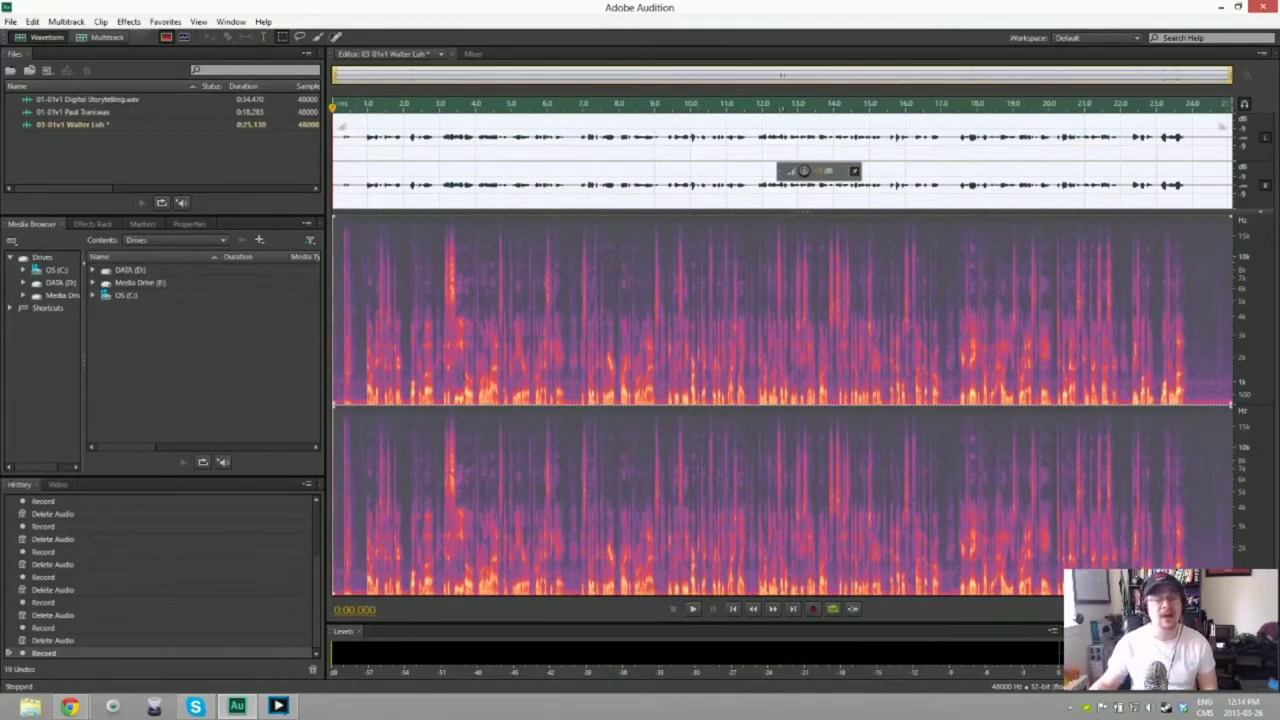
{"action": "key", "text": "Delete"}
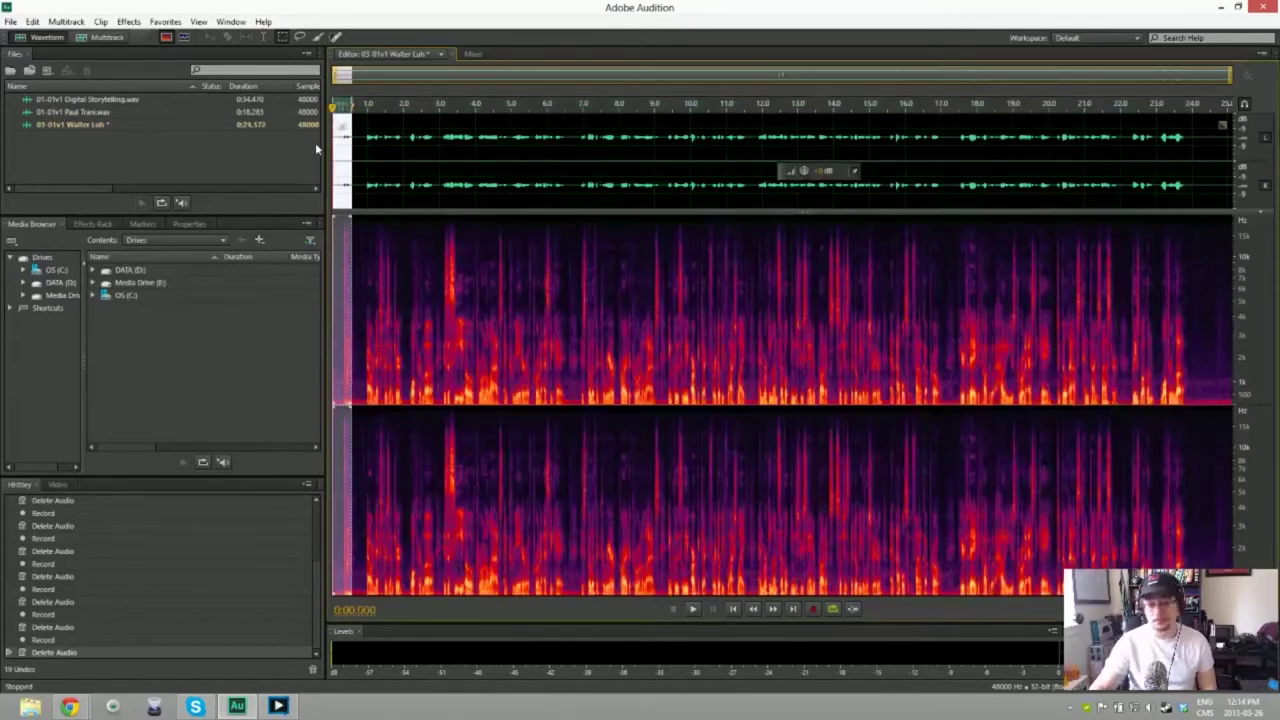
Step: Remove background noise from the whole take using its trailing silence as the noise print, then review it
{"action": "left_click_drag", "start_coordinate": [1188, 300], "coordinate": [1236, 300]}
{"action": "key", "text": "shift+p"}
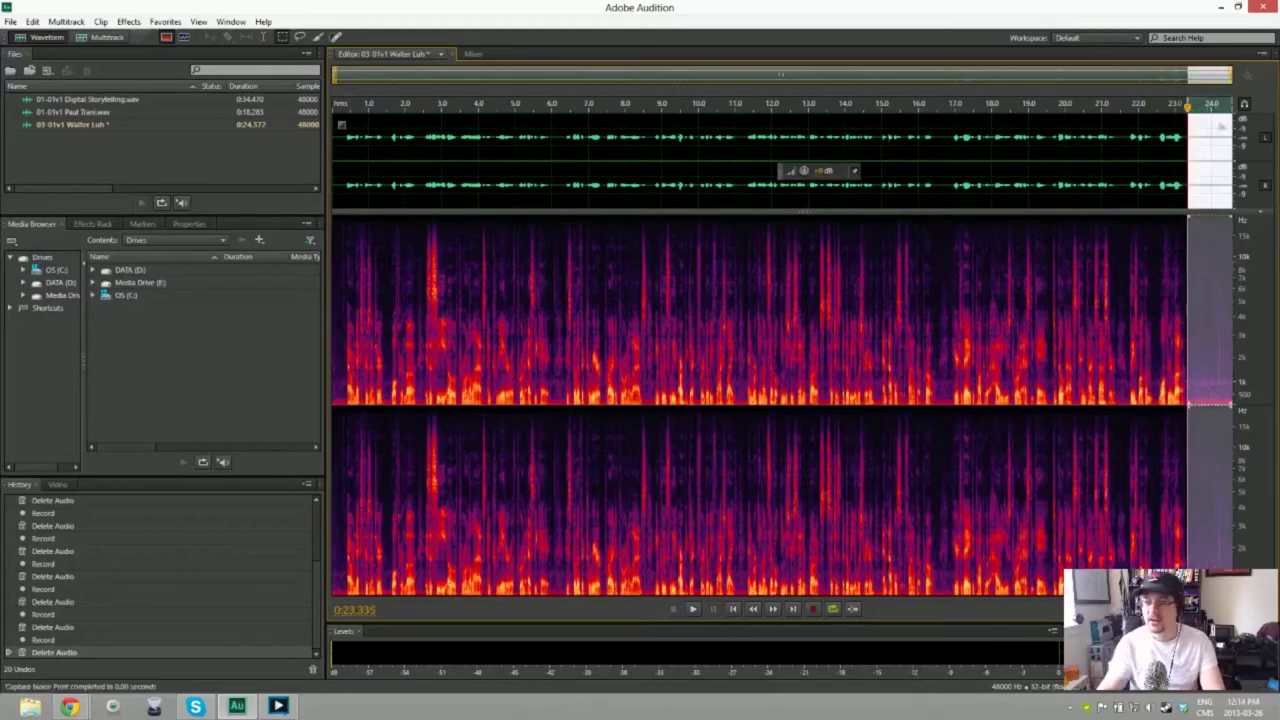
{"action": "key", "text": "ctrl+a"}
{"action": "key", "text": "ctrl+shift+p"}
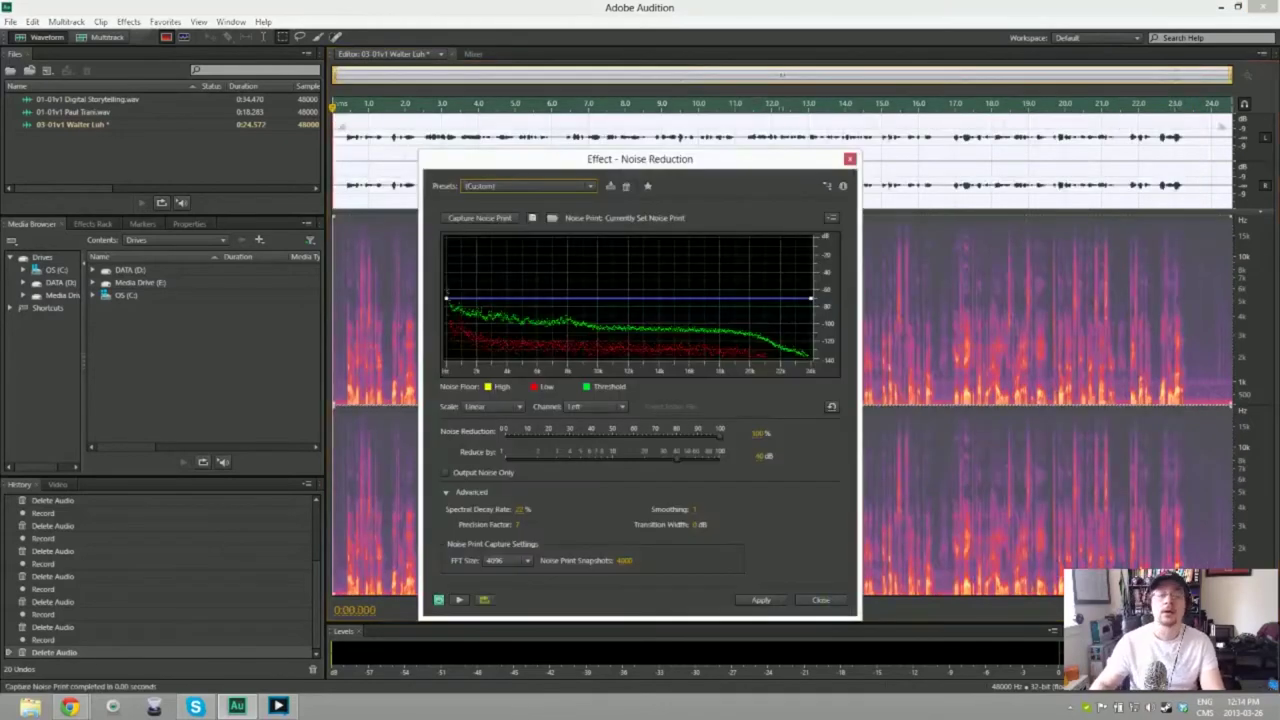
{"action": "key", "text": "Return"}
{"action": "key", "text": "space"}
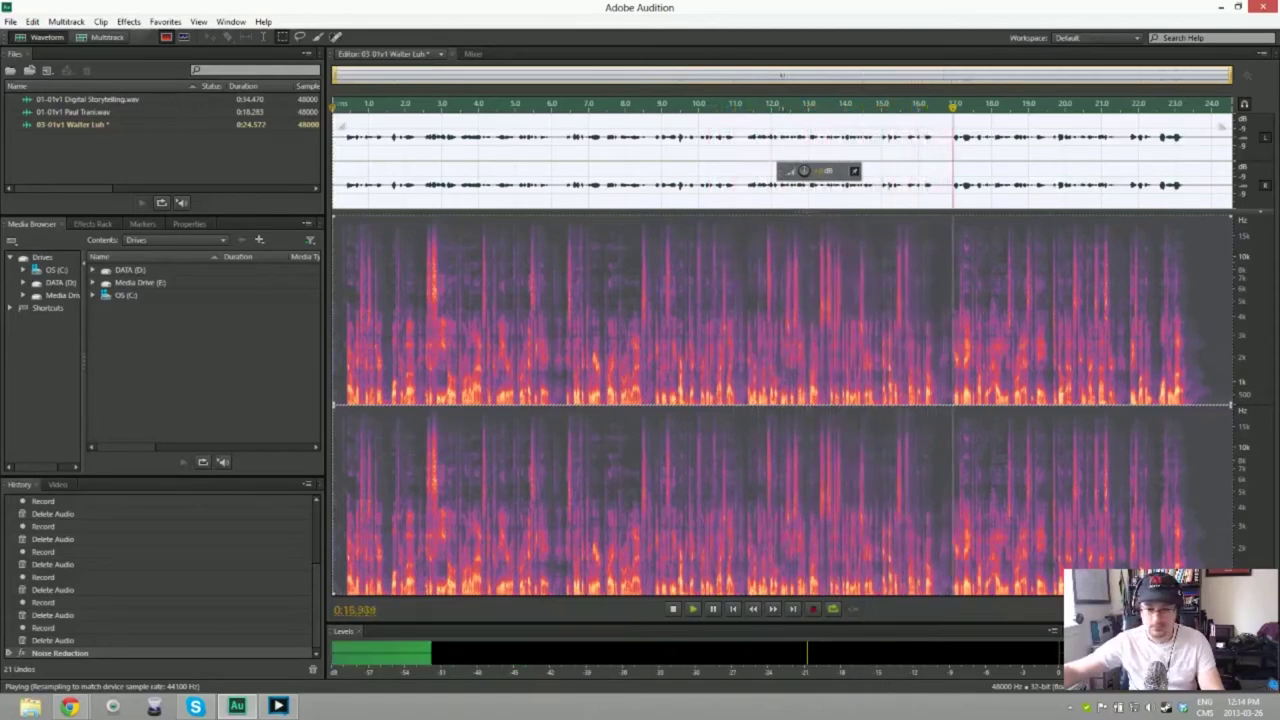
{"action": "key", "text": "space"}
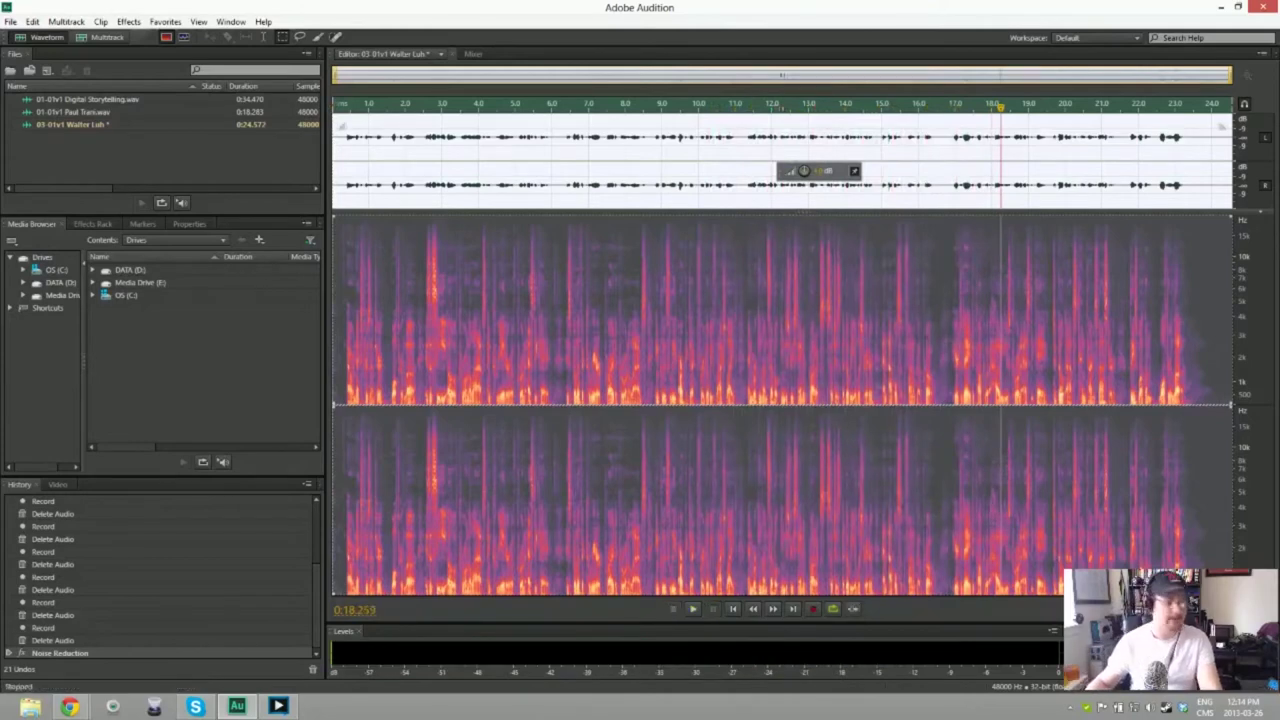
{"action": "key", "text": "ctrl+s"}
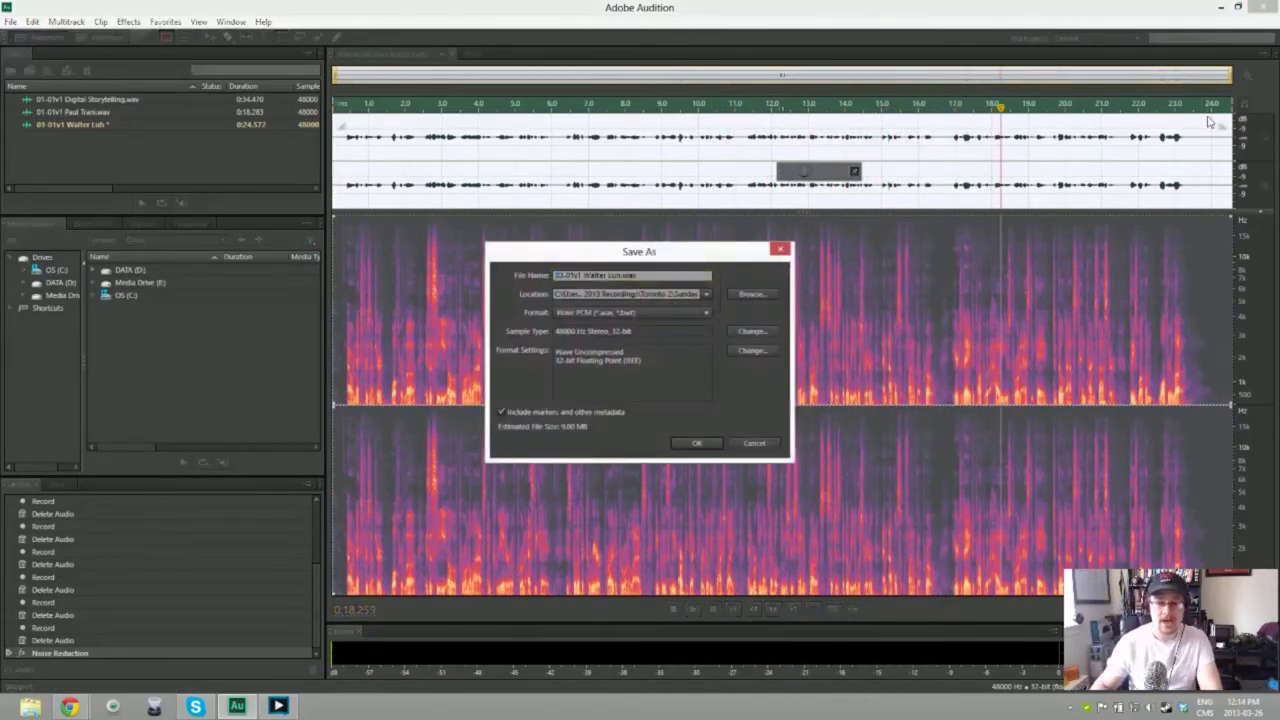
Step: Save the cleaned take as WAV and create a new audio file named 04-01v1 Daito Manabe
{"action": "key", "text": "Return"}
{"action": "key", "text": "ctrl+shift+n"}
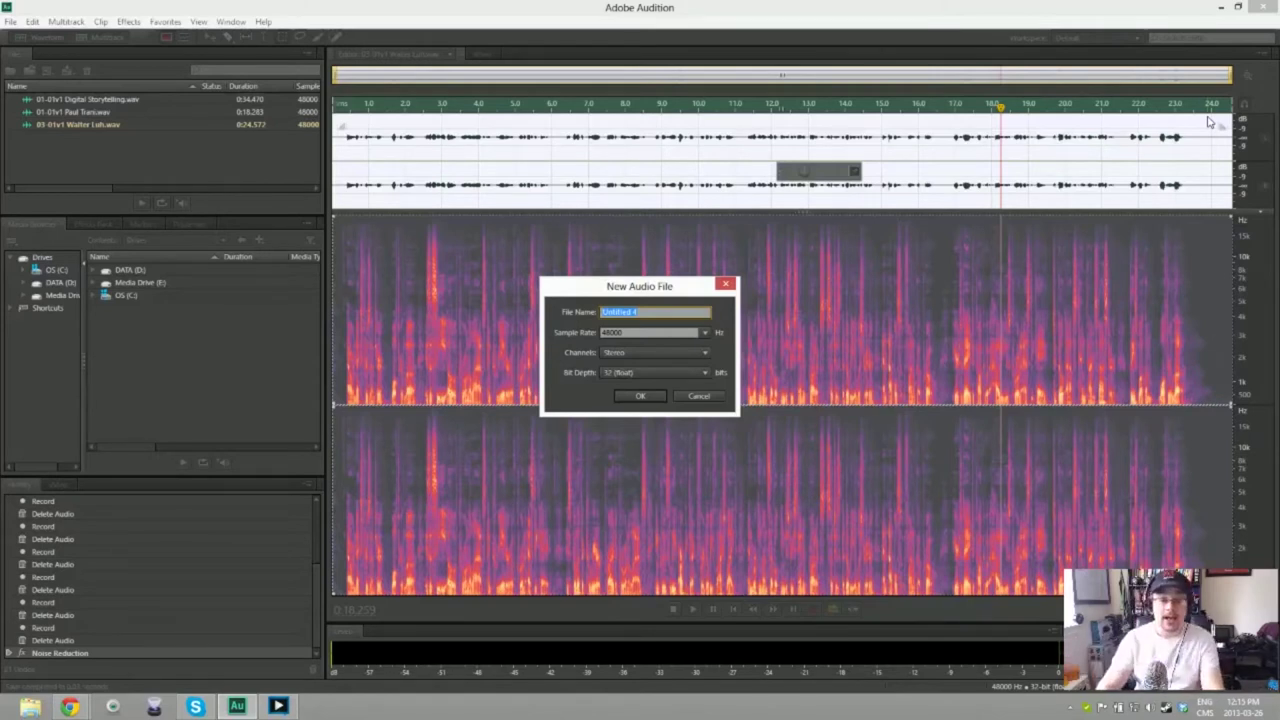
{"action": "type", "text": "N"}
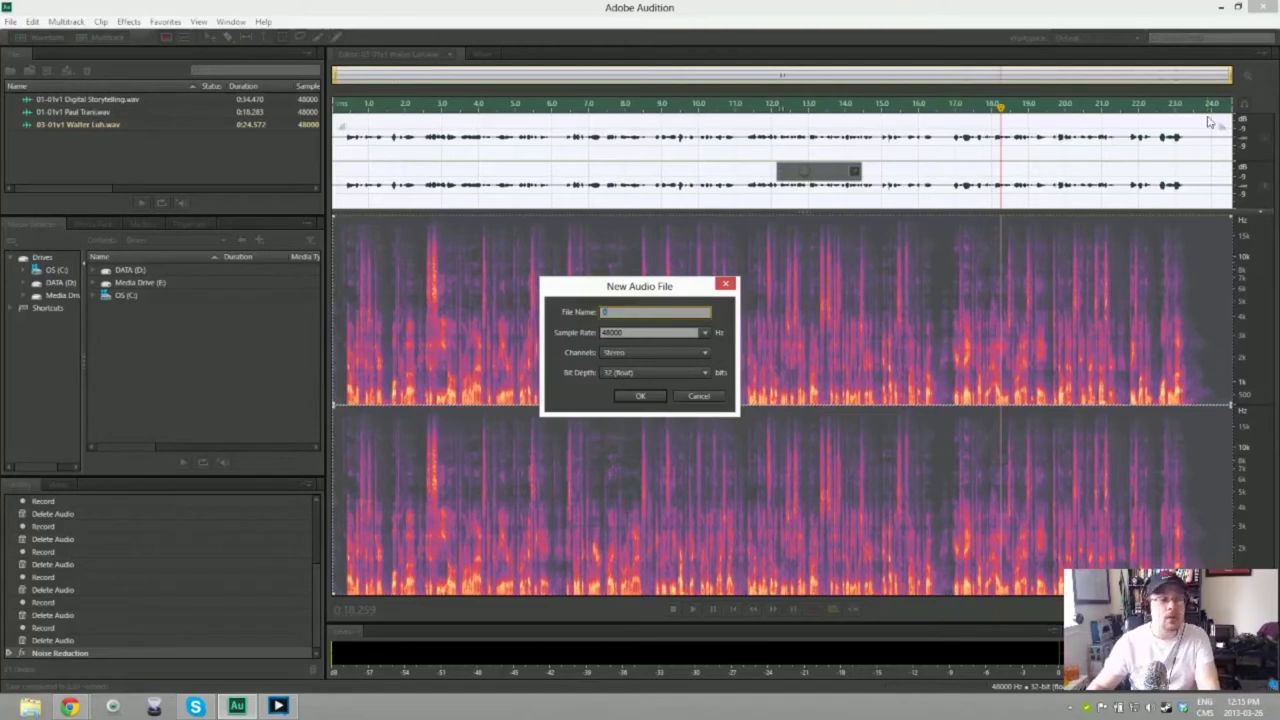
{"action": "type", "text": "1-01"}
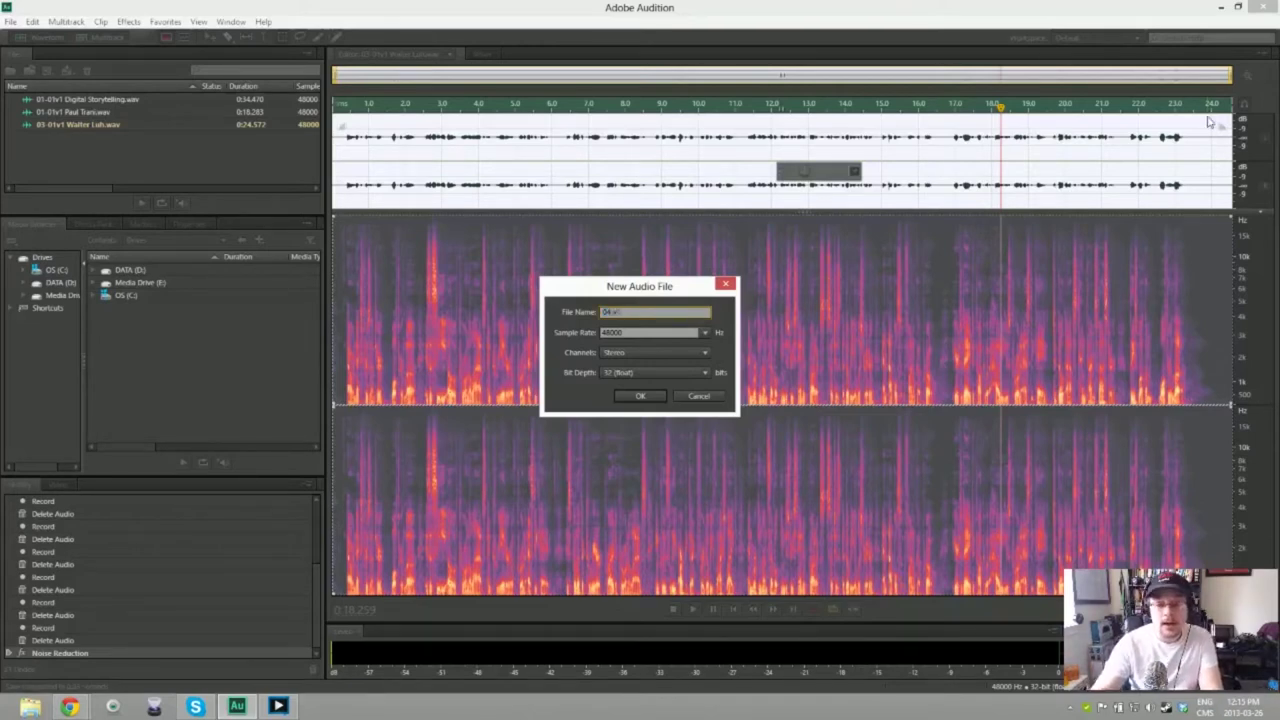
{"action": "type", "text": "v"}
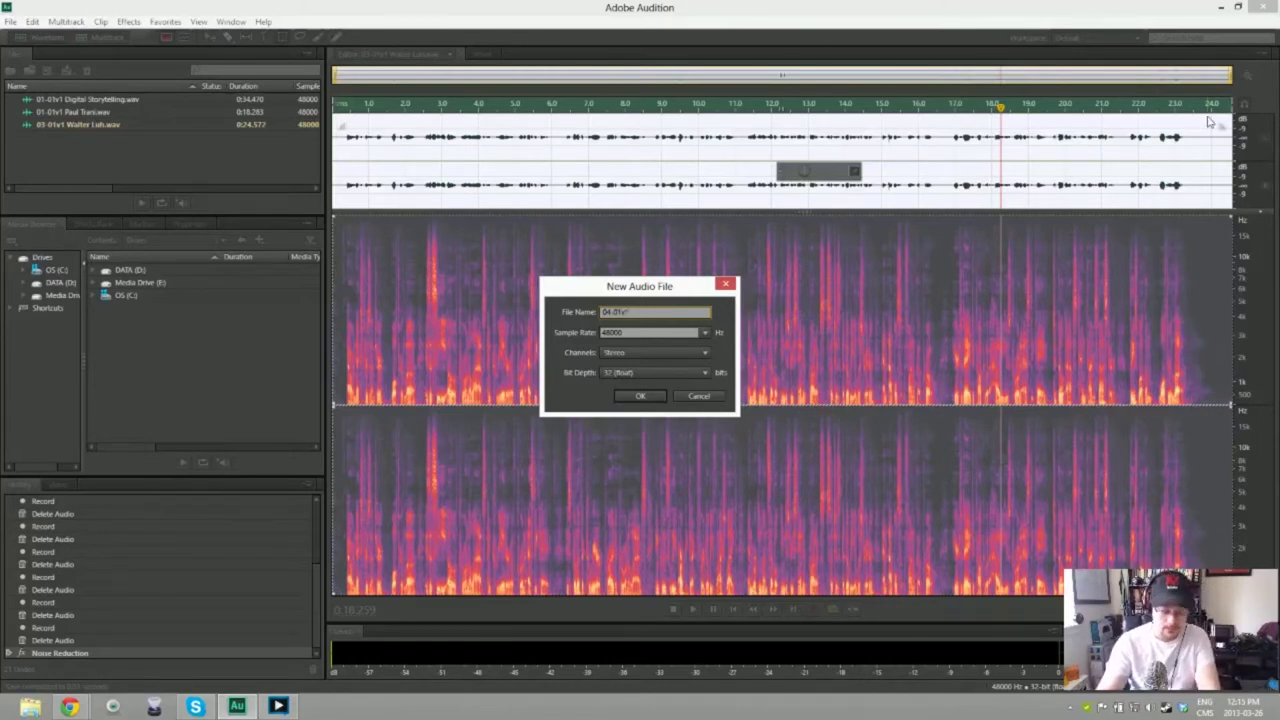
{"action": "type", "text": "1 Digital"}
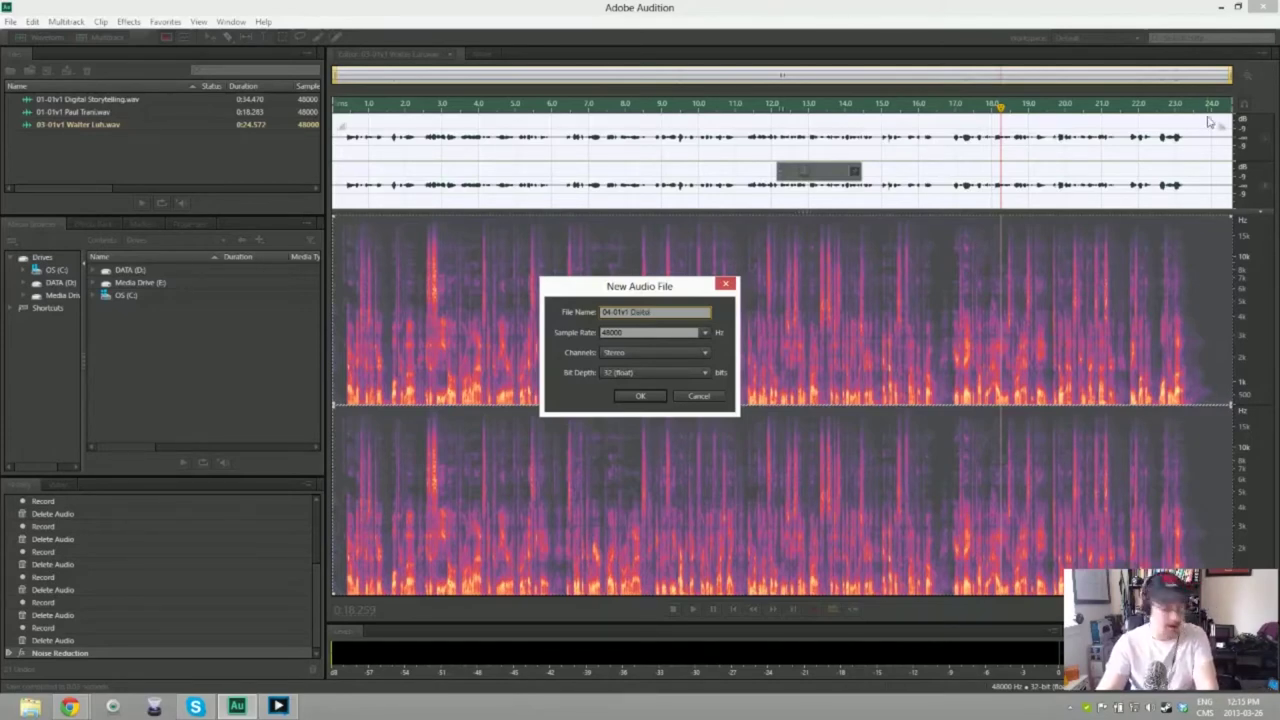
{"action": "type", "text": " Mania"}
{"action": "type", "text": "cs"}
{"action": "key", "text": "Return"}
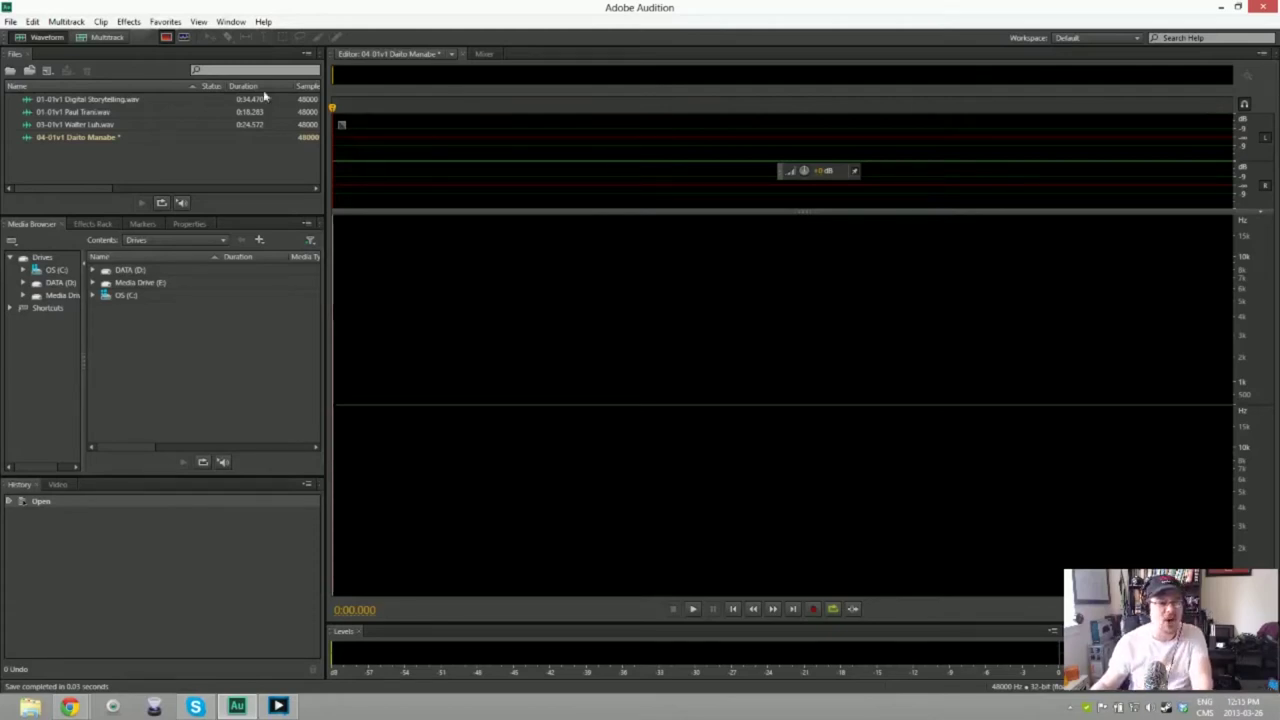
Step: Create a new empty audio file for Last Session Day 1, named starting with 04-01v1
{"action": "right_click", "coordinate": [96, 136]}
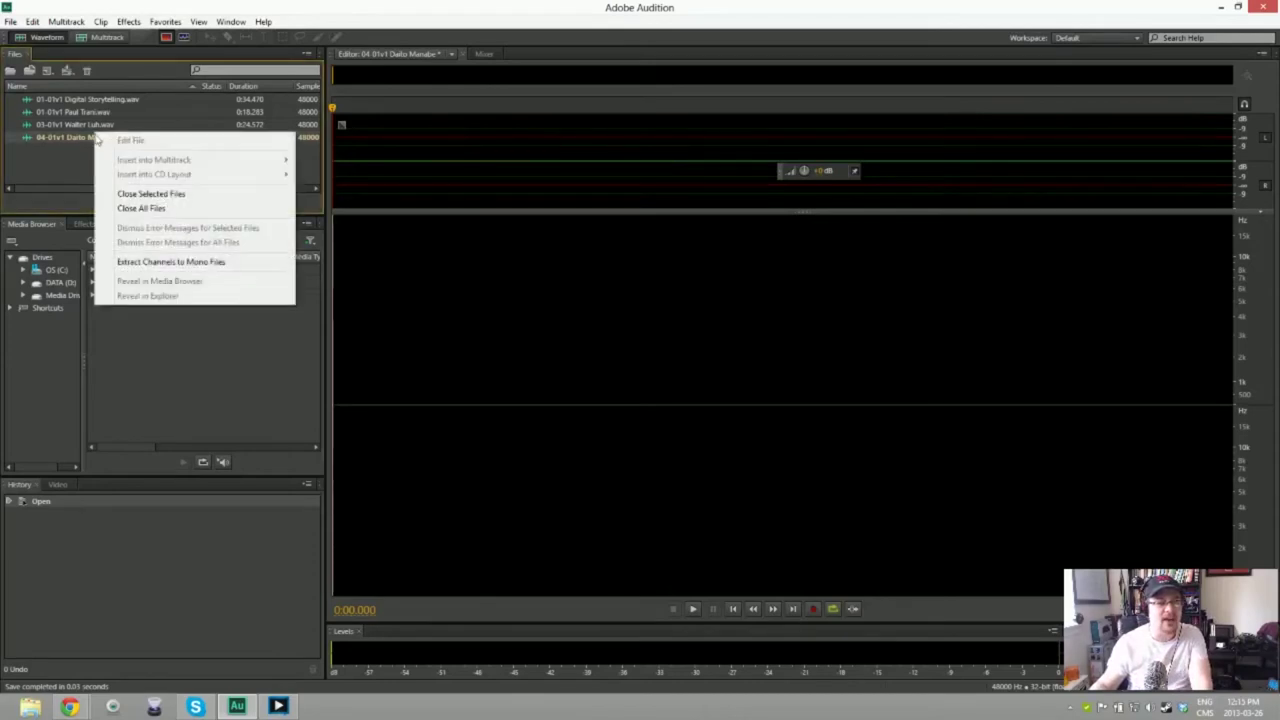
{"action": "left_click", "coordinate": [65, 179]}
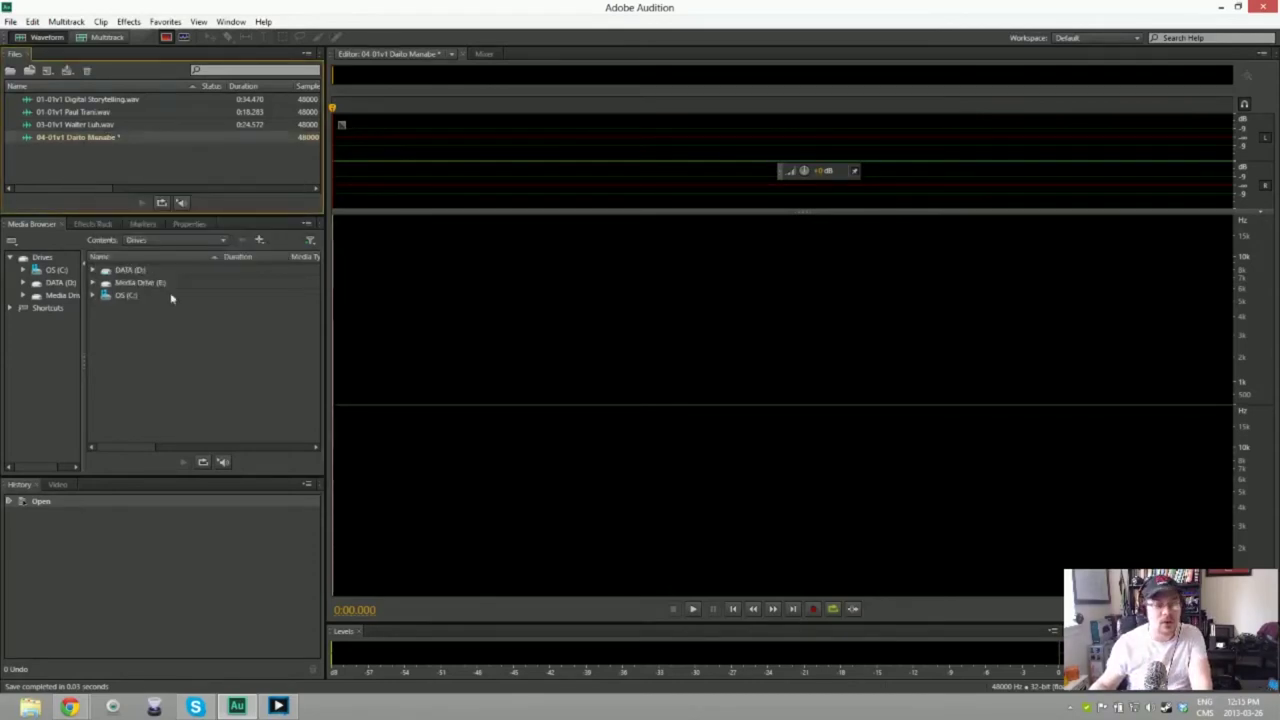
{"action": "key", "text": "ctrl+shift+n"}
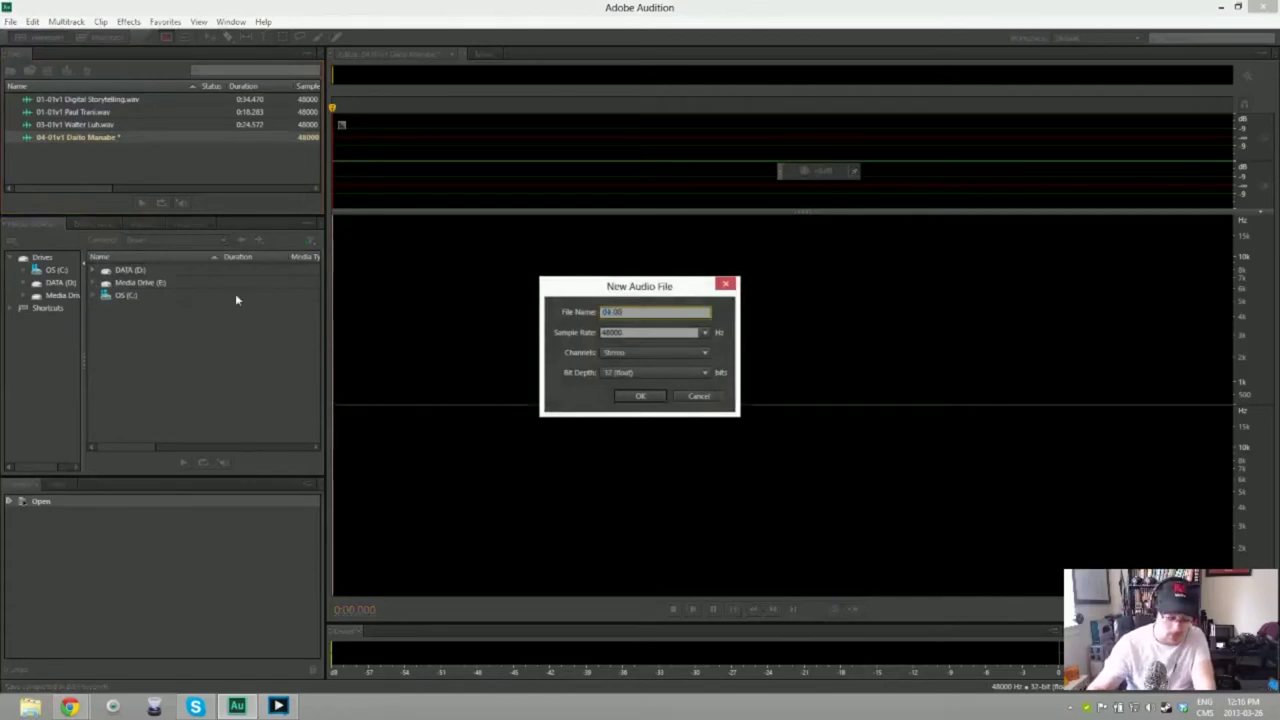
{"action": "type", "text": "04-01v1 Last Session Day"}
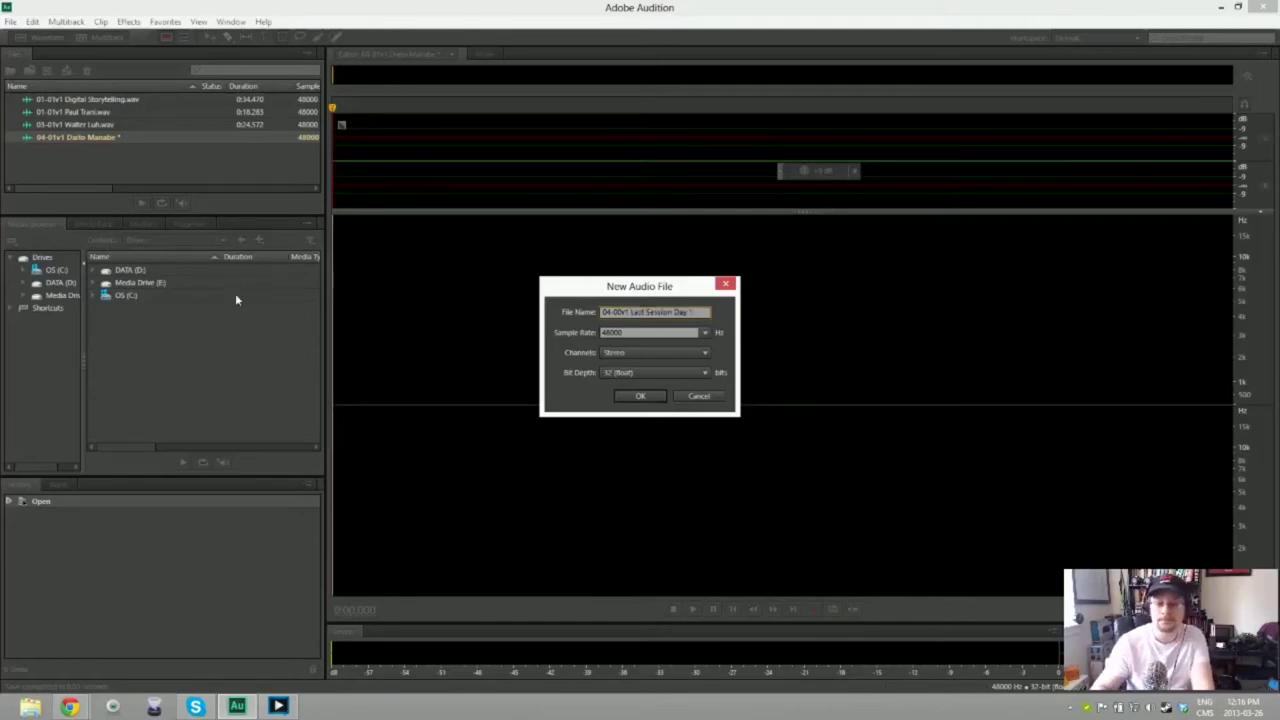
{"action": "key", "text": "Return"}
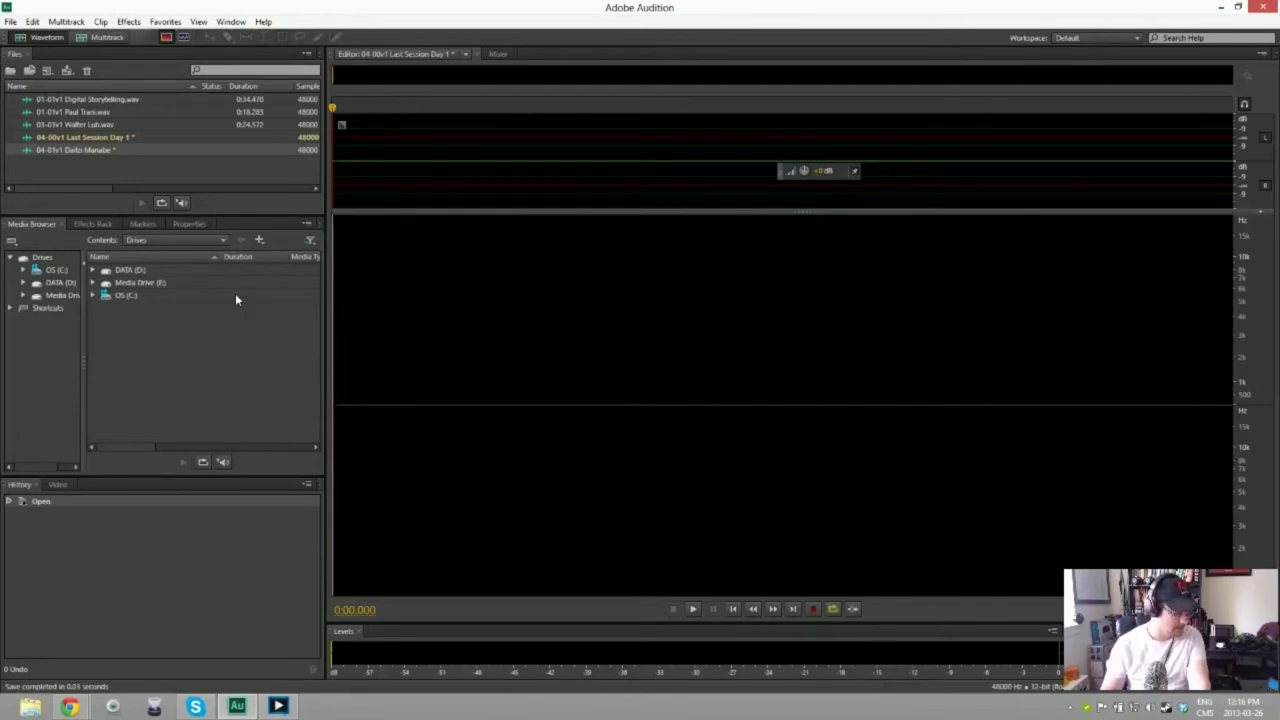
Step: Record three trial narration takes, deleting each one after it stops
{"action": "key", "text": "shift+space"}
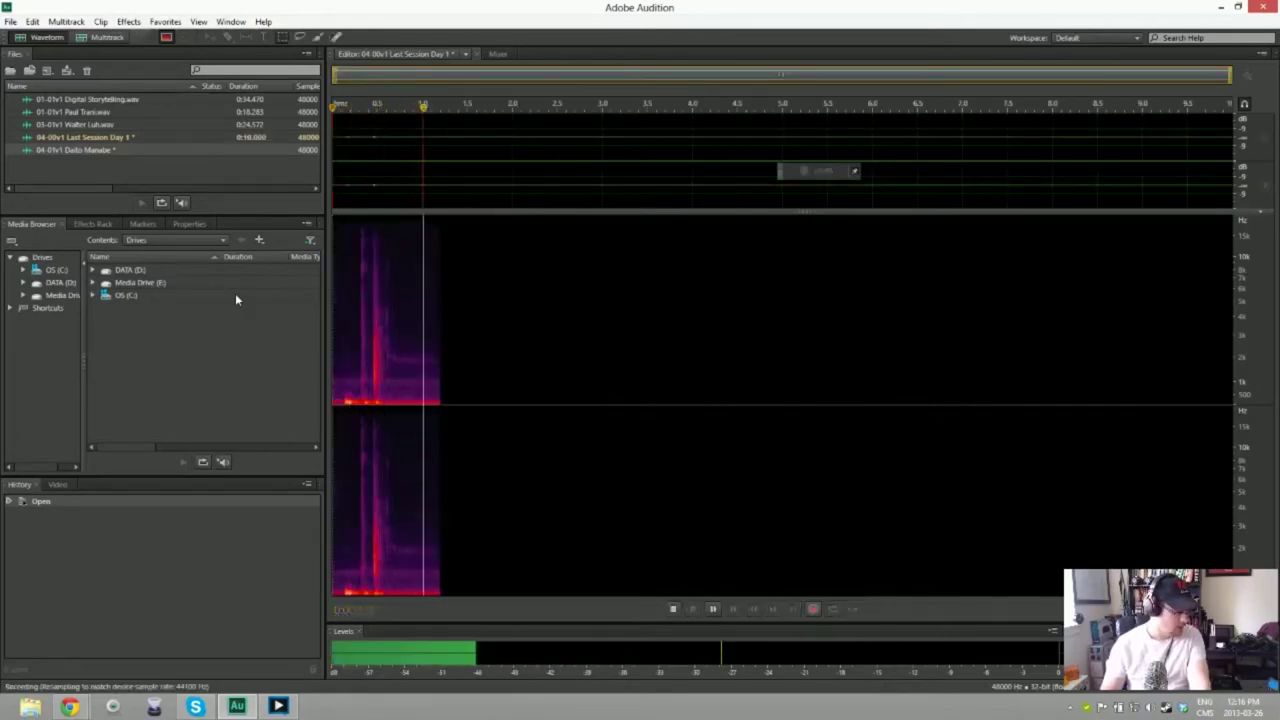
{"action": "key", "text": "space"}
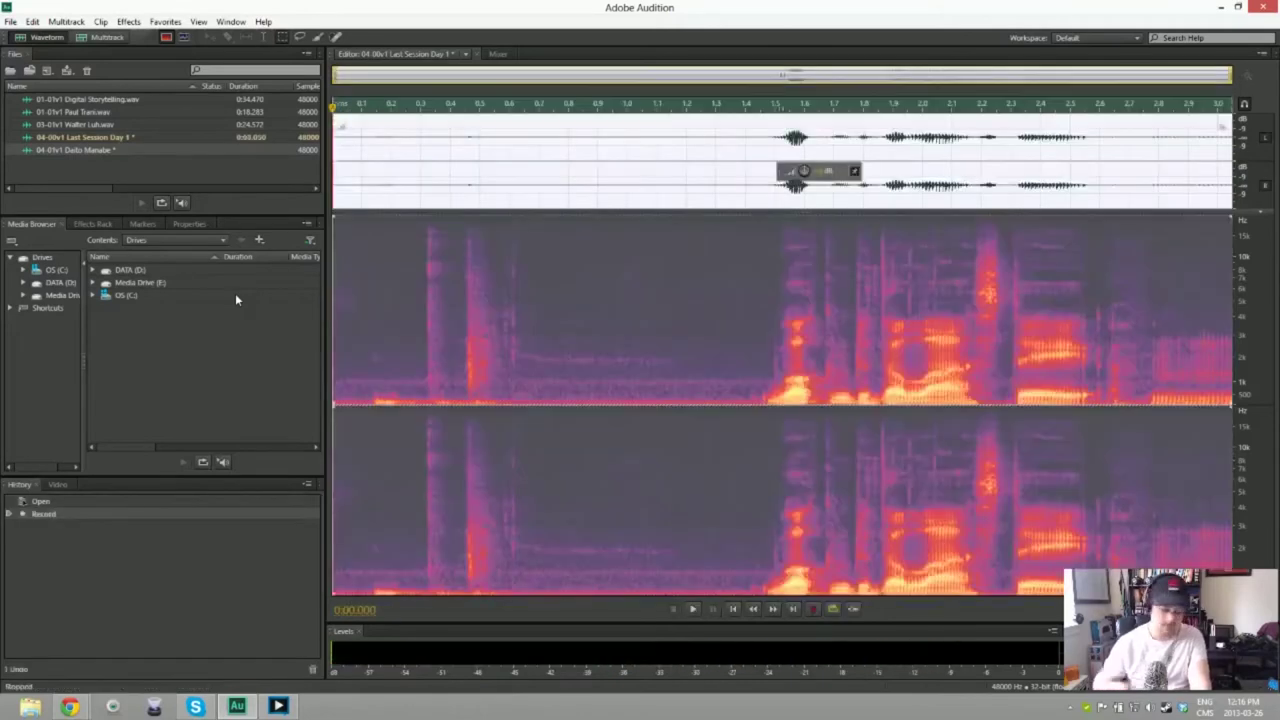
{"action": "key", "text": "ctrl+a"}
{"action": "key", "text": "Delete"}
{"action": "key", "text": "shift+space"}
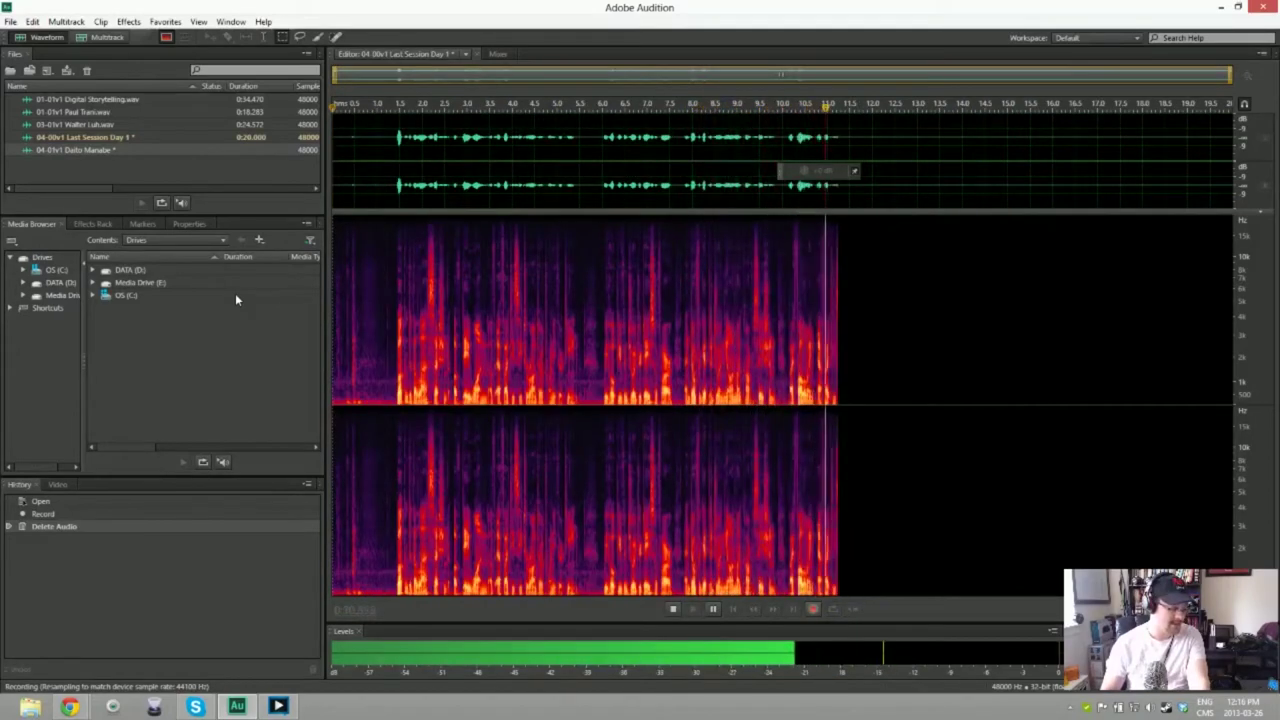
{"action": "key", "text": "space"}
{"action": "key", "text": "ctrl+a"}
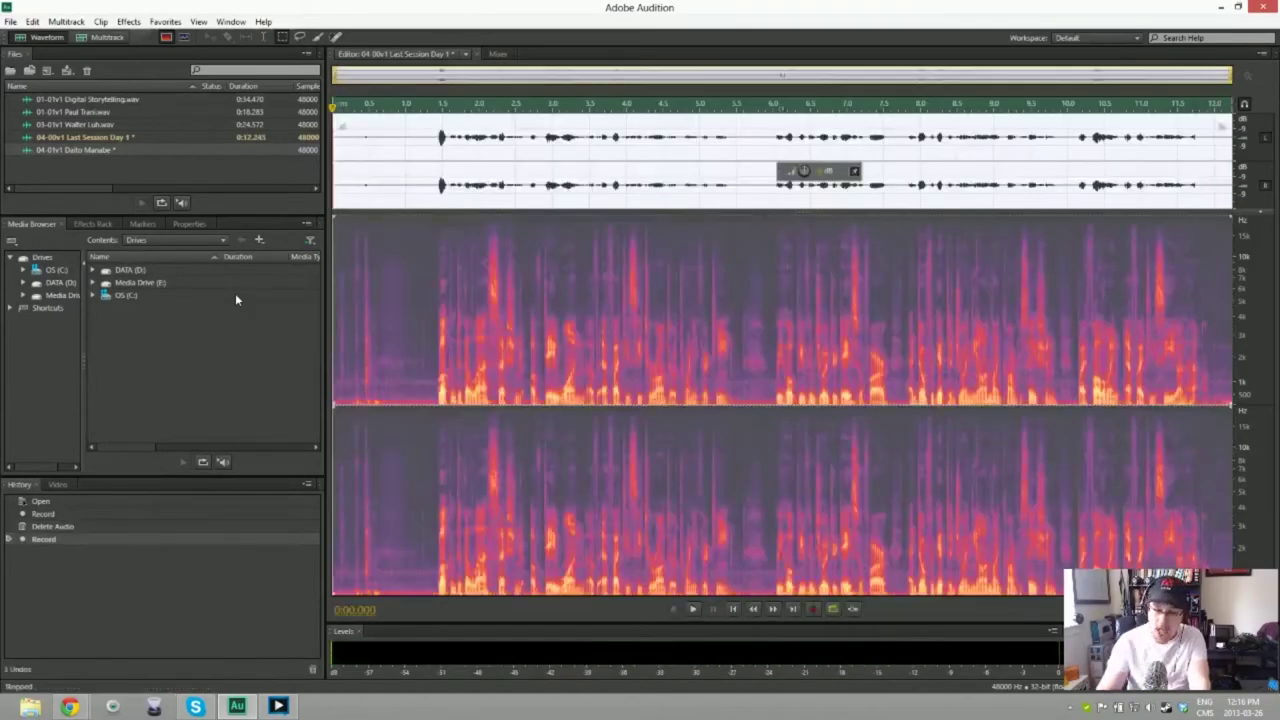
{"action": "key", "text": "Delete"}
{"action": "key", "text": "shift+space"}
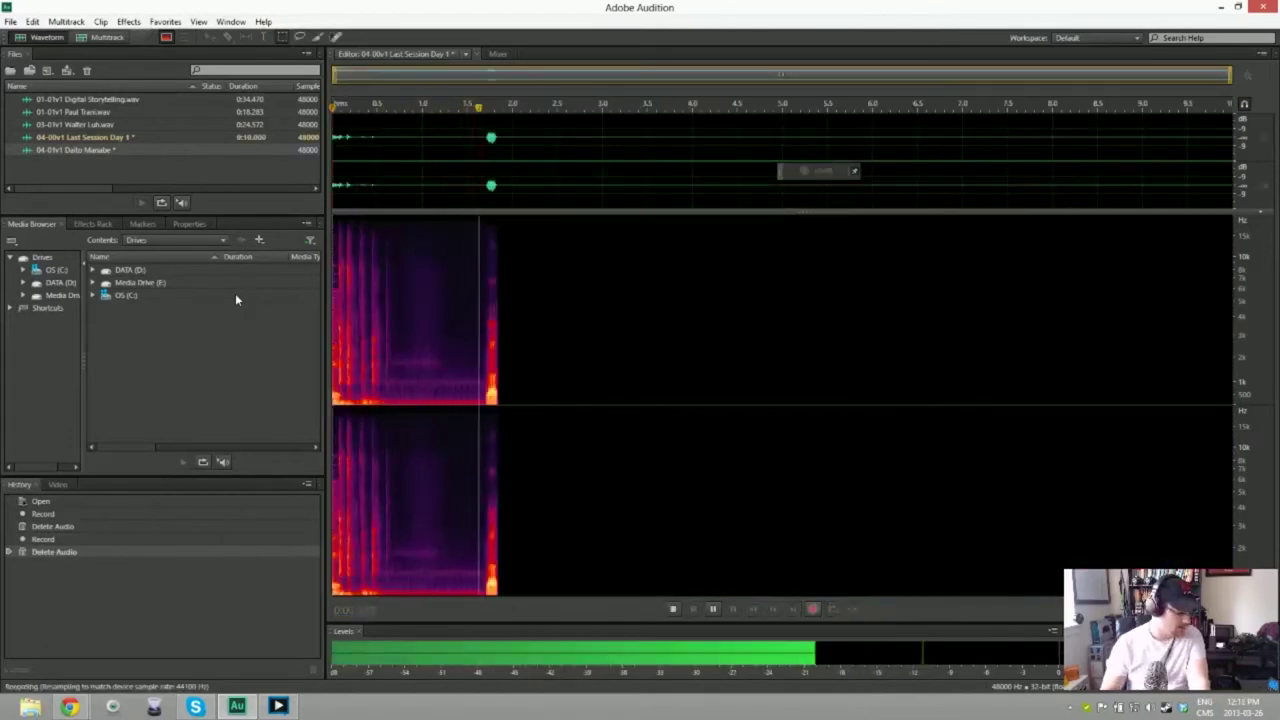
{"action": "key", "text": "space"}
{"action": "key", "text": "ctrl+a"}
{"action": "key", "text": "Delete"}
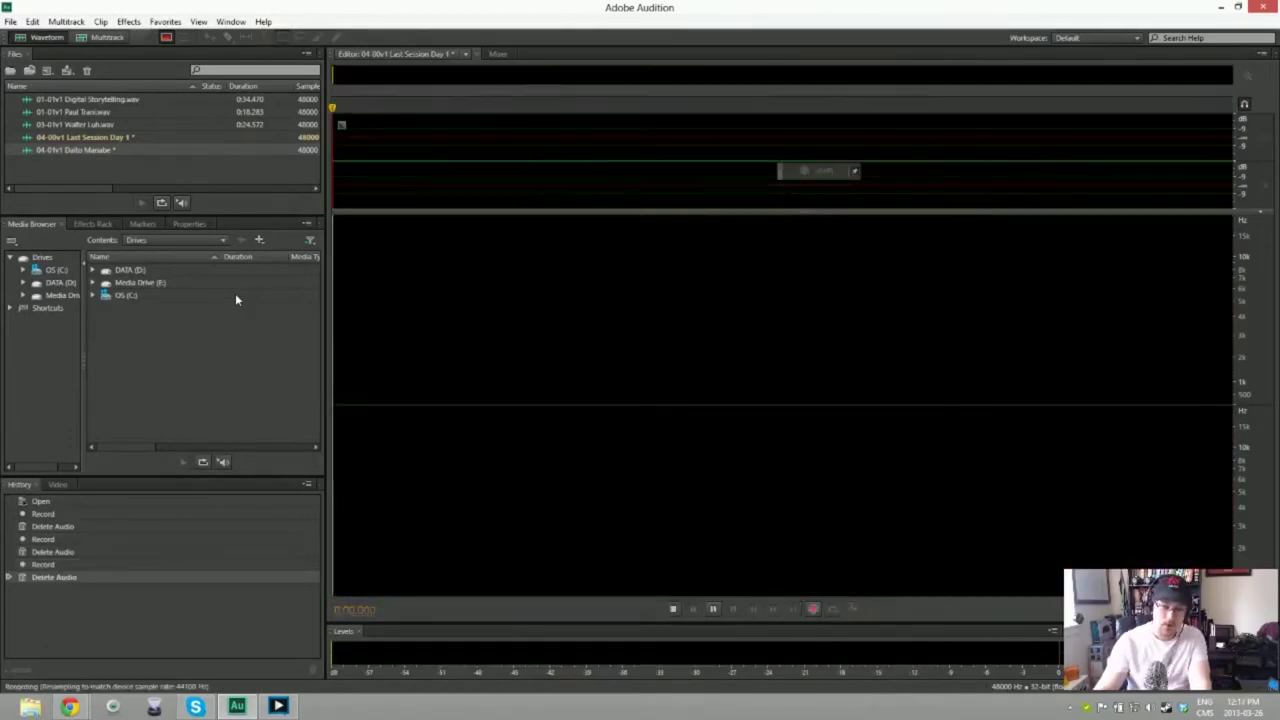
Step: Record and discard four more trial takes, leaving the file empty
{"action": "key", "text": "shift+space"}
{"action": "key", "text": "space"}
{"action": "key", "text": "ctrl+a"}
{"action": "key", "text": "Delete"}
{"action": "key", "text": "shift+space"}
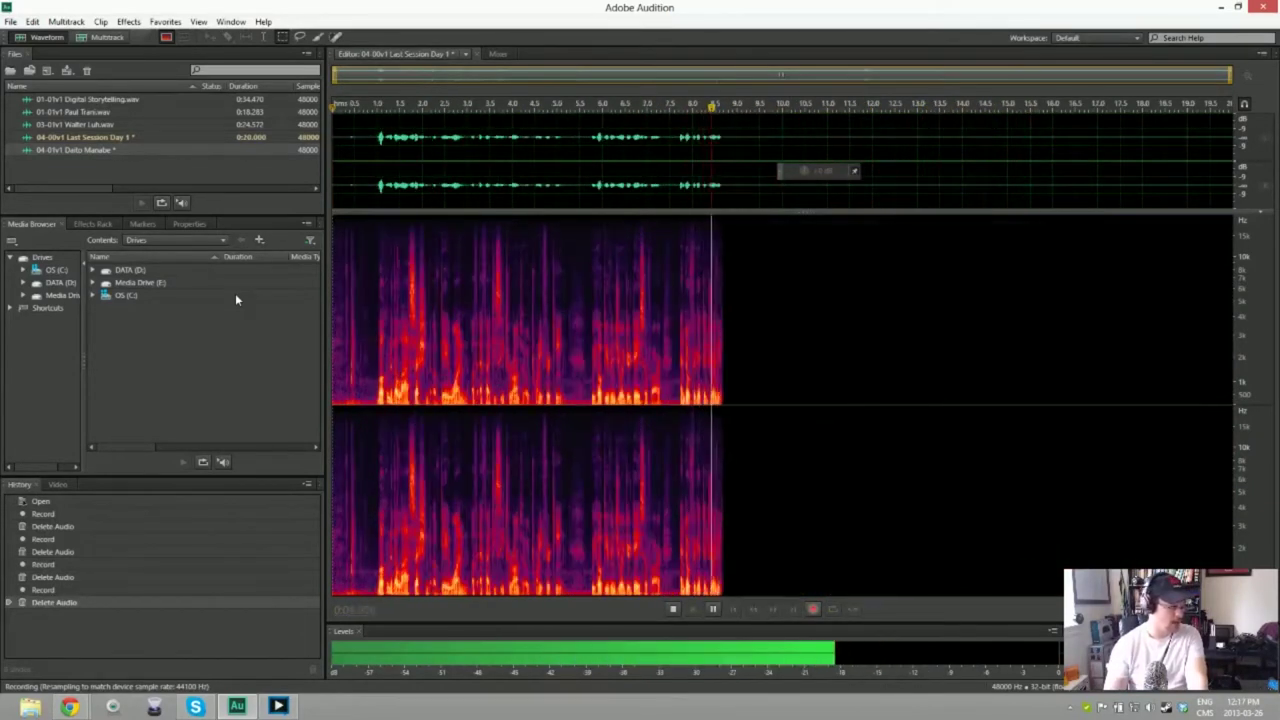
{"action": "key", "text": "space"}
{"action": "key", "text": "ctrl+a"}
{"action": "key", "text": "Delete"}
{"action": "key", "text": "shift+space"}
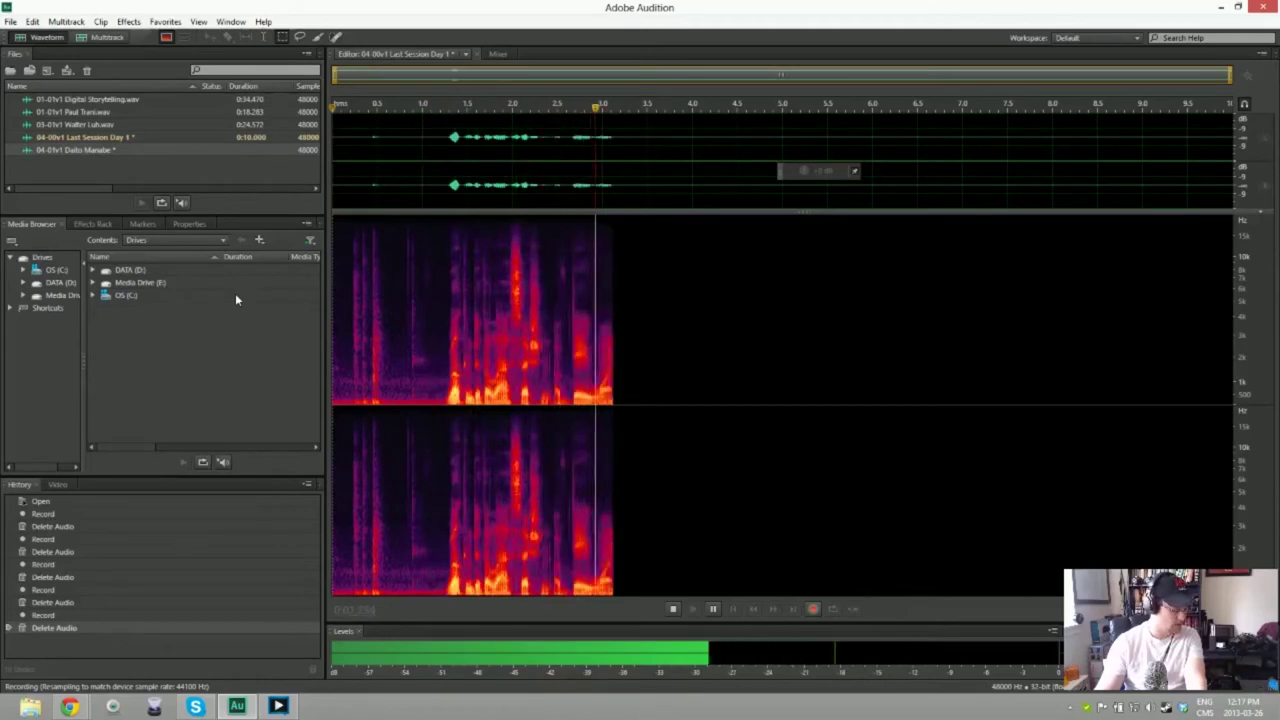
{"action": "key", "text": "space"}
{"action": "key", "text": "ctrl+a"}
{"action": "key", "text": "Delete"}
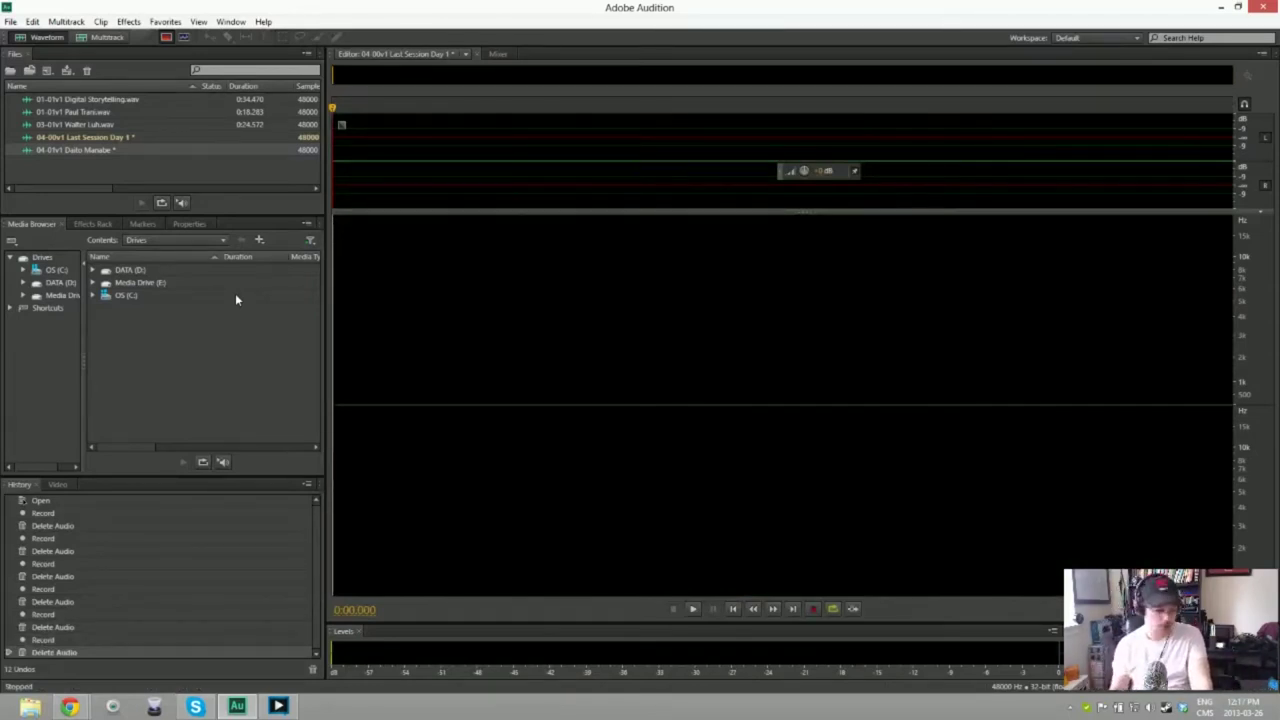
{"action": "key", "text": "shift+space"}
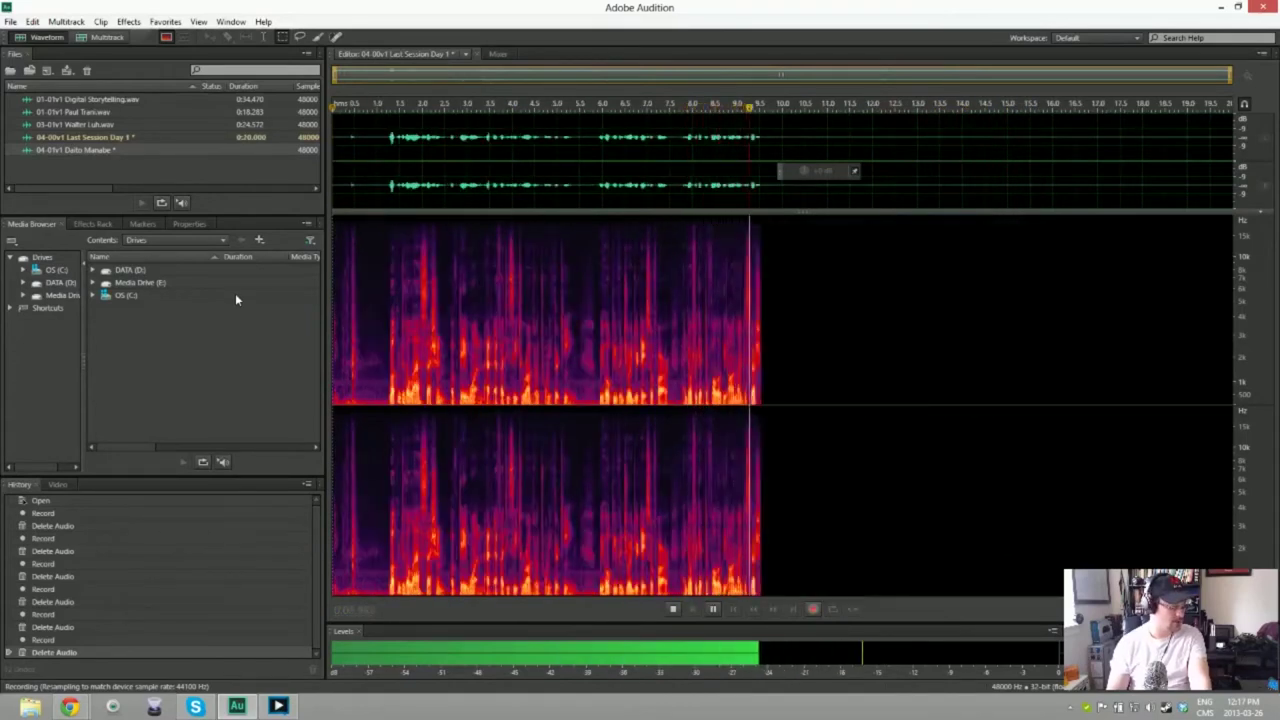
{"action": "key", "text": "space"}
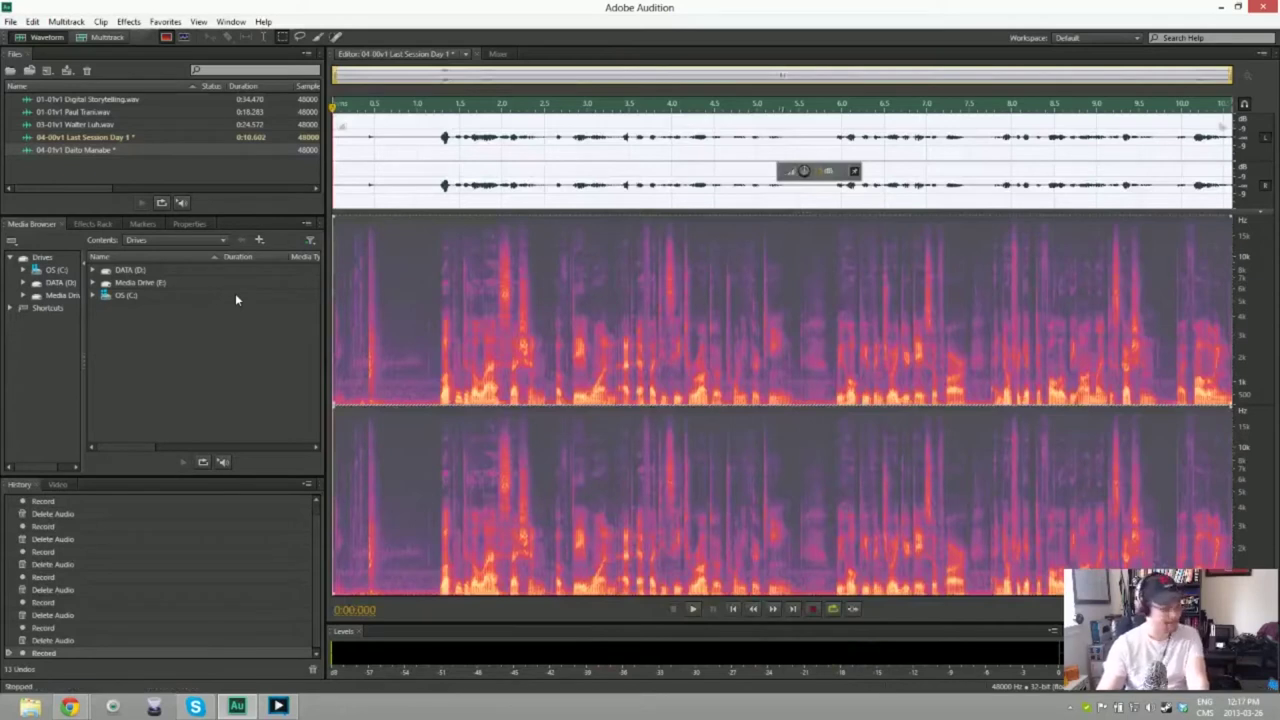
{"action": "key", "text": "Delete"}
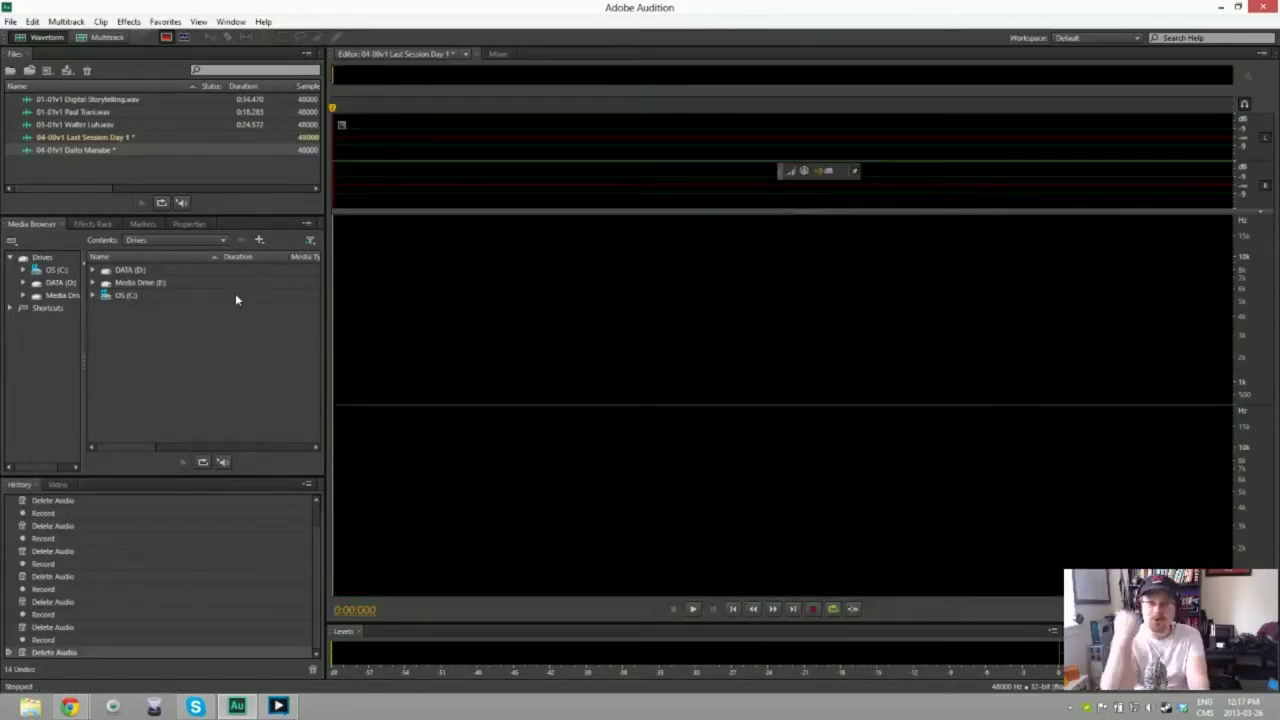
Step: Discard one more false start, then record a full narration take of about 23 seconds
{"action": "key", "text": "shift+space"}
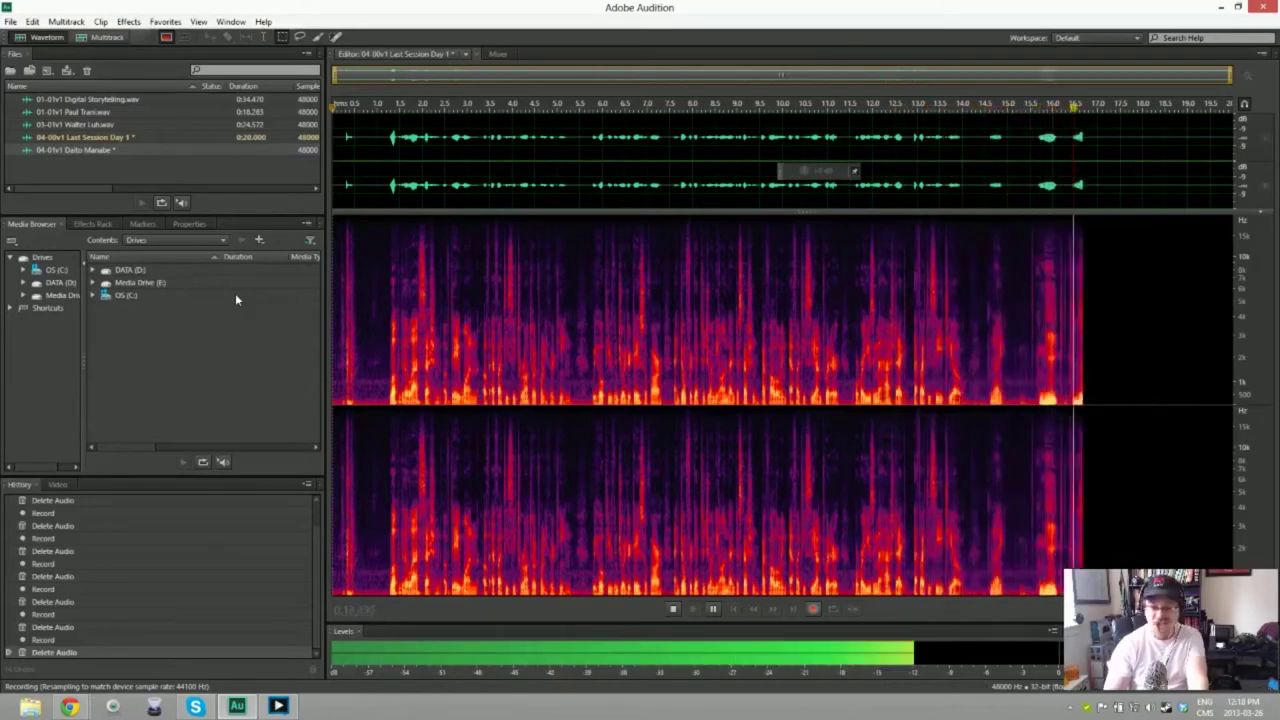
{"action": "key", "text": "space"}
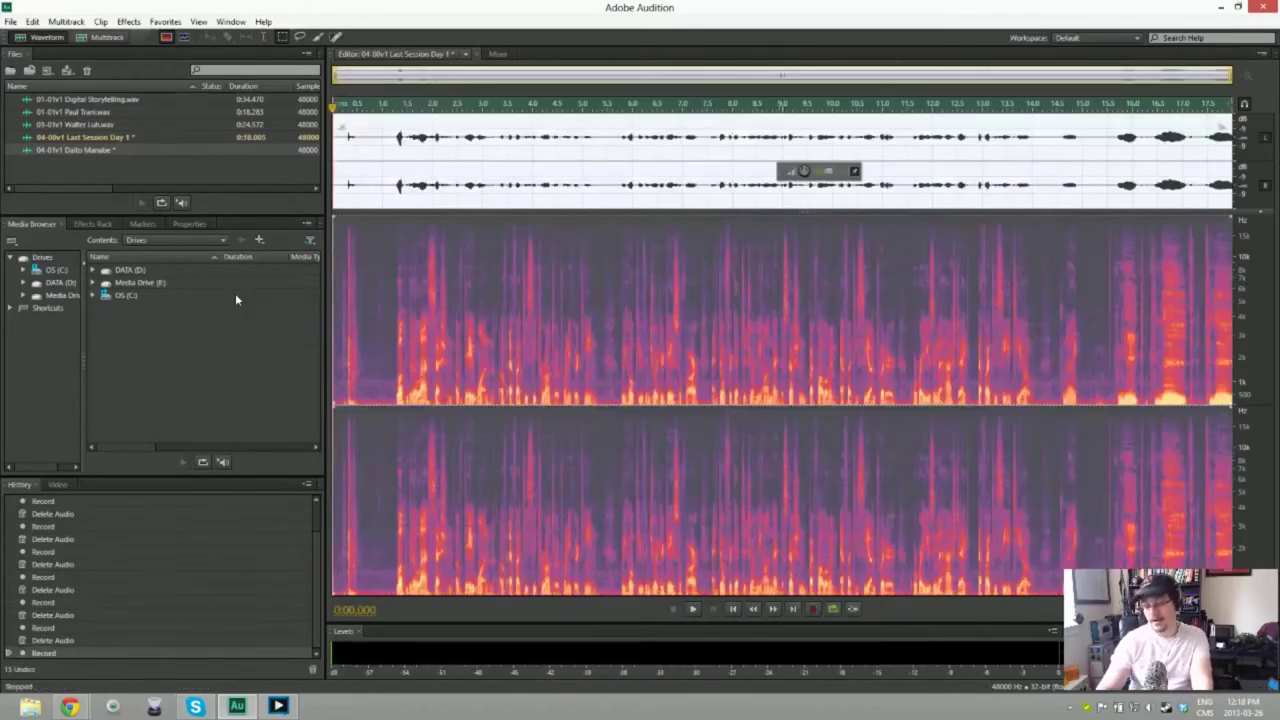
{"action": "key", "text": "ctrl+a"}
{"action": "key", "text": "Delete"}
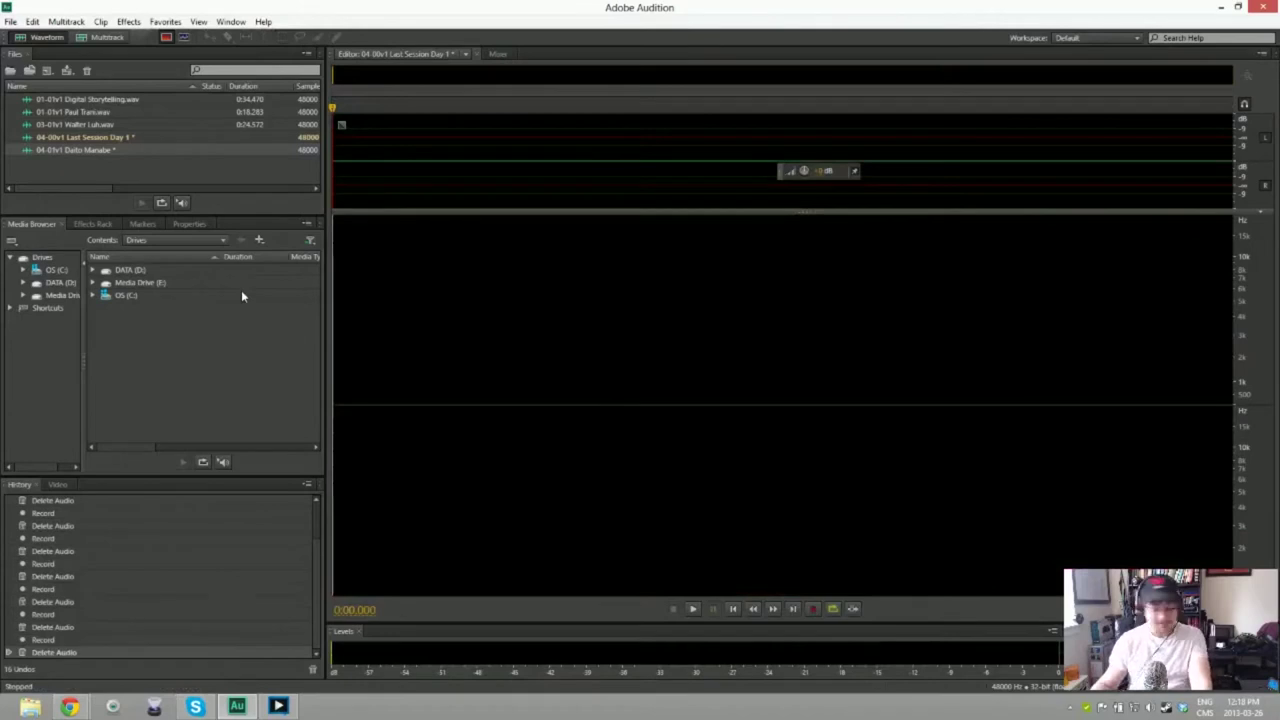
{"action": "key", "text": "shift+space"}
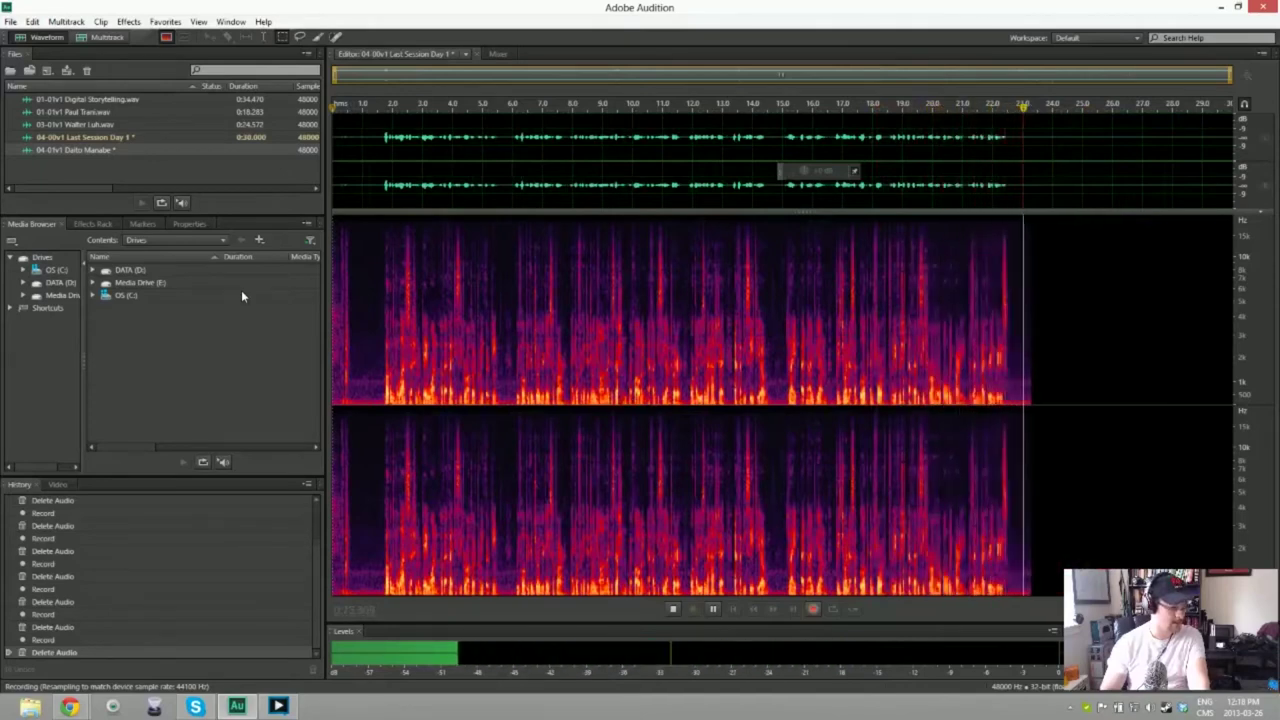
{"action": "key", "text": "space"}
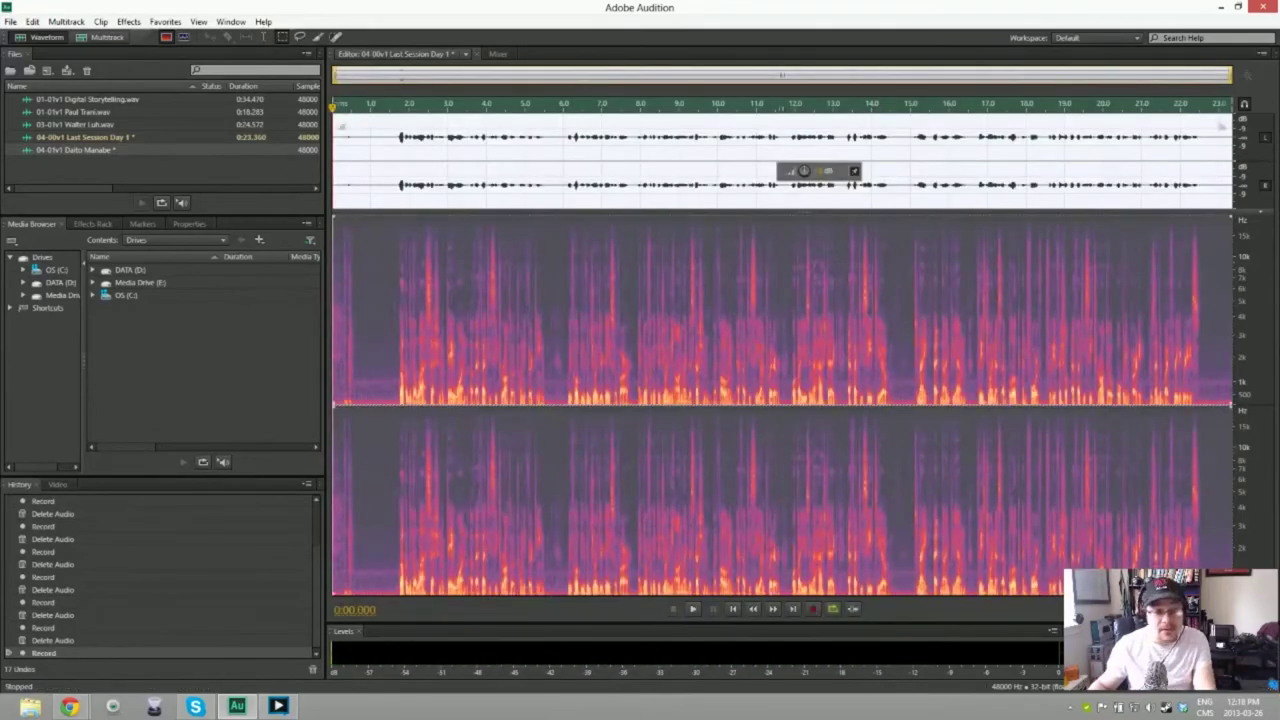
Step: Cut the silent lead-in, noise-reduce the whole take from its room tone, and play it back
{"action": "key", "text": "Delete"}
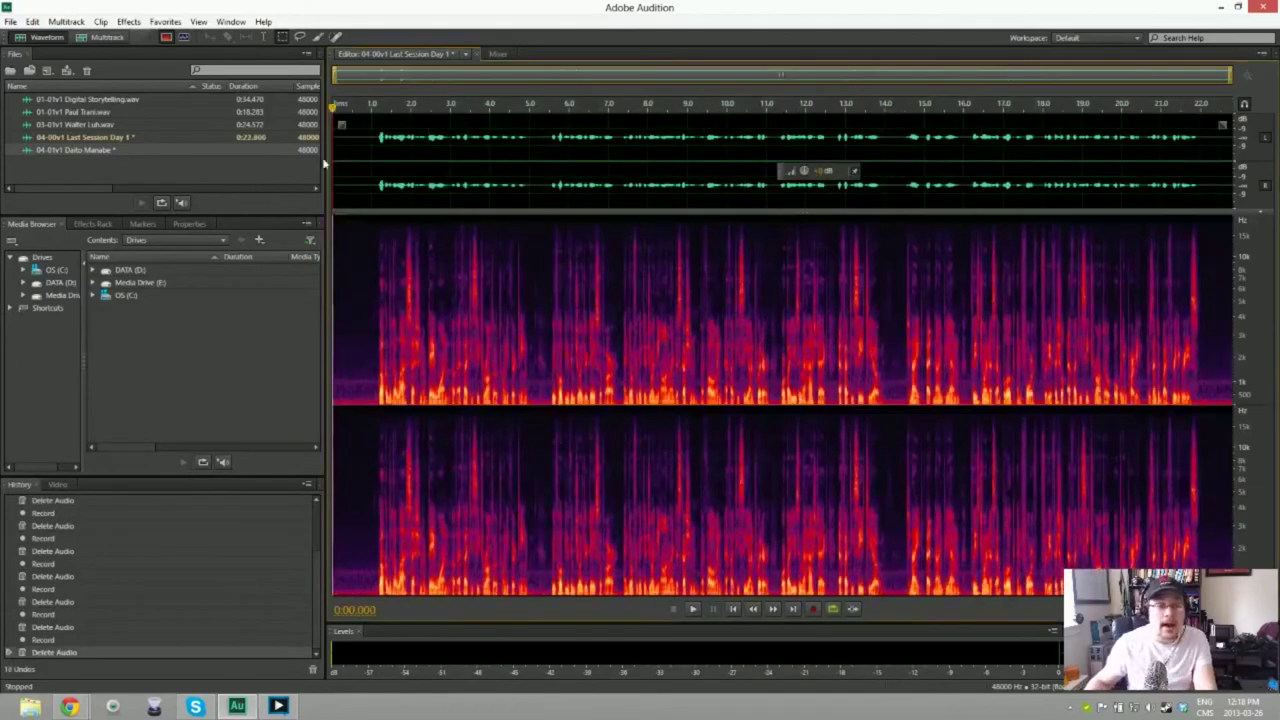
{"action": "left_click_drag", "start_coordinate": [334, 177], "coordinate": [372, 177]}
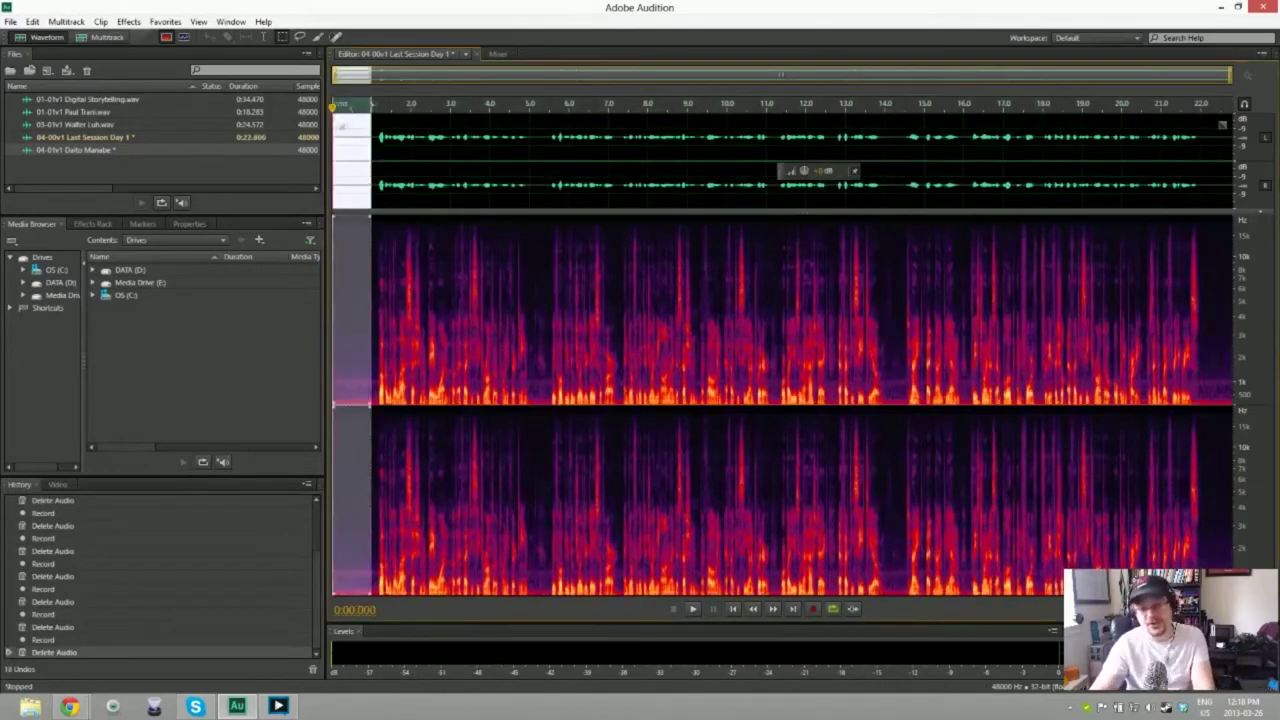
{"action": "key", "text": "ctrl+a"}
{"action": "key", "text": "ctrl+shift+p"}
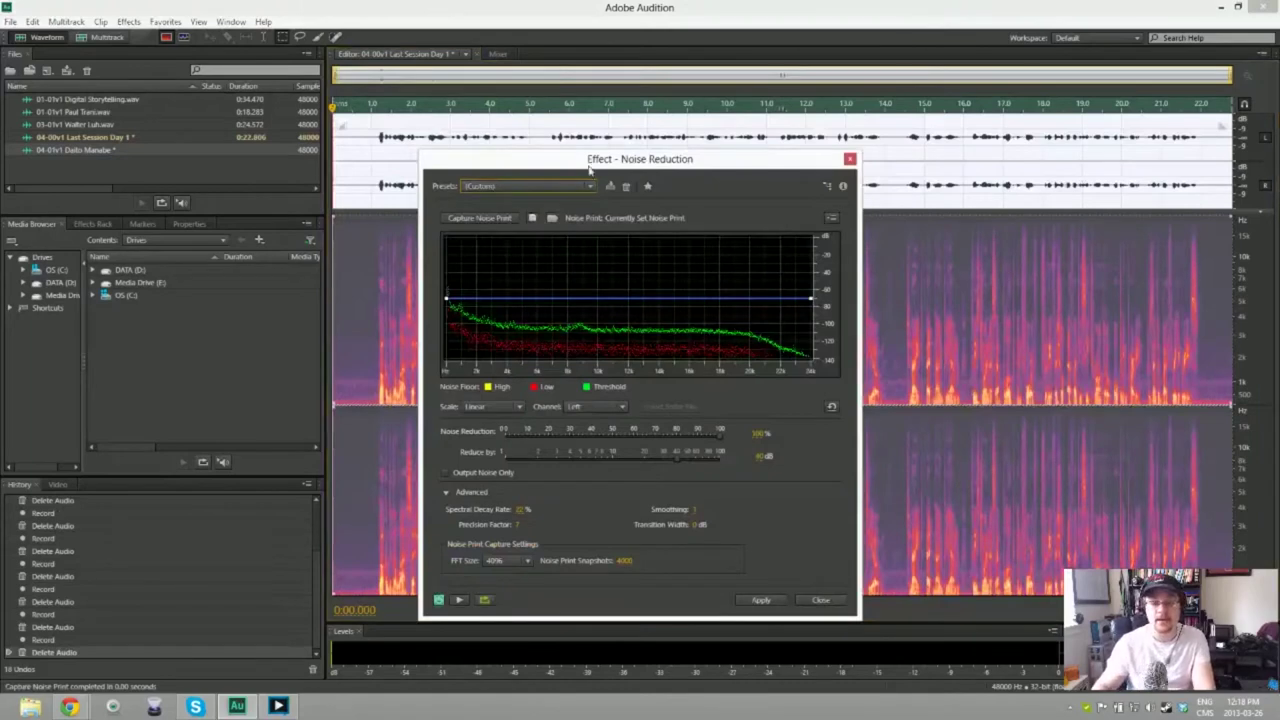
{"action": "key", "text": "Return"}
{"action": "key", "text": "space"}
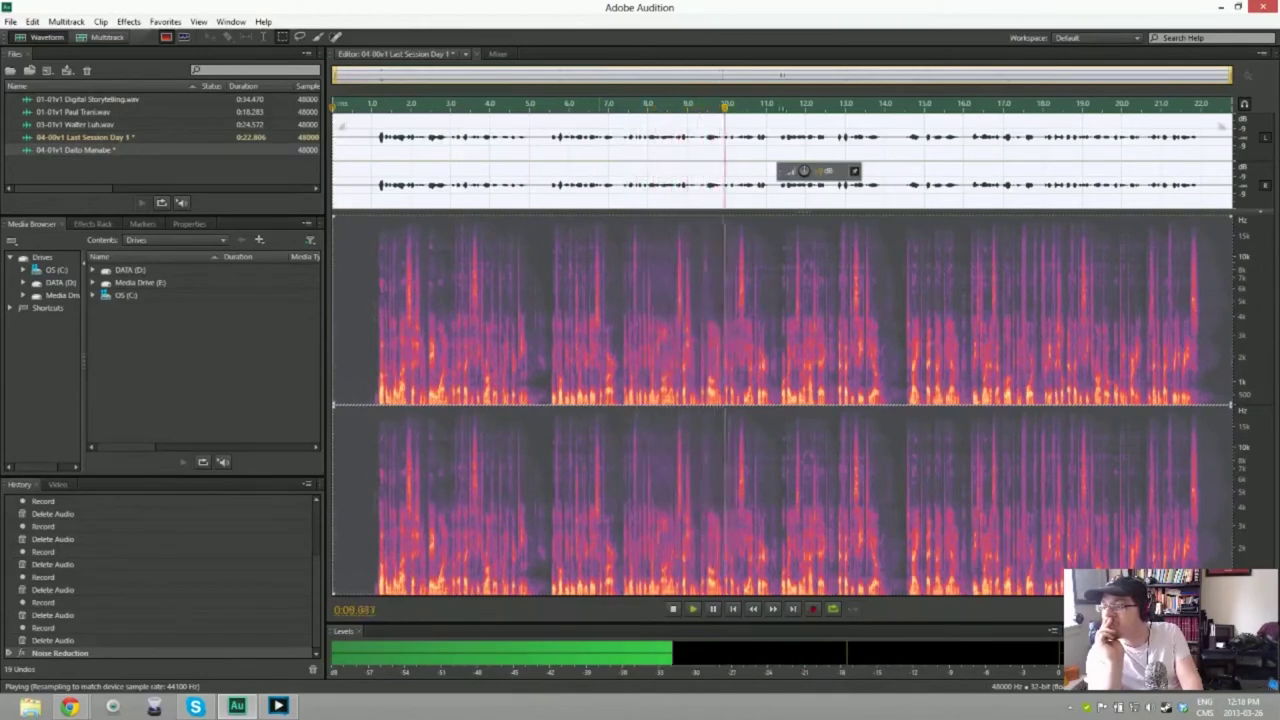
{"action": "key", "text": "space"}
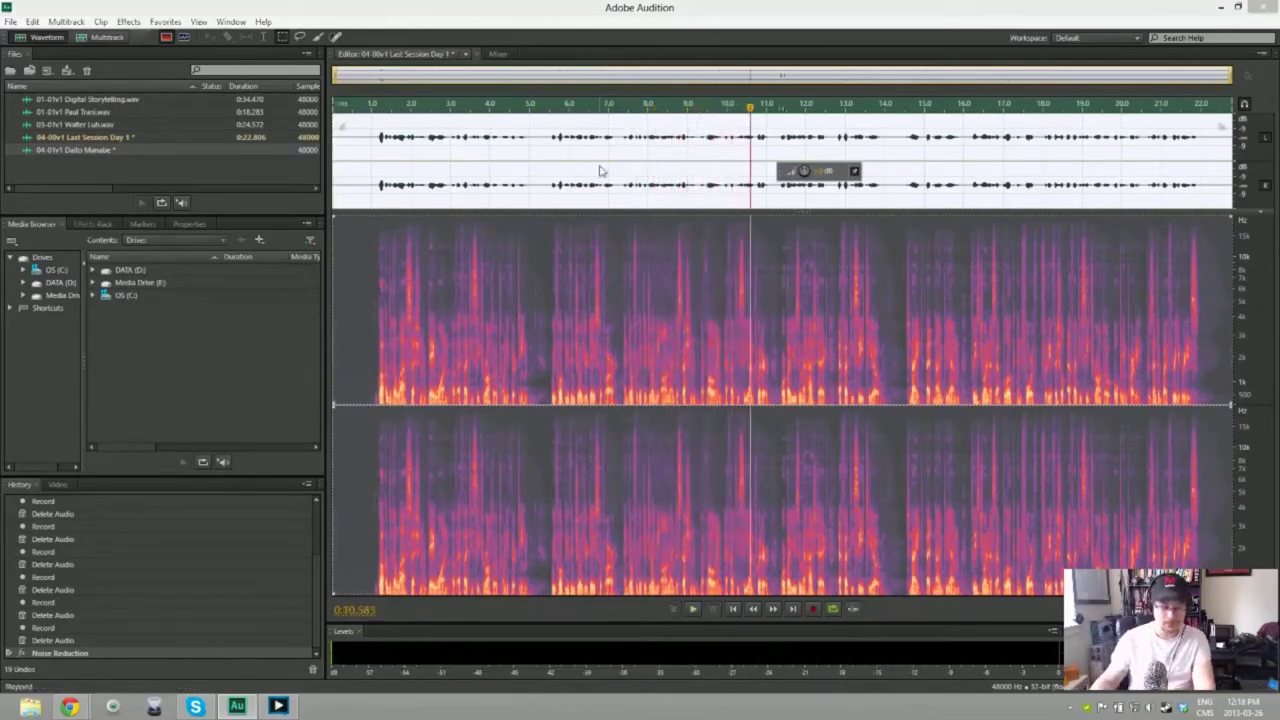
{"action": "key", "text": "ctrl+shift+s"}
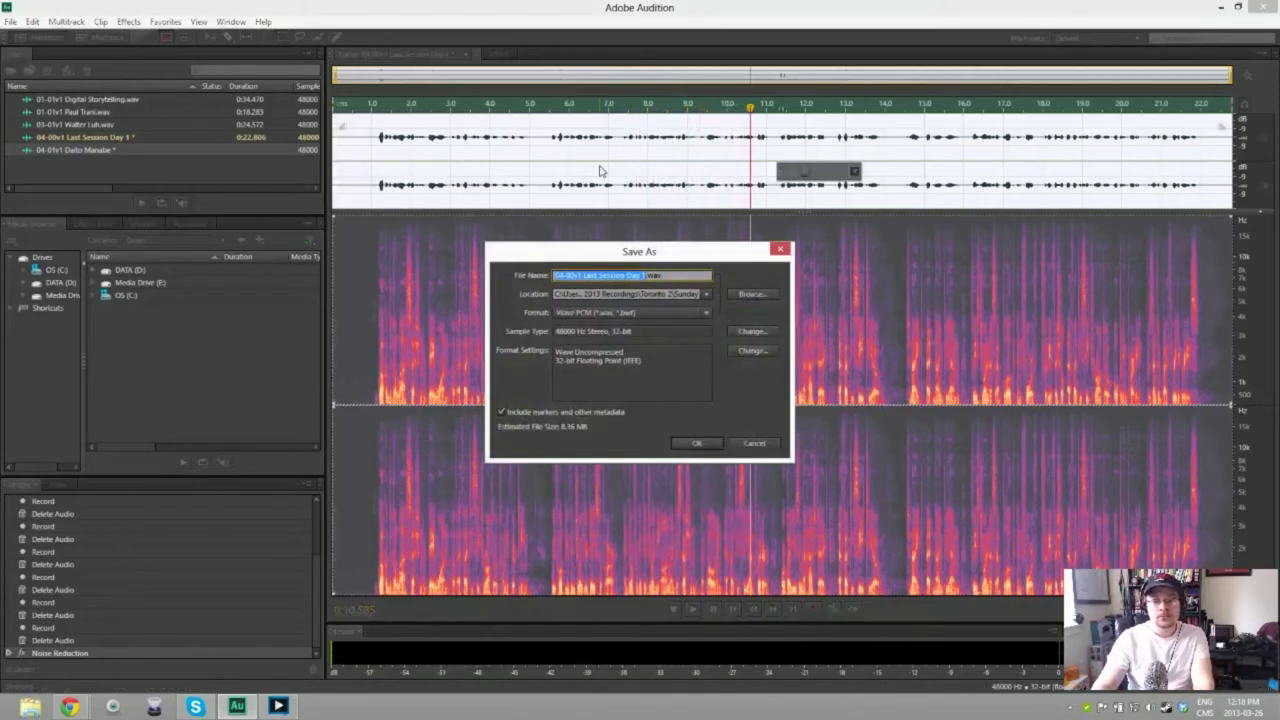
Step: Save the Last Session Day 1 take as WAV and open the empty 04-01v1 narration file
{"action": "key", "text": "Return"}
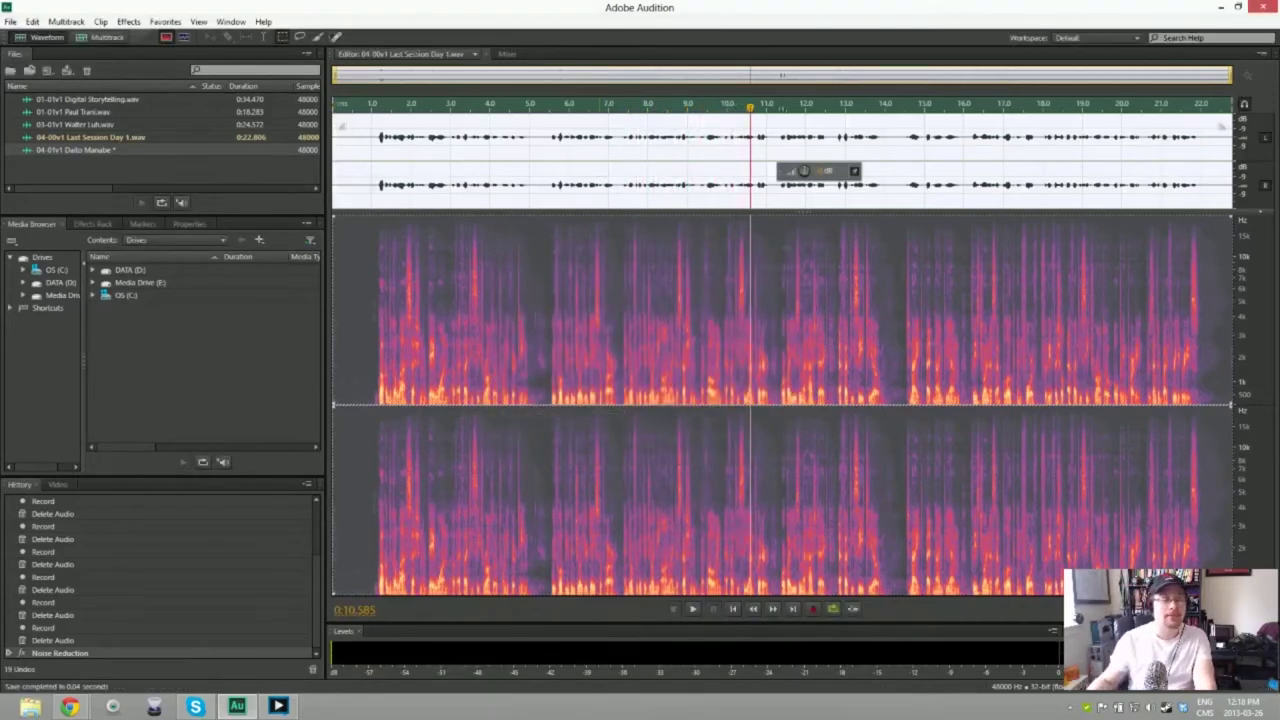
{"action": "double_click", "coordinate": [100, 150]}
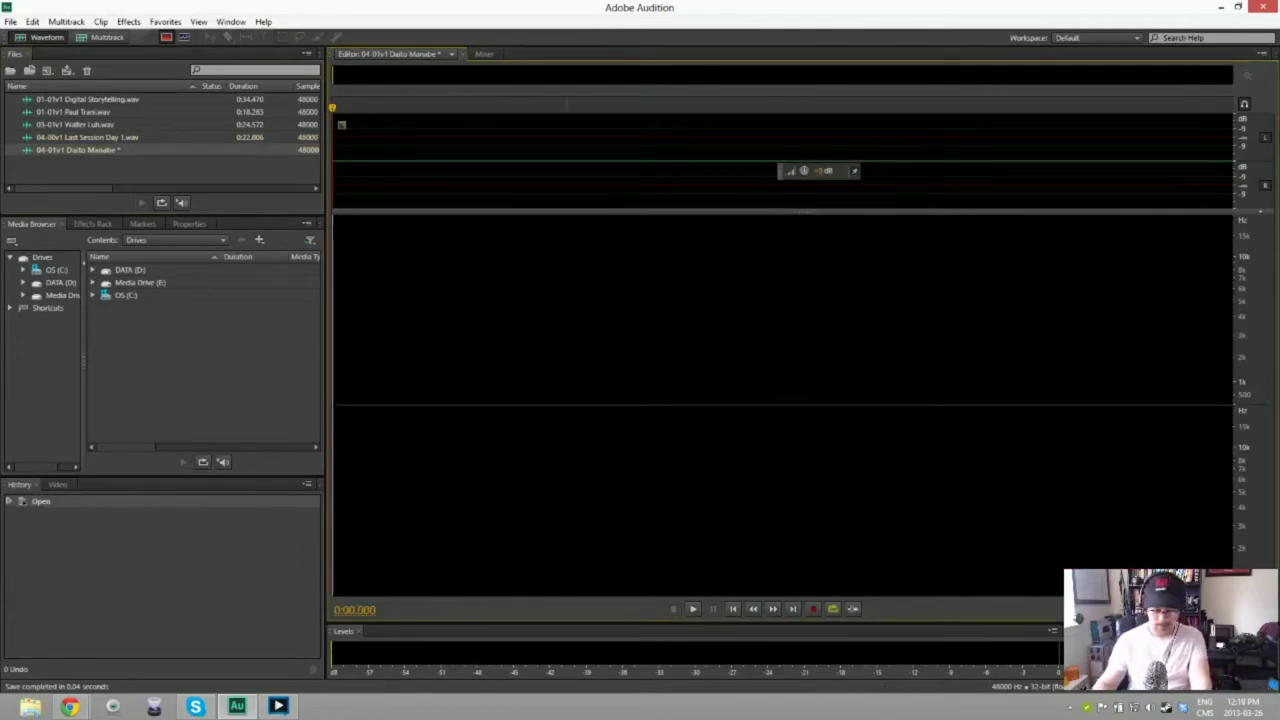
Step: Record and delete a false start, then record a roughly 5-second take into 04-01v1
{"action": "key", "text": "shift+space"}
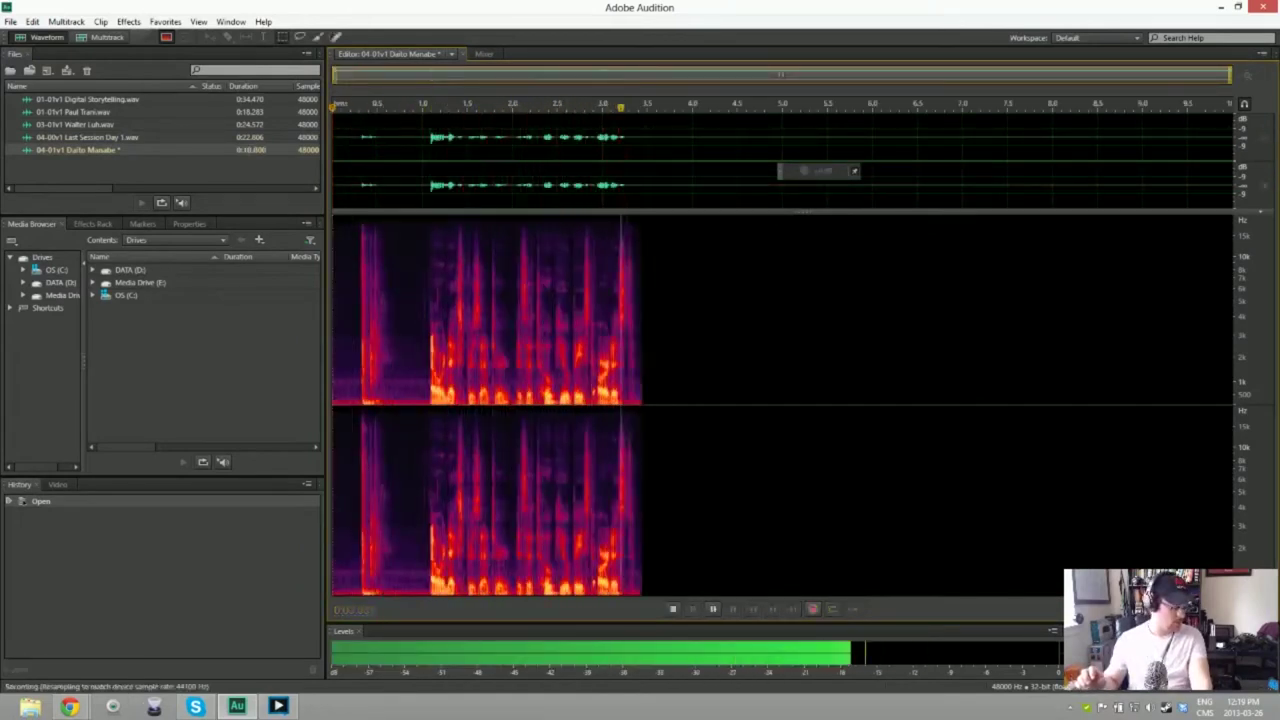
{"action": "key", "text": "space"}
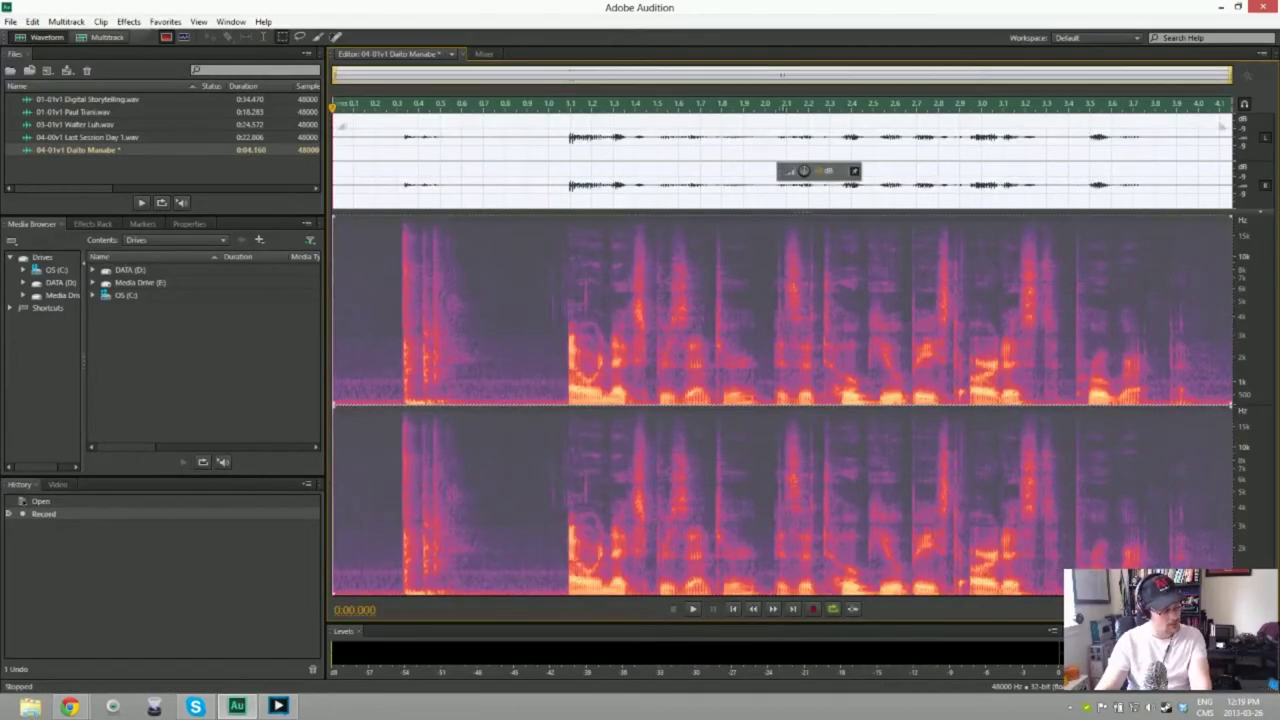
{"action": "key", "text": "Delete"}
{"action": "key", "text": "shift+space"}
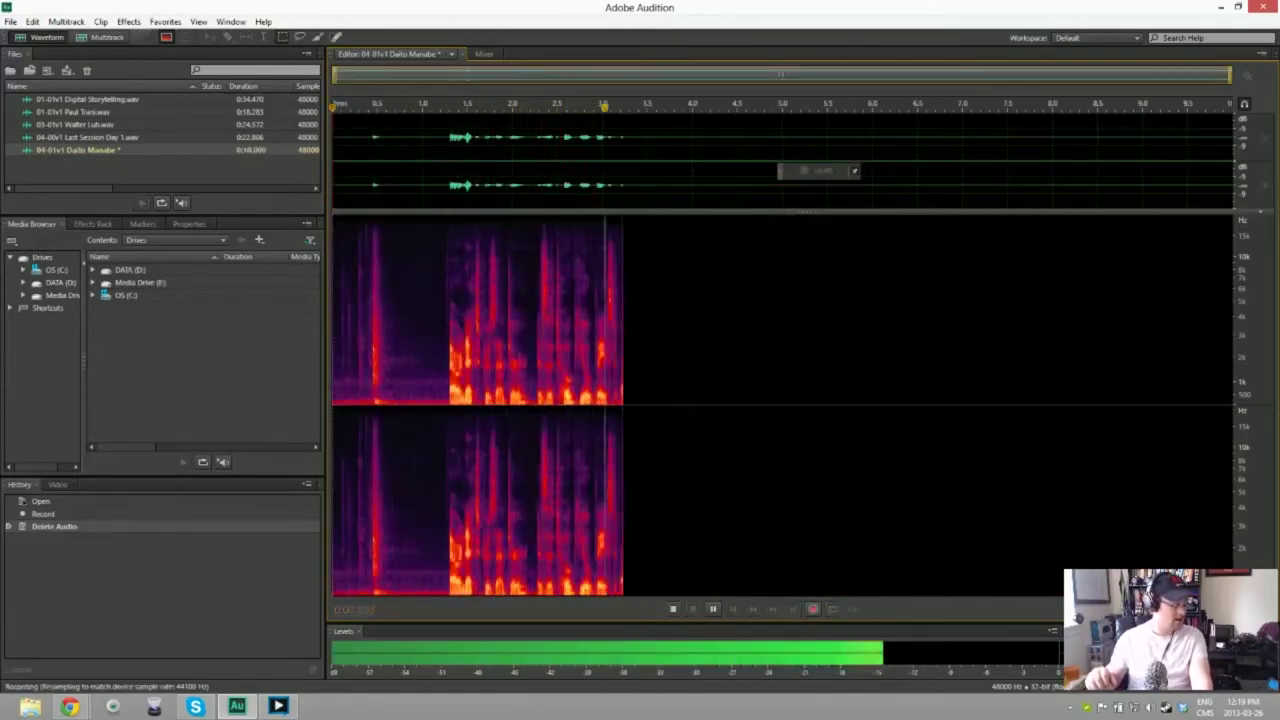
{"action": "key", "text": "space"}
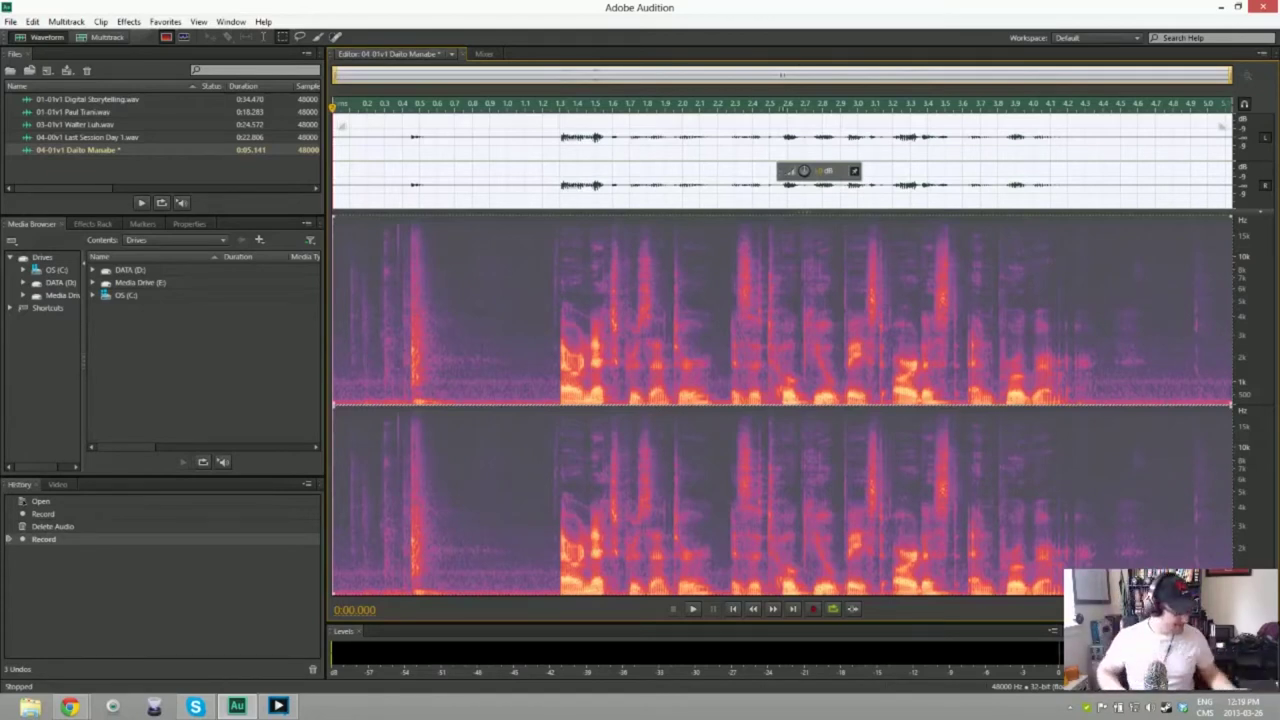
Step: Delete the 5-second take and two further false-start recordings
{"action": "key", "text": "ctrl+a"}
{"action": "key", "text": "Delete"}
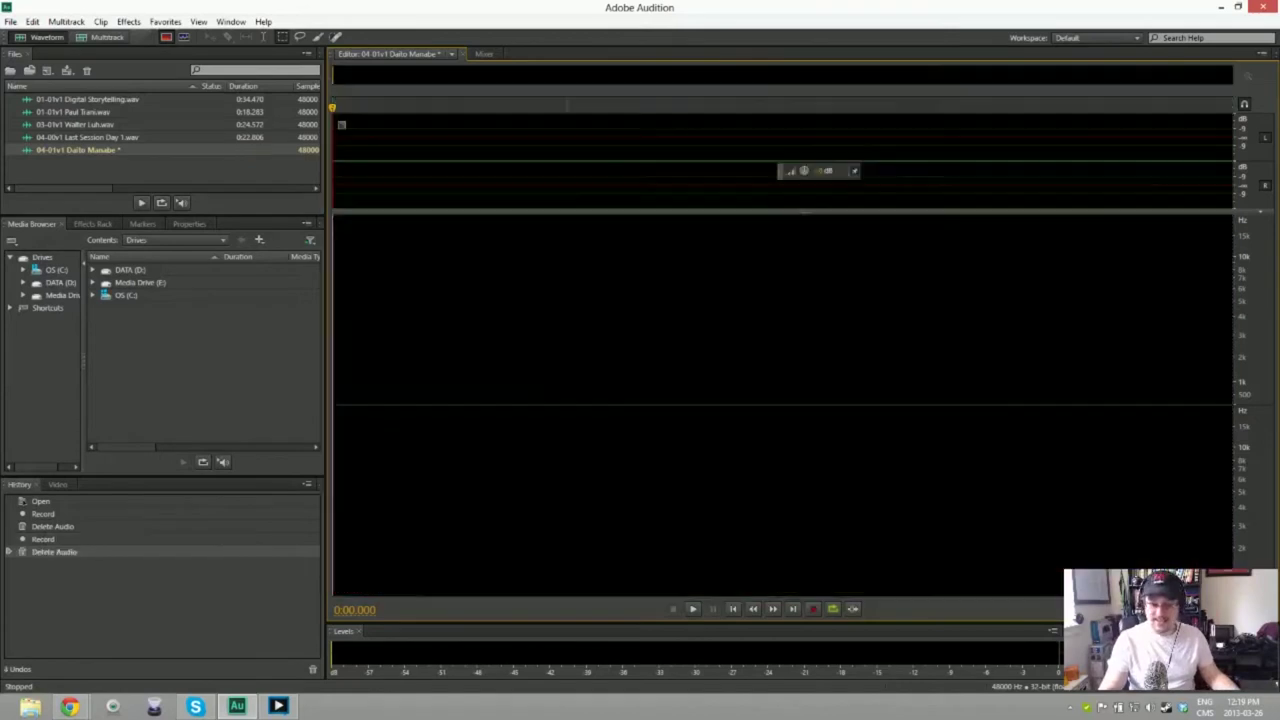
{"action": "key", "text": "shift+space"}
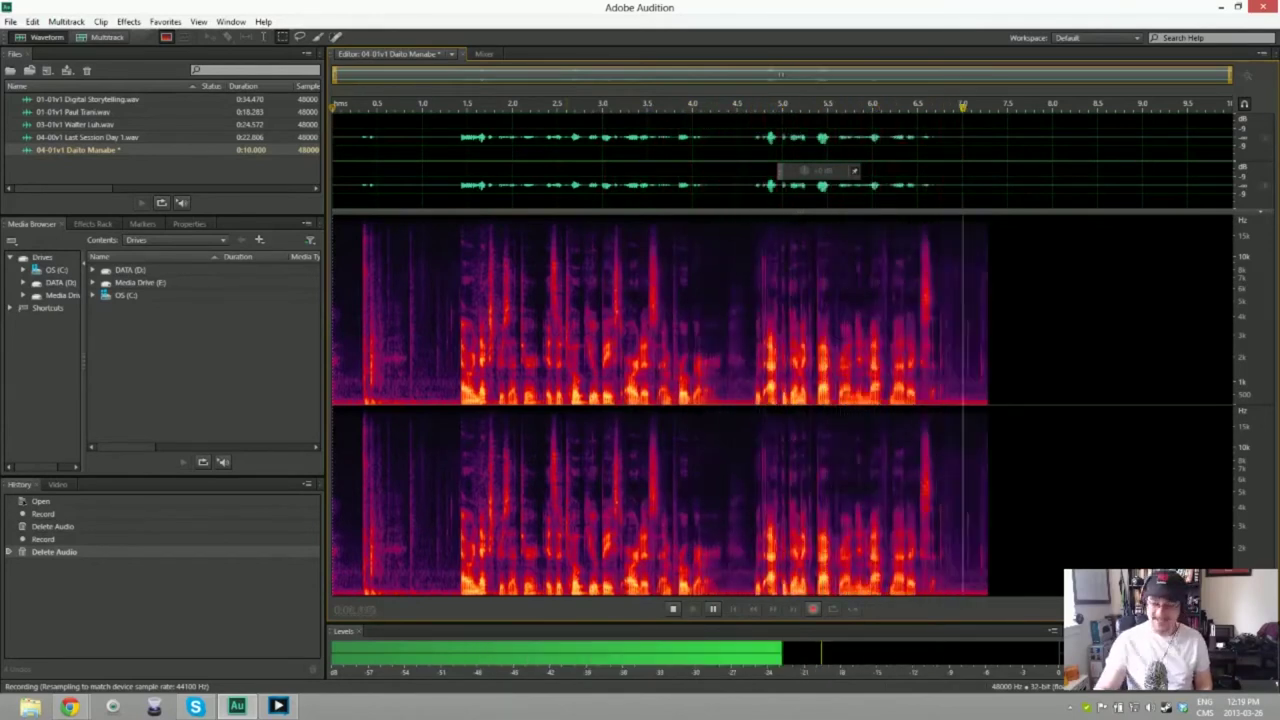
{"action": "key", "text": "space"}
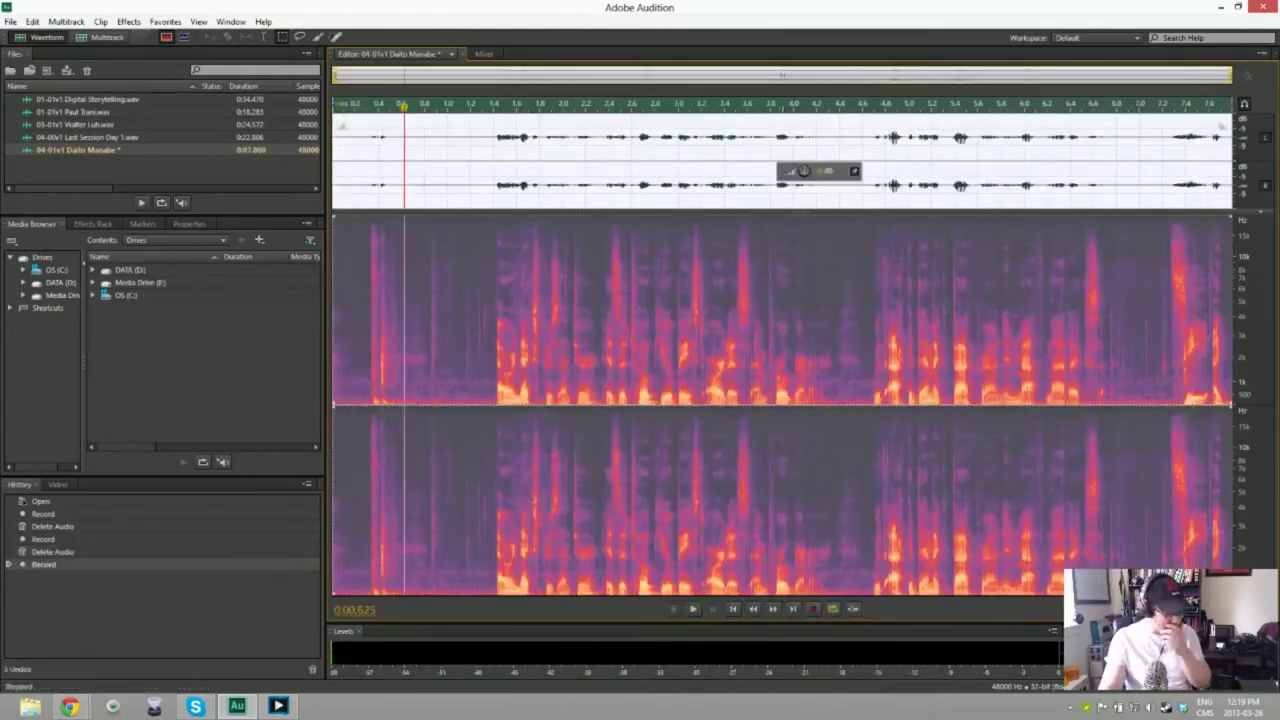
{"action": "key", "text": "Delete"}
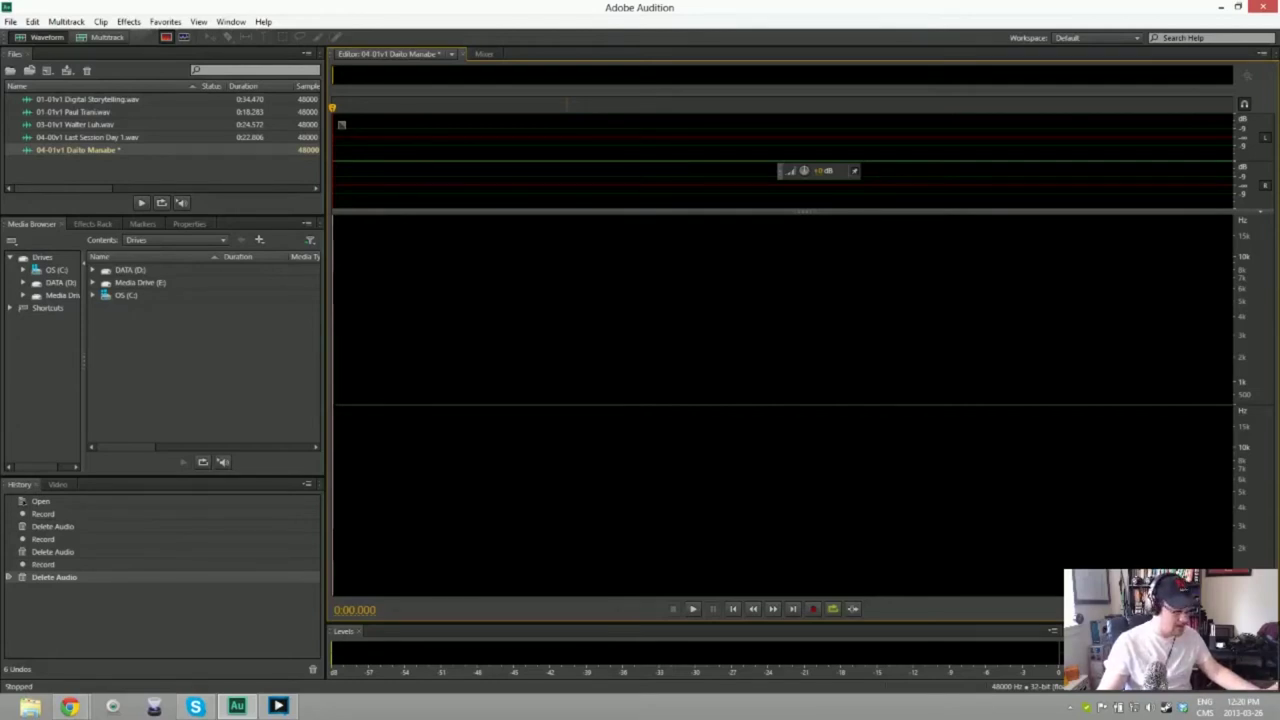
{"action": "key", "text": "shift+space"}
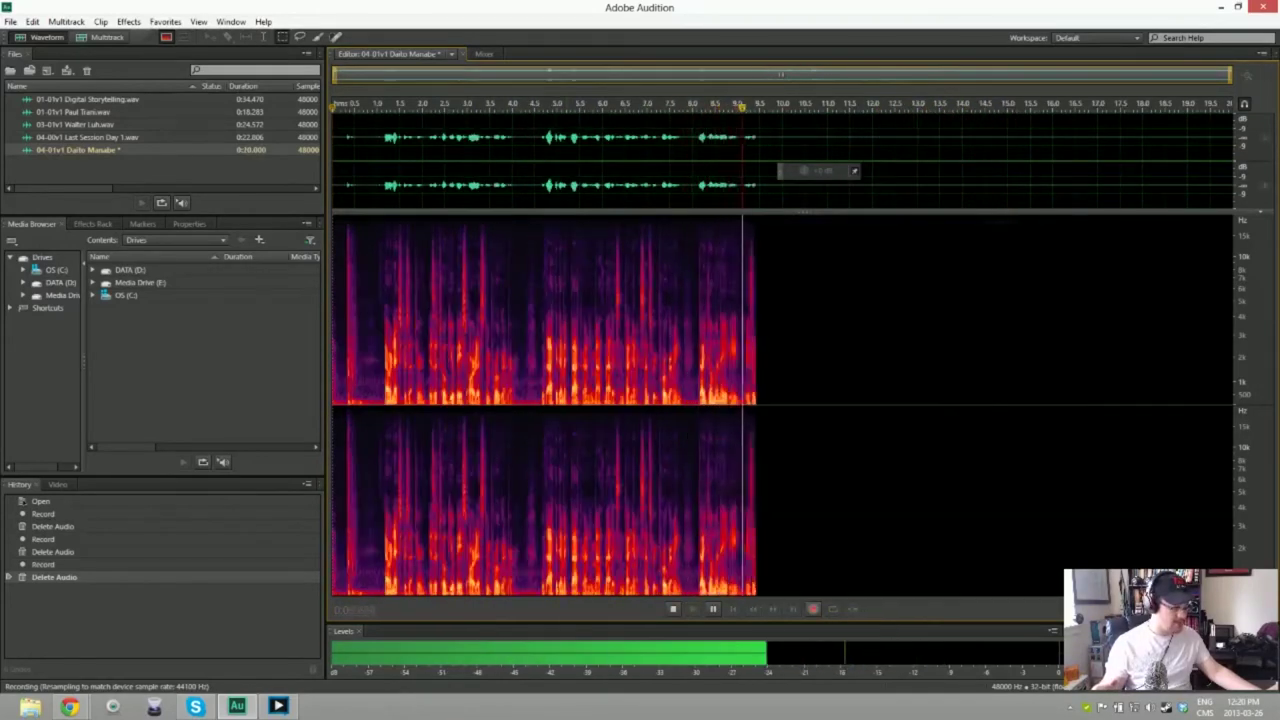
{"action": "key", "text": "space"}
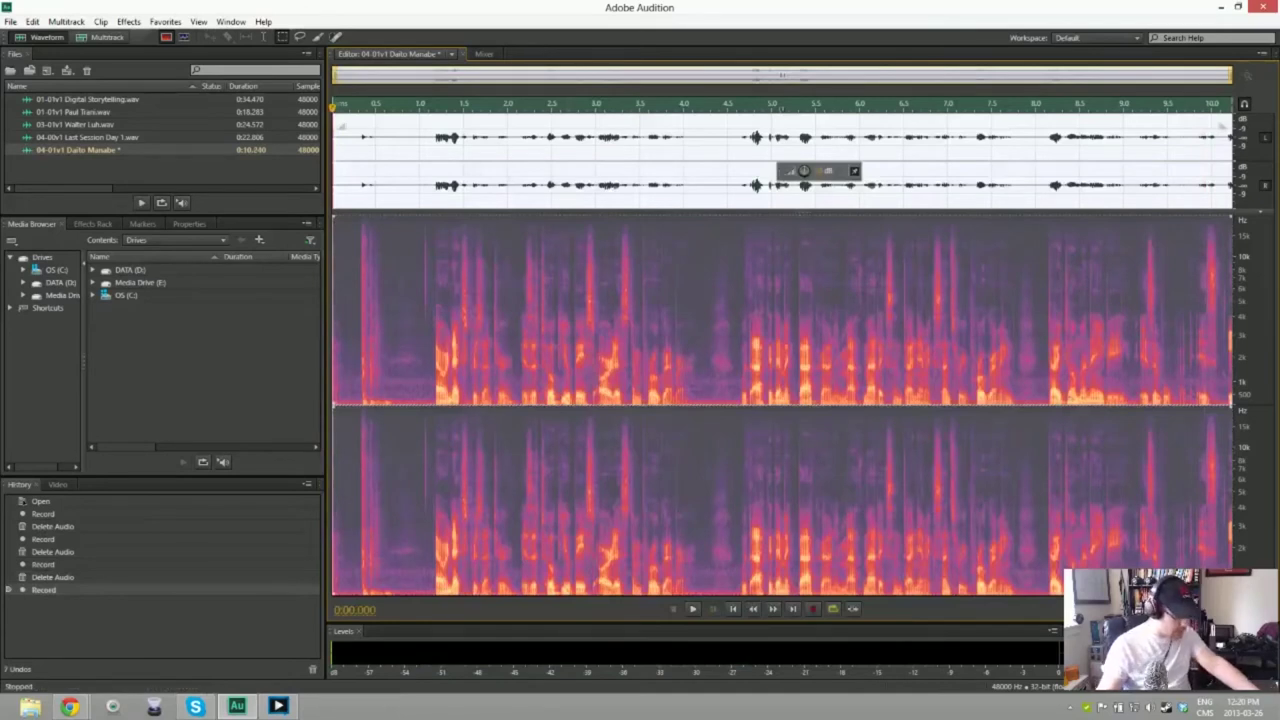
{"action": "key", "text": "Delete"}
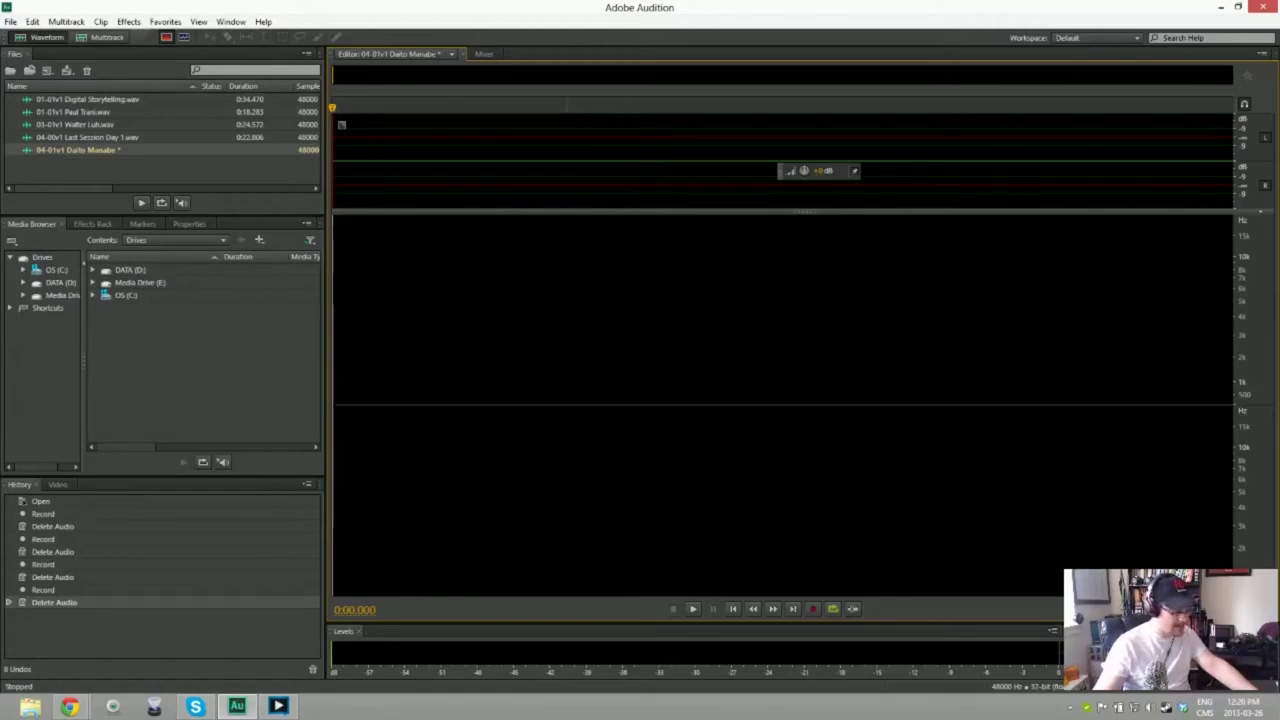
Step: Discard two more false starts, then begin recording the full narration take
{"action": "key", "text": "shift+space"}
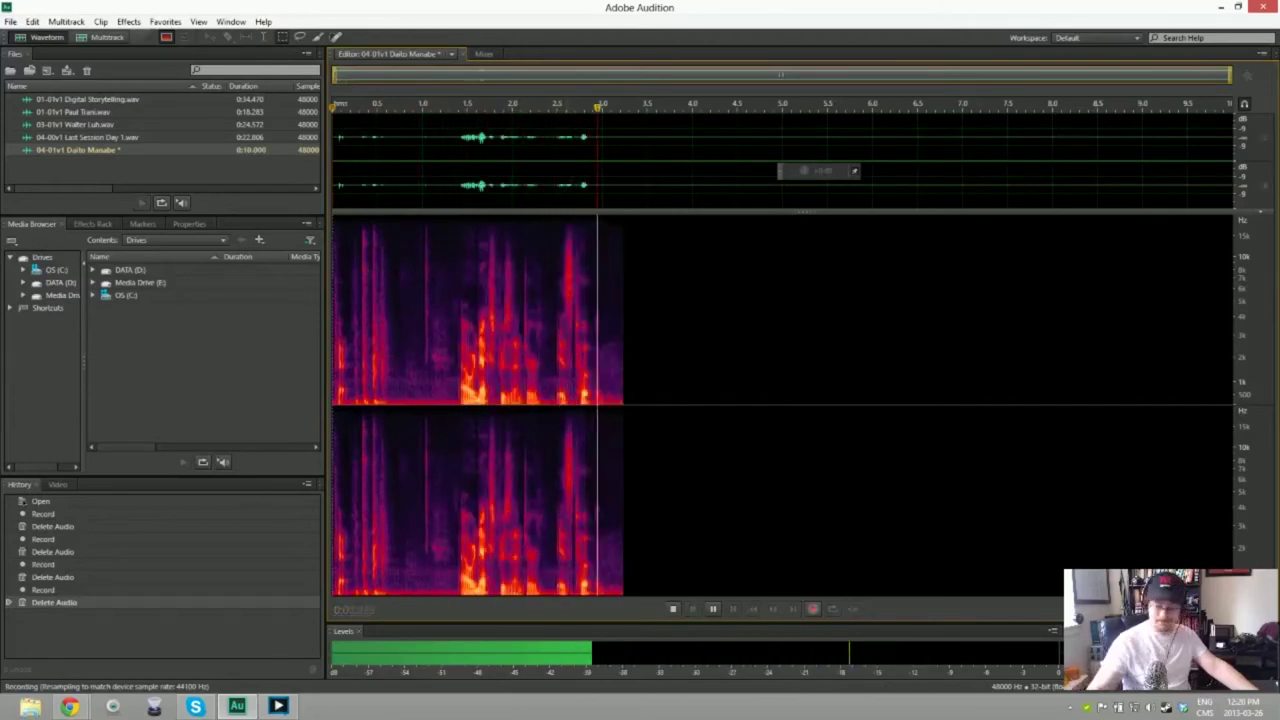
{"action": "key", "text": "space"}
{"action": "key", "text": "ctrl+a"}
{"action": "key", "text": "Delete"}
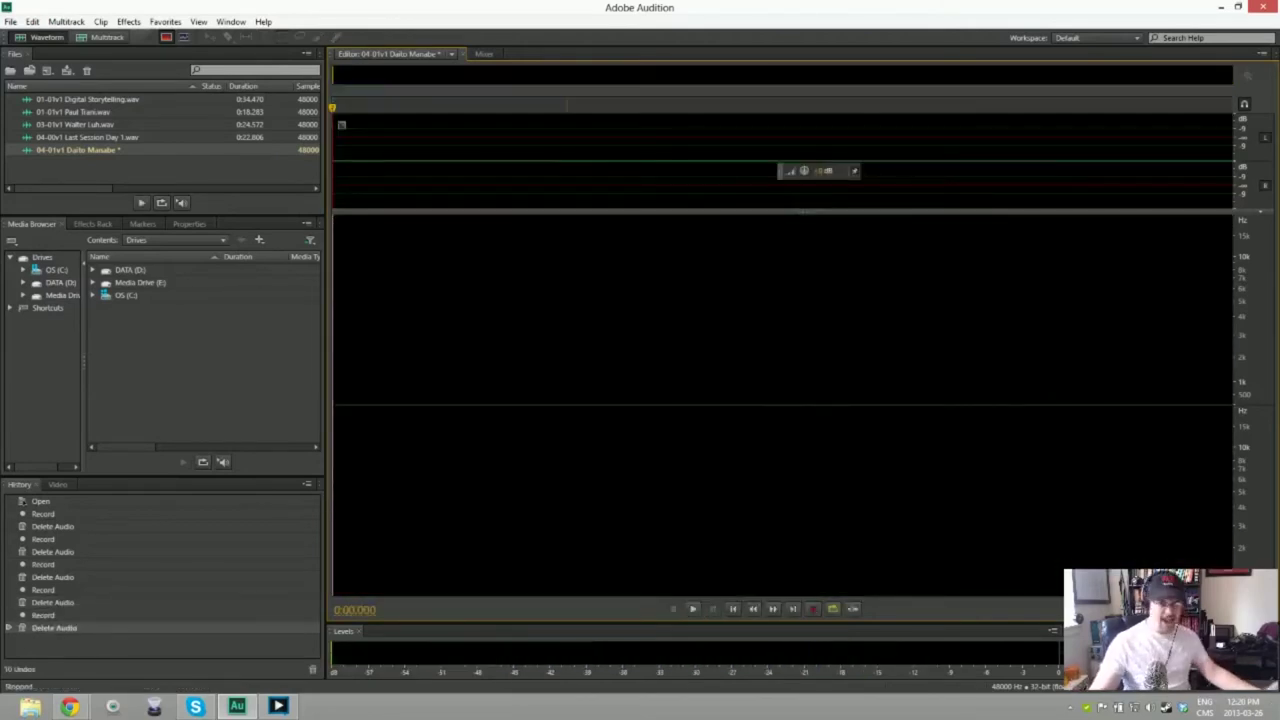
{"action": "key", "text": "shift+space"}
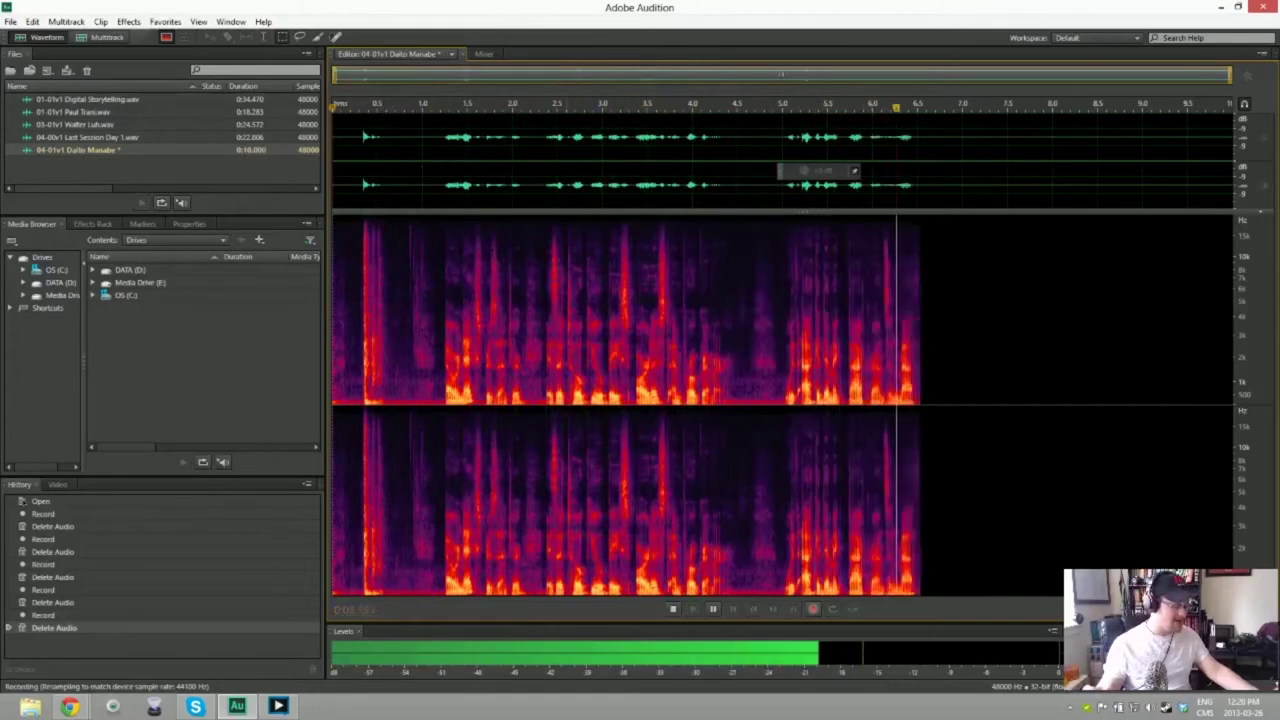
{"action": "key", "text": "minus"}
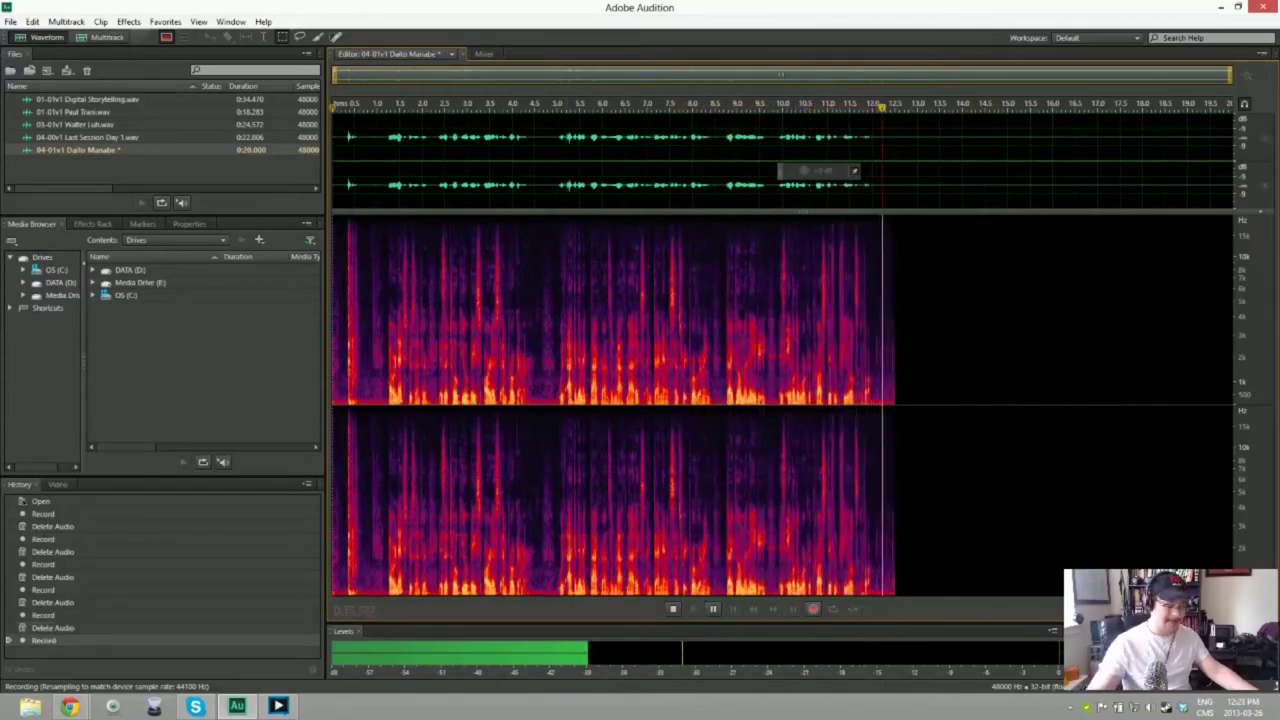
{"action": "key", "text": "space"}
{"action": "key", "text": "Delete"}
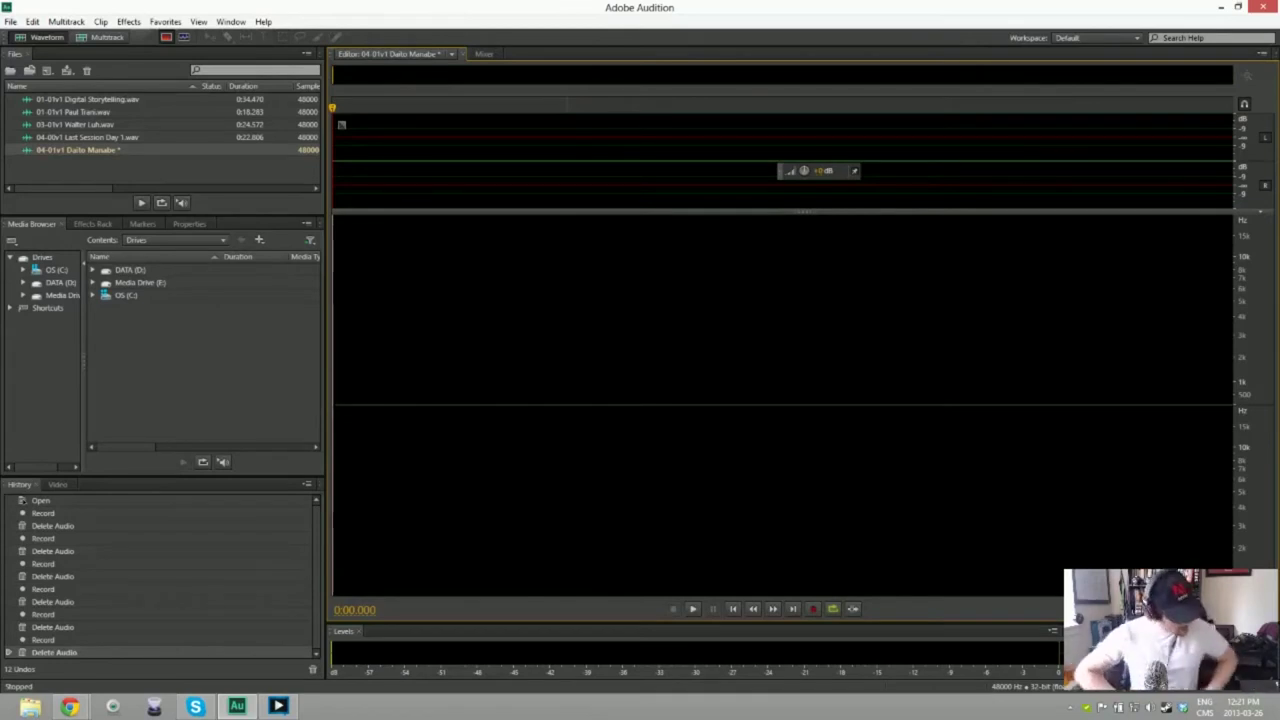
{"action": "key", "text": "shift+space"}
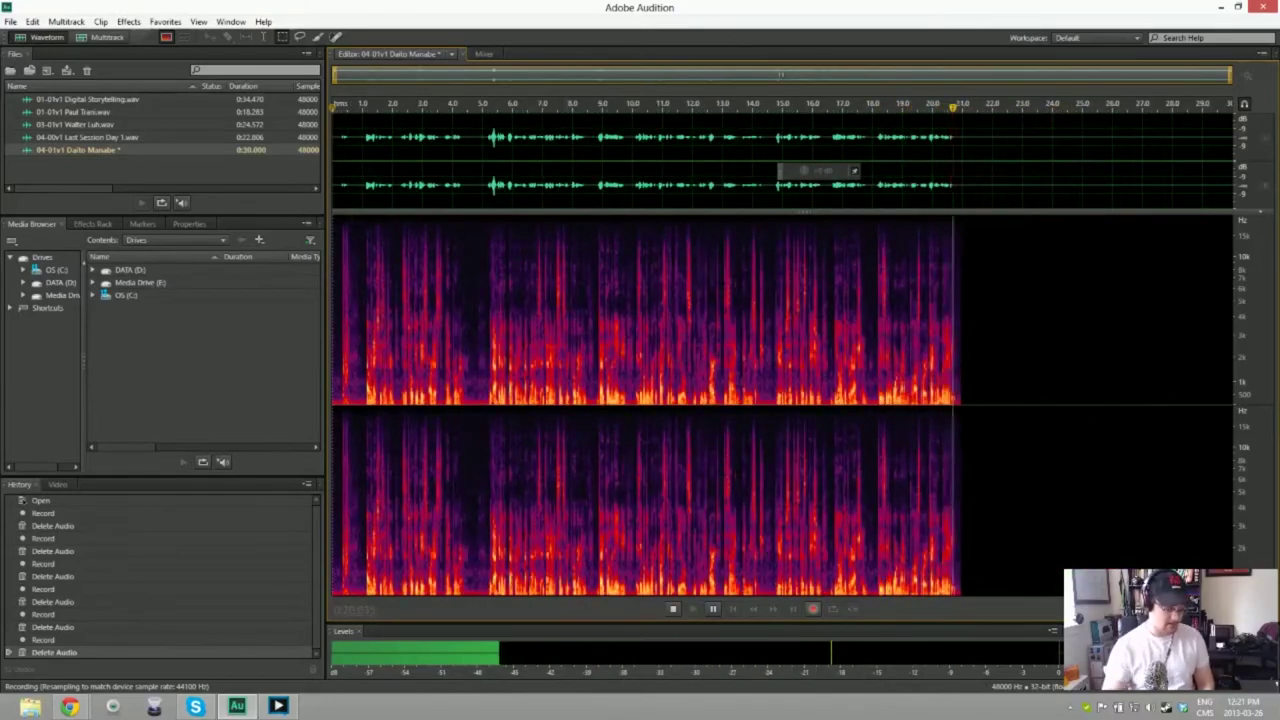
Step: Stop the full take and delete its silent lead-in
{"action": "key", "text": "space"}
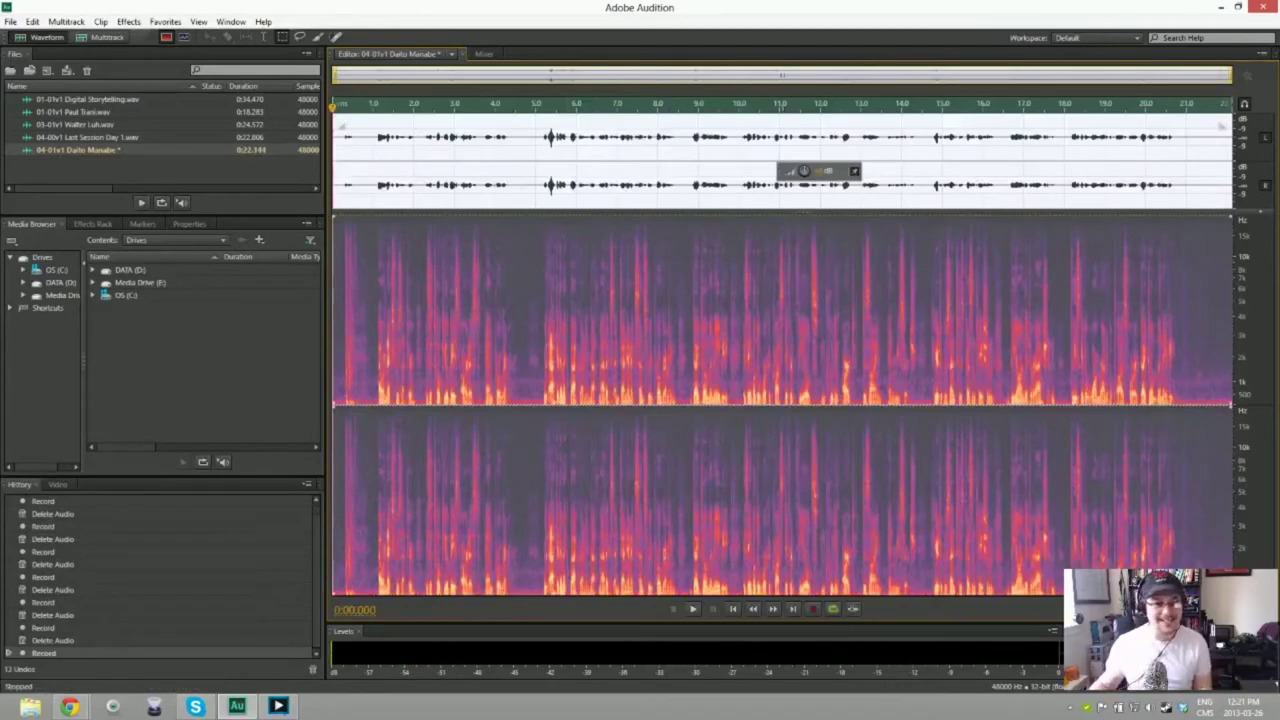
{"action": "left_click", "coordinate": [344, 300]}
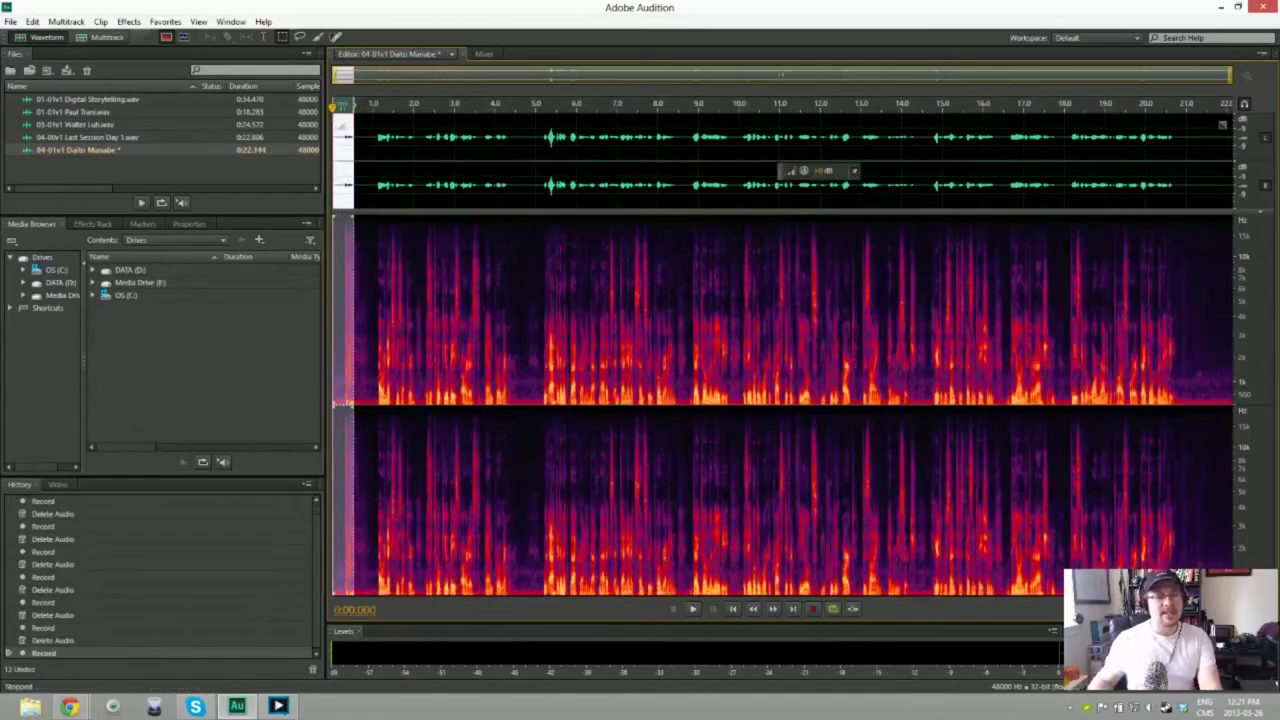
{"action": "key", "text": "Delete"}
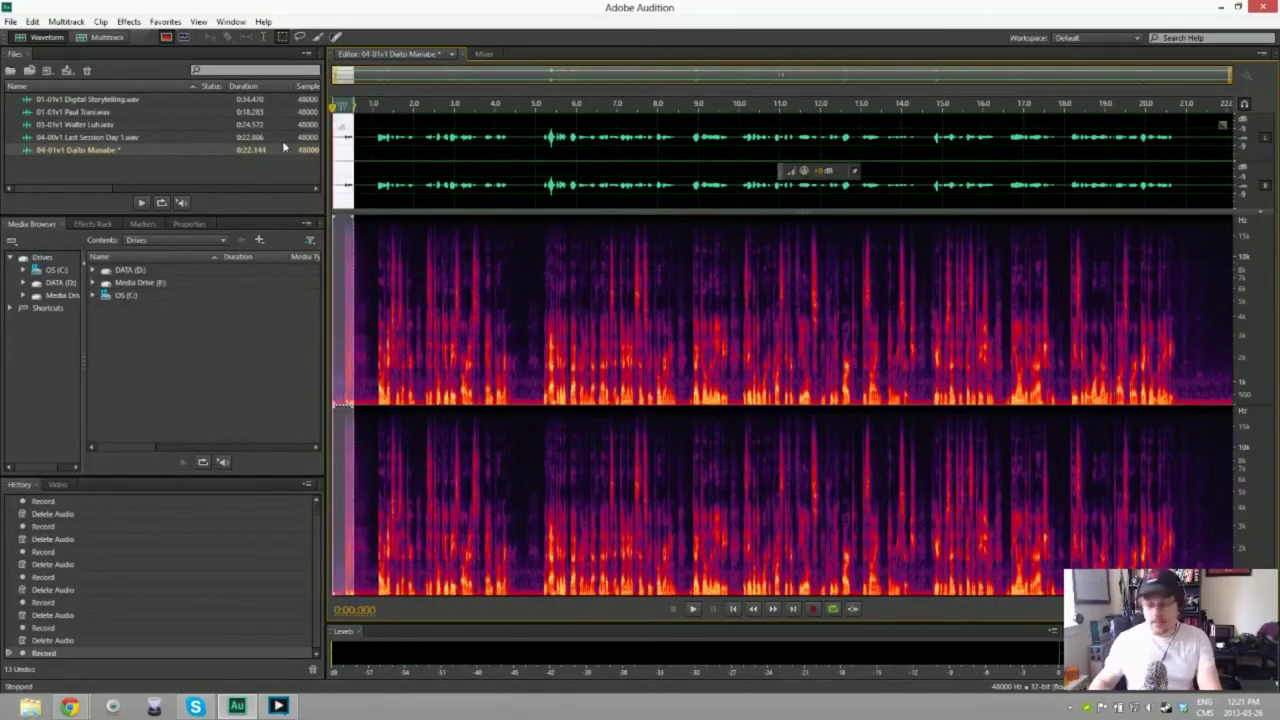
{"action": "key", "text": "Delete"}
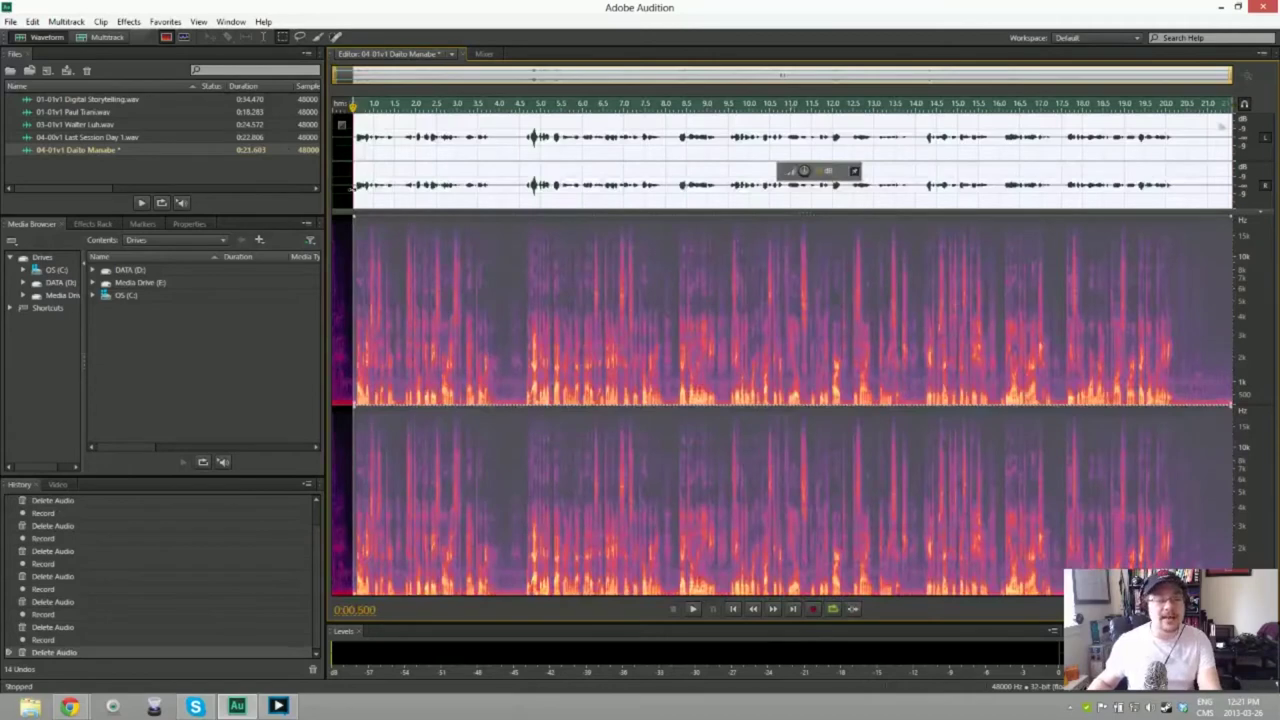
Step: Capture the opening silence as a noise print, noise-reduce the whole take, and play it back
{"action": "left_click", "coordinate": [346, 235]}
{"action": "key", "text": "shift+Home"}
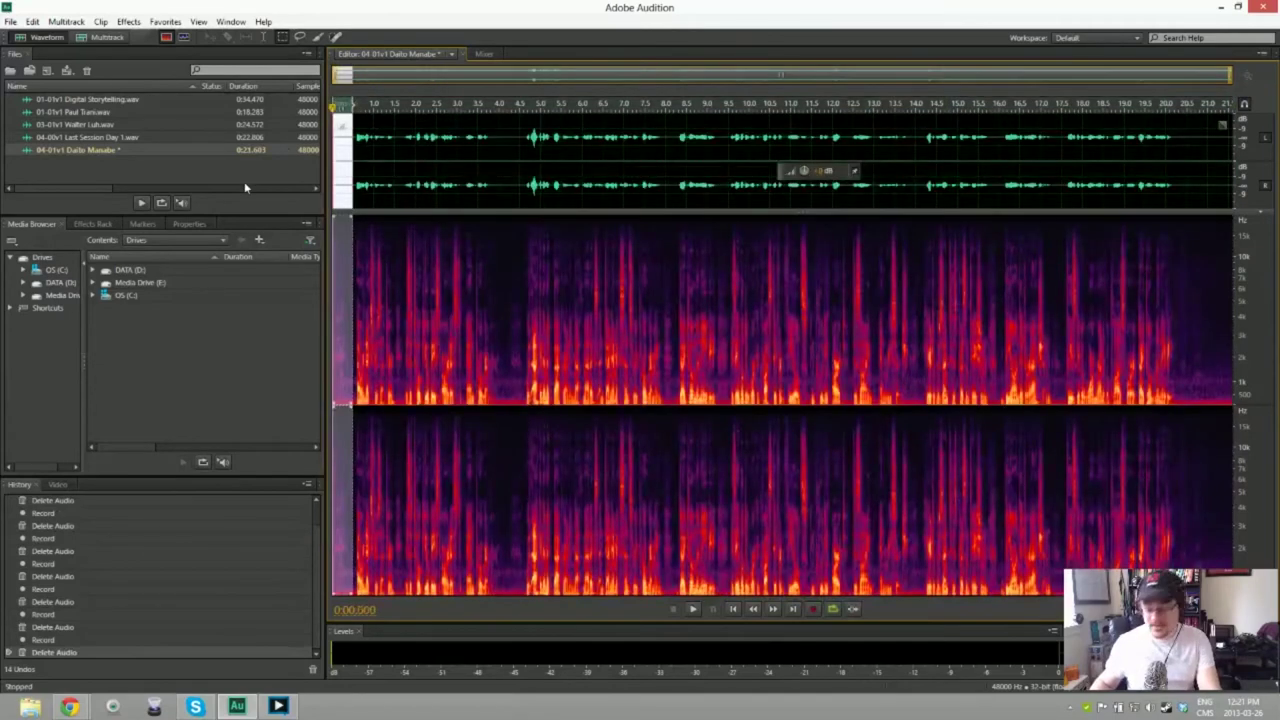
{"action": "key", "text": "shift+p"}
{"action": "key", "text": "ctrl+a"}
{"action": "key", "text": "ctrl+shift+p"}
{"action": "key", "text": "Return"}
{"action": "key", "text": "space"}
{"action": "key", "text": "space"}
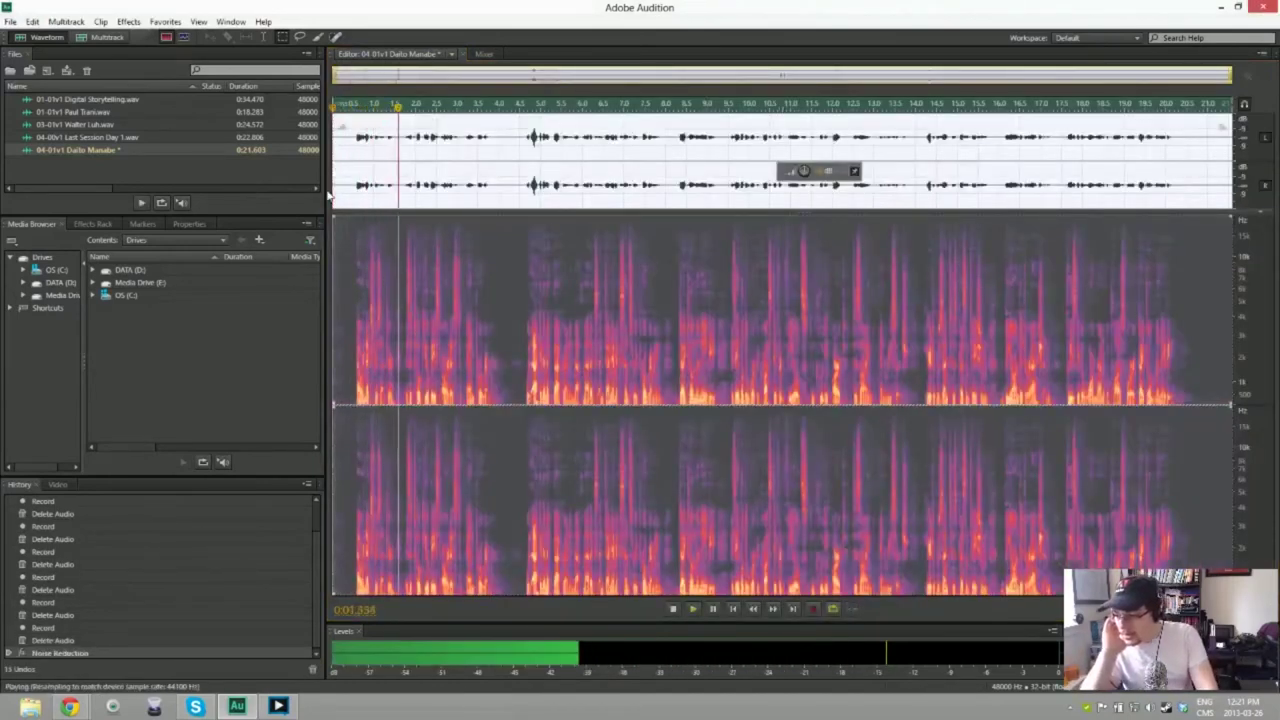
{"action": "key", "text": "ctrl+shift+s"}
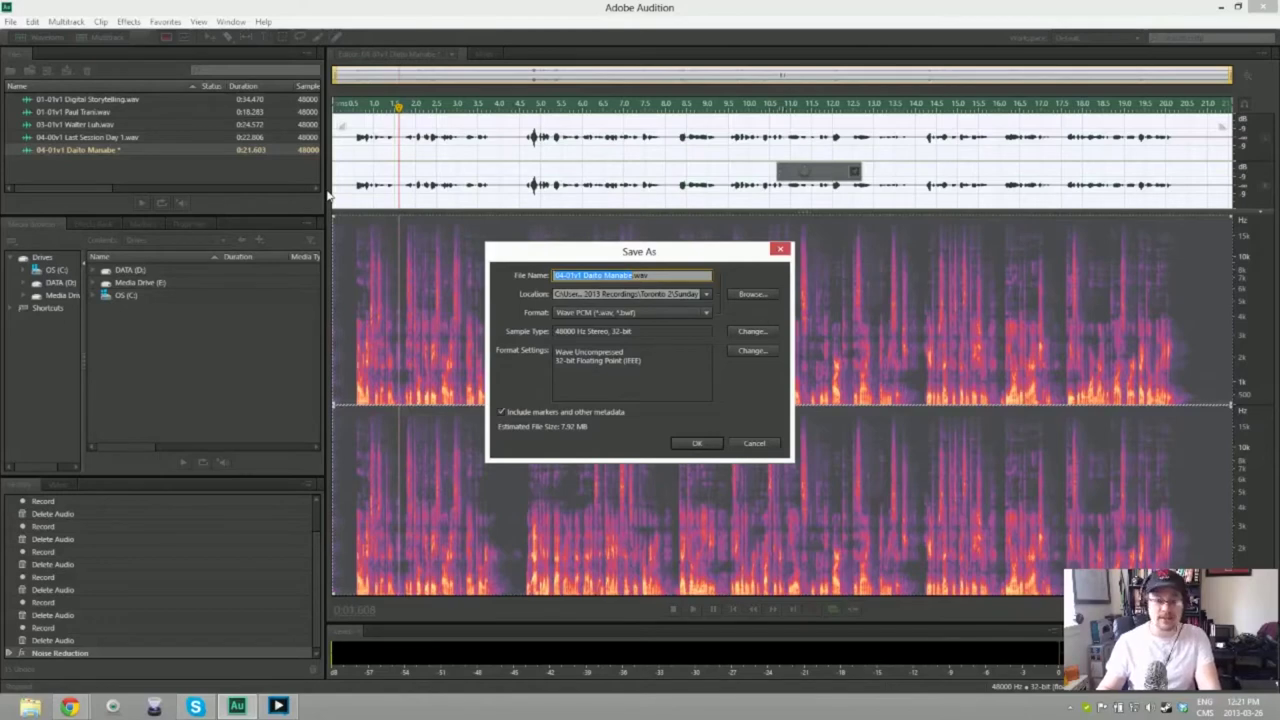
Step: Save the cleaned 04-01v1 take as a WAV file under the suggested name
{"action": "key", "text": "End"}
{"action": "key", "text": "Return"}
{"action": "left_click", "coordinate": [177, 168]}
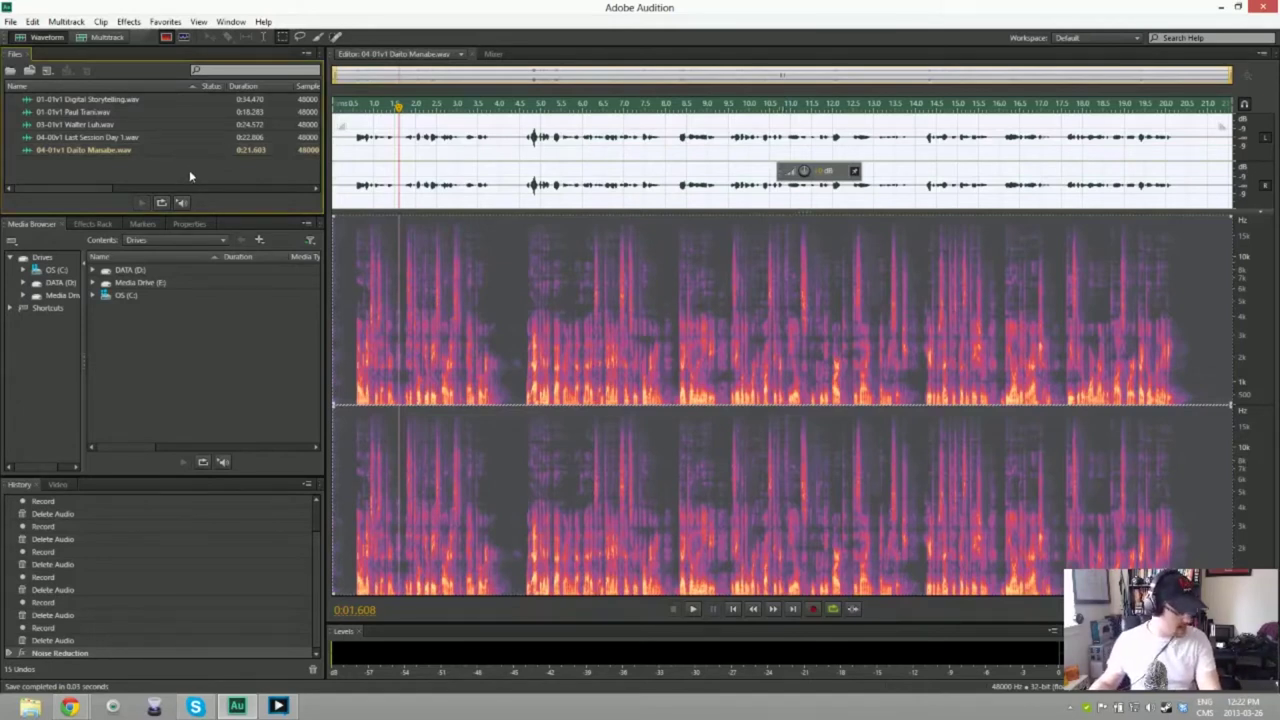
Step: Create a new empty 48000 Hz stereo audio file named 05-01v1 with the speaker's name
{"action": "right_click", "coordinate": [83, 160]}
{"action": "key", "text": "Escape"}
{"action": "right_click", "coordinate": [84, 178]}
{"action": "mouse_move", "coordinate": [110, 180]}
{"action": "left_click", "coordinate": [340, 195]}
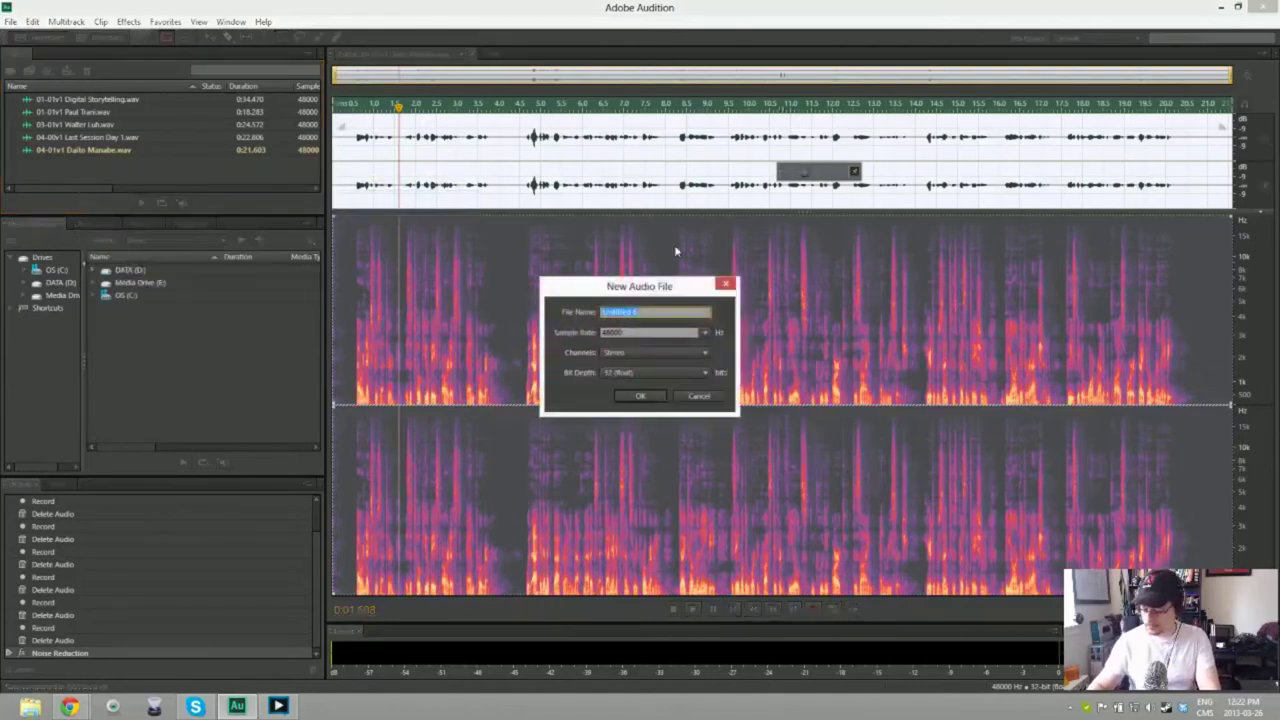
{"action": "type", "text": "04"}
{"action": "type", "text": "5"}
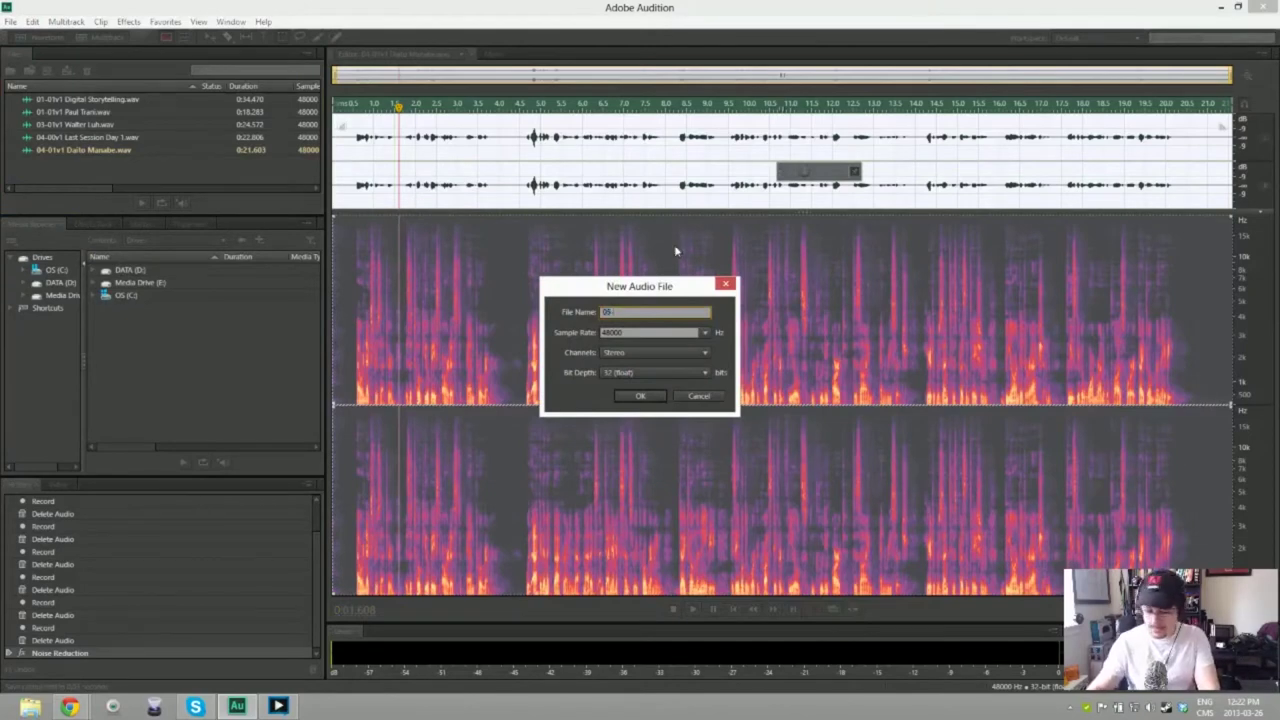
{"action": "type", "text": "-01"}
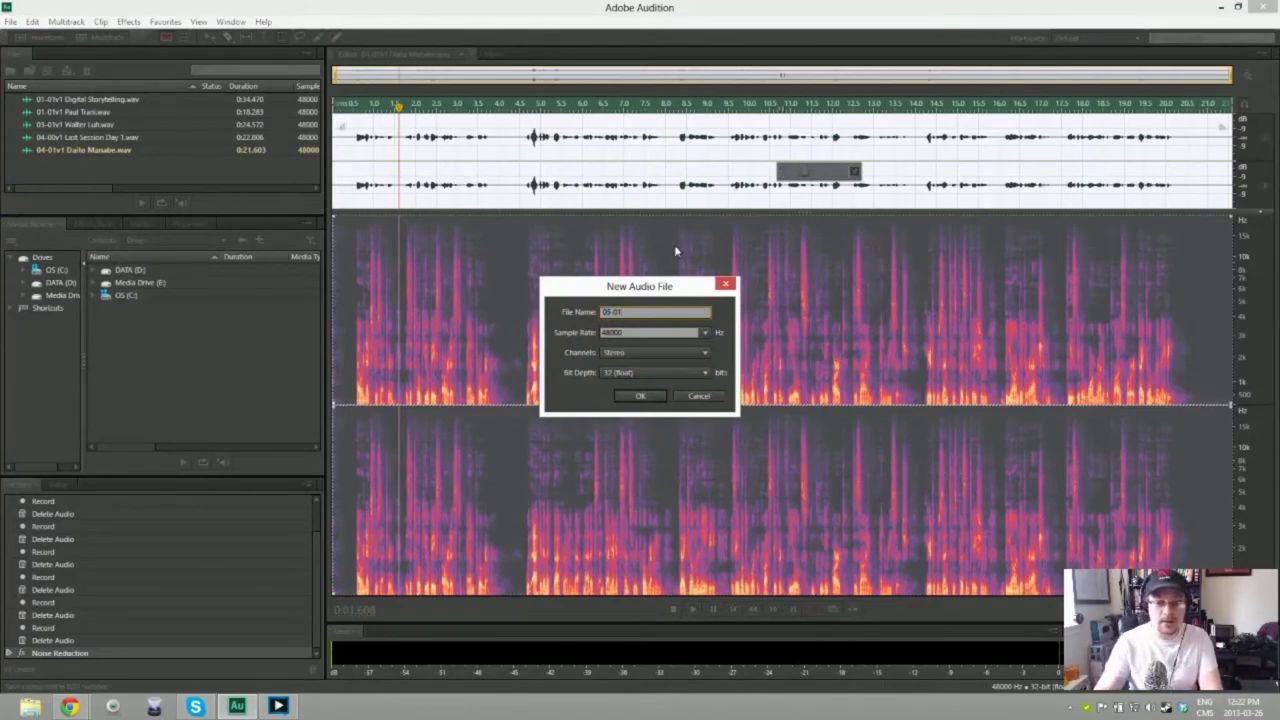
{"action": "type", "text": "v"}
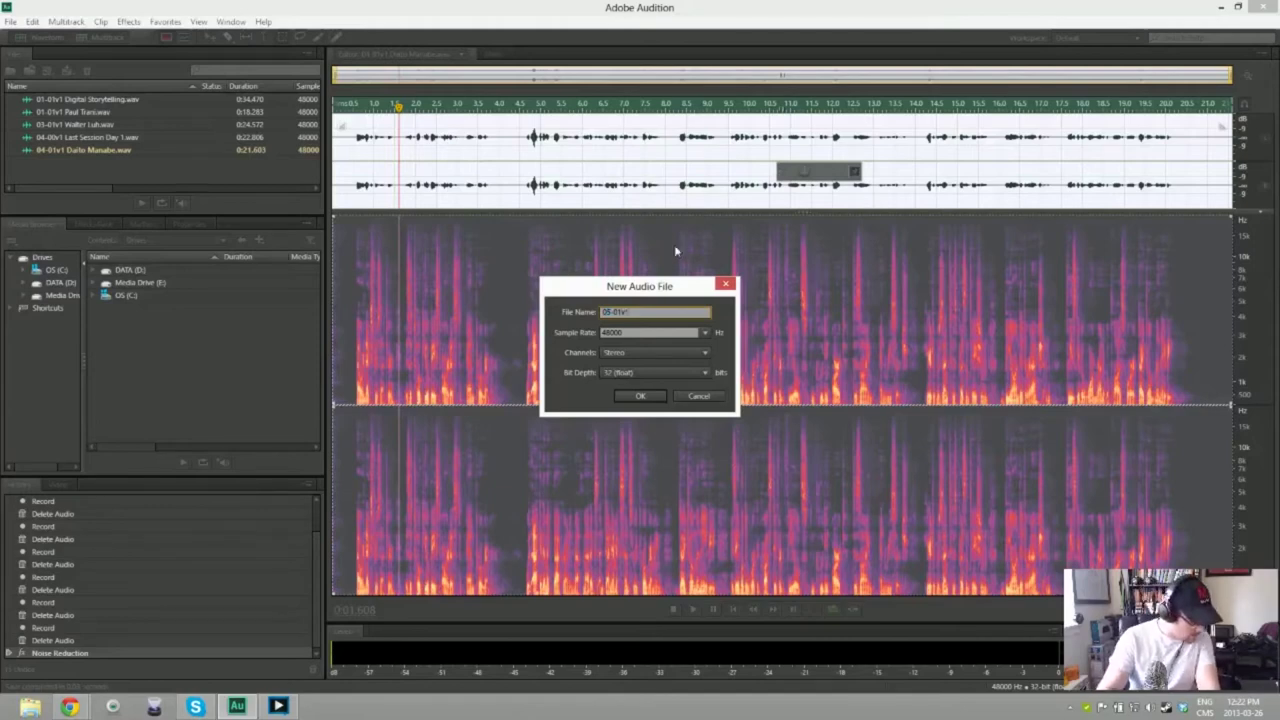
{"action": "type", "text": "ck Manav"}
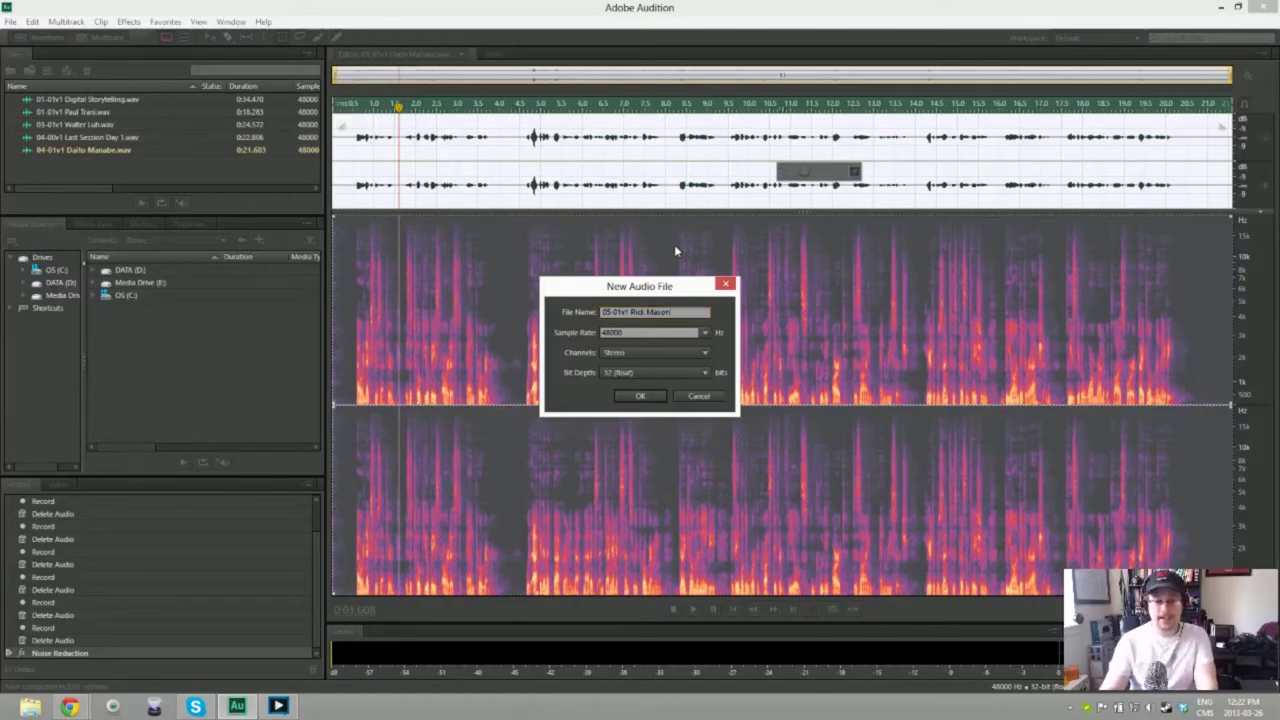
{"action": "key", "text": "Return"}
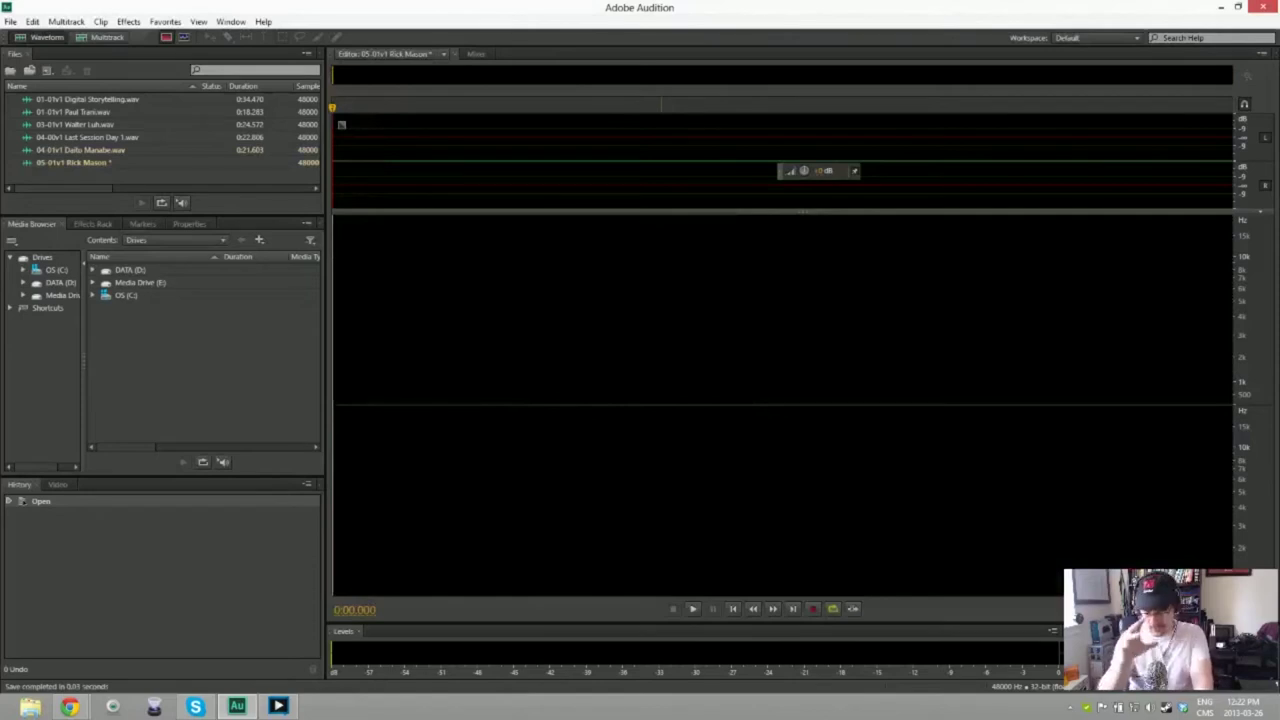
Step: Discard three unwanted 05-01v1 takes, then record a final take of about 15.7 seconds
{"action": "key", "text": "shift+space"}
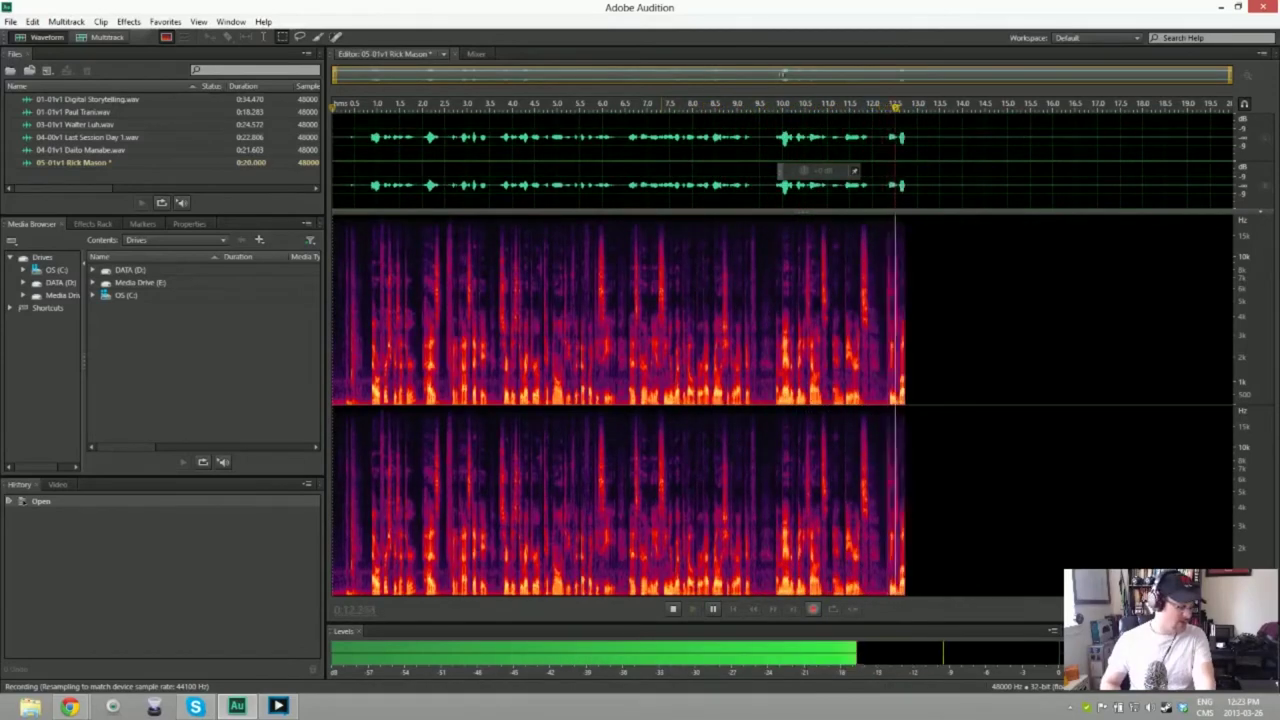
{"action": "key", "text": "space"}
{"action": "key", "text": "Delete"}
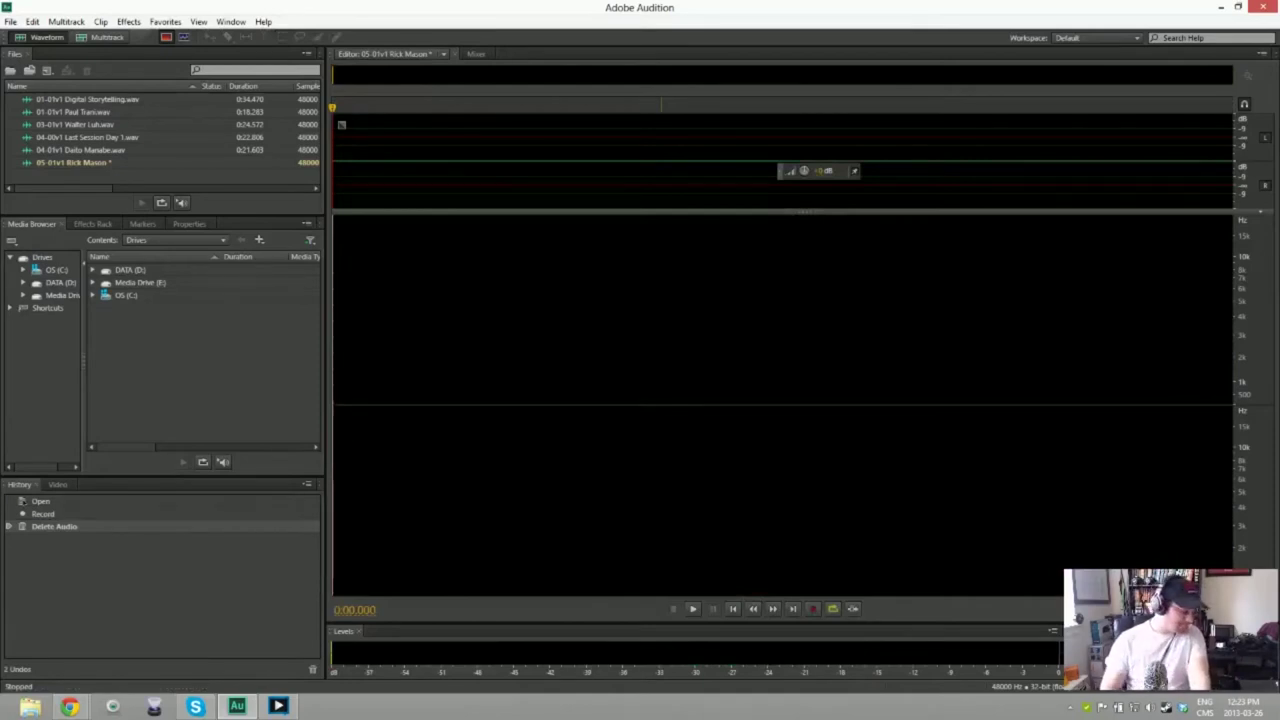
{"action": "key", "text": "shift+space"}
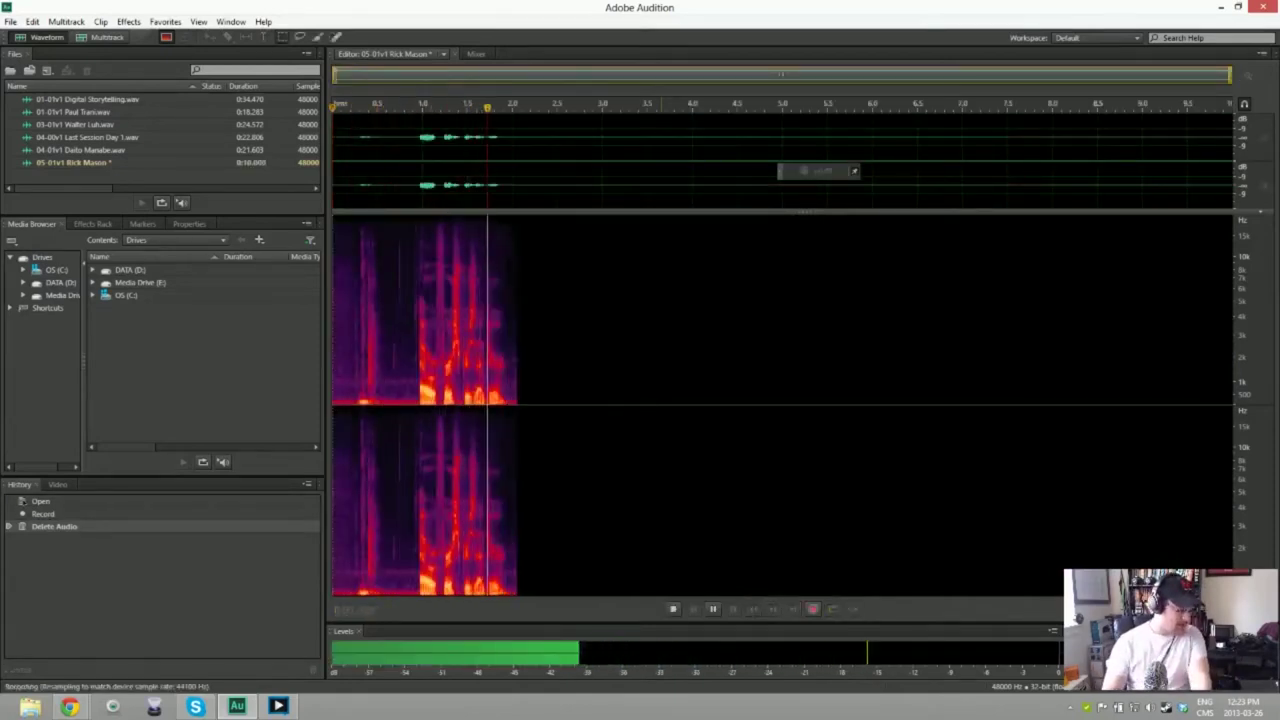
{"action": "key", "text": "space"}
{"action": "key", "text": "ctrl+a"}
{"action": "key", "text": "Delete"}
{"action": "key", "text": "shift+space"}
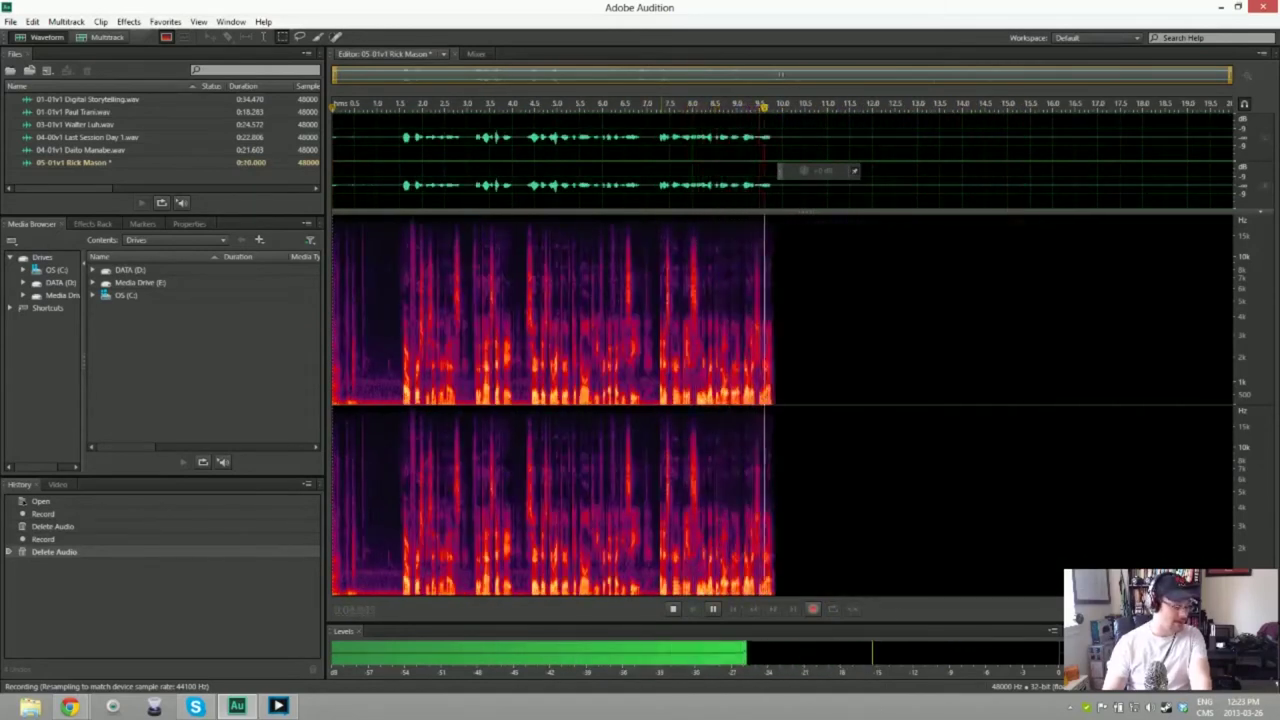
{"action": "key", "text": "space"}
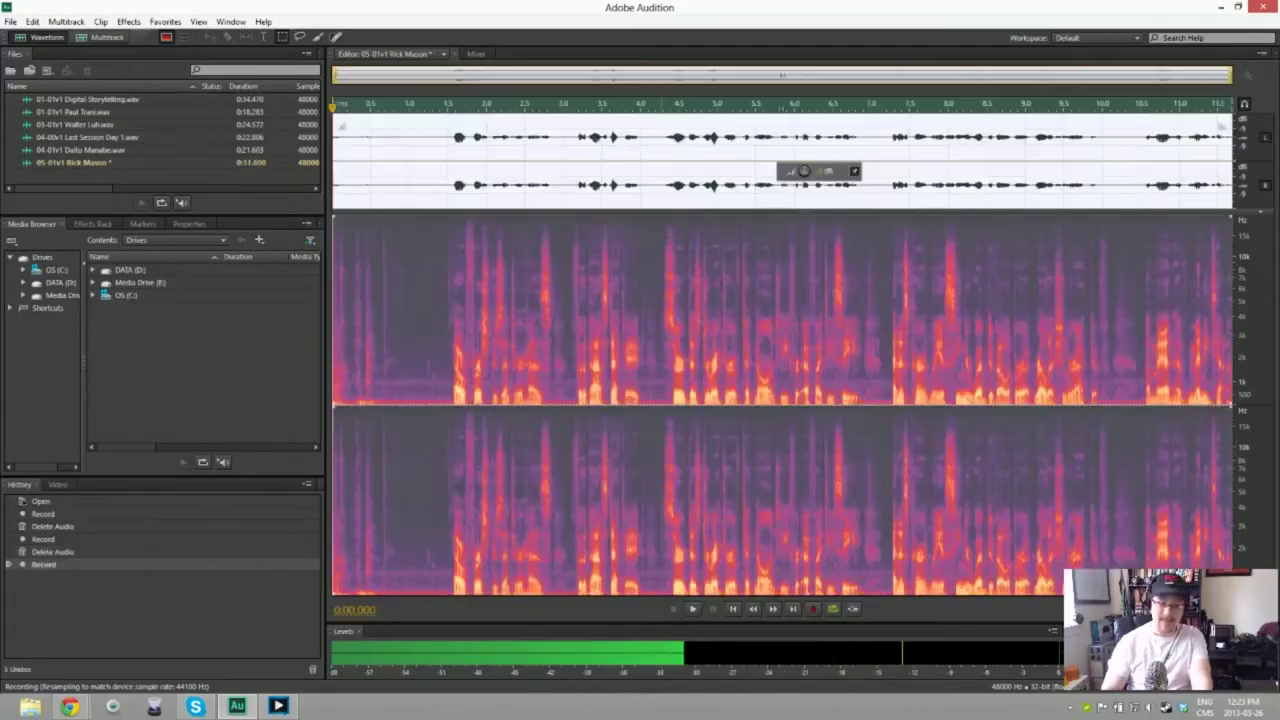
{"action": "key", "text": "ctrl+a"}
{"action": "key", "text": "Delete"}
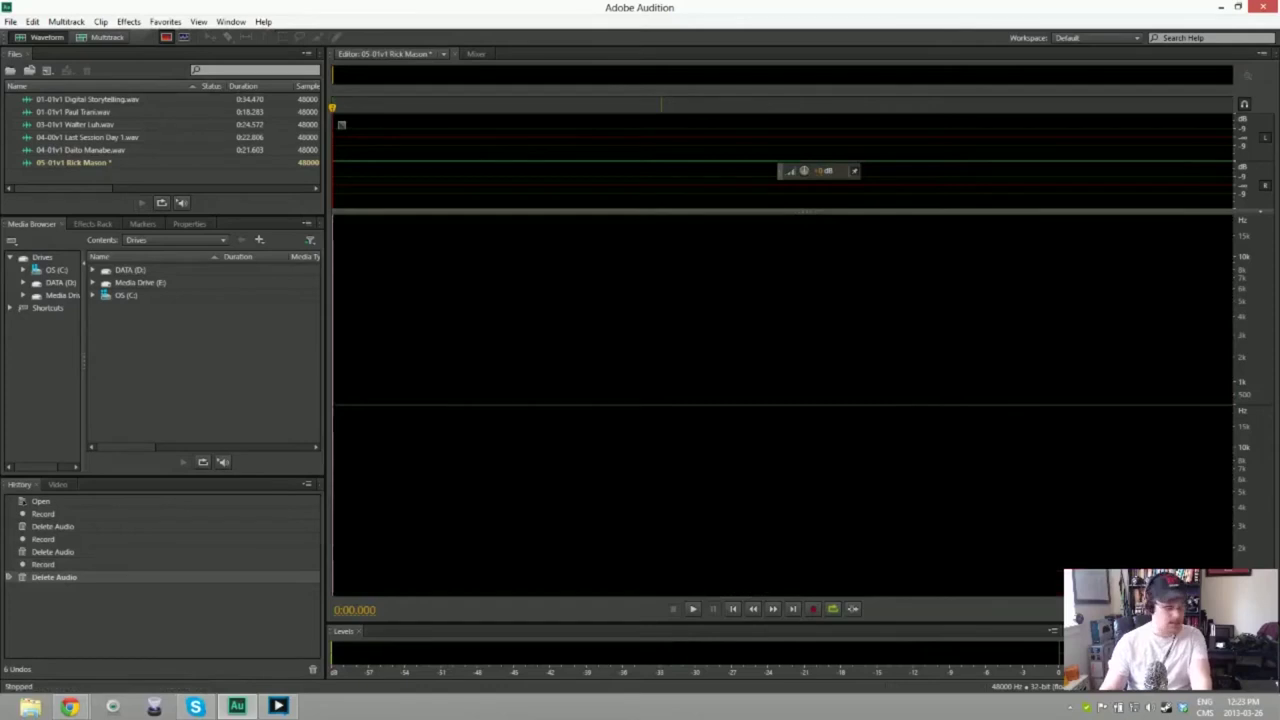
{"action": "key", "text": "shift+space"}
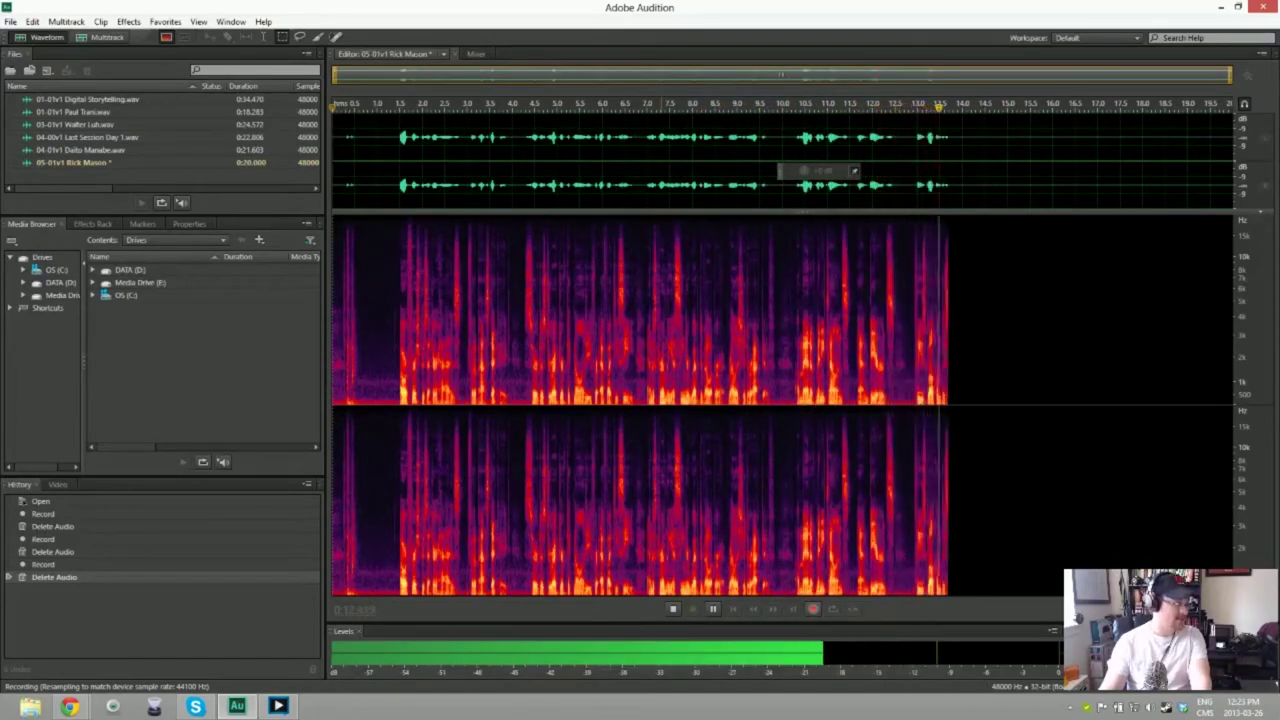
{"action": "key", "text": "space"}
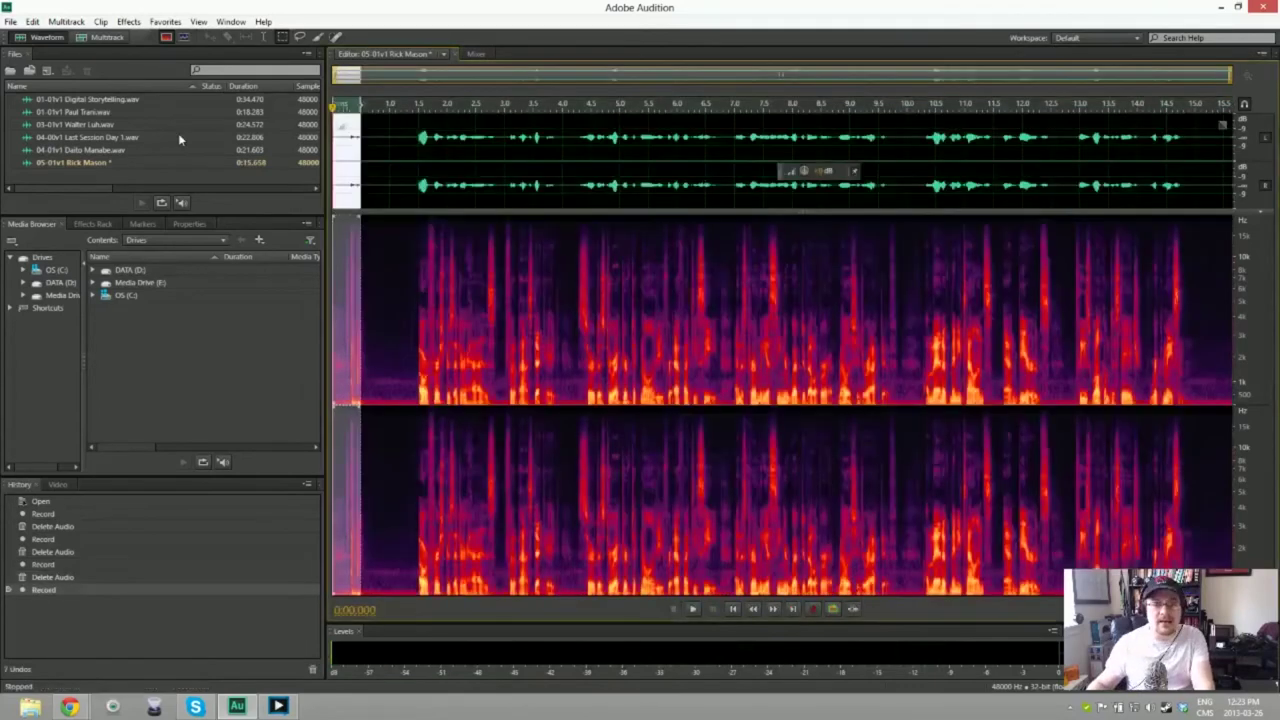
Step: Trim the lead-in, noise-reduce the take using its 0.9 s opening silence, and listen back
{"action": "key", "text": "Delete"}
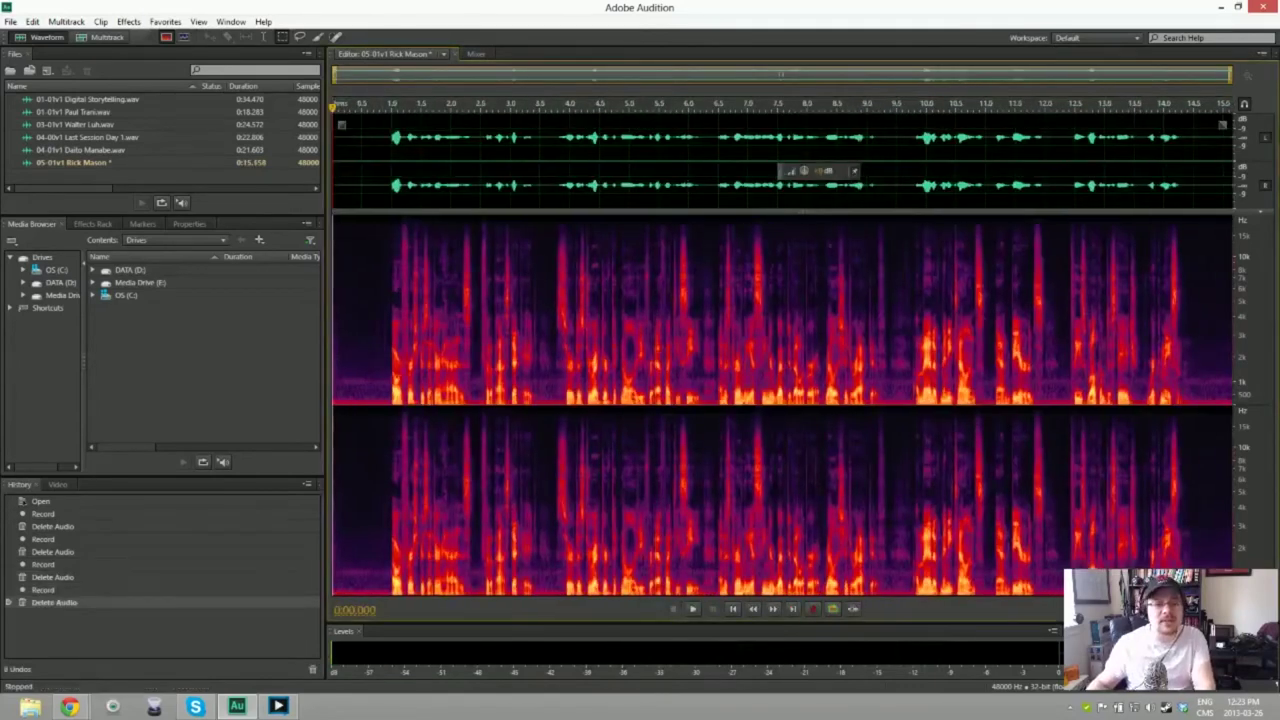
{"action": "left_click_drag", "start_coordinate": [335, 140], "coordinate": [386, 136]}
{"action": "key", "text": "shift+p"}
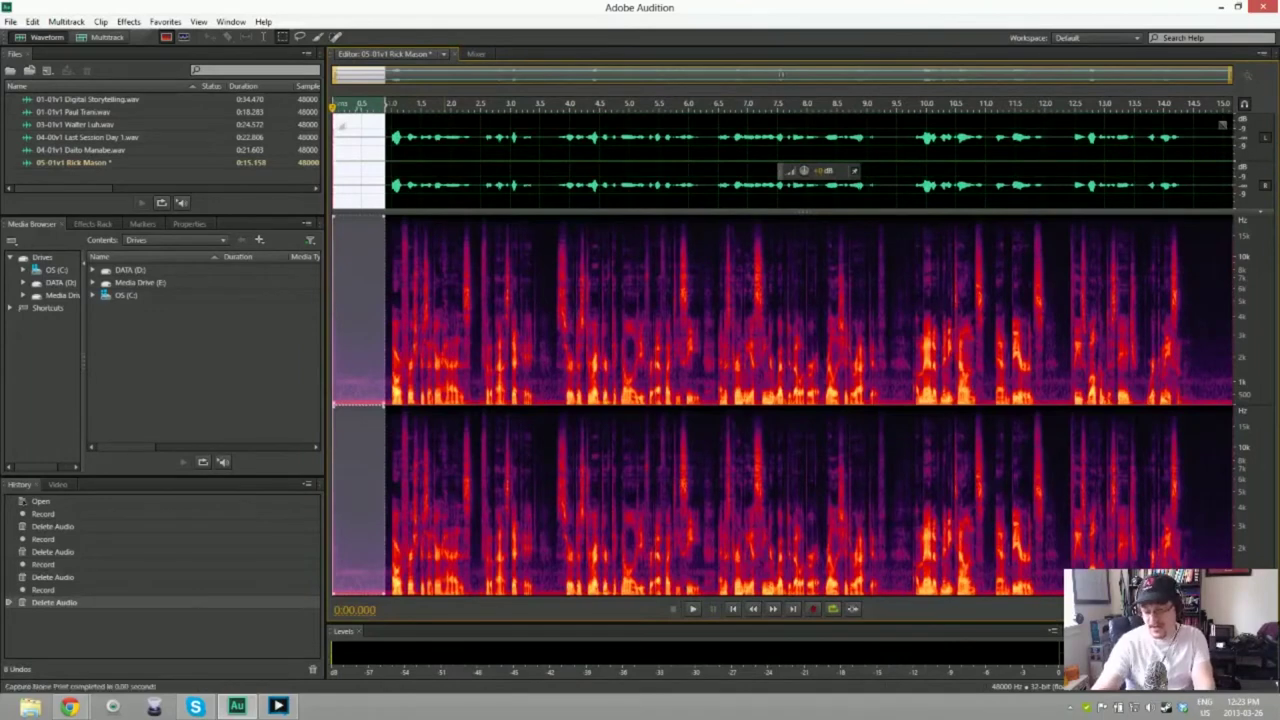
{"action": "key", "text": "ctrl+a"}
{"action": "key", "text": "ctrl+shift+p"}
{"action": "key", "text": "Return"}
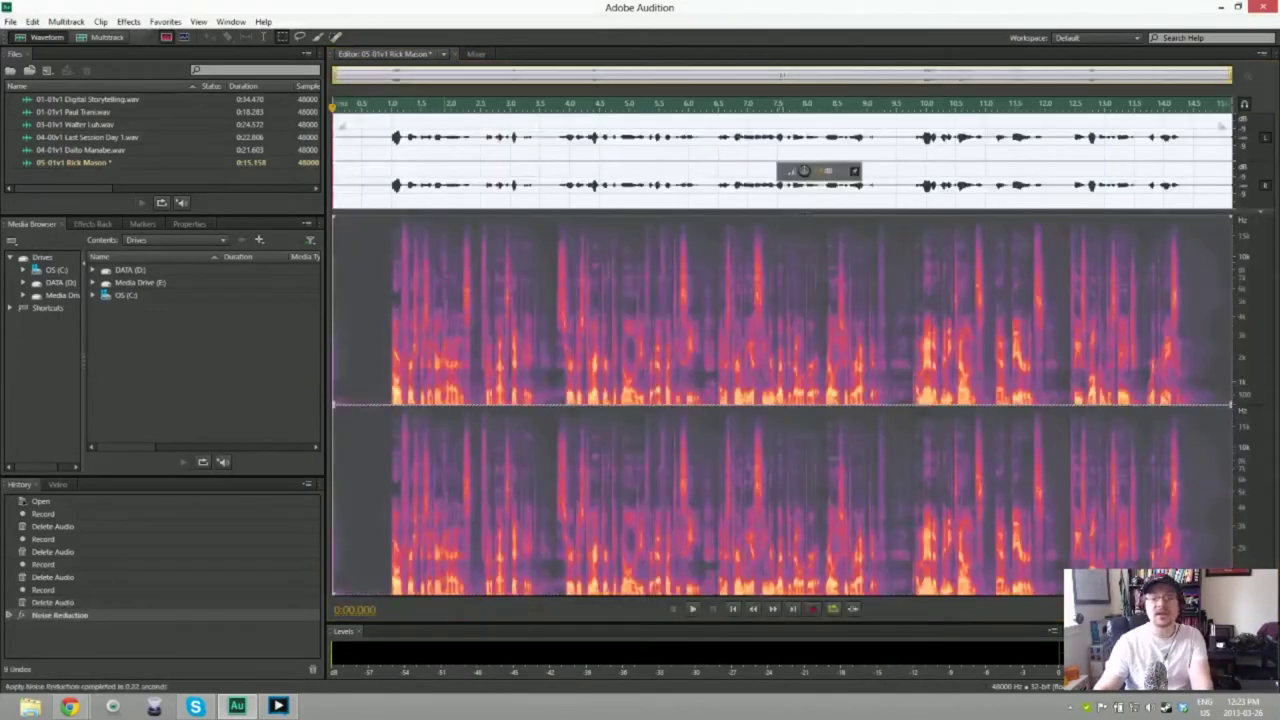
{"action": "key", "text": "space"}
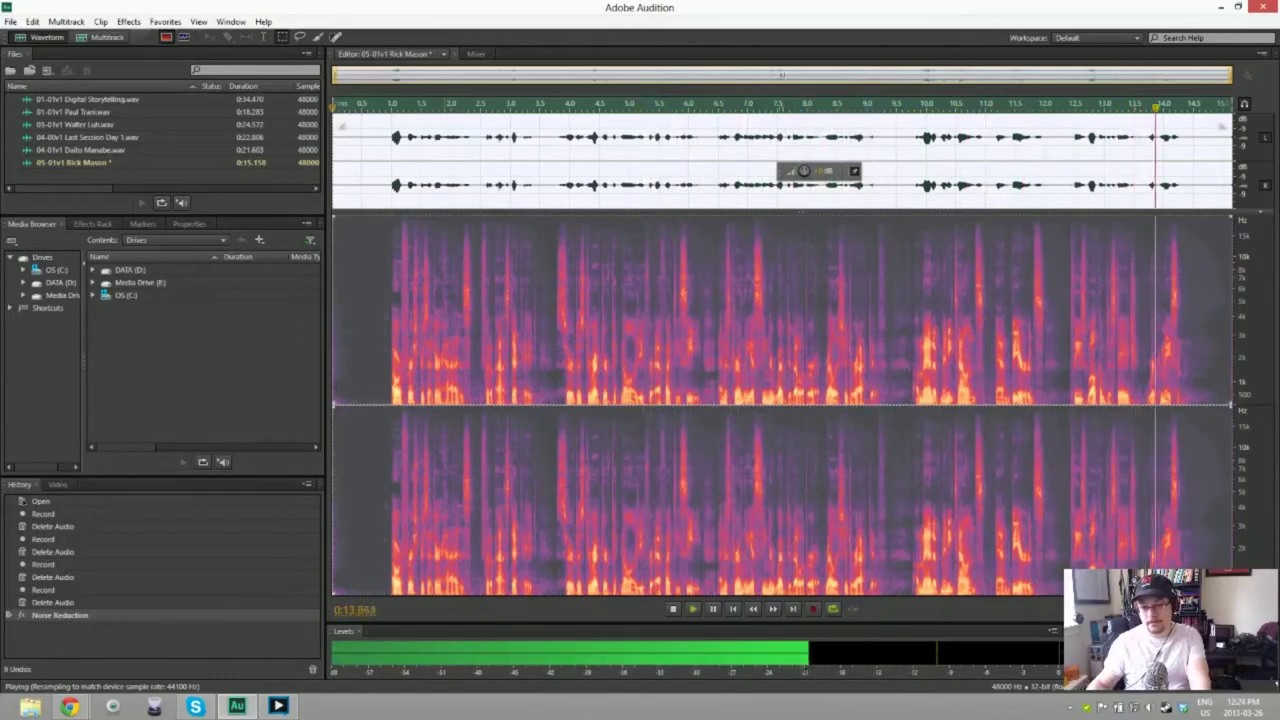
{"action": "key", "text": "space"}
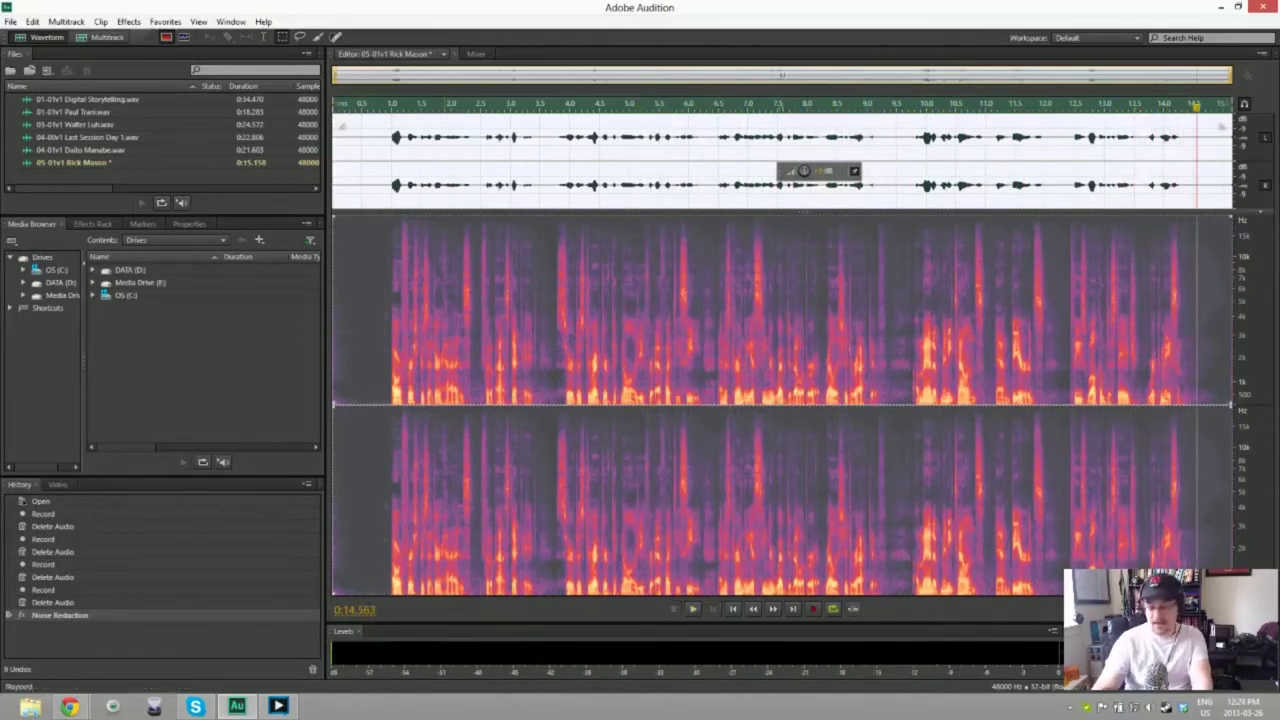
Step: Save the cleaned 05-01v1 take as a WAV file
{"action": "key", "text": "ctrl+shift+s"}
{"action": "key", "text": "Return"}
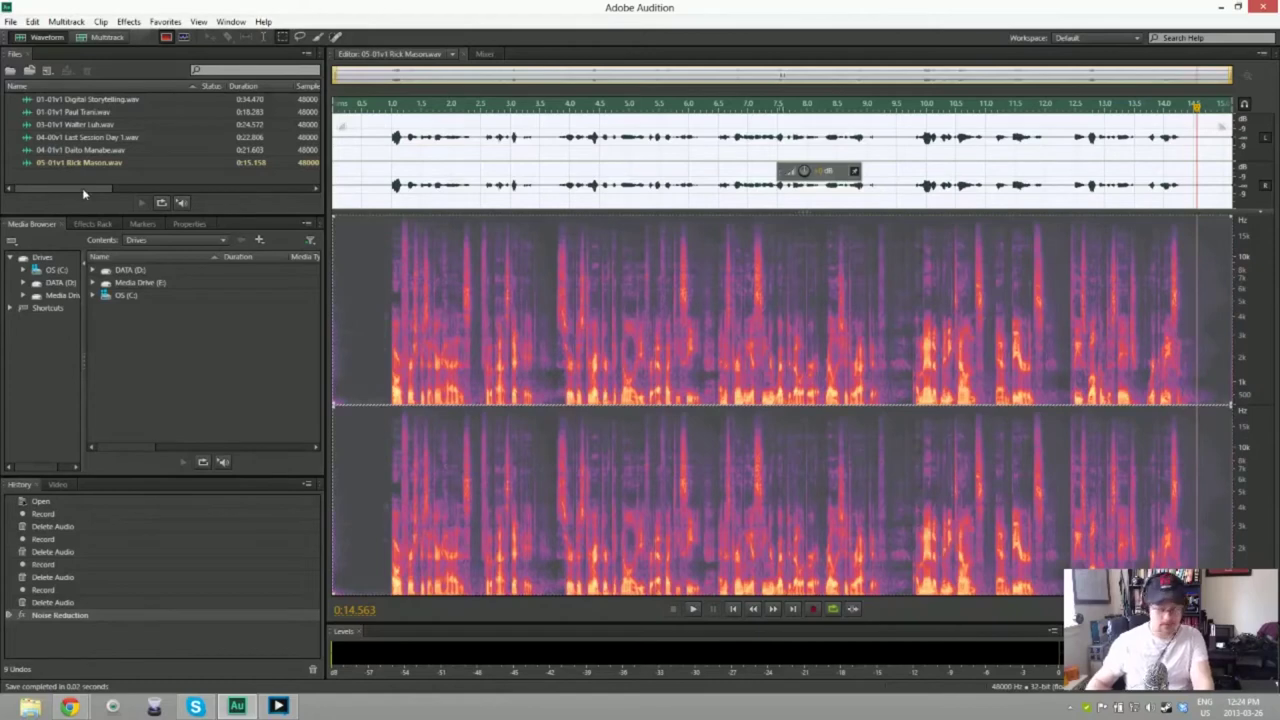
{"action": "key", "text": "ctrl+shift+n"}
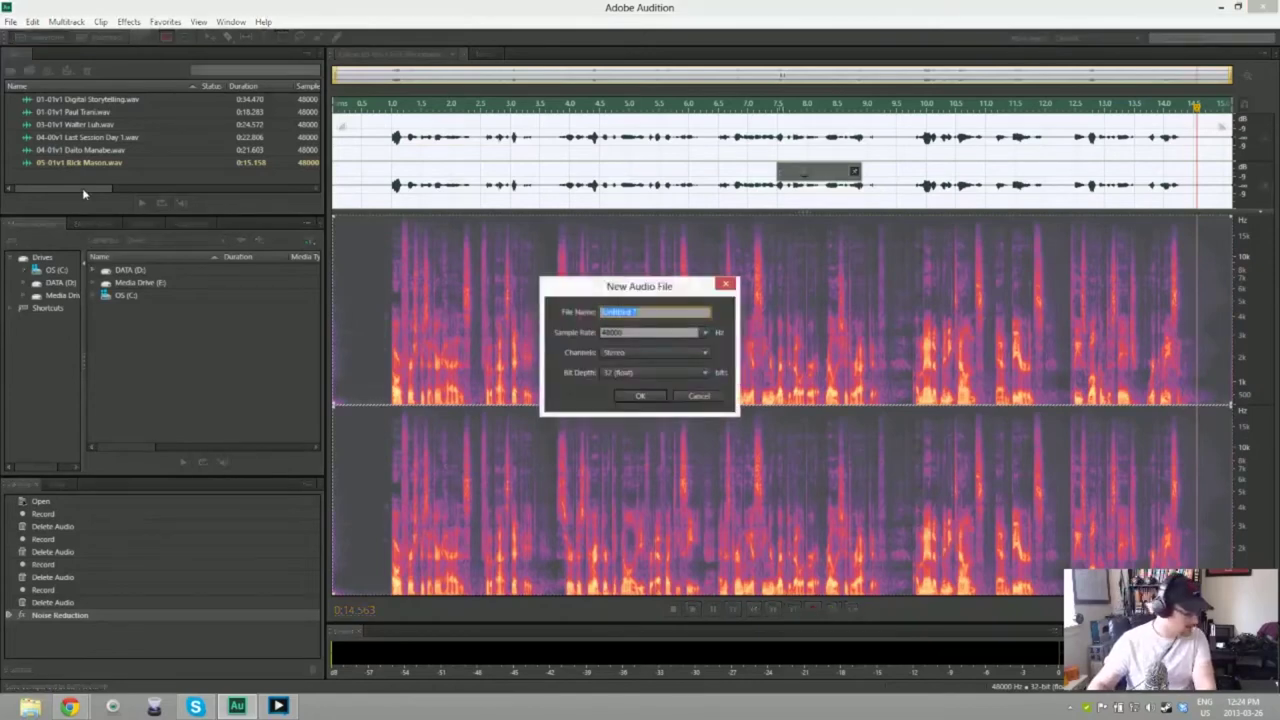
Step: Name the new 48000 Hz stereo, 32-bit float audio file 06-01v1
{"action": "type", "text": "06-01v1 Pol Fla"}
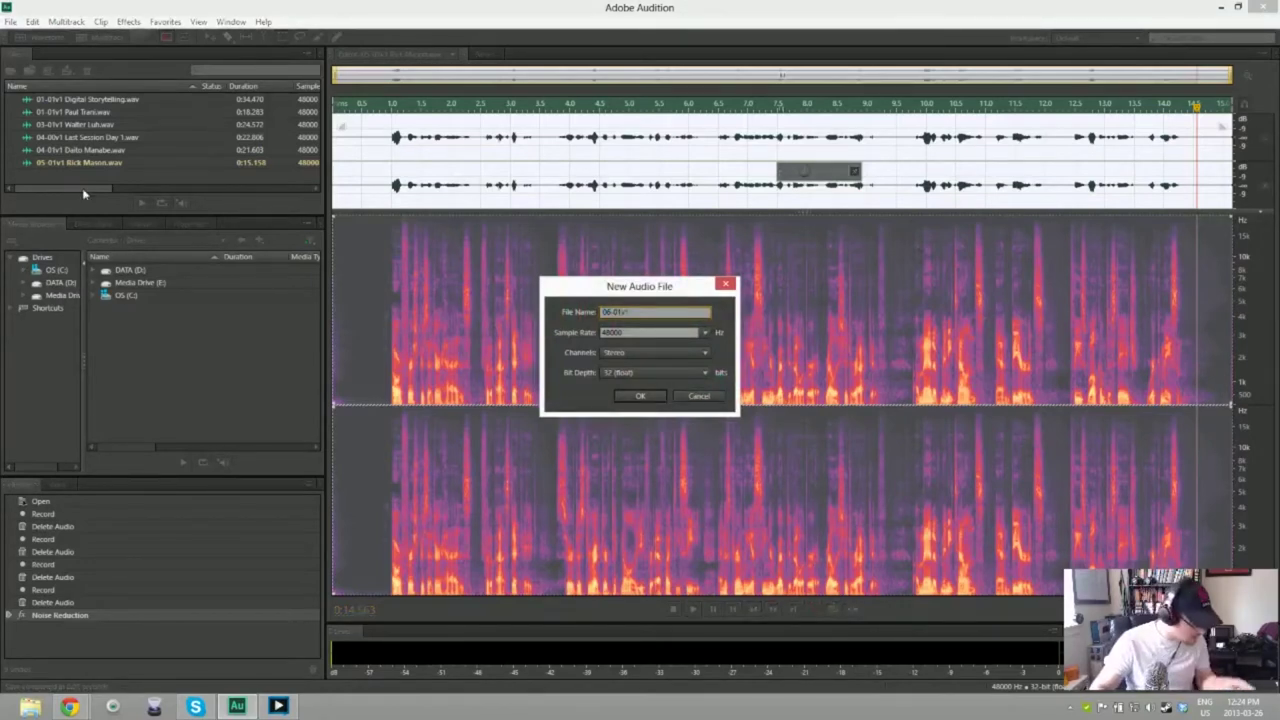
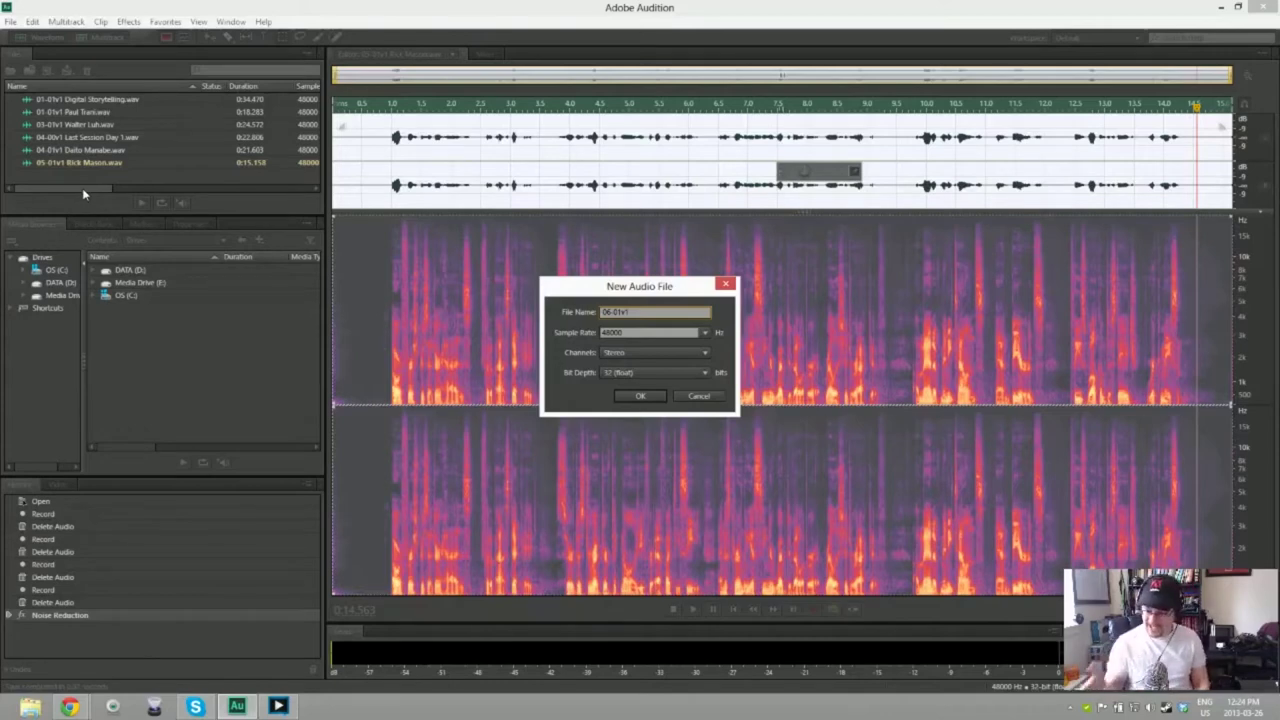
Step: Complete the file name 06-01v1 with the speaker's name and create the 48000 Hz stereo 32-bit file
{"action": "type", "text": "Pau"}
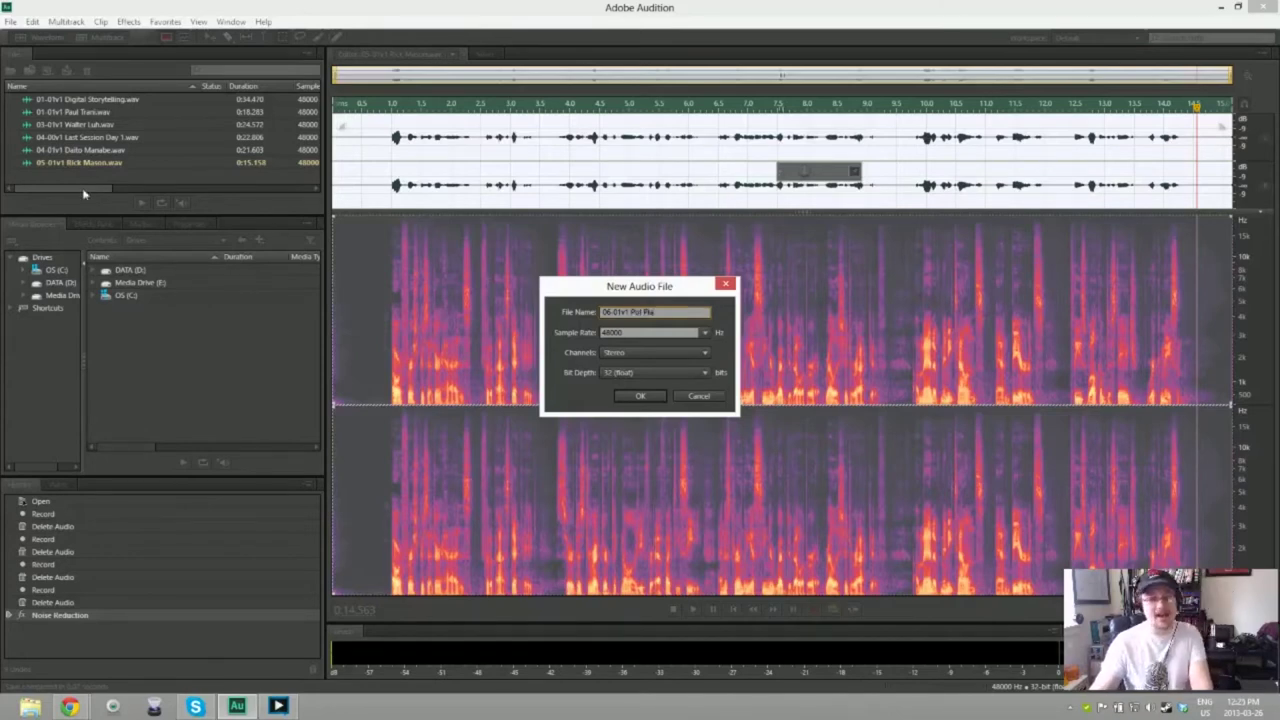
{"action": "key", "text": "Return"}
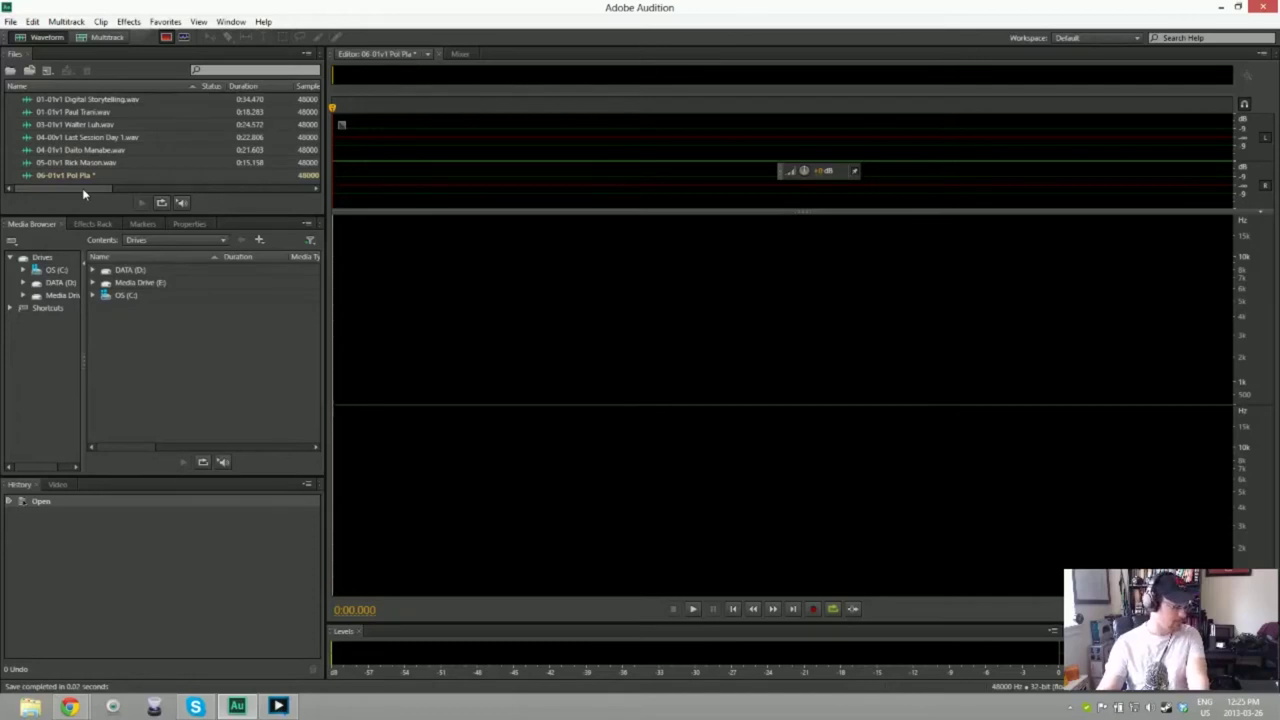
{"action": "key", "text": "shift+space"}
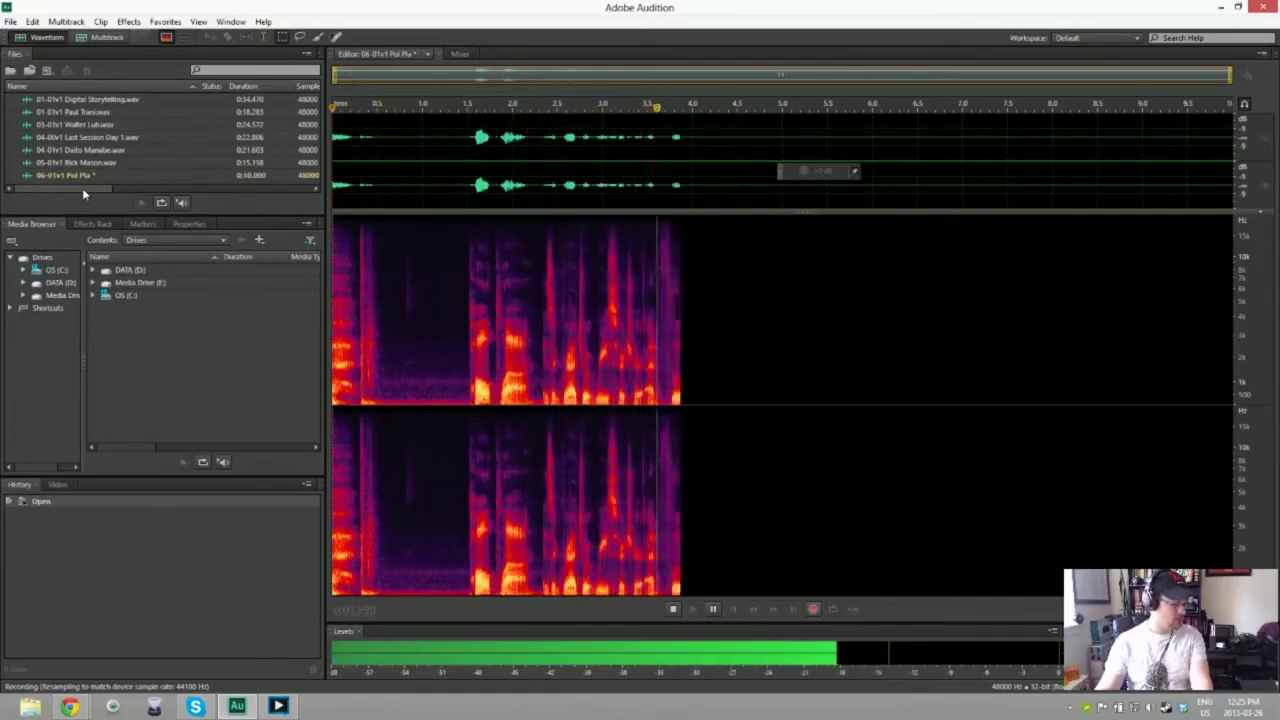
{"action": "key", "text": "space"}
{"action": "key", "text": "ctrl+a"}
{"action": "key", "text": "Delete"}
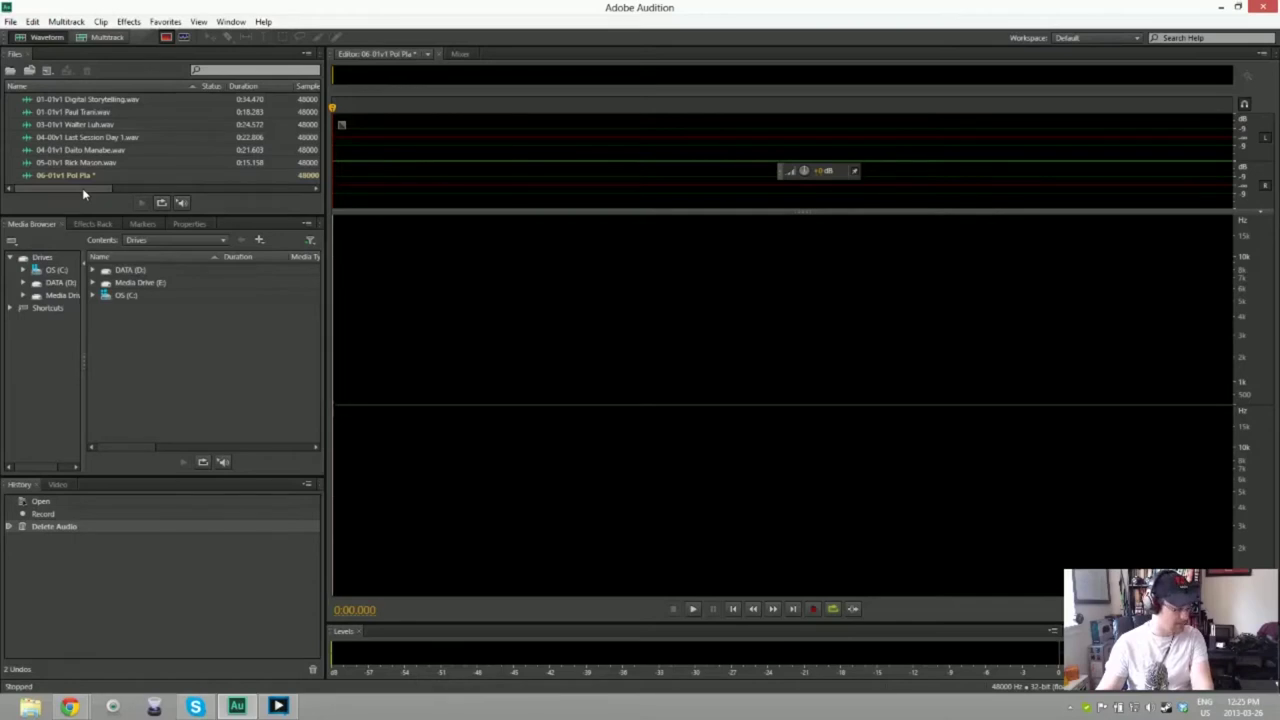
{"action": "key", "text": "shift+space"}
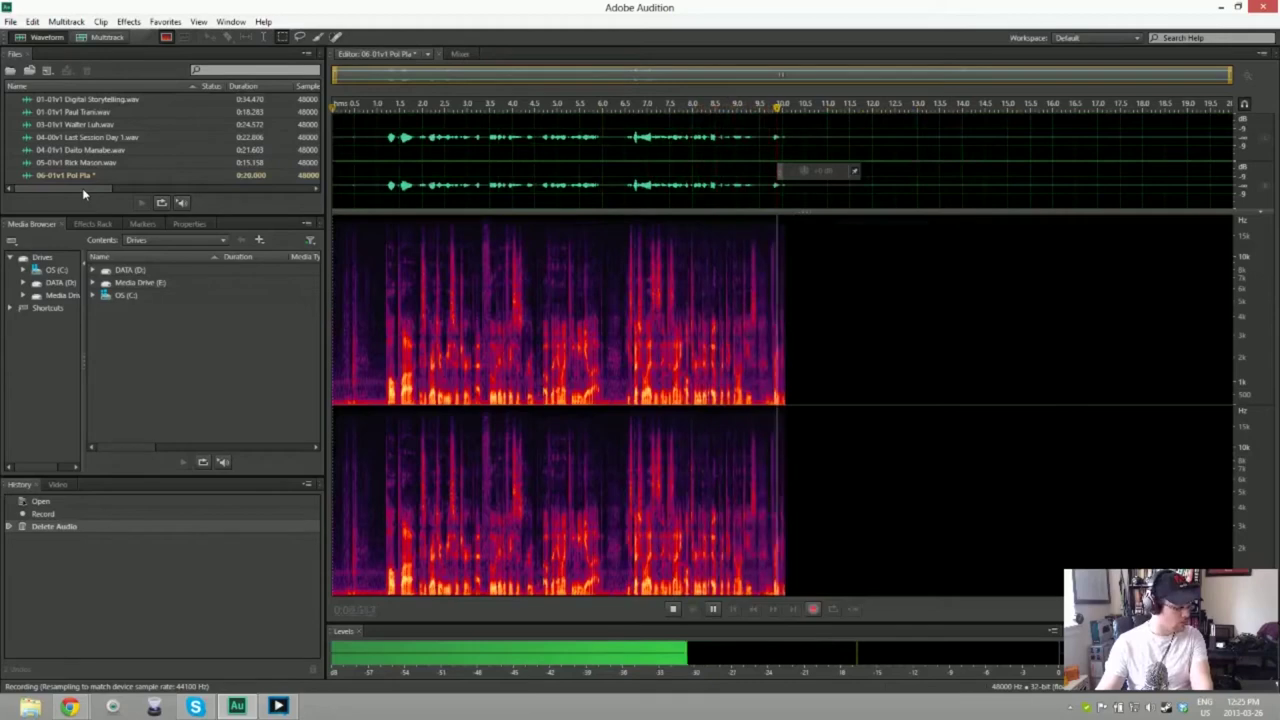
{"action": "key", "text": "space"}
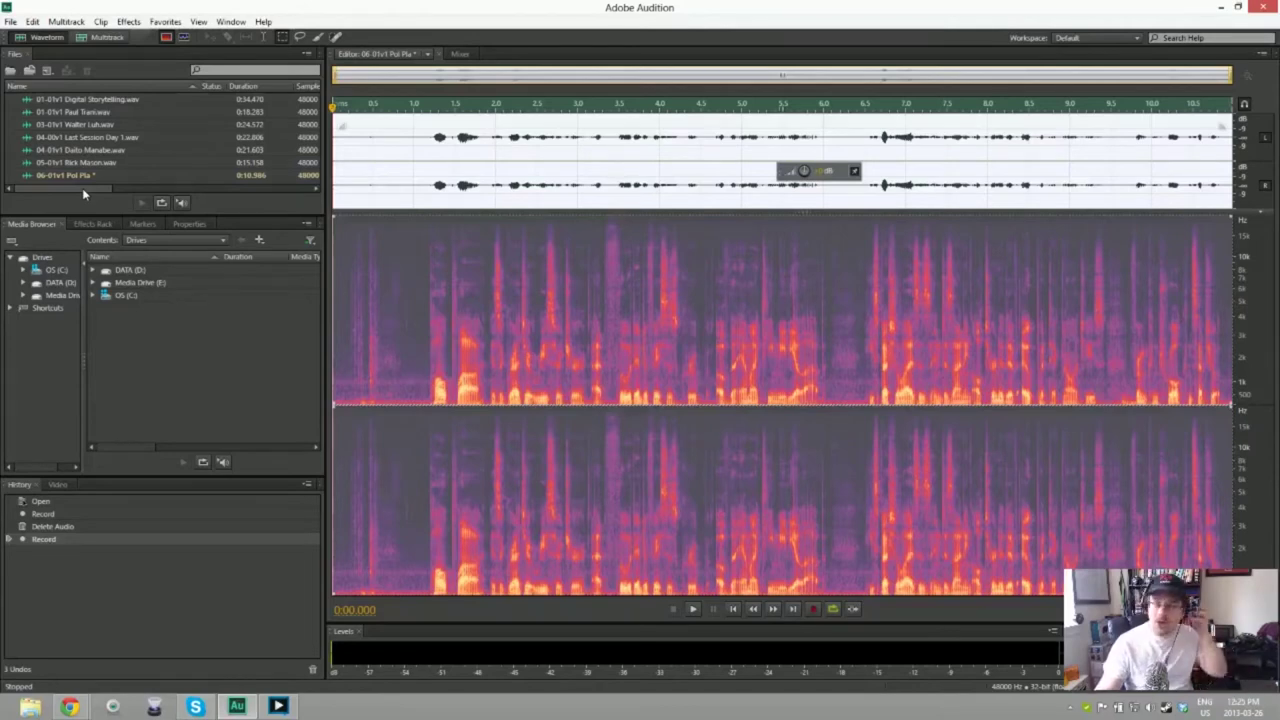
{"action": "key", "text": "Delete"}
{"action": "key", "text": "shift+space"}
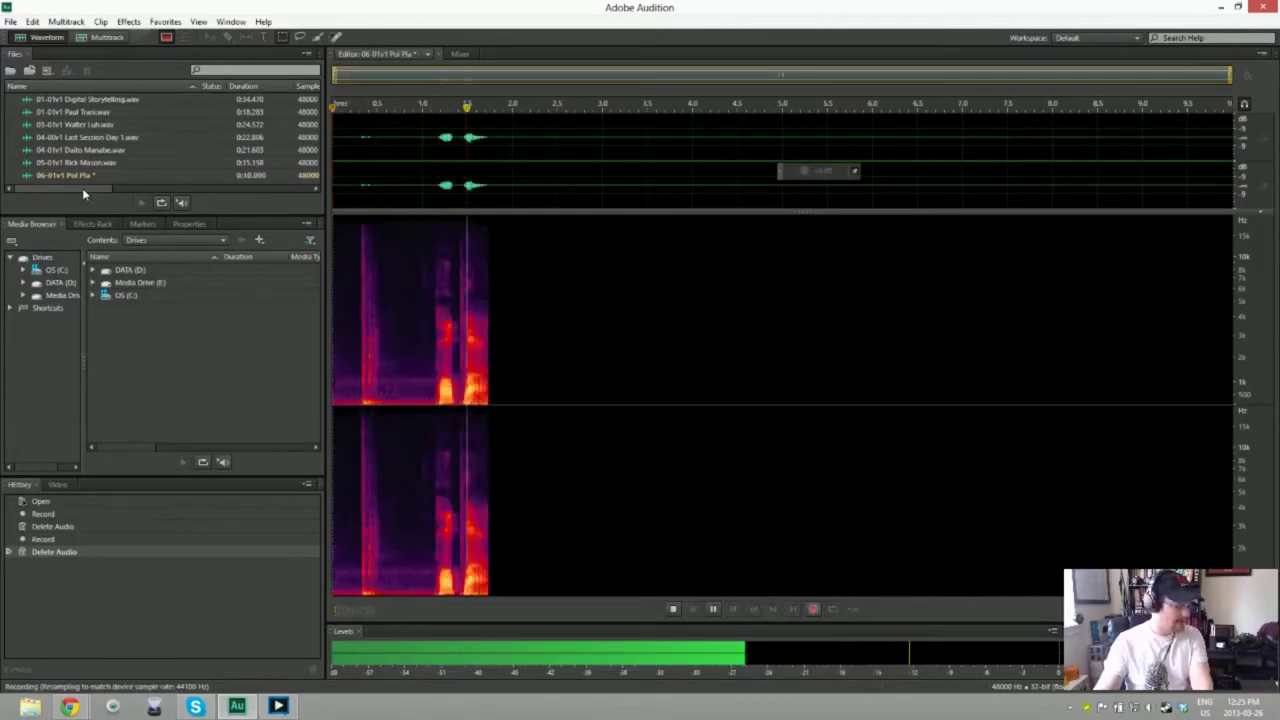
{"action": "key", "text": "space"}
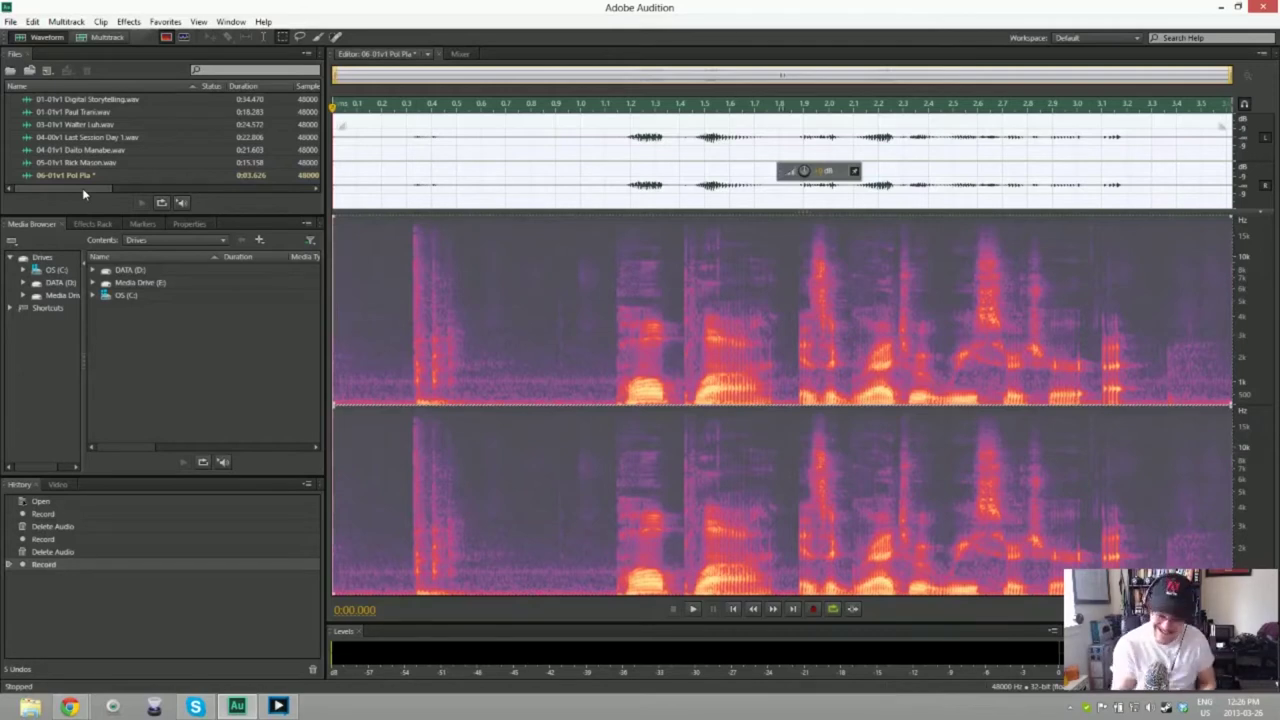
{"action": "key", "text": "Delete"}
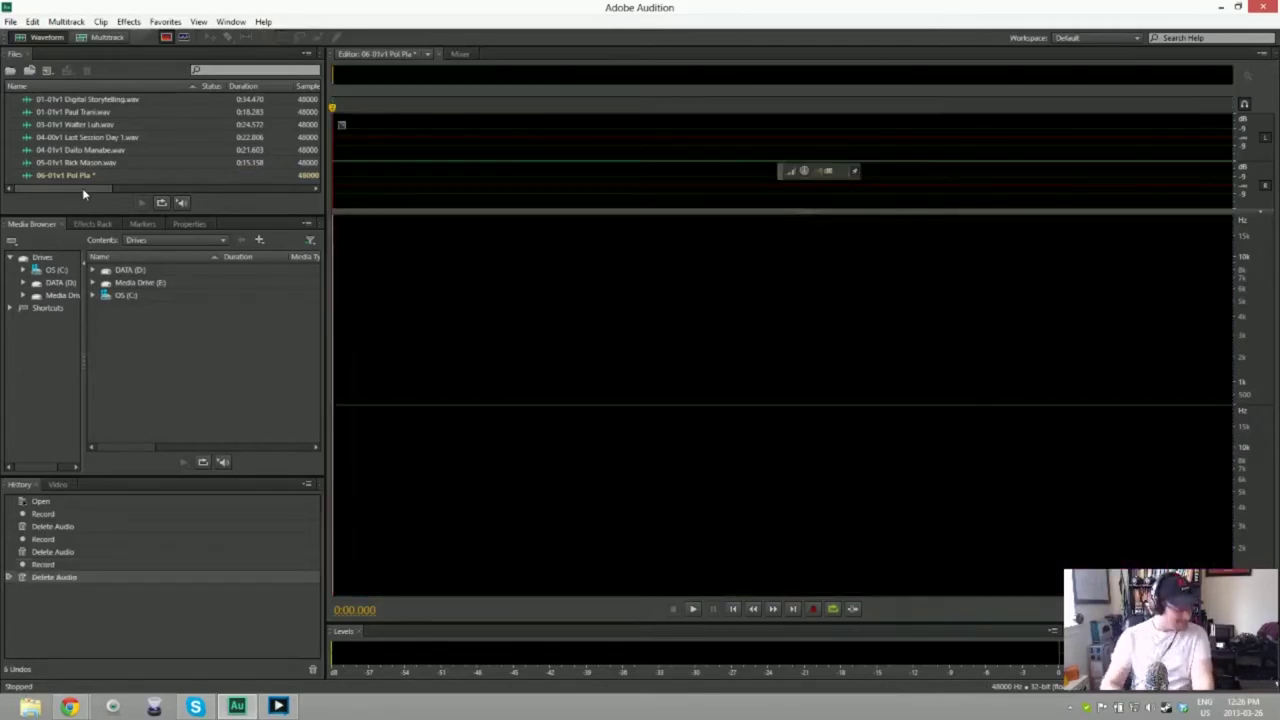
{"action": "key", "text": "shift+space"}
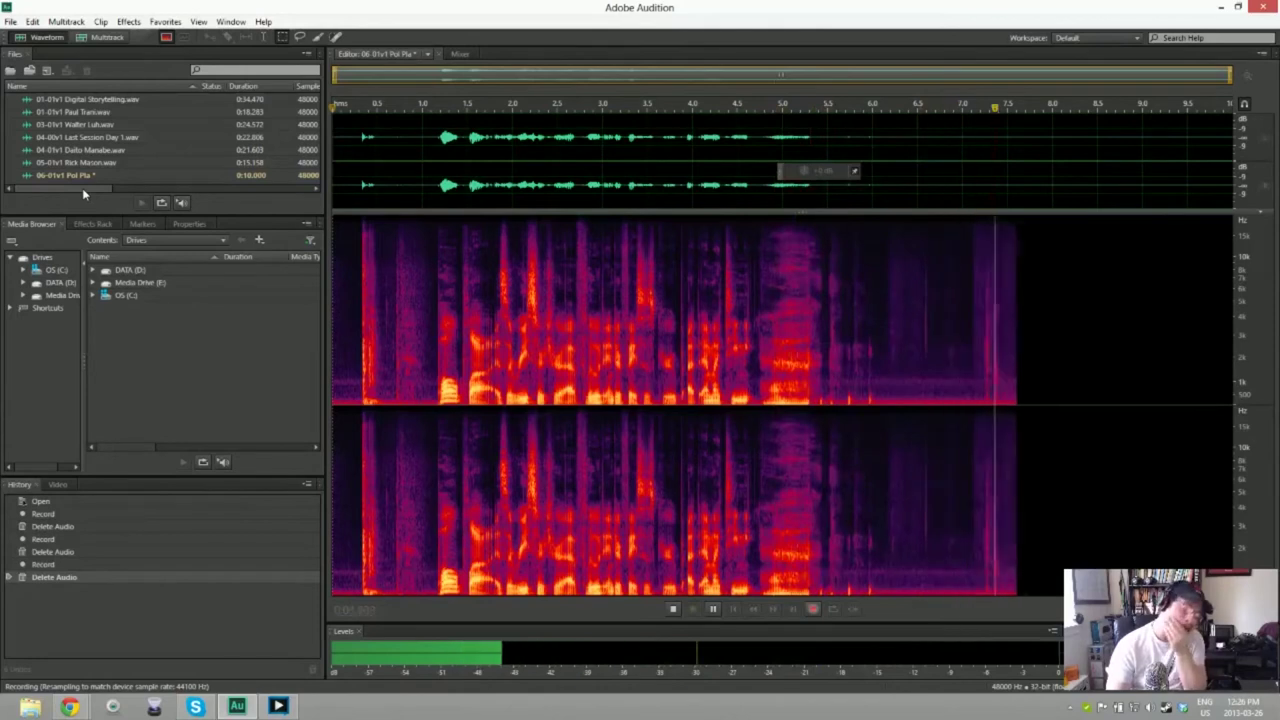
{"action": "key", "text": "alt+space"}
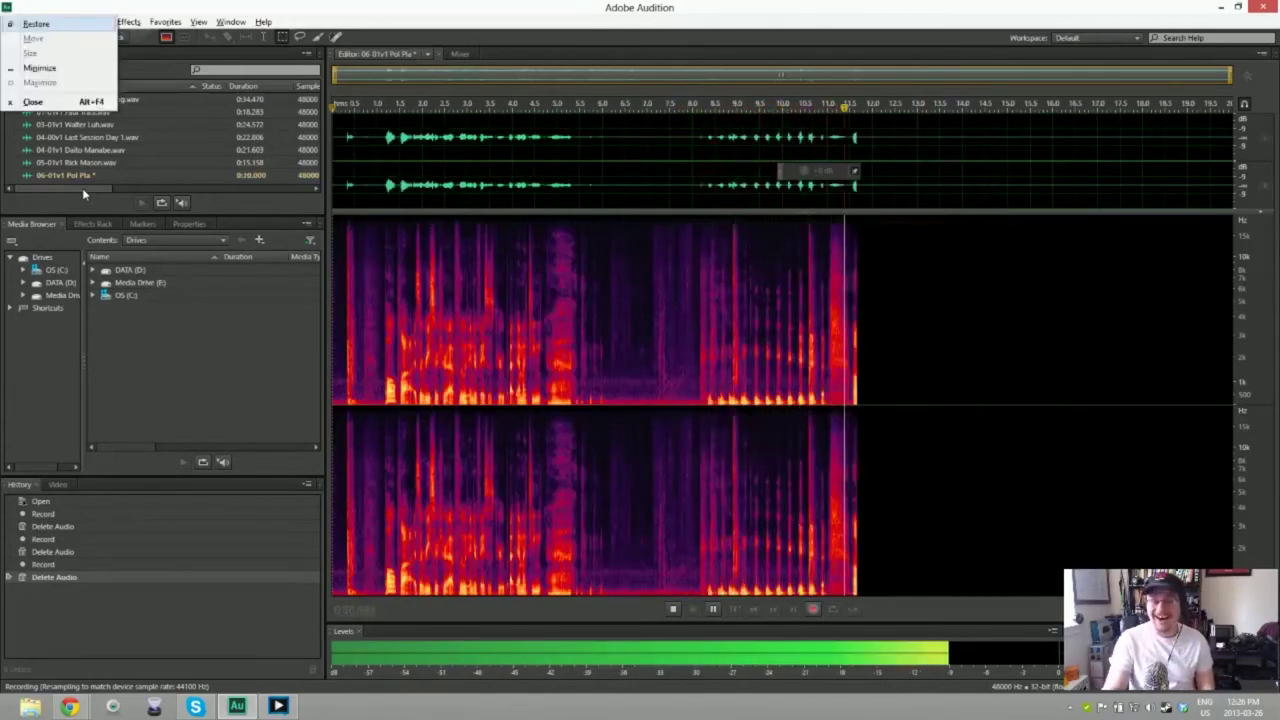
{"action": "key", "text": "Escape"}
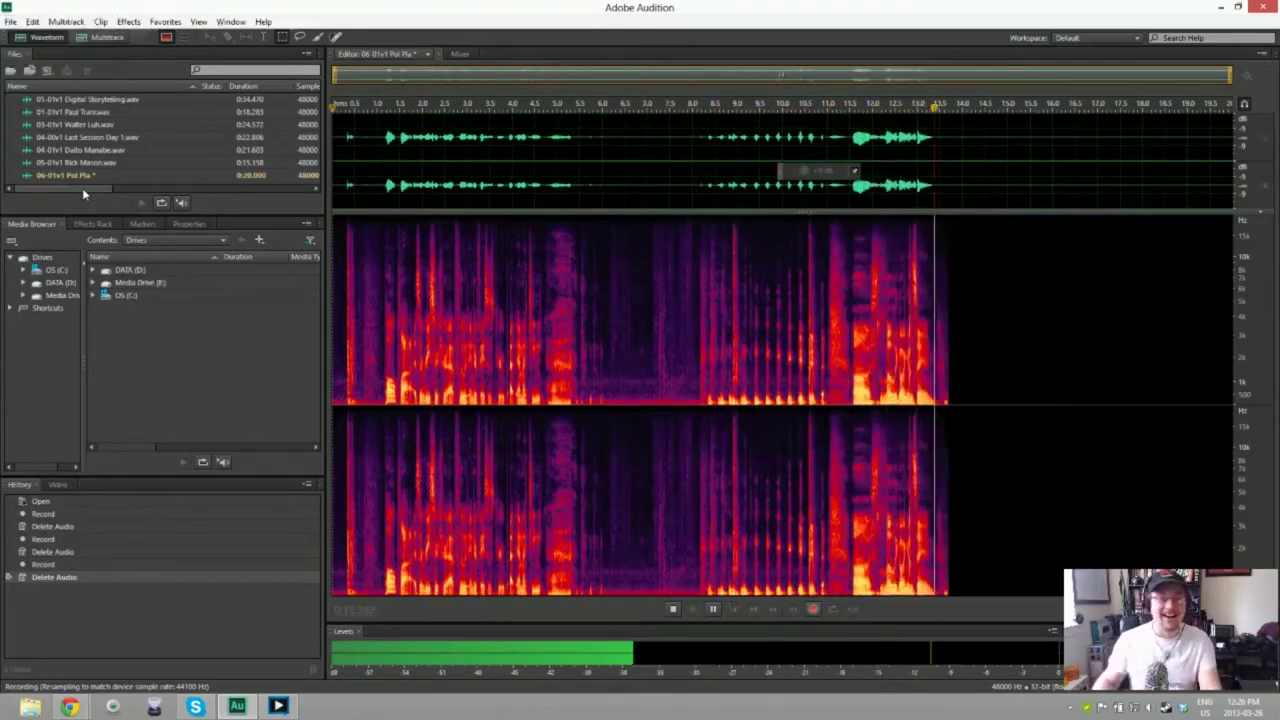
{"action": "key", "text": "space"}
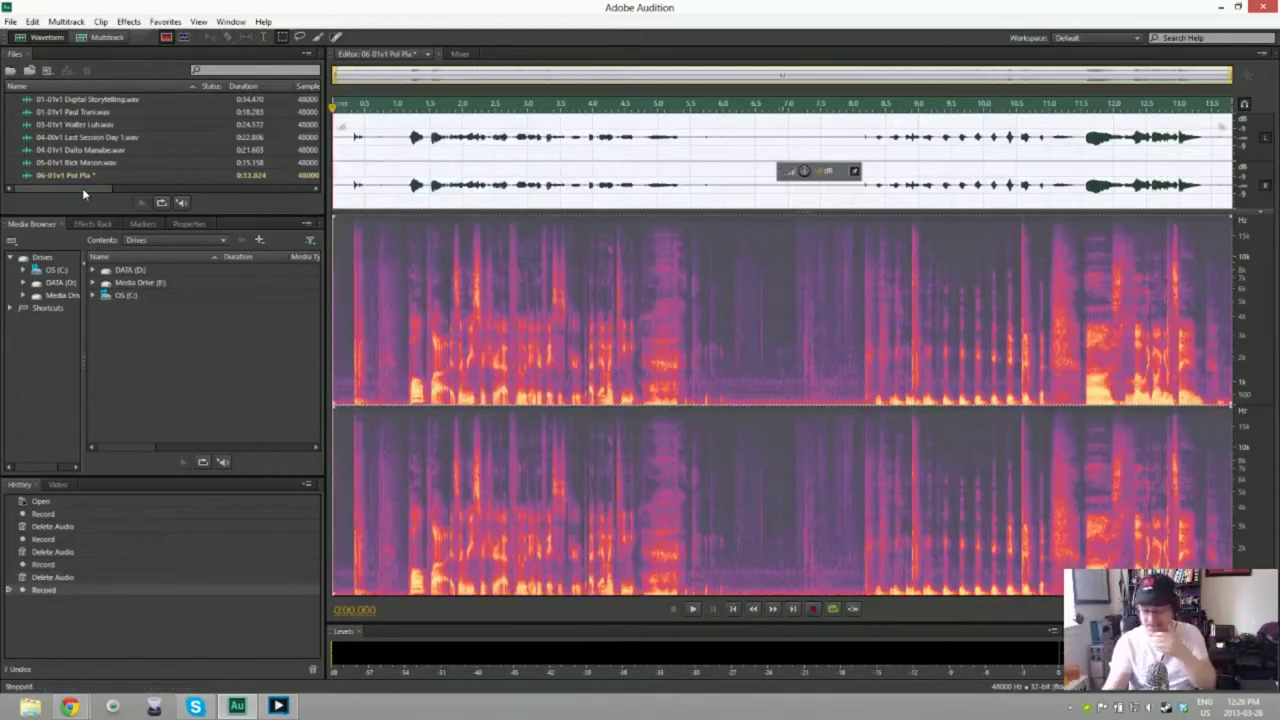
{"action": "key", "text": "Delete"}
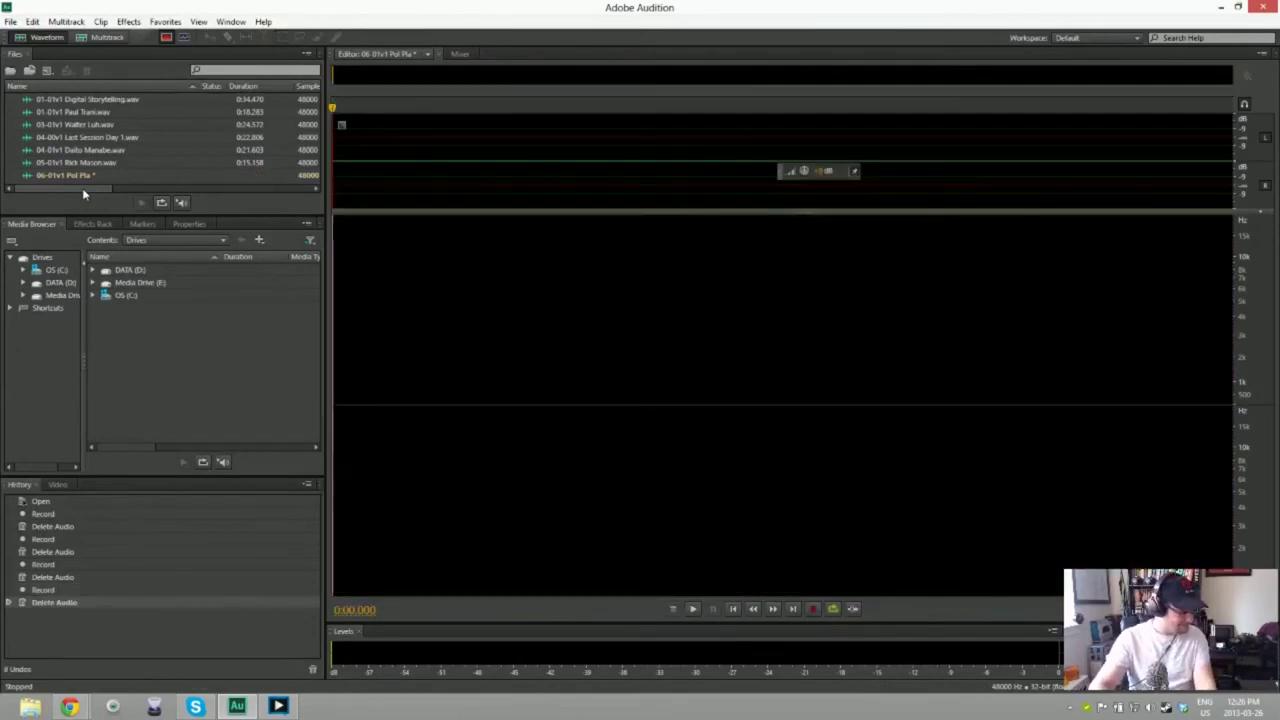
{"action": "key", "text": "shift+space"}
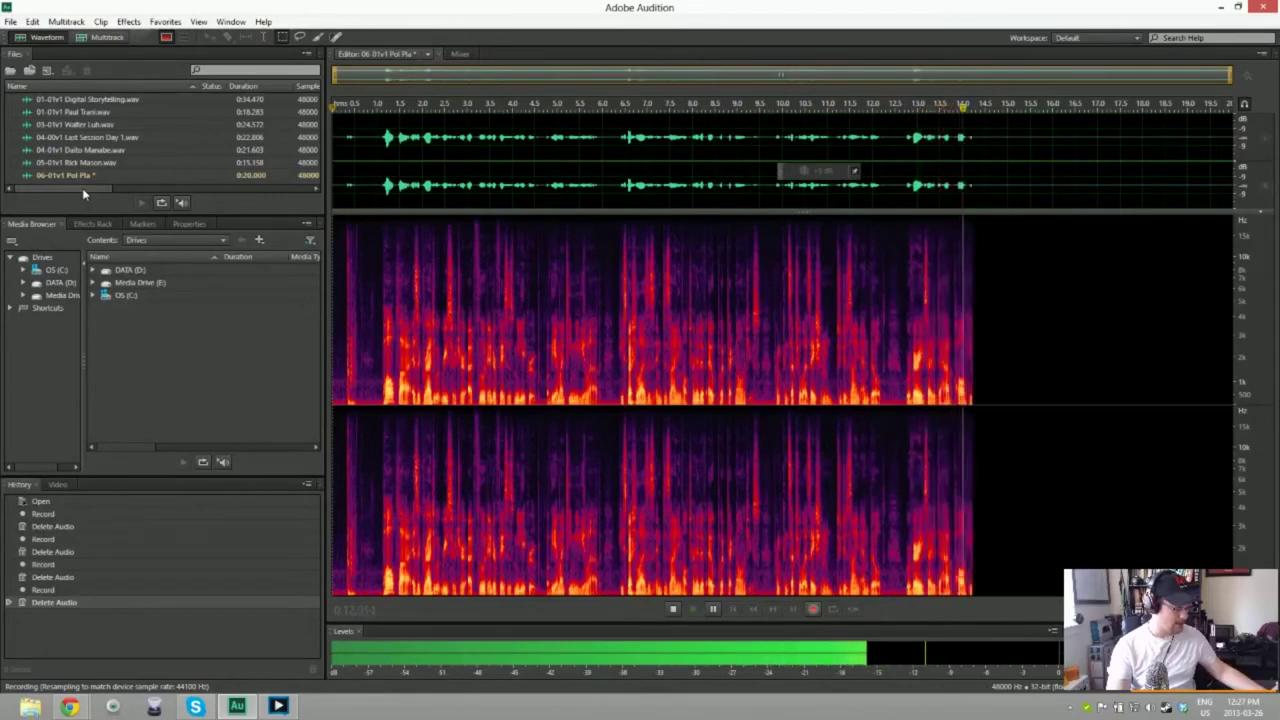
{"action": "key", "text": "space"}
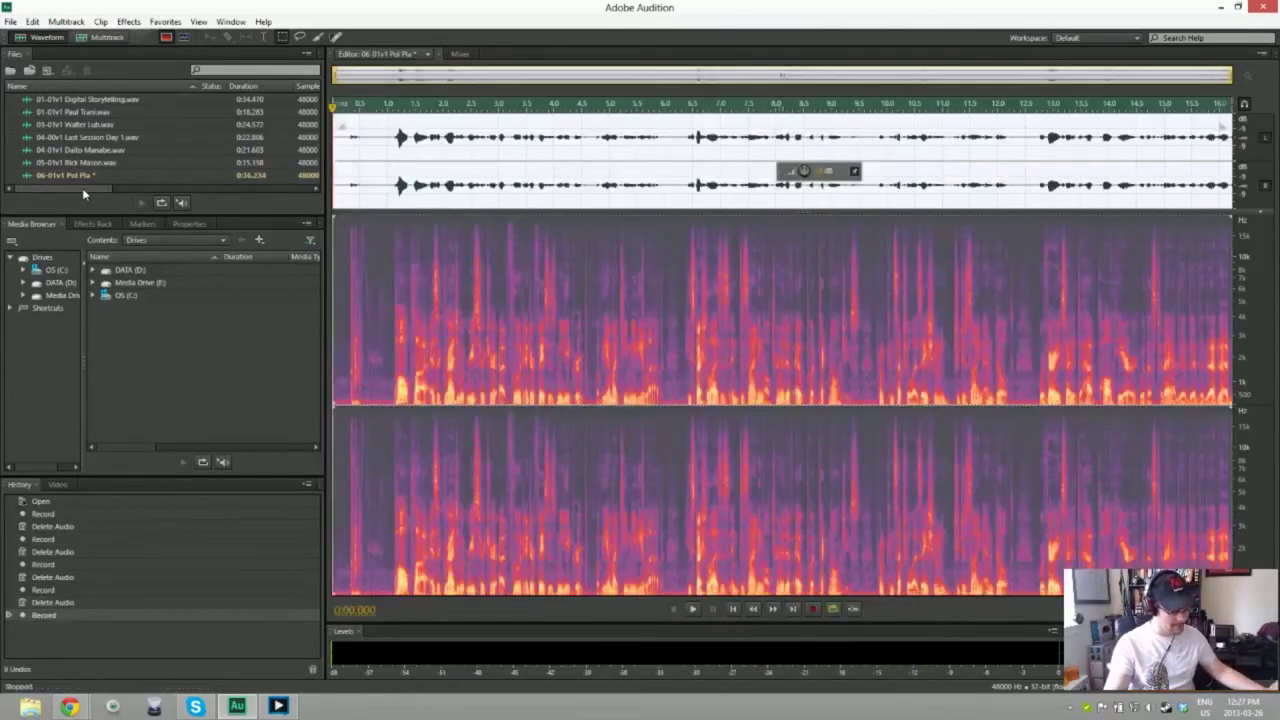
{"action": "key", "text": "ctrl+a"}
{"action": "key", "text": "Delete"}
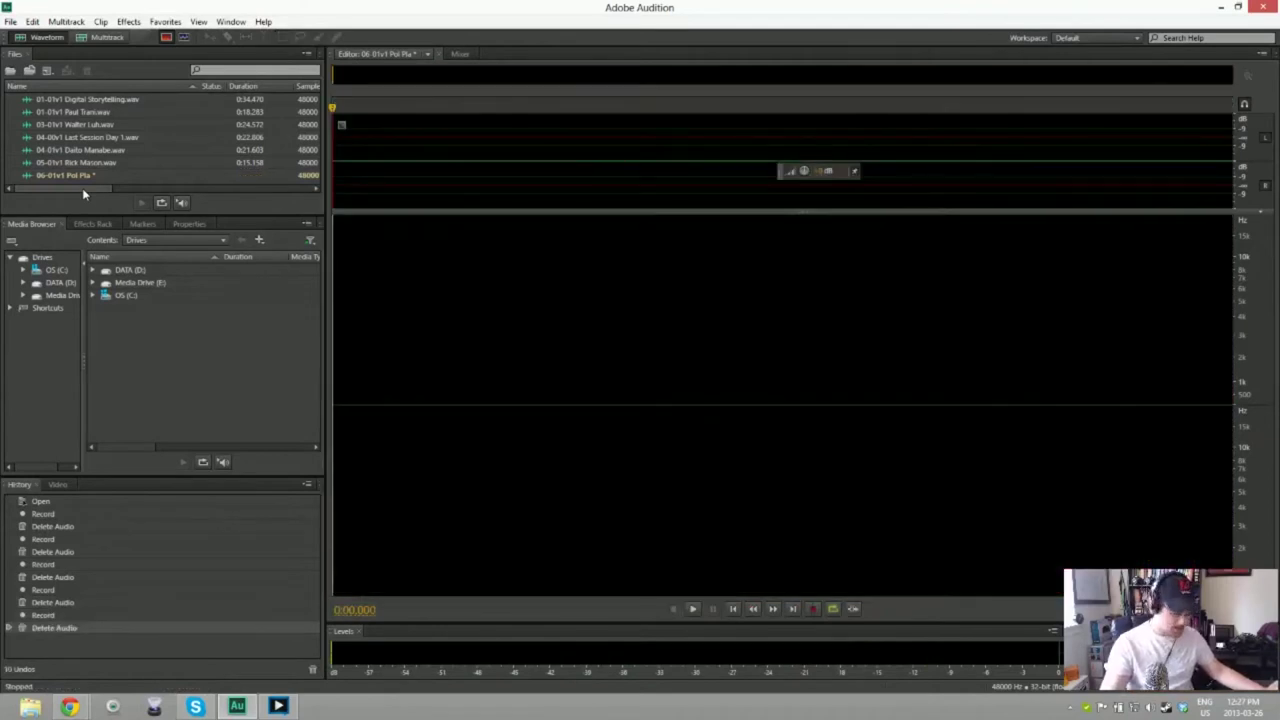
Step: Record two trial takes and delete each one, leaving the file empty
{"action": "key", "text": "shift+space"}
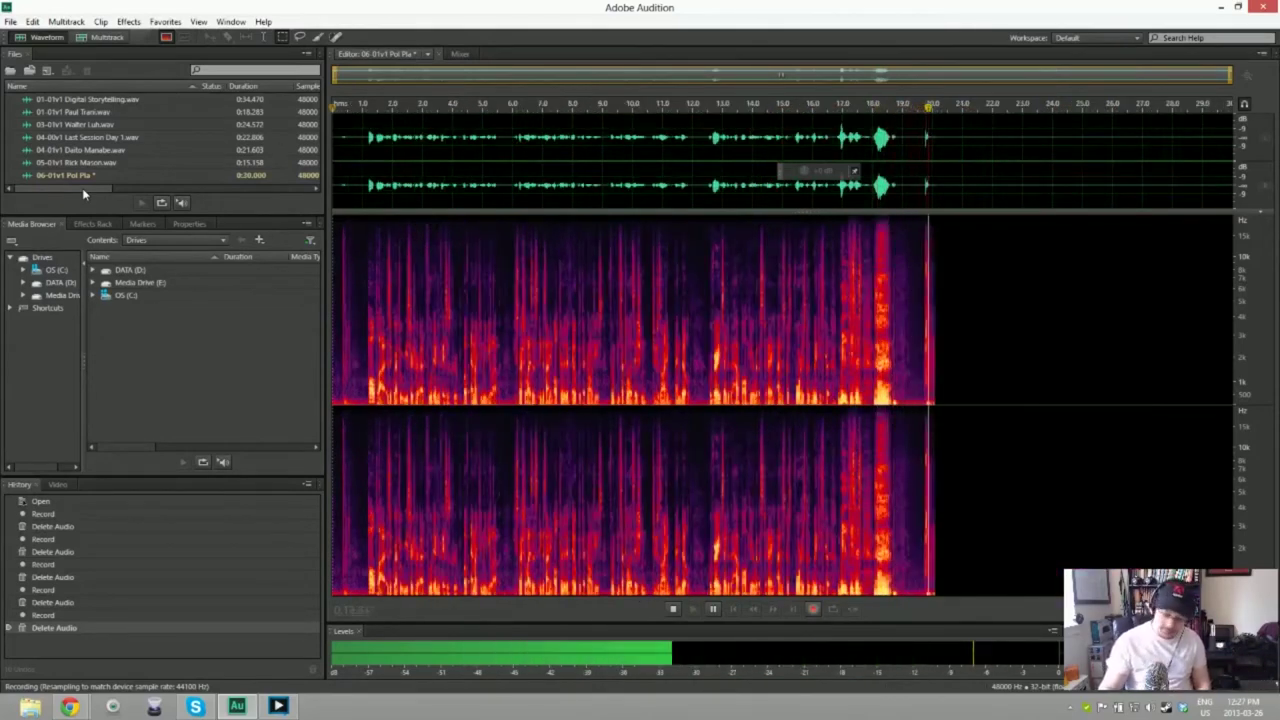
{"action": "key", "text": "space"}
{"action": "key", "text": "ctrl+a"}
{"action": "key", "text": "Delete"}
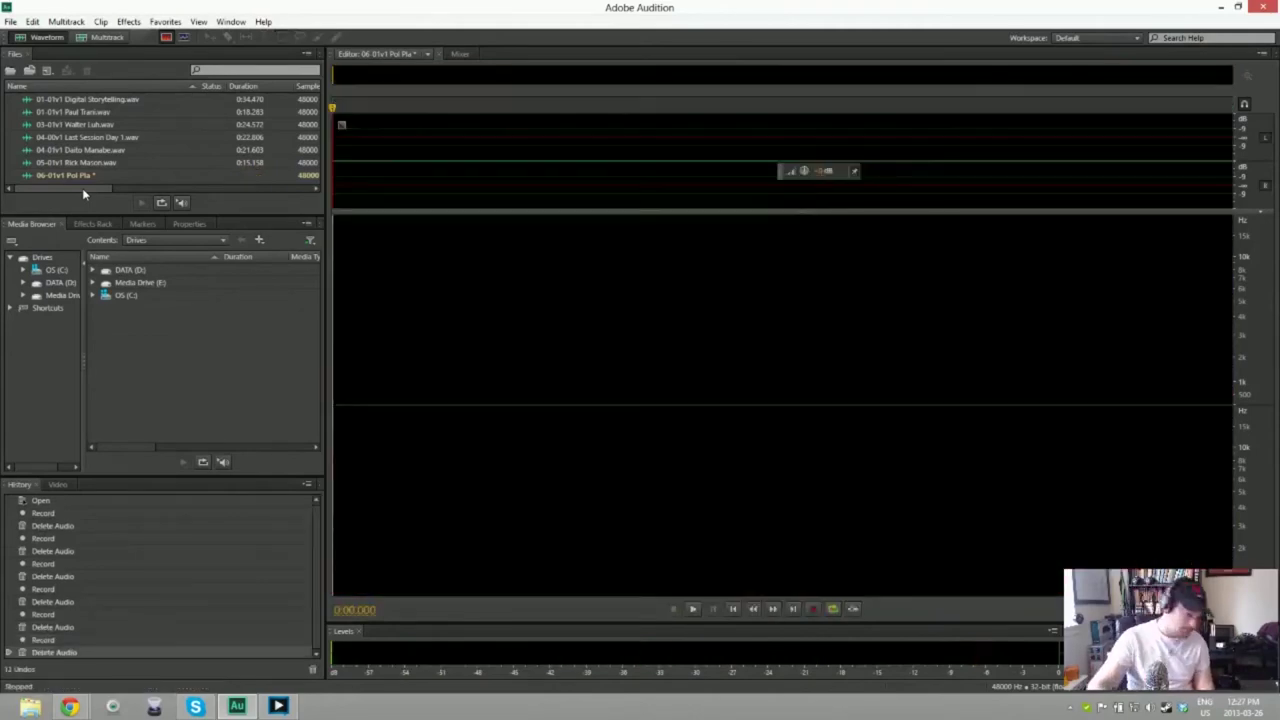
{"action": "key", "text": "shift+space"}
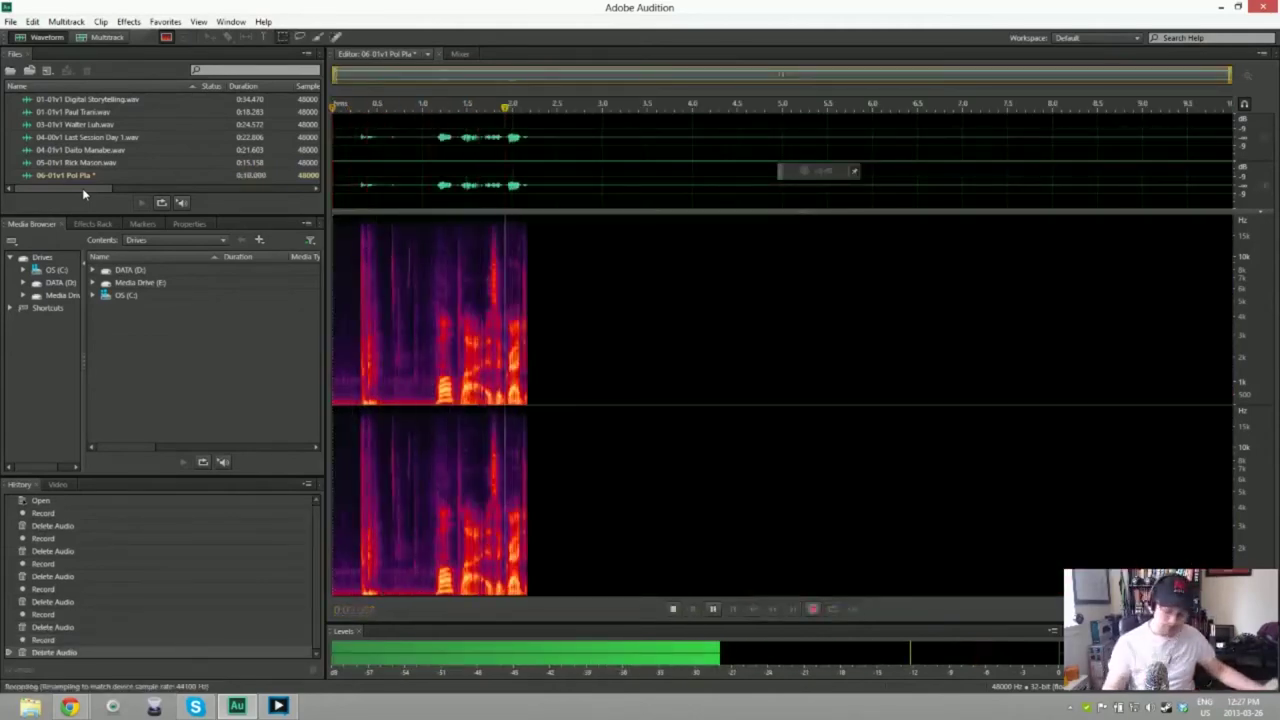
{"action": "key", "text": "space"}
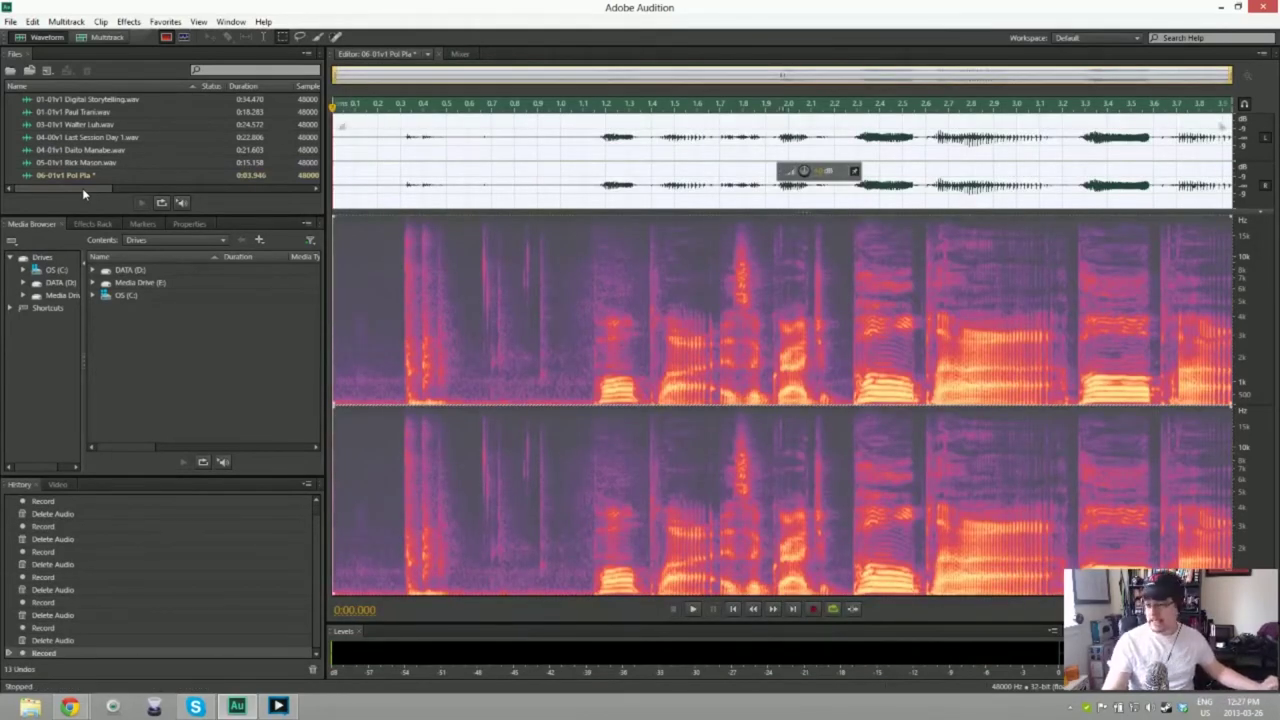
{"action": "key", "text": "space"}
{"action": "key", "text": "space"}
{"action": "key", "text": "ctrl+a"}
{"action": "key", "text": "Delete"}
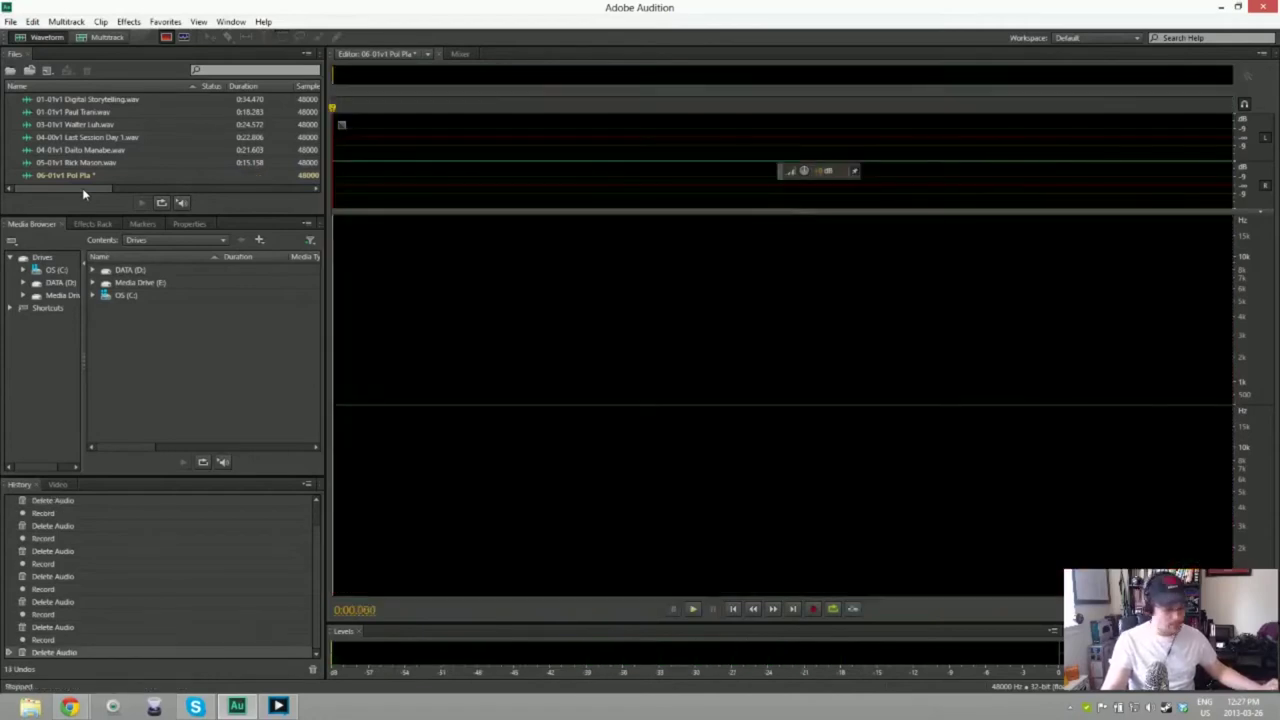
Step: Record the full 22.5-second voice take and delete a short unwanted piece
{"action": "key", "text": "shift+space"}
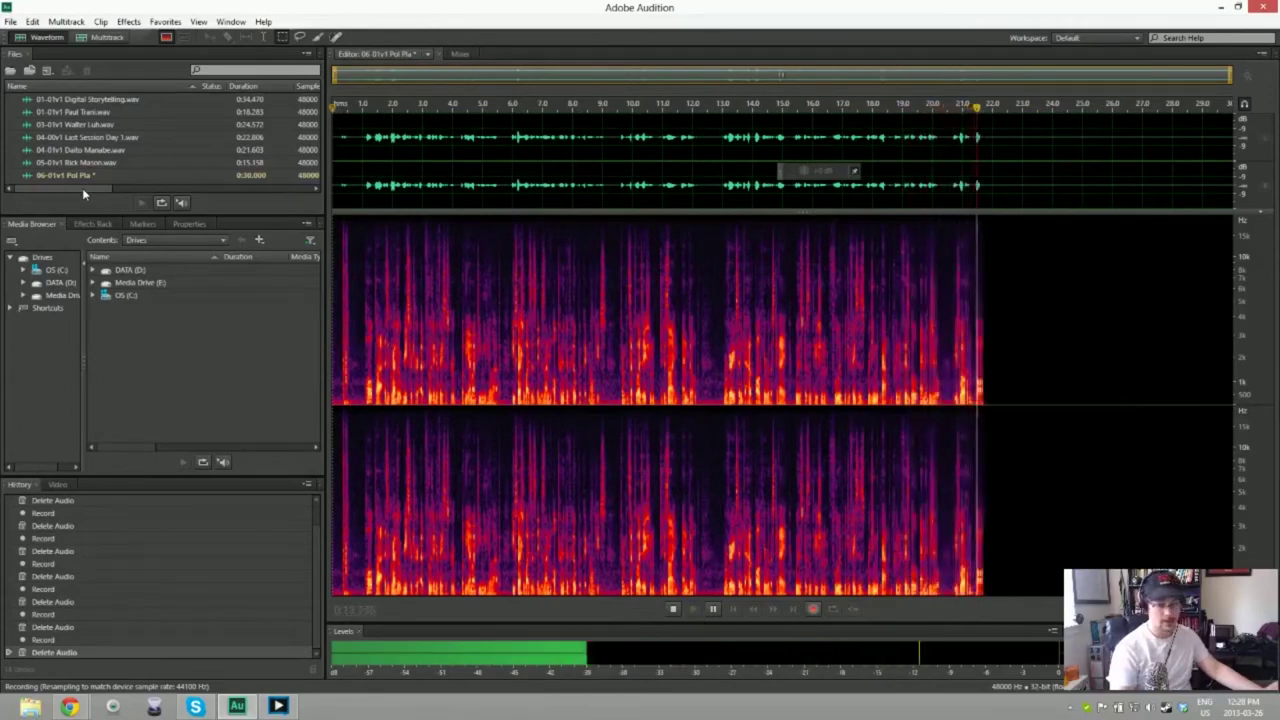
{"action": "key", "text": "space"}
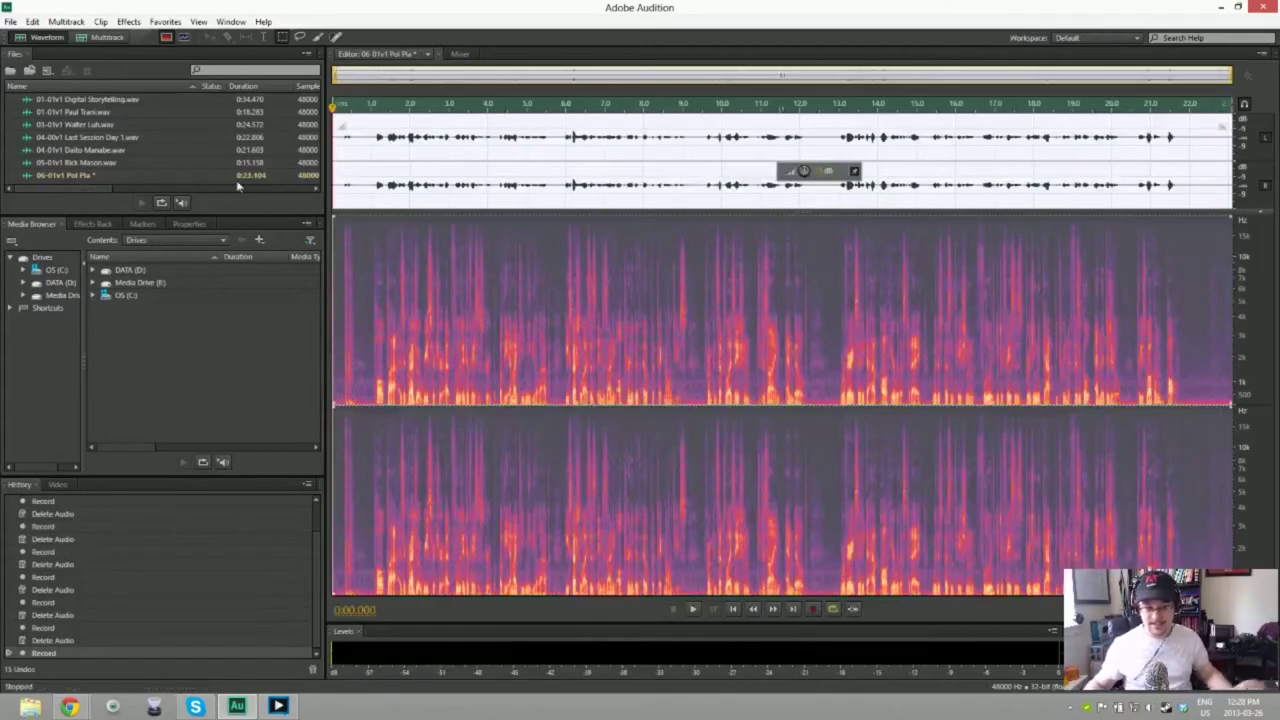
{"action": "key", "text": "Delete"}
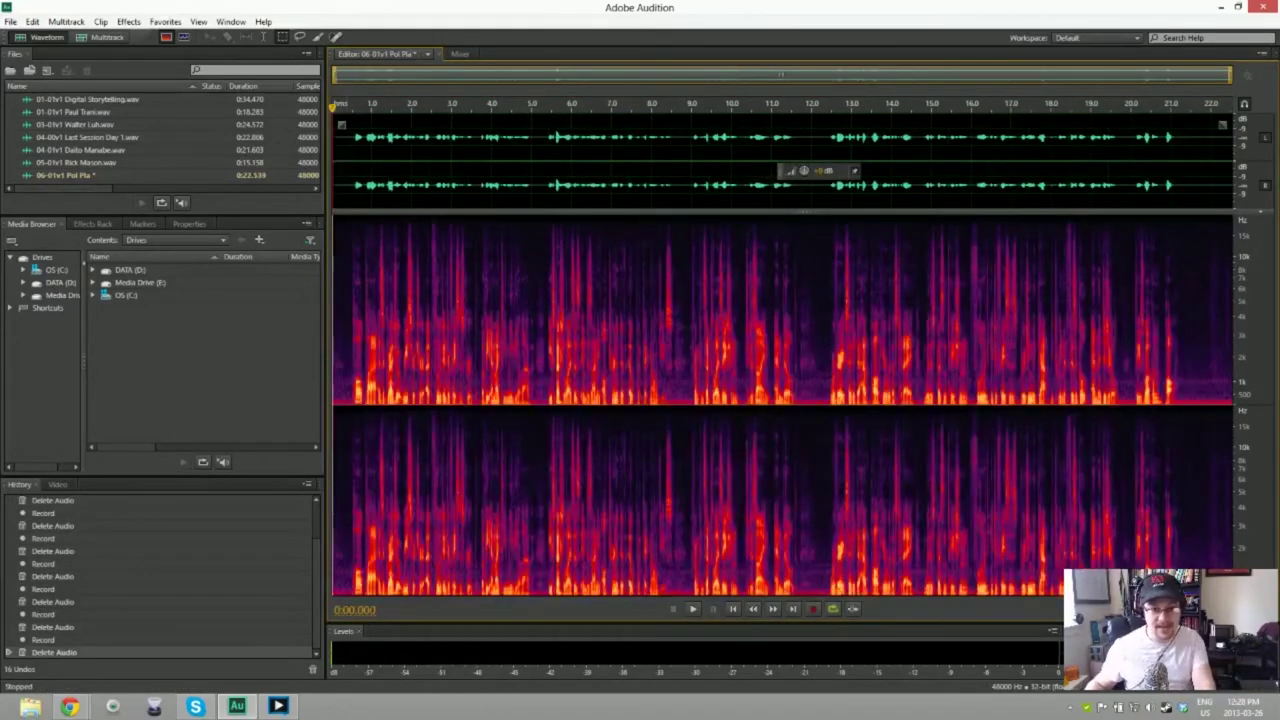
Step: Apply Noise Reduction using the quiet opening as noise print, review the take, then Save As
{"action": "left_click_drag", "start_coordinate": [333, 404], "coordinate": [347, 404]}
{"action": "key", "text": "ctrl+a"}
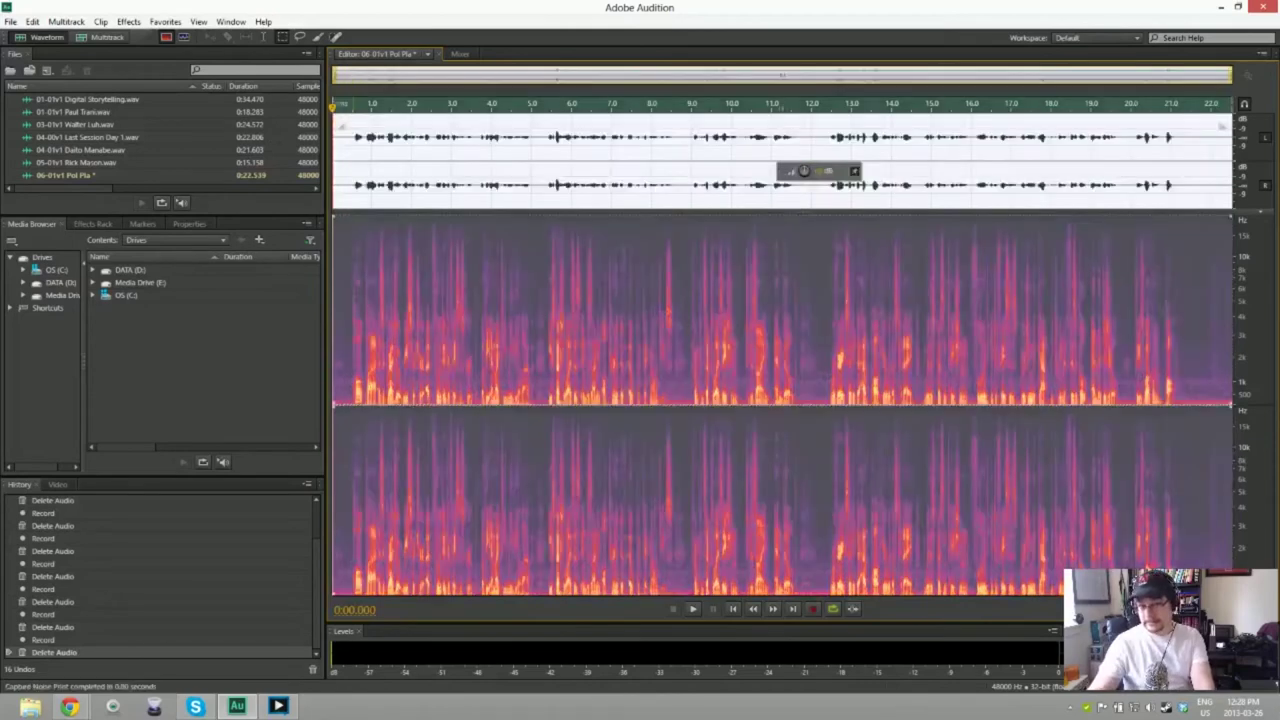
{"action": "key", "text": "ctrl+shift+p"}
{"action": "key", "text": "Return"}
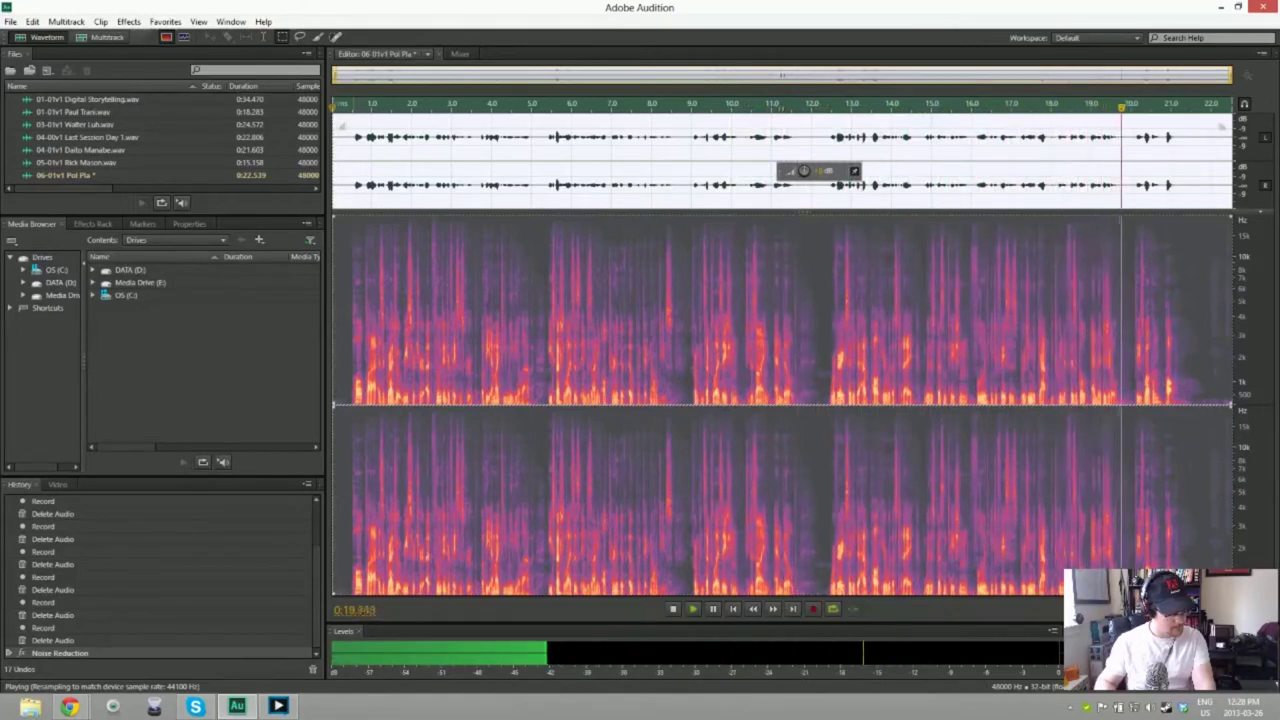
{"action": "key", "text": "space"}
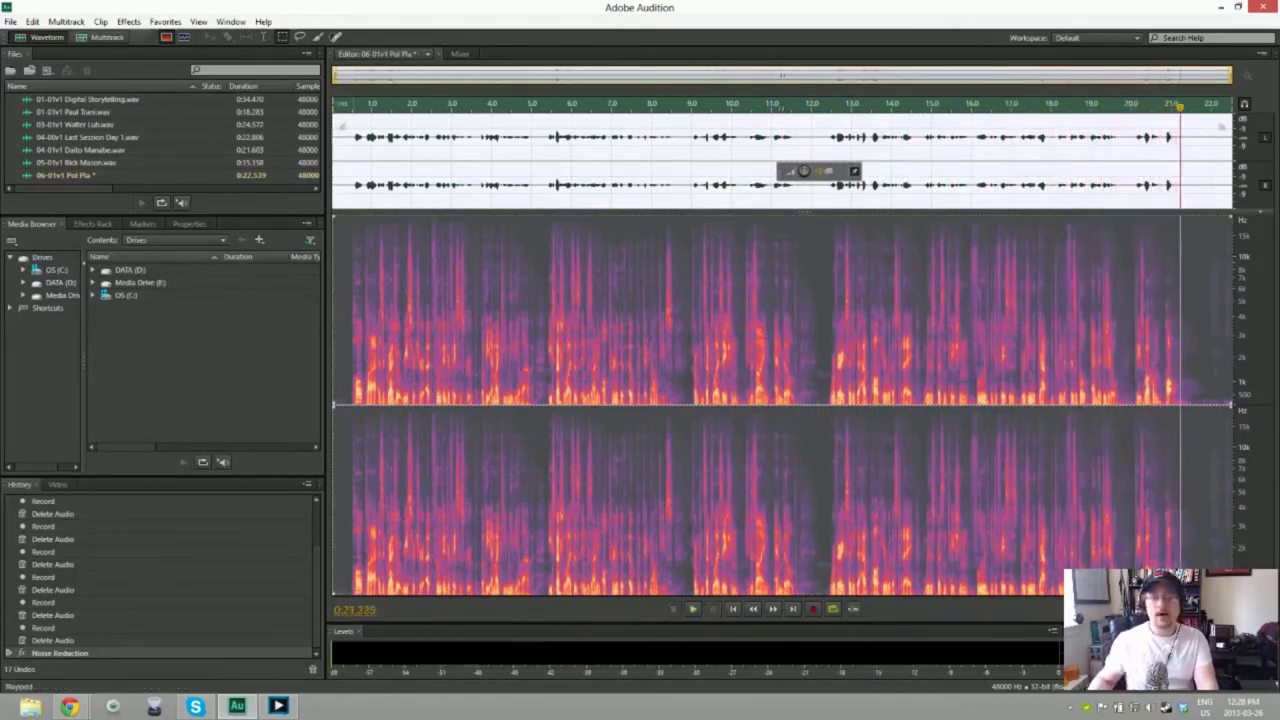
{"action": "key", "text": "ctrl+shift+s"}
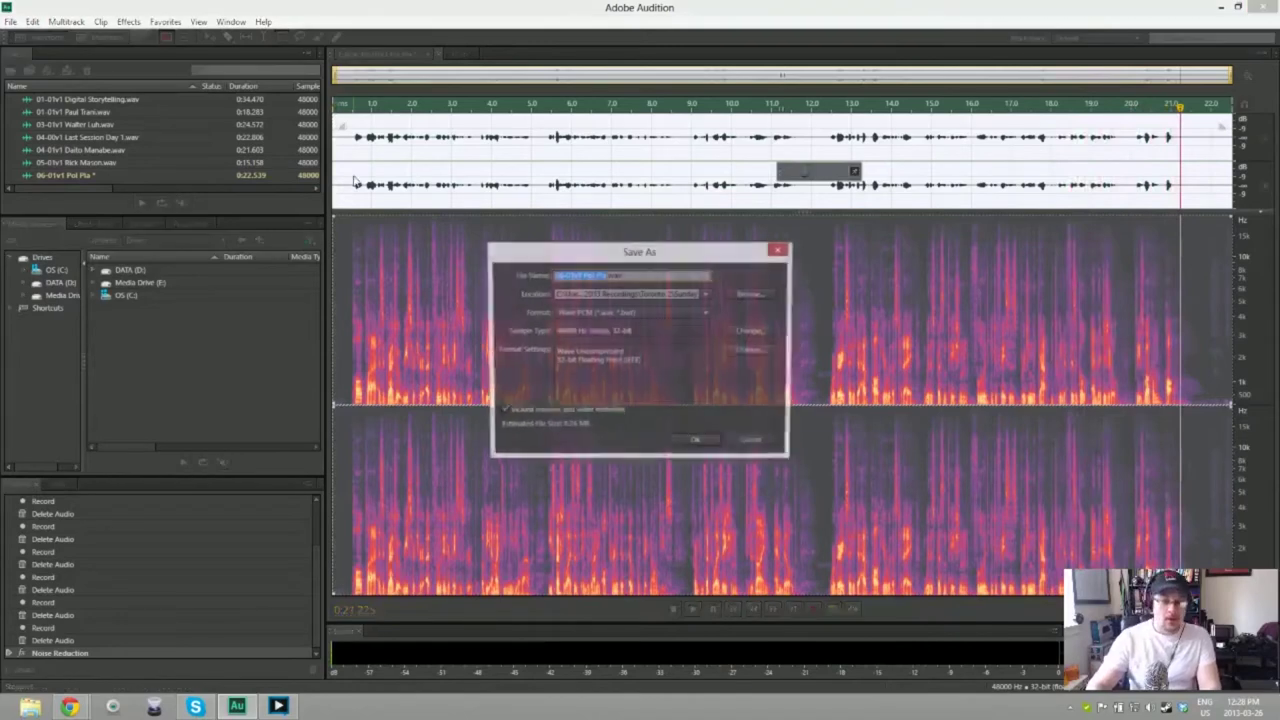
Step: Save the 22.539-second 06-01v1 take as a WAV and start the next new audio file
{"action": "key", "text": "Return"}
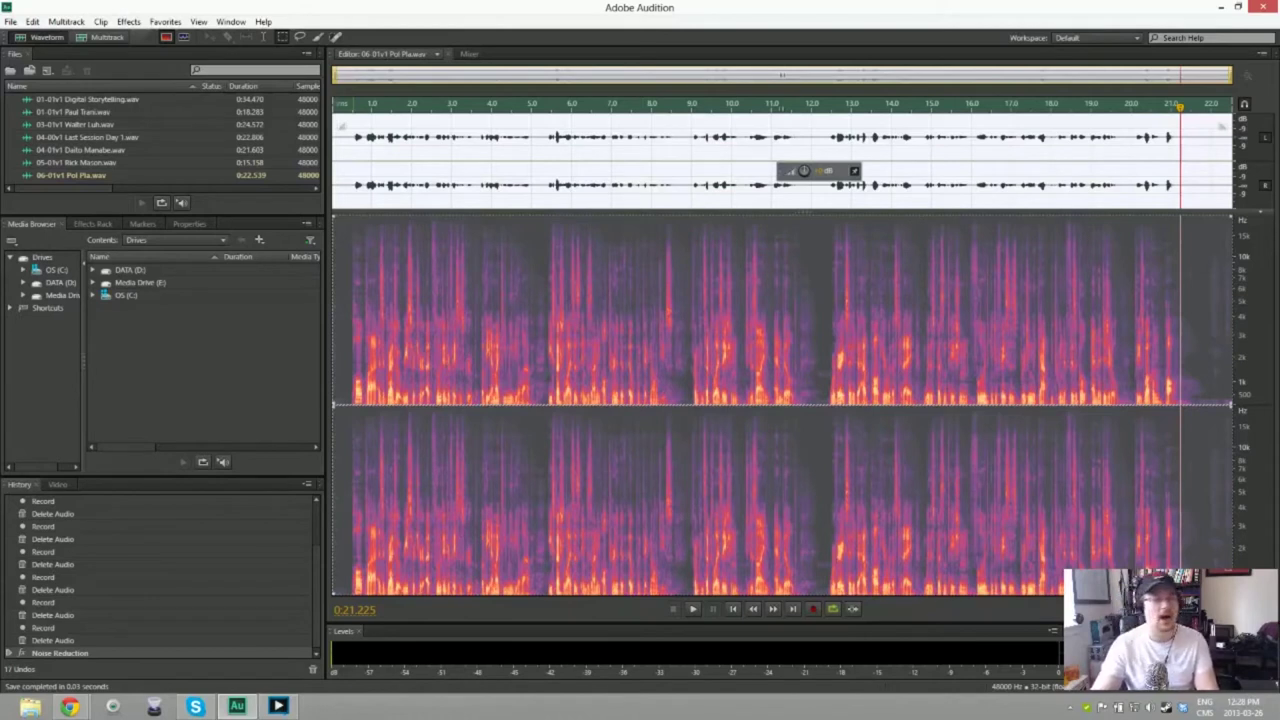
{"action": "key", "text": "ctrl+shift+n"}
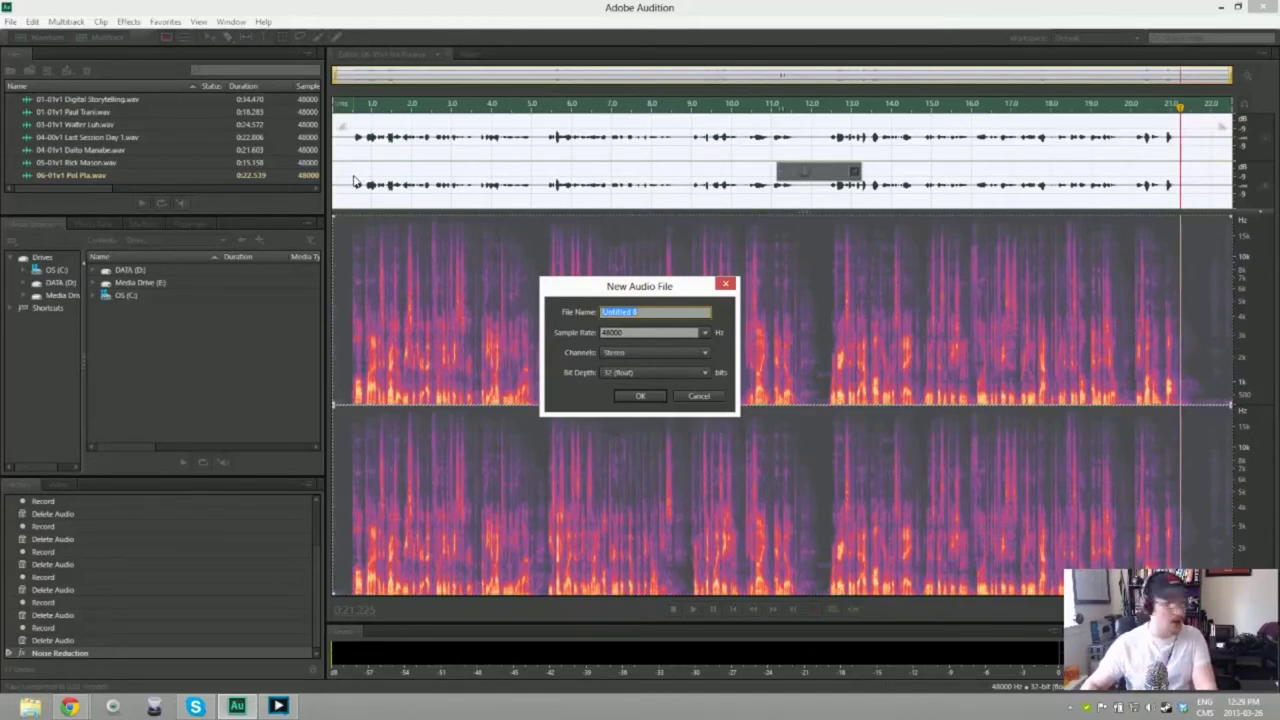
Step: Create a 48000 Hz stereo 32-bit file named '07 01v1 Every you Know is New Again'
{"action": "type", "text": "07"}
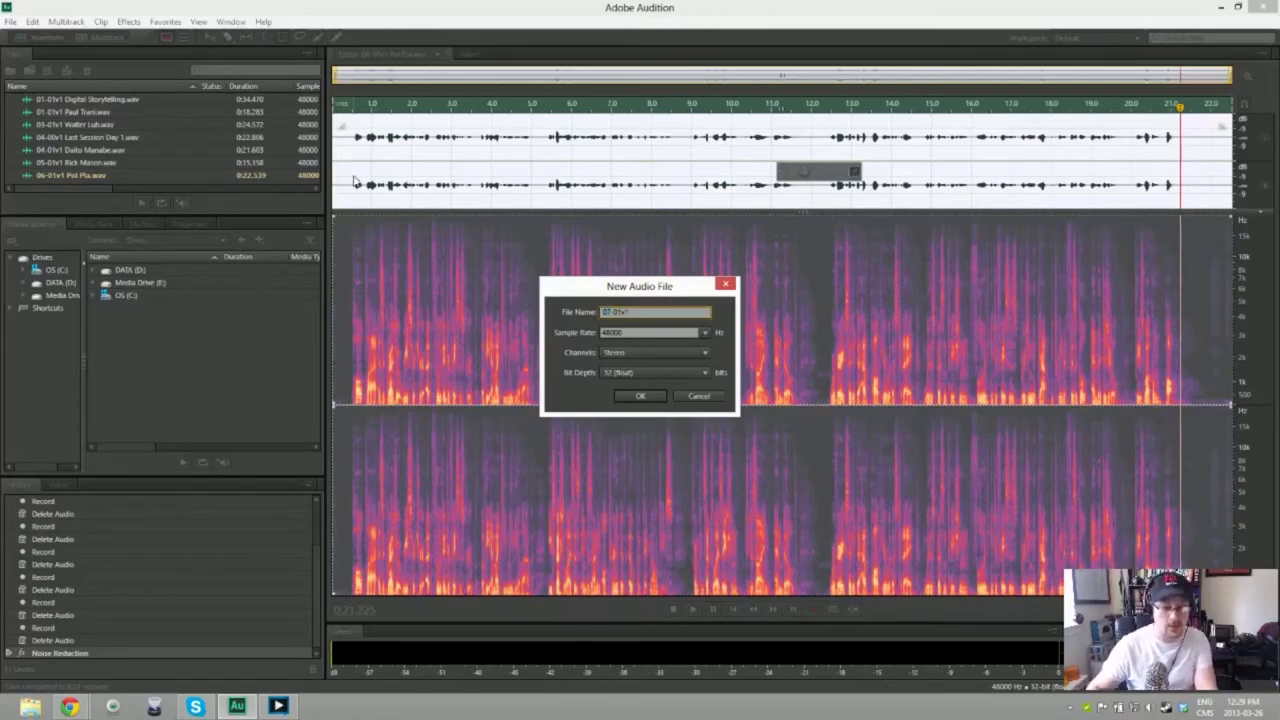
{"action": "type", "text": " 01v1 Ewa"}
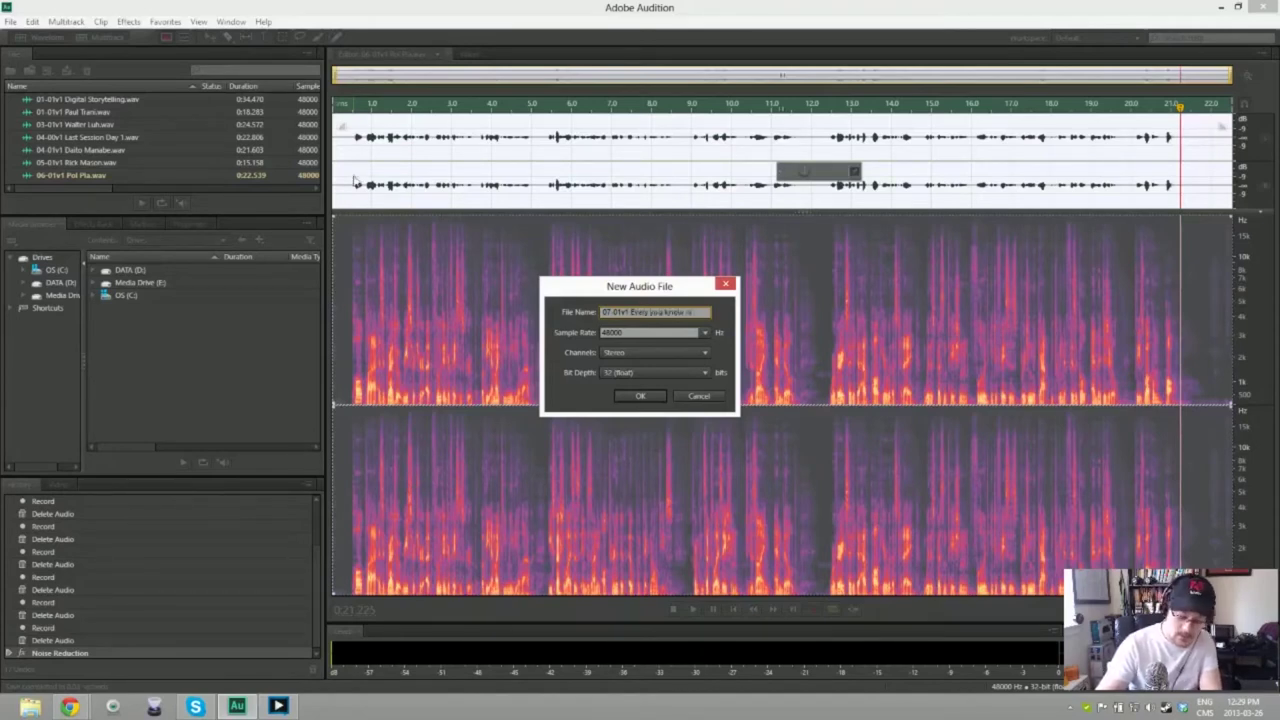
{"action": "type", "text": "Again"}
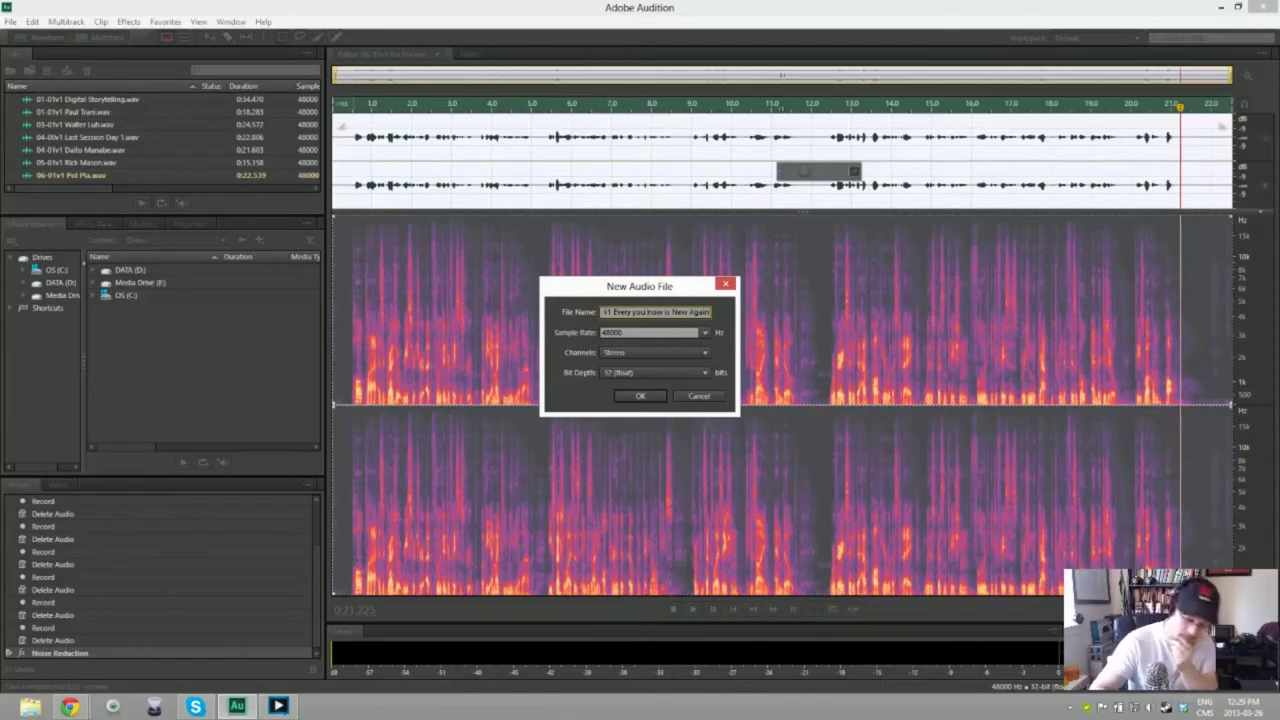
{"action": "key", "text": "Return"}
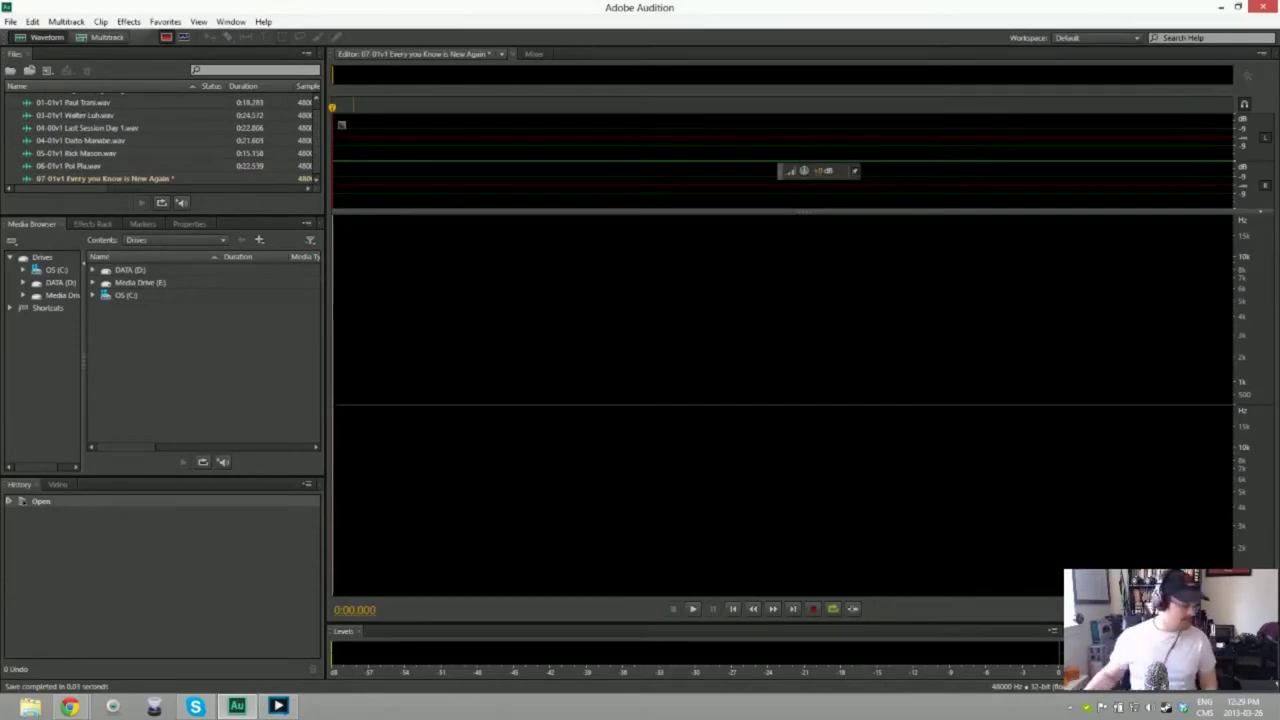
Step: Record and delete two false-start takes in 07-01v1, then begin another recording
{"action": "key", "text": "shift+space"}
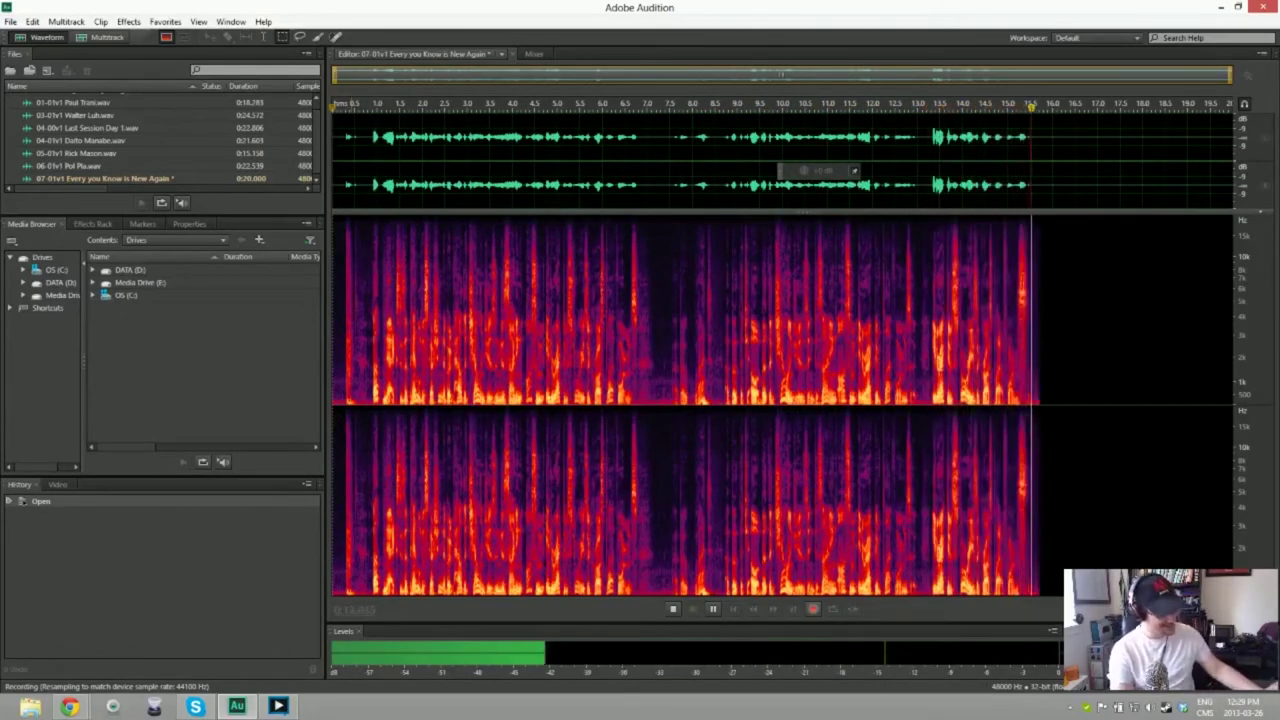
{"action": "key", "text": "space"}
{"action": "key", "text": "ctrl+a"}
{"action": "key", "text": "Delete"}
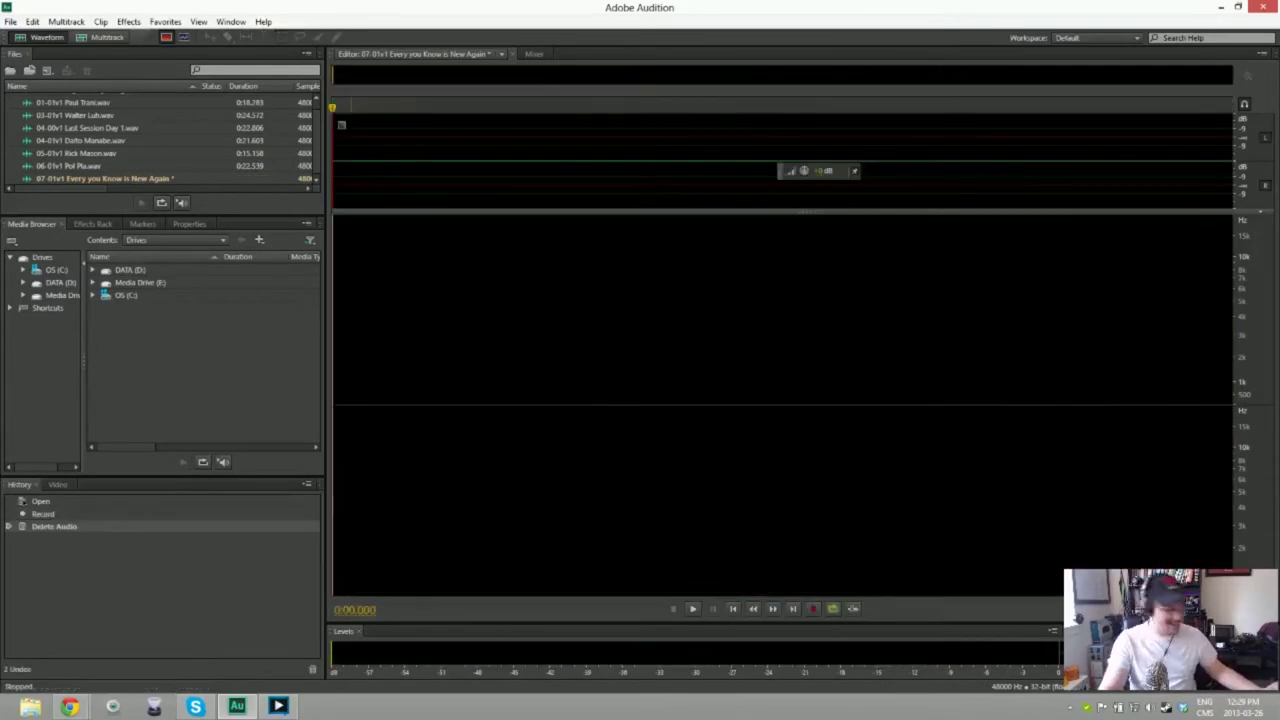
{"action": "key", "text": "shift+space"}
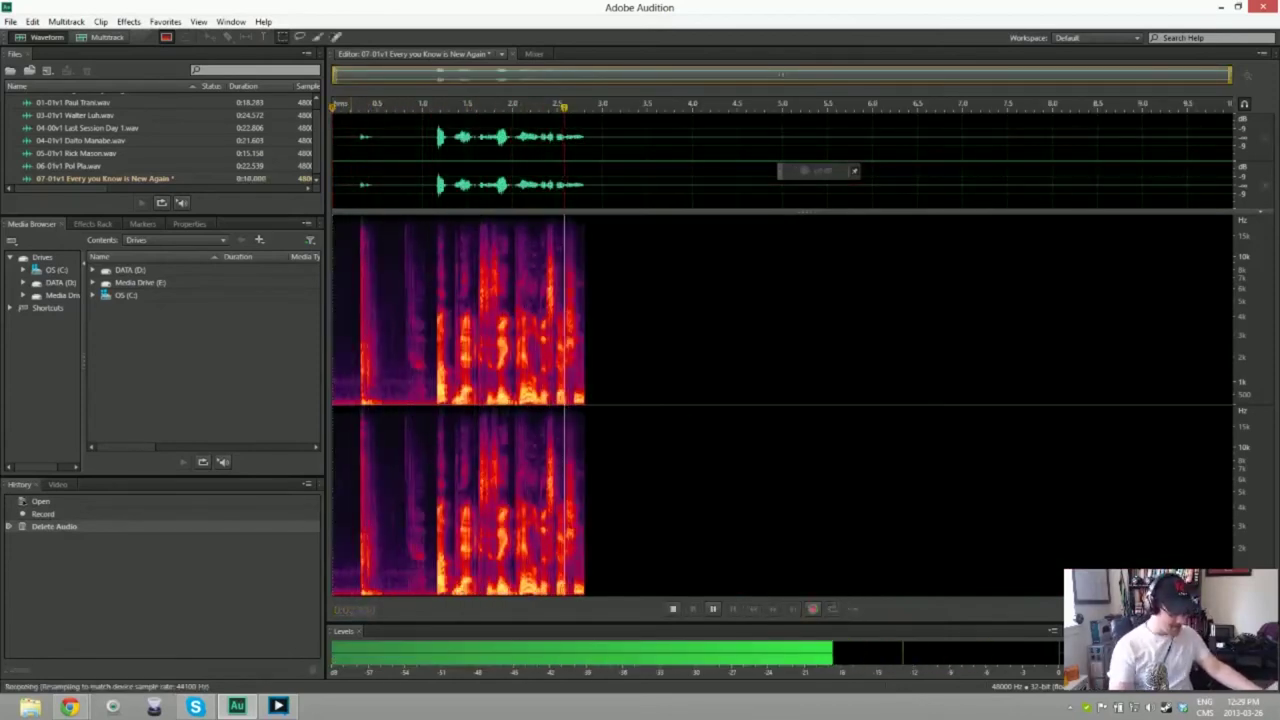
{"action": "key", "text": "space"}
{"action": "key", "text": "ctrl+a"}
{"action": "key", "text": "Delete"}
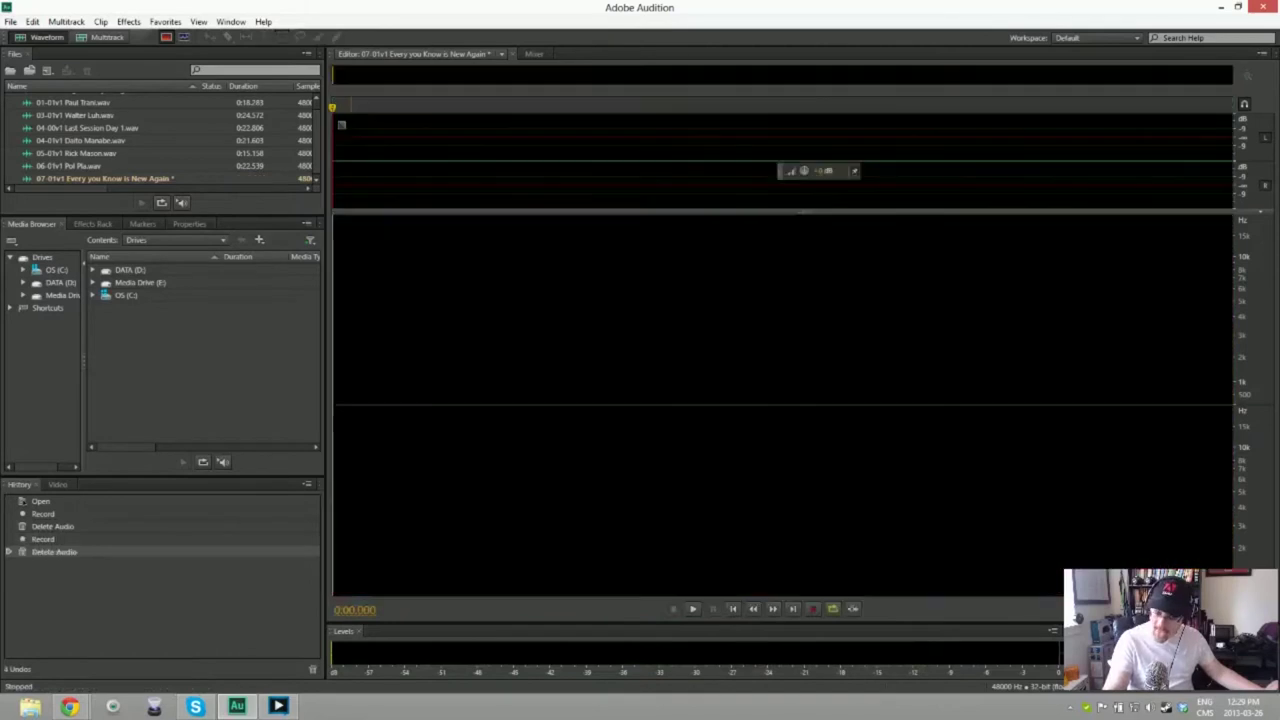
{"action": "key", "text": "shift+space"}
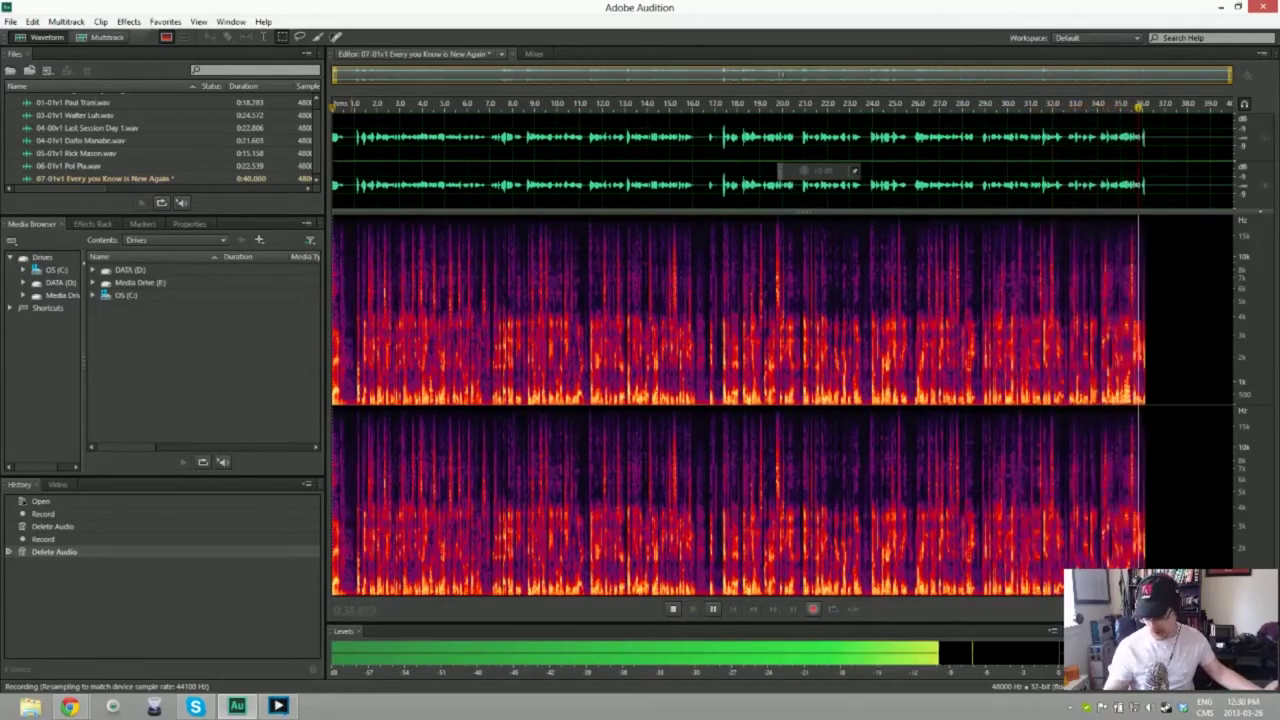
Step: Stop and delete the long unsatisfactory take, then record a fresh intro take
{"action": "key", "text": "space"}
{"action": "key", "text": "ctrl+a"}
{"action": "key", "text": "Delete"}
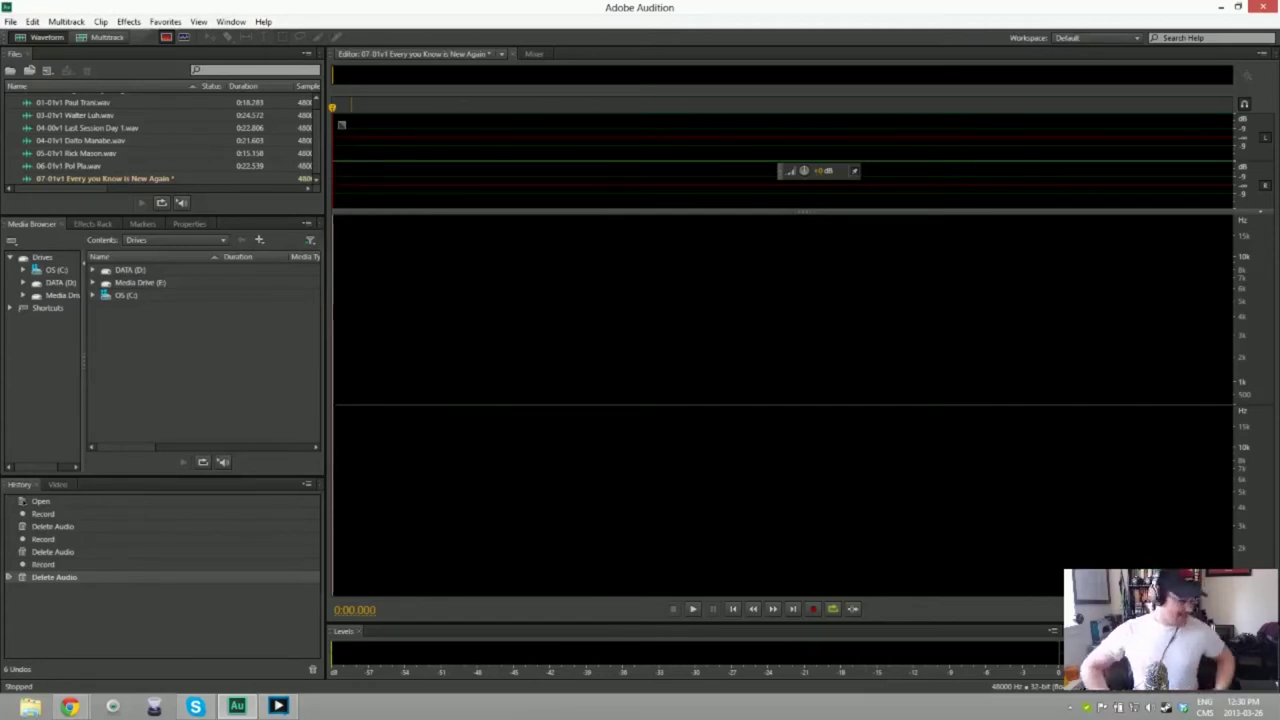
{"action": "key", "text": "shift+space"}
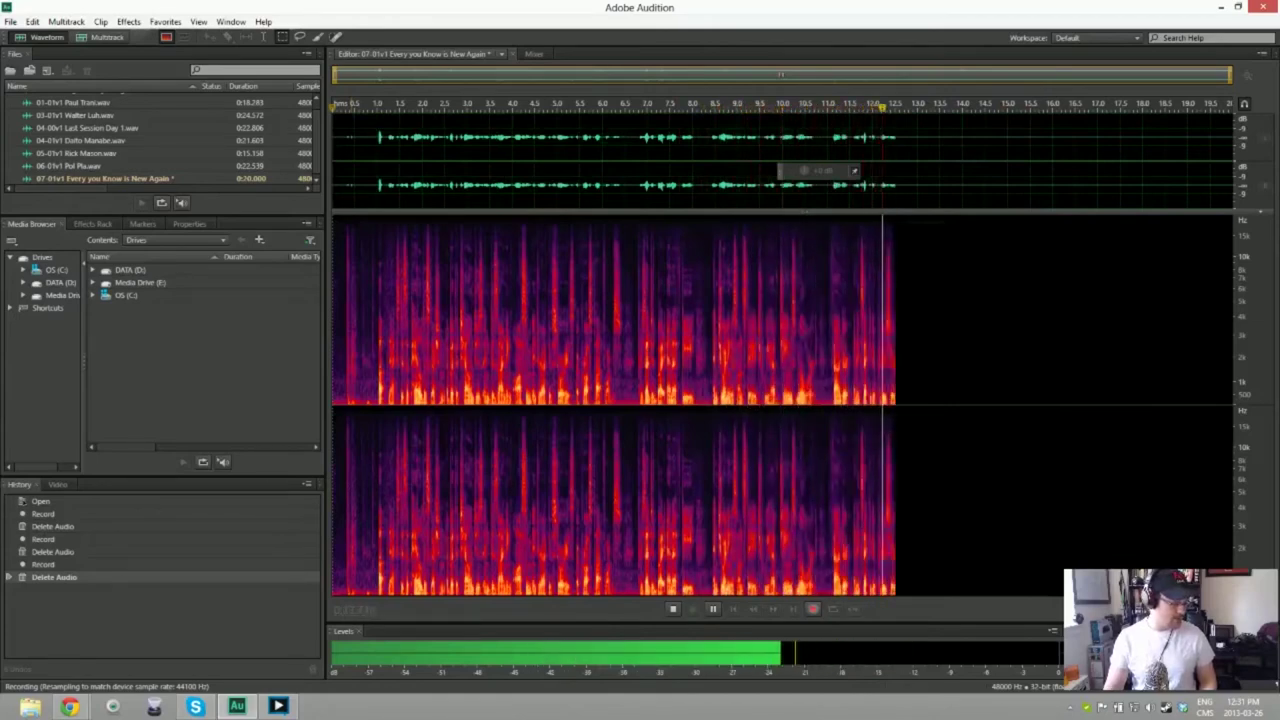
Step: Stop the take, play it back, delete it, and begin recording a fresh one
{"action": "key", "text": "space"}
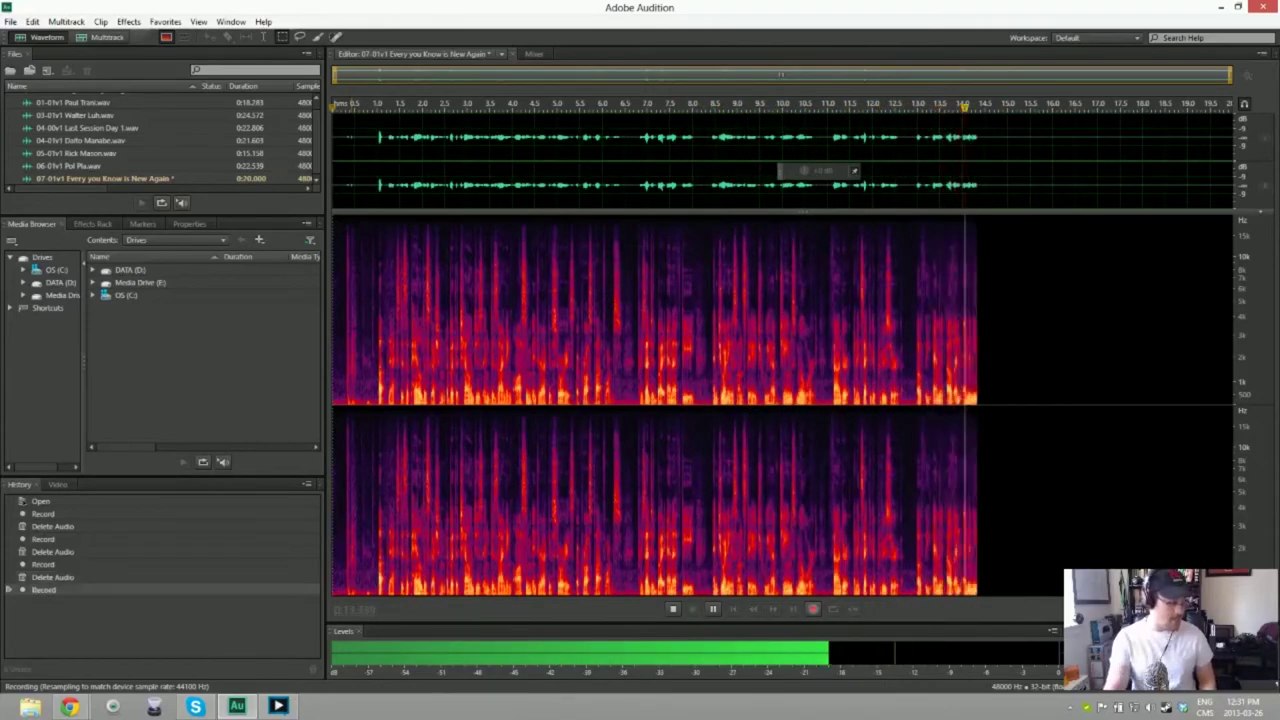
{"action": "key", "text": "space"}
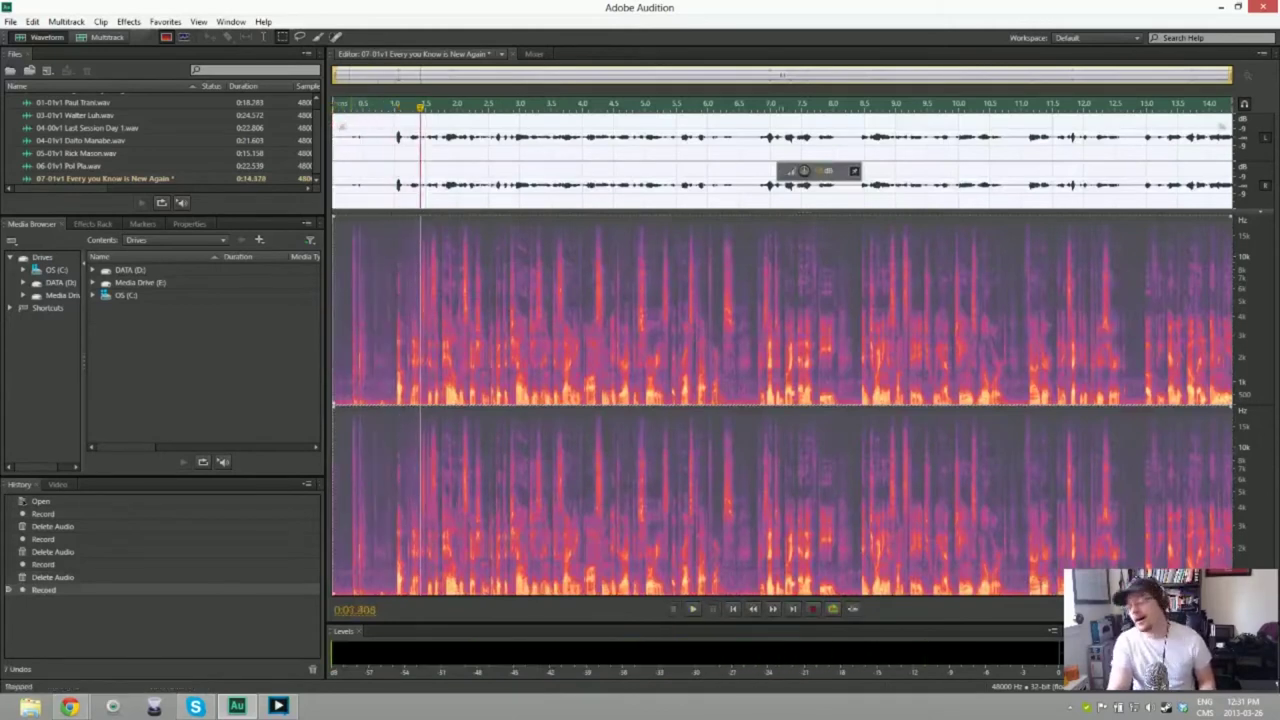
{"action": "key", "text": "ctrl+a"}
{"action": "key", "text": "Delete"}
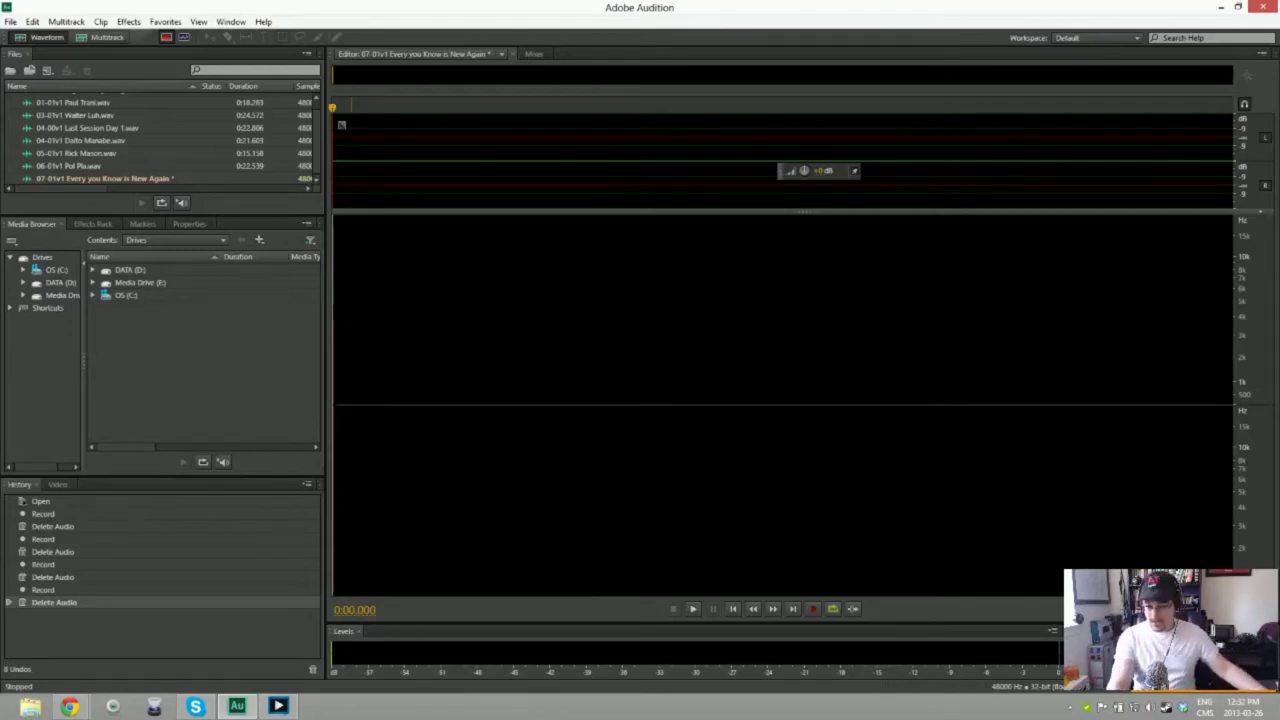
{"action": "key", "text": "shift+space"}
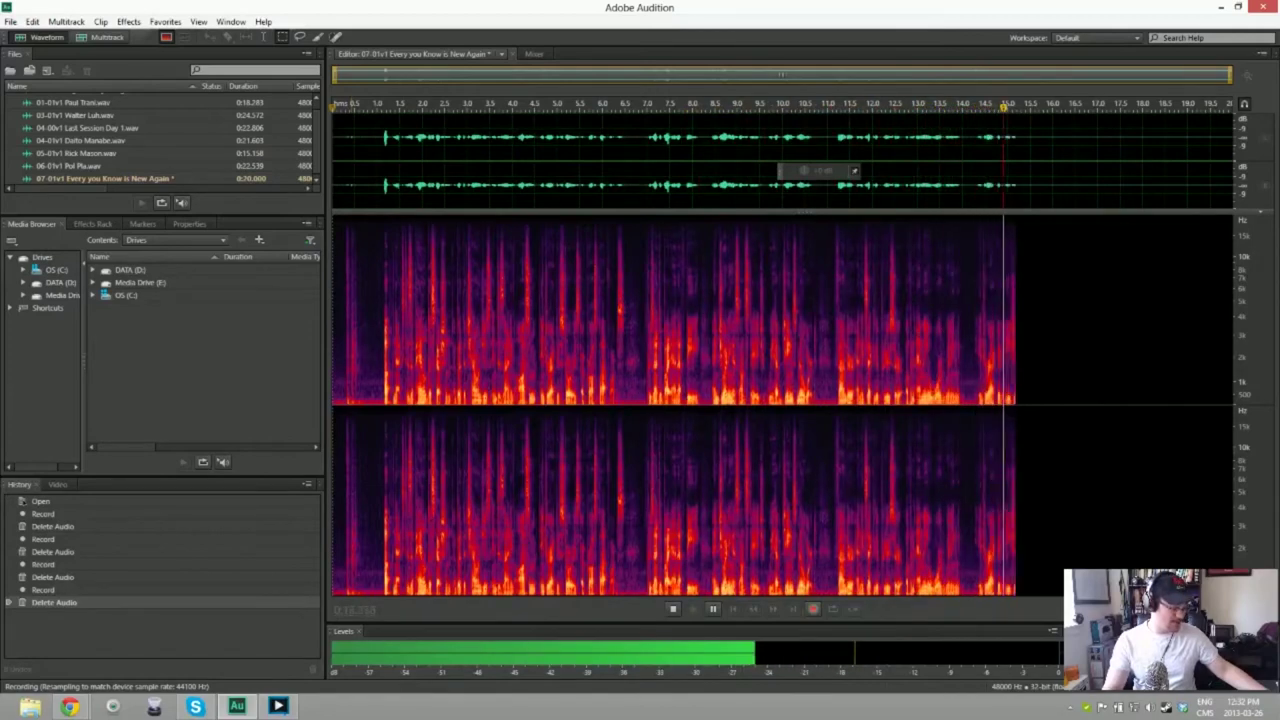
Step: Record and delete three more intro attempts, then begin yet another take
{"action": "key", "text": "space"}
{"action": "key", "text": "ctrl+a"}
{"action": "key", "text": "Delete"}
{"action": "key", "text": "shift+space"}
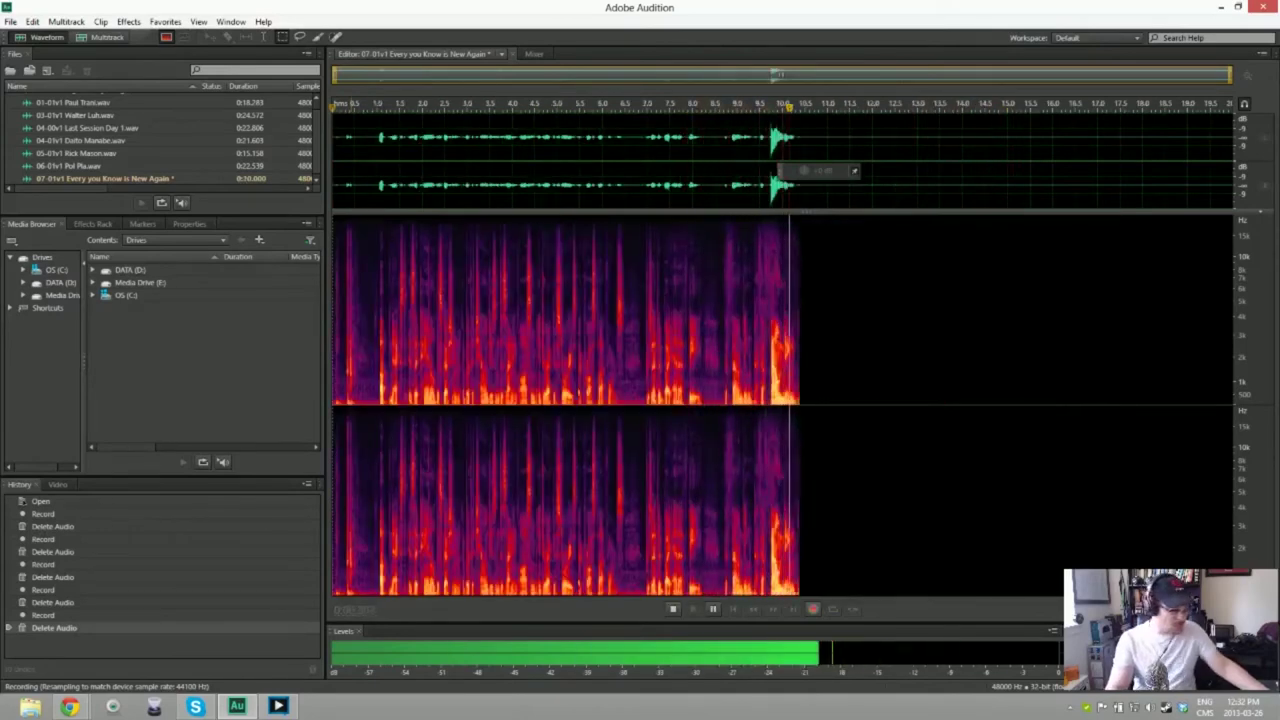
{"action": "key", "text": "space"}
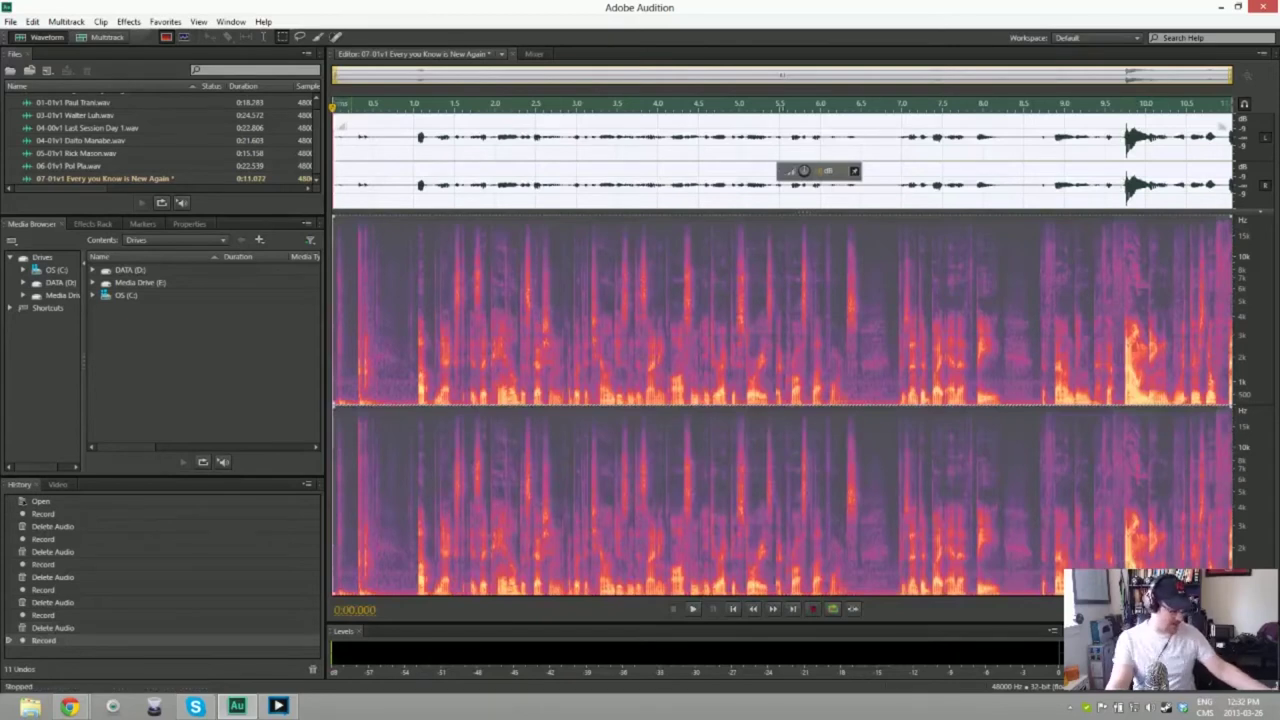
{"action": "key", "text": "Delete"}
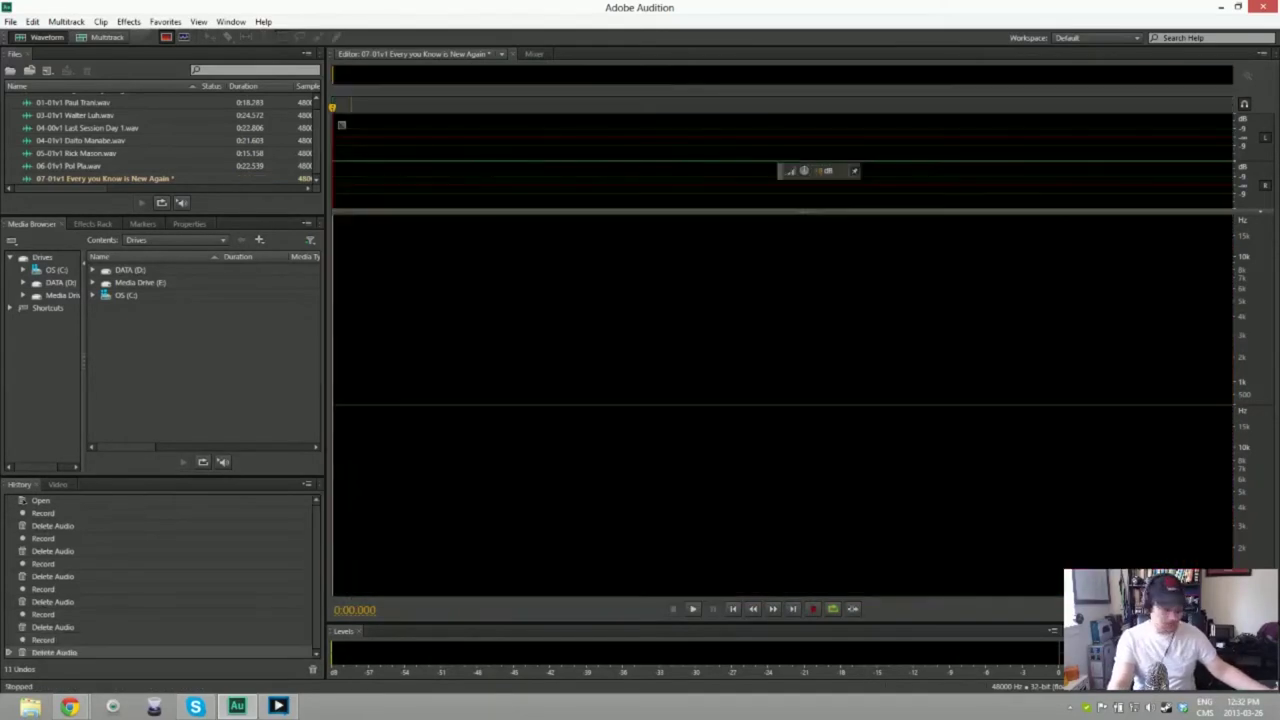
{"action": "key", "text": "shift+space"}
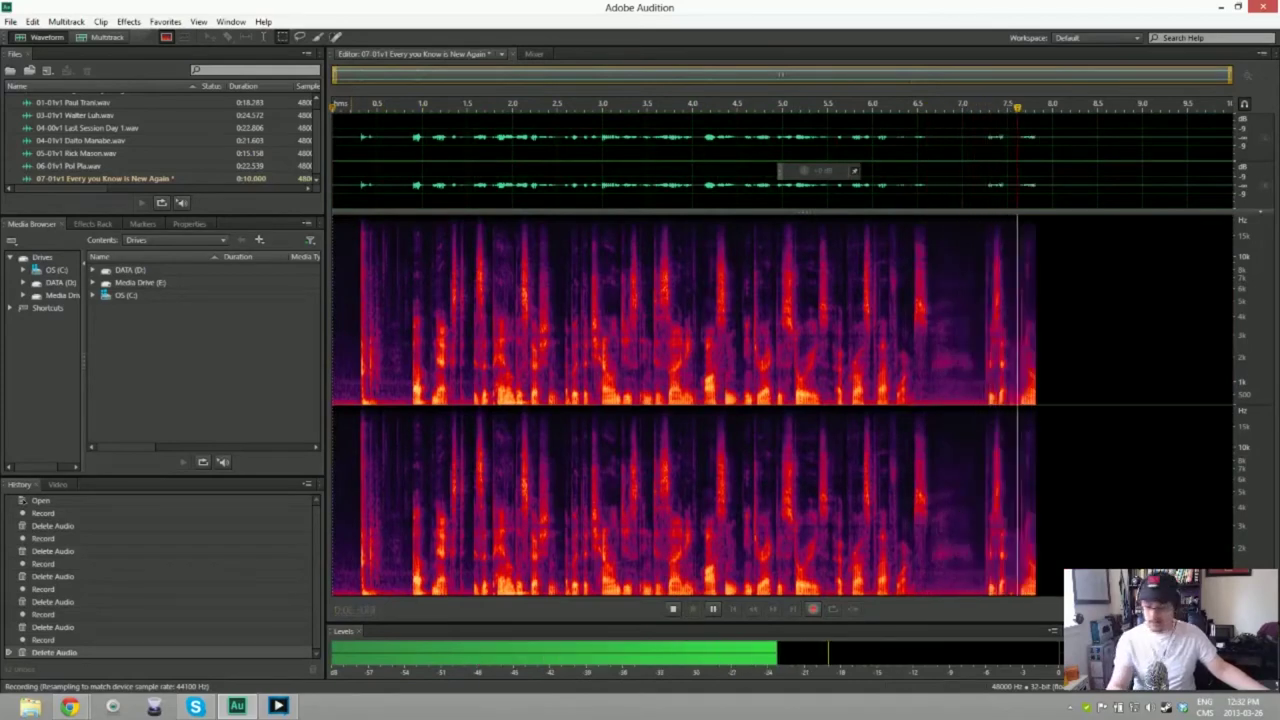
{"action": "key", "text": "space"}
{"action": "key", "text": "ctrl+a"}
{"action": "key", "text": "Delete"}
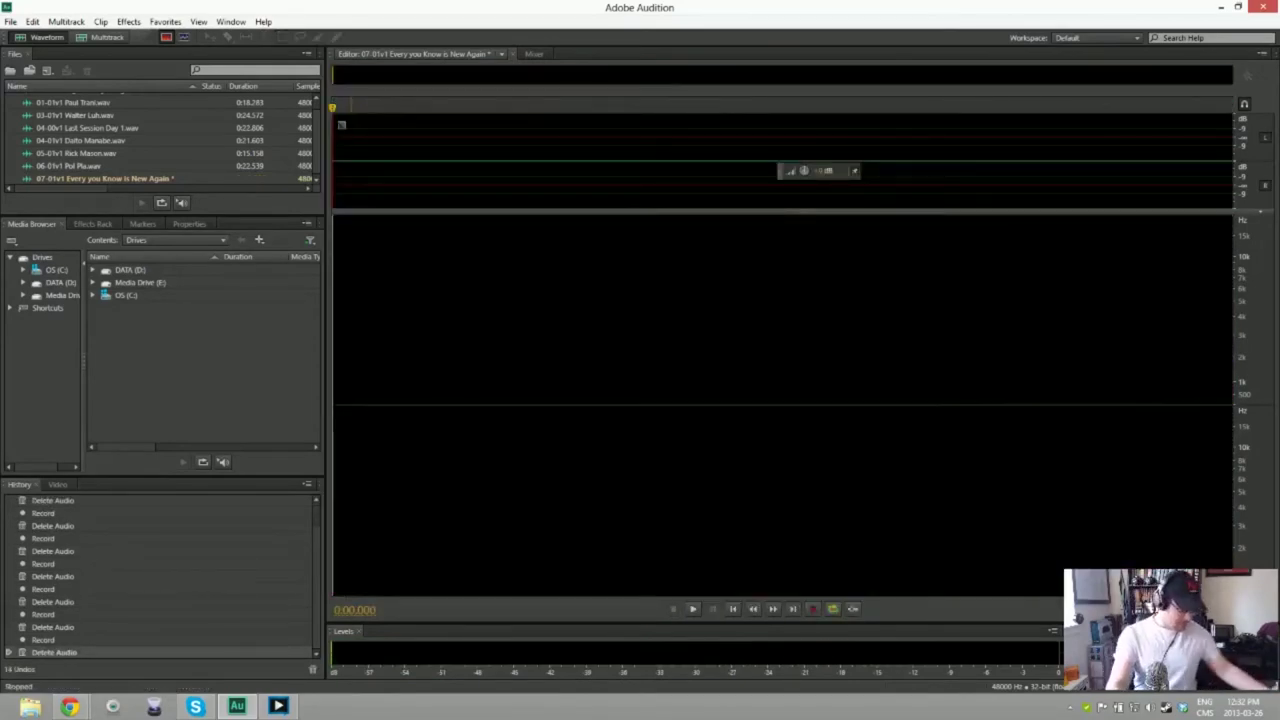
{"action": "key", "text": "shift+space"}
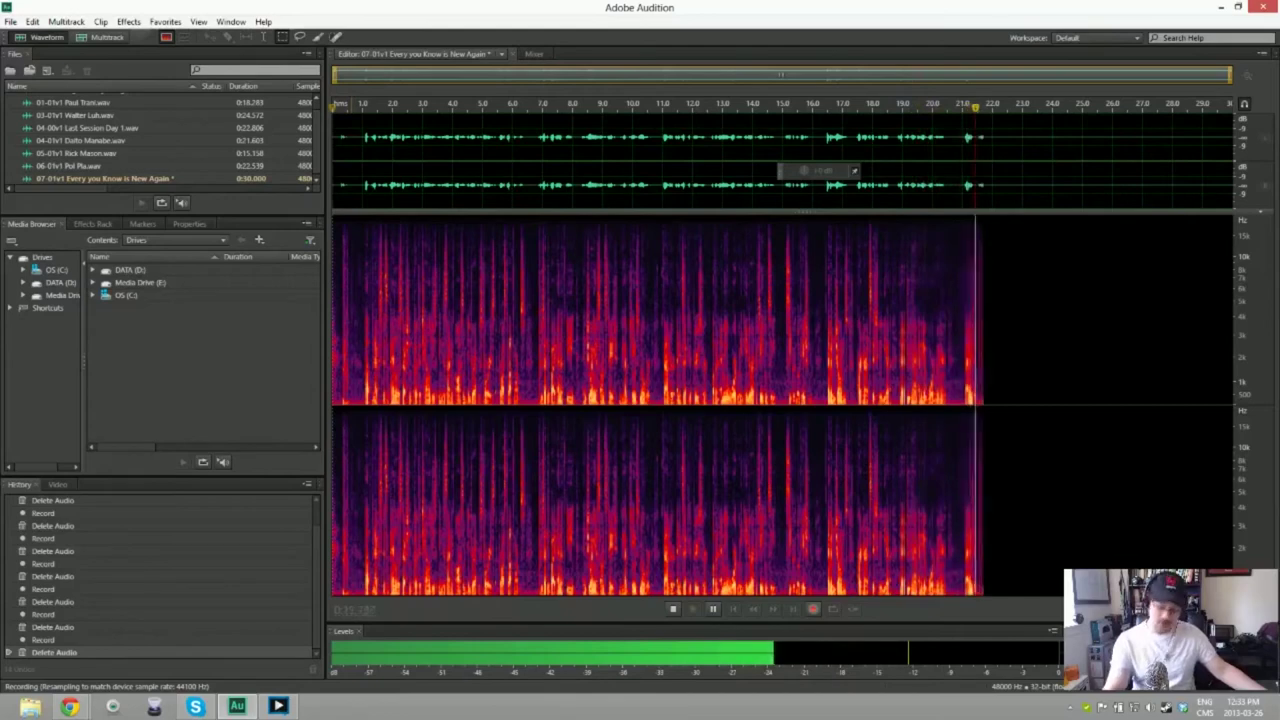
Step: Stop and delete the latest full attempt, then begin a new recording in 07-01v1
{"action": "key", "text": "space"}
{"action": "key", "text": "Delete"}
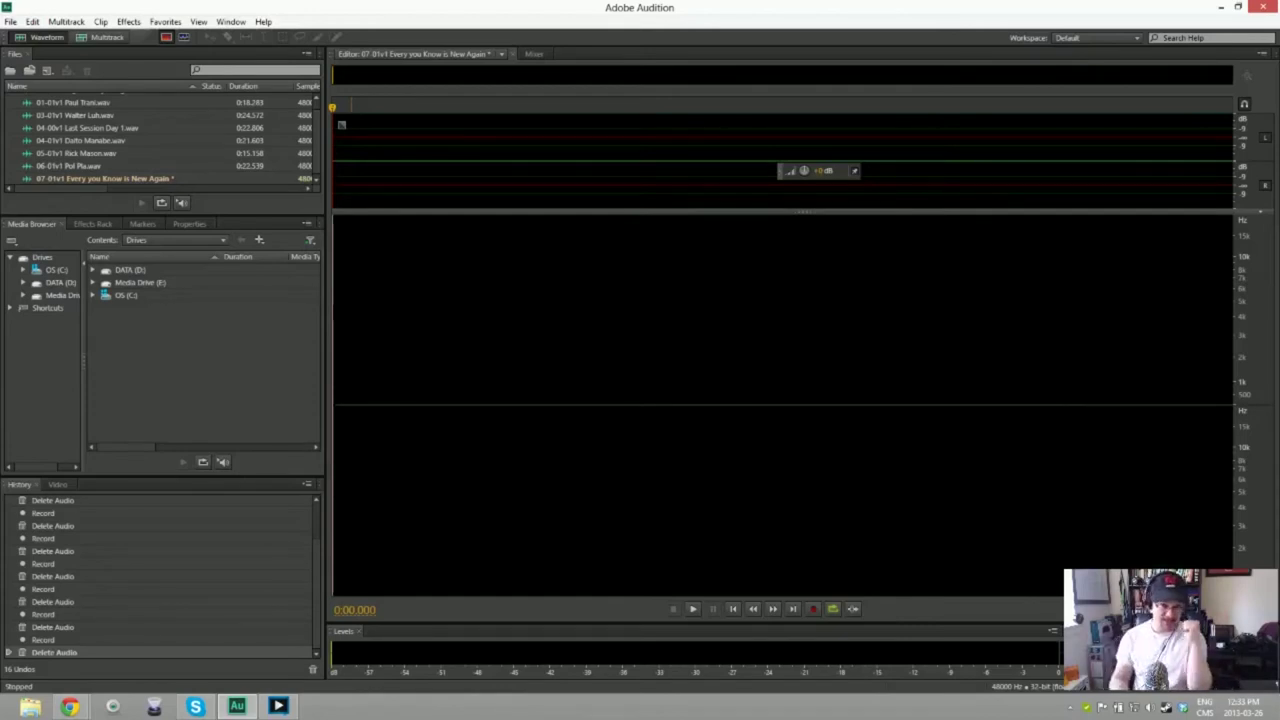
{"action": "key", "text": "shift+space"}
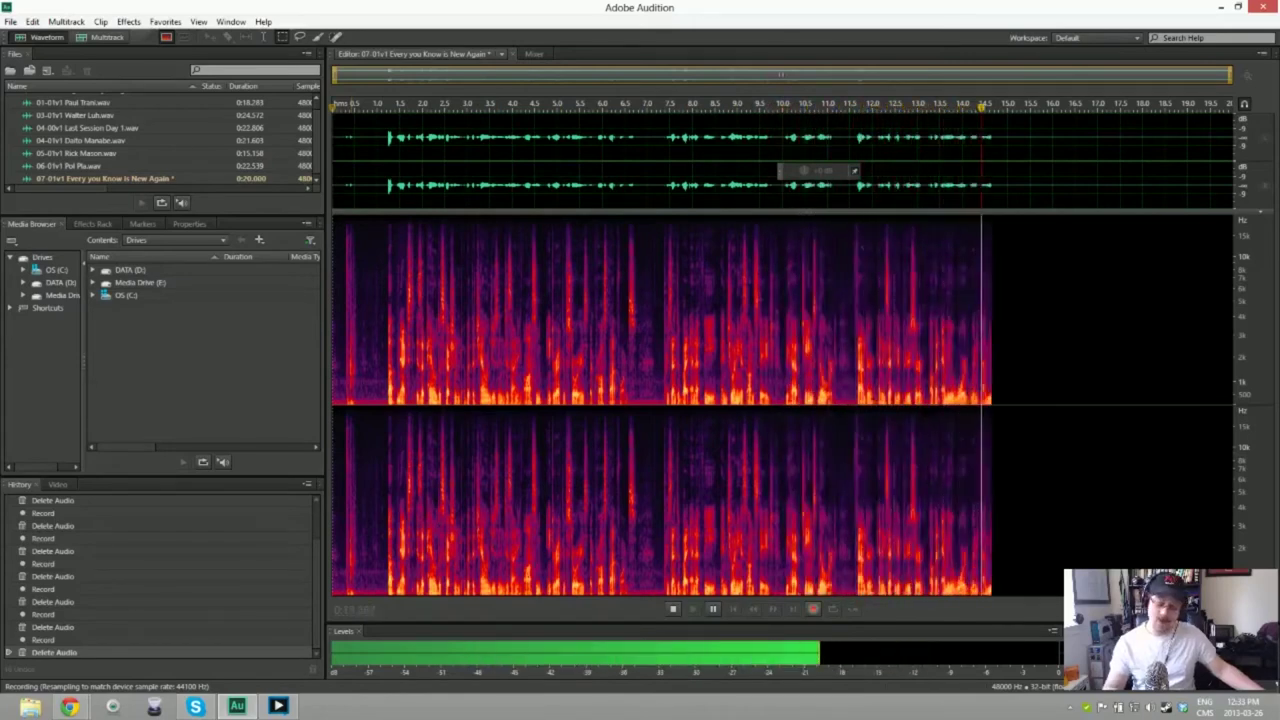
Step: Stop the current take, delete all its audio, and record the intro again into 07-01v1
{"action": "key", "text": "space"}
{"action": "key", "text": "ctrl+a"}
{"action": "key", "text": "Delete"}
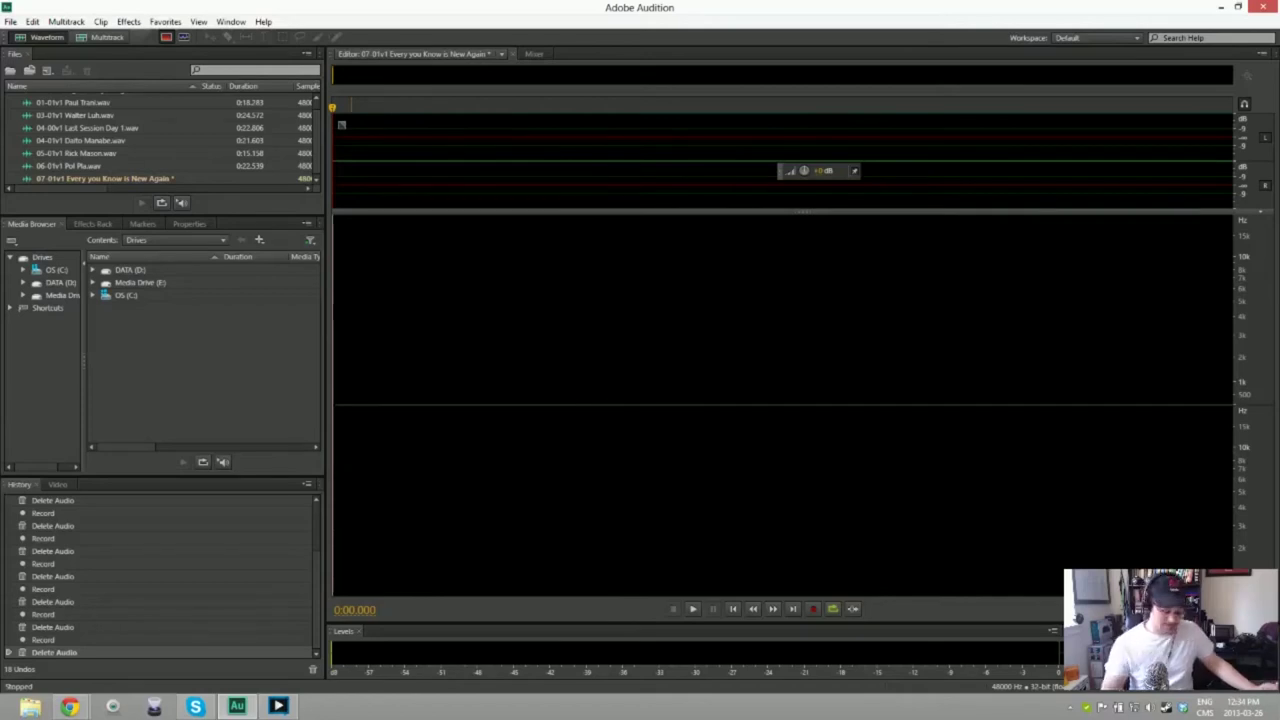
{"action": "key", "text": "shift+space"}
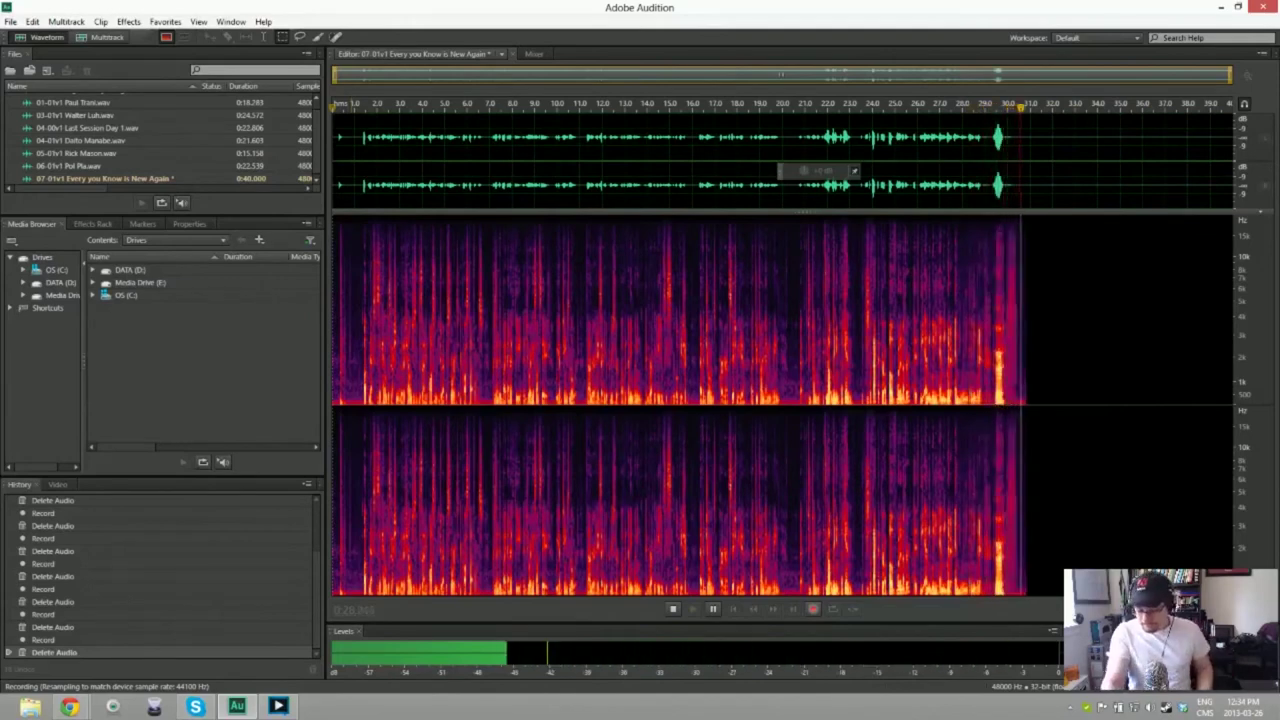
Step: Stop and delete the long attempt, then start another recording of the intro
{"action": "key", "text": "space"}
{"action": "key", "text": "ctrl+a"}
{"action": "key", "text": "Delete"}
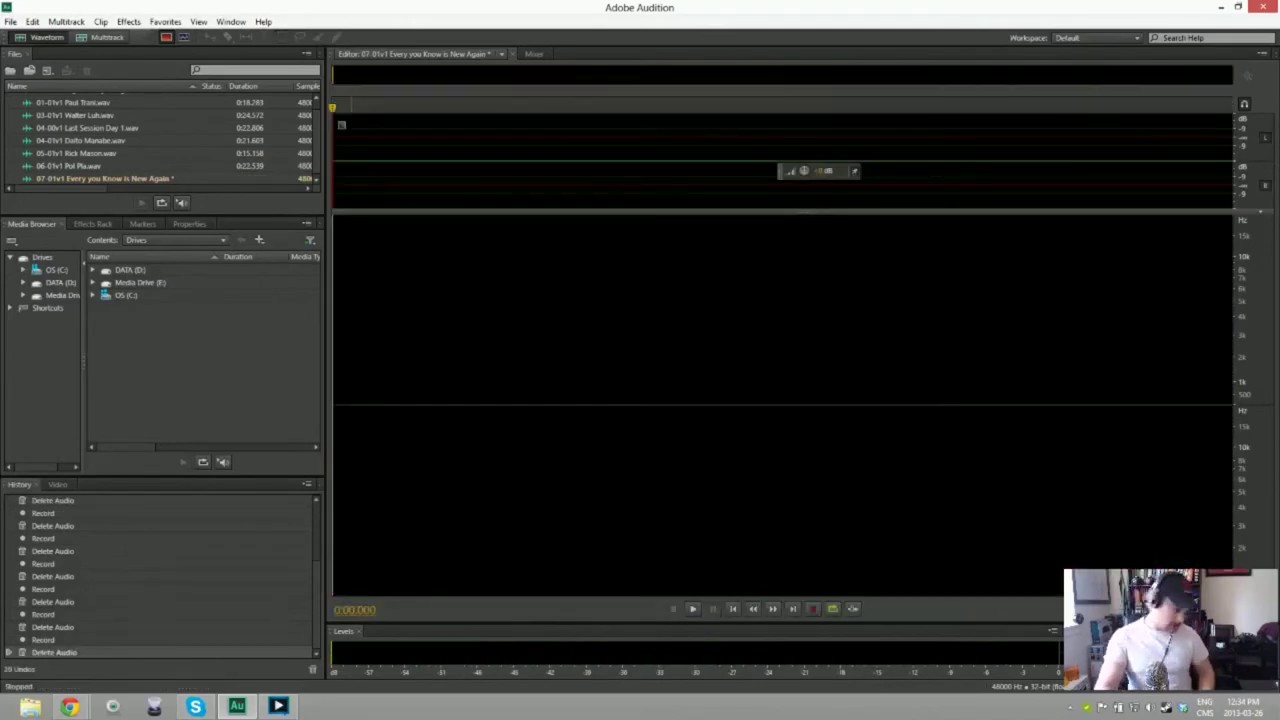
{"action": "key", "text": "shift+space"}
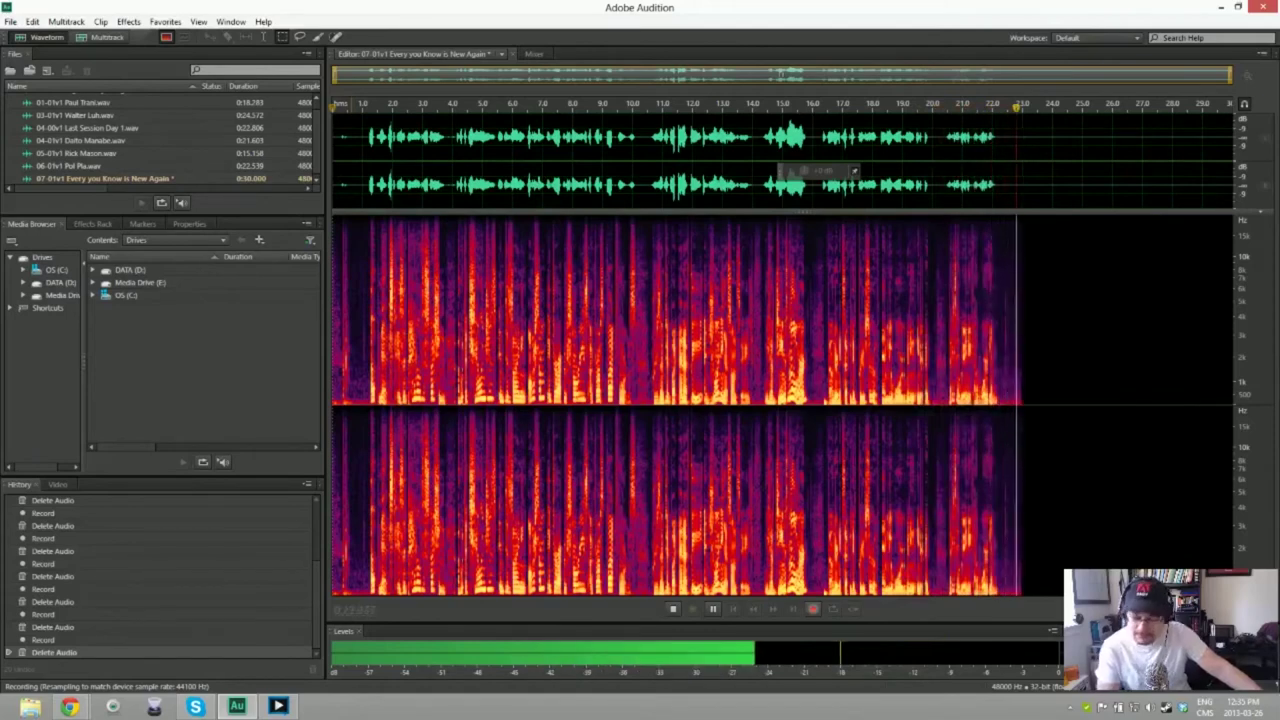
{"action": "key", "text": "space"}
{"action": "key", "text": "ctrl+a"}
{"action": "key", "text": "Delete"}
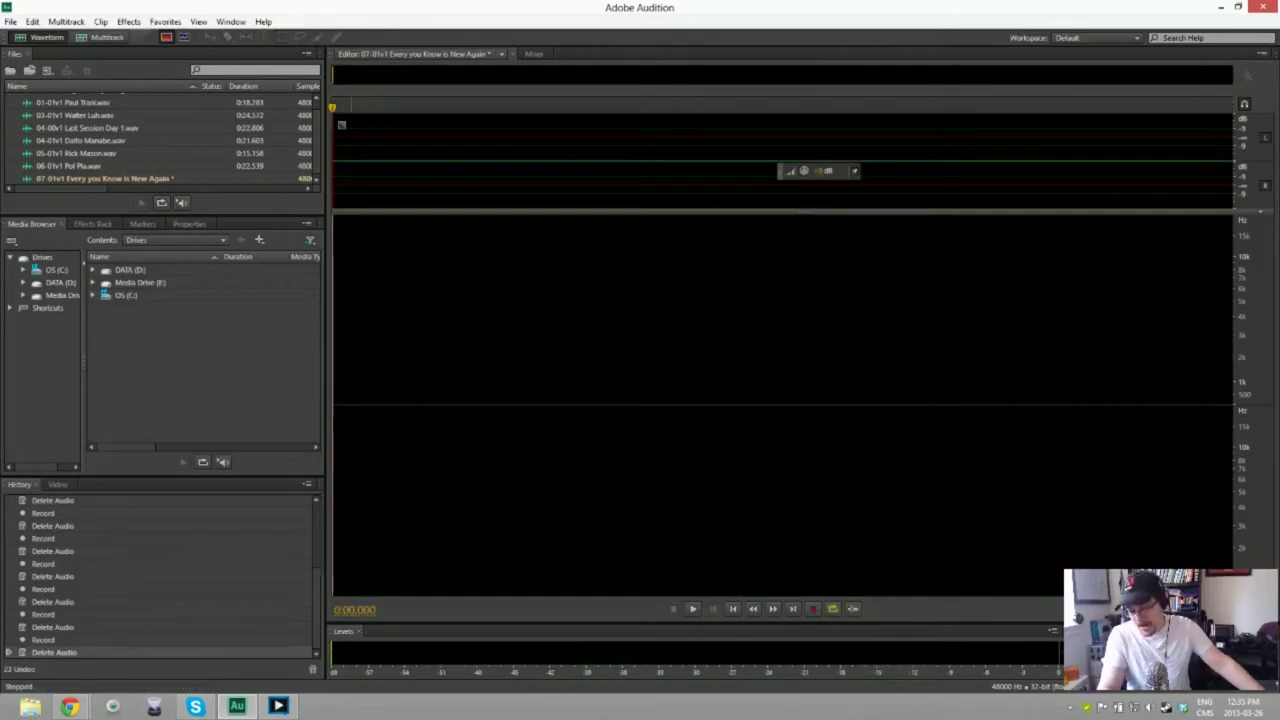
{"action": "key", "text": "shift+space"}
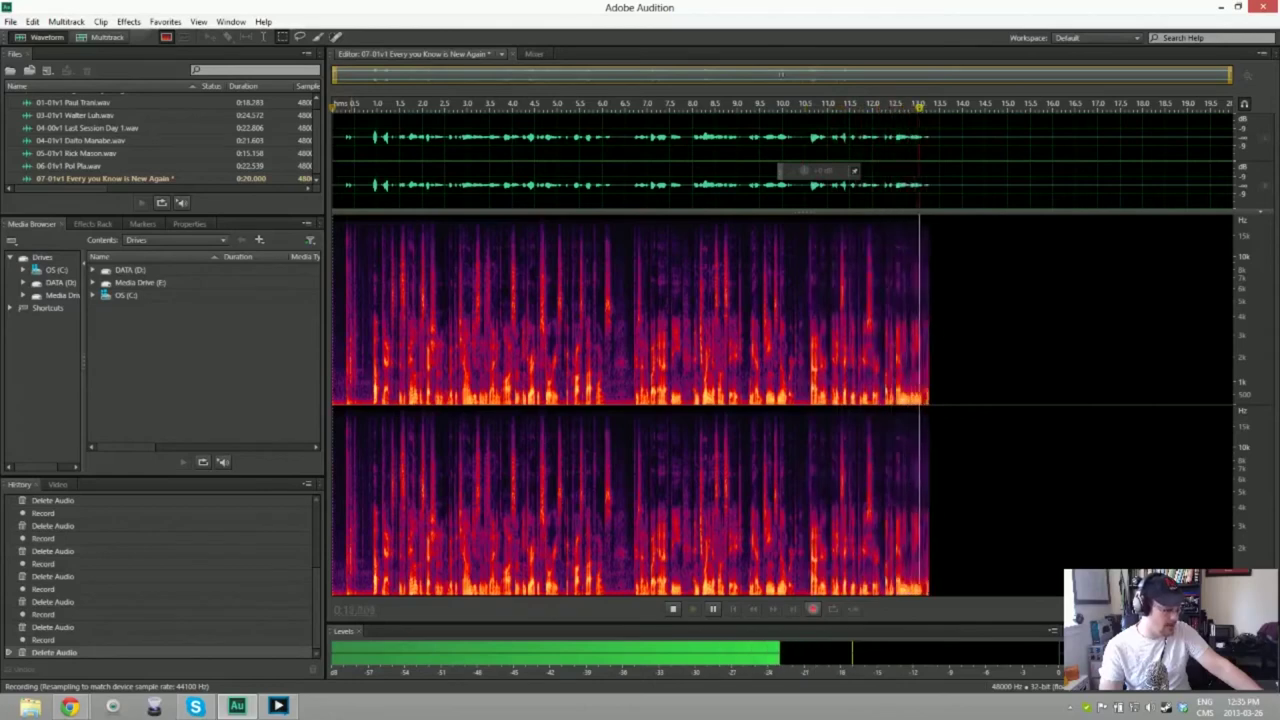
{"action": "key", "text": "space"}
{"action": "key", "text": "ctrl+a"}
{"action": "key", "text": "Delete"}
{"action": "key", "text": "shift+space"}
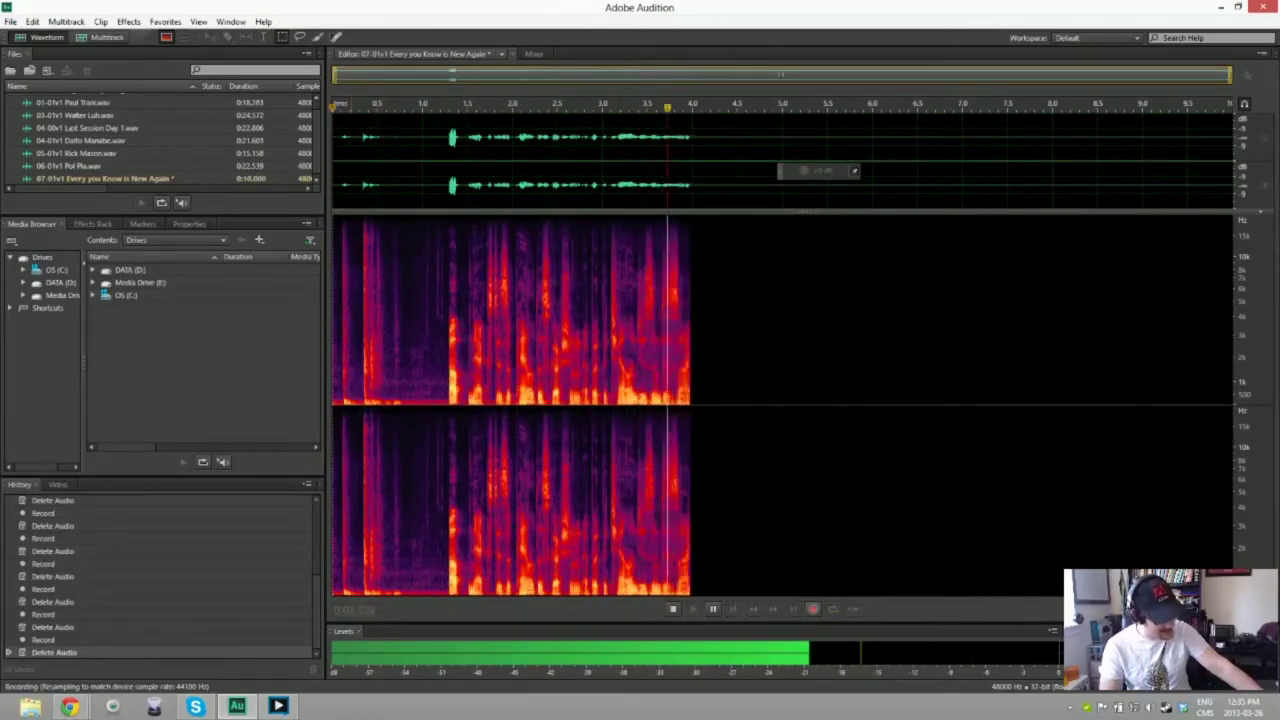
{"action": "key", "text": "space"}
{"action": "key", "text": "ctrl+a"}
{"action": "key", "text": "Delete"}
{"action": "key", "text": "shift+space"}
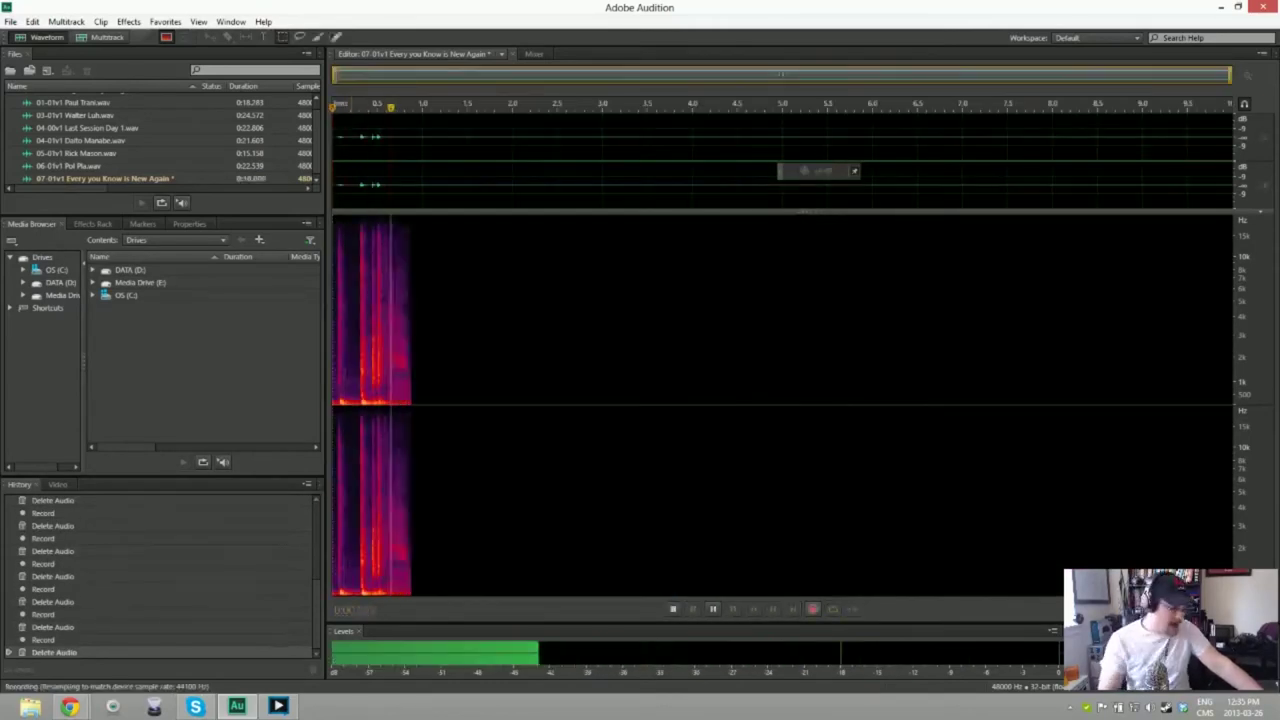
{"action": "key", "text": "space"}
{"action": "key", "text": "ctrl+a"}
{"action": "key", "text": "Delete"}
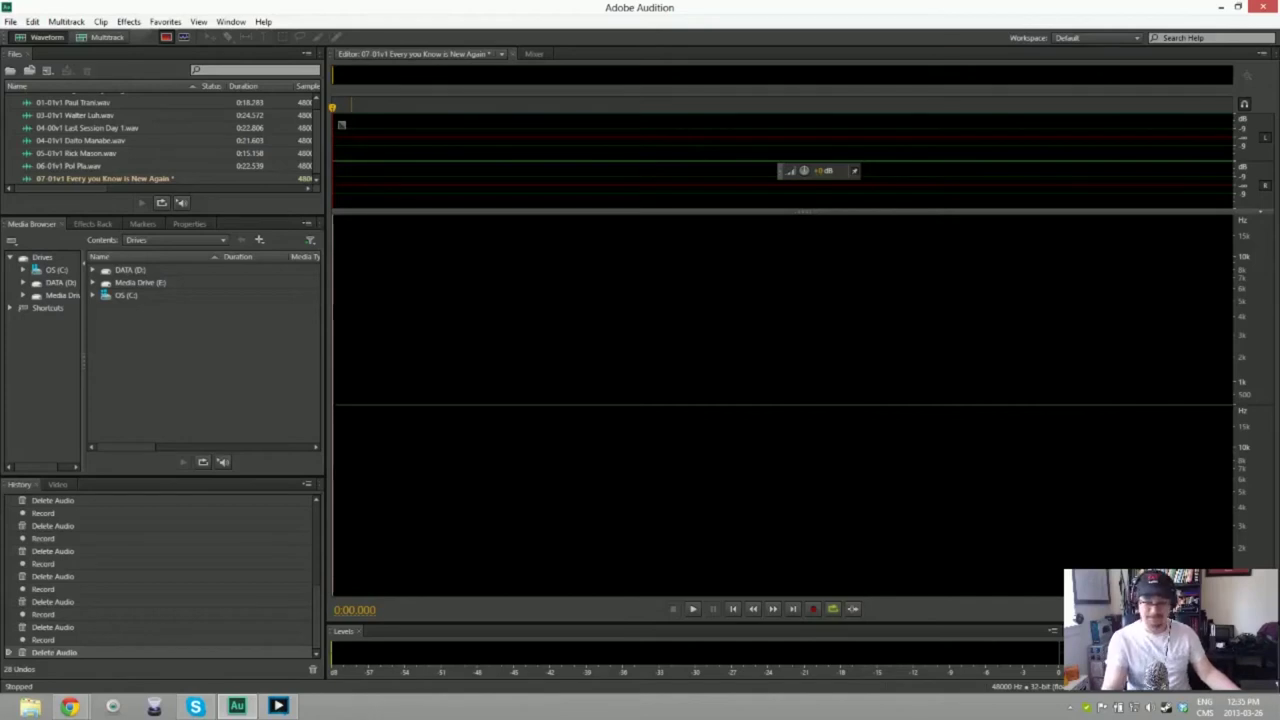
{"action": "key", "text": "shift+space"}
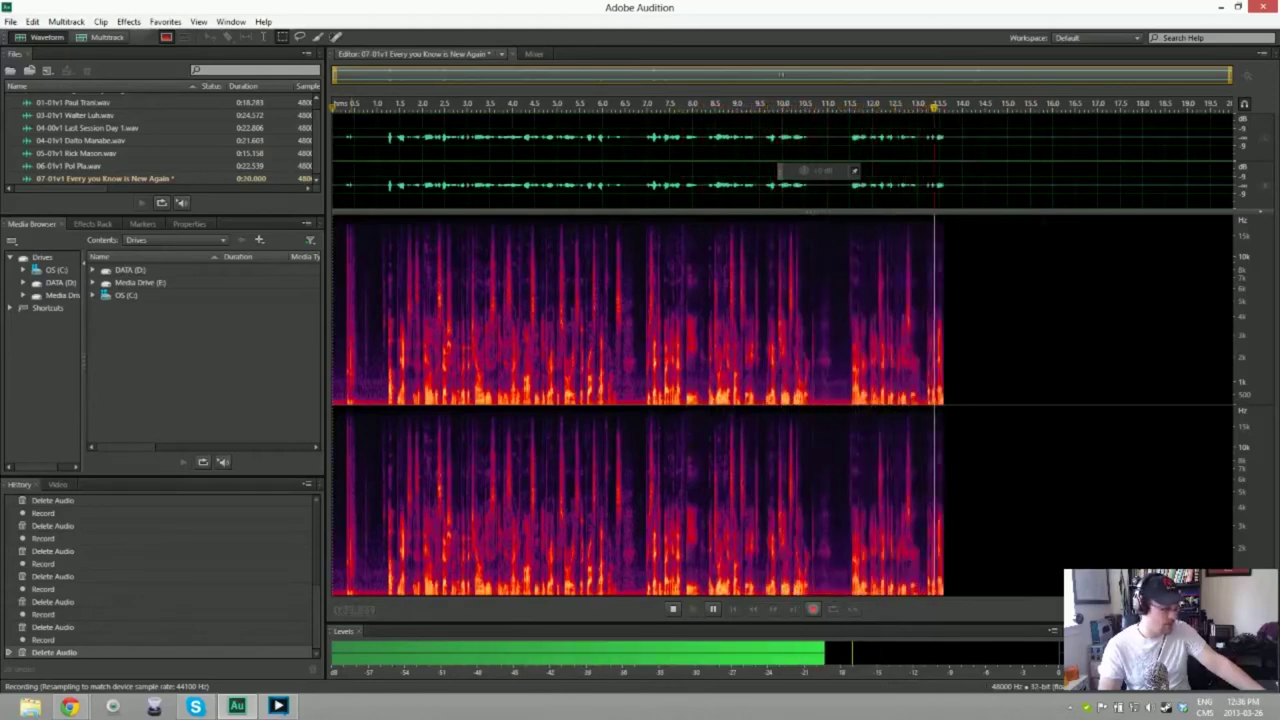
{"action": "key", "text": "space"}
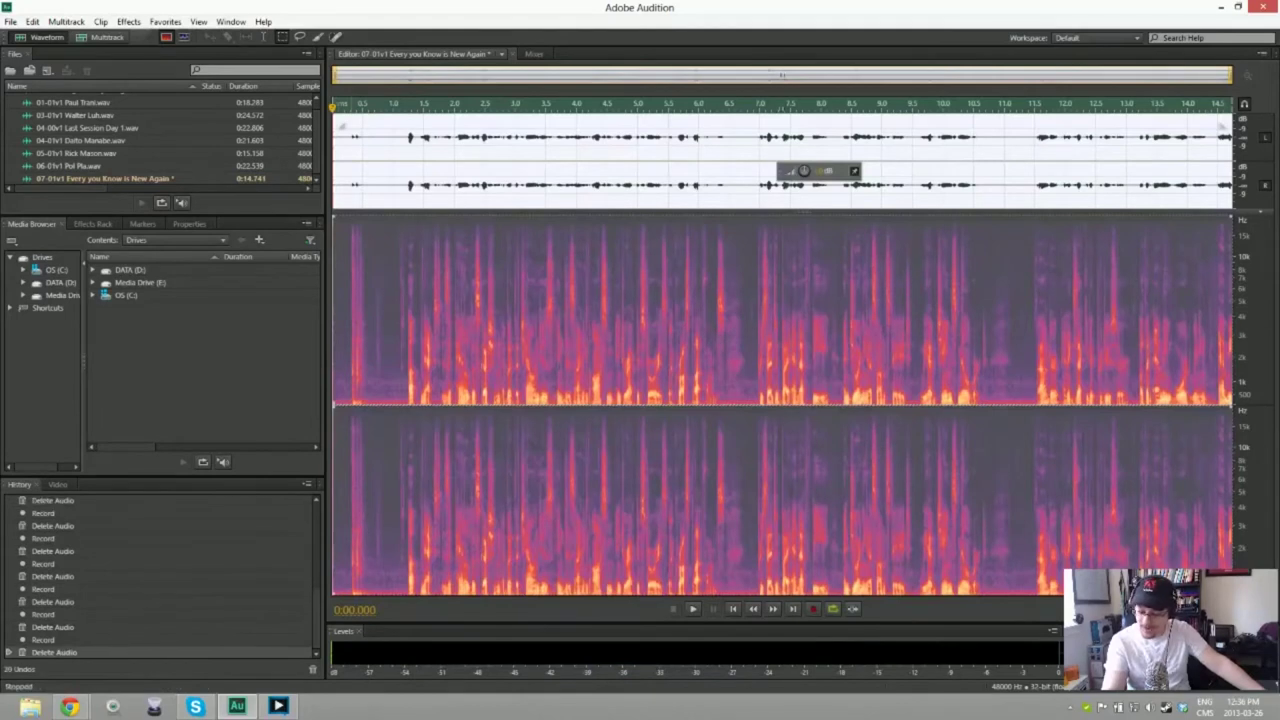
{"action": "key", "text": "ctrl+a"}
{"action": "key", "text": "Delete"}
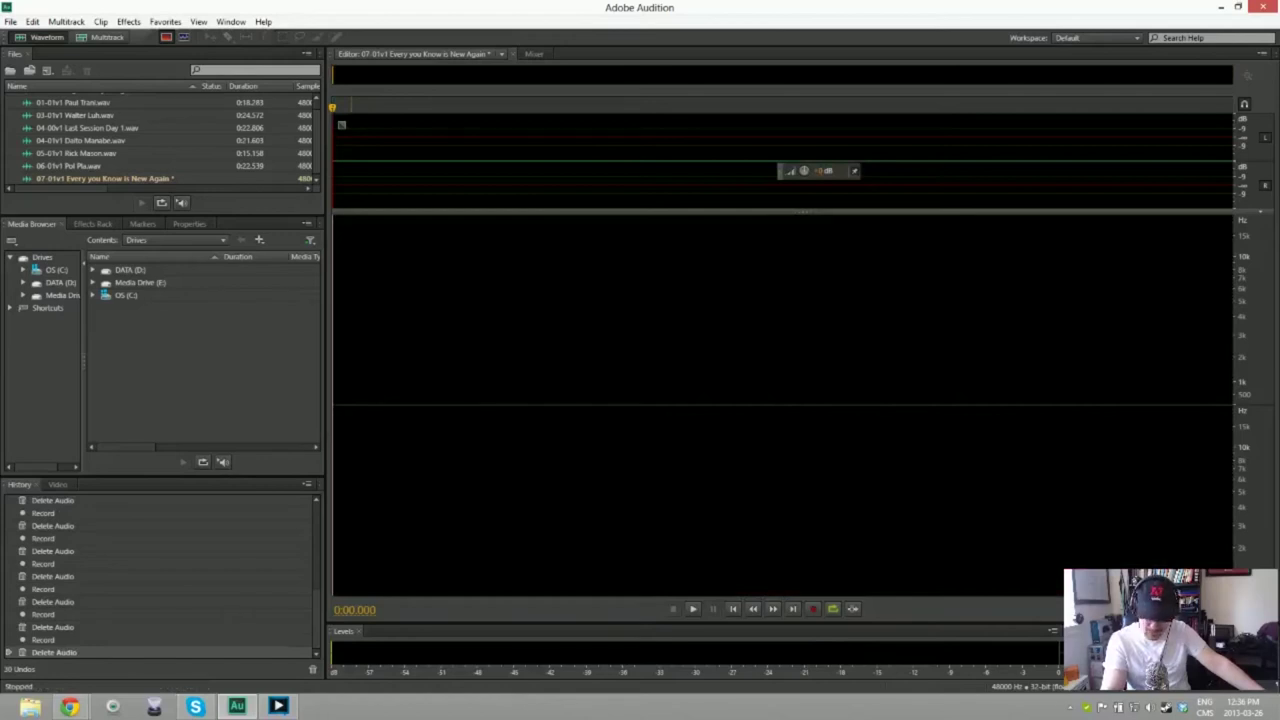
{"action": "key", "text": "shift+space"}
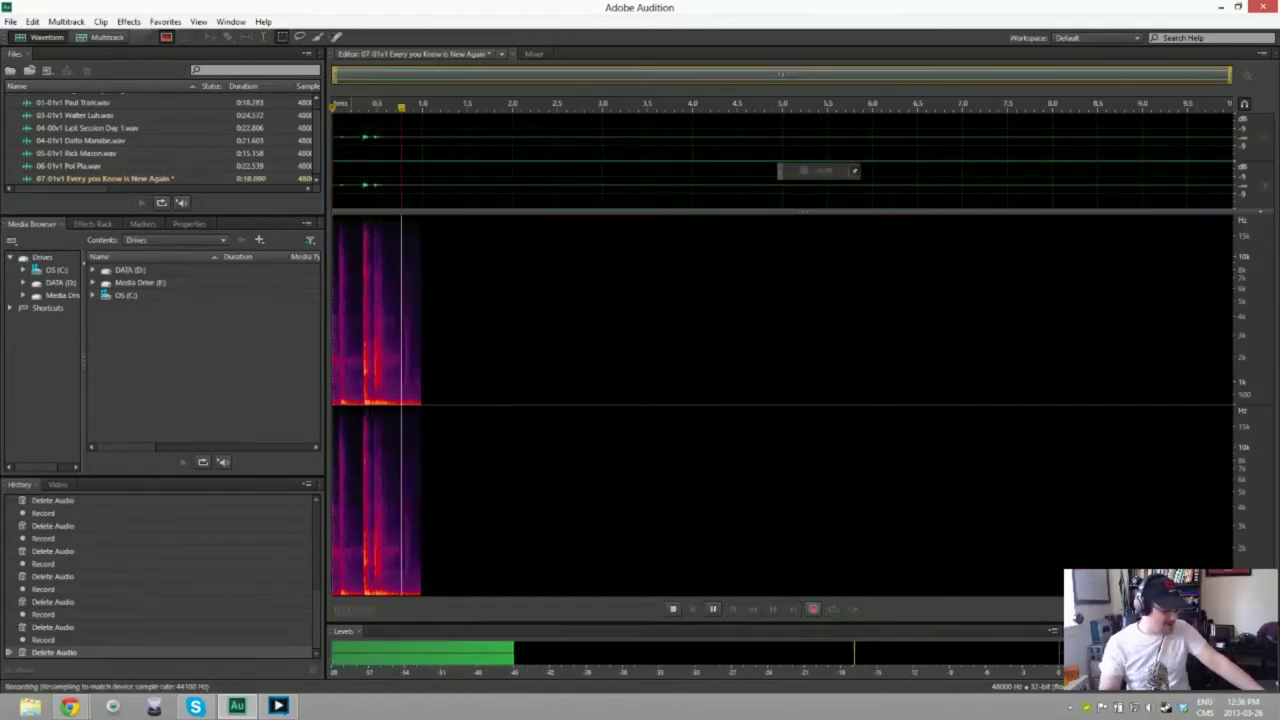
{"action": "key", "text": "shift+space"}
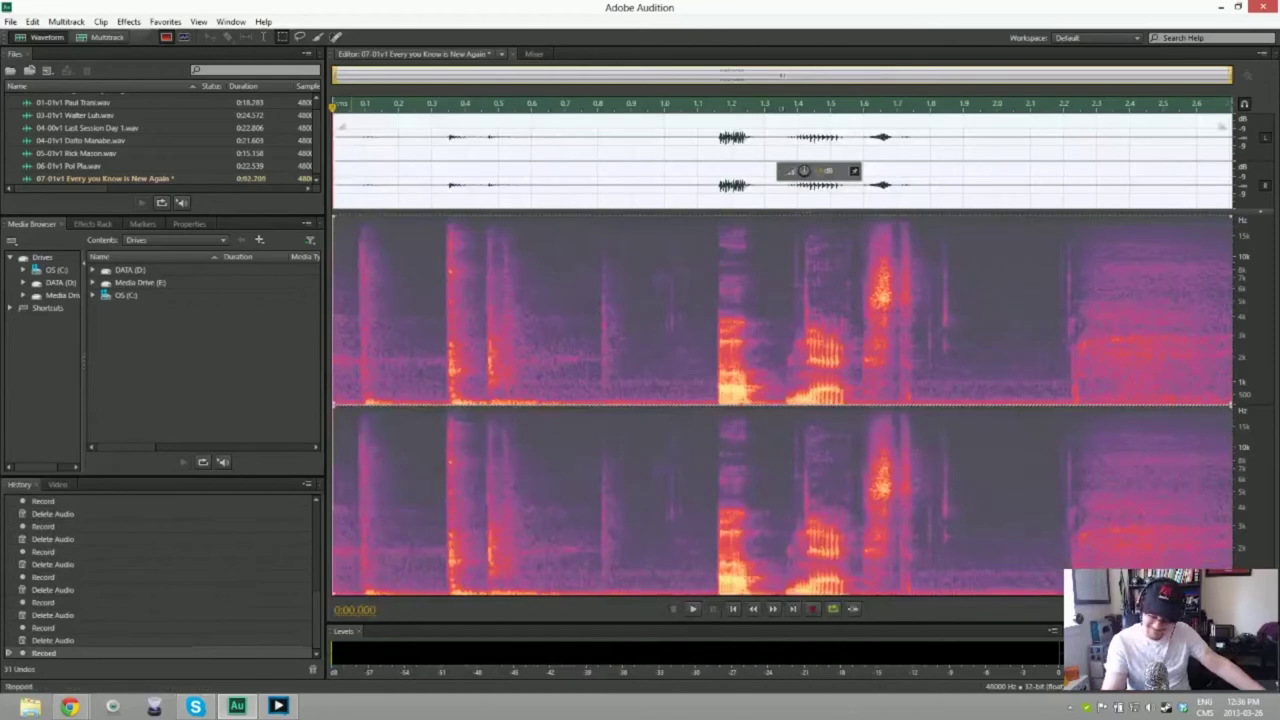
{"action": "key", "text": "ctrl+a"}
{"action": "key", "text": "Delete"}
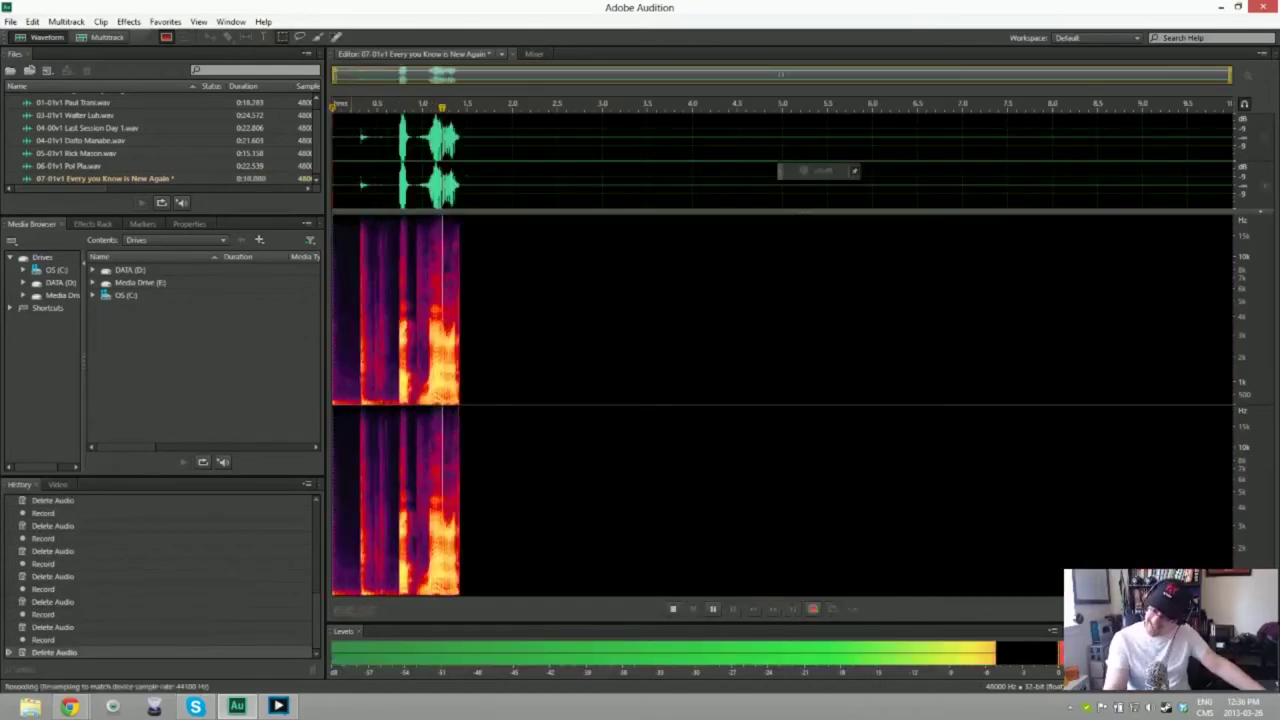
{"action": "key", "text": "shift+space"}
{"action": "key", "text": "space"}
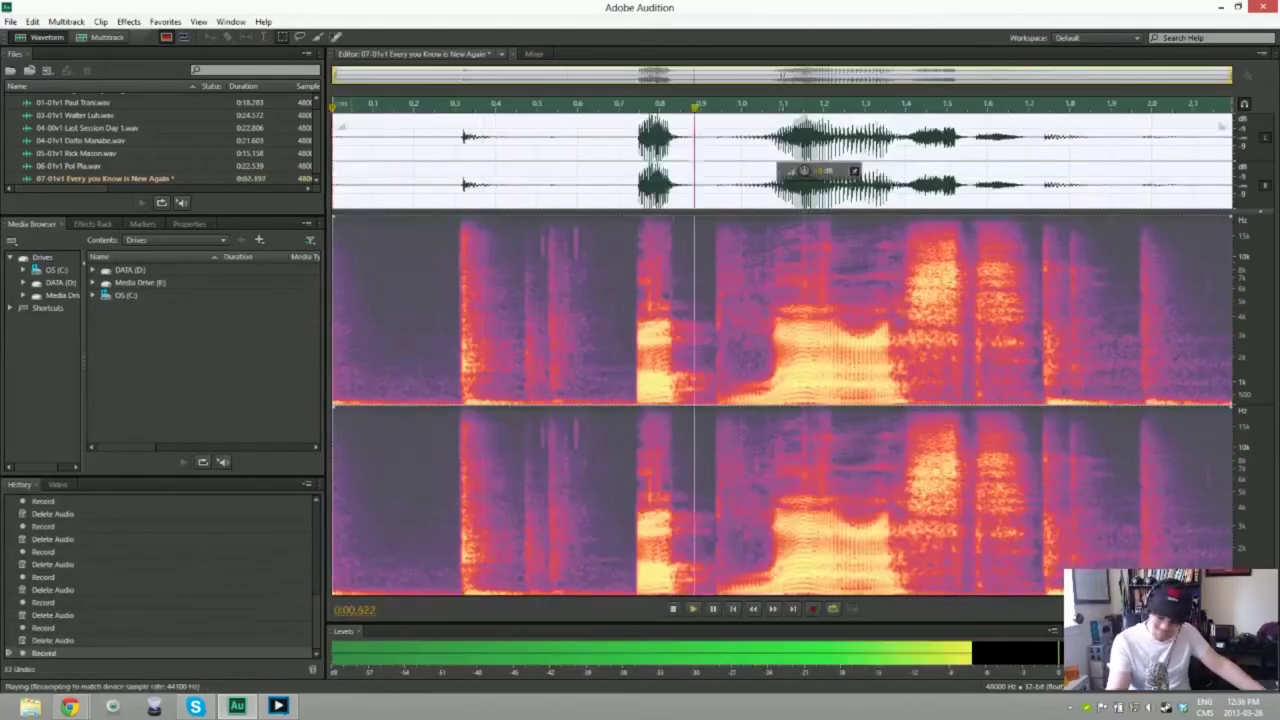
{"action": "key", "text": "space"}
{"action": "key", "text": "ctrl+a"}
{"action": "key", "text": "Delete"}
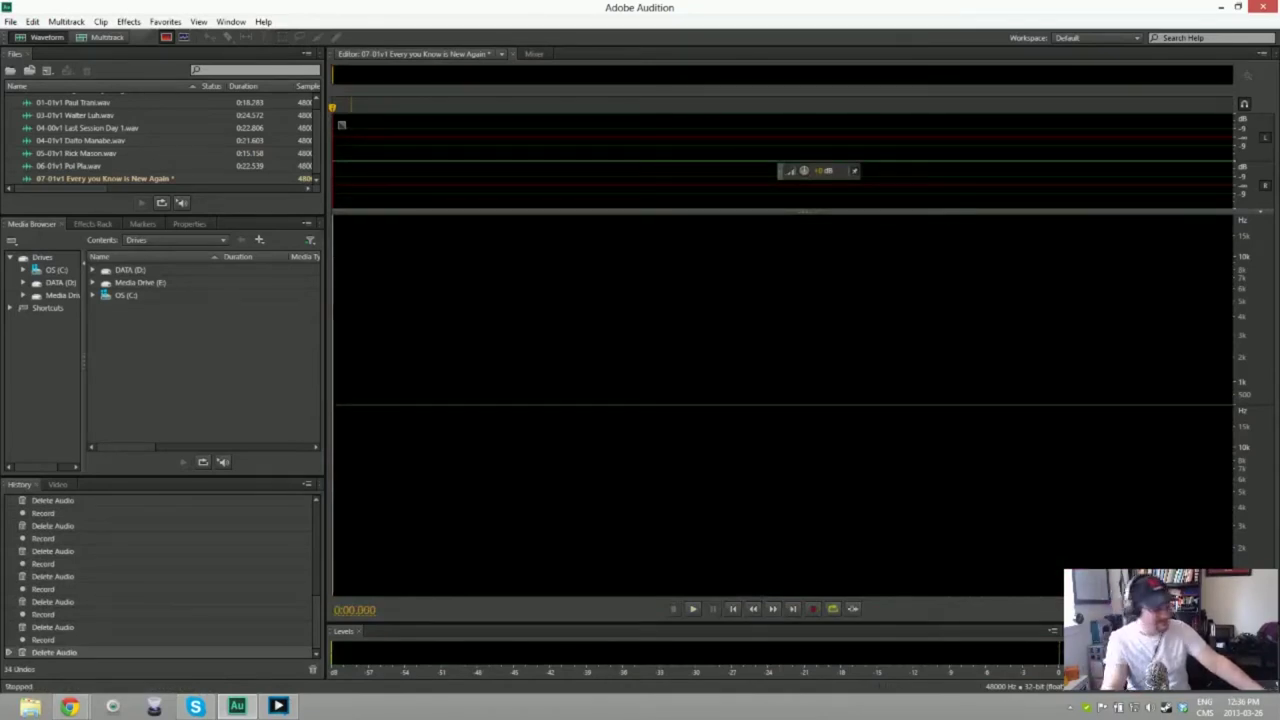
{"action": "key", "text": "shift+space"}
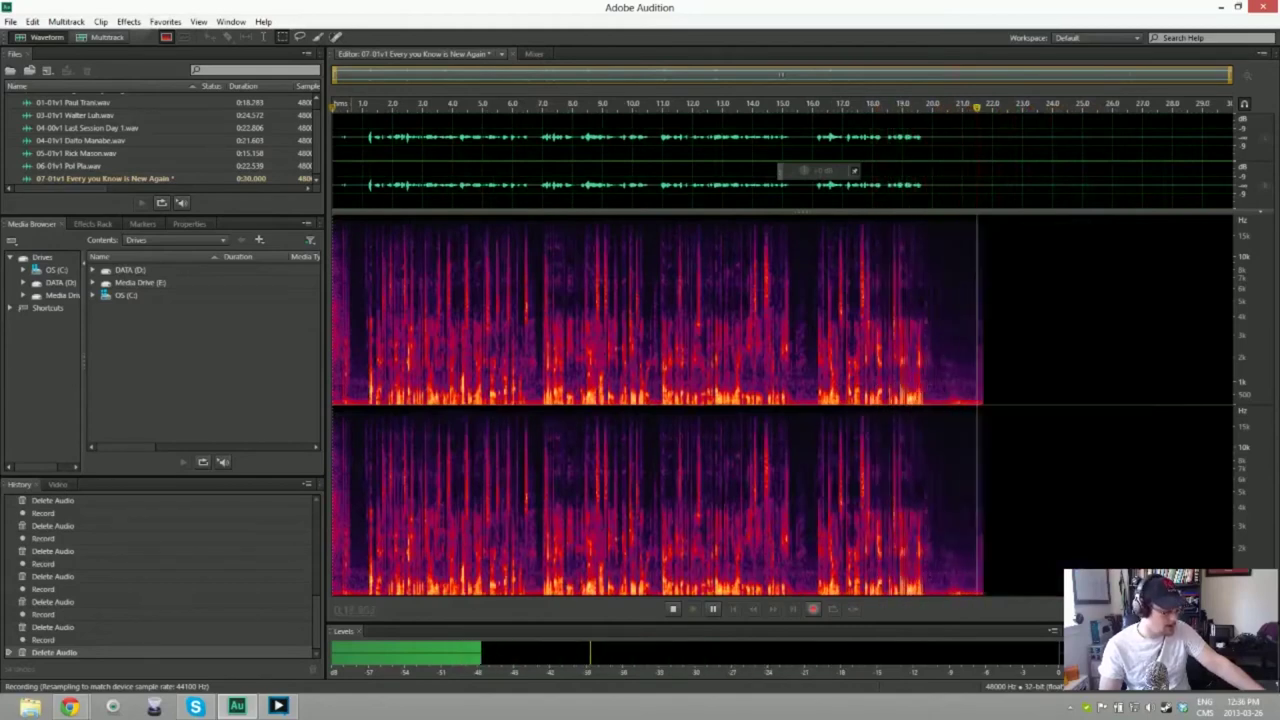
{"action": "key", "text": "space"}
{"action": "key", "text": "ctrl+a"}
{"action": "key", "text": "Delete"}
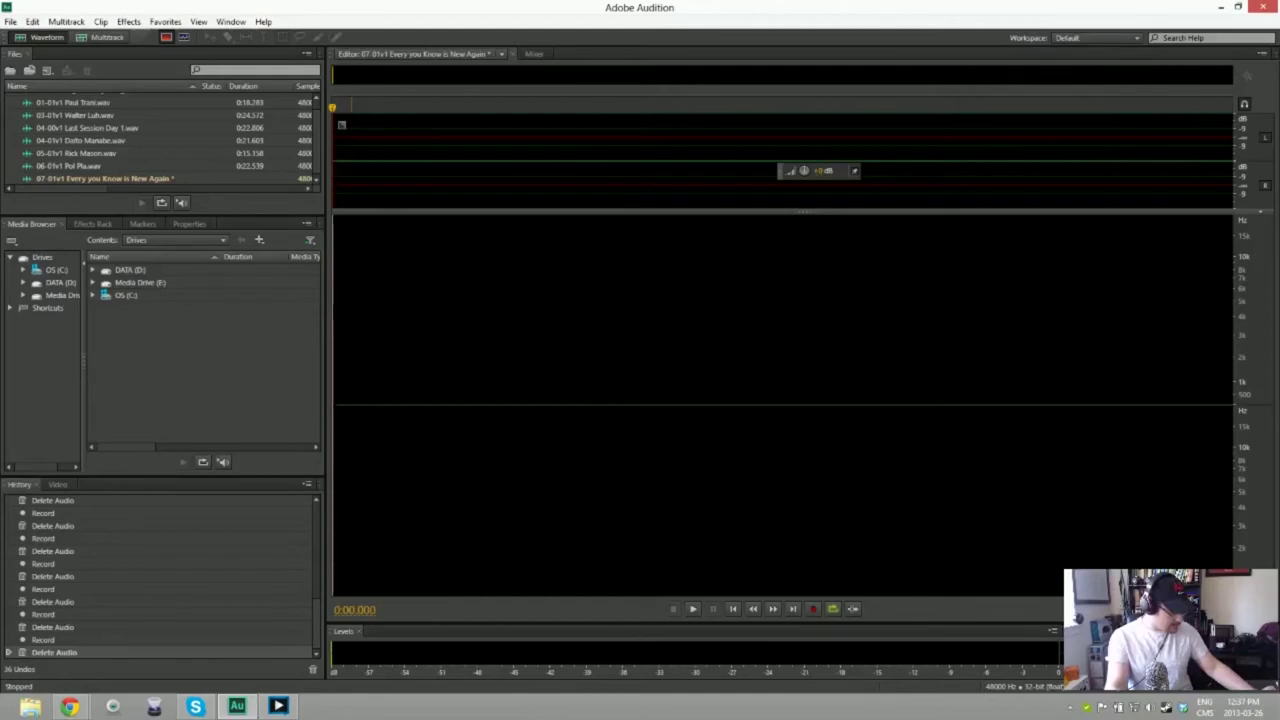
{"action": "key", "text": "shift+space"}
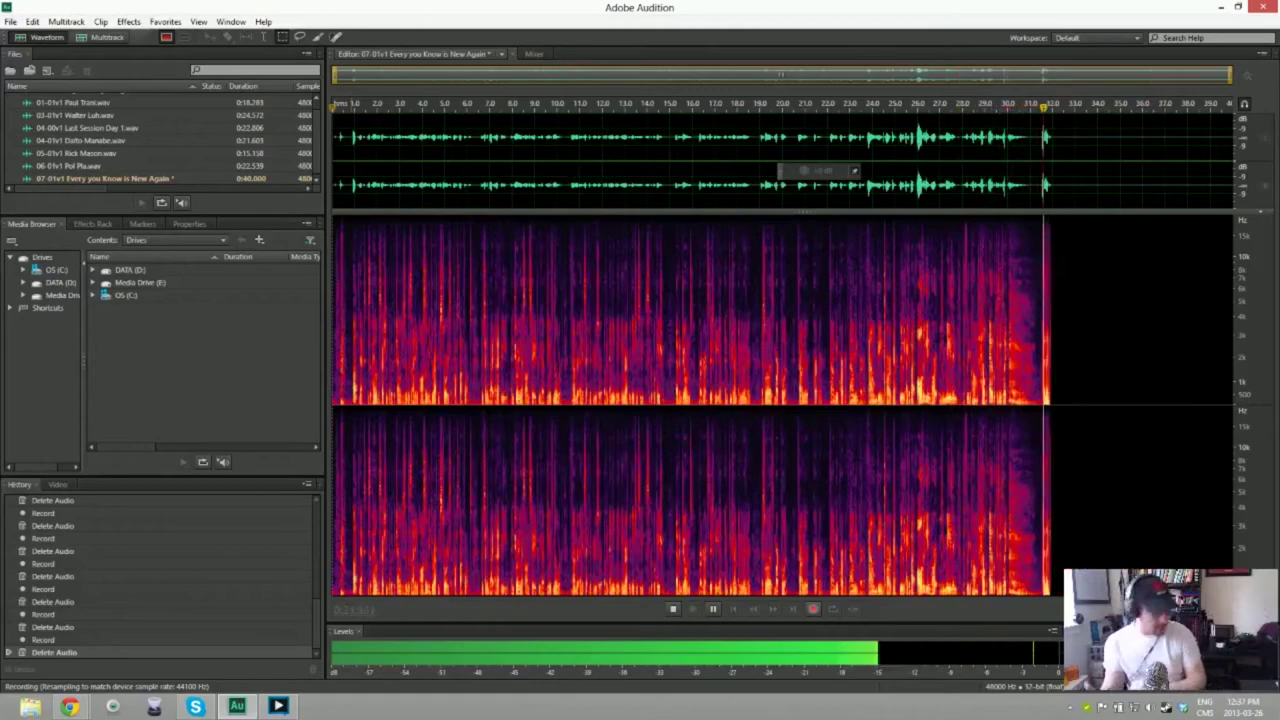
{"action": "key", "text": "space"}
{"action": "key", "text": "ctrl+a"}
{"action": "key", "text": "Delete"}
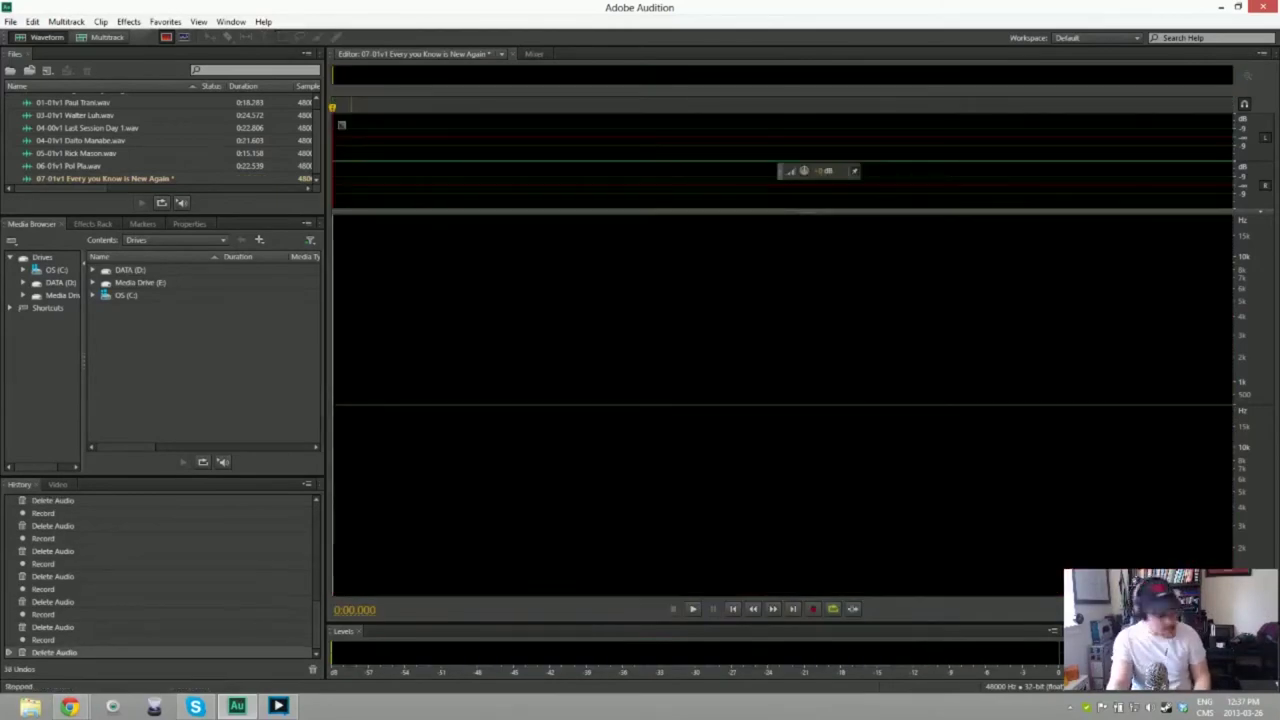
{"action": "key", "text": "shift+space"}
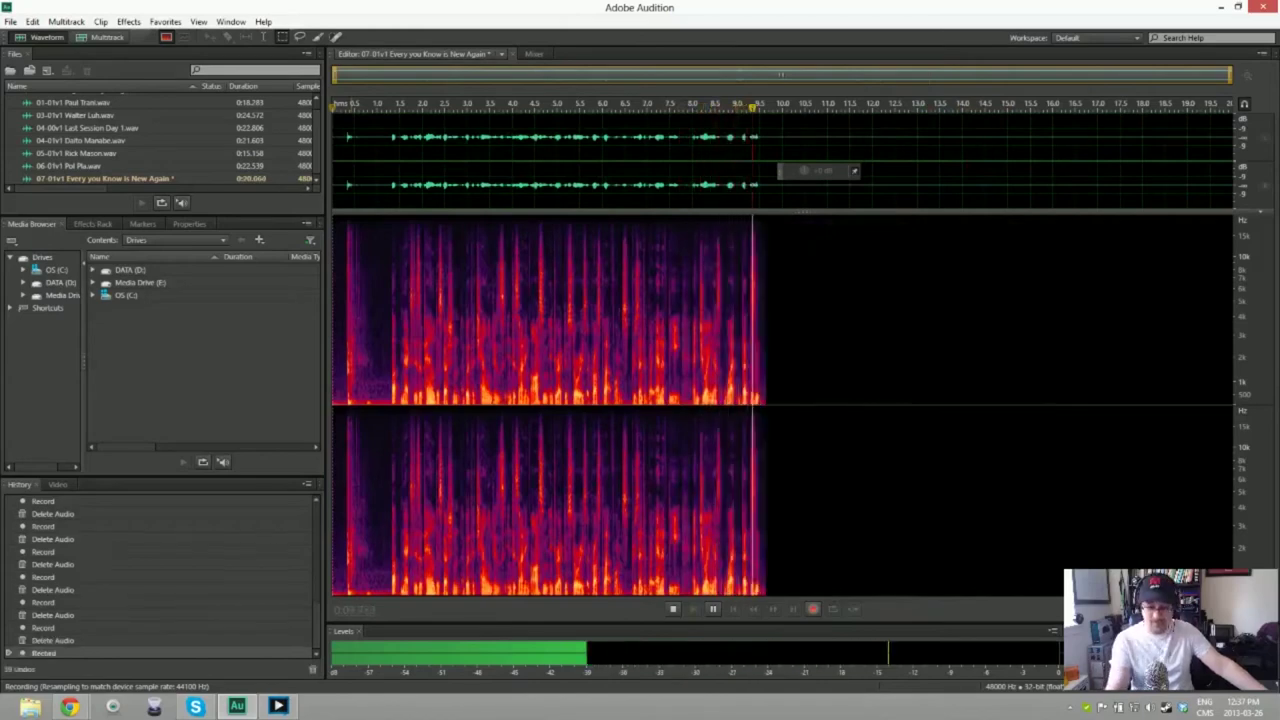
{"action": "key", "text": "ctrl+z"}
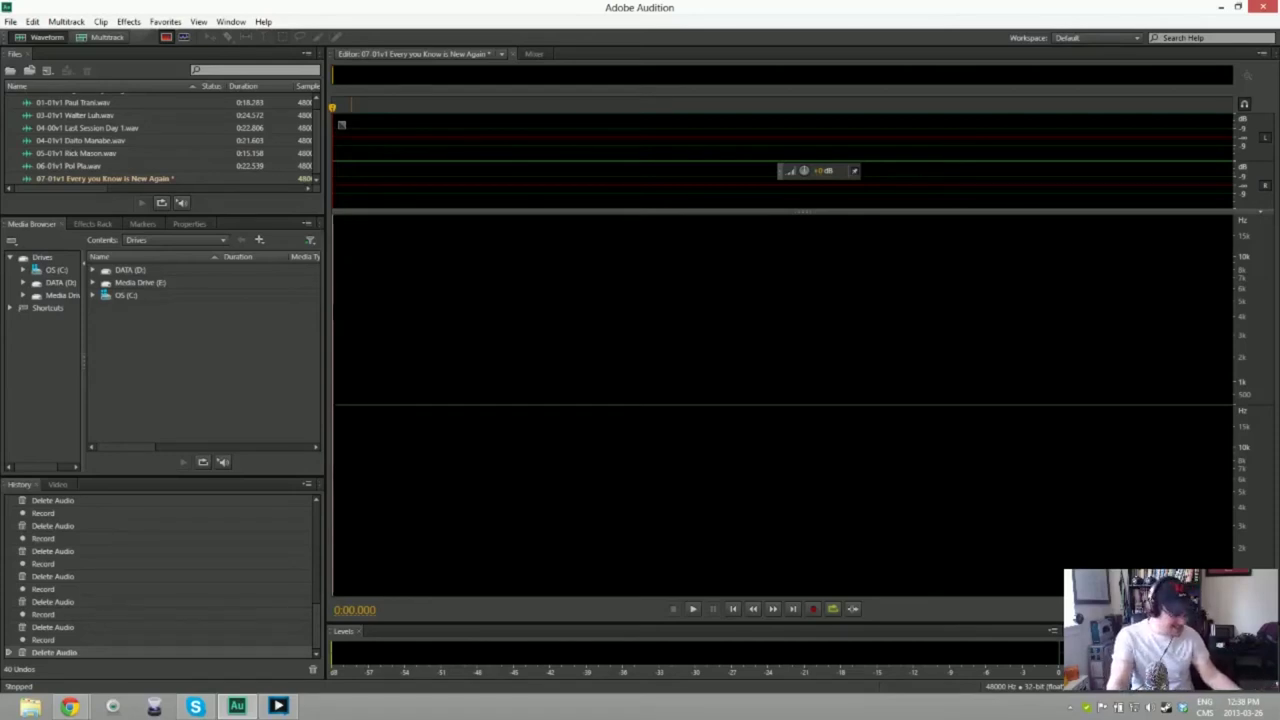
{"action": "key", "text": "shift+space"}
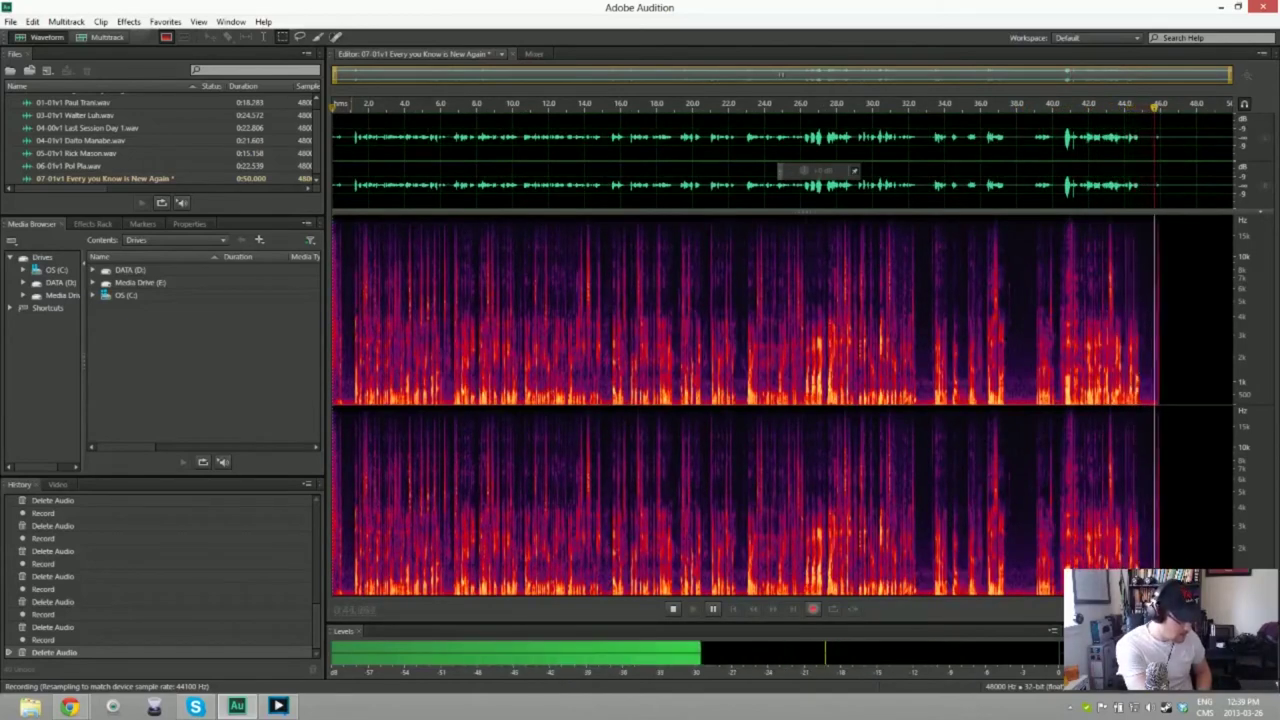
{"action": "key", "text": "space"}
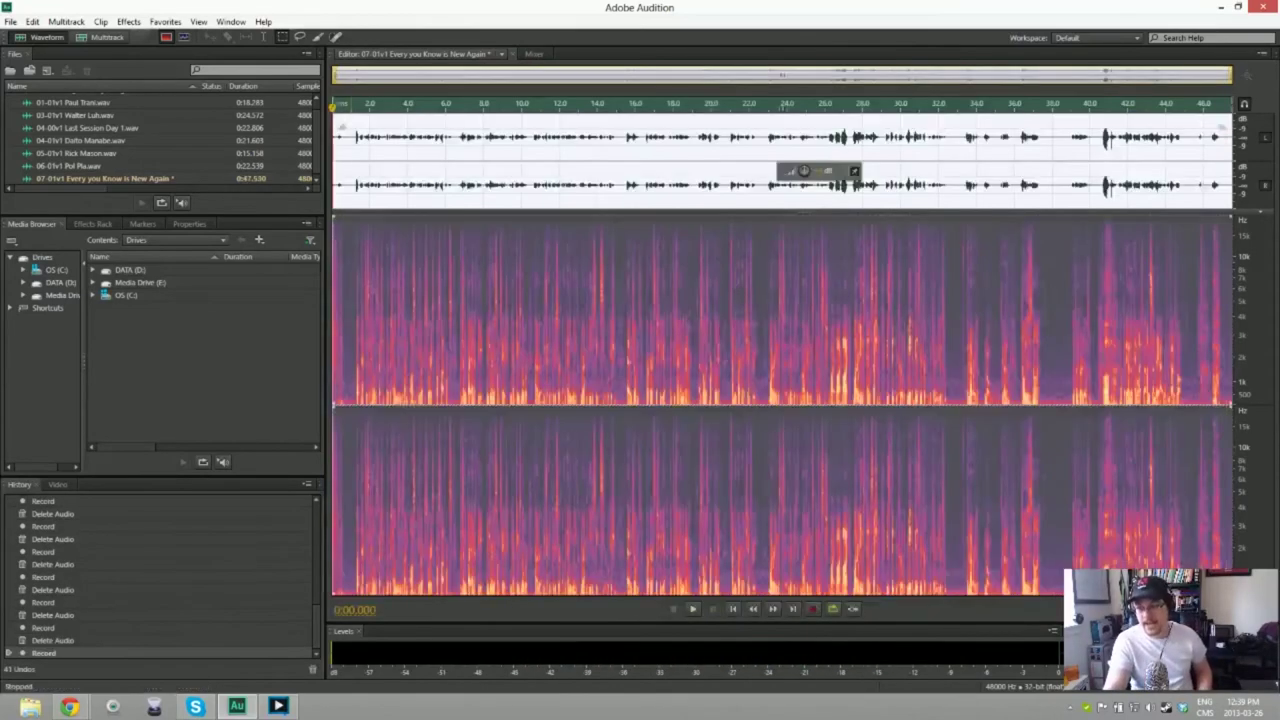
{"action": "key", "text": "ctrl+a"}
{"action": "key", "text": "Delete"}
{"action": "key", "text": "shift+space"}
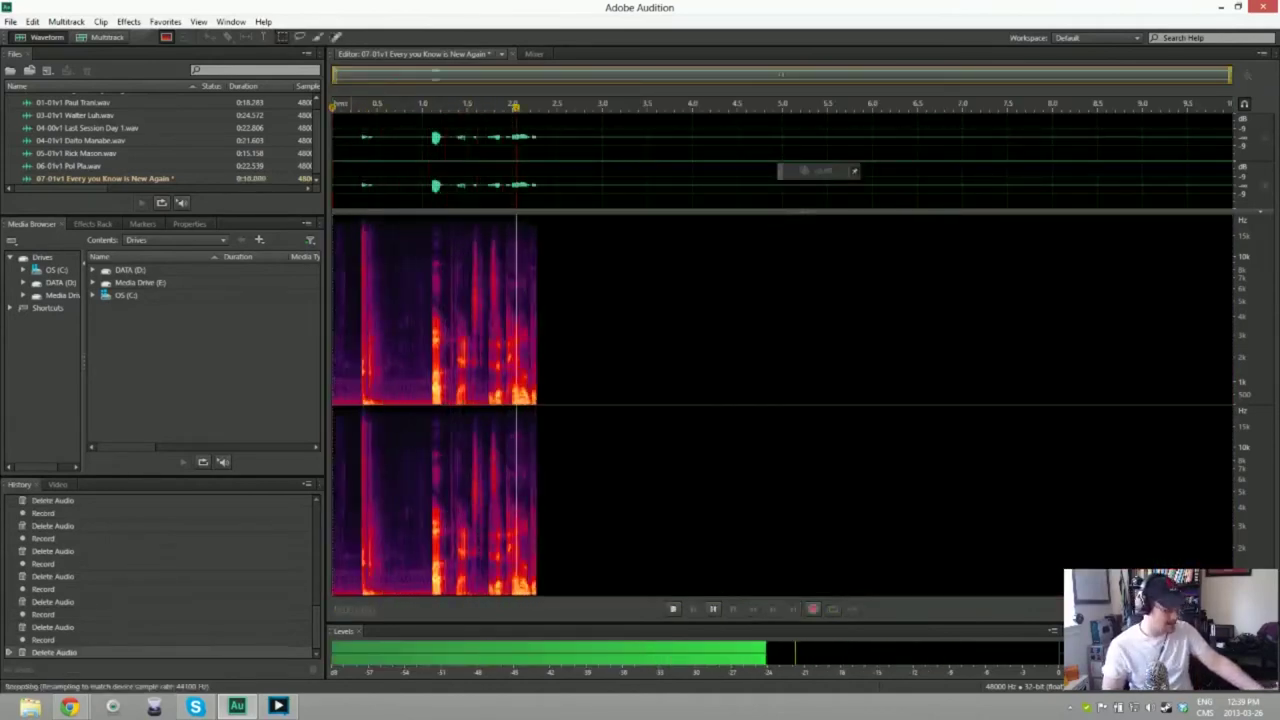
{"action": "key", "text": "space"}
{"action": "key", "text": "ctrl+z"}
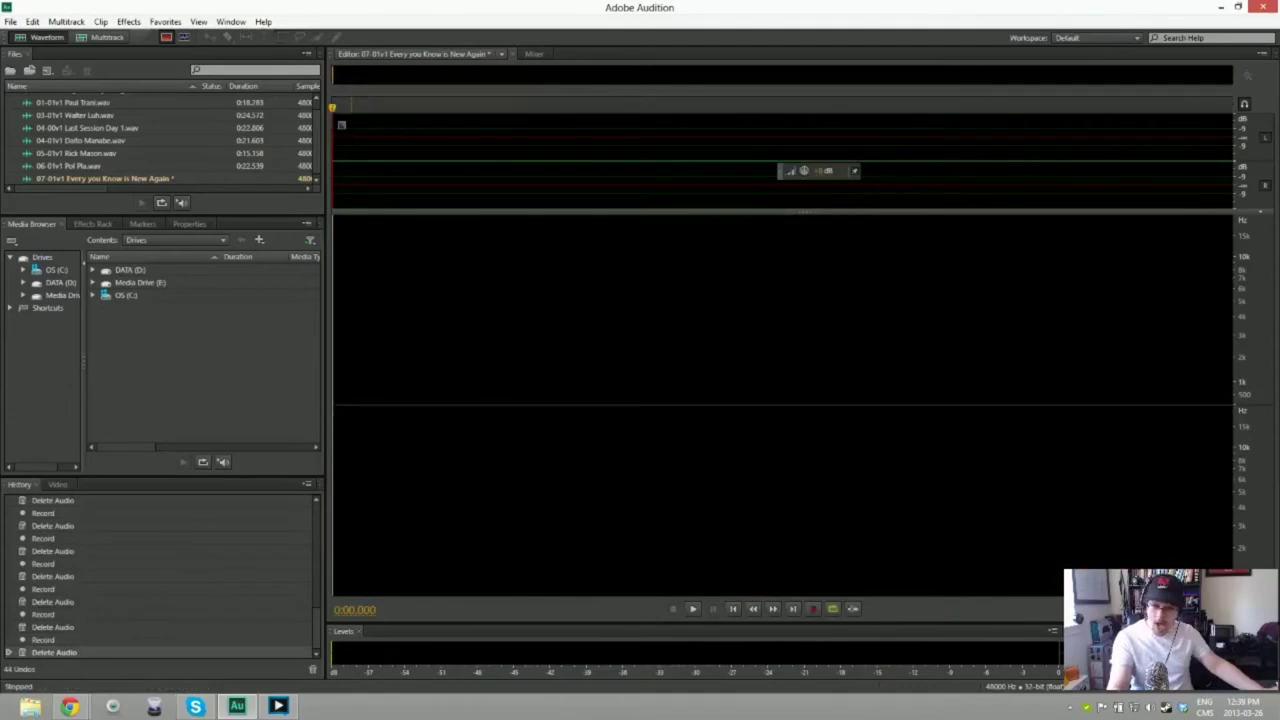
{"action": "key", "text": "shift+space"}
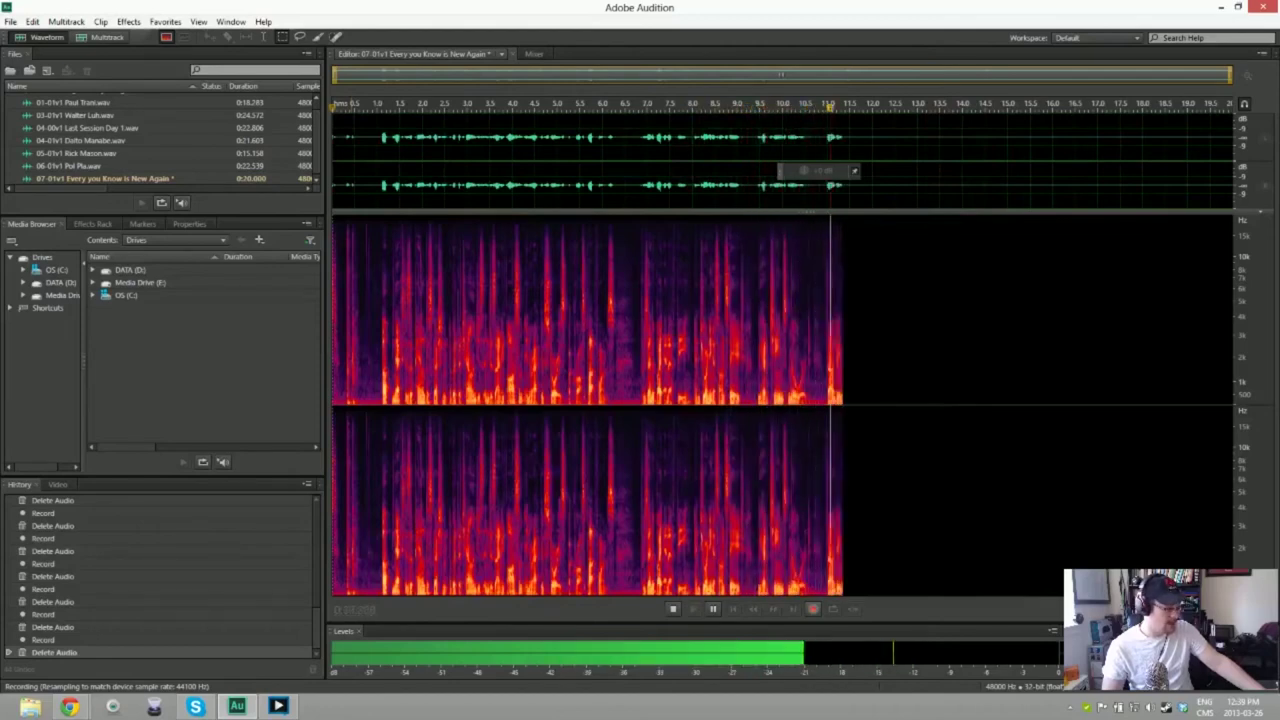
{"action": "key", "text": "space"}
{"action": "key", "text": "ctrl+a"}
{"action": "key", "text": "Delete"}
{"action": "key", "text": "shift+space"}
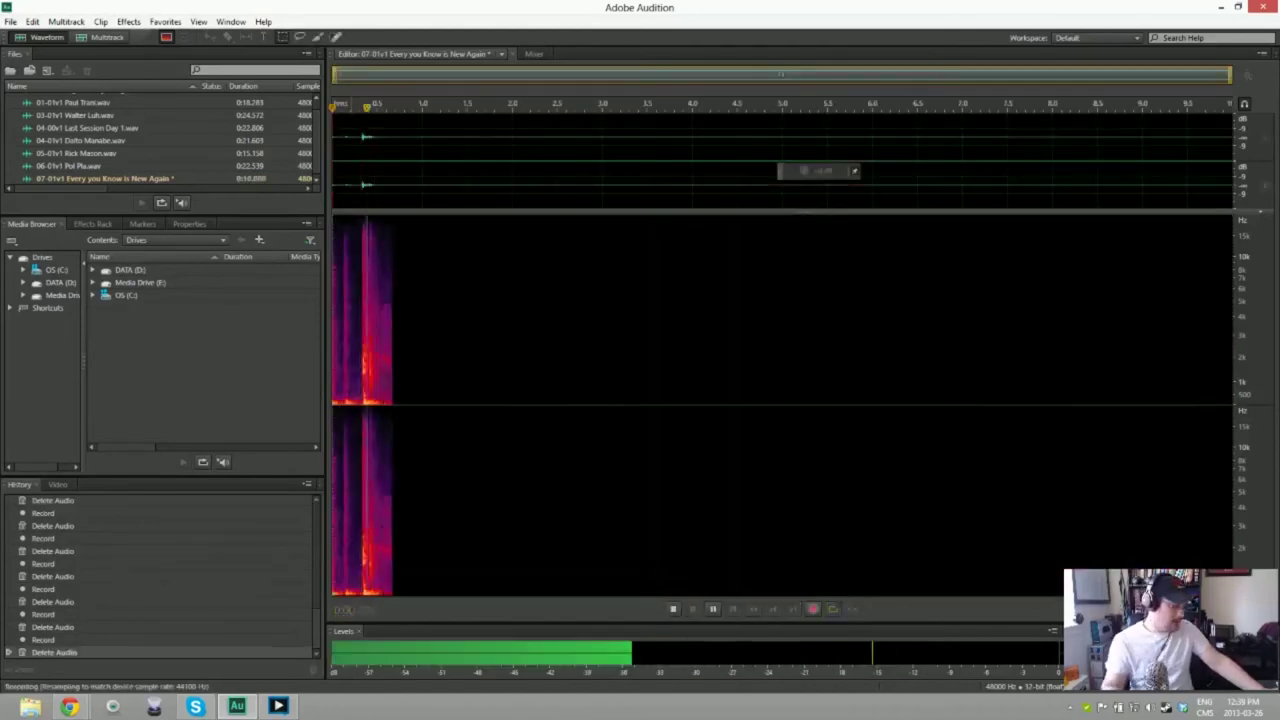
{"action": "key", "text": "space"}
{"action": "key", "text": "ctrl+a"}
{"action": "key", "text": "Delete"}
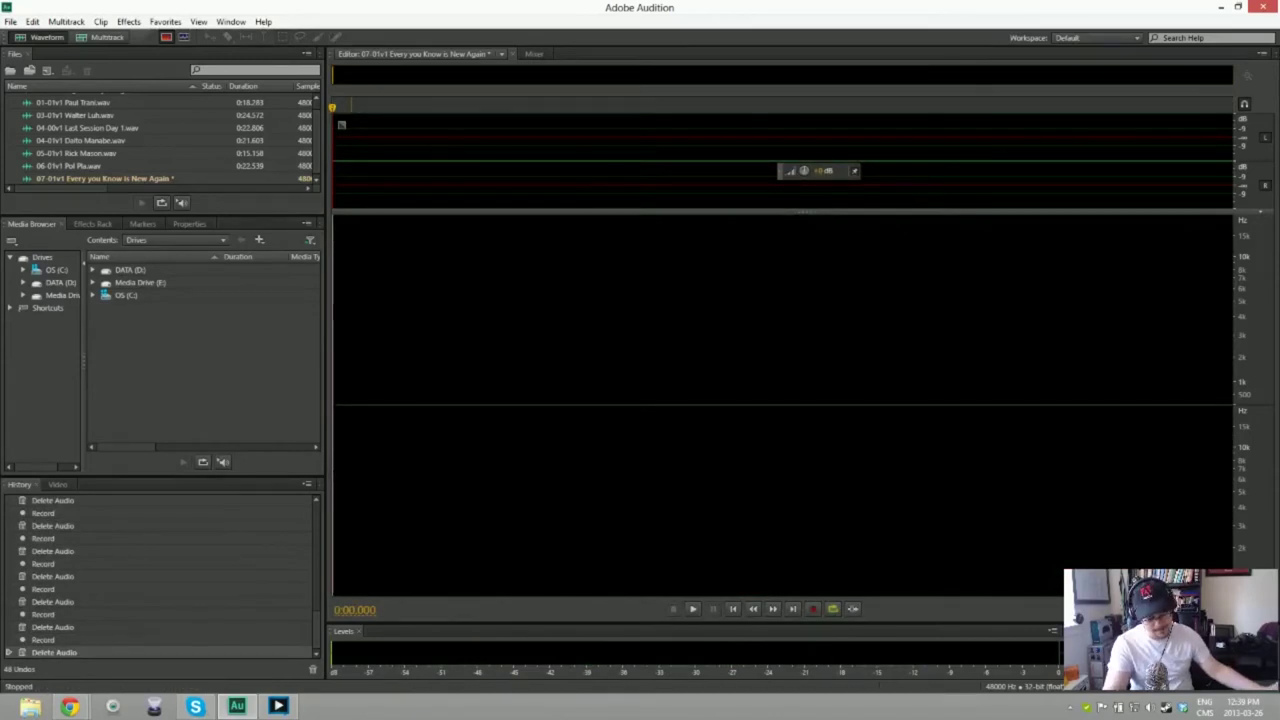
{"action": "key", "text": "shift+space"}
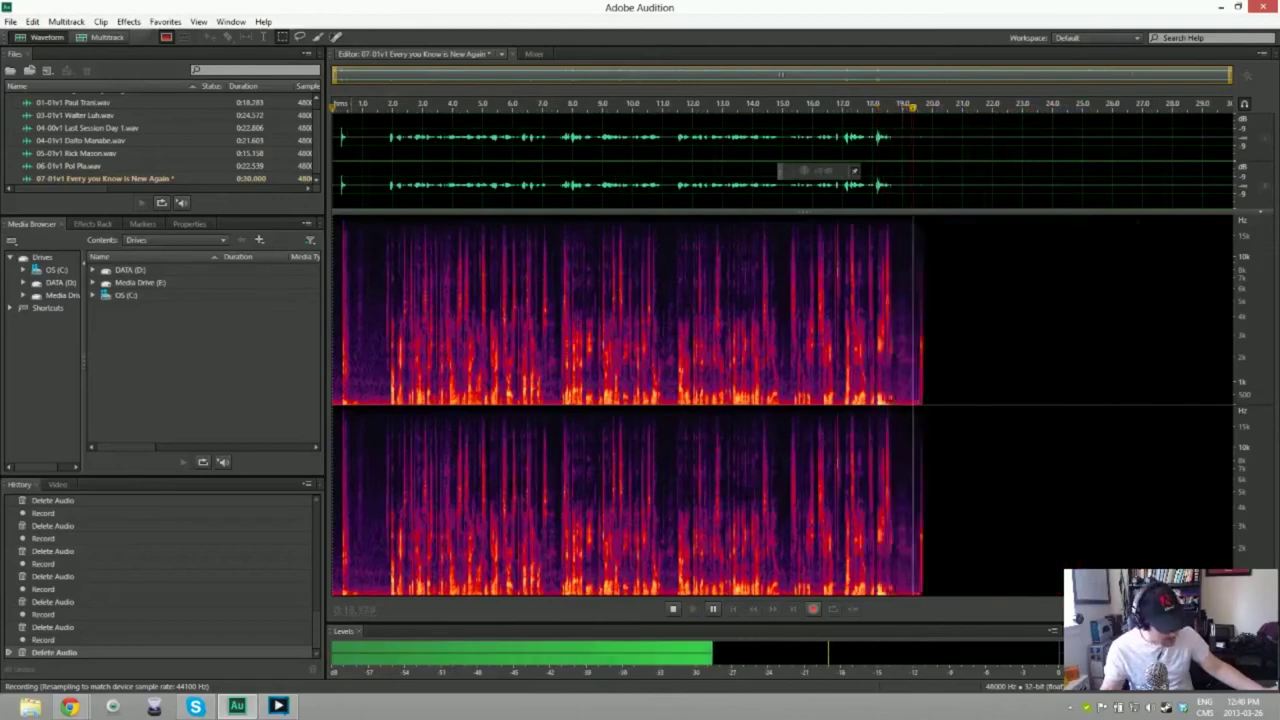
Step: Delete the stopped take and a quick false start, then begin a fresh recording
{"action": "key", "text": "space"}
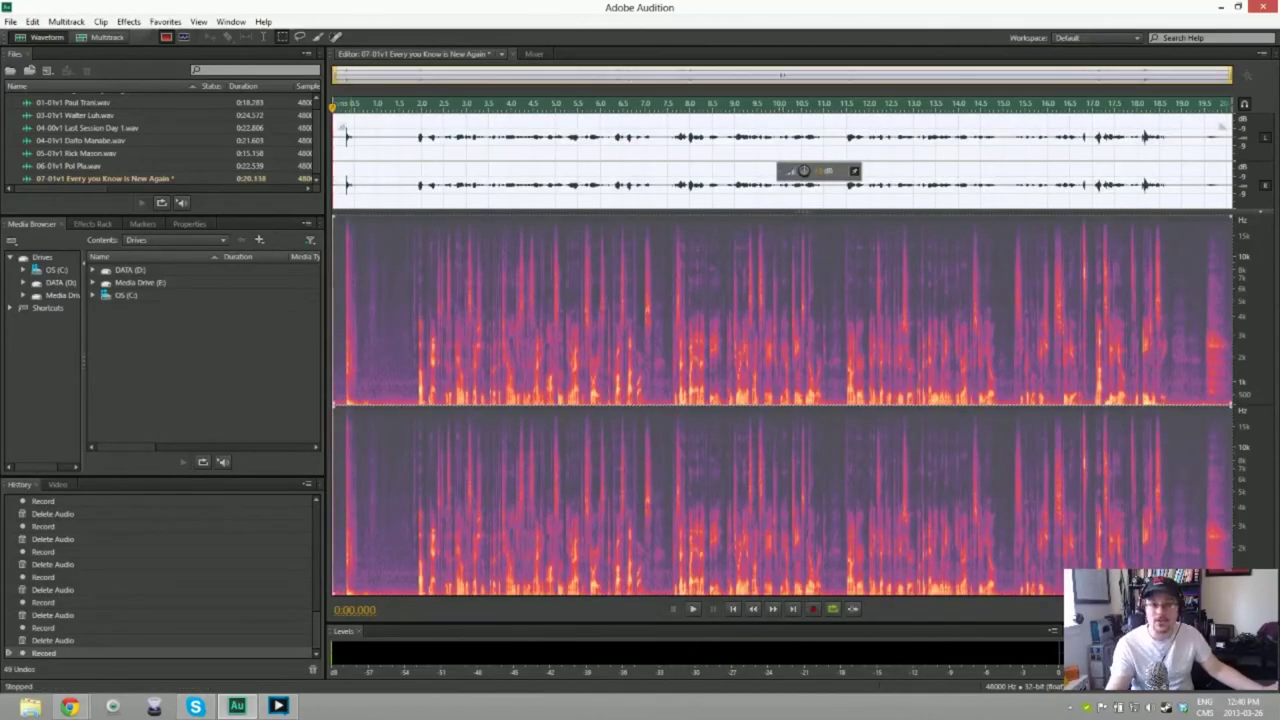
{"action": "key", "text": "Delete"}
{"action": "key", "text": "shift+space"}
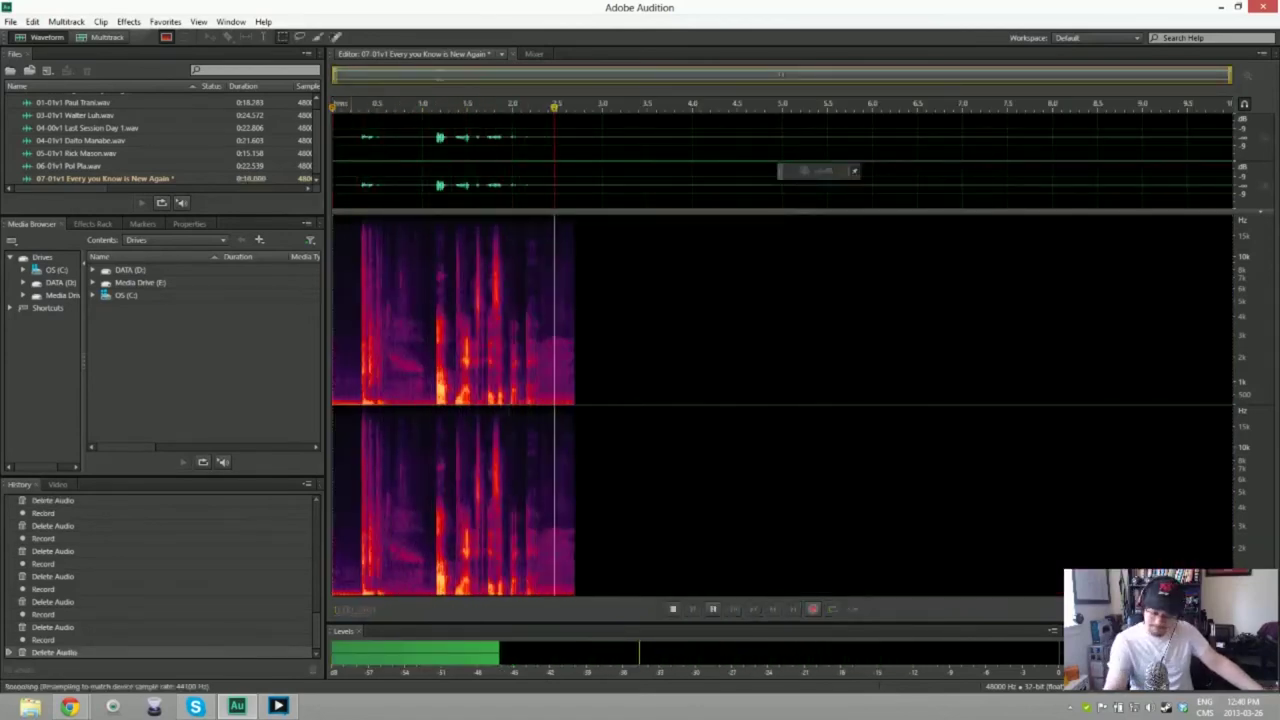
{"action": "key", "text": "space"}
{"action": "key", "text": "Delete"}
{"action": "key", "text": "shift+space"}
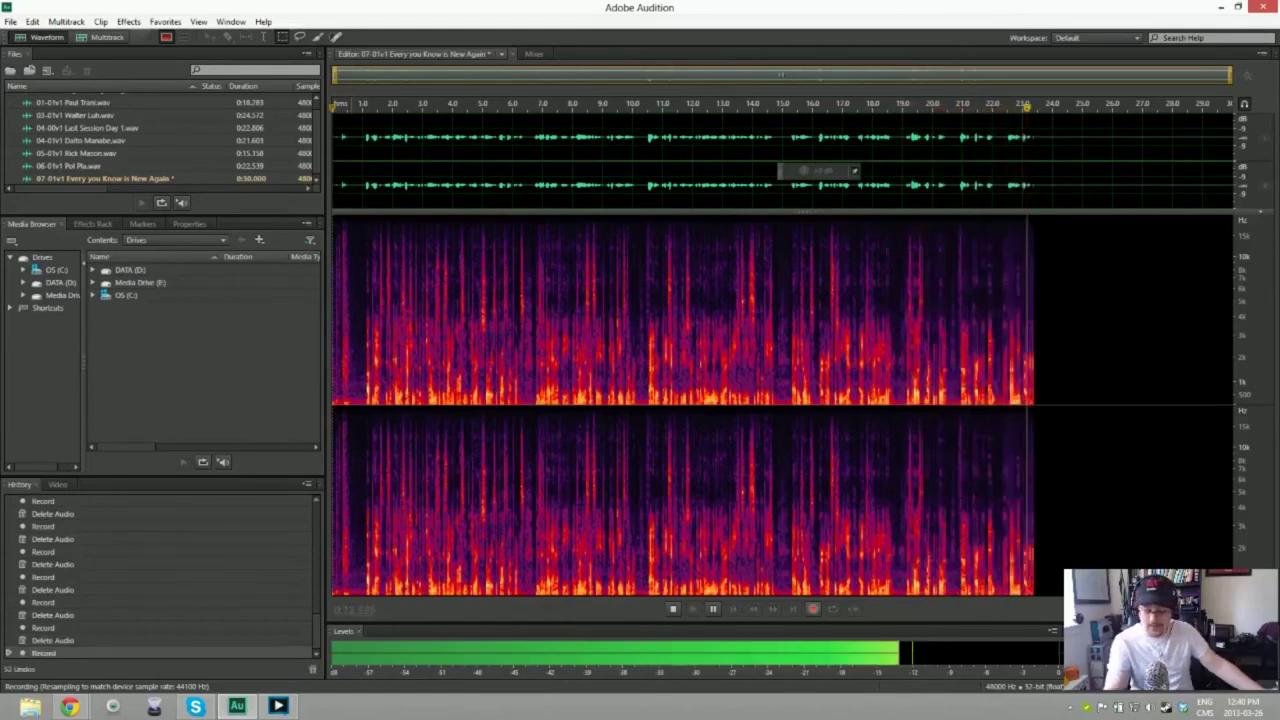
Step: Discard that take too and stop after a short retake of about 3 seconds
{"action": "key", "text": "space"}
{"action": "key", "text": "ctrl+a"}
{"action": "key", "text": "Delete"}
{"action": "key", "text": "shift+space"}
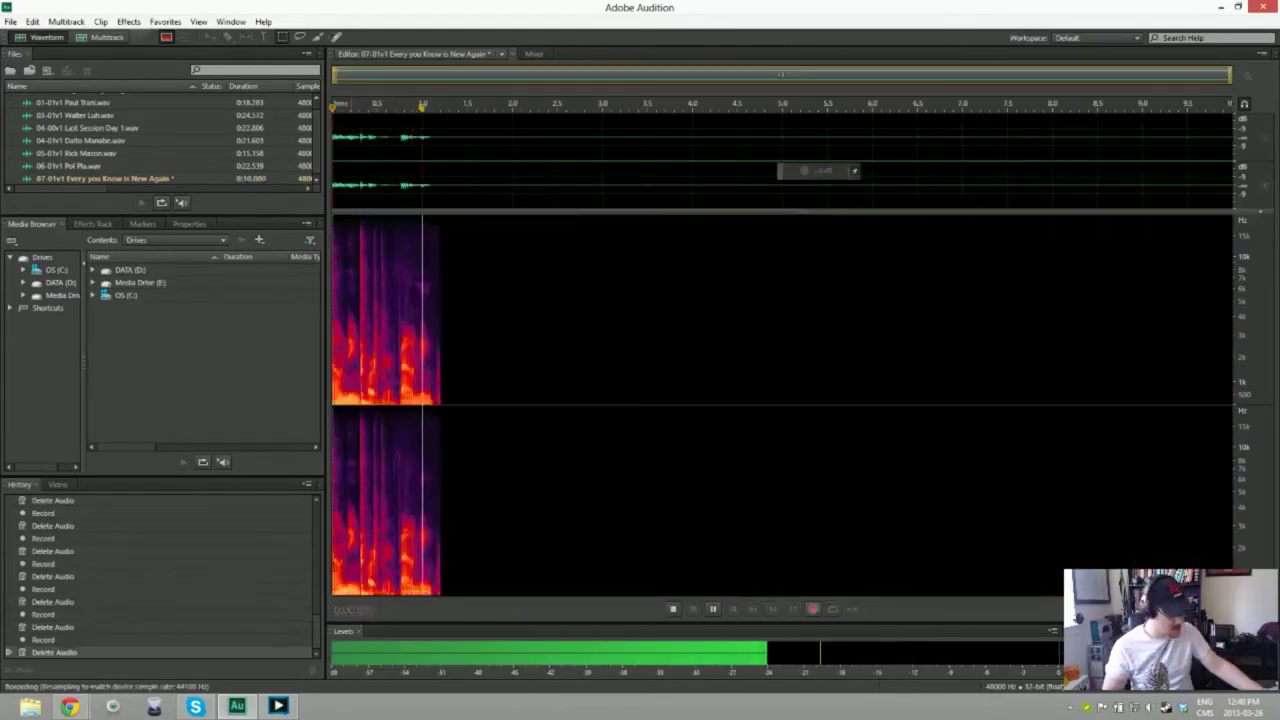
{"action": "key", "text": "space"}
Step: Replace the false start with a full 32-second intro take and trim a sliver from its start
{"action": "key", "text": "ctrl+a"}
{"action": "key", "text": "Delete"}
{"action": "key", "text": "shift+space"}
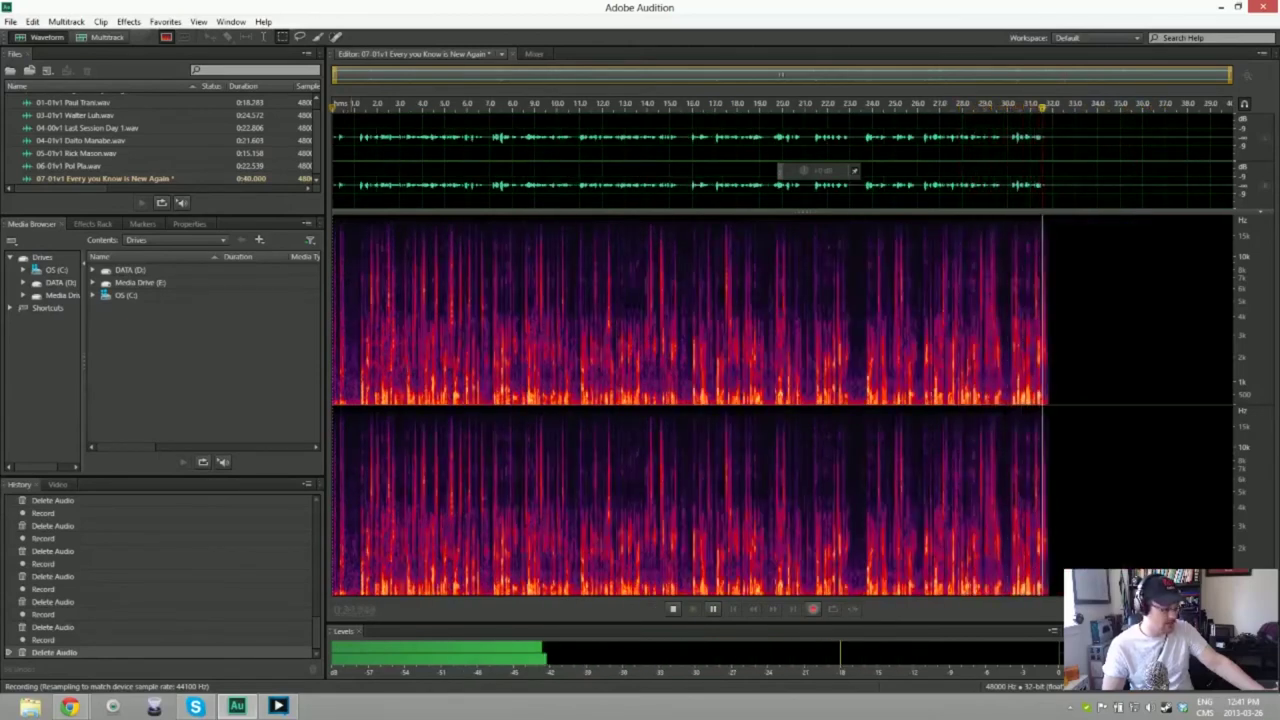
{"action": "key", "text": "space"}
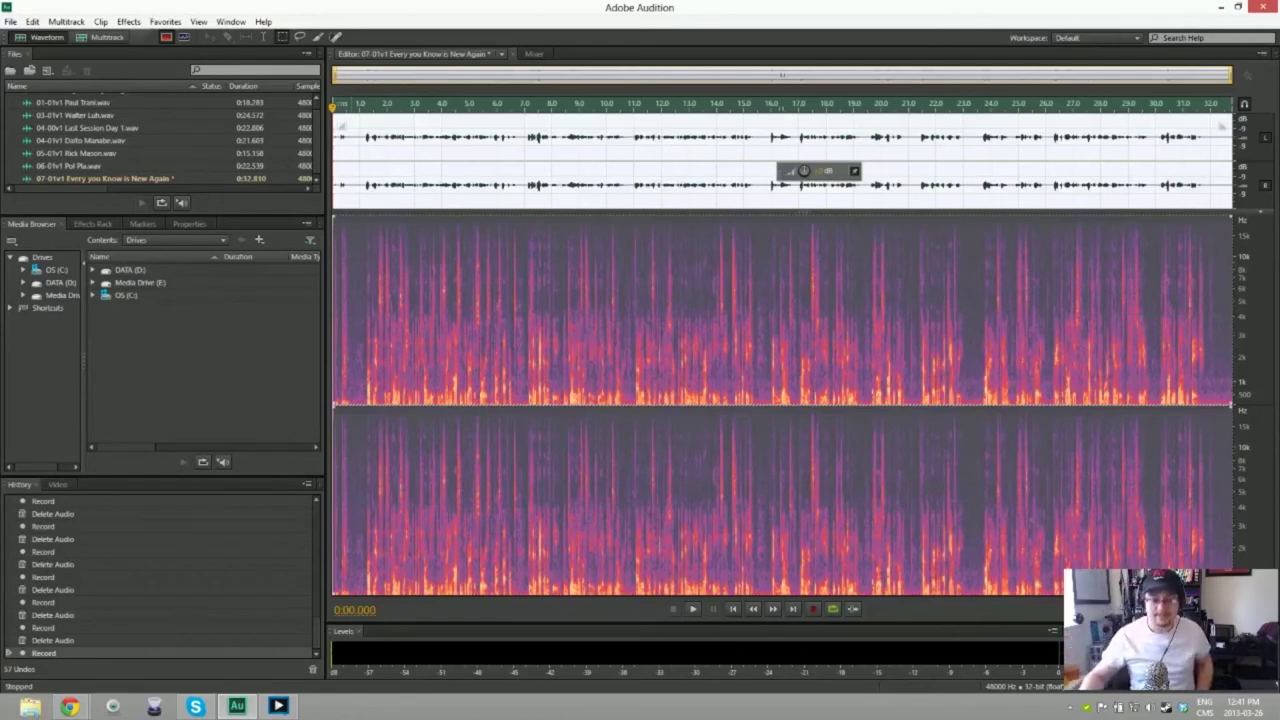
{"action": "key", "text": "Delete"}
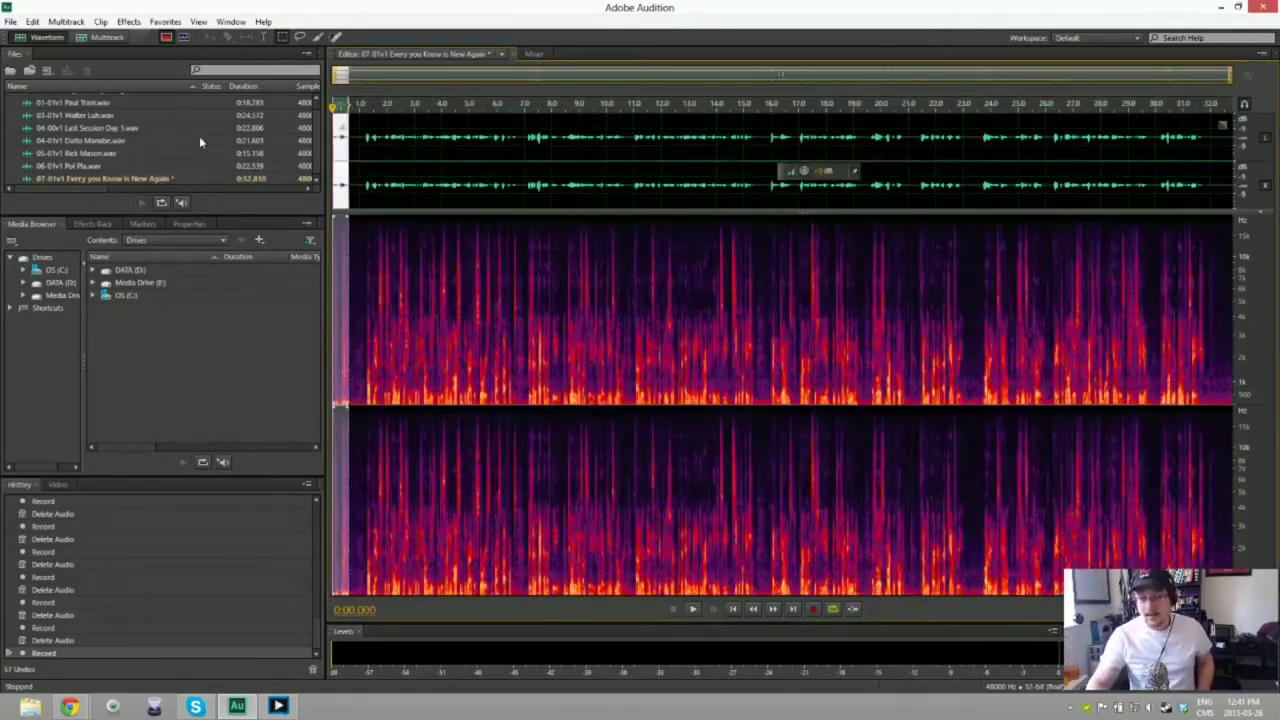
{"action": "left_click_drag", "start_coordinate": [334, 145], "coordinate": [346, 145]}
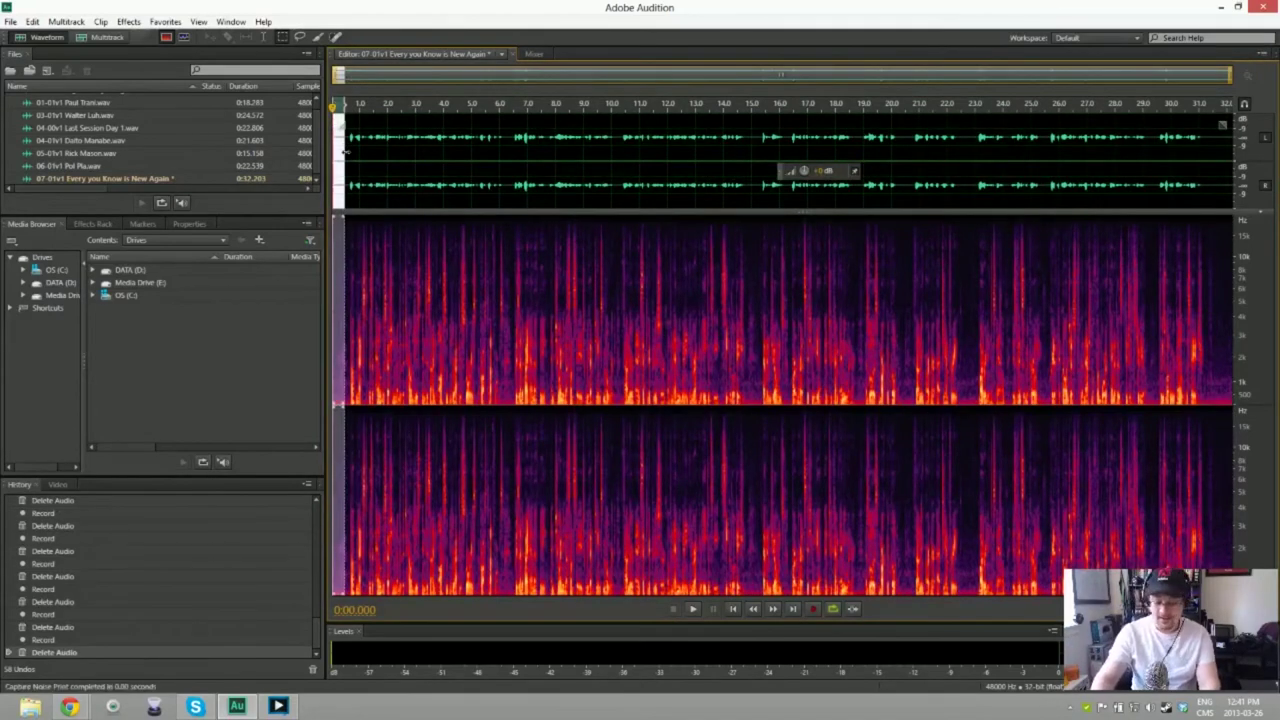
Step: Apply noise reduction to the entire 32.2-second 07-01v1 take and listen back to it
{"action": "key", "text": "ctrl+a"}
{"action": "key", "text": "ctrl+shift+p"}
{"action": "key", "text": "Return"}
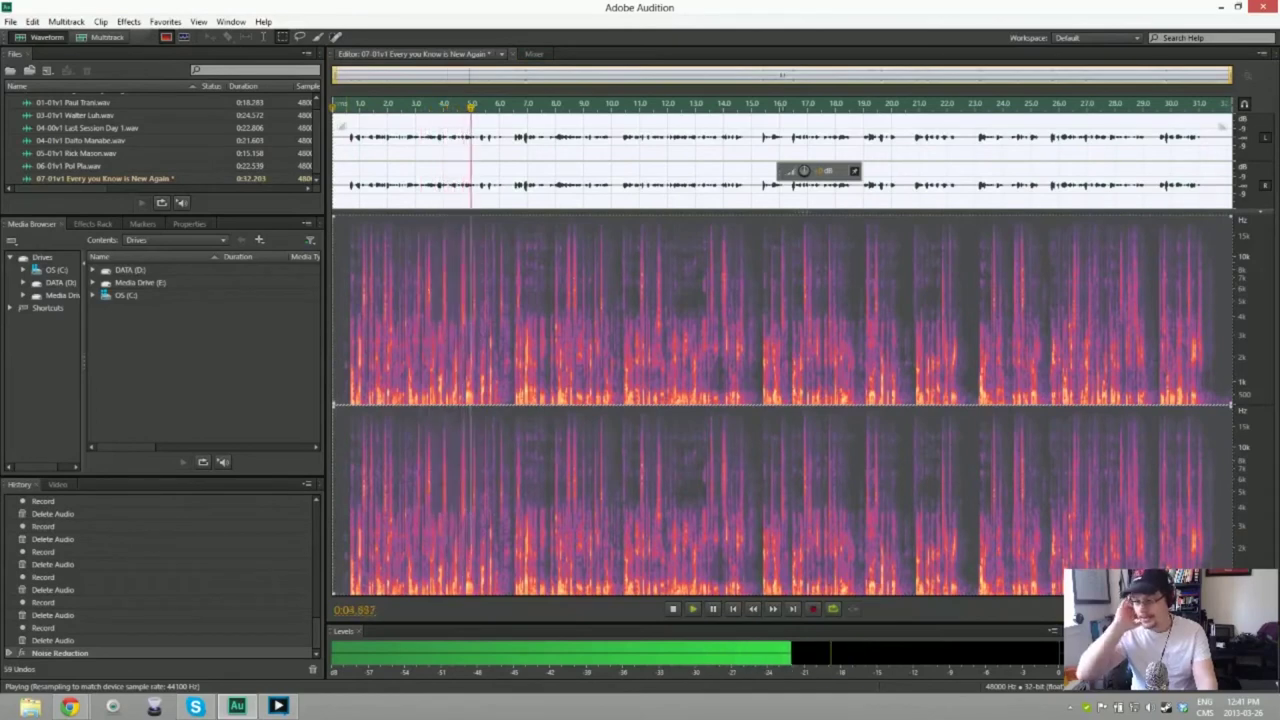
{"action": "key", "text": "space"}
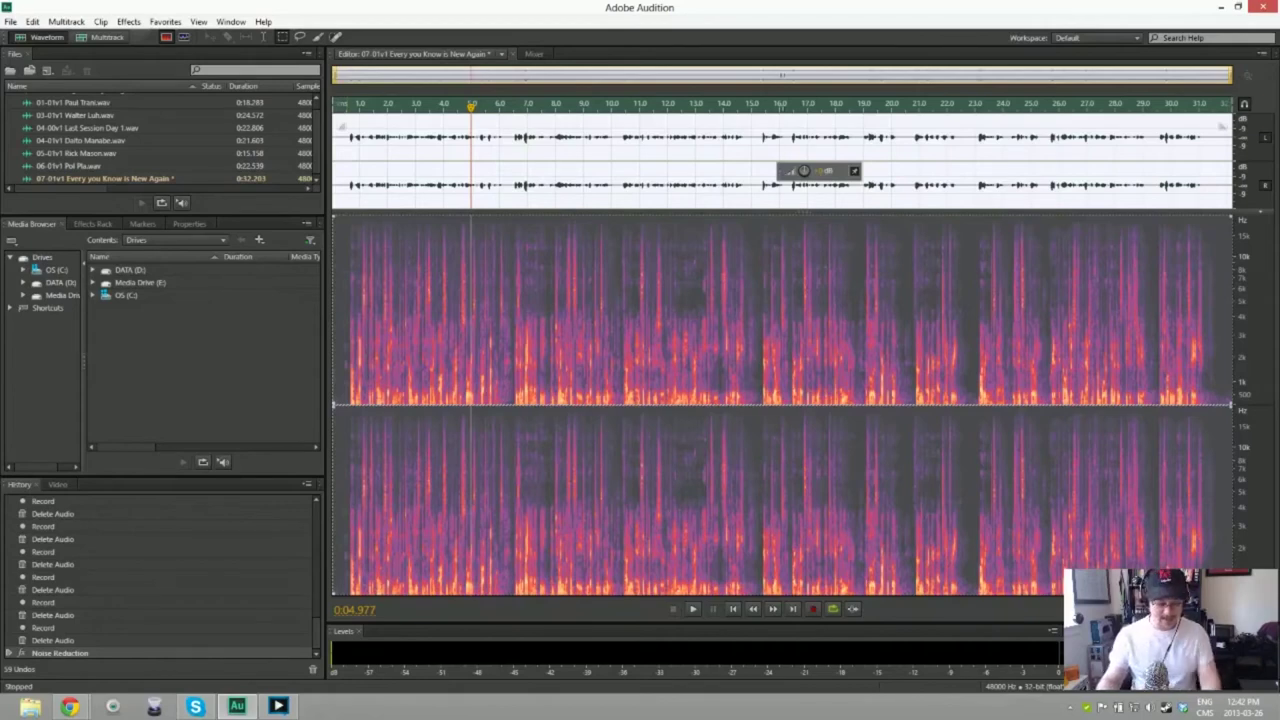
{"action": "key", "text": "ctrl+shift+s"}
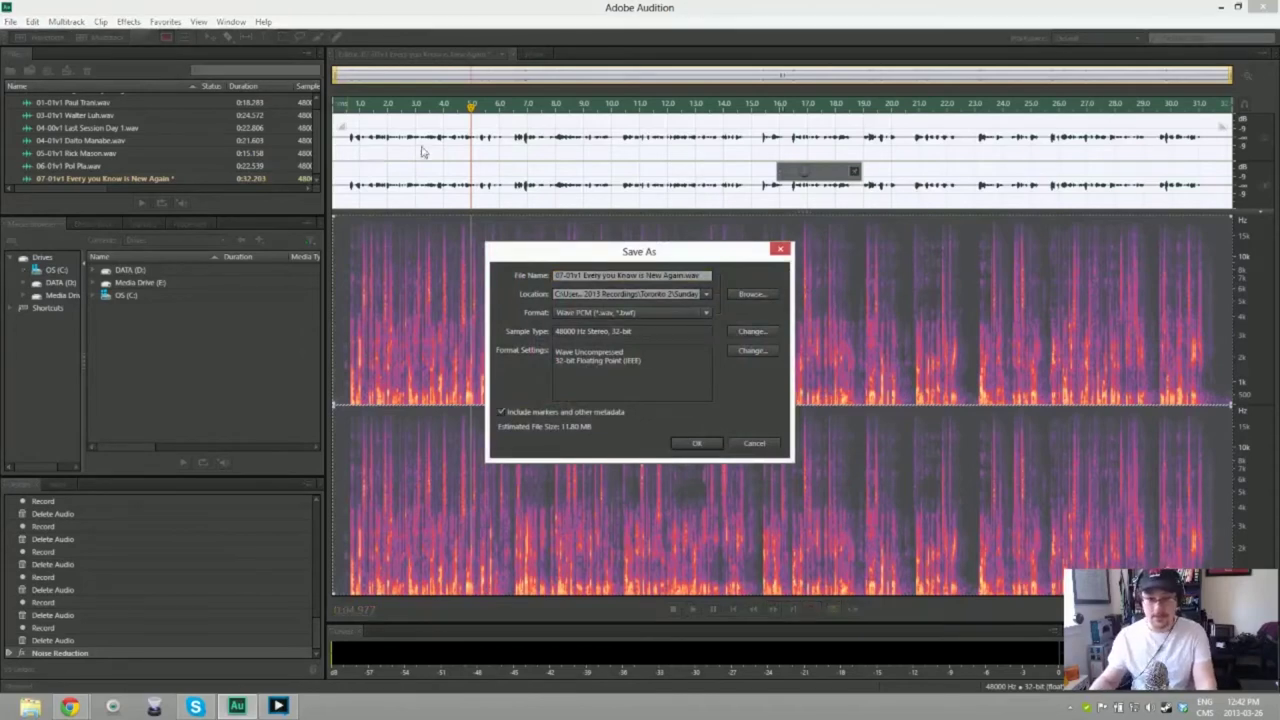
Step: Save the cleaned 07-01v1 take as a WAV in the Monday folder under Toronto 2
{"action": "left_click", "coordinate": [750, 294]}
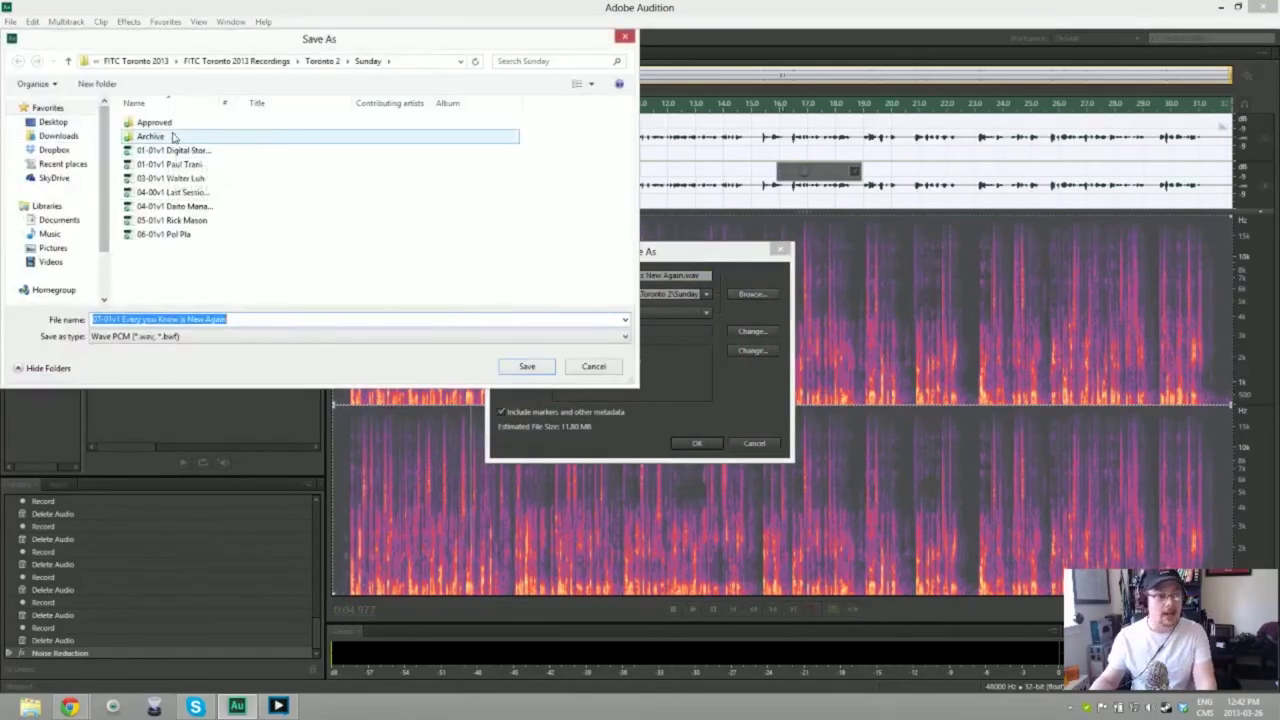
{"action": "left_click", "coordinate": [326, 62]}
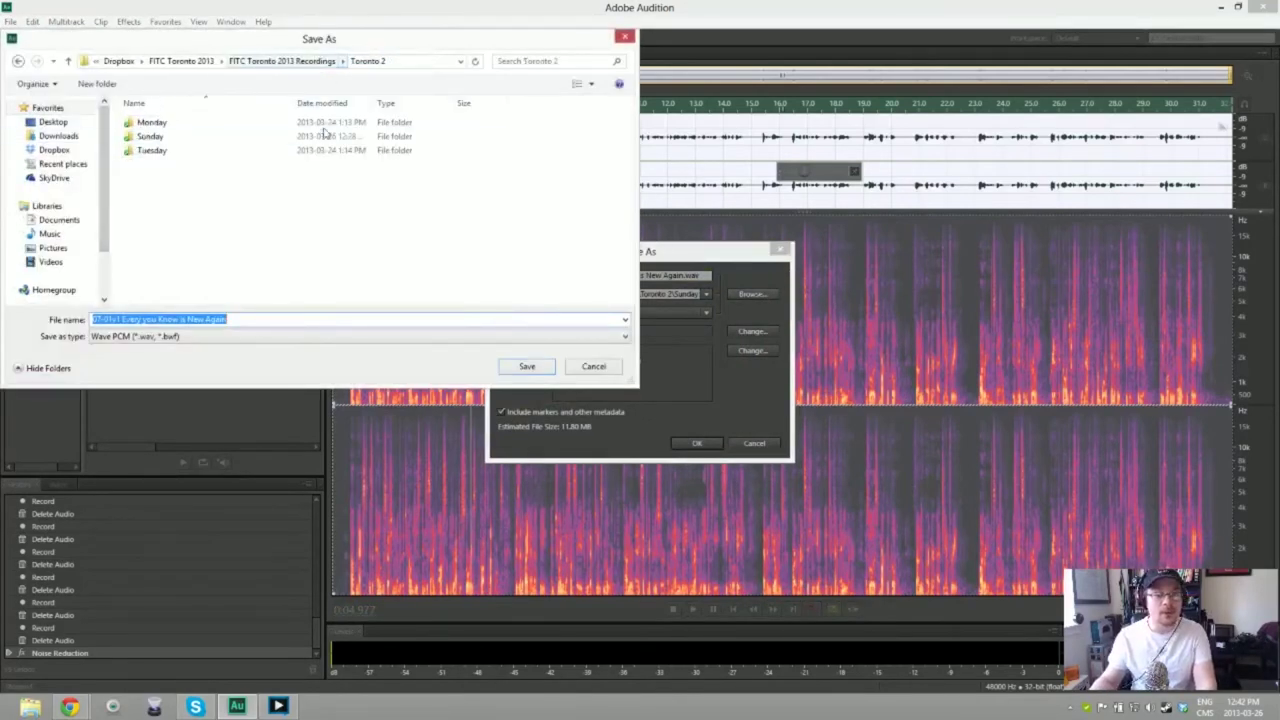
{"action": "double_click", "coordinate": [152, 124]}
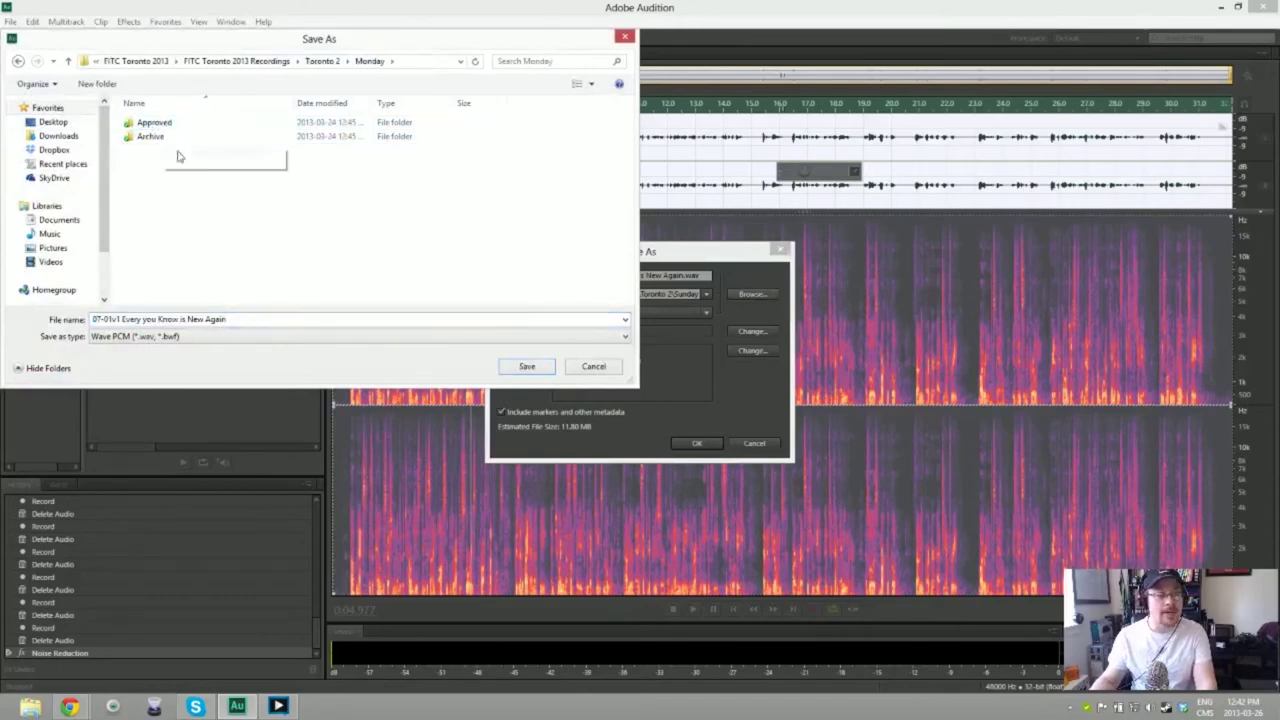
{"action": "left_click", "coordinate": [514, 366]}
{"action": "left_click", "coordinate": [696, 444]}
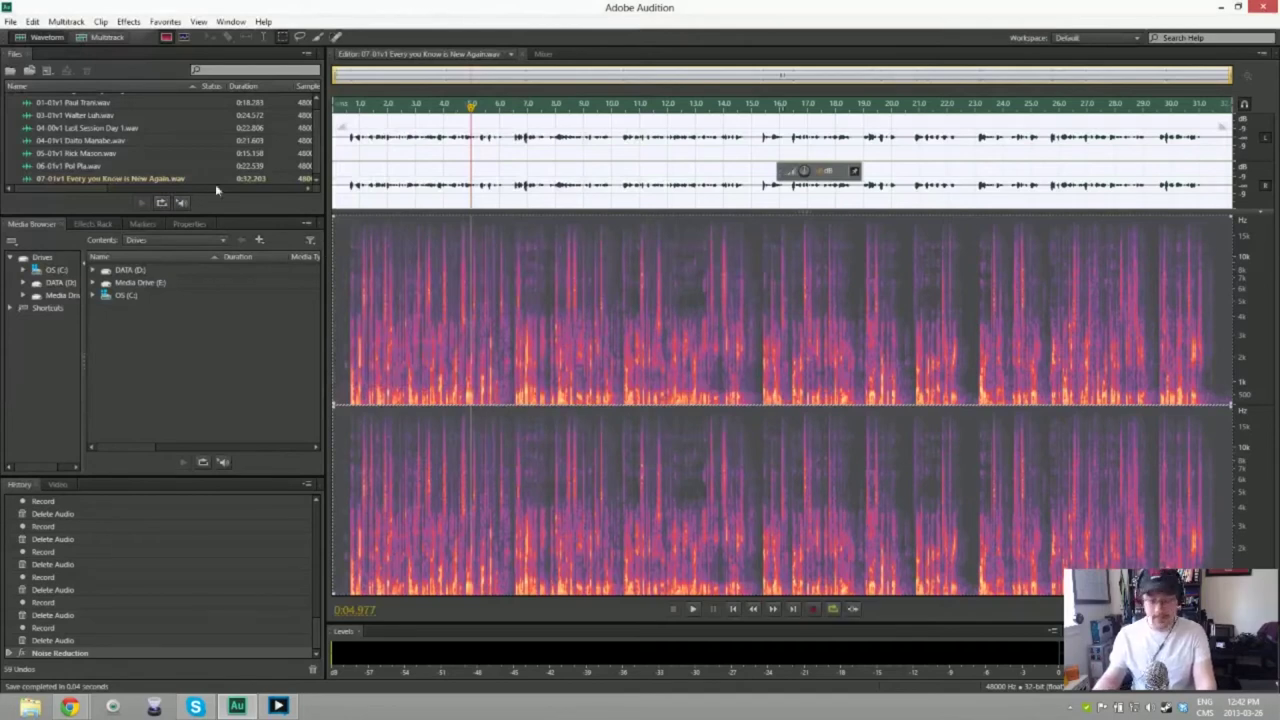
{"action": "key", "text": "ctrl+shift+n"}
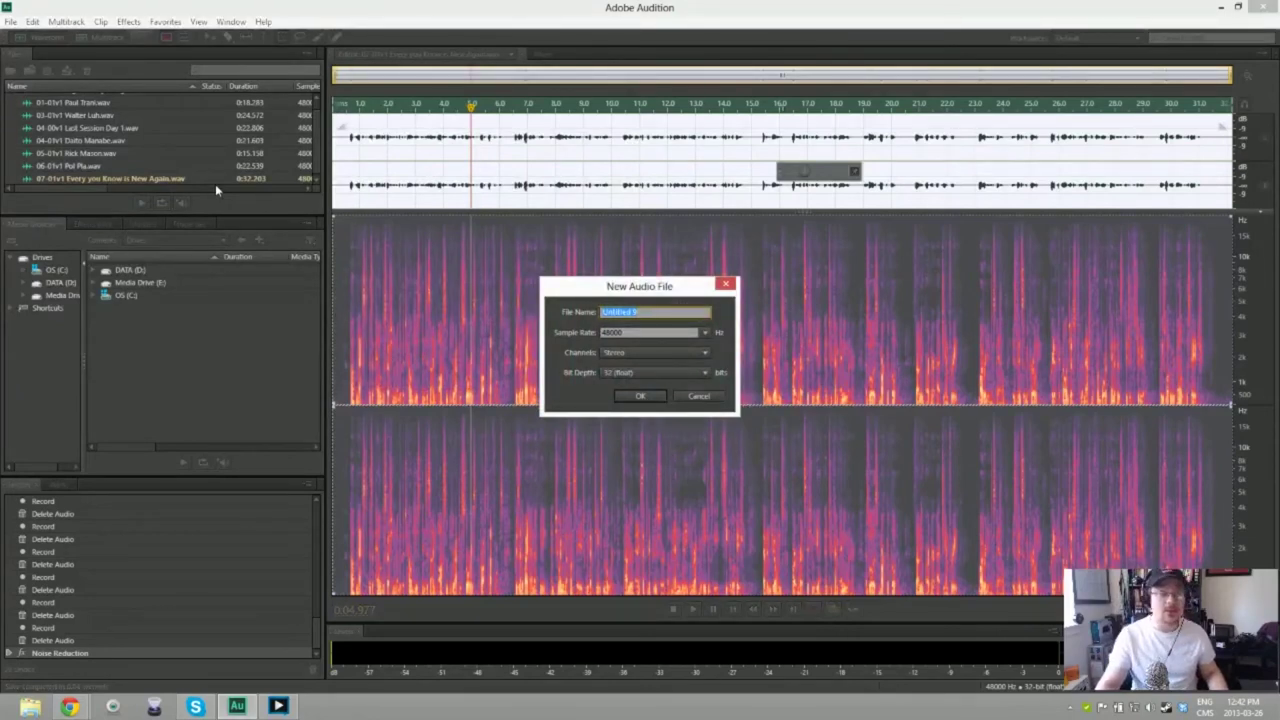
Step: Create the 48000 Hz stereo 32-bit file named 08-0 plus the next speaker's name
{"action": "type", "text": "08"}
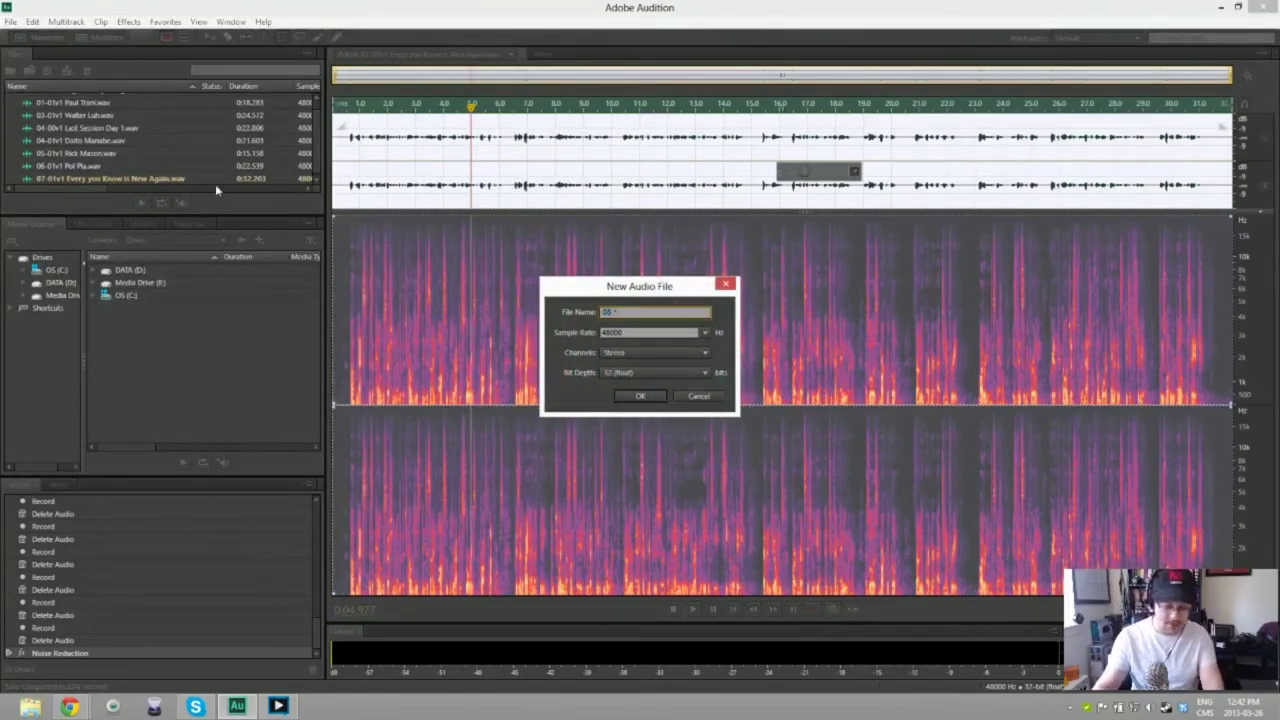
{"action": "type", "text": "-01v1"}
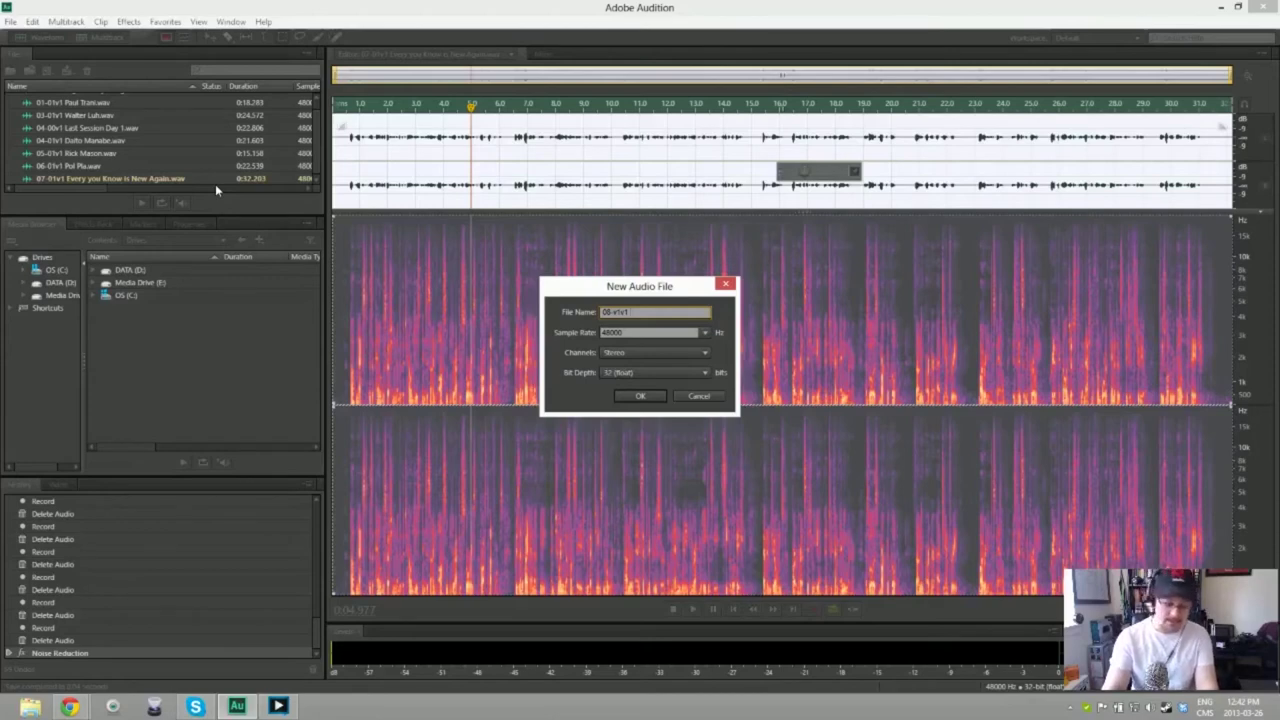
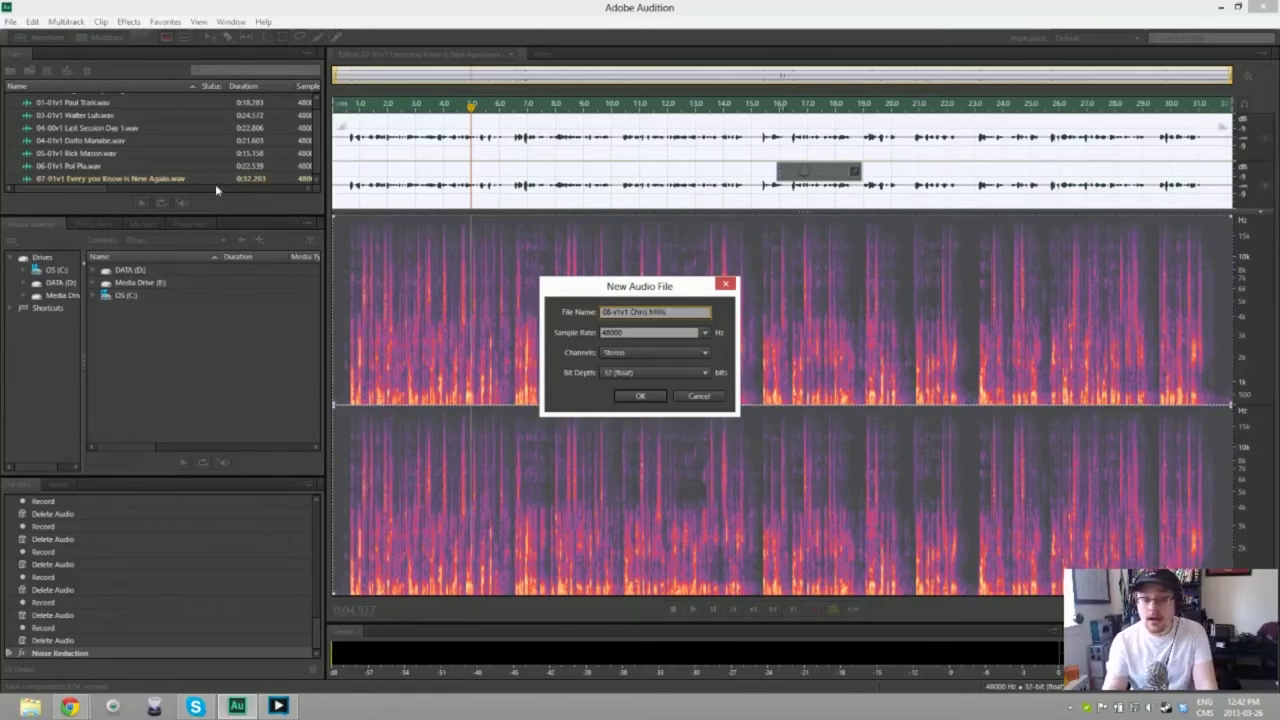
{"action": "key", "text": "Return"}
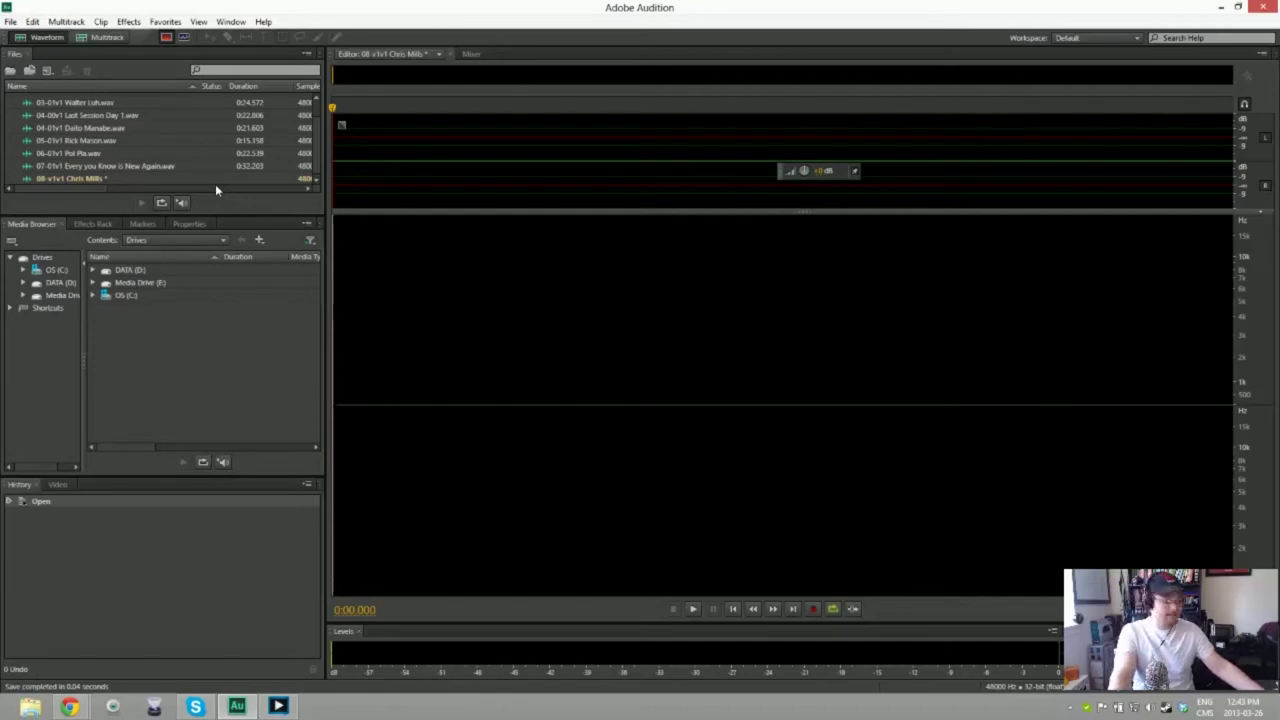
Step: Record the speaker intro and discard the first two failed attempts
{"action": "key", "text": "shift+space"}
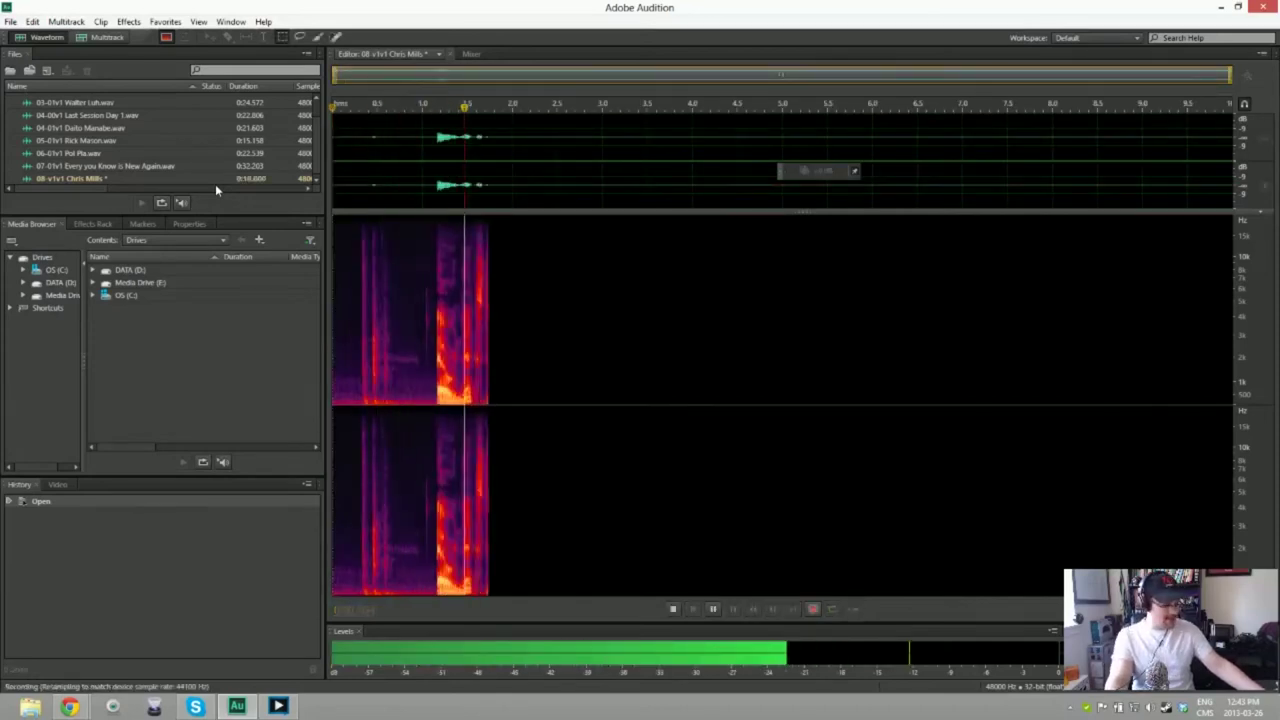
{"action": "key", "text": "space"}
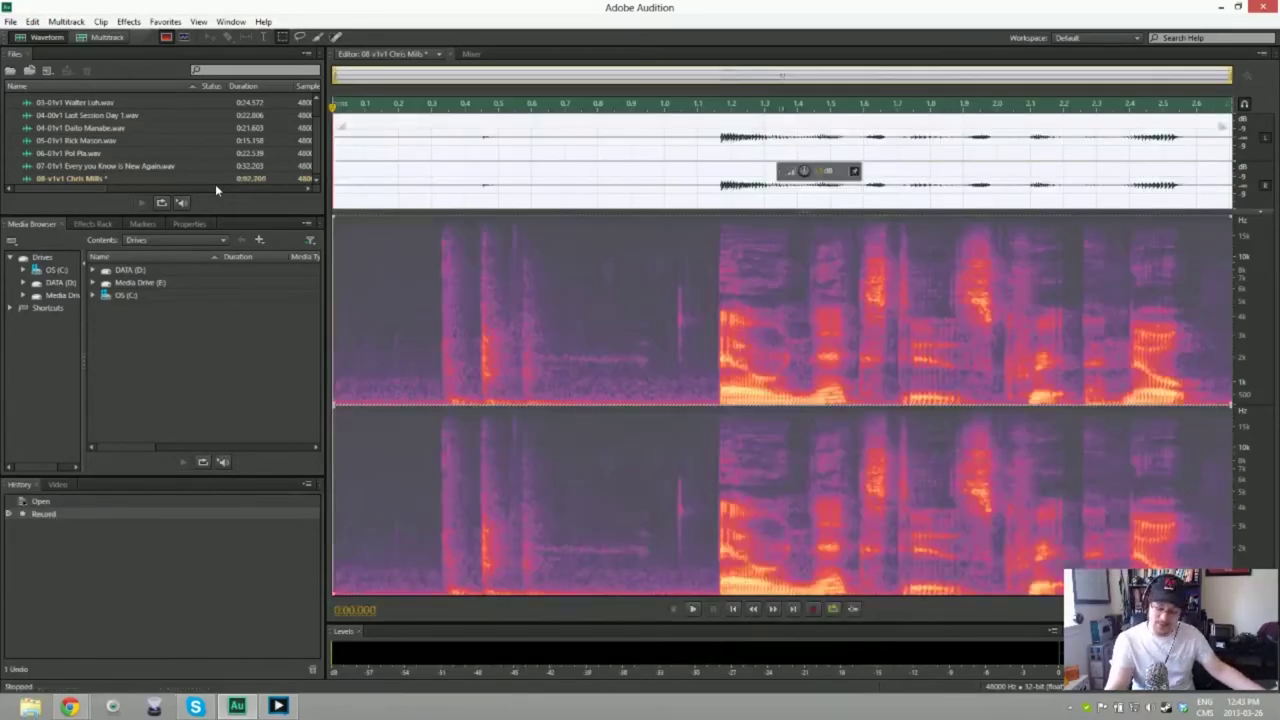
{"action": "key", "text": "ctrl+a"}
{"action": "key", "text": "Delete"}
{"action": "key", "text": "shift+space"}
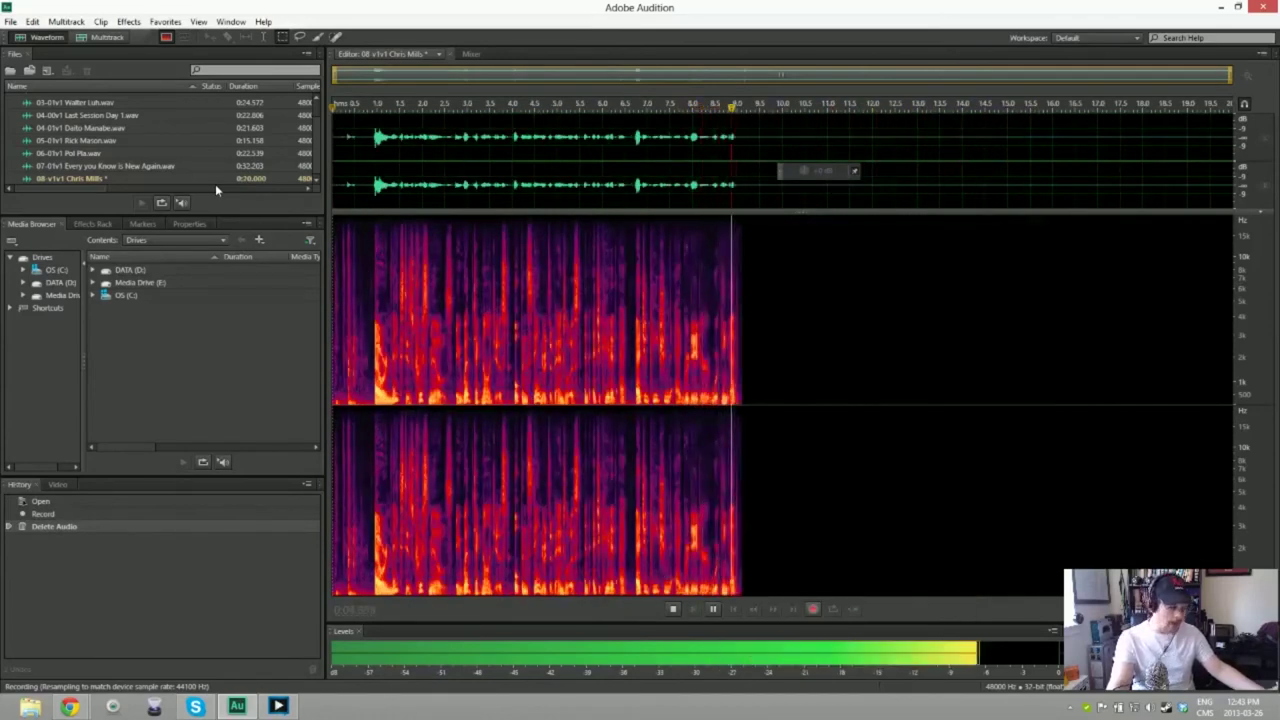
{"action": "key", "text": "space"}
{"action": "key", "text": "ctrl+a"}
{"action": "key", "text": "Delete"}
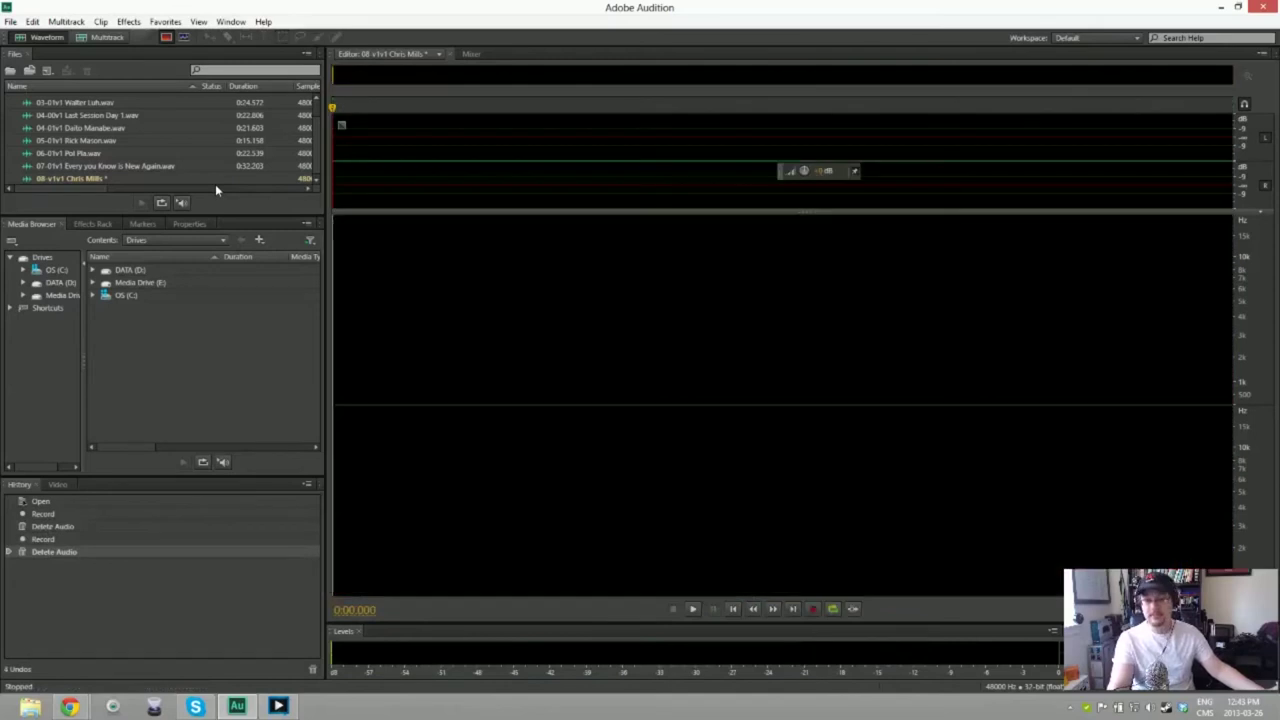
Step: Discard two more attempts, then record a full take of about 19.6 seconds
{"action": "key", "text": "shift+space"}
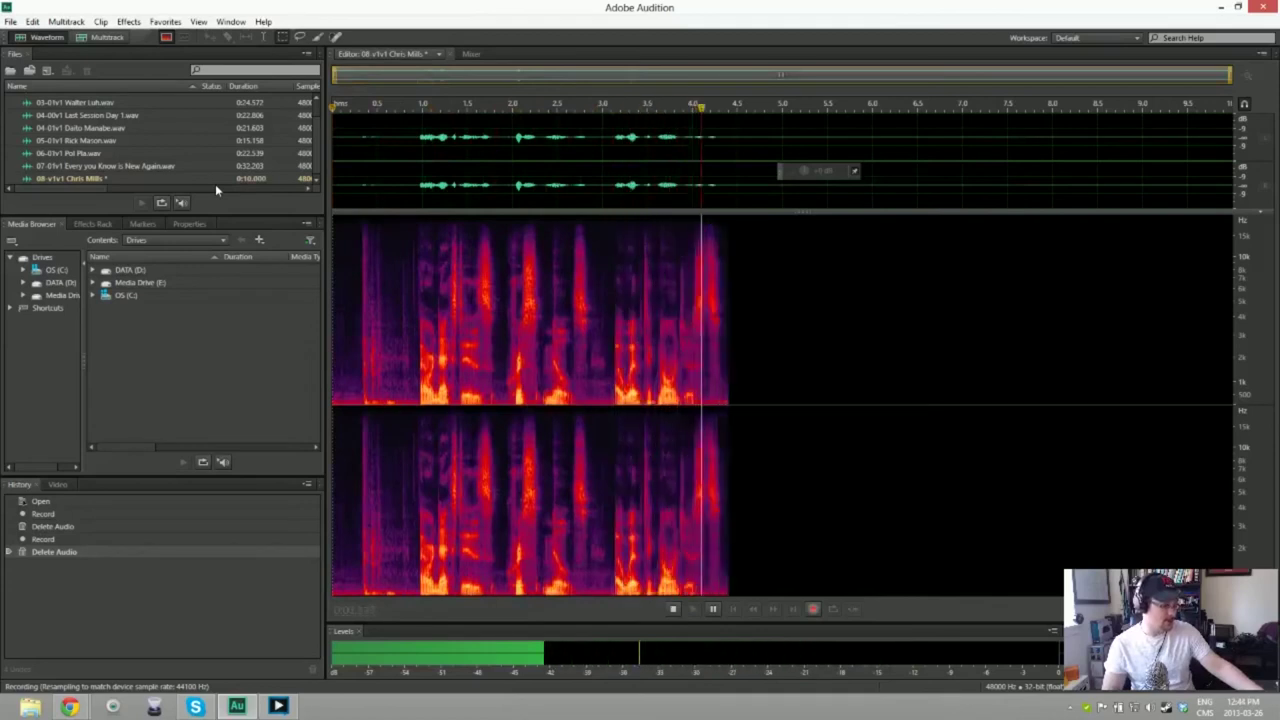
{"action": "key", "text": "space"}
{"action": "key", "text": "ctrl+a"}
{"action": "key", "text": "Delete"}
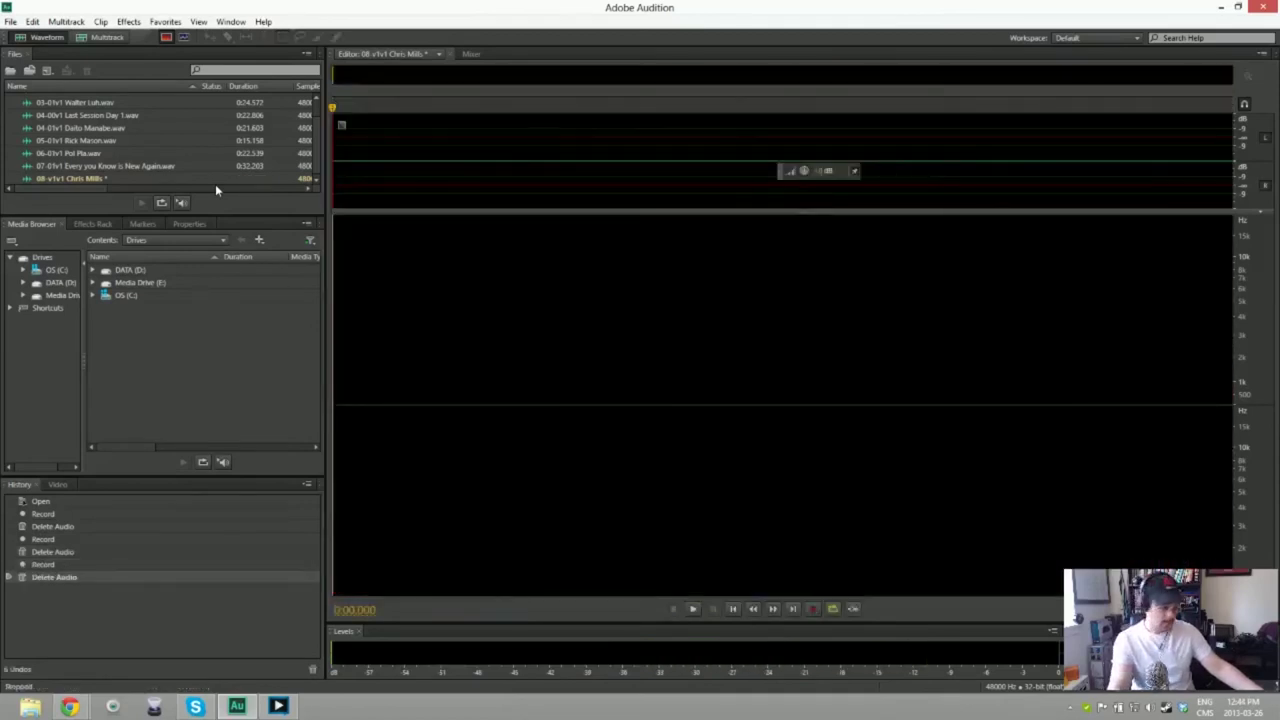
{"action": "key", "text": "shift+space"}
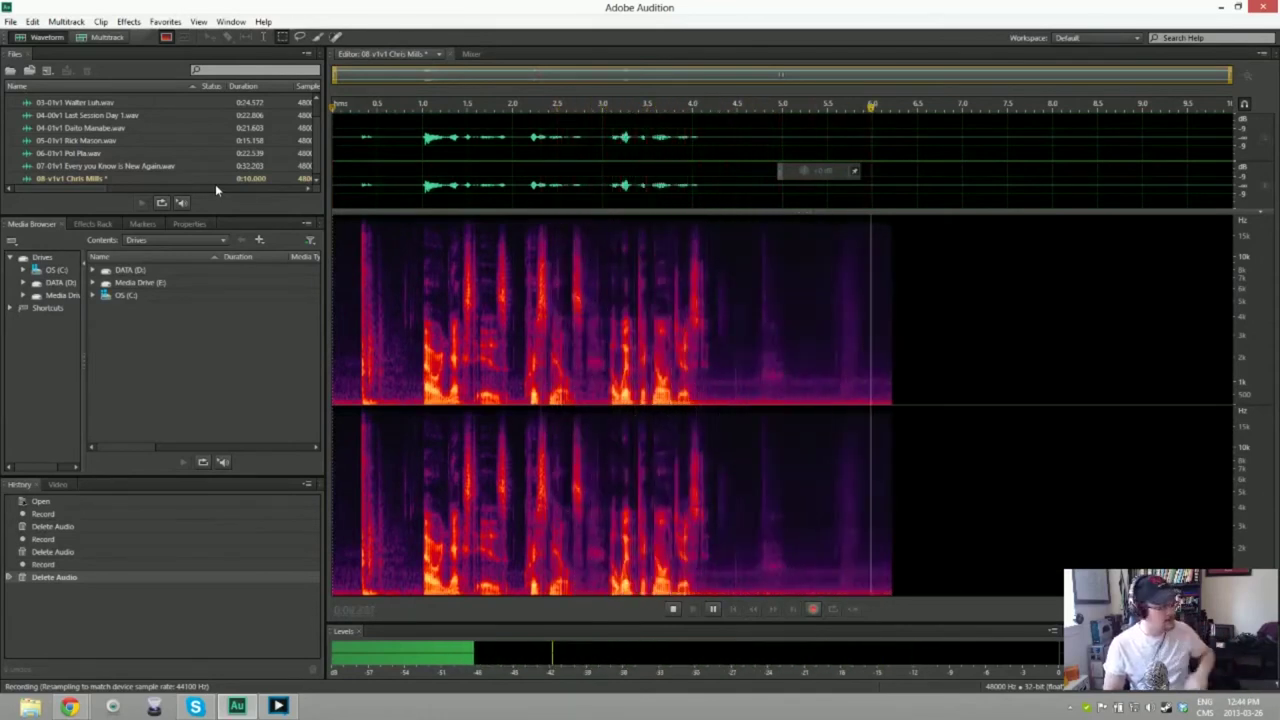
{"action": "key", "text": "space"}
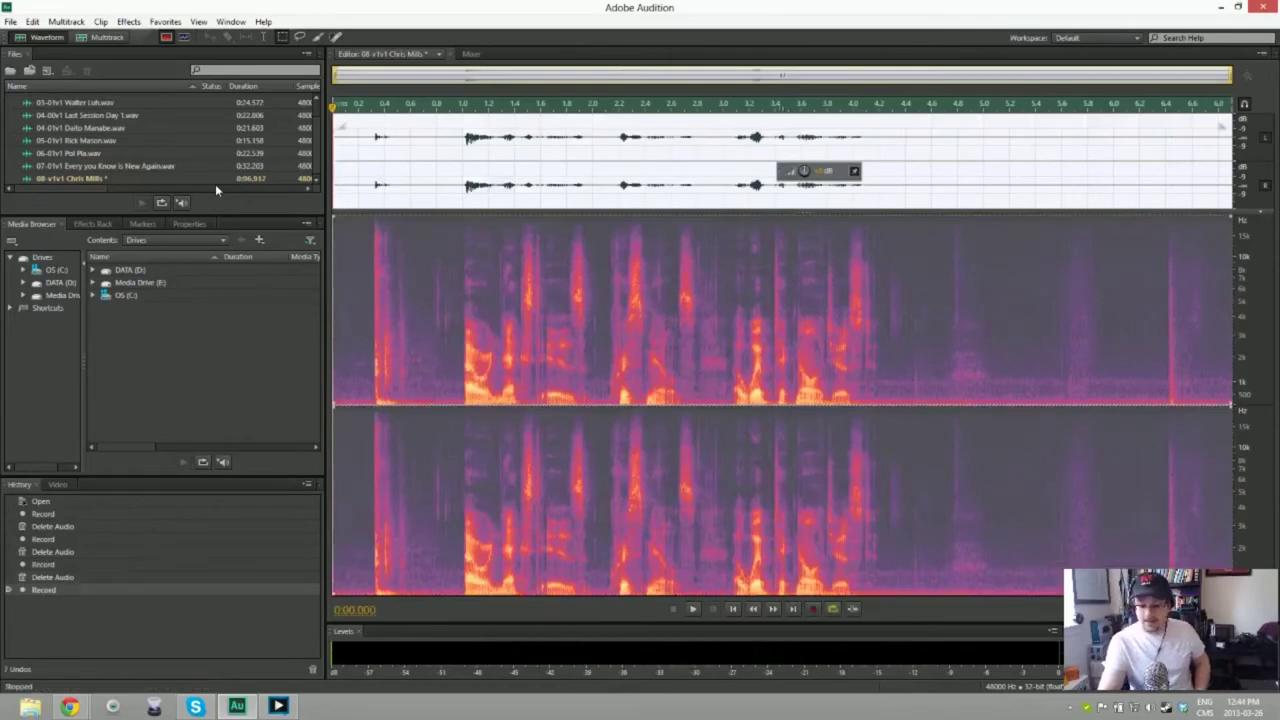
{"action": "key", "text": "ctrl+a"}
{"action": "key", "text": "Delete"}
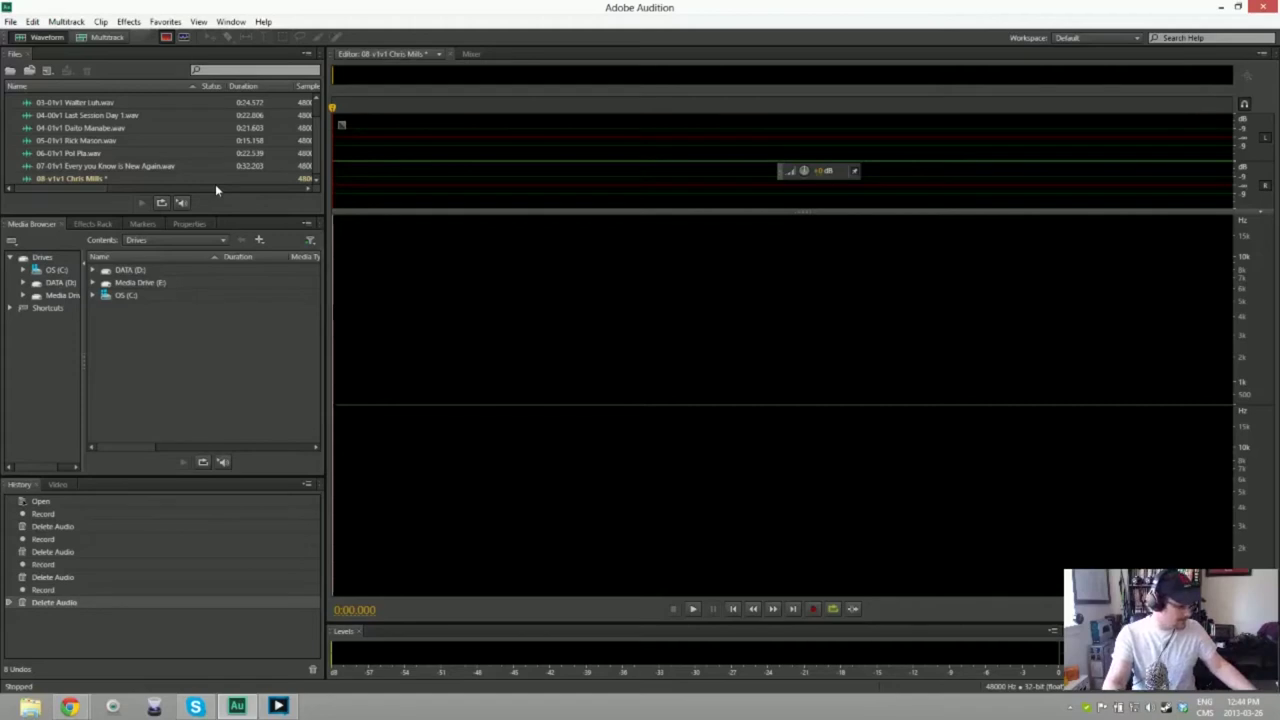
{"action": "key", "text": "shift+space"}
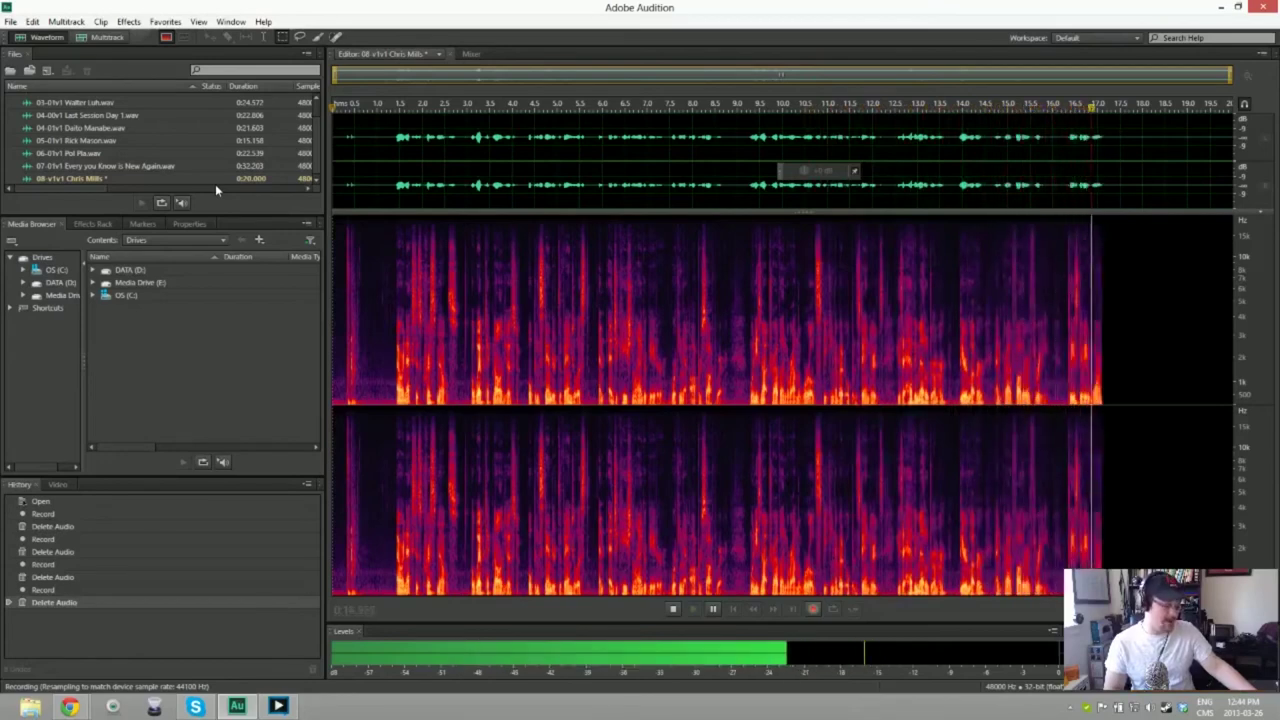
{"action": "key", "text": "space"}
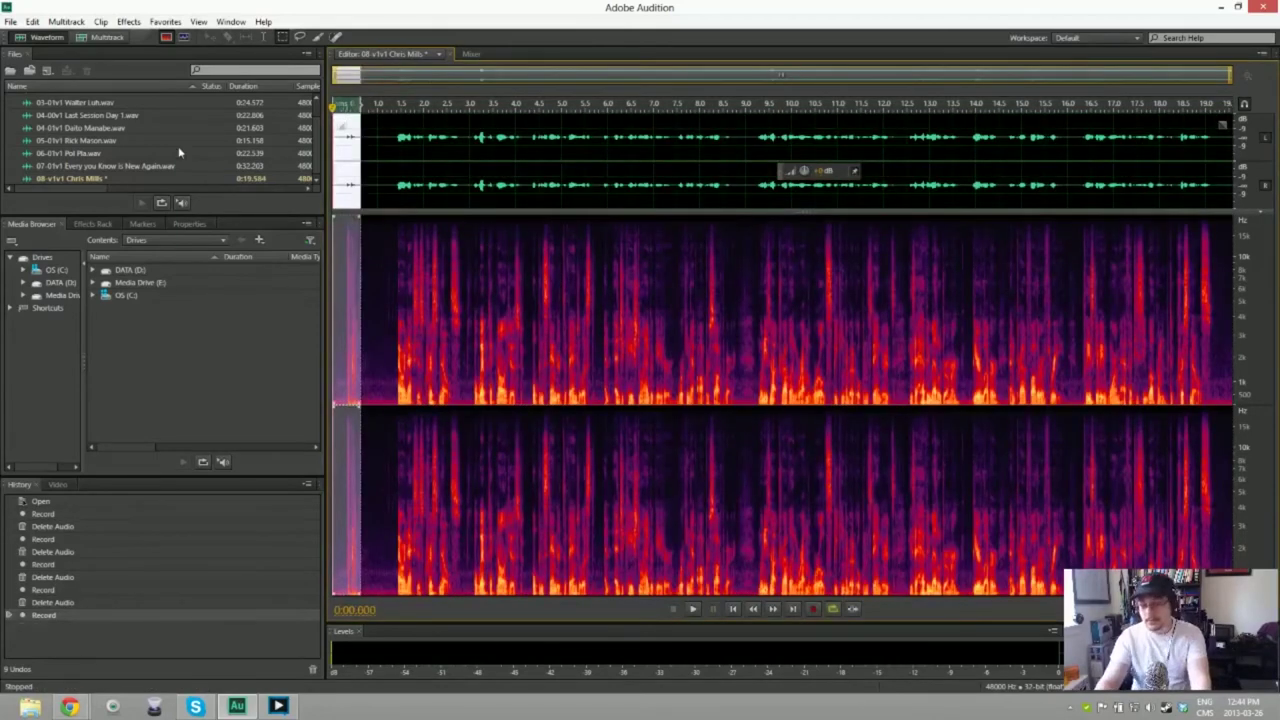
{"action": "key", "text": "Delete"}
{"action": "left_click_drag", "start_coordinate": [334, 180], "coordinate": [366, 180]}
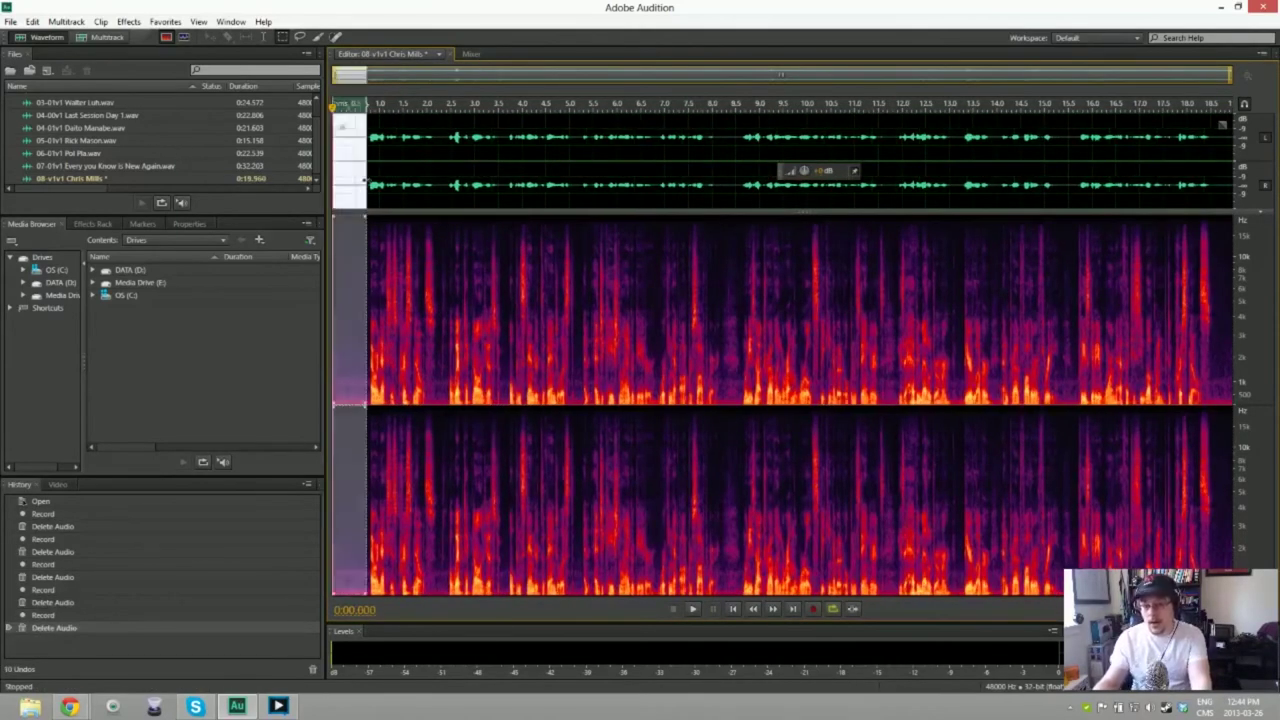
{"action": "key", "text": "ctrl+z"}
{"action": "key", "text": "shift+p"}
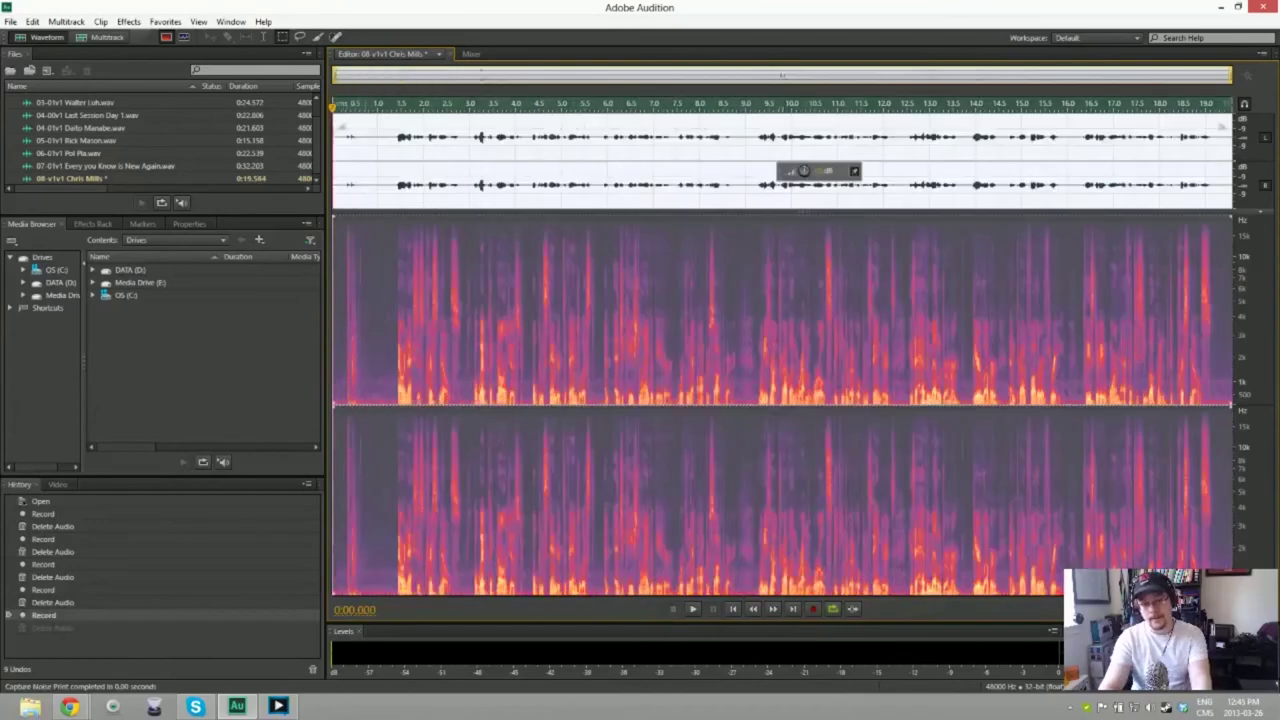
{"action": "key", "text": "ctrl+shift+p"}
{"action": "key", "text": "Return"}
{"action": "key", "text": "space"}
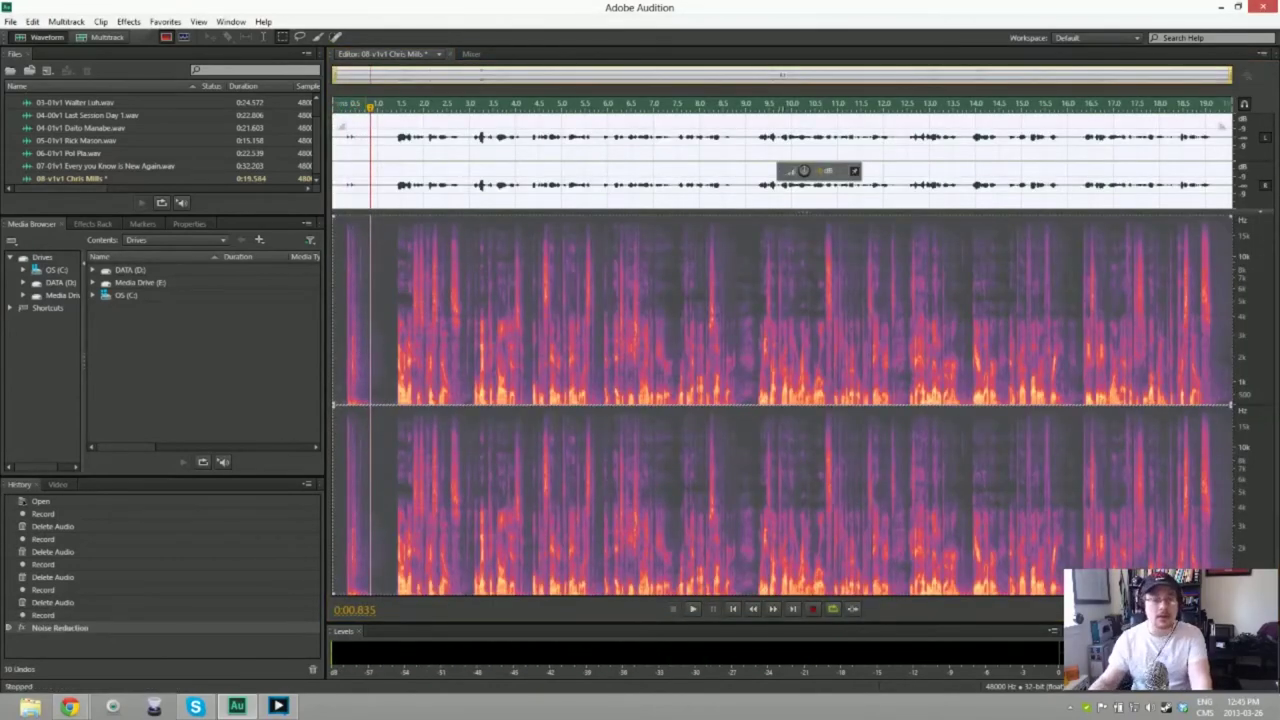
{"action": "key", "text": "ctrl+shift+a"}
{"action": "key", "text": "Delete"}
{"action": "key", "text": "space"}
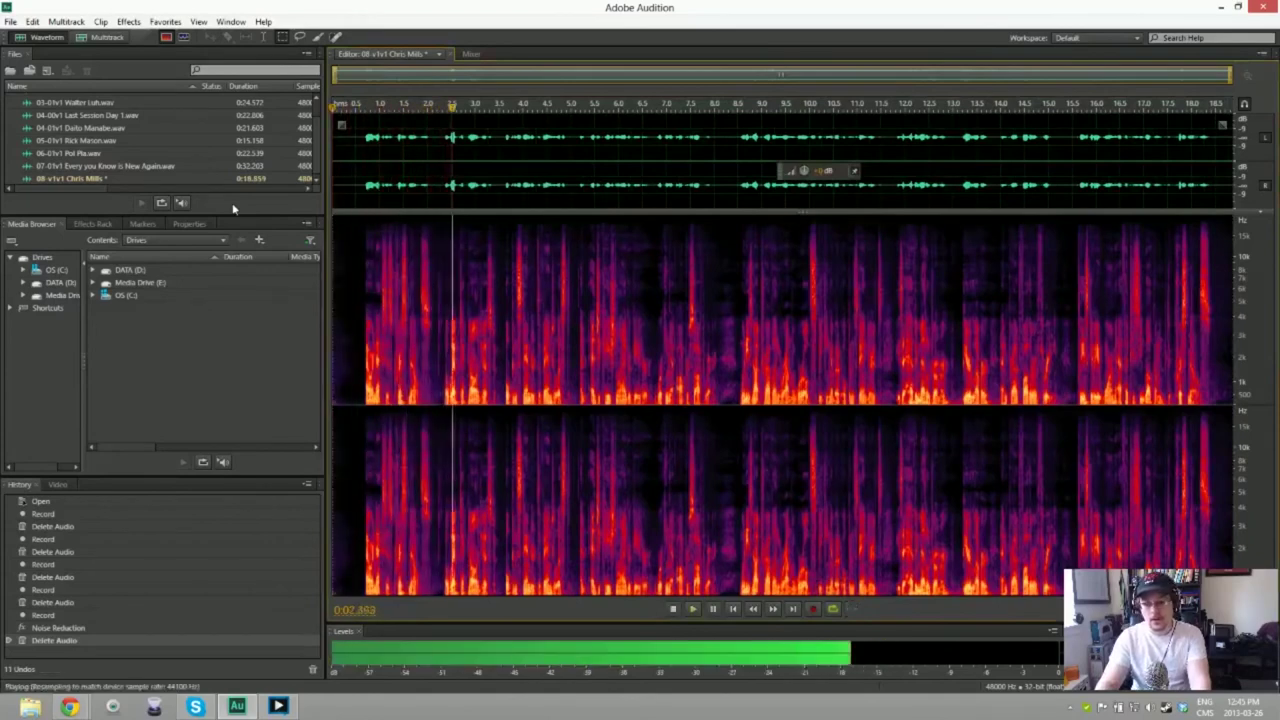
{"action": "key", "text": "space"}
{"action": "key", "text": "ctrl+z"}
{"action": "key", "text": "ctrl+z"}
{"action": "key", "text": "ctrl+z"}
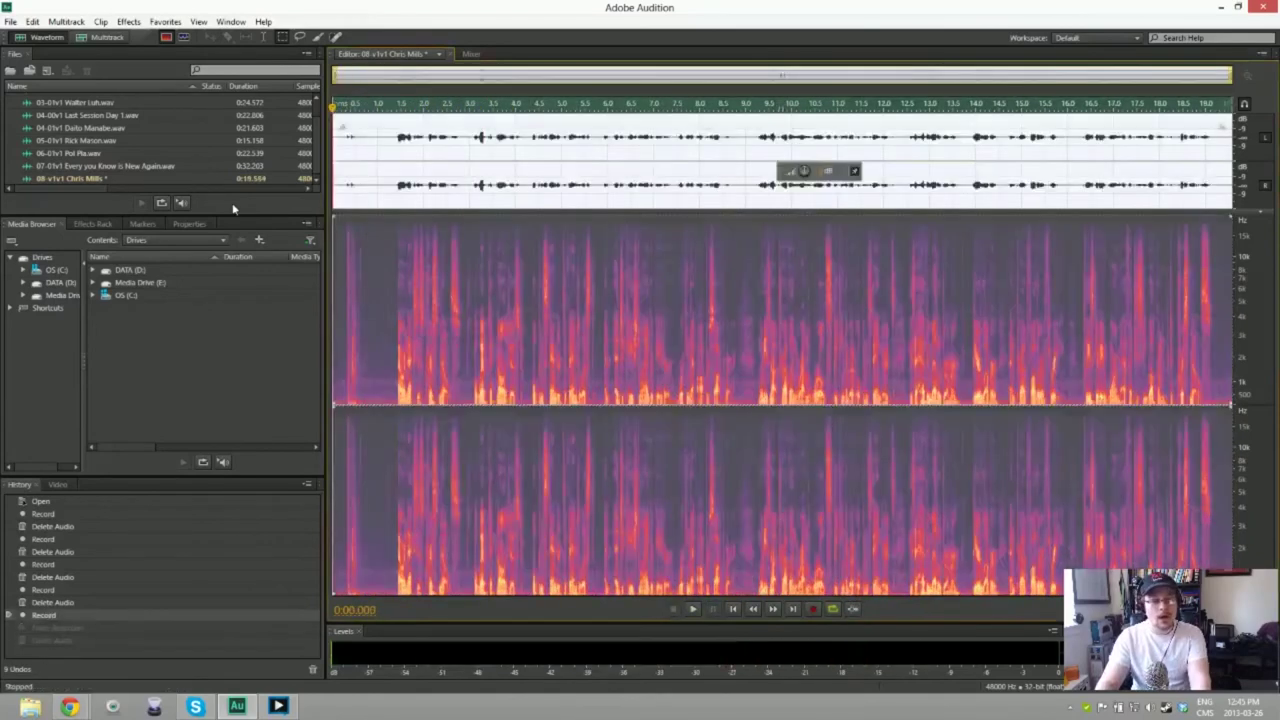
{"action": "key", "text": "ctrl+shift+z"}
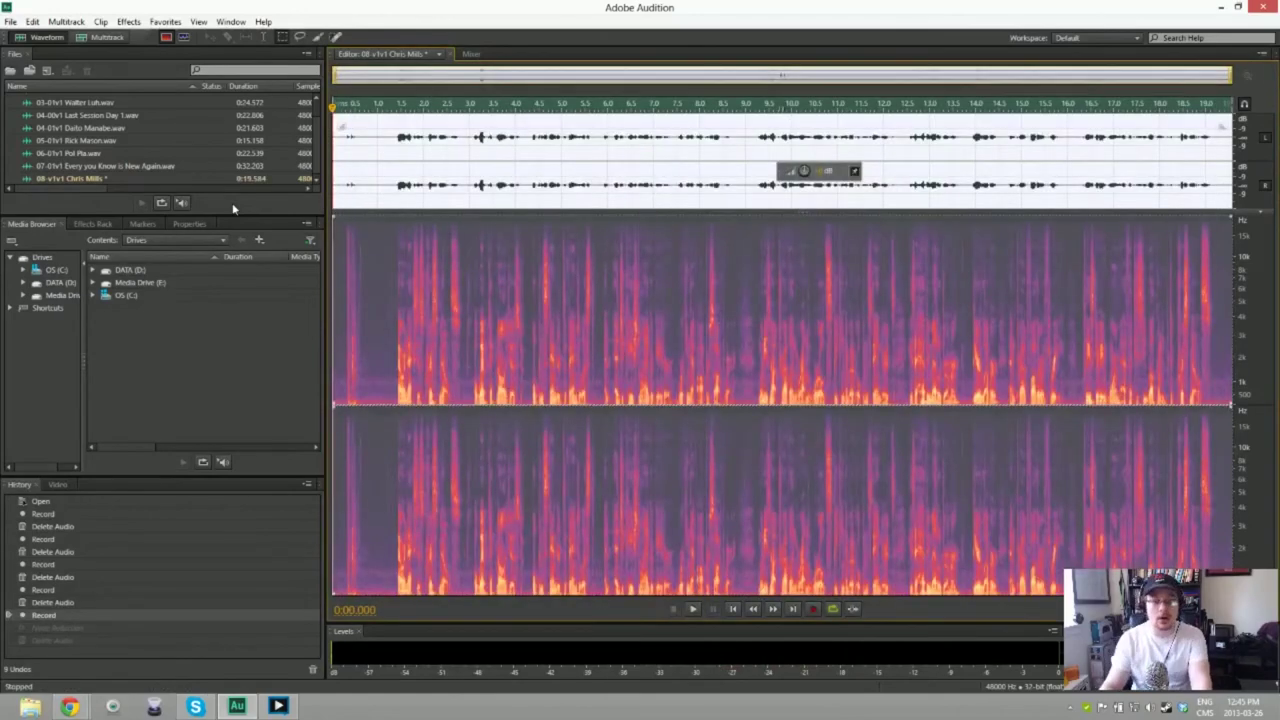
{"action": "key", "text": "ctrl+shift+z"}
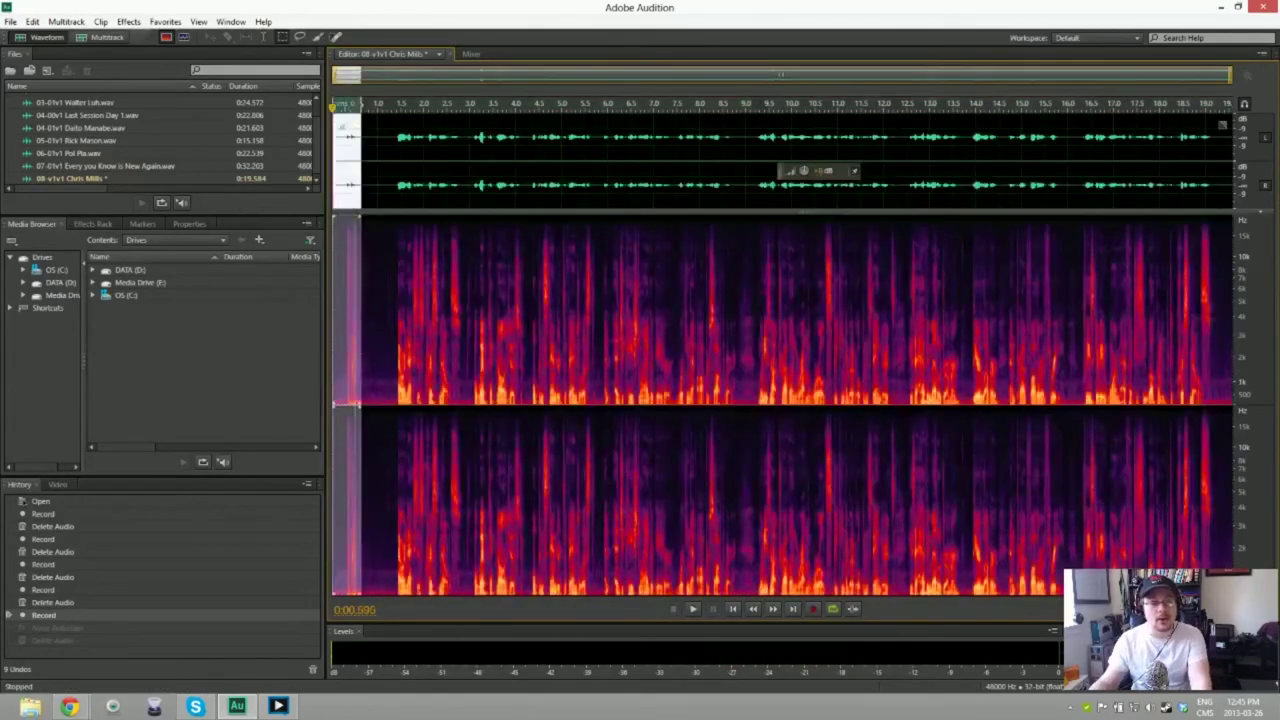
Step: Capture a noise print from the opening silence, denoise the whole take, and play it back
{"action": "left_click_drag", "start_coordinate": [334, 190], "coordinate": [363, 190]}
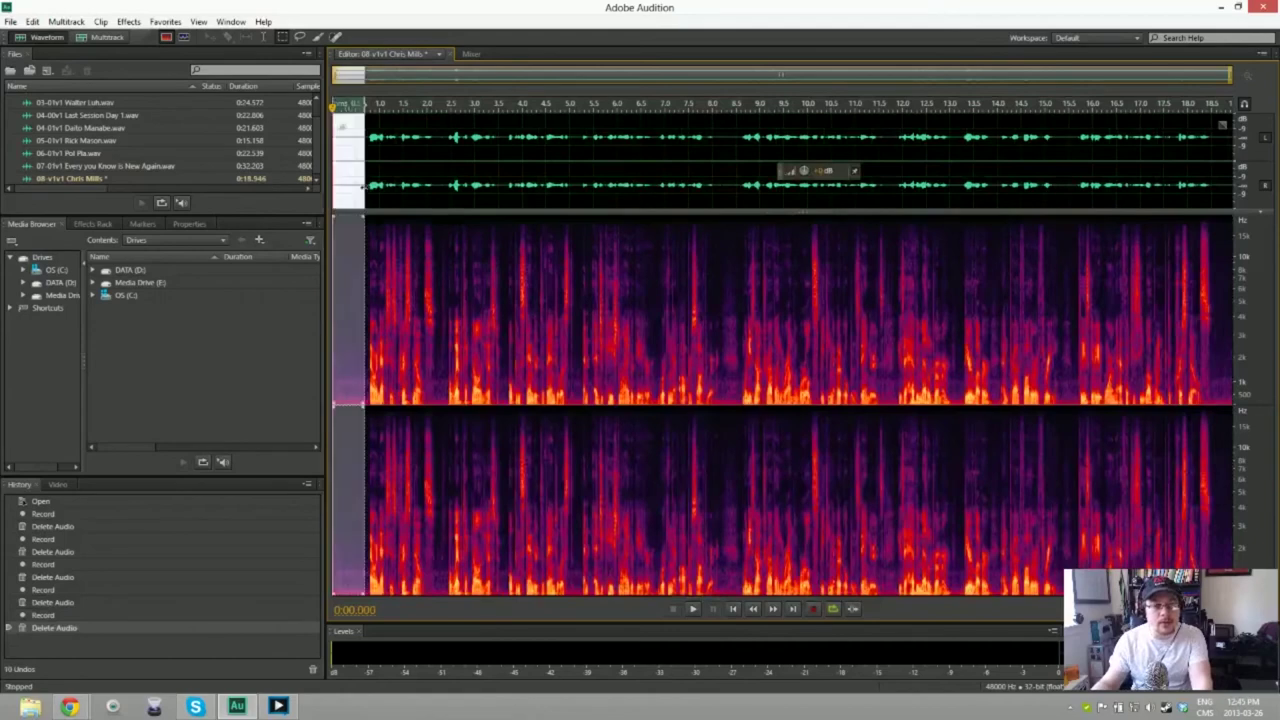
{"action": "key", "text": "shift+p"}
{"action": "key", "text": "ctrl+a"}
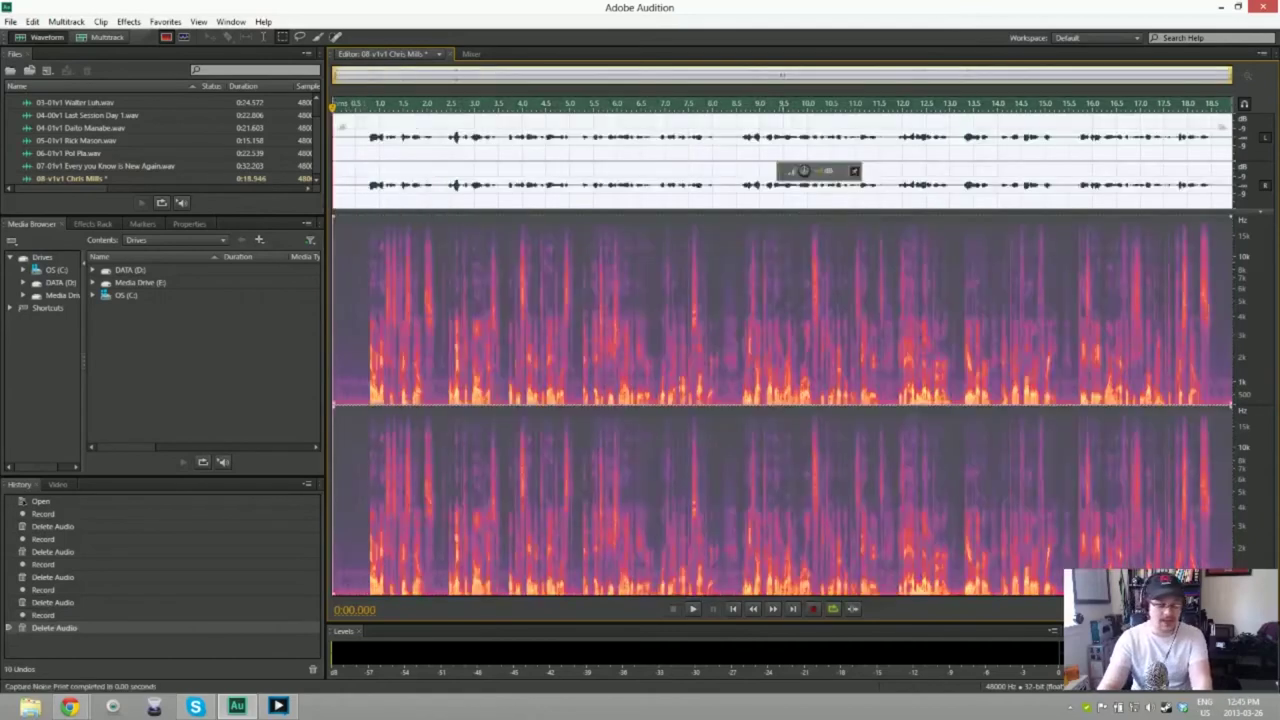
{"action": "key", "text": "ctrl+shift+p"}
{"action": "key", "text": "Return"}
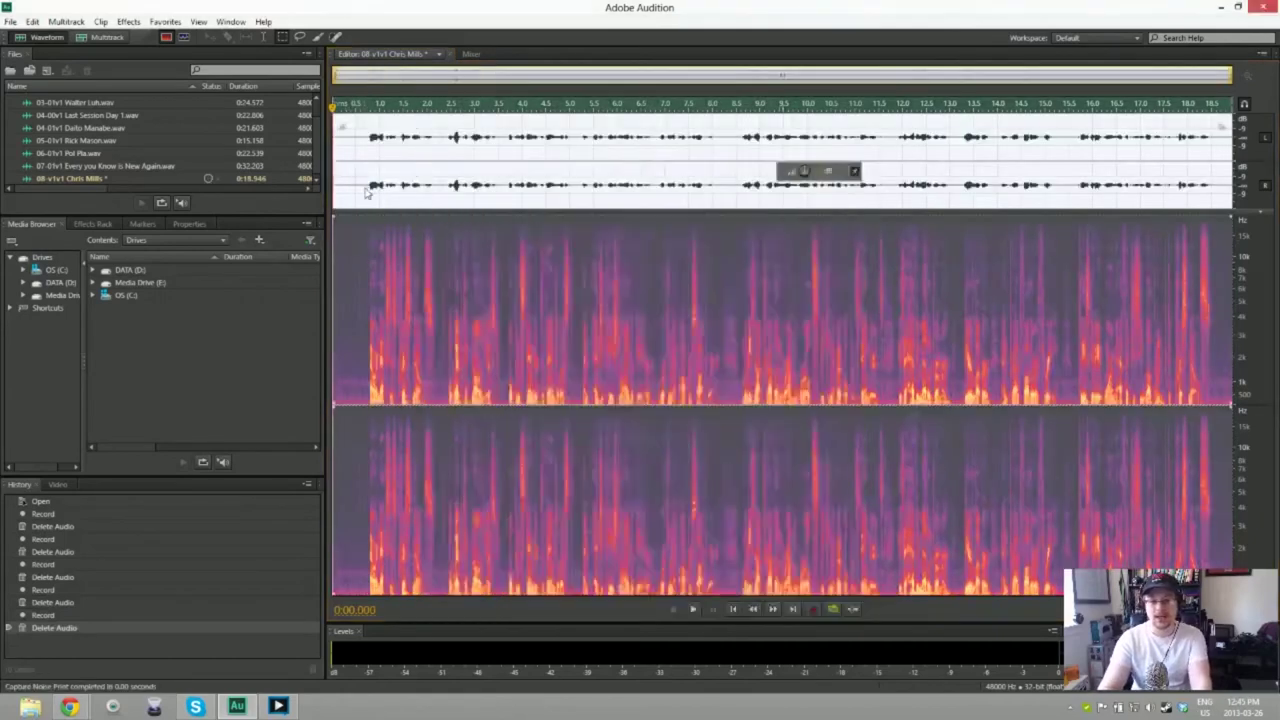
{"action": "key", "text": "space"}
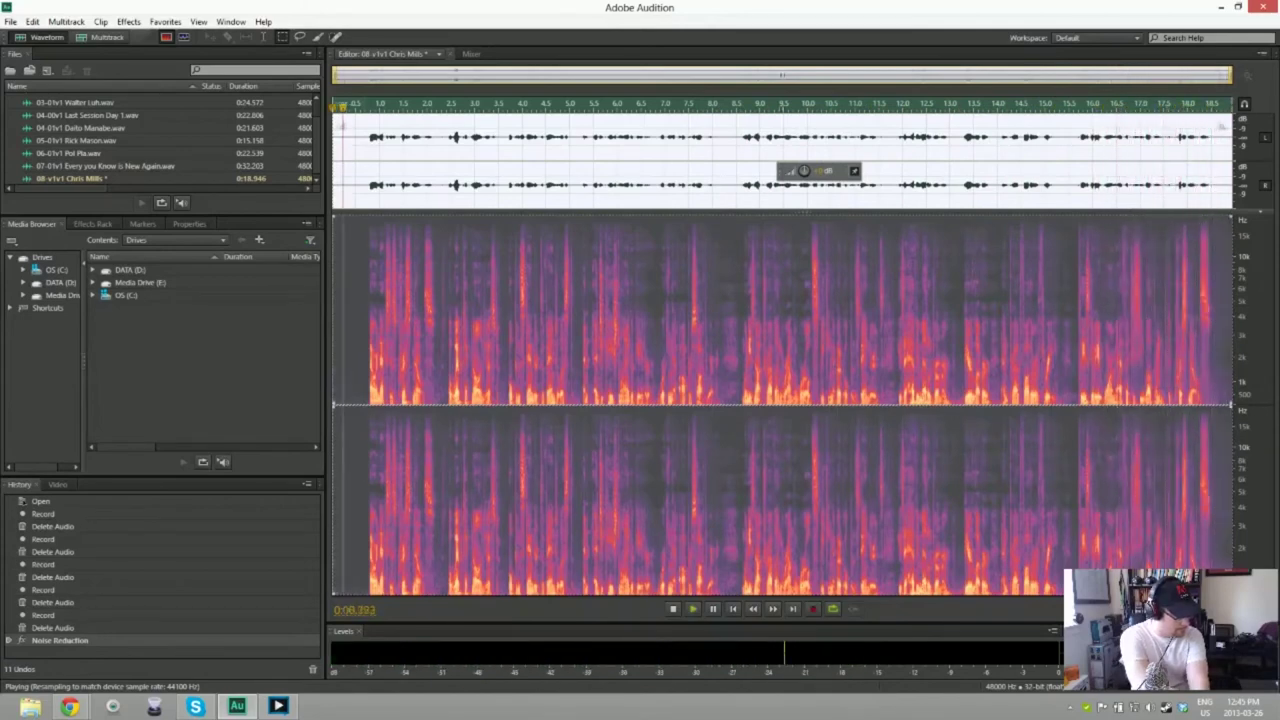
{"action": "key", "text": "space"}
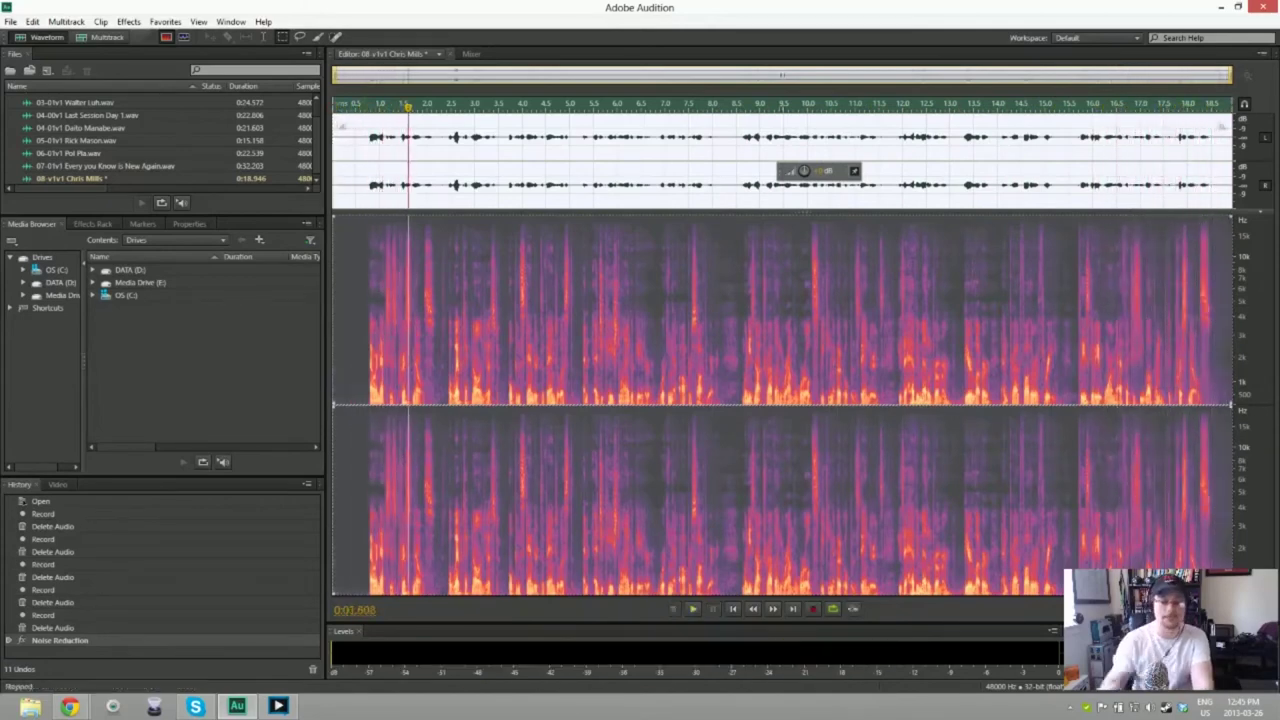
Step: Save the cleaned 08 v1v1 take as an 18.946-second WAV file
{"action": "key", "text": "ctrl+shift+s"}
{"action": "key", "text": "Return"}
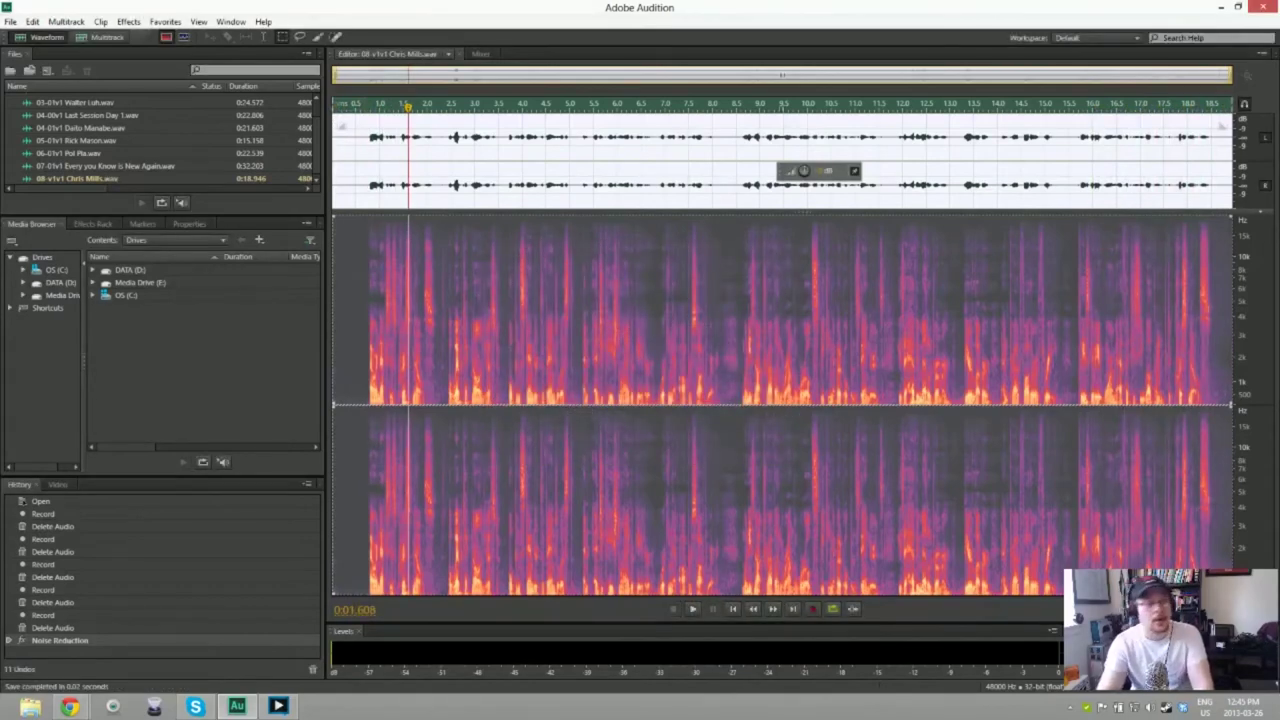
{"action": "key", "text": "ctrl+shift+n"}
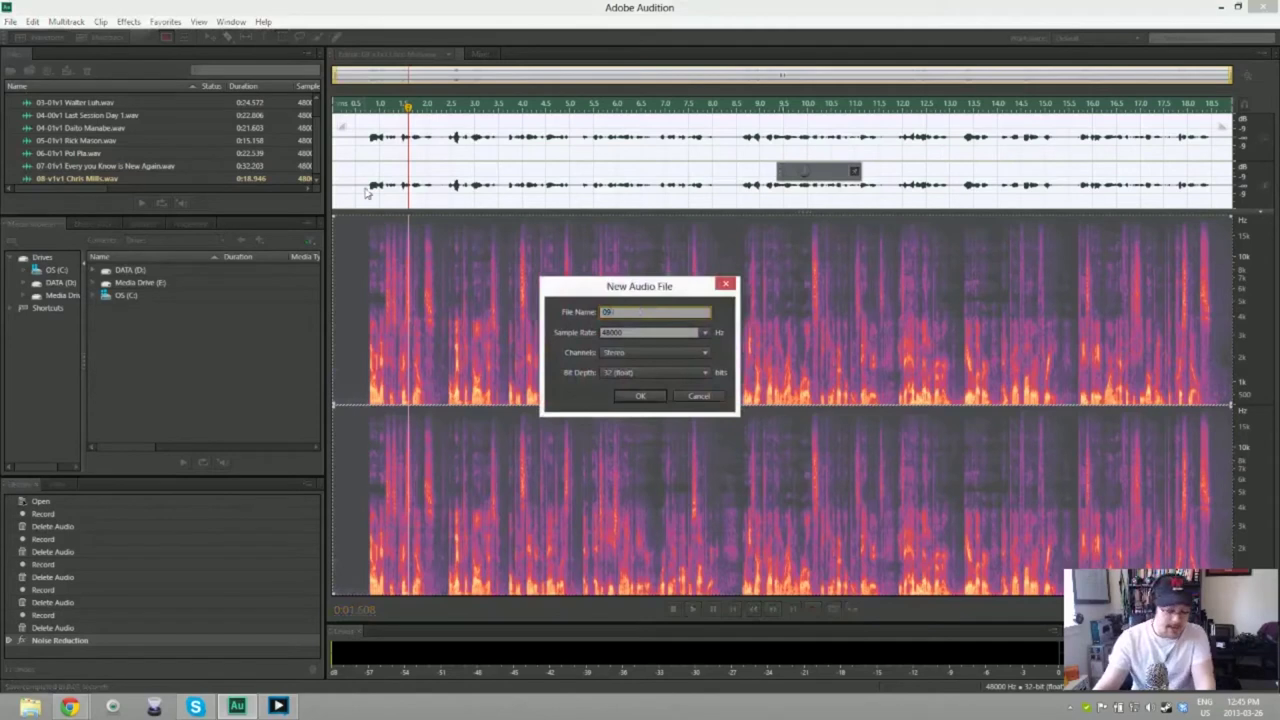
Step: Create the 48000 Hz stereo 32-bit file named 09-01v1 followed by the speaker's name
{"action": "type", "text": "-011"}
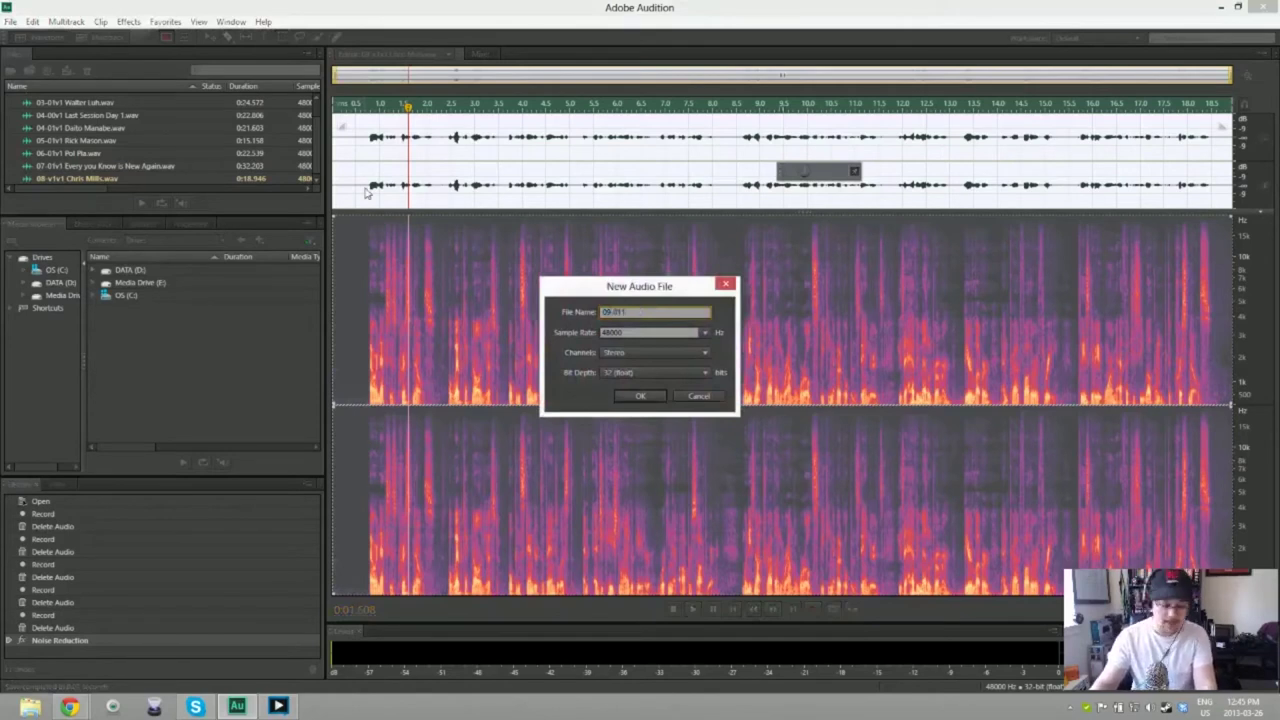
{"action": "type", "text": "1"}
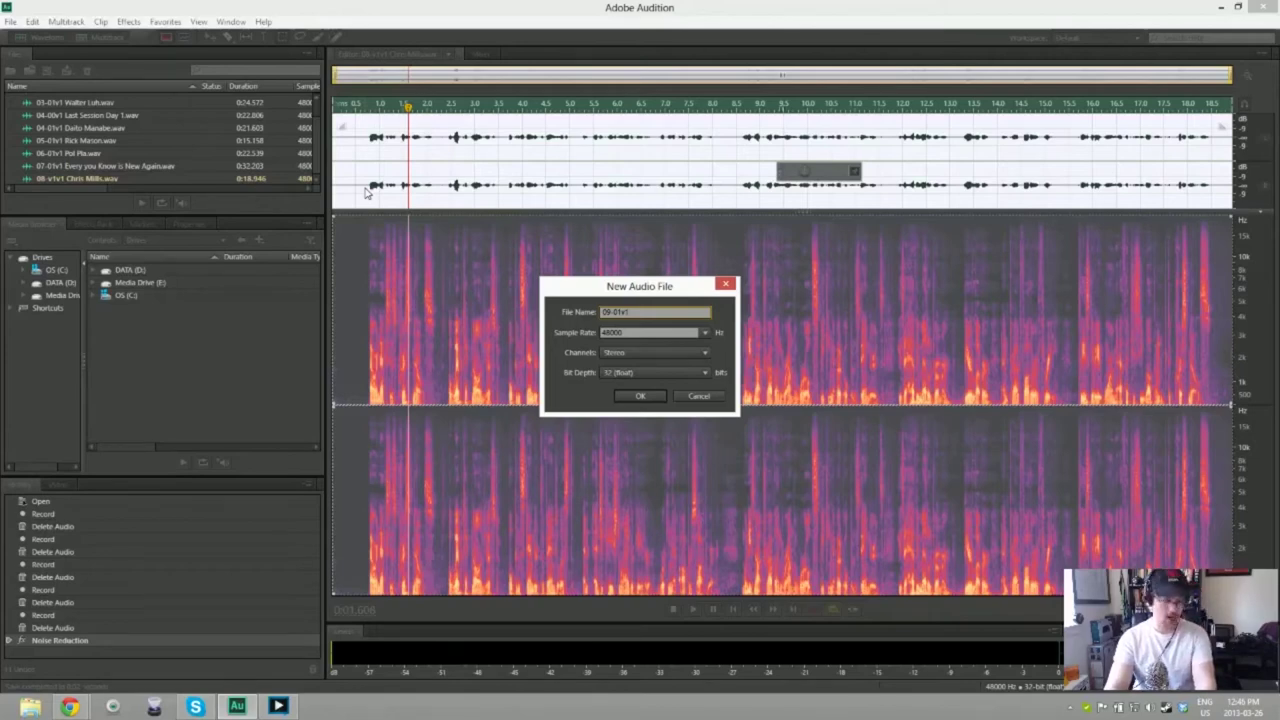
{"action": "type", "text": "Danie"}
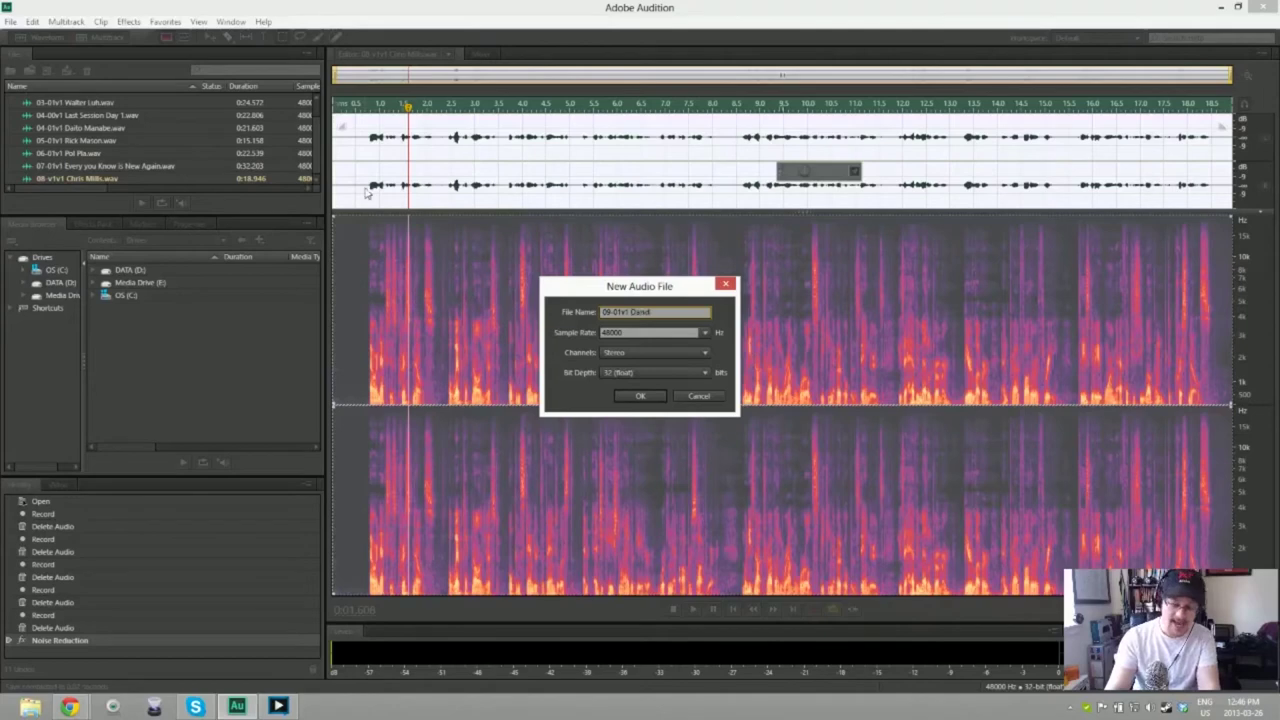
{"action": "key", "text": "BackSpace"}
{"action": "key", "text": "BackSpace"}
{"action": "key", "text": "BackSpace"}
{"action": "key", "text": "BackSpace"}
{"action": "key", "text": "BackSpace"}
{"action": "key", "text": "BackSpace"}
{"action": "key", "text": "BackSpace"}
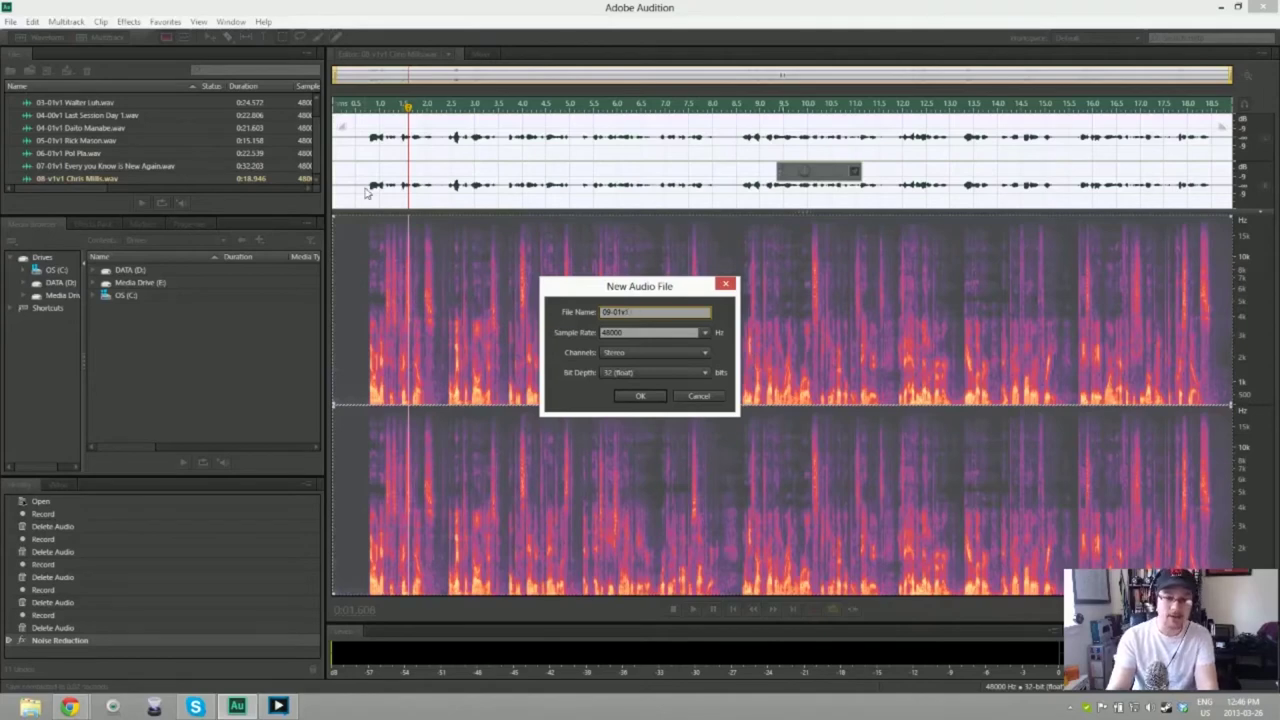
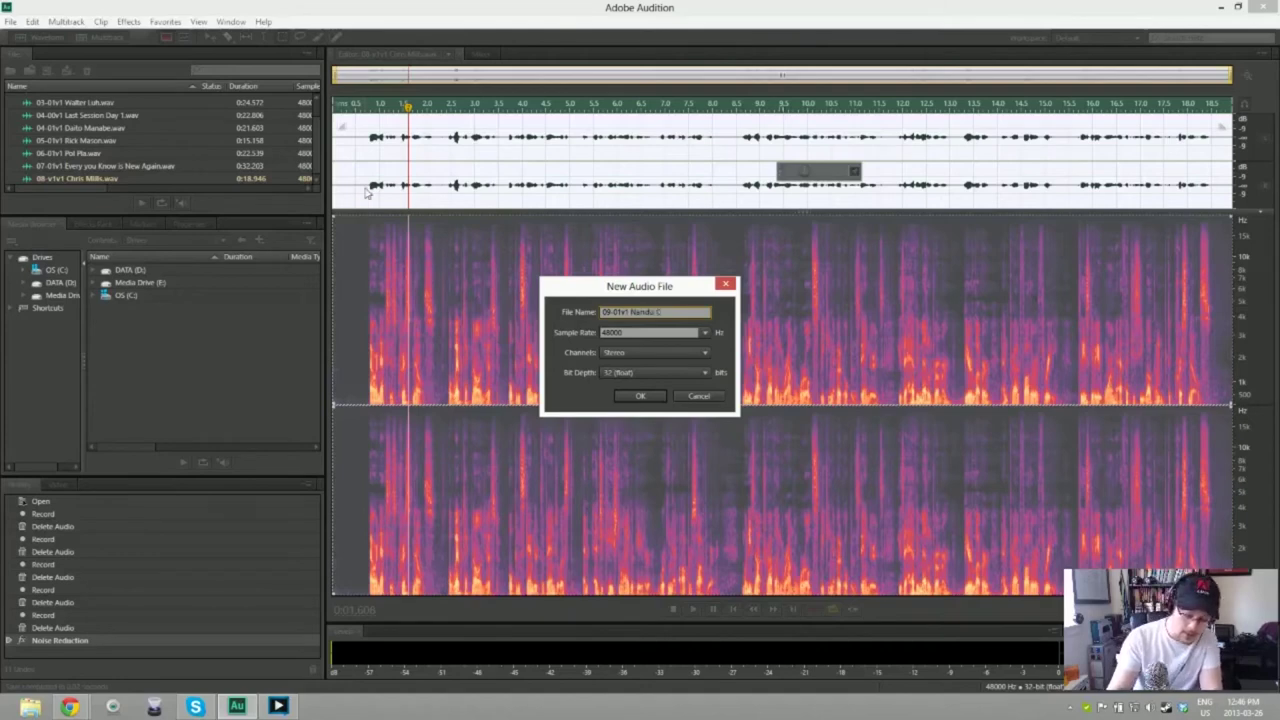
{"action": "key", "text": "Return"}
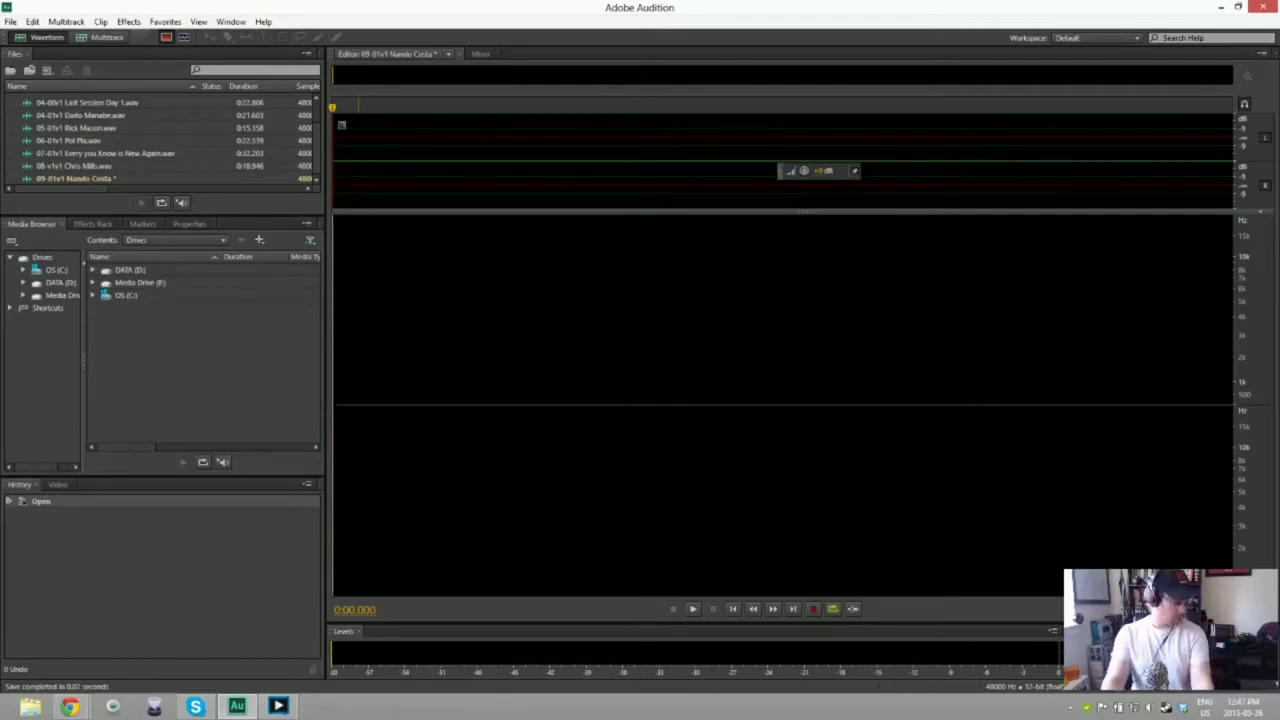
{"action": "key", "text": "shift+space"}
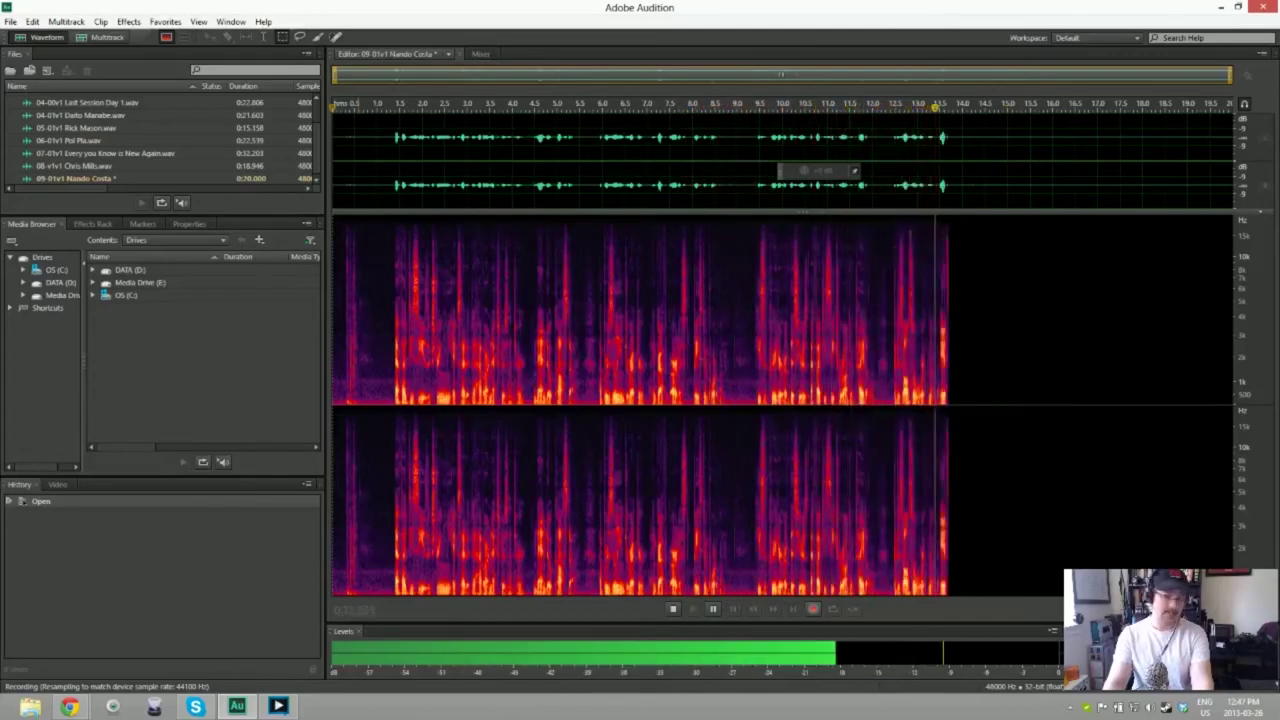
{"action": "key", "text": "space"}
{"action": "key", "text": "Delete"}
{"action": "key", "text": "shift+space"}
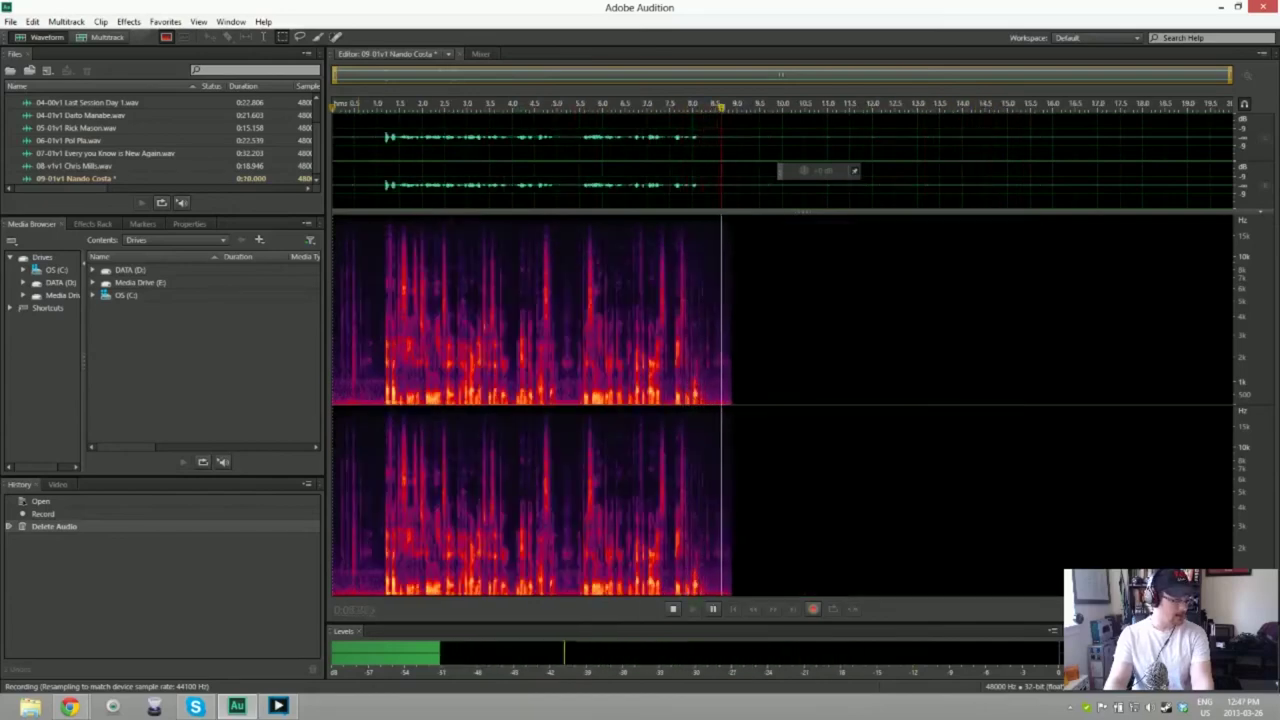
{"action": "key", "text": "space"}
{"action": "key", "text": "Delete"}
{"action": "key", "text": "shift+space"}
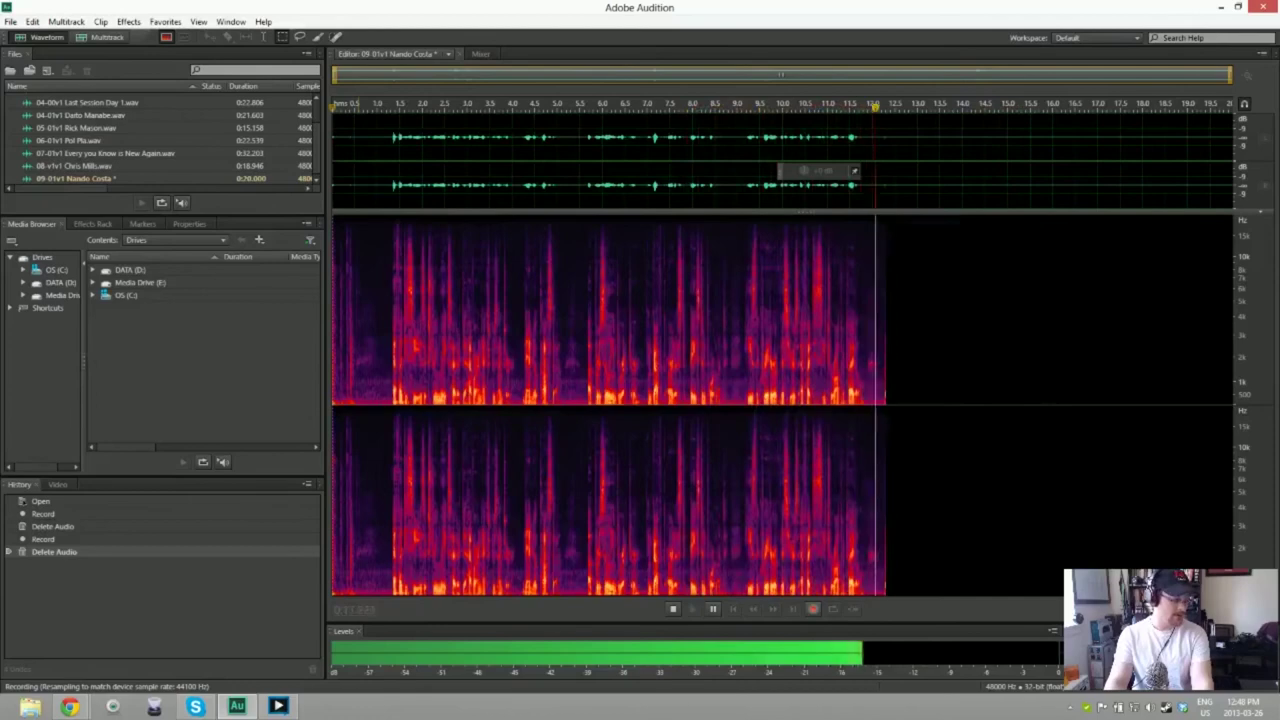
{"action": "key", "text": "space"}
{"action": "key", "text": "ctrl+a"}
{"action": "key", "text": "Delete"}
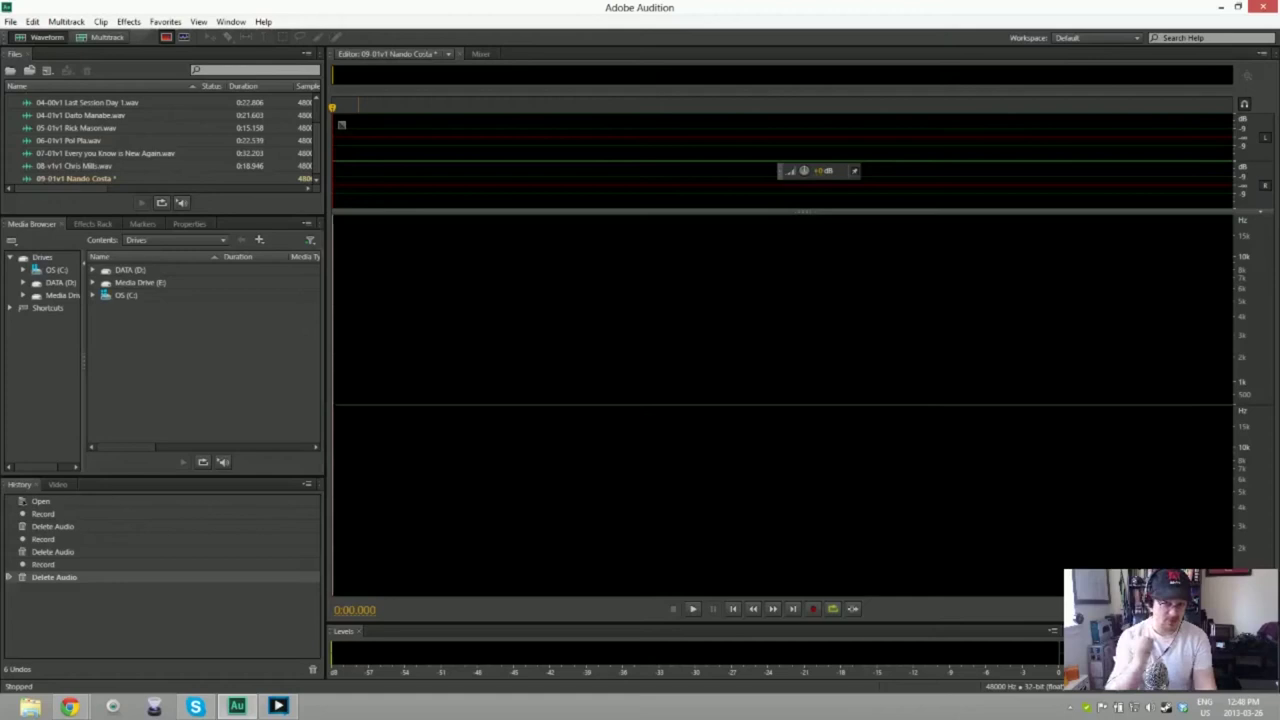
{"action": "key", "text": "shift+space"}
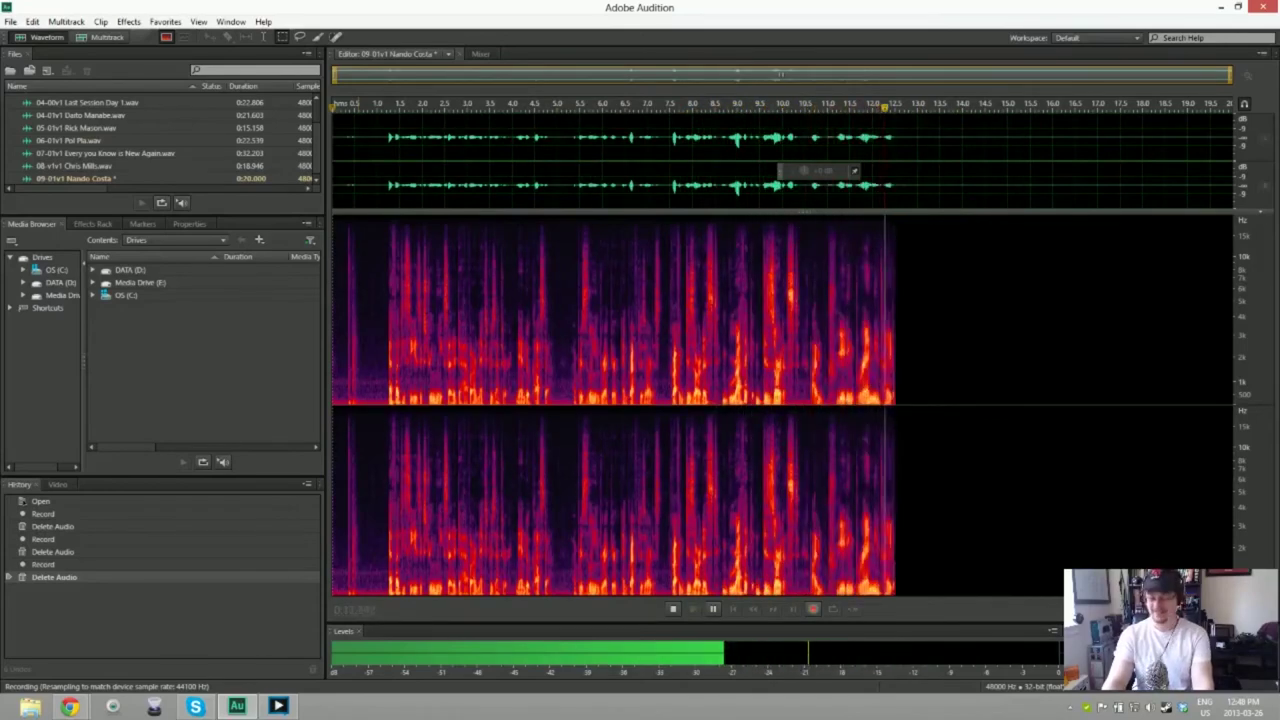
{"action": "key", "text": "space"}
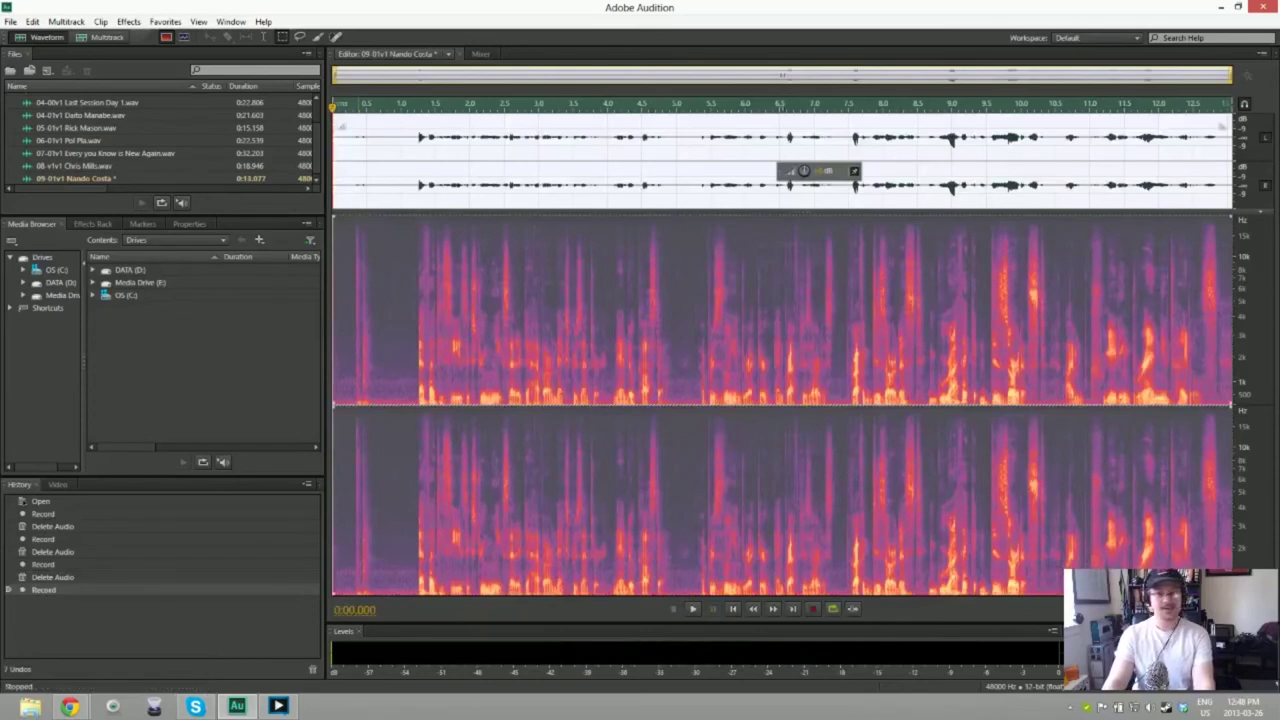
{"action": "key", "text": "Delete"}
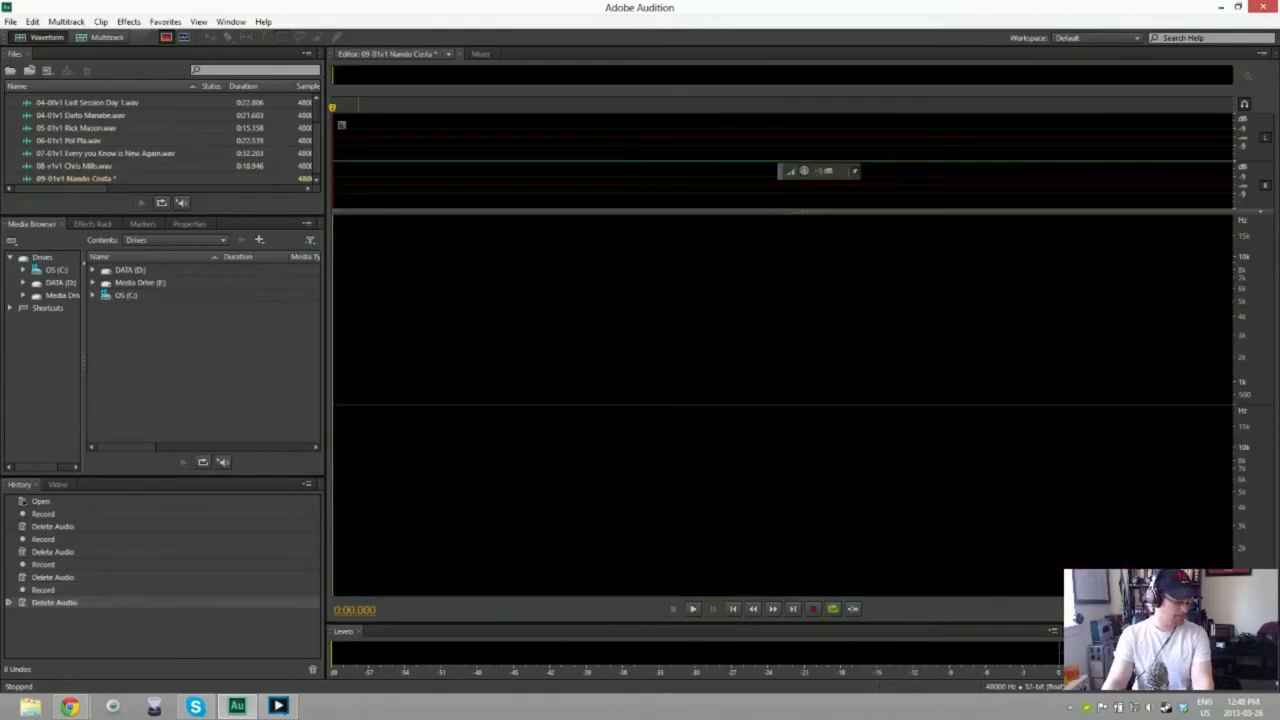
Step: Record a roughly 30-second intro take into 09-01v1 and delete its silent lead-in
{"action": "key", "text": "shift+space"}
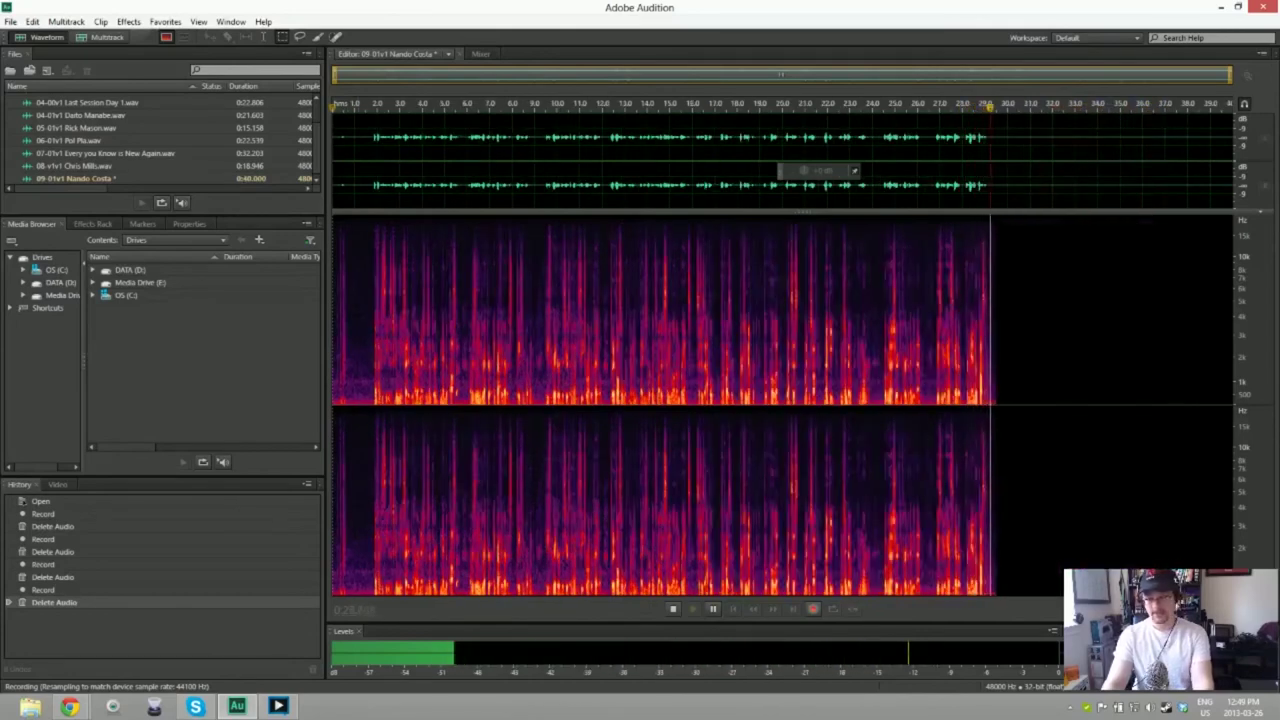
{"action": "key", "text": "space"}
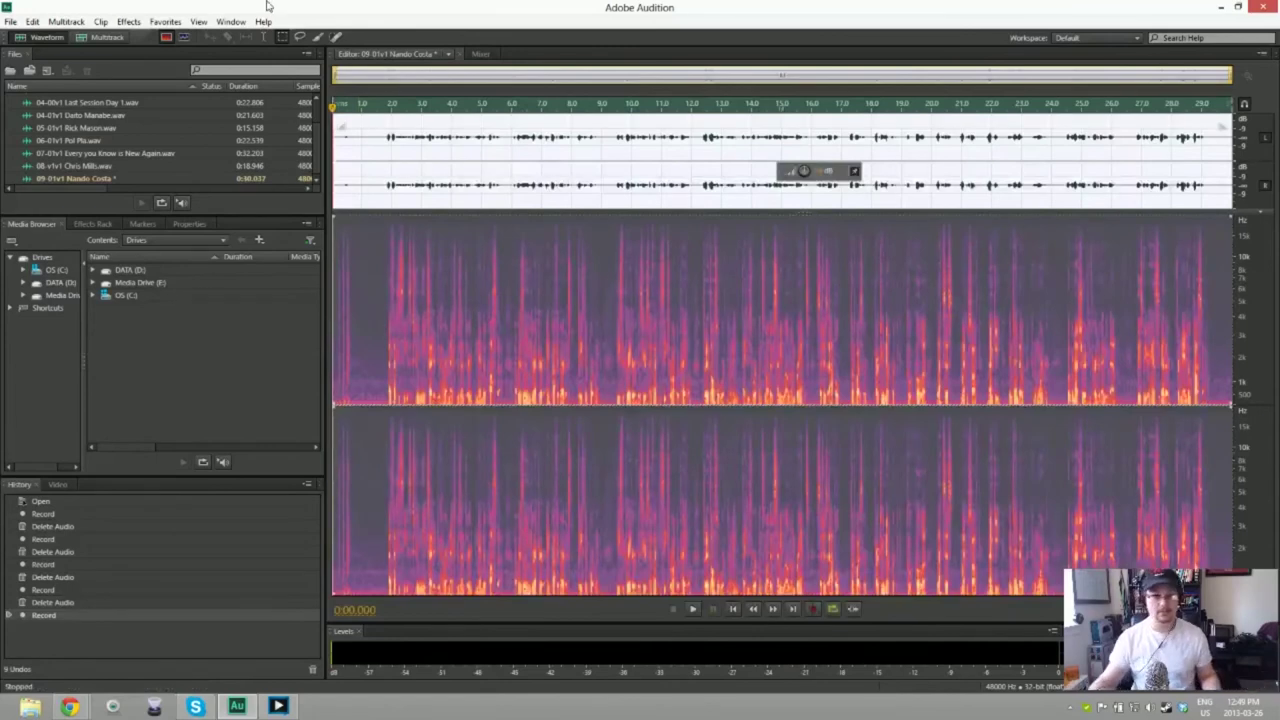
{"action": "key", "text": "ctrl+shift+a"}
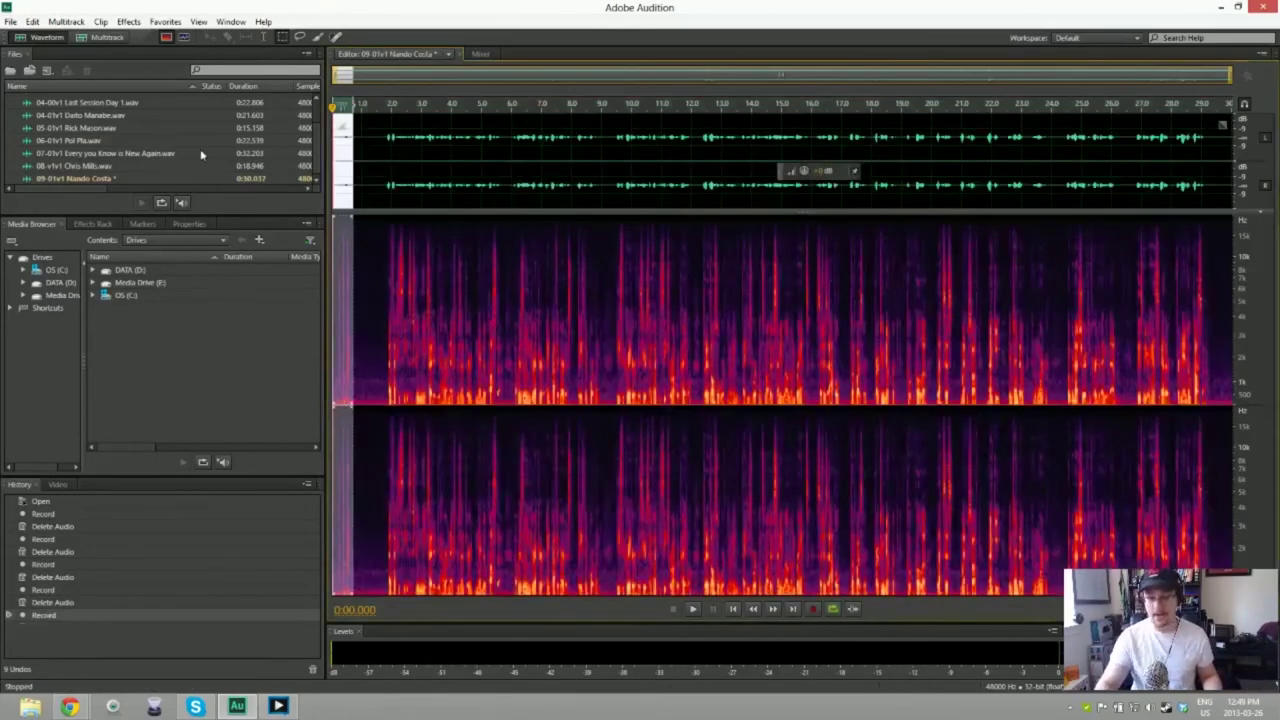
{"action": "key", "text": "Delete"}
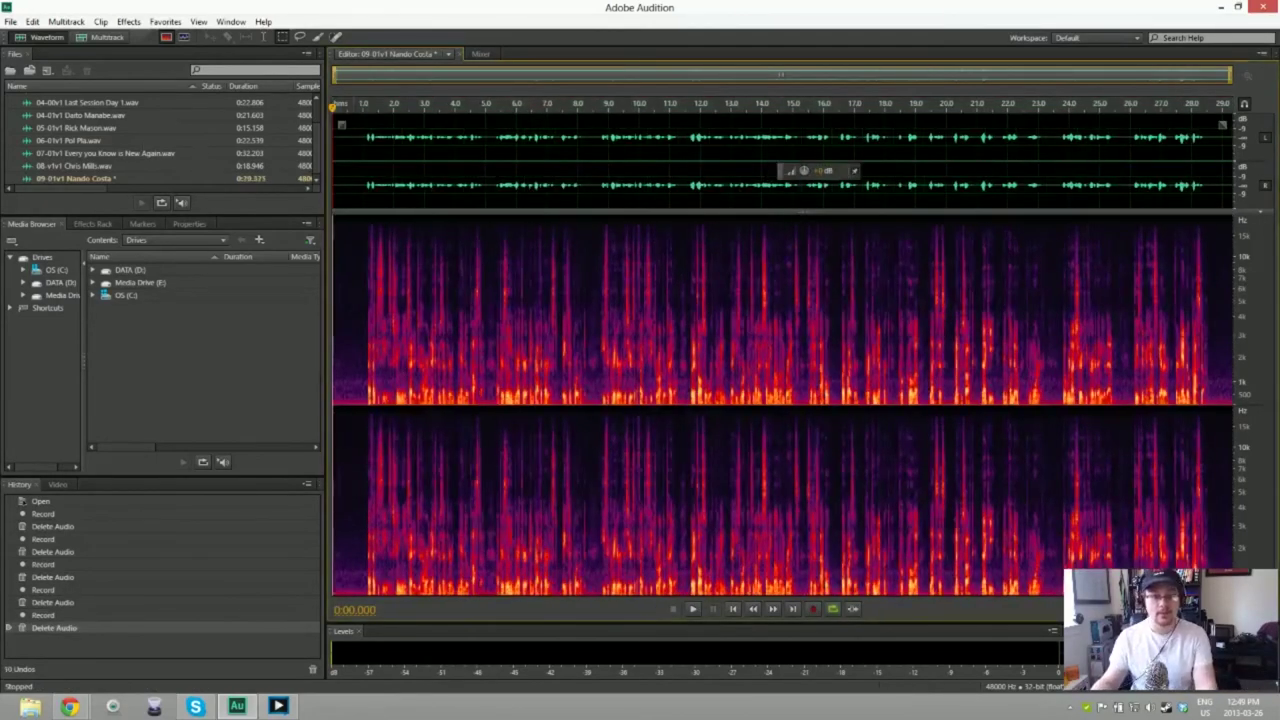
Step: Capture a noise print from the first second, then apply Noise Reduction to the whole take
{"action": "left_click_drag", "start_coordinate": [334, 160], "coordinate": [362, 160]}
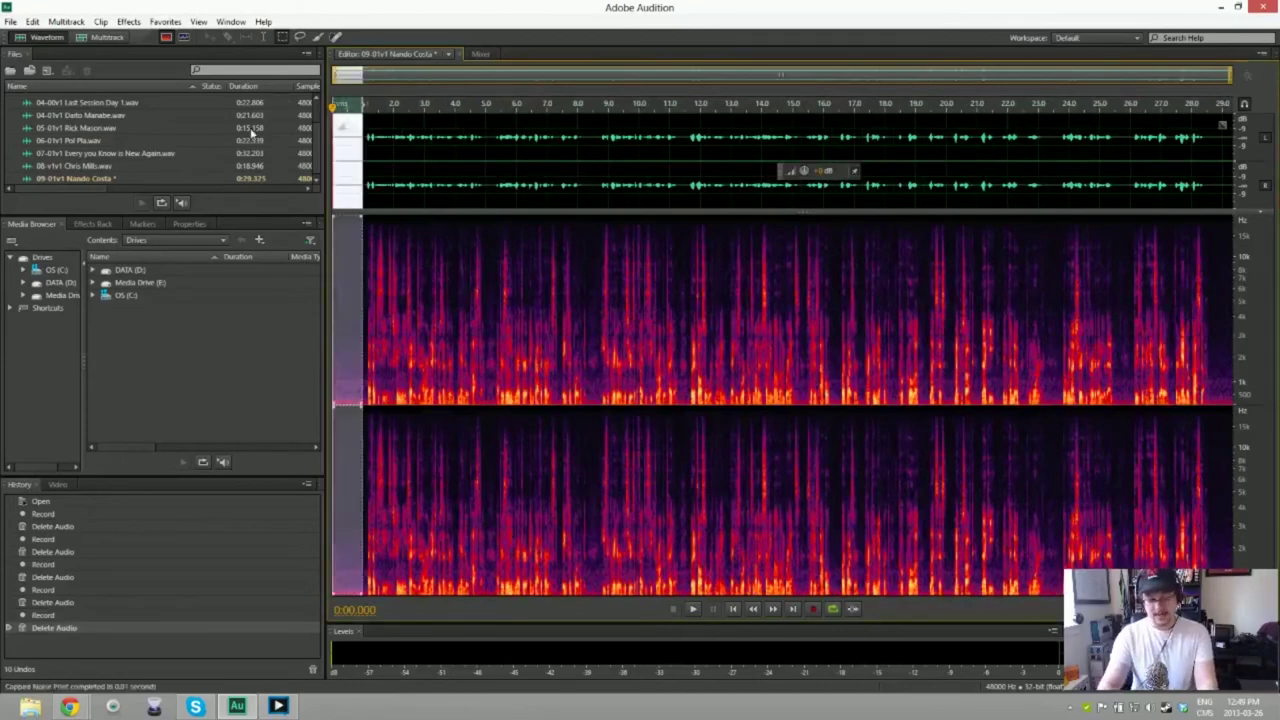
{"action": "key", "text": "ctrl+a"}
{"action": "key", "text": "ctrl+shift+p"}
{"action": "key", "text": "Return"}
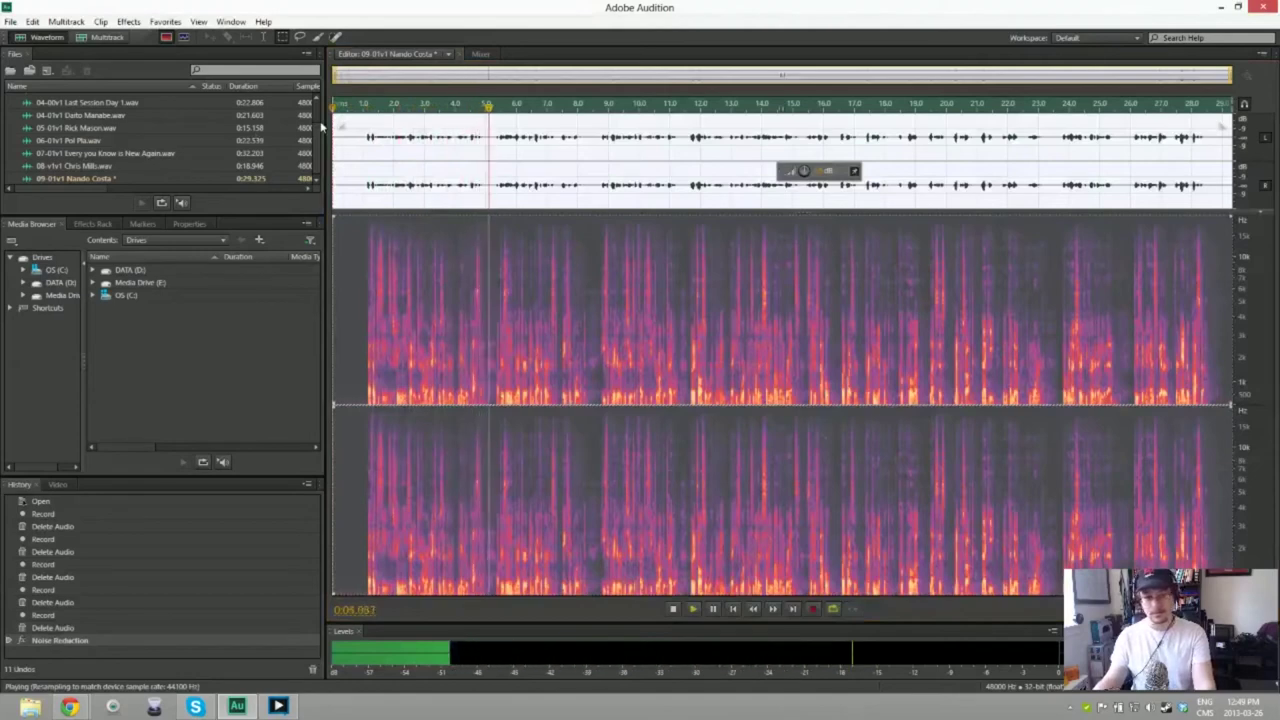
Step: Save the cleaned 09-01v1 take as a WAV file in the recordings folder
{"action": "key", "text": "space"}
{"action": "key", "text": "ctrl+shift+s"}
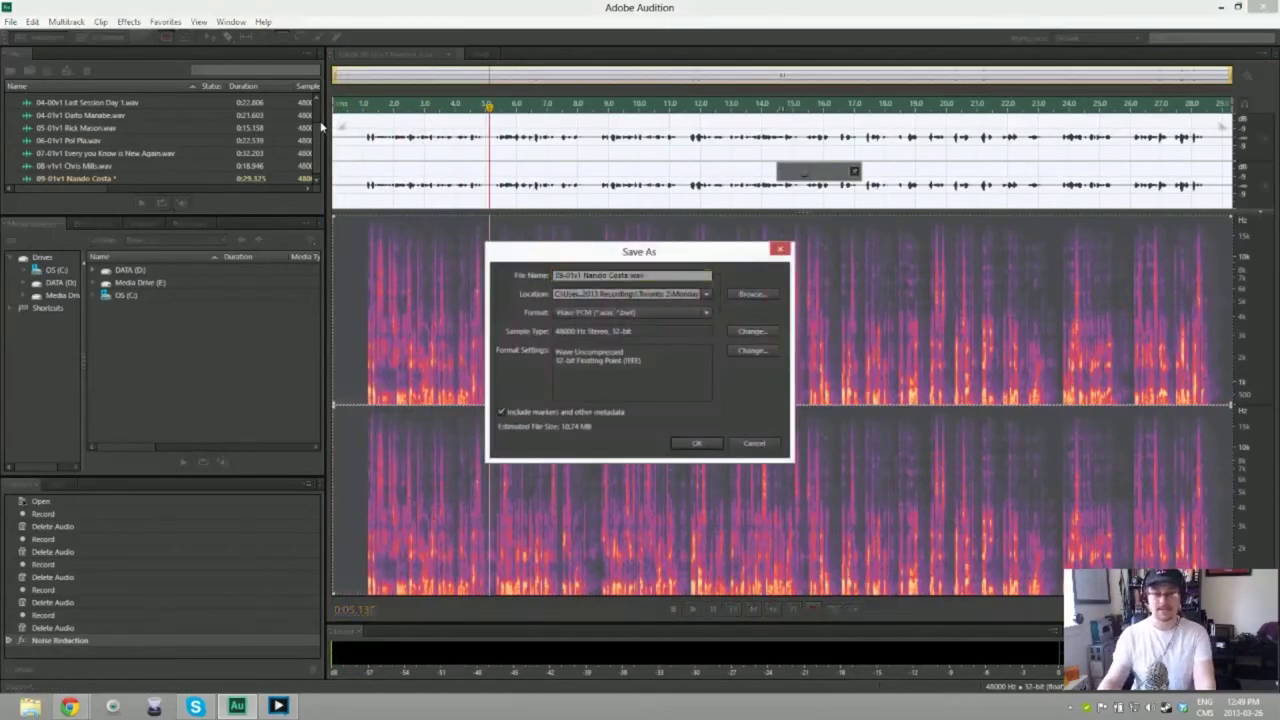
{"action": "key", "text": "Return"}
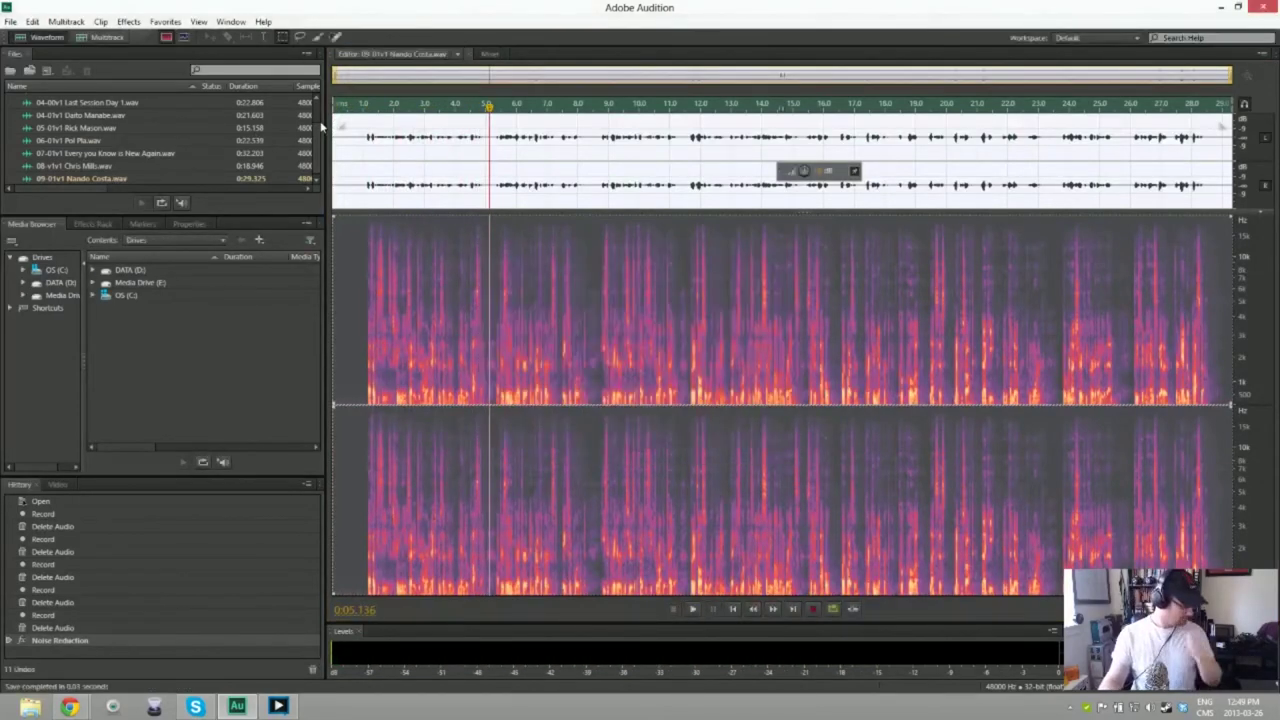
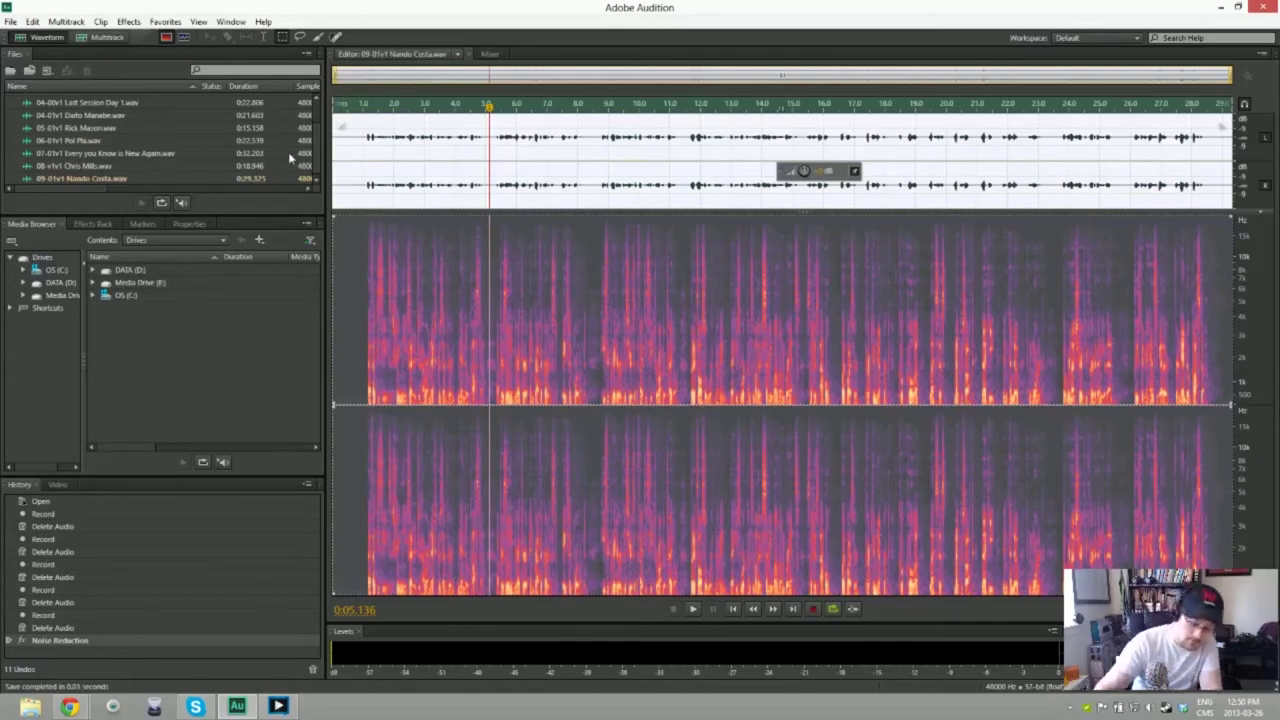
Step: Create a new 48000 Hz stereo file named '10-01v1' followed by the speaker's first name
{"action": "key", "text": "ctrl+shift+n"}
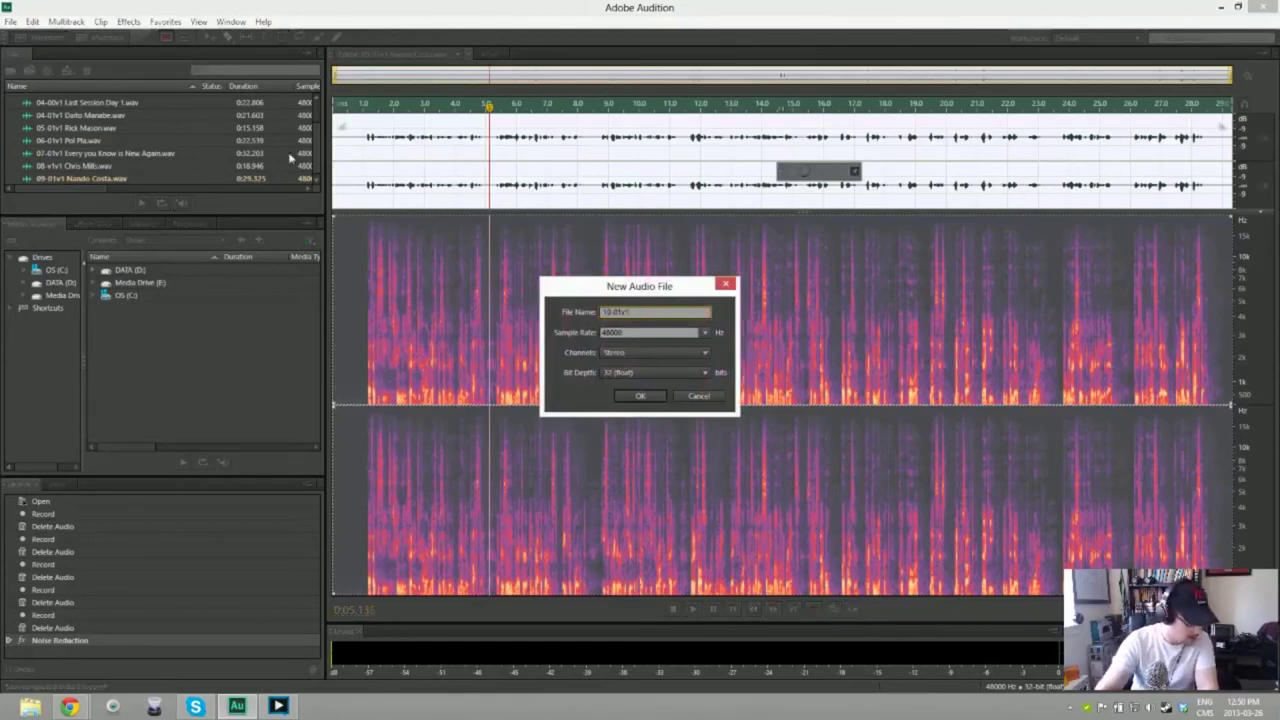
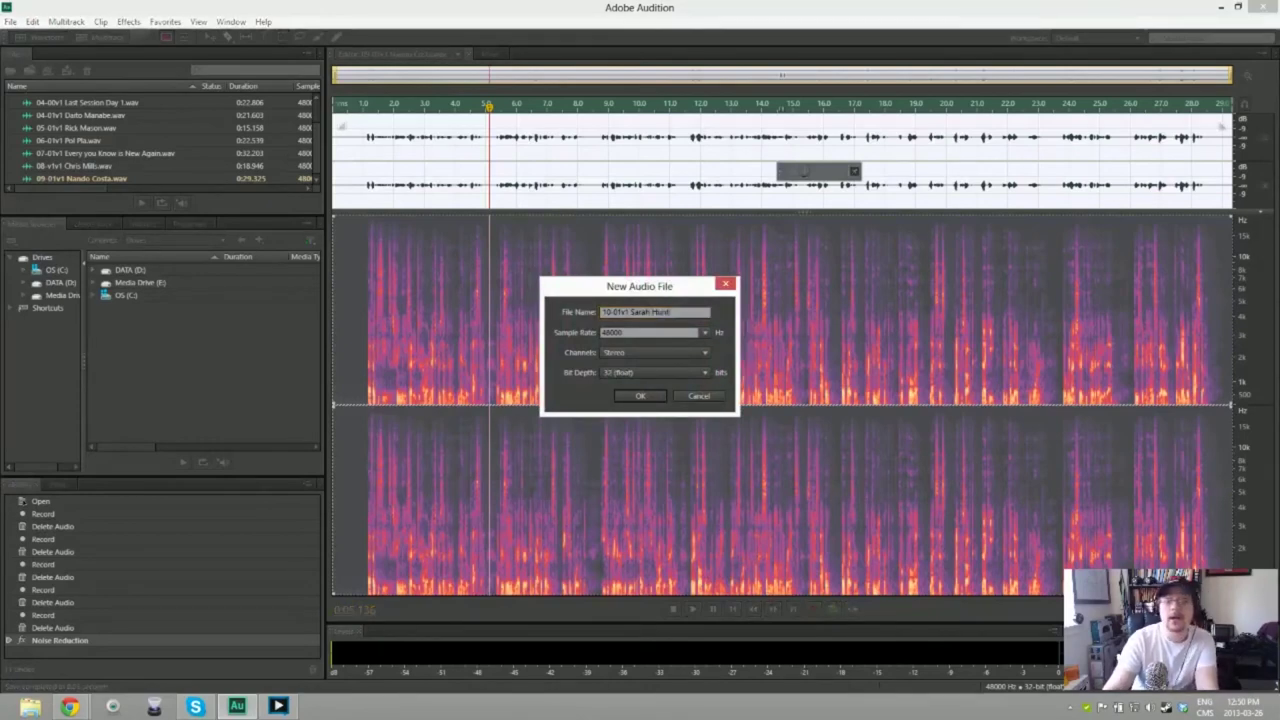
{"action": "key", "text": "Return"}
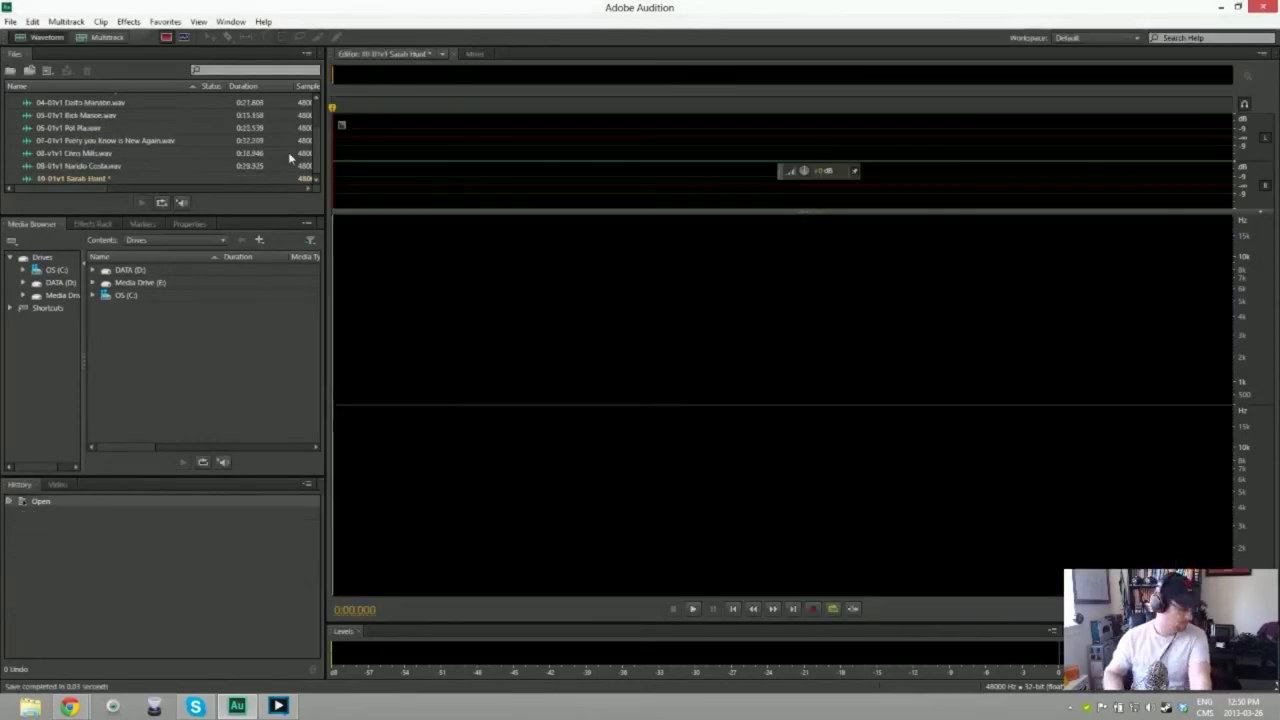
{"action": "key", "text": "shift+space"}
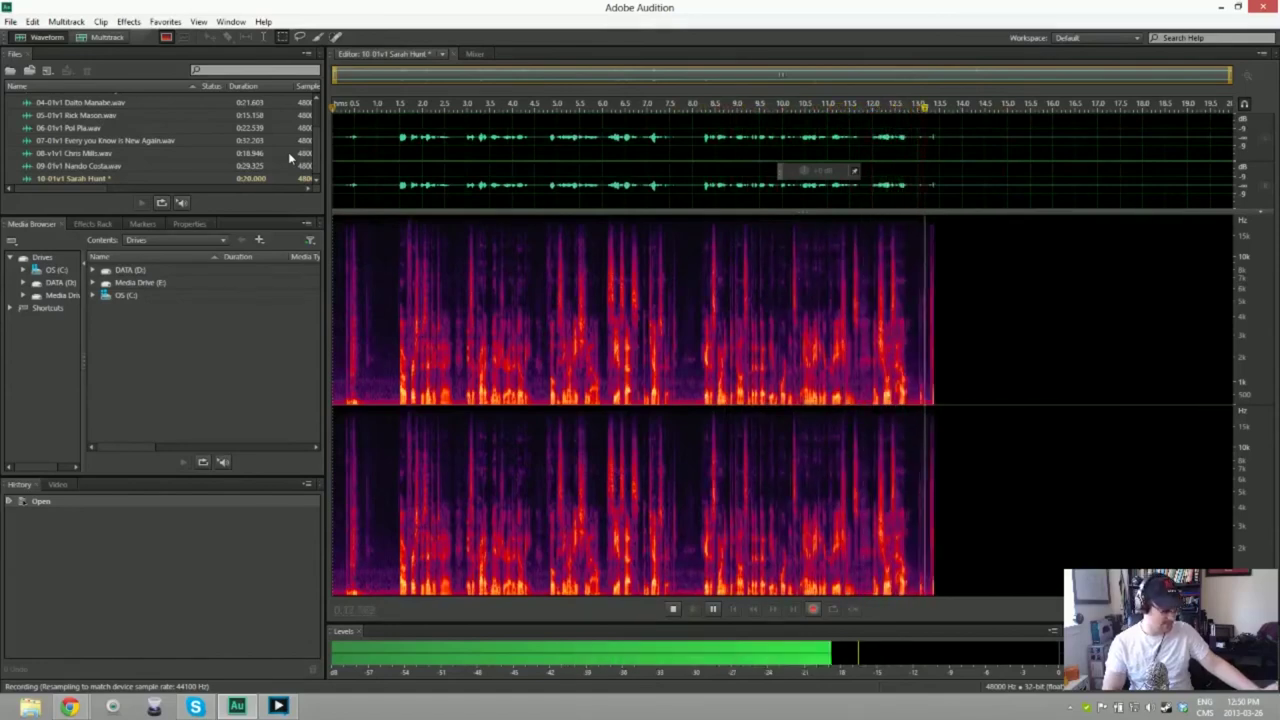
{"action": "key", "text": "space"}
{"action": "key", "text": "ctrl+a"}
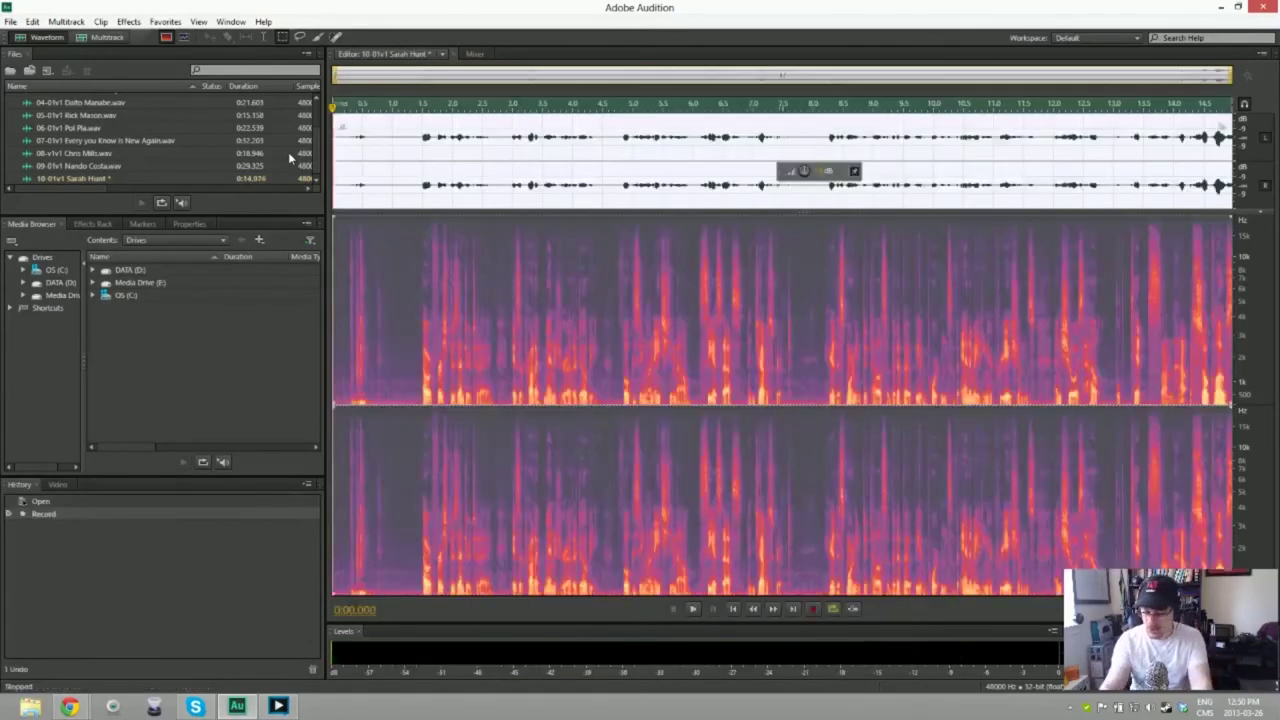
{"action": "key", "text": "Delete"}
{"action": "key", "text": "shift+space"}
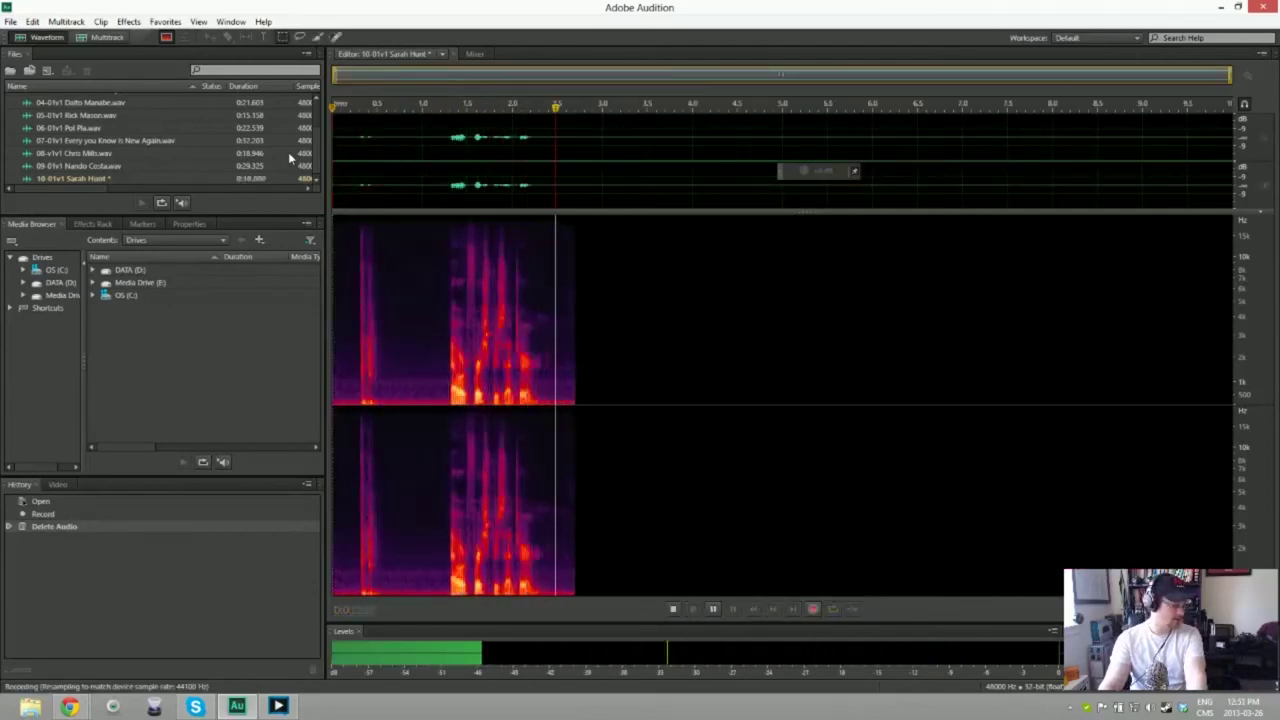
{"action": "key", "text": "space"}
{"action": "key", "text": "ctrl+a"}
{"action": "key", "text": "Delete"}
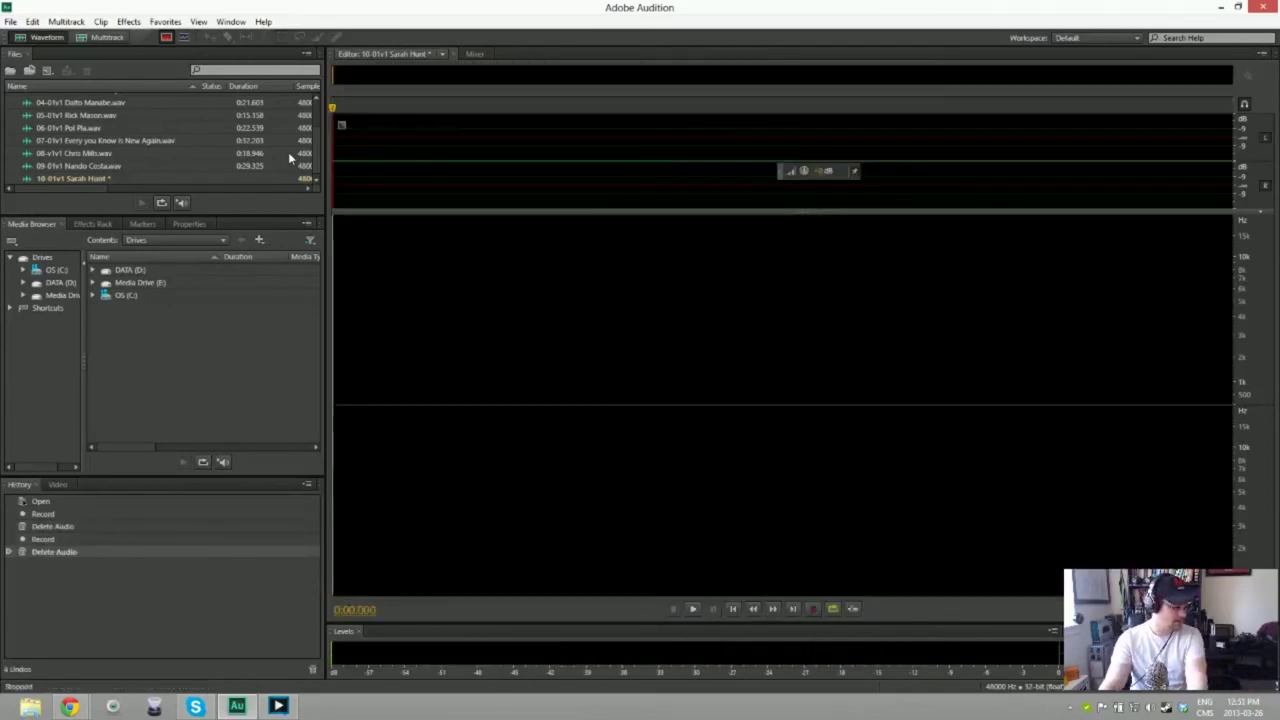
{"action": "key", "text": "shift+space"}
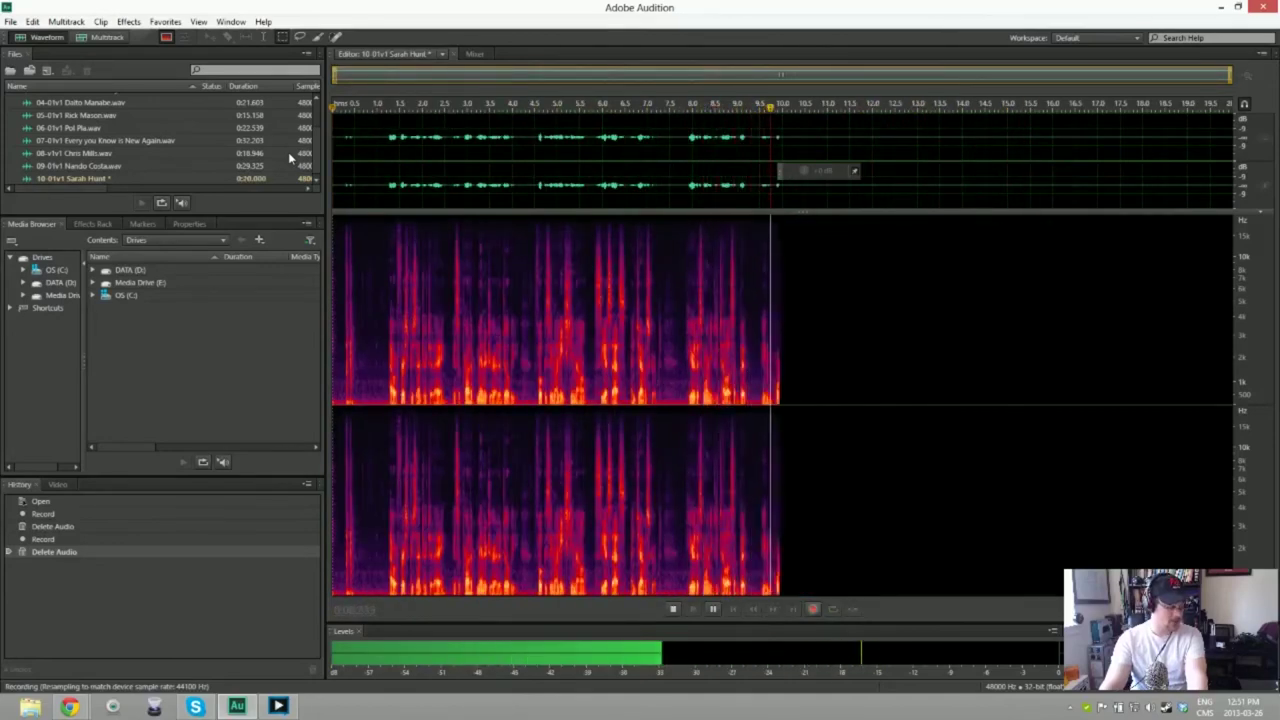
{"action": "key", "text": "space"}
{"action": "key", "text": "ctrl+a"}
{"action": "key", "text": "Delete"}
{"action": "key", "text": "shift+space"}
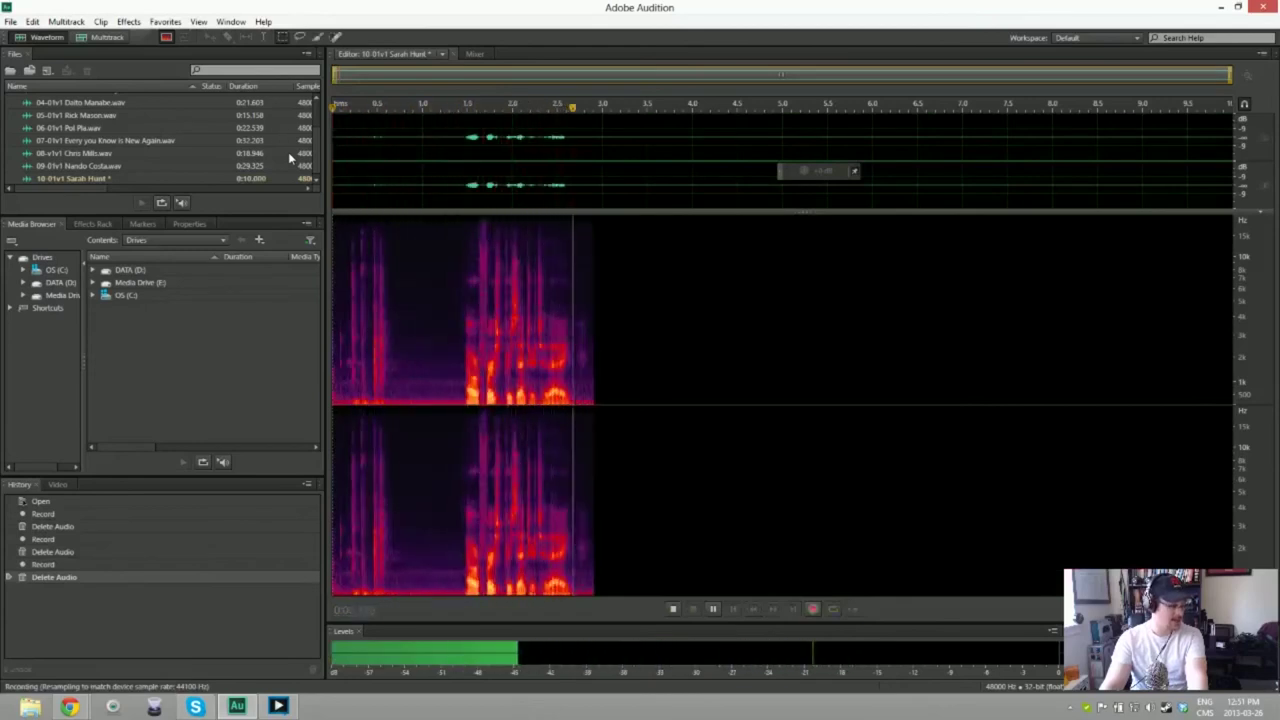
{"action": "key", "text": "space"}
{"action": "key", "text": "ctrl+a"}
{"action": "key", "text": "Delete"}
{"action": "key", "text": "shift+space"}
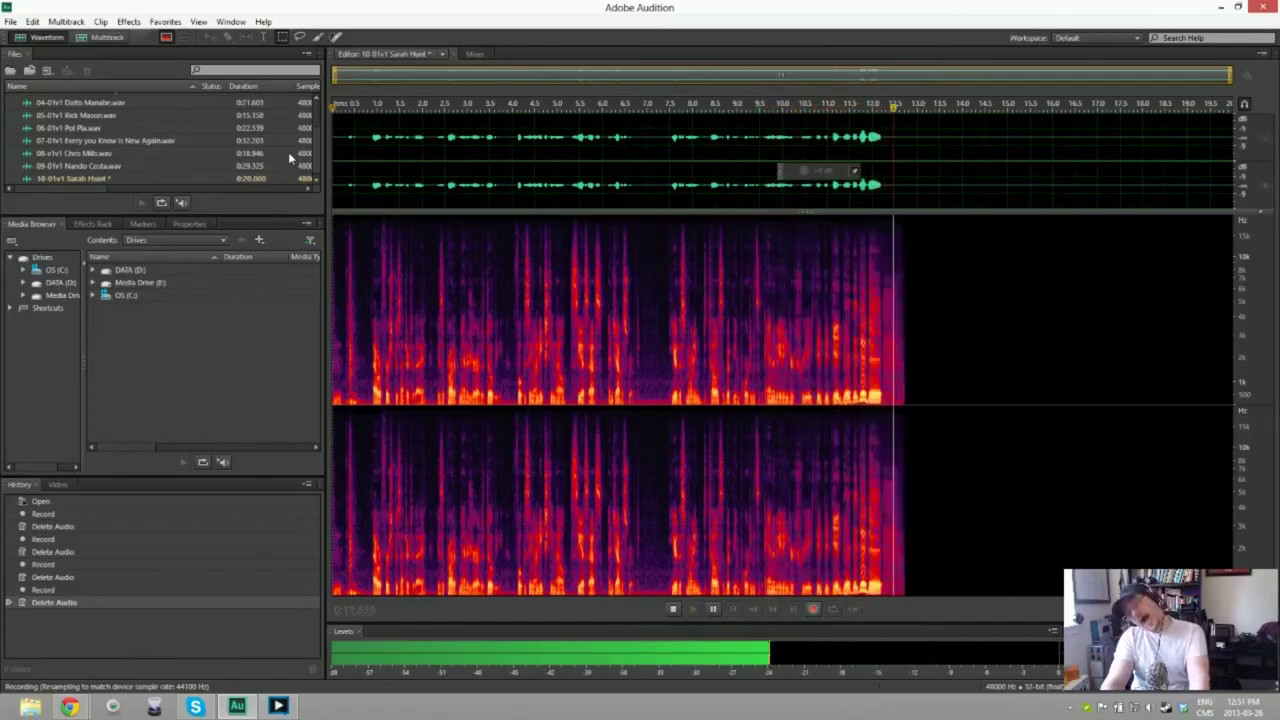
{"action": "key", "text": "space"}
{"action": "key", "text": "Delete"}
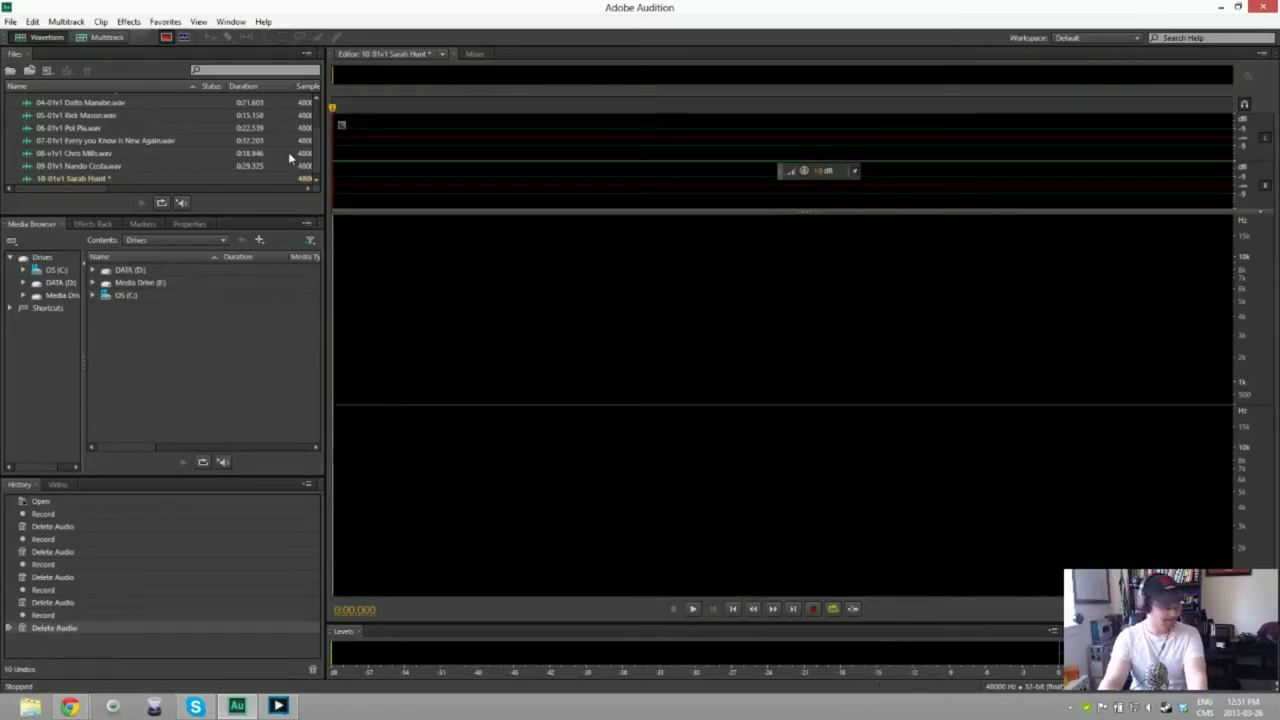
Step: Record and delete two rejected takes, then start recording a fresh take
{"action": "key", "text": "shift+space"}
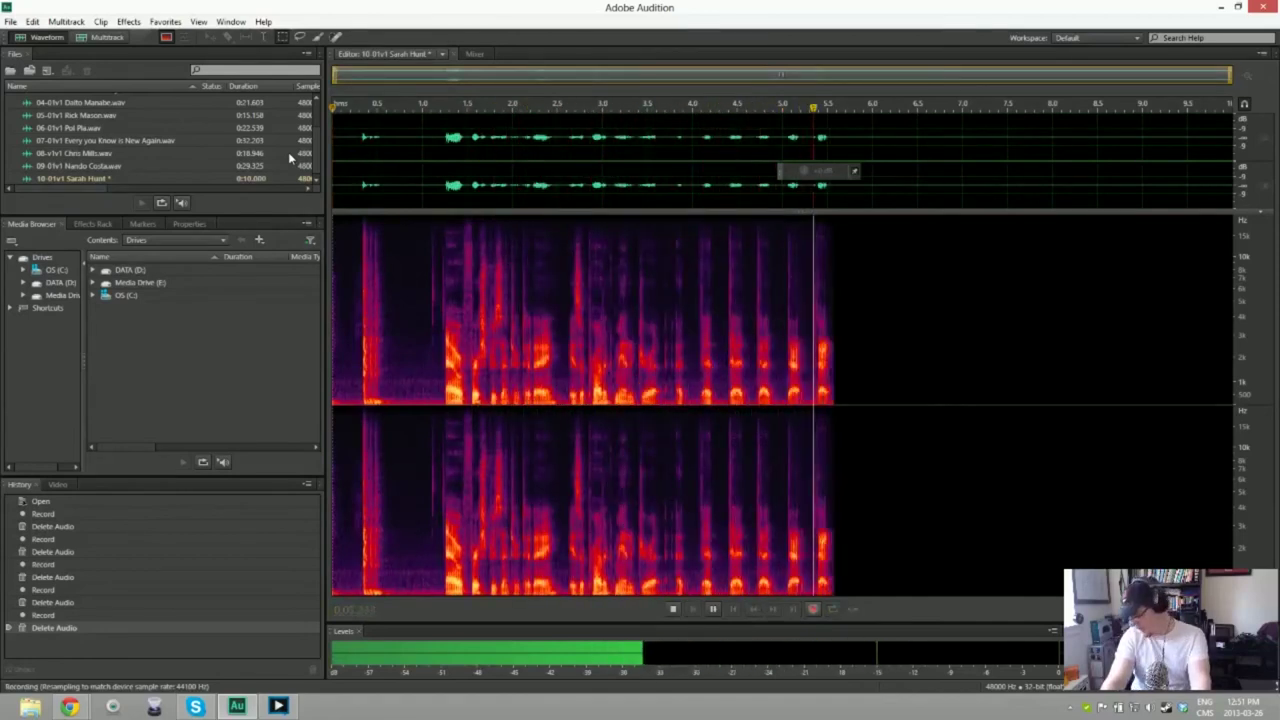
{"action": "key", "text": "space"}
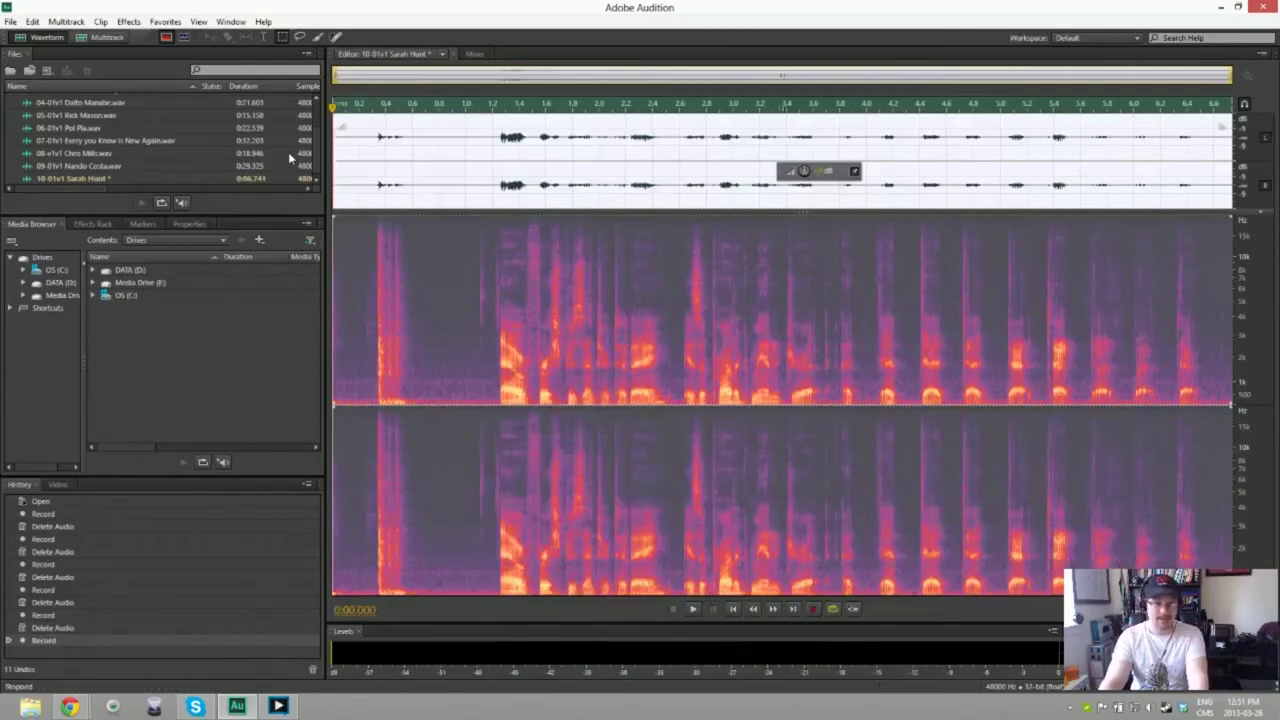
{"action": "key", "text": "Delete"}
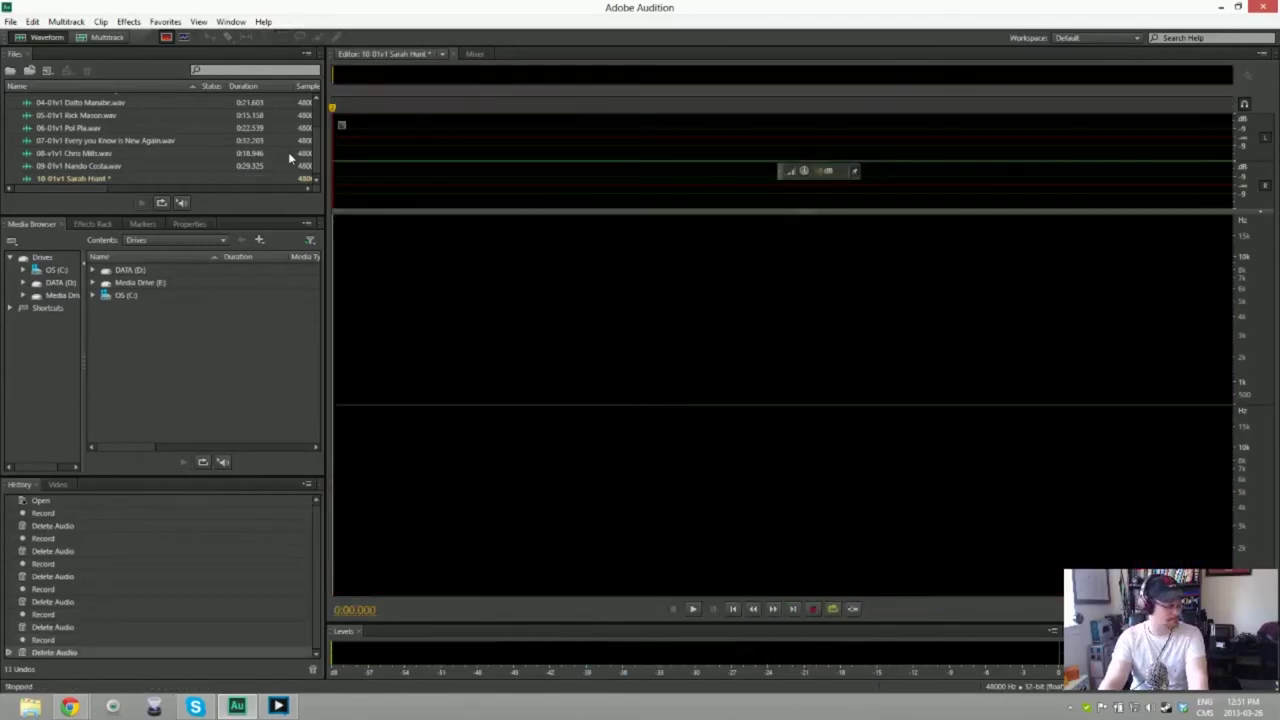
{"action": "key", "text": "shift+space"}
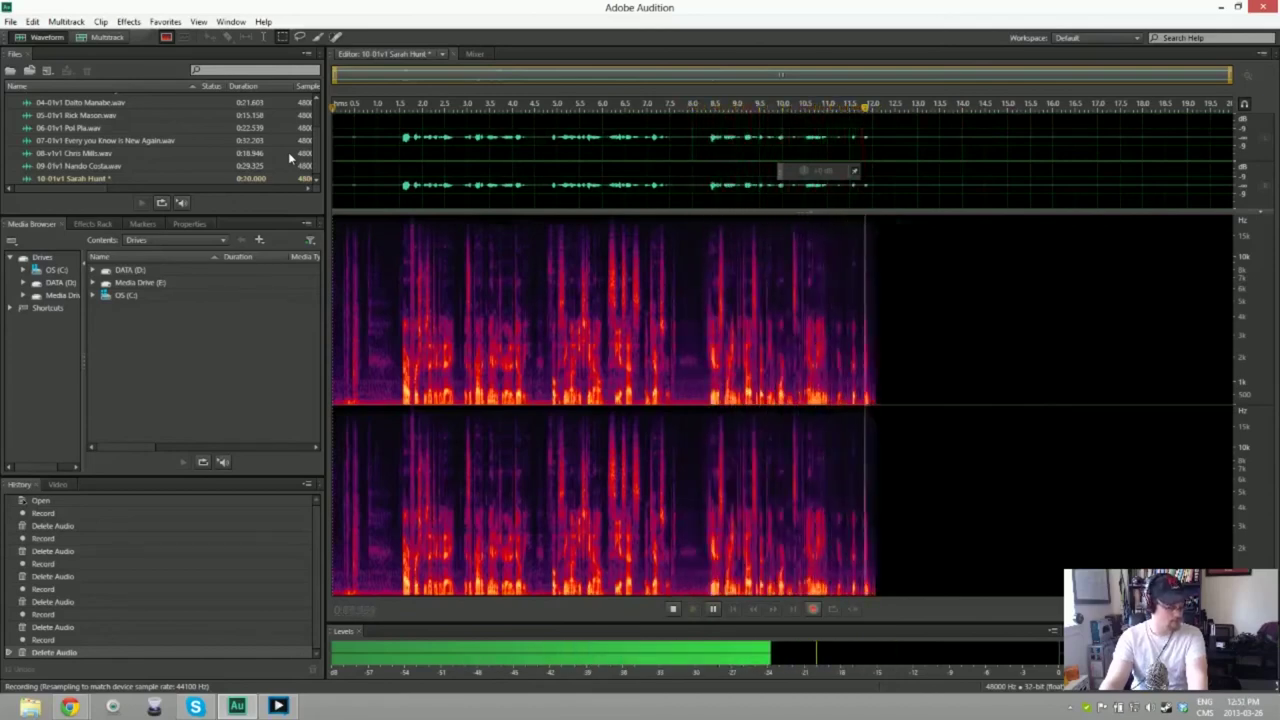
{"action": "key", "text": "space"}
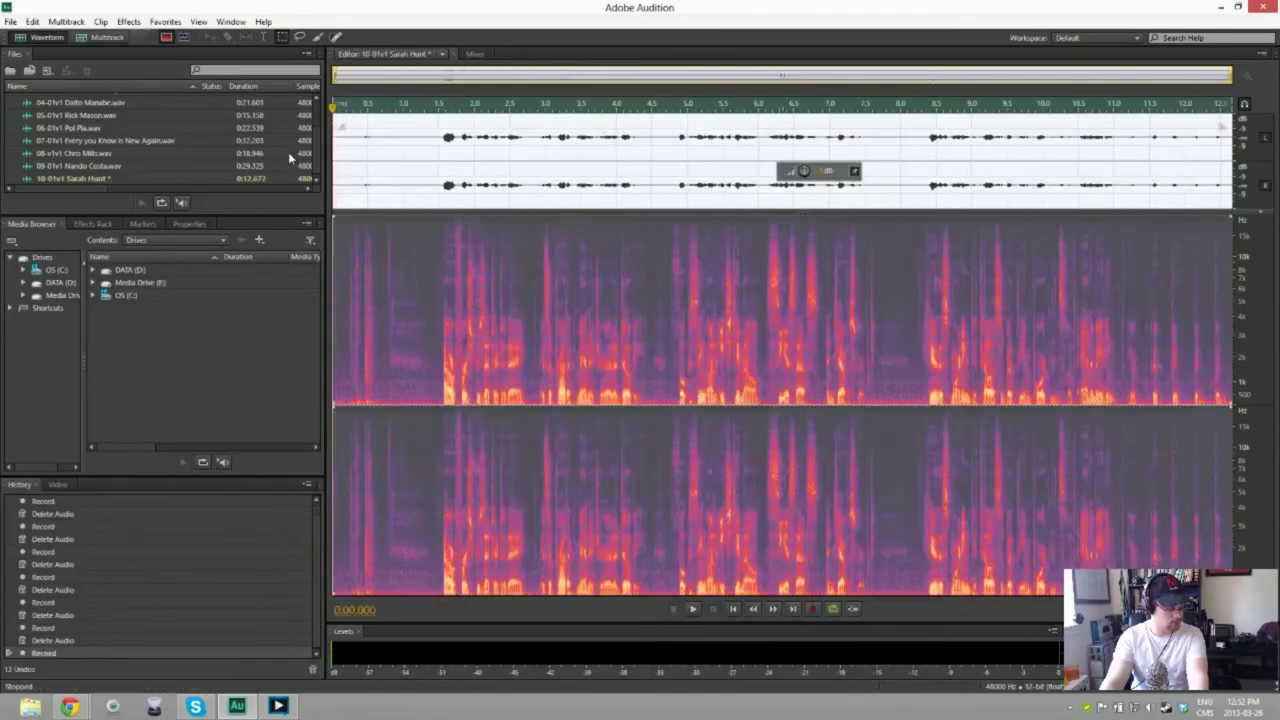
{"action": "key", "text": "Delete"}
{"action": "key", "text": "shift+space"}
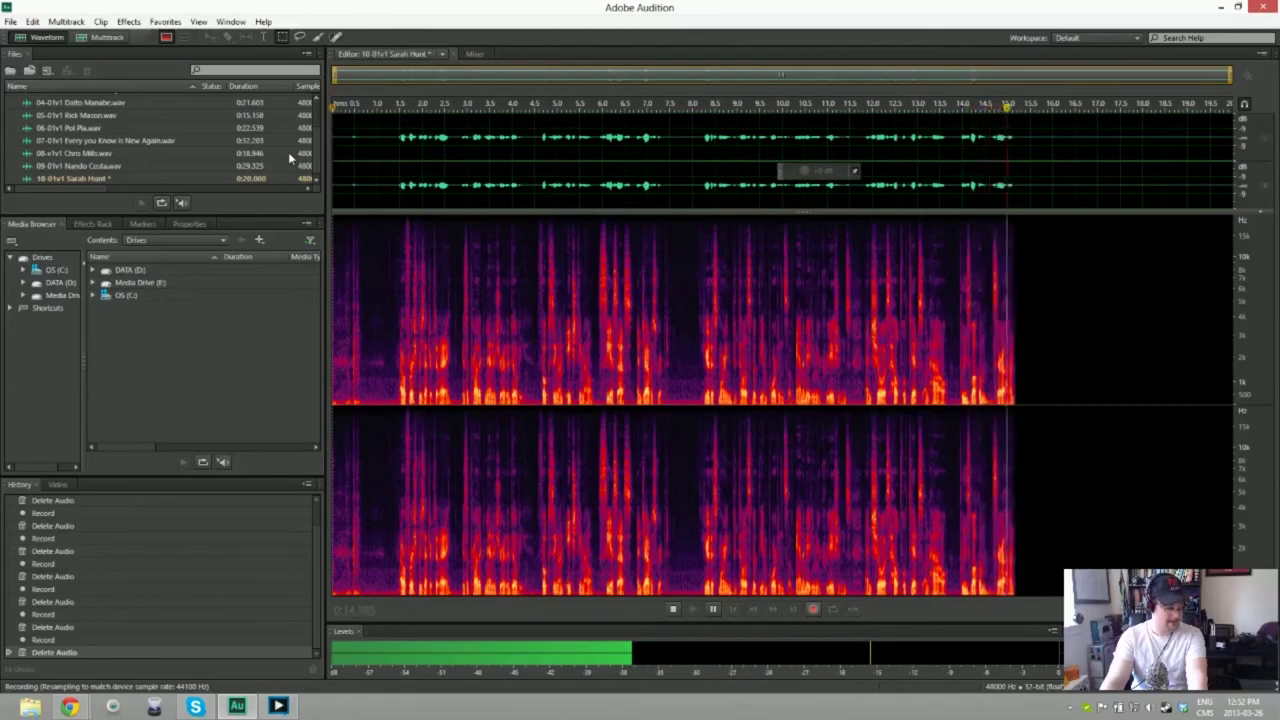
Step: Stop the take, trim the unwanted bit, and noise-reduce the clip using its opening silence
{"action": "key", "text": "space"}
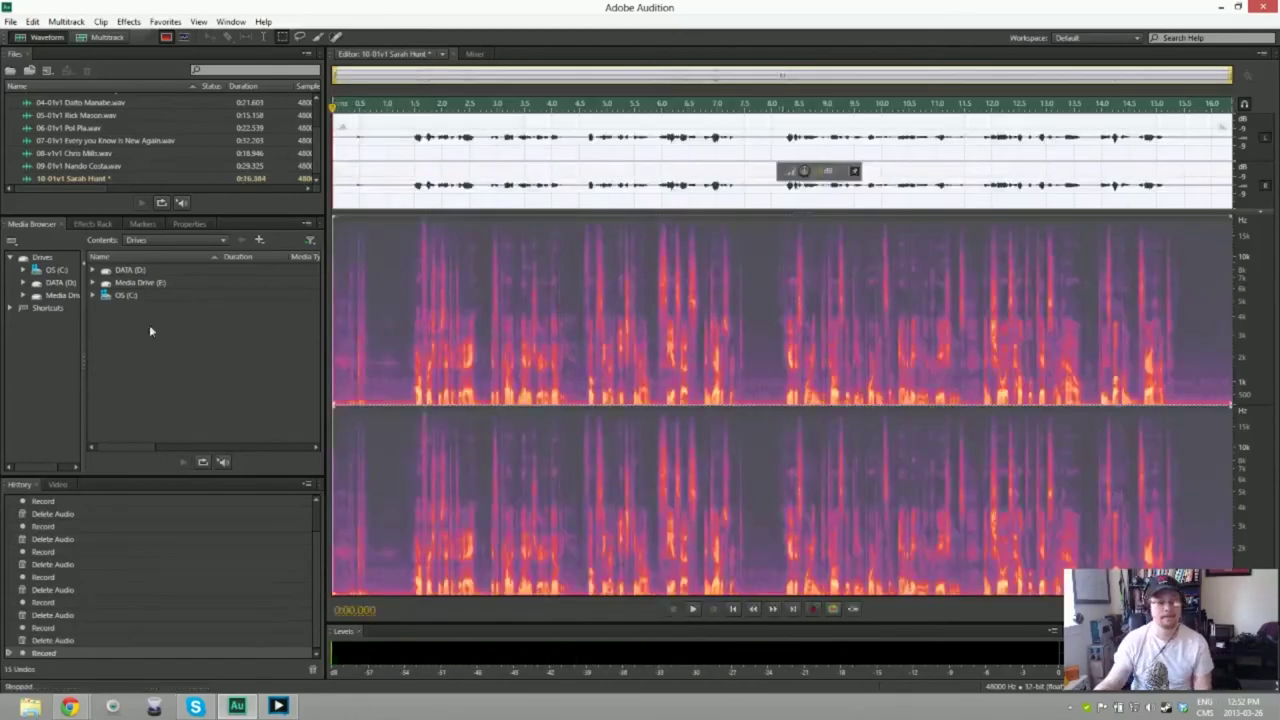
{"action": "key", "text": "Delete"}
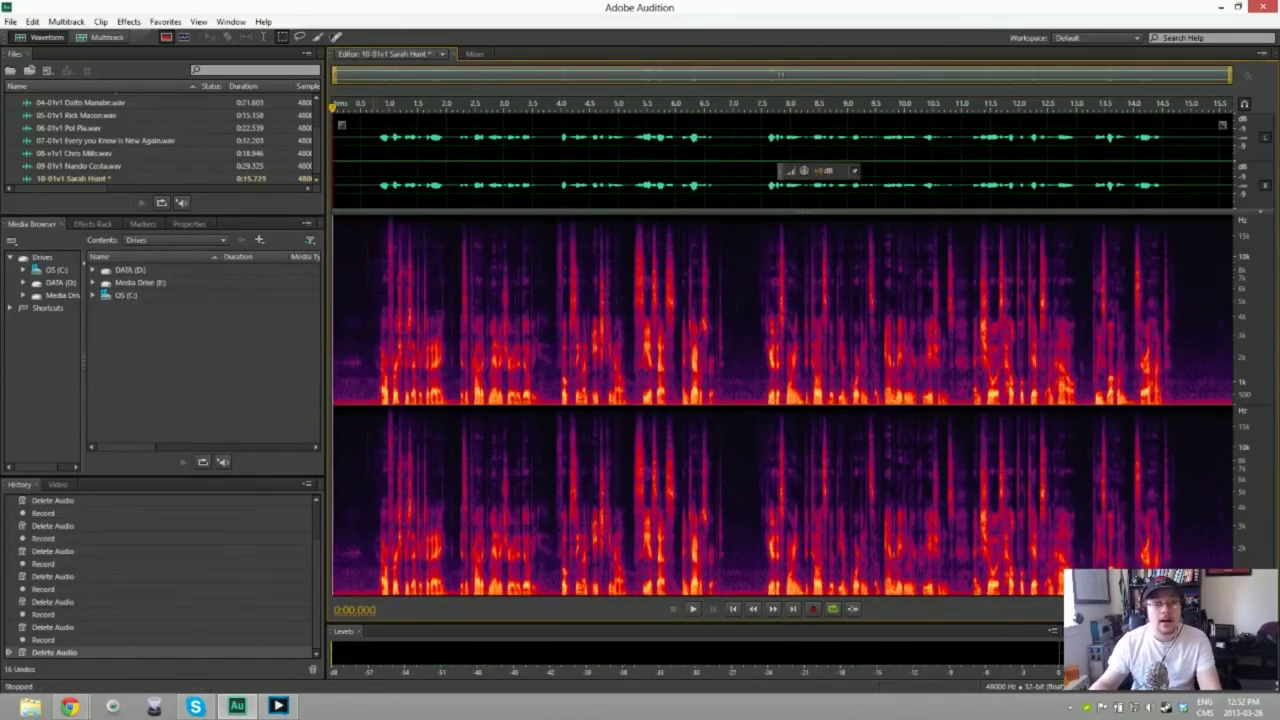
{"action": "left_click_drag", "start_coordinate": [334, 300], "coordinate": [374, 300]}
{"action": "key", "text": "shift+p"}
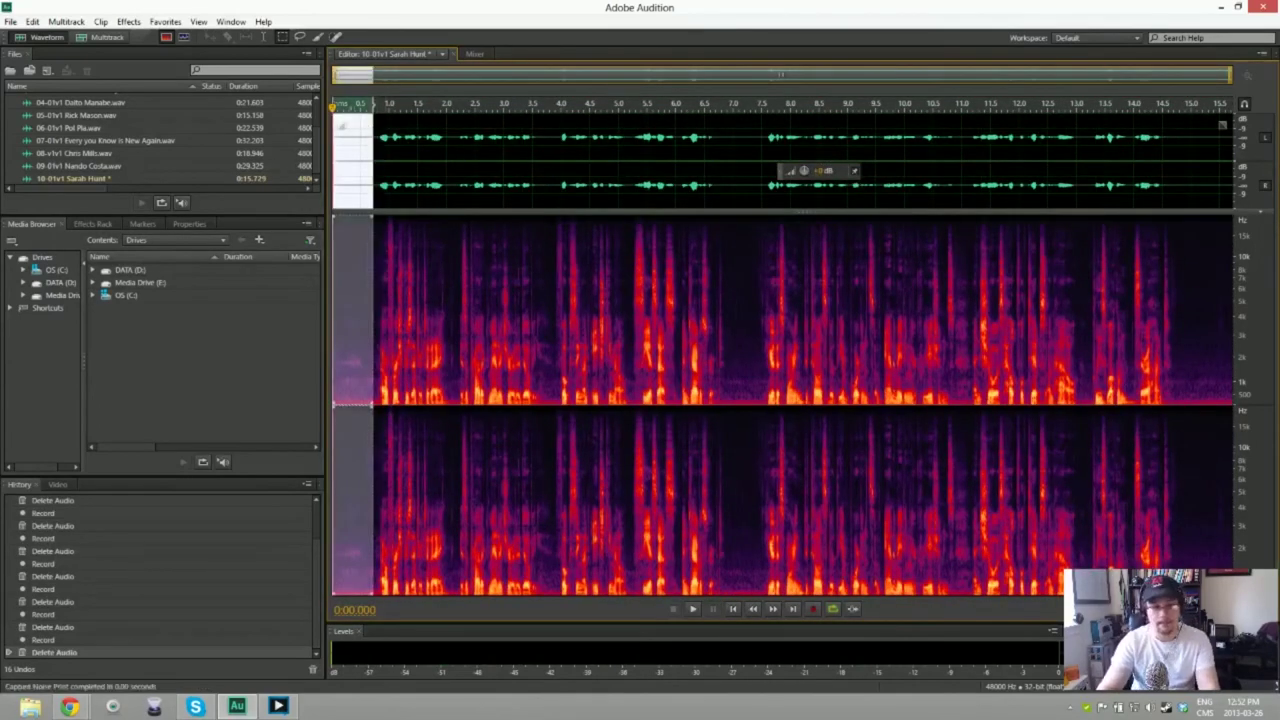
{"action": "key", "text": "ctrl+a"}
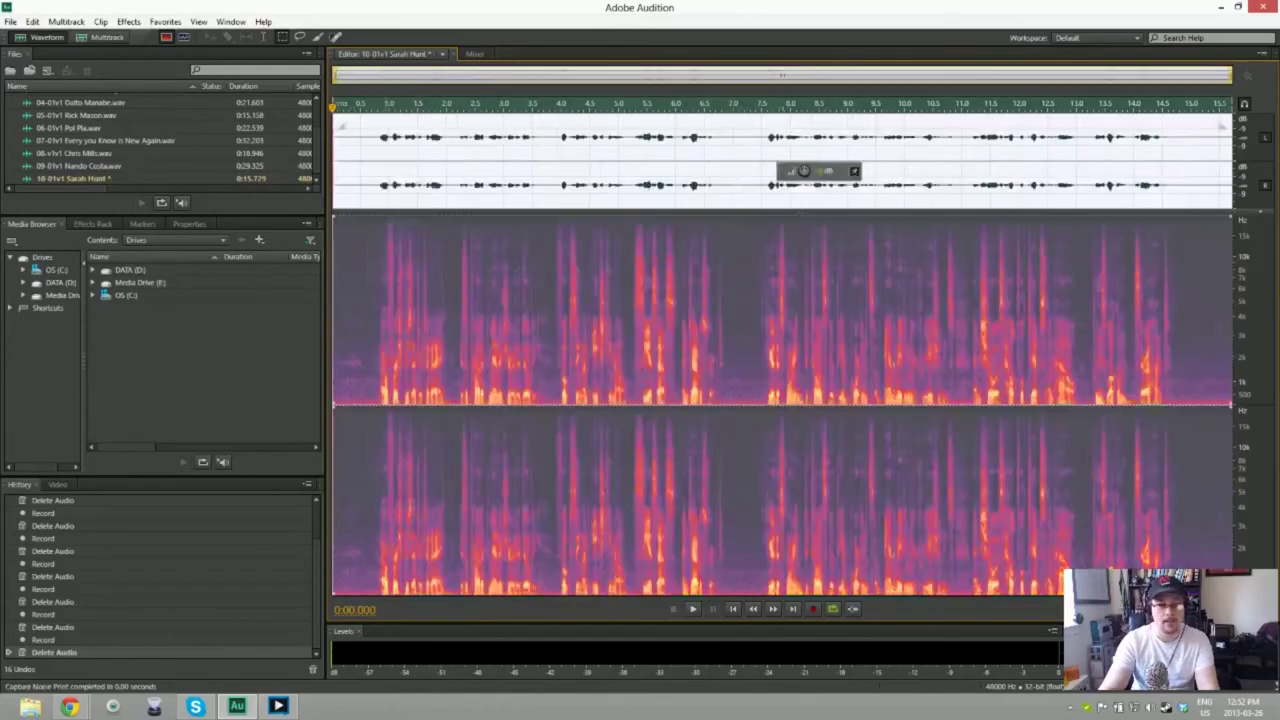
{"action": "key", "text": "ctrl+shift+p"}
{"action": "key", "text": "Return"}
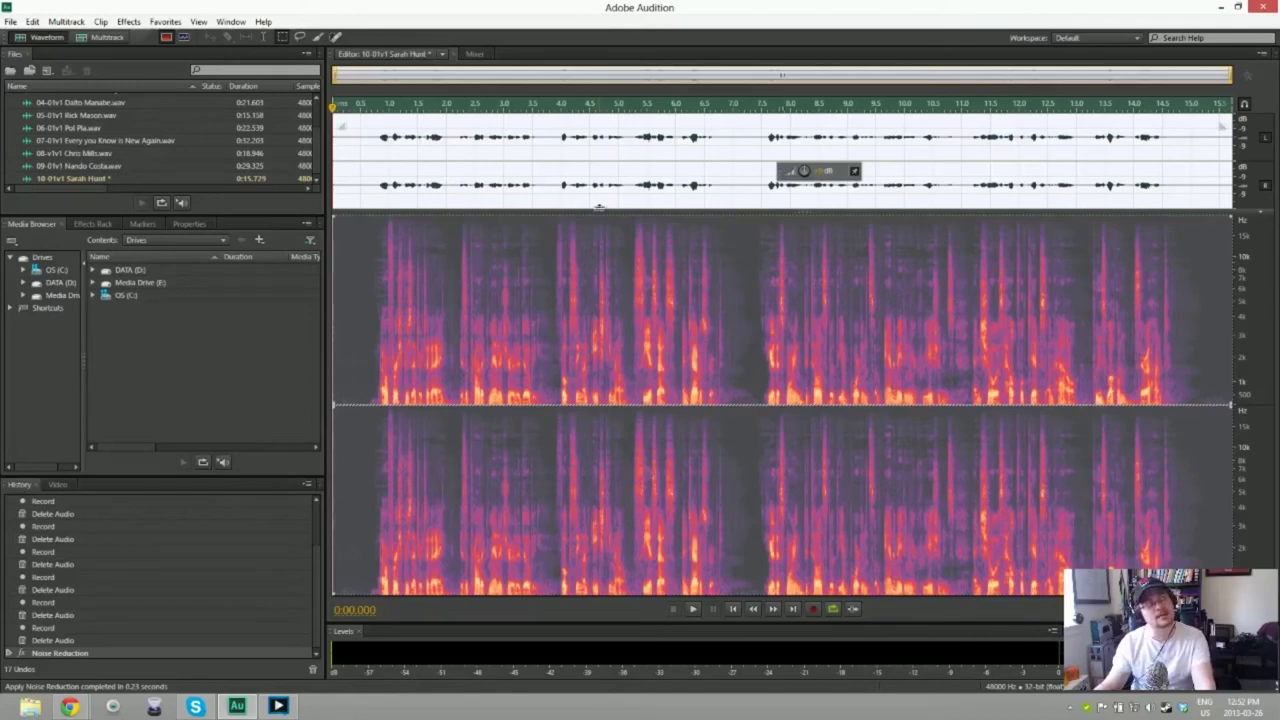
{"action": "key", "text": "ctrl+shift+s"}
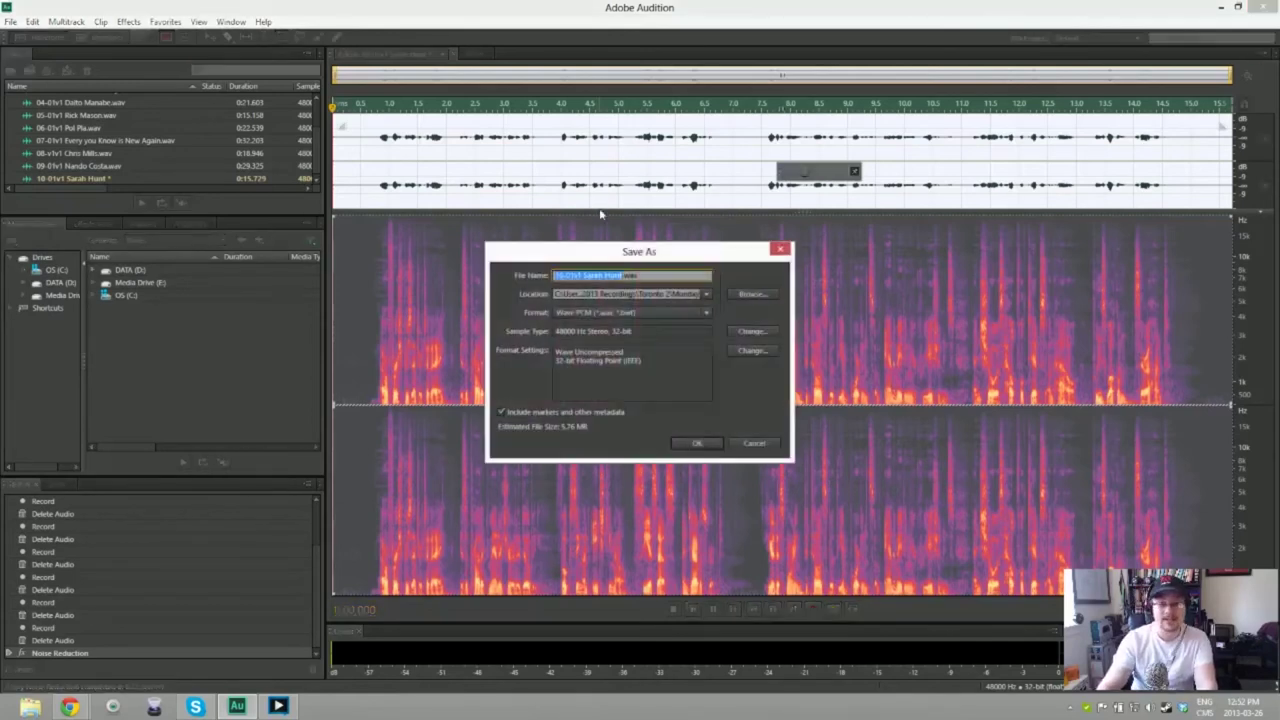
Step: Confirm the Save As settings as Wave PCM, 48000 Hz stereo 32-bit
{"action": "key", "text": "Return"}
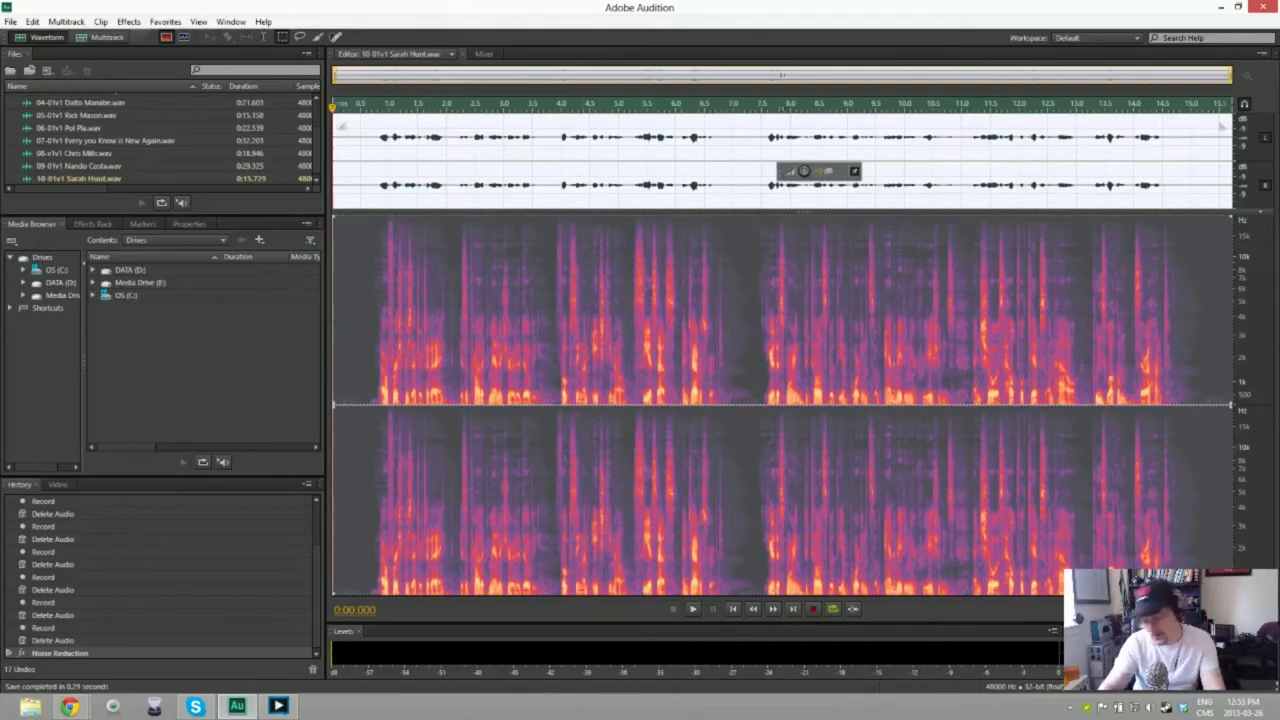
Step: Create a new audio file named '11-01v1' followed by the next speaker's name
{"action": "key", "text": "ctrl+shift+n"}
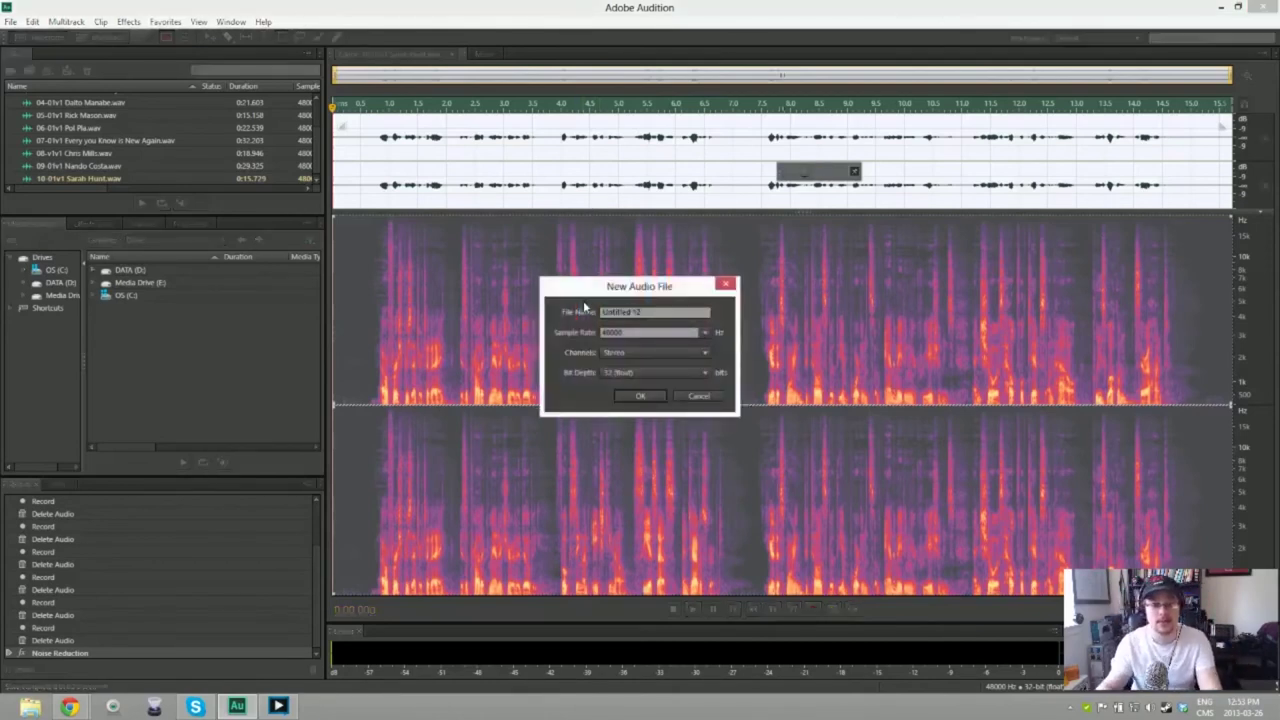
{"action": "left_click_drag", "start_coordinate": [662, 318], "coordinate": [572, 313]}
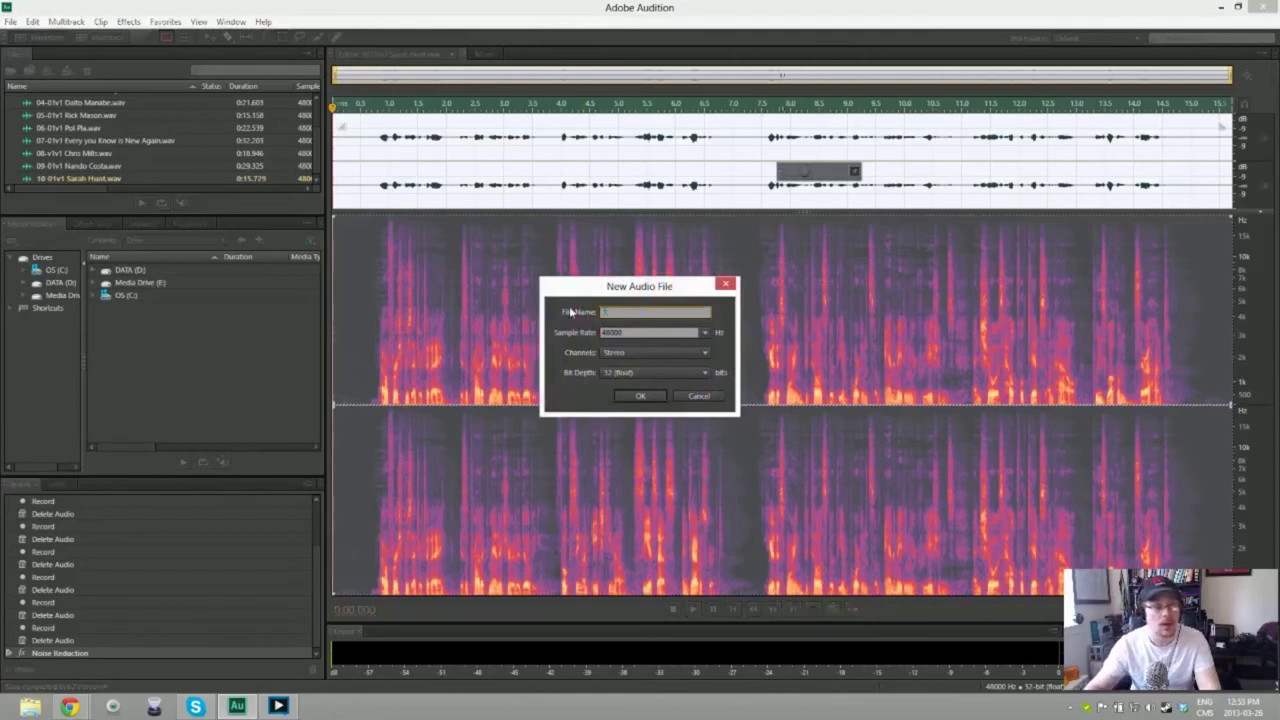
{"action": "type", "text": "11-01v1"}
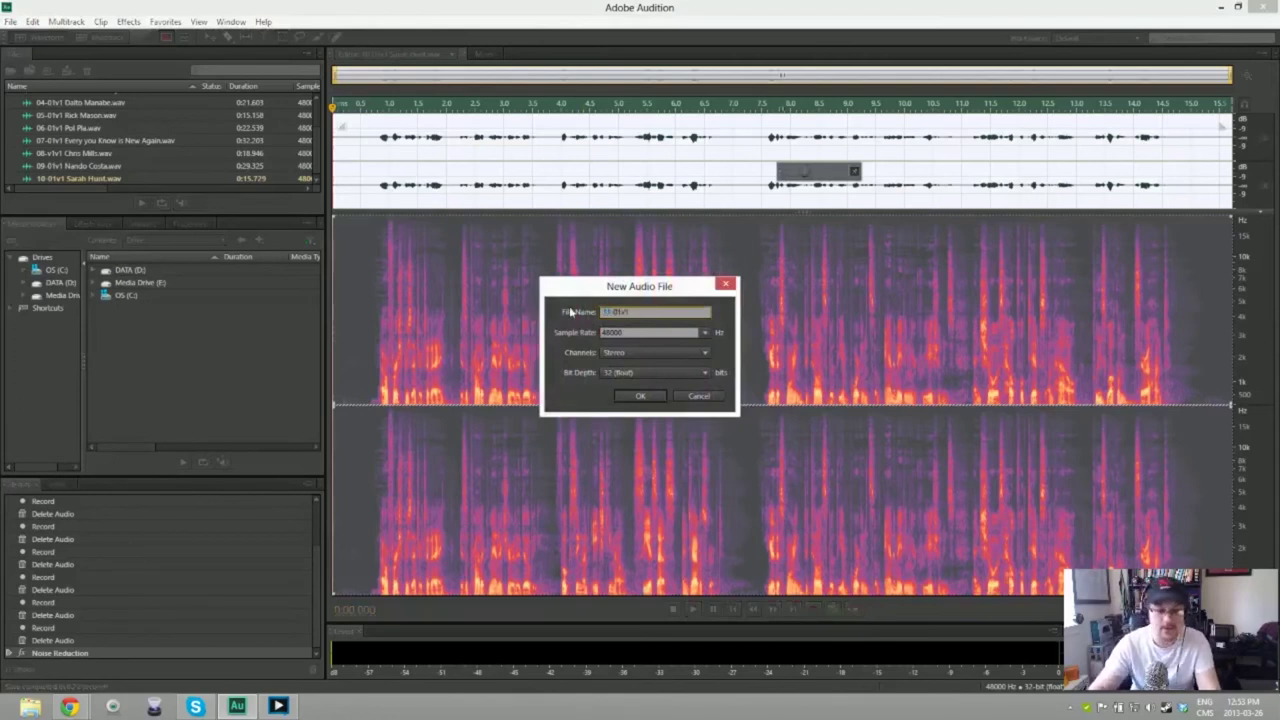
{"action": "type", "text": " Hyd"}
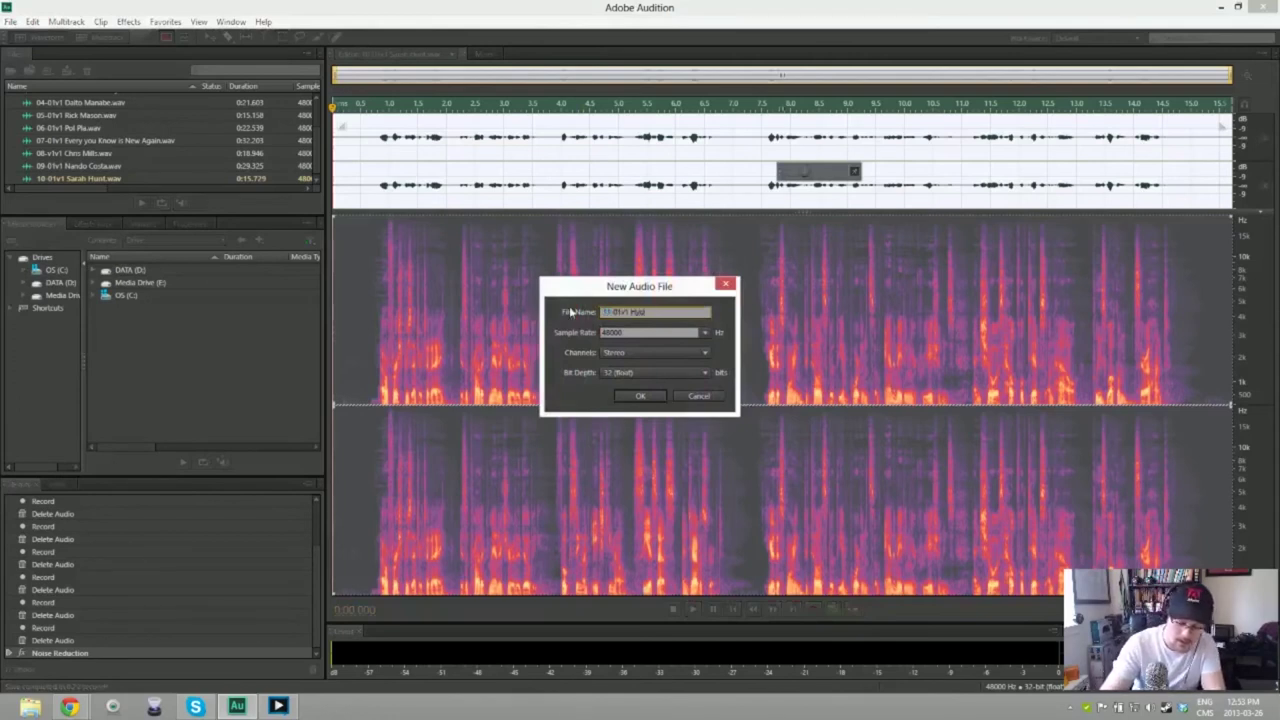
{"action": "type", "text": "ro78"}
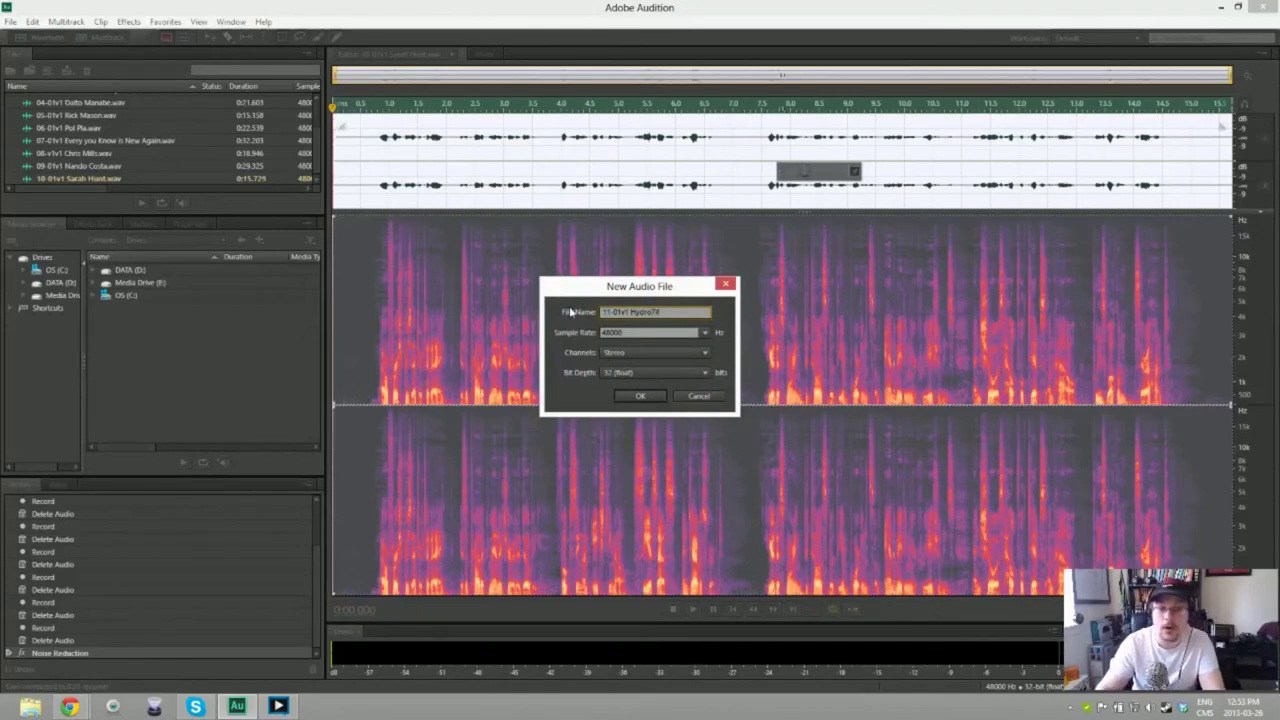
{"action": "key", "text": "Return"}
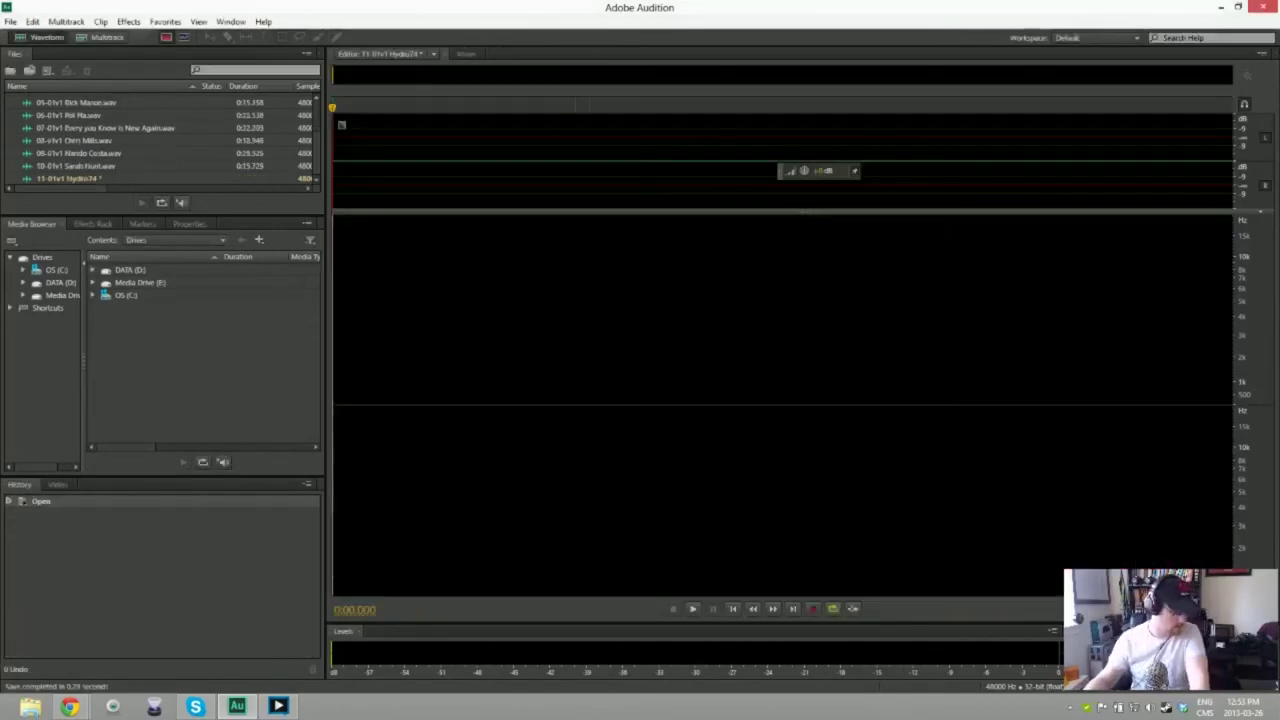
Step: Record the speaker's take and delete the silent start, leaving a 17.015-second clip
{"action": "key", "text": "shift+space"}
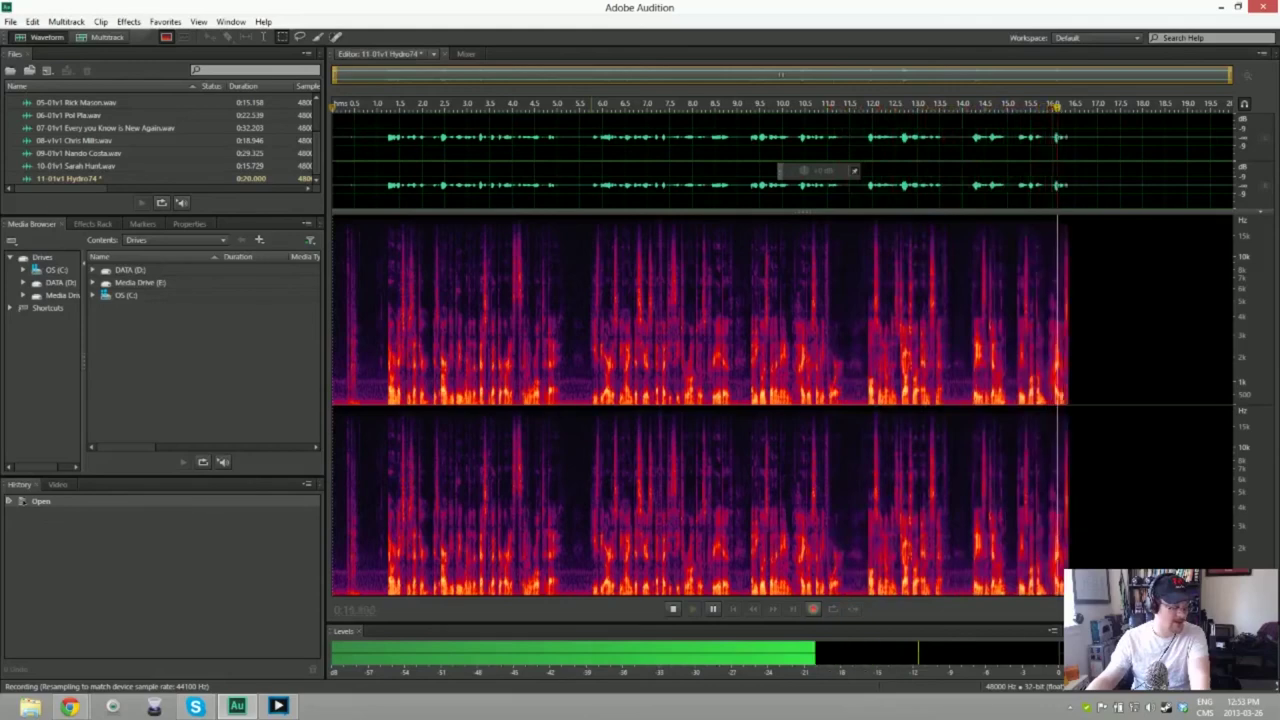
{"action": "key", "text": "space"}
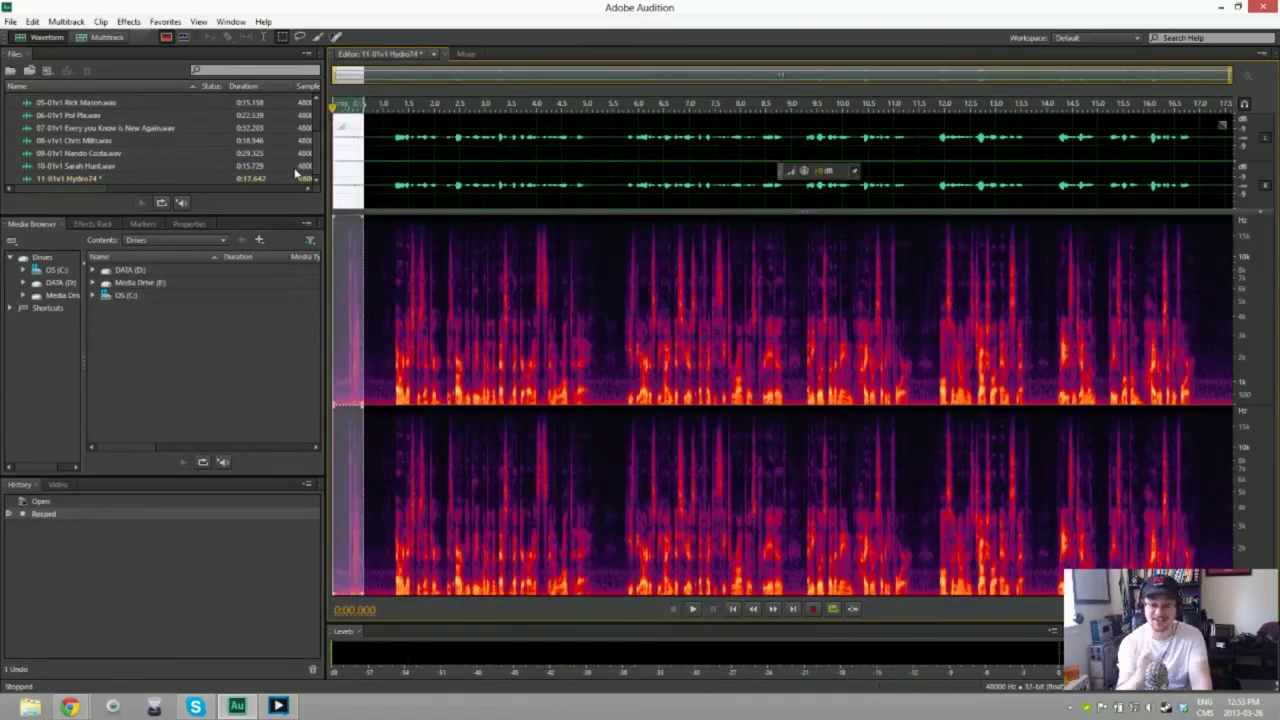
{"action": "key", "text": "Delete"}
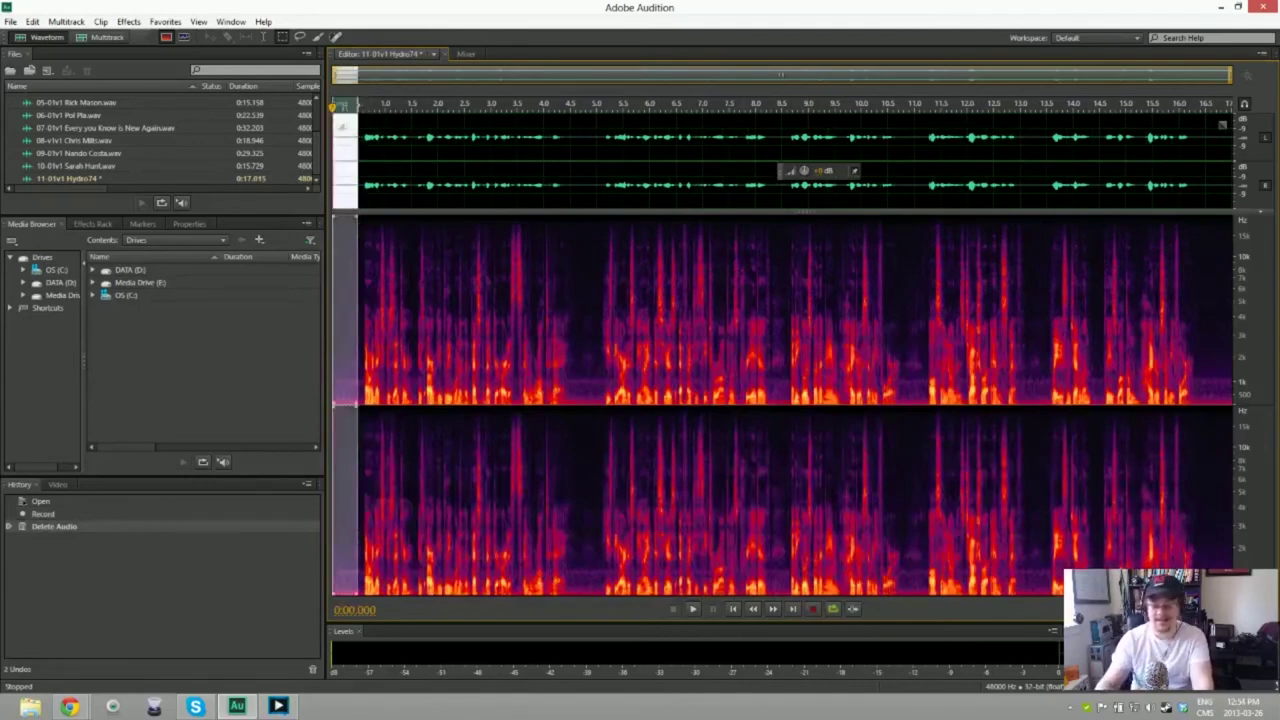
Step: Capture a noise print, apply noise reduction to the whole clip, and play it back to check
{"action": "key", "text": "shift+p"}
{"action": "key", "text": "ctrl+a"}
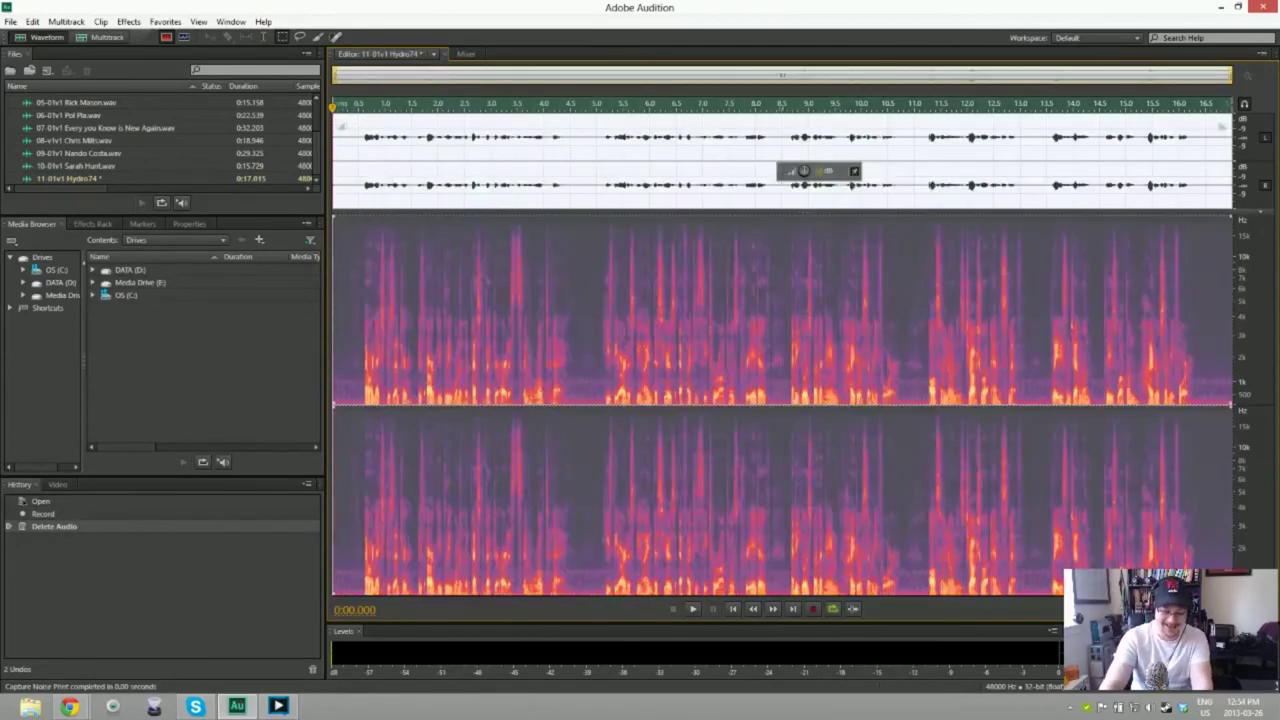
{"action": "key", "text": "ctrl+shift+p"}
{"action": "key", "text": "Return"}
{"action": "key", "text": "space"}
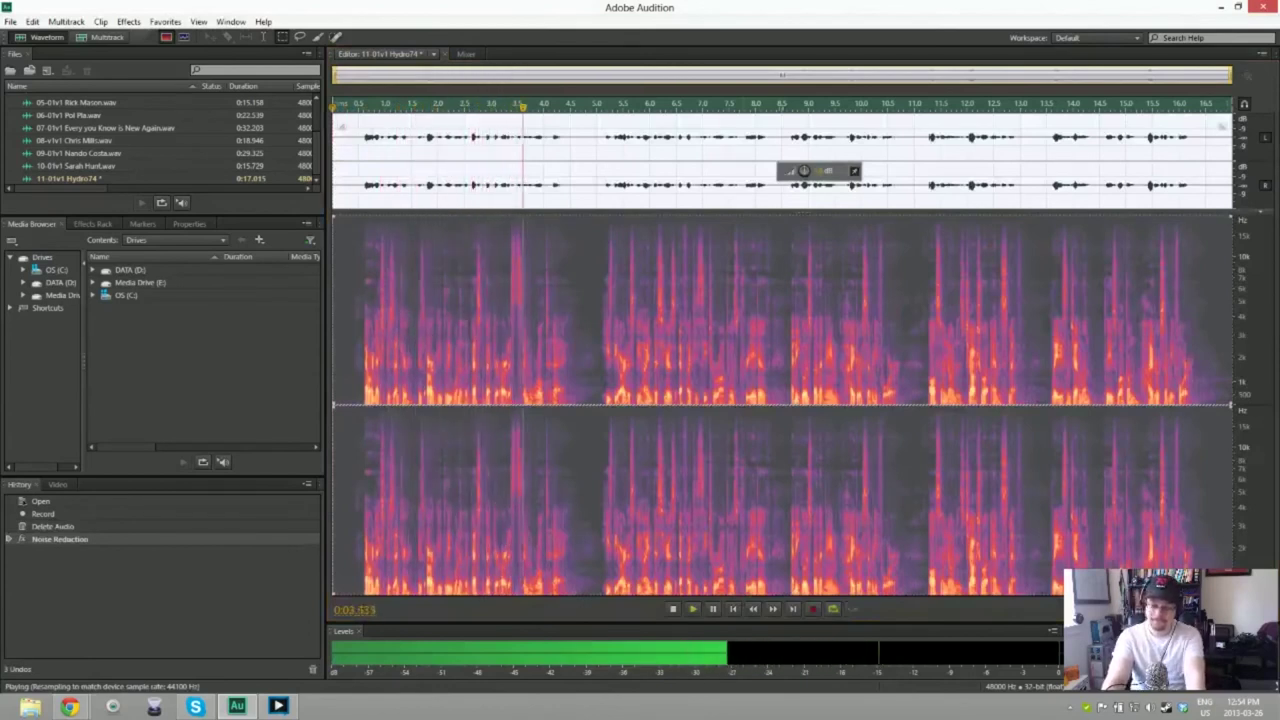
{"action": "key", "text": "space"}
Step: Save the cleaned clip as a WAV file in the Toronto 2\Tuesday folder
{"action": "key", "text": "ctrl+shift+s"}
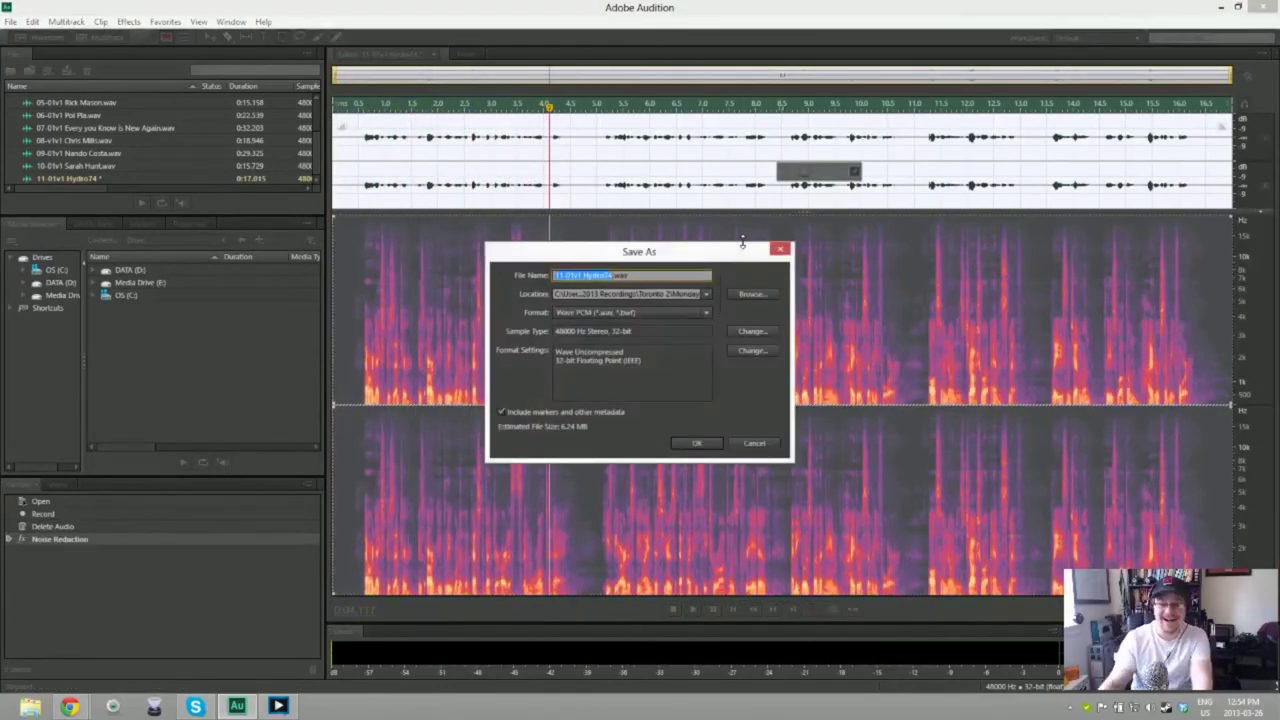
{"action": "left_click", "coordinate": [752, 295]}
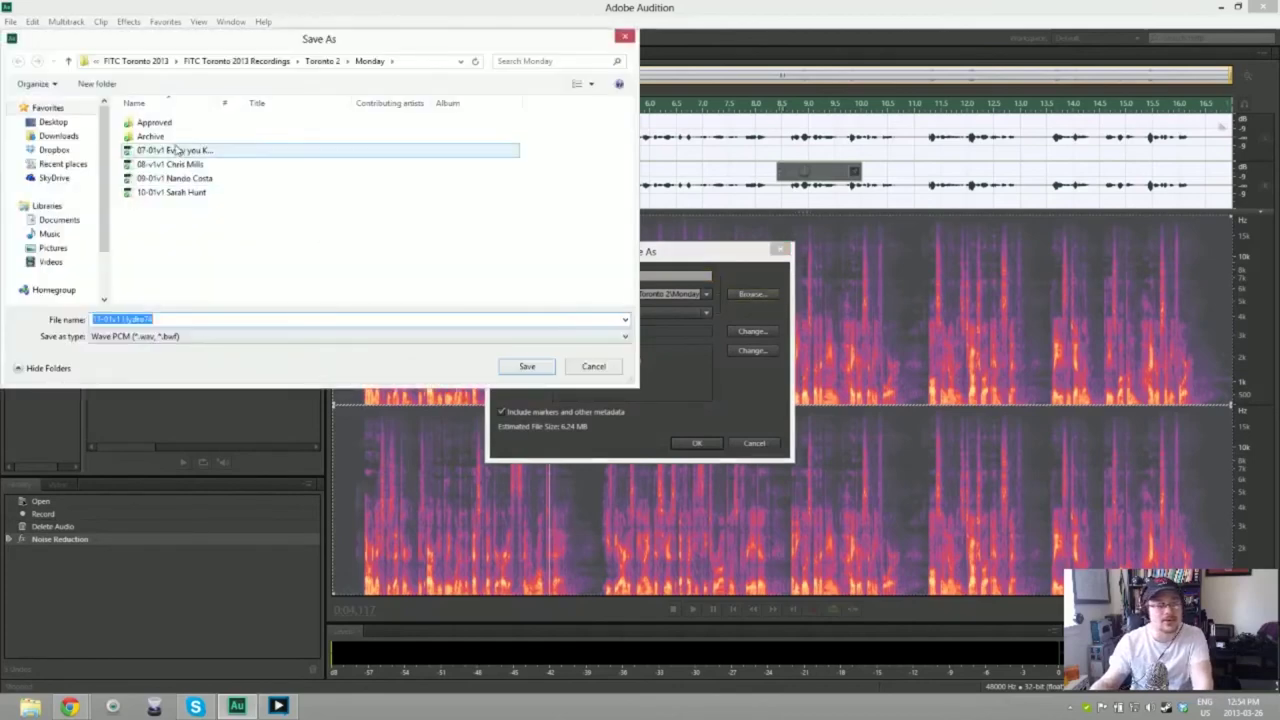
{"action": "left_click", "coordinate": [322, 61]}
{"action": "double_click", "coordinate": [170, 149]}
{"action": "key", "text": "Return"}
{"action": "key", "text": "Return"}
{"action": "key", "text": "Return"}
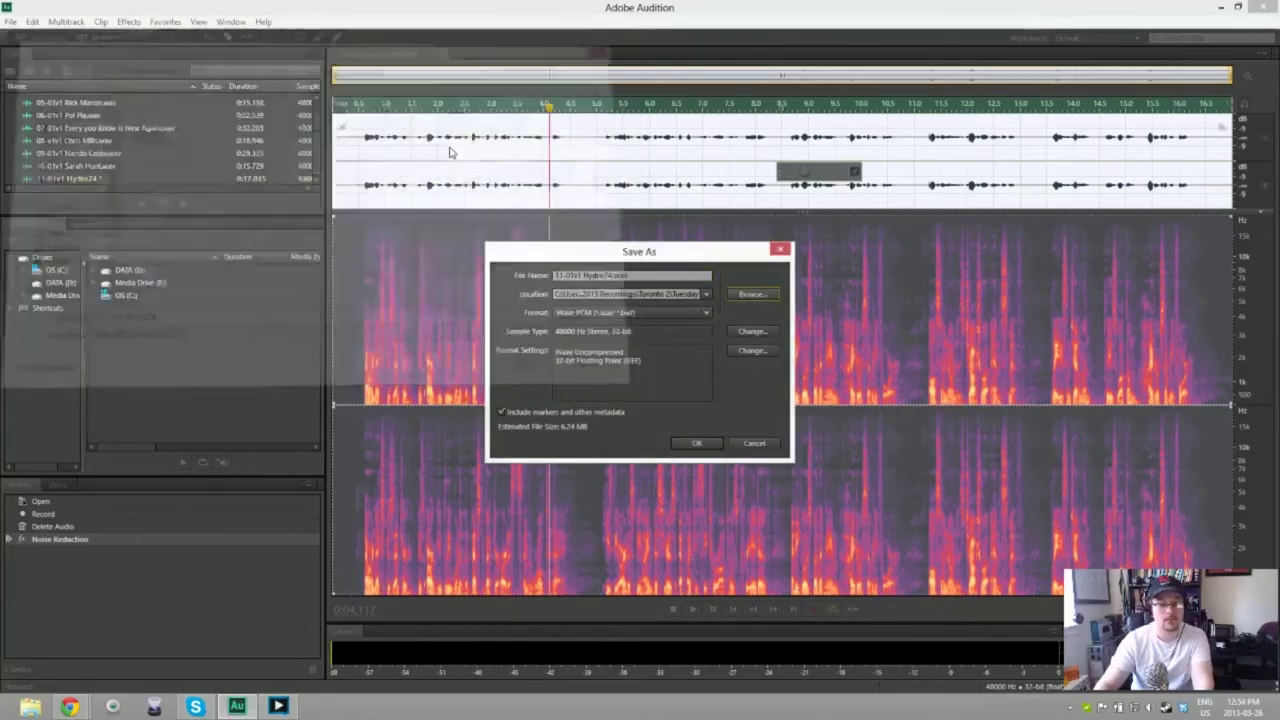
{"action": "key", "text": "Return"}
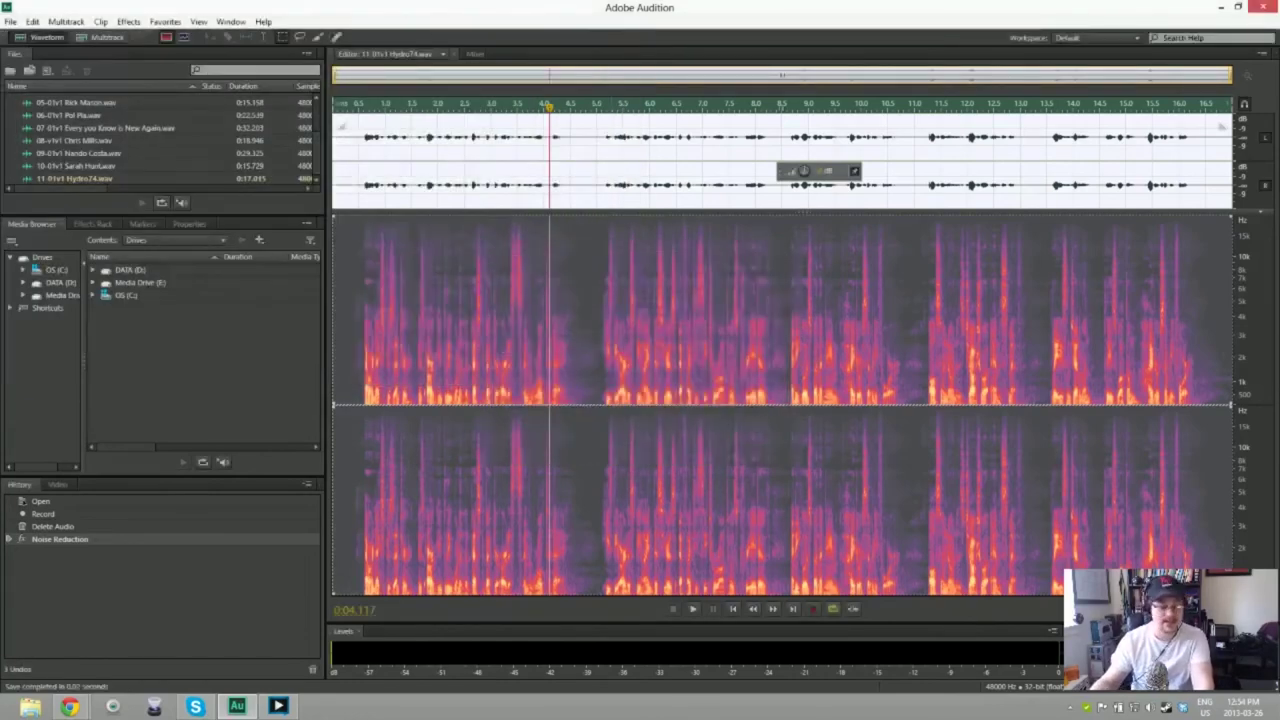
Step: Bring up the New Audio File dialog showing 48000 Hz stereo 32-bit float
{"action": "key", "text": "ctrl+shift+n"}
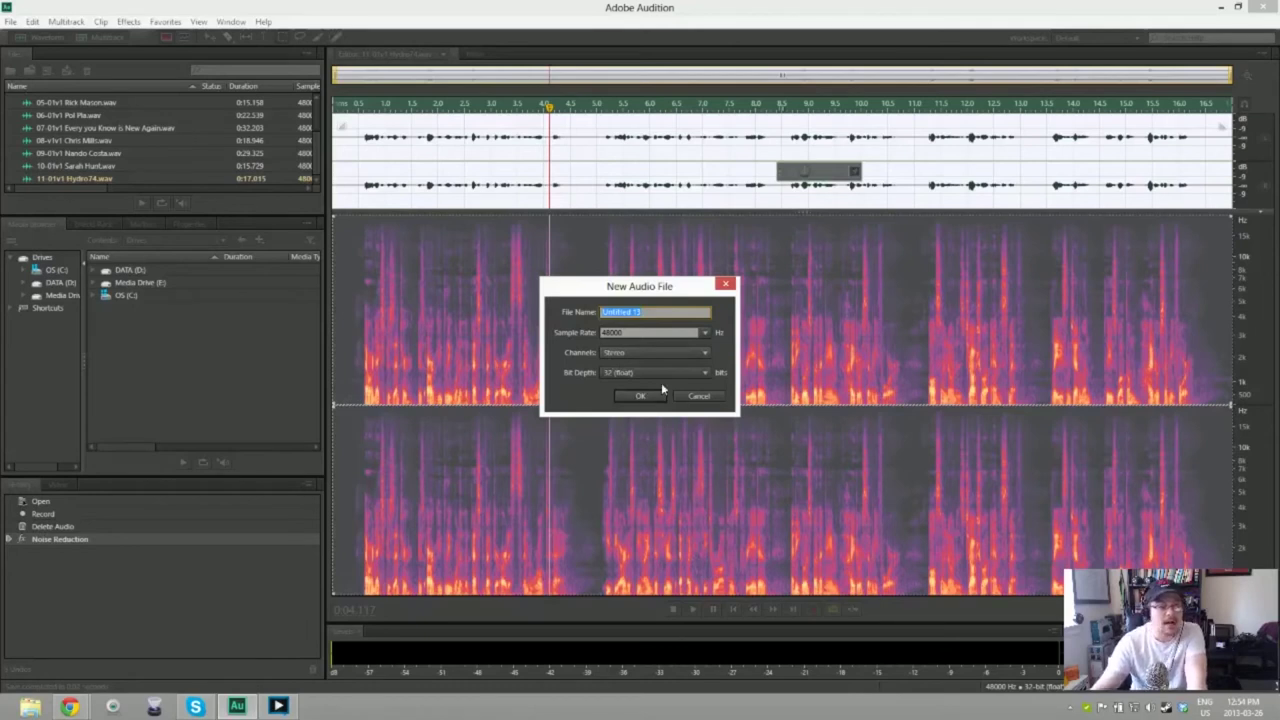
Step: Create the 48000 Hz stereo file '12.01v1' plus the speaker's full name, with corrected spelling
{"action": "type", "text": "12"}
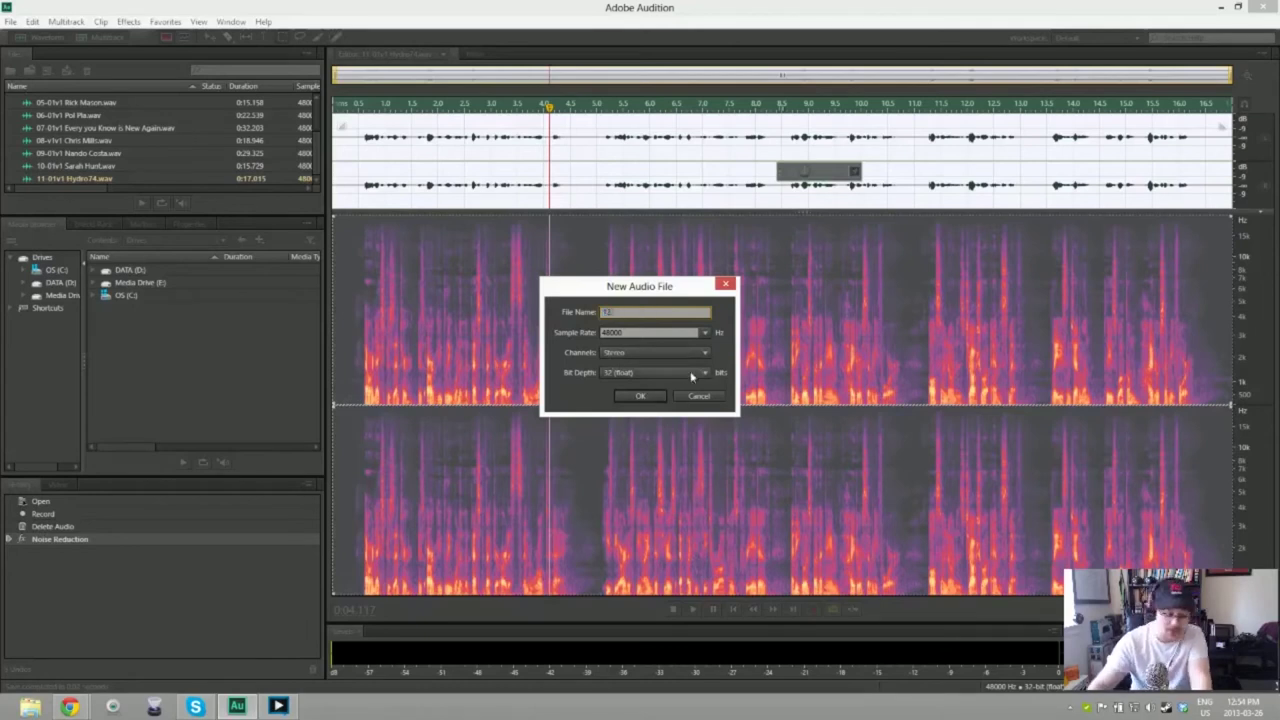
{"action": "type", "text": ".01"}
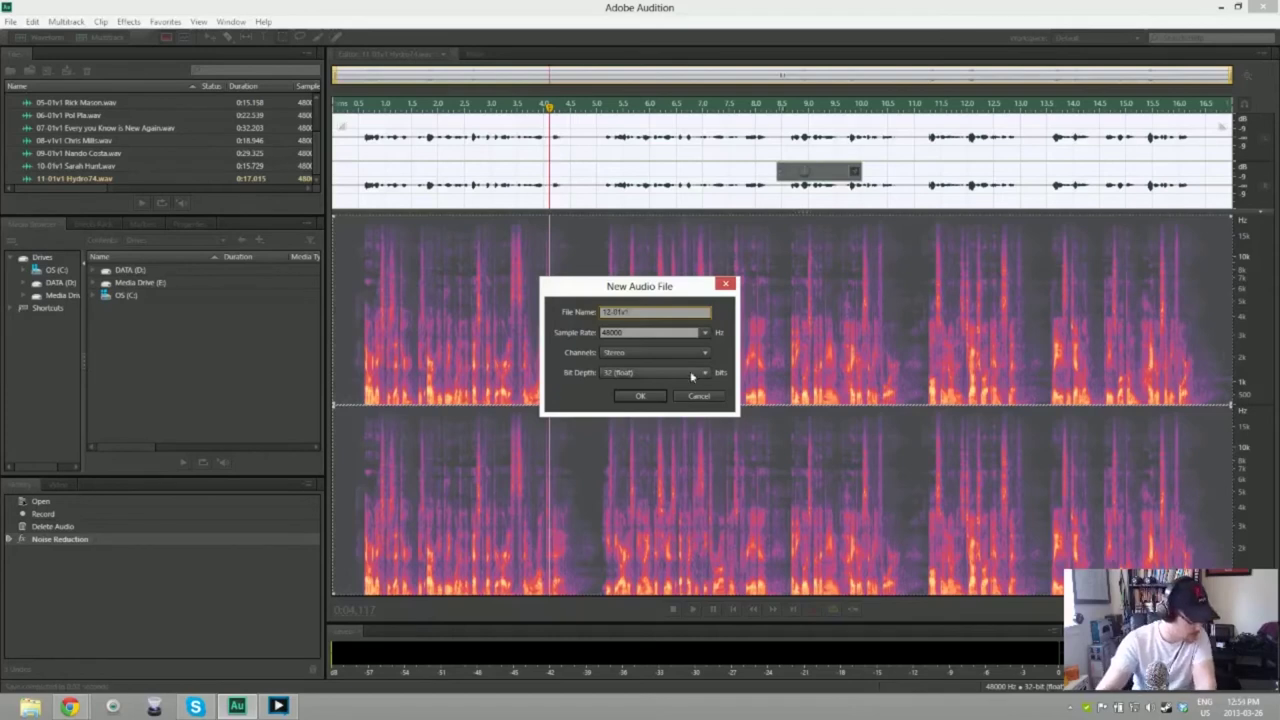
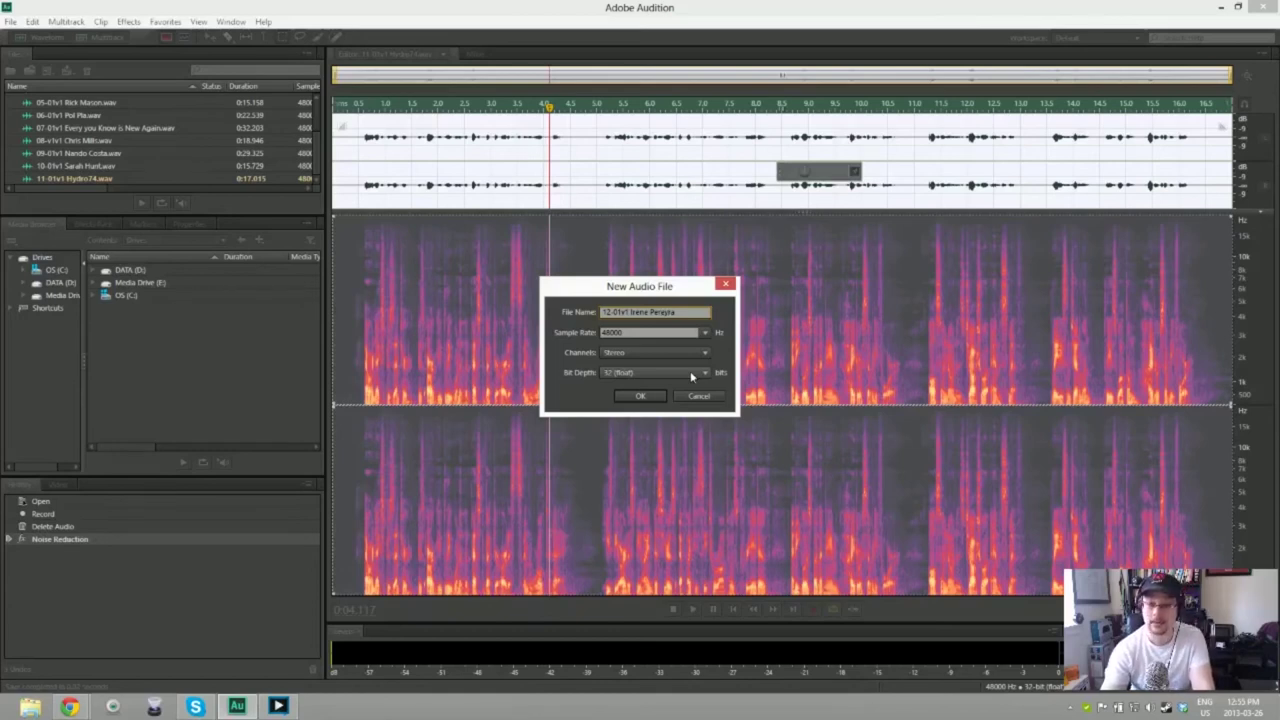
{"action": "key", "text": "Return"}
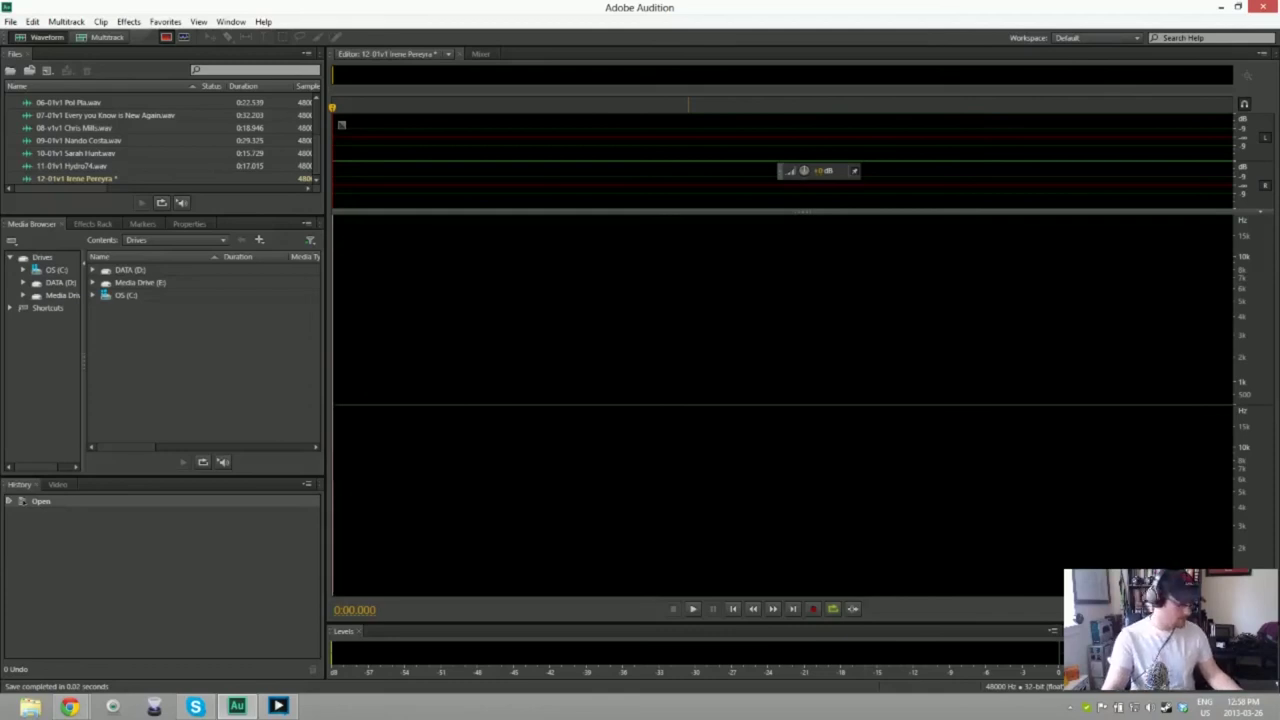
Step: Record and discard a short test take and a second take in the 12-01v1 file
{"action": "key", "text": "shift+space"}
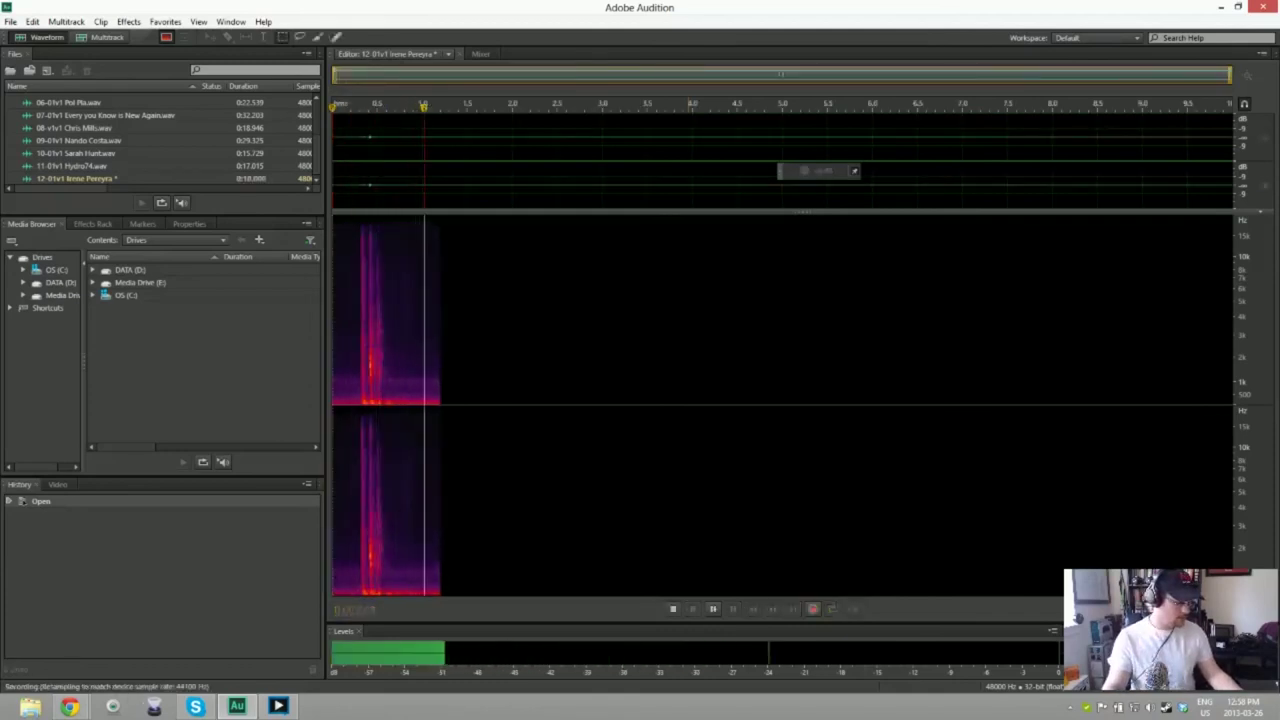
{"action": "key", "text": "space"}
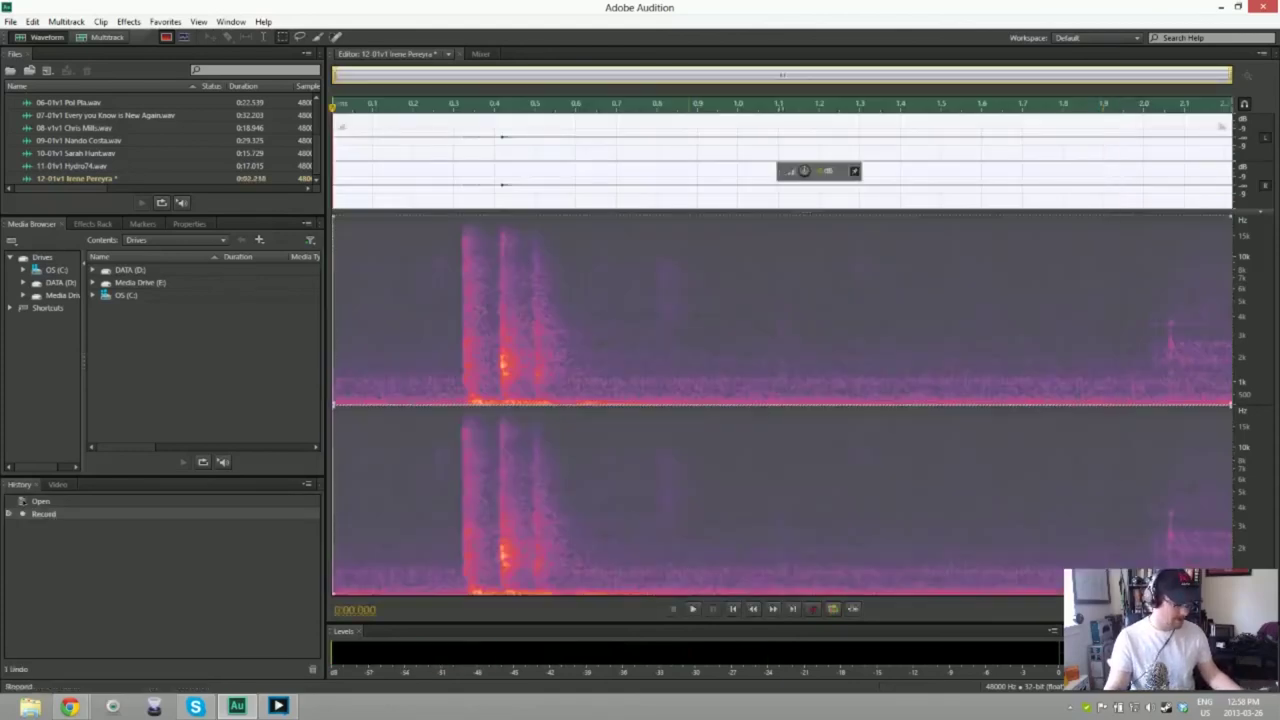
{"action": "key", "text": "Delete"}
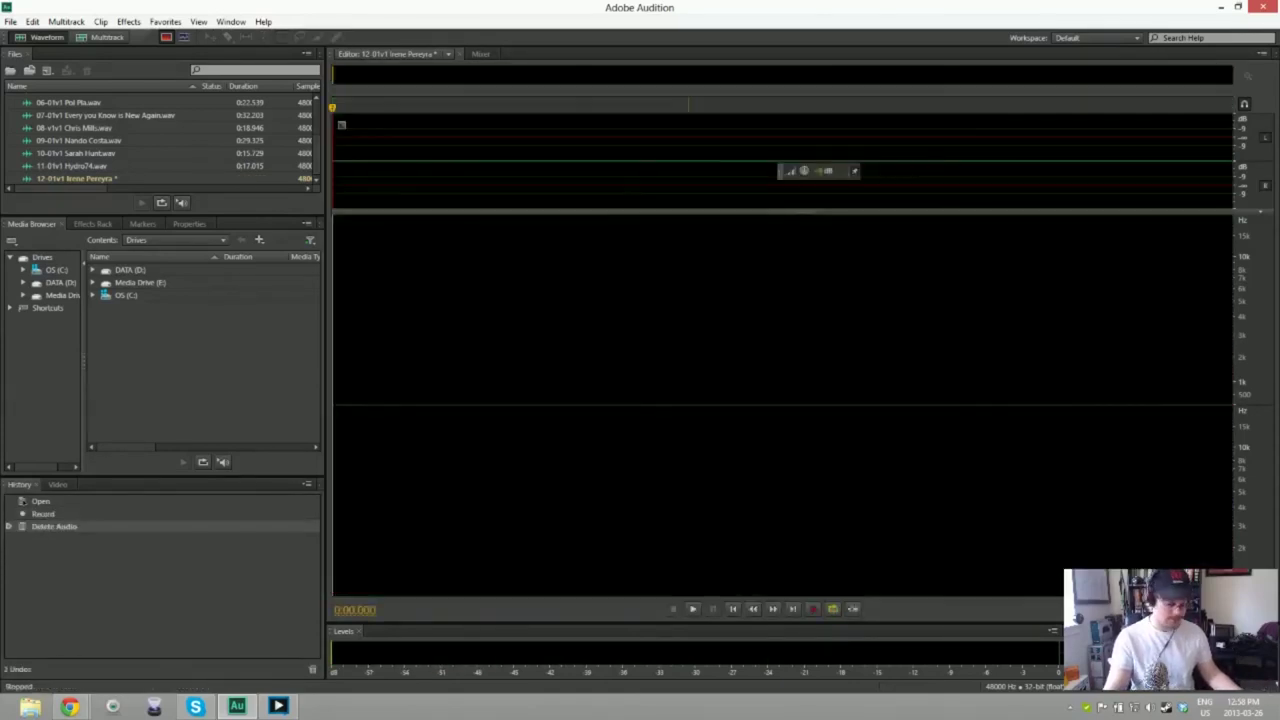
{"action": "key", "text": "shift+space"}
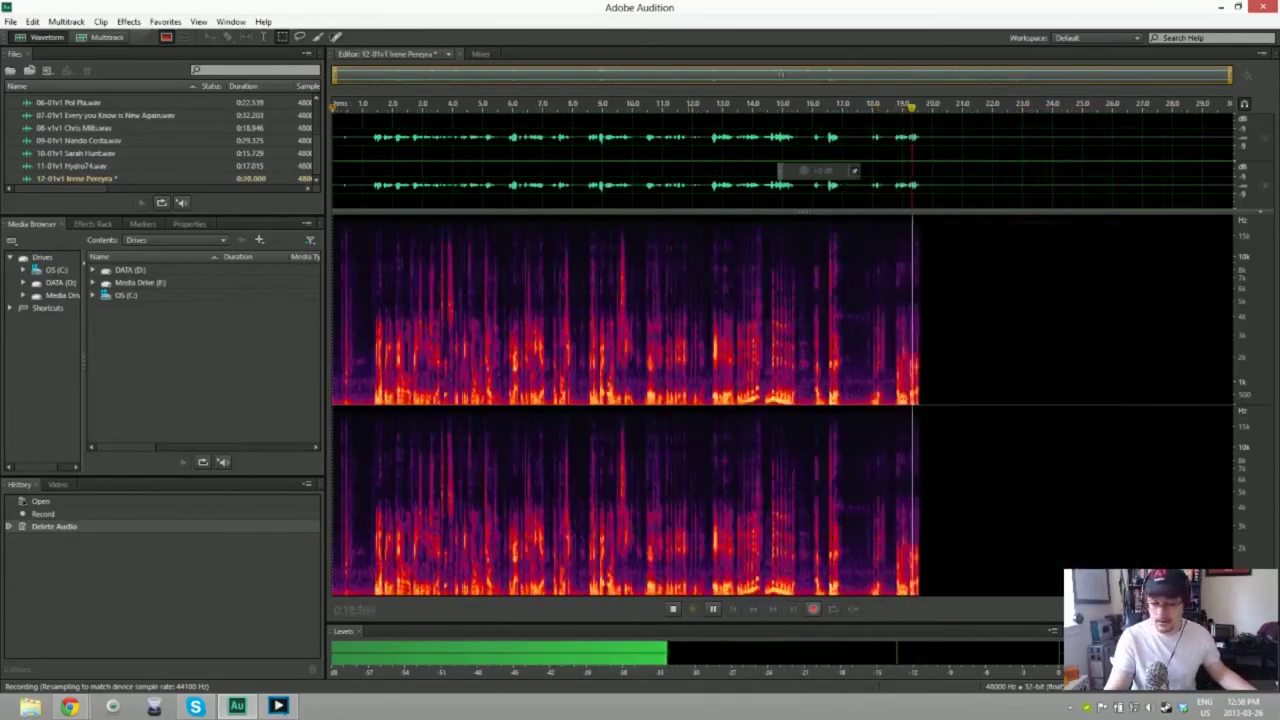
{"action": "key", "text": "space"}
{"action": "key", "text": "ctrl+a"}
{"action": "key", "text": "Delete"}
Step: Discard a third take and start recording a new one
{"action": "key", "text": "shift+space"}
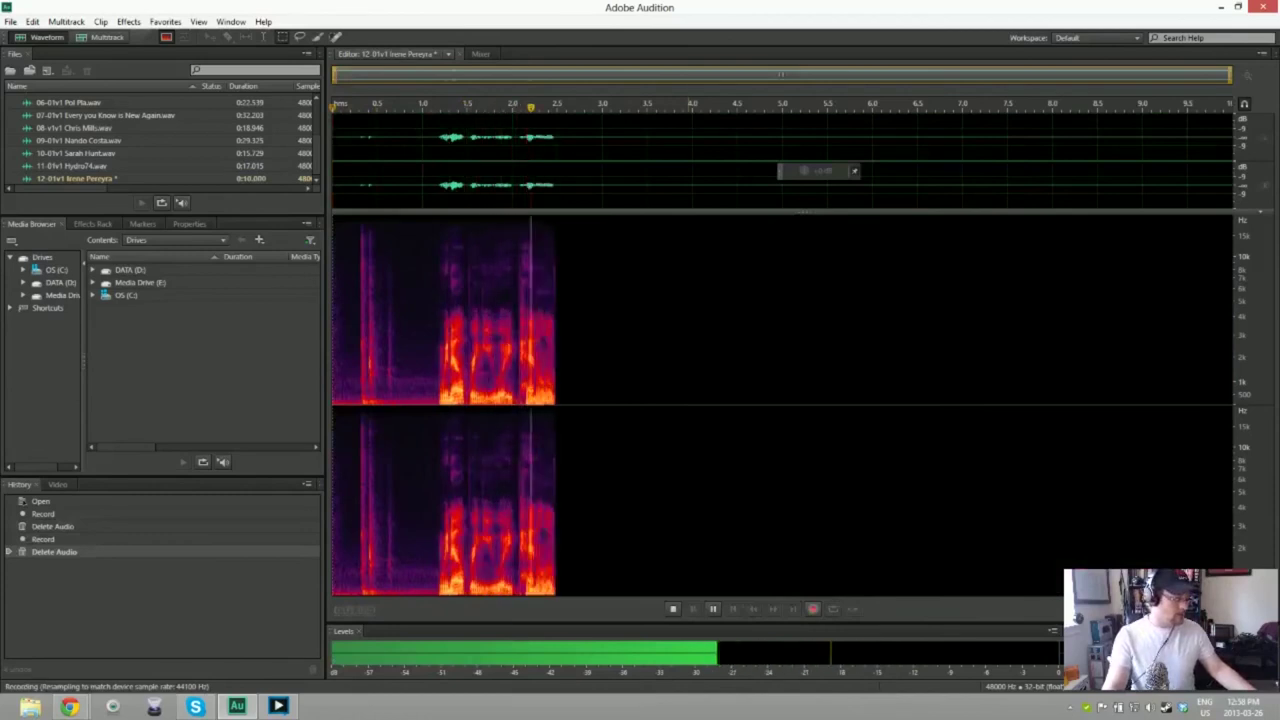
{"action": "key", "text": "space"}
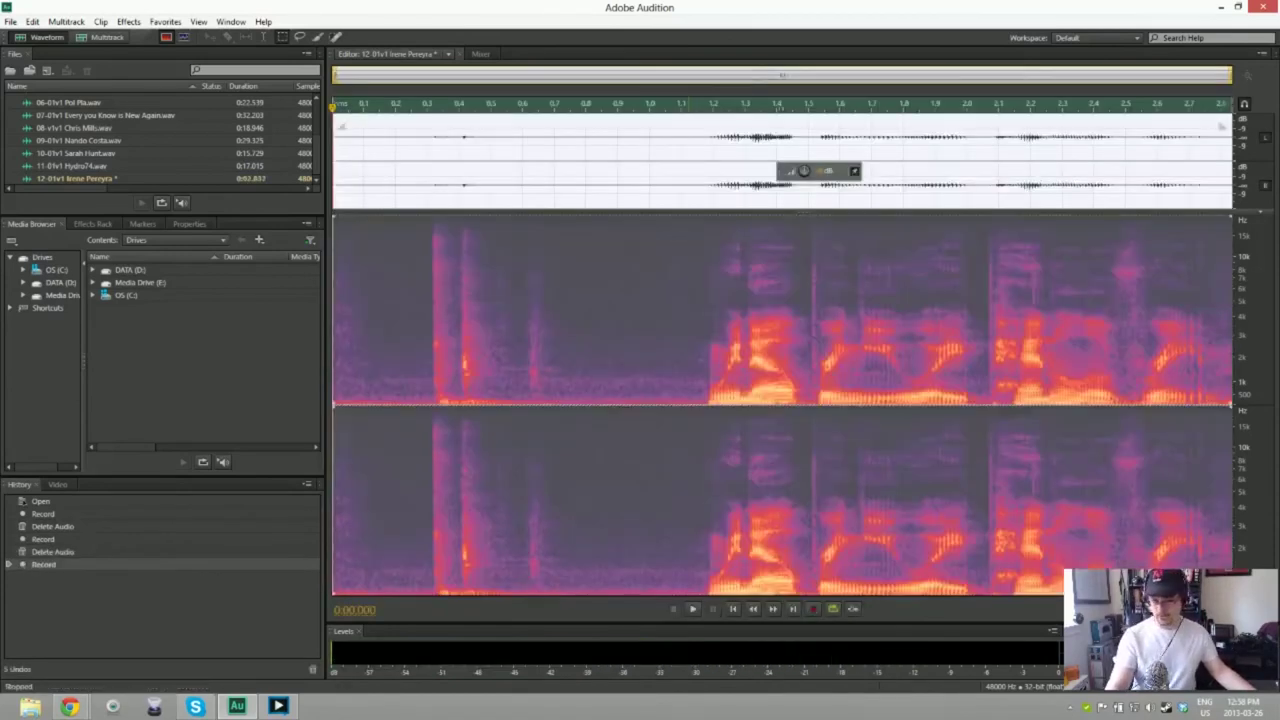
{"action": "key", "text": "ctrl+a"}
{"action": "key", "text": "Delete"}
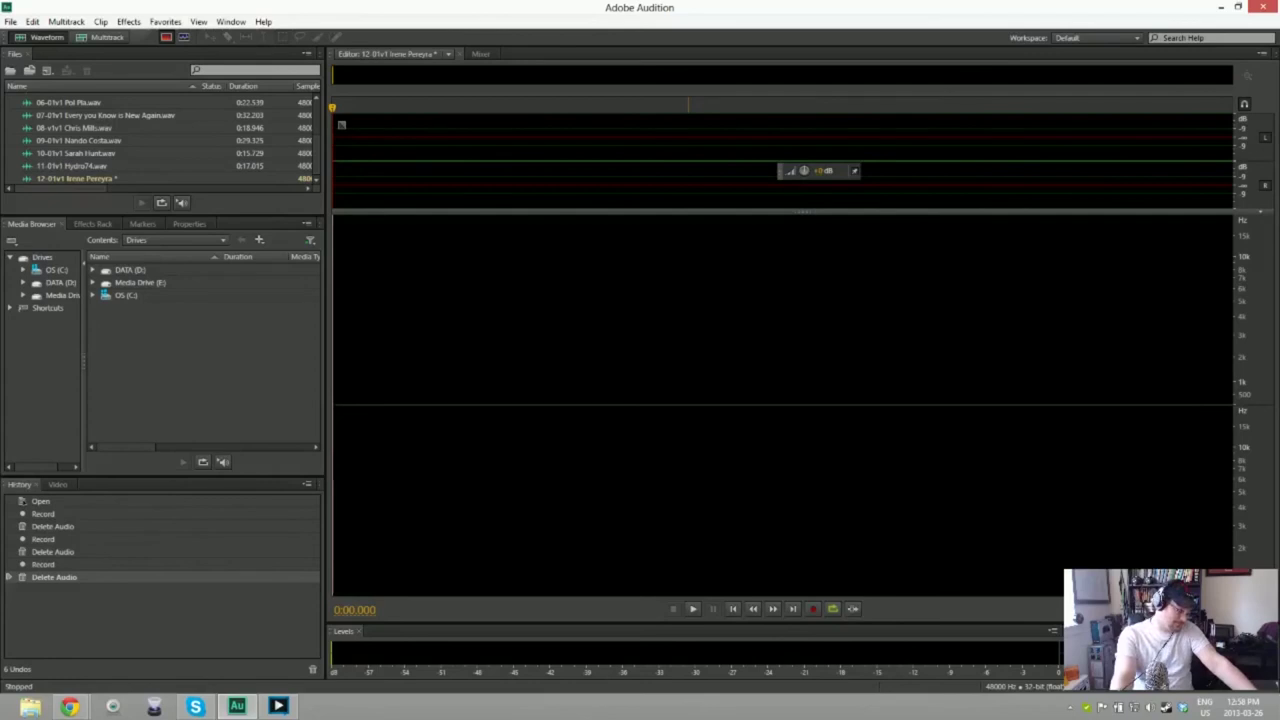
{"action": "key", "text": "shift+space"}
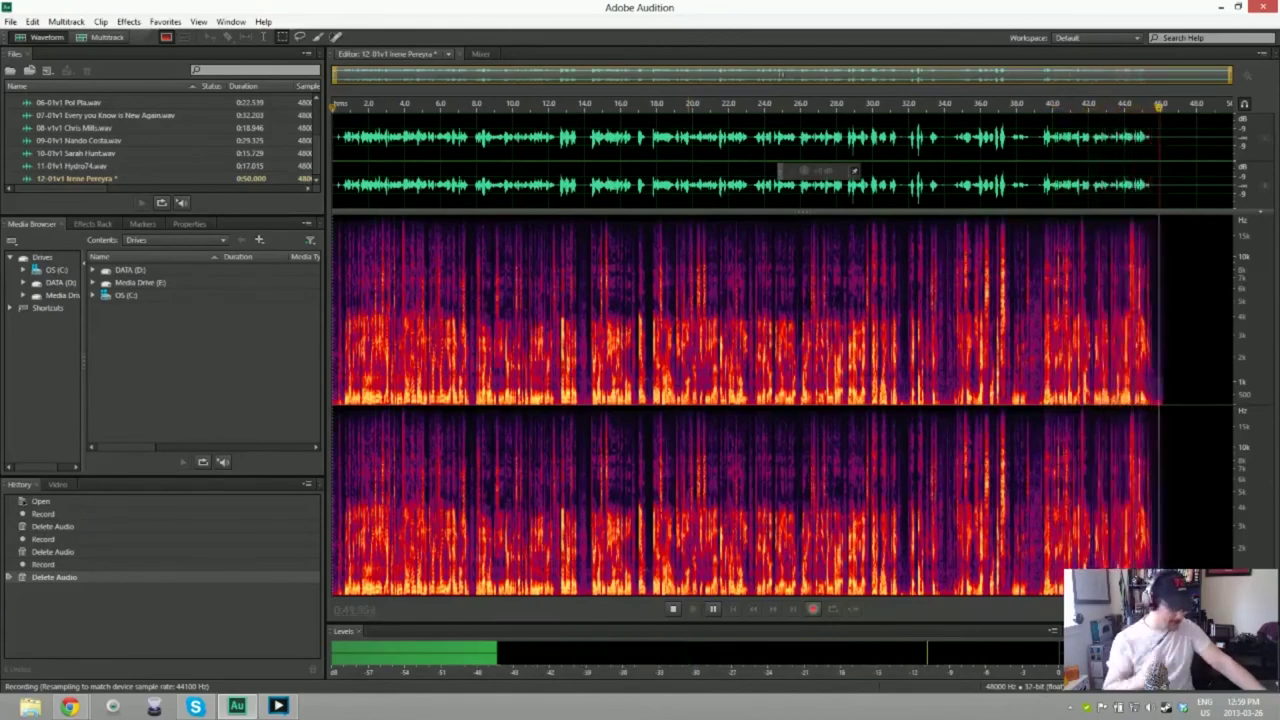
Step: Delete two more rejected takes from 12-01v1, then start recording a new take
{"action": "key", "text": "space"}
{"action": "key", "text": "ctrl+a"}
{"action": "key", "text": "Delete"}
{"action": "key", "text": "shift+space"}
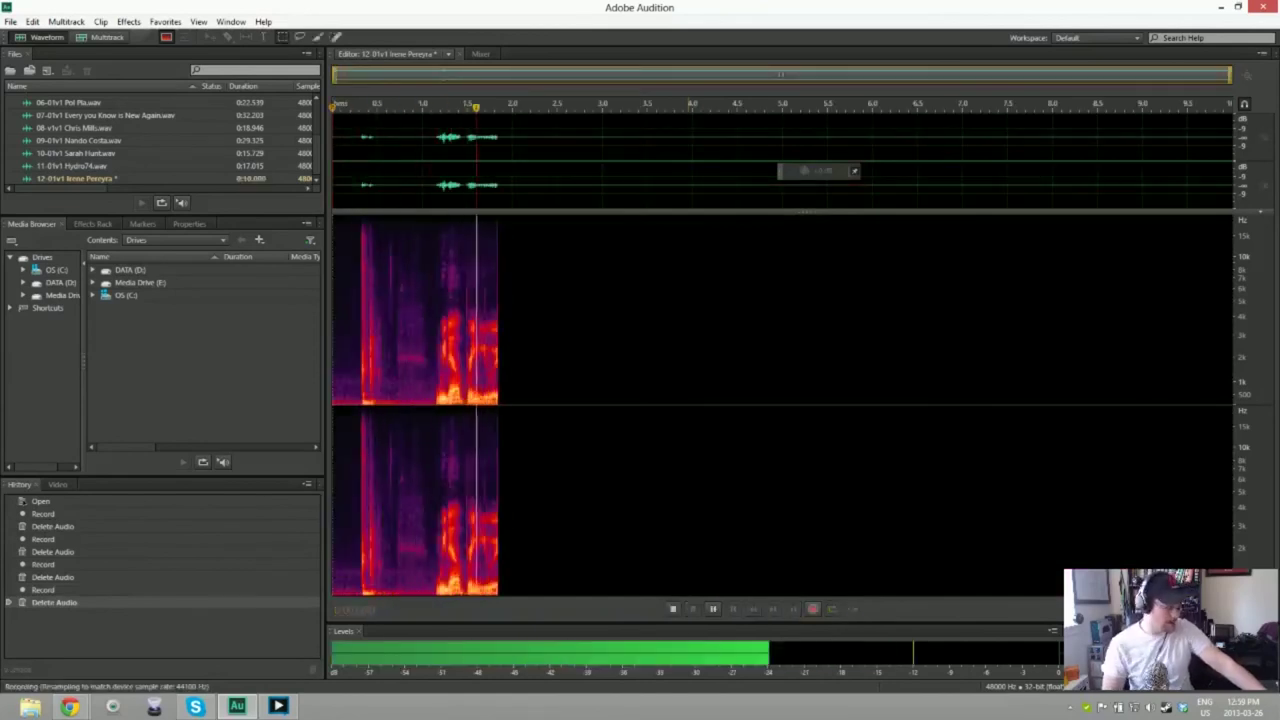
{"action": "key", "text": "space"}
{"action": "key", "text": "space"}
{"action": "key", "text": "space"}
{"action": "key", "text": "ctrl+a"}
{"action": "key", "text": "Delete"}
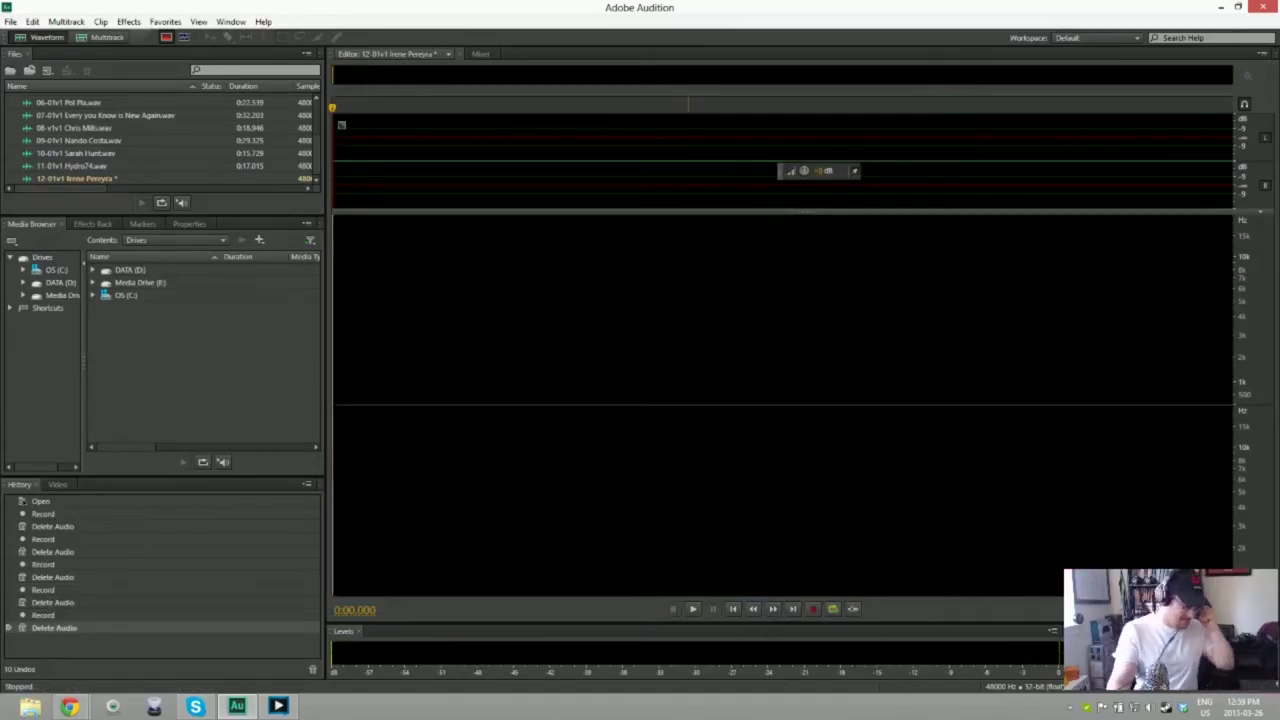
{"action": "key", "text": "shift+space"}
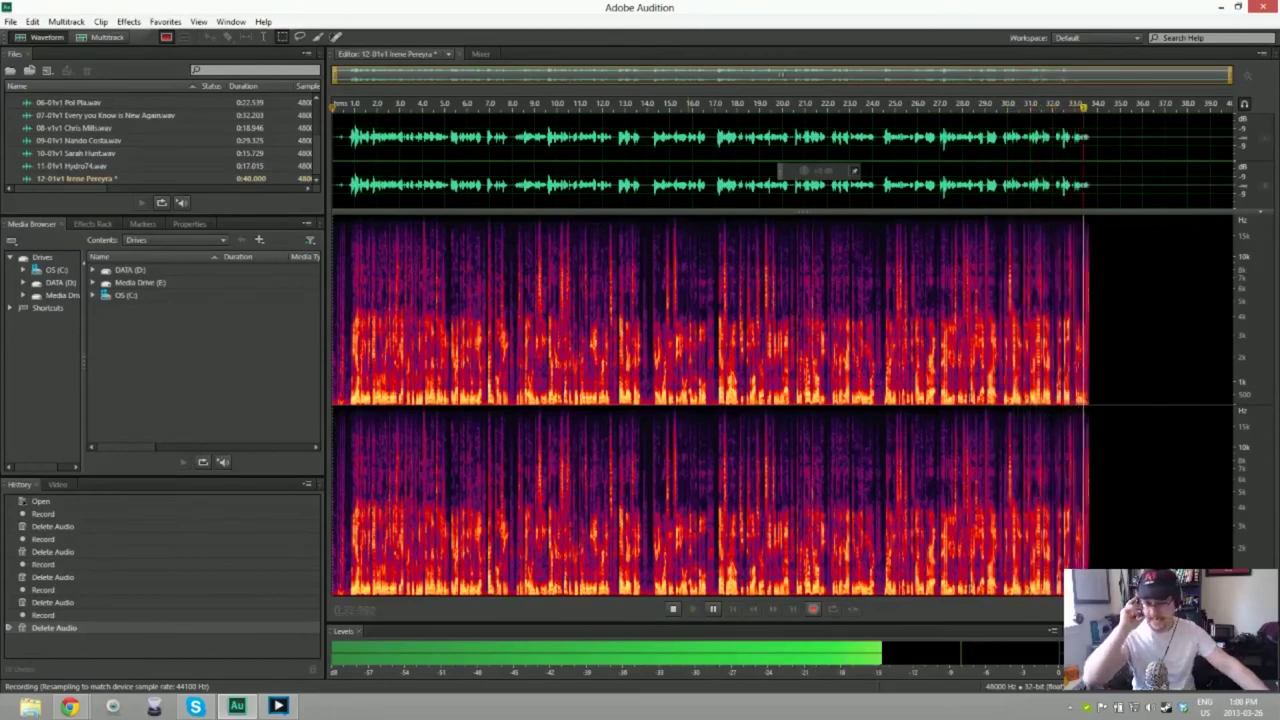
Step: Stop the 34.837-second 12-01v1 voice take and play it back from the start
{"action": "key", "text": "space"}
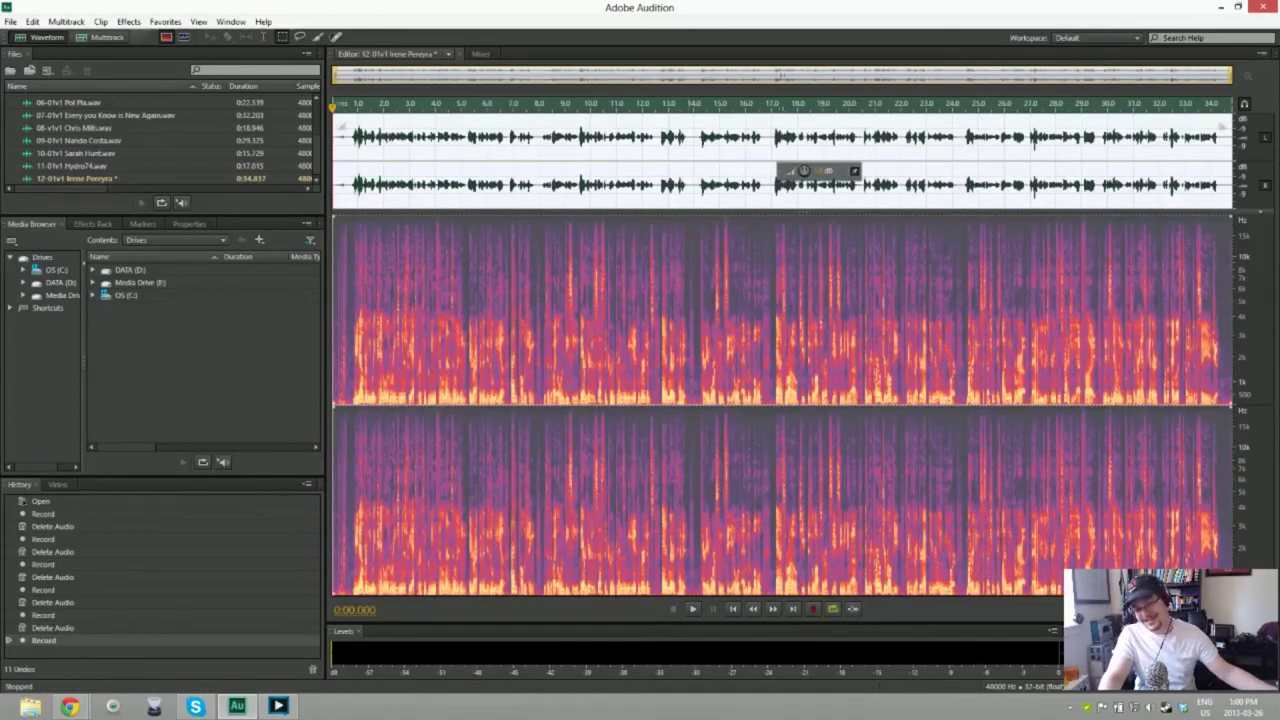
{"action": "key", "text": "space"}
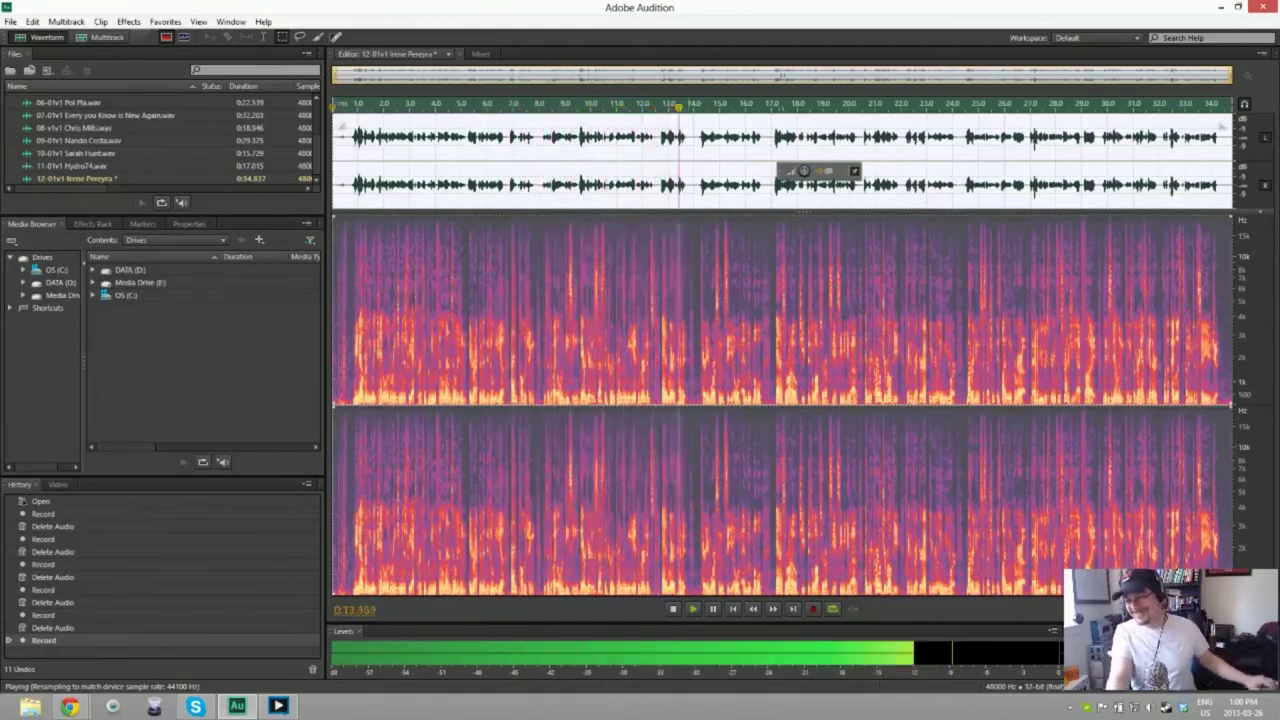
Step: Select and delete the entire reviewed take from the 12-01v1 file
{"action": "key", "text": "ctrl+a"}
{"action": "key", "text": "Delete"}
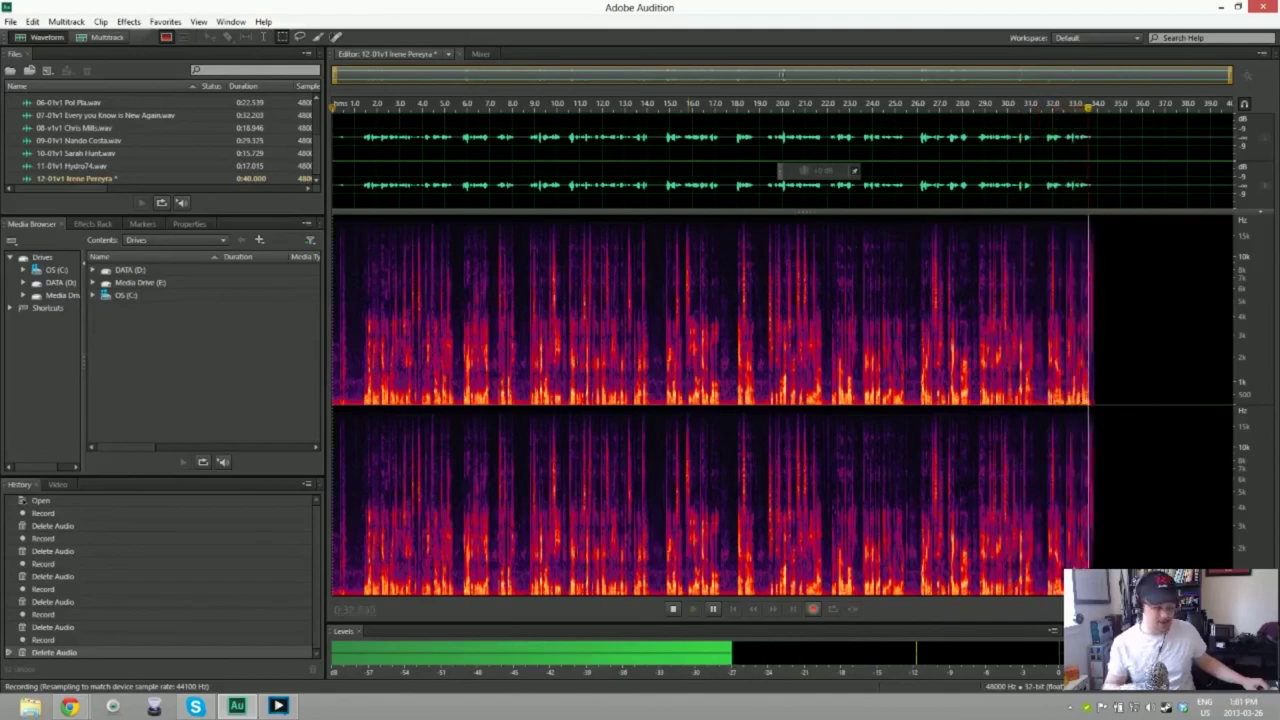
Step: Stop the new take, review it including its ending, then clear all its audio
{"action": "key", "text": "space"}
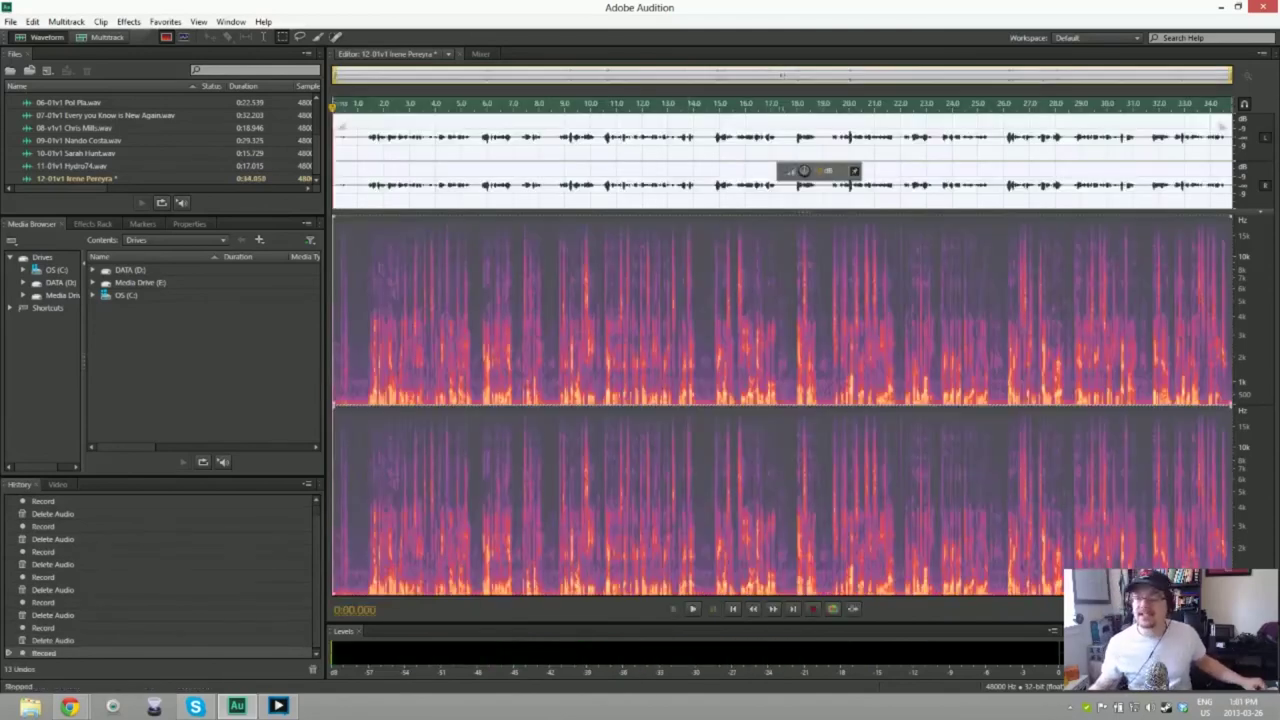
{"action": "key", "text": "space"}
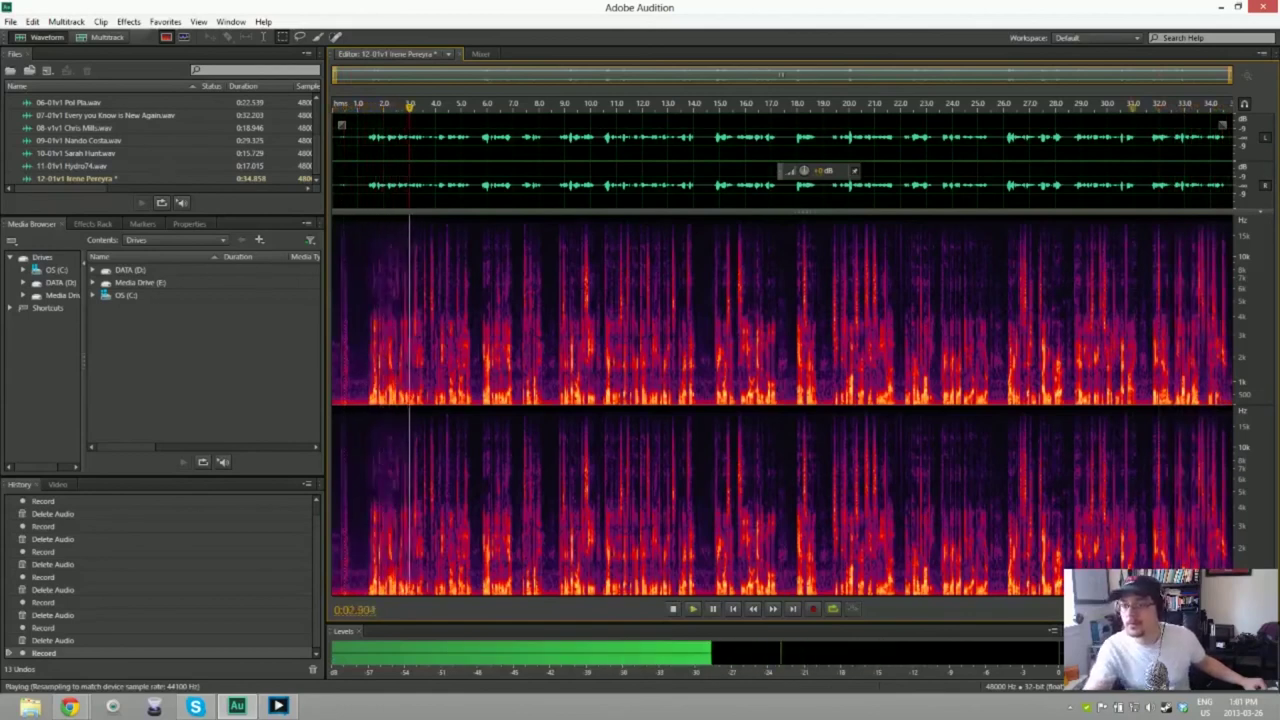
{"action": "key", "text": "space"}
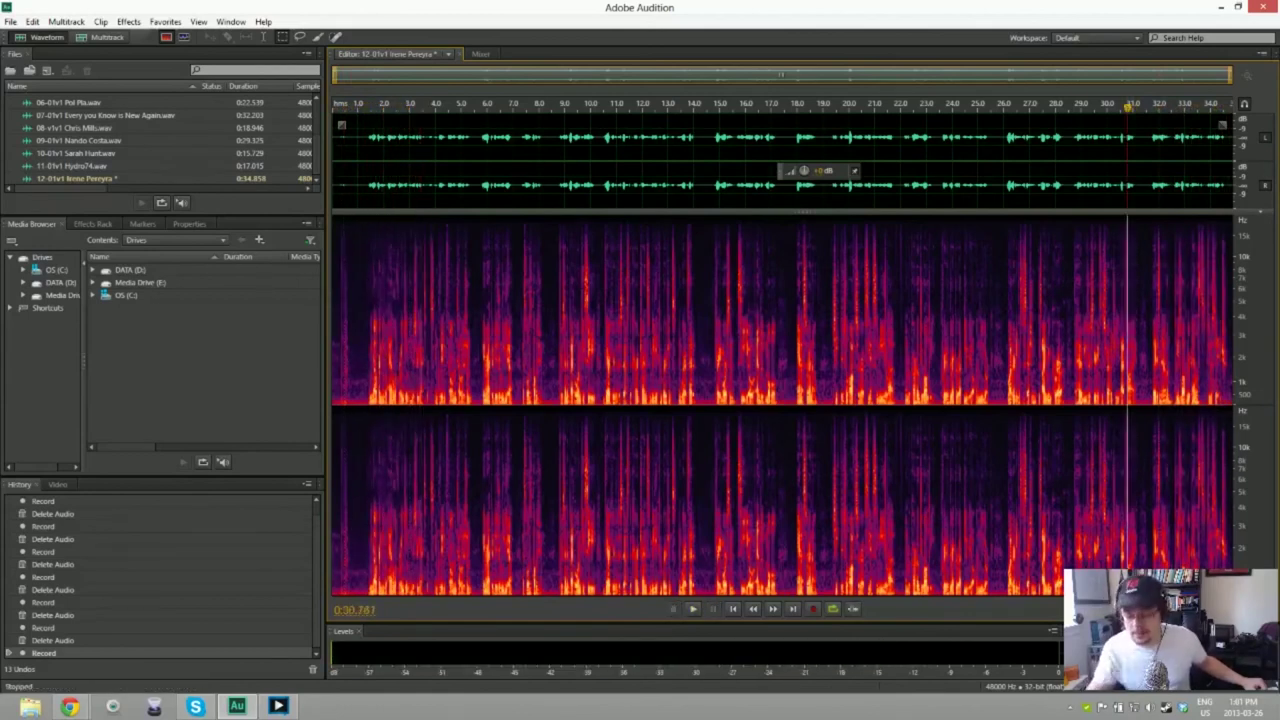
{"action": "key", "text": "space"}
{"action": "key", "text": "space"}
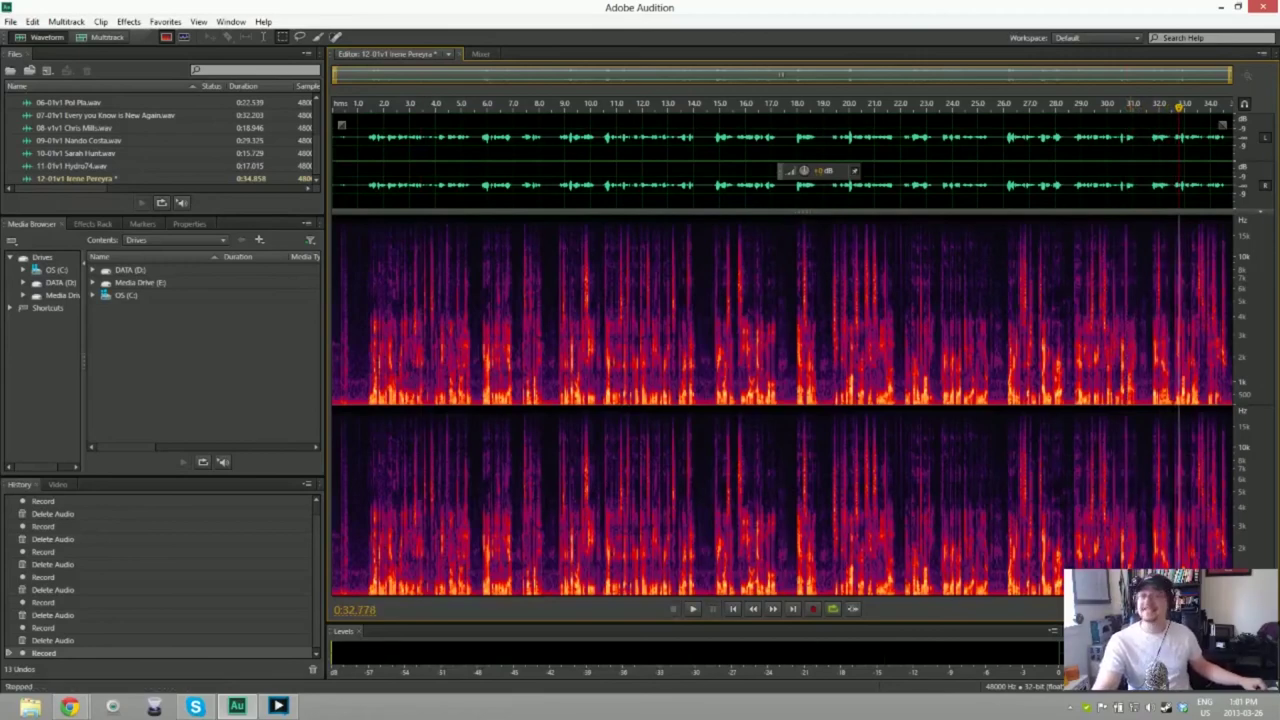
{"action": "key", "text": "ctrl+a"}
{"action": "key", "text": "Delete"}
Step: Record two quick attempts and delete each one, leaving 12-01v1 empty
{"action": "key", "text": "shift+space"}
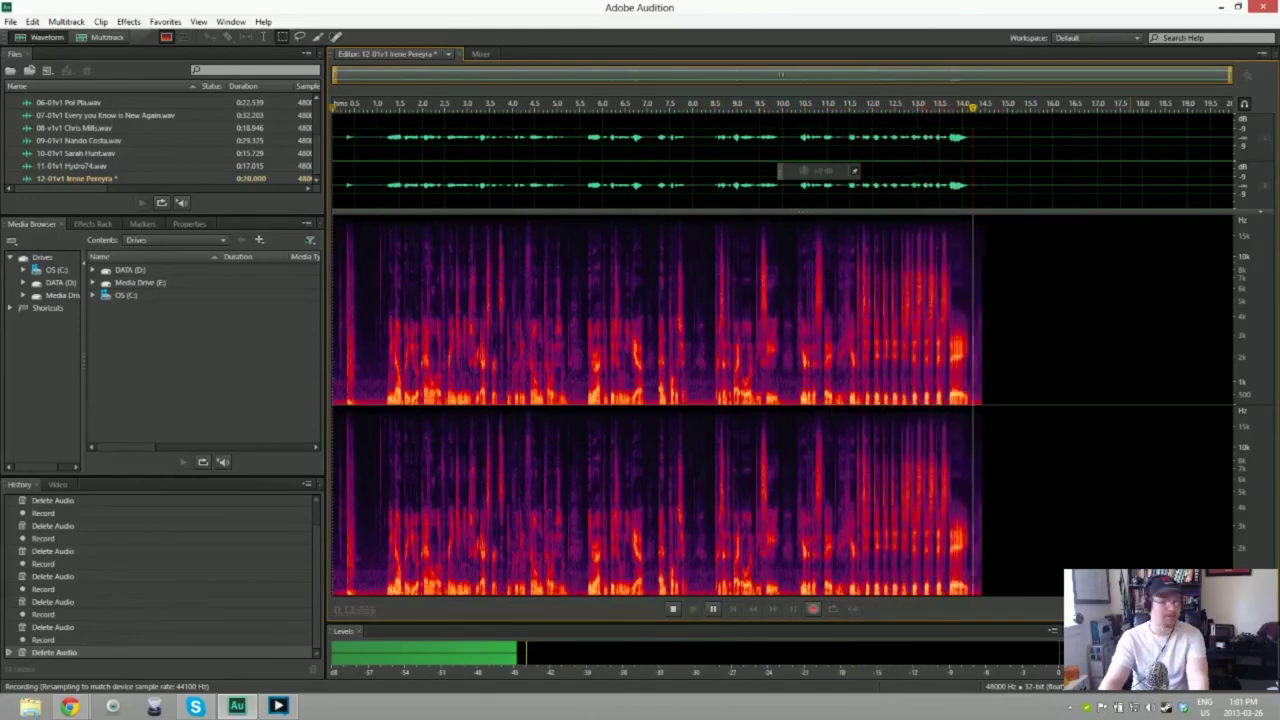
{"action": "key", "text": "space"}
{"action": "key", "text": "ctrl+a"}
{"action": "key", "text": "Delete"}
{"action": "key", "text": "shift+space"}
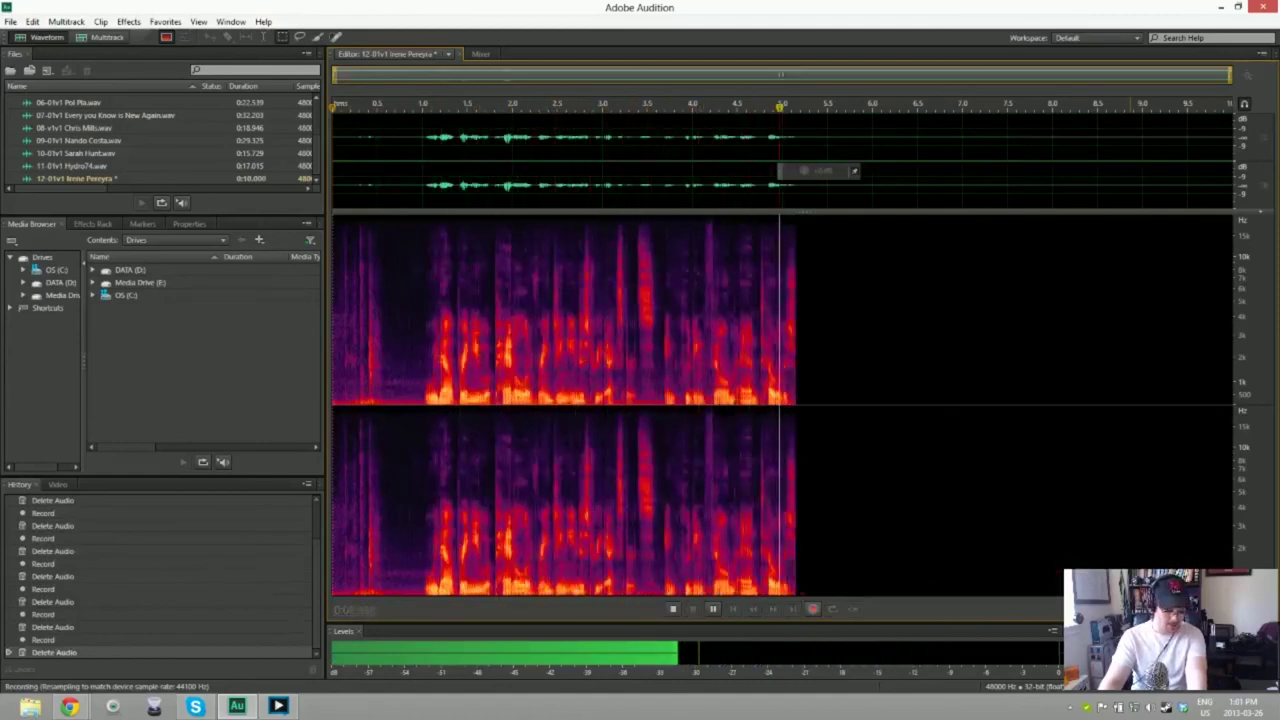
{"action": "key", "text": "space"}
{"action": "key", "text": "ctrl+a"}
{"action": "key", "text": "Delete"}
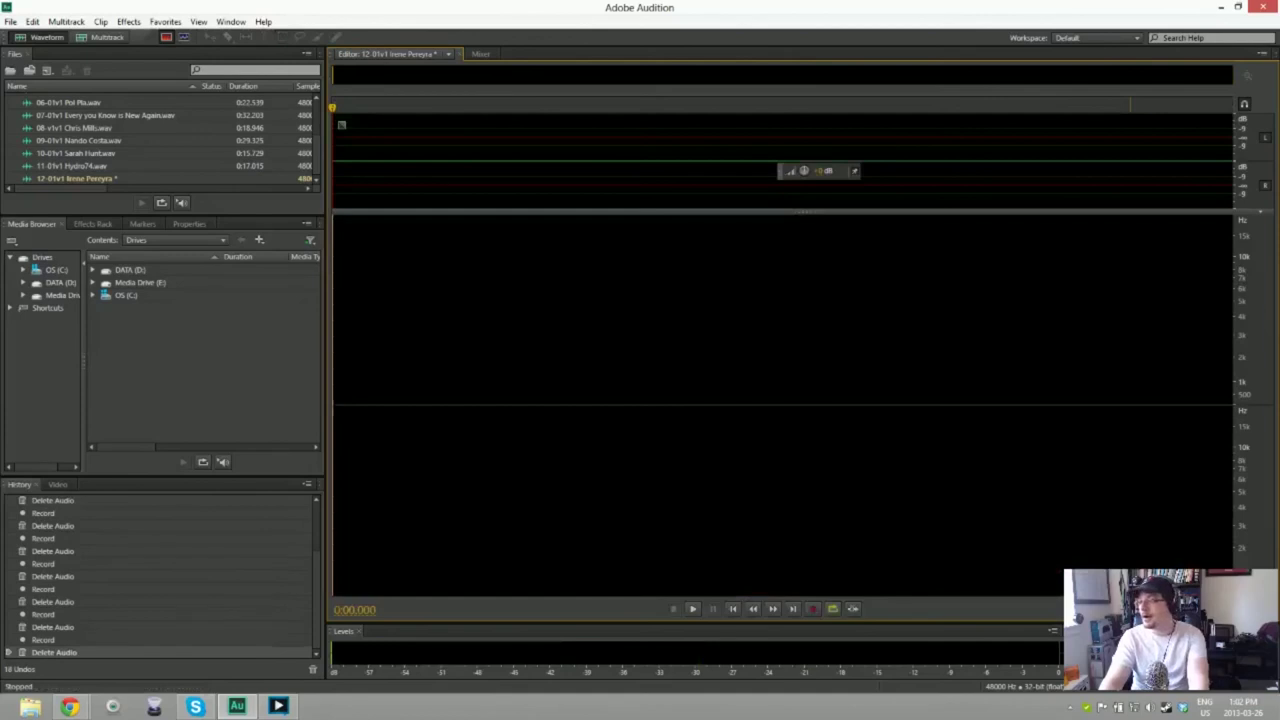
Step: Record and discard three short false-start takes in 12-01v1
{"action": "key", "text": "shift+space"}
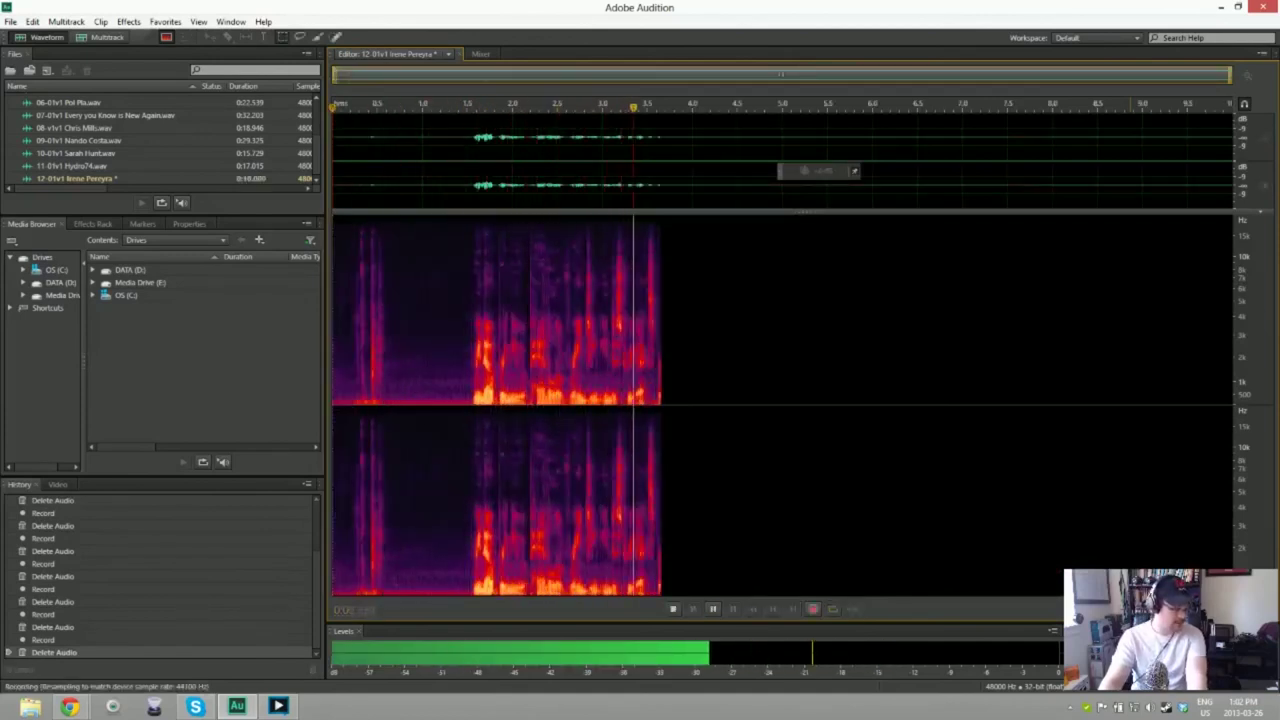
{"action": "key", "text": "space"}
{"action": "key", "text": "ctrl+a"}
{"action": "key", "text": "Delete"}
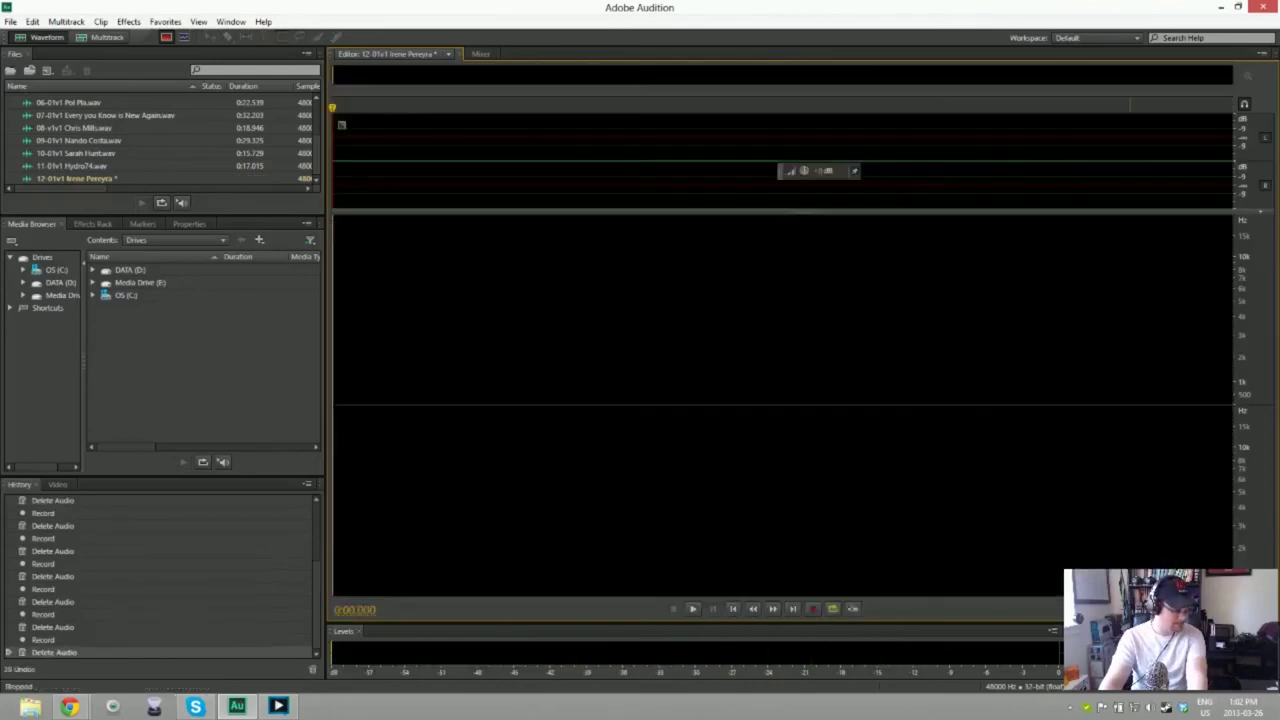
{"action": "key", "text": "shift+space"}
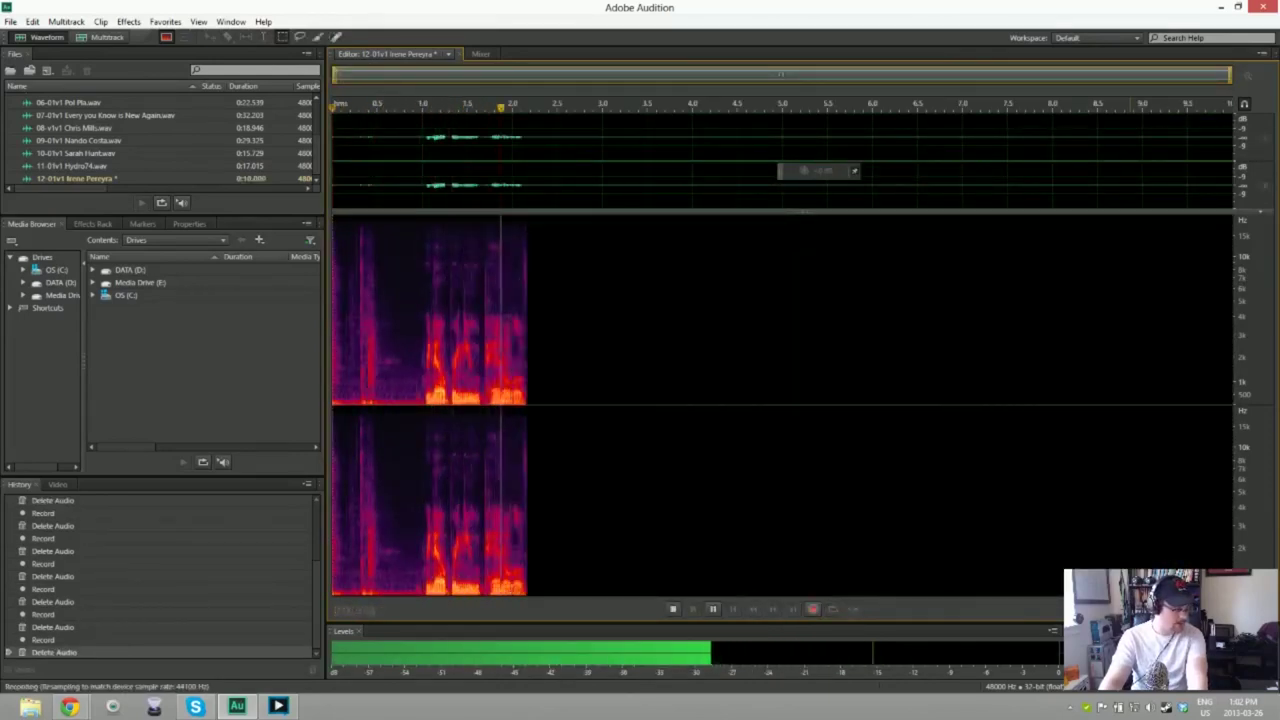
{"action": "key", "text": "space"}
{"action": "key", "text": "Delete"}
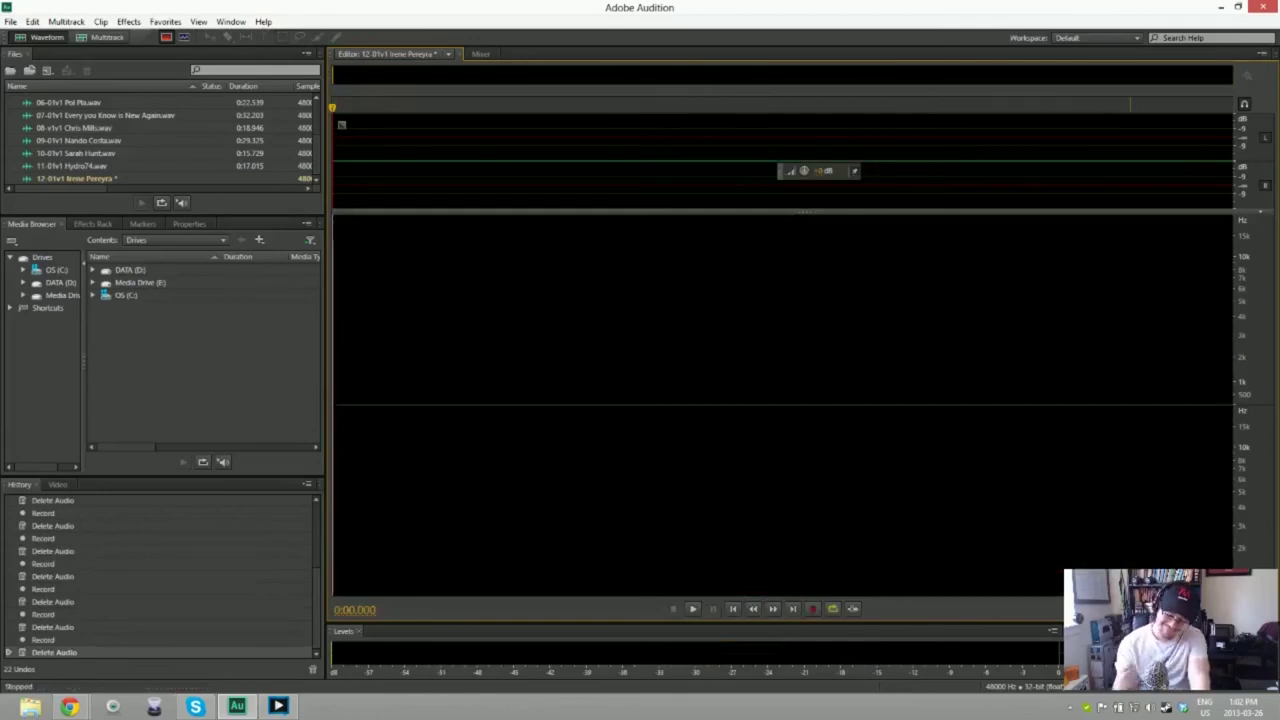
{"action": "key", "text": "shift+space"}
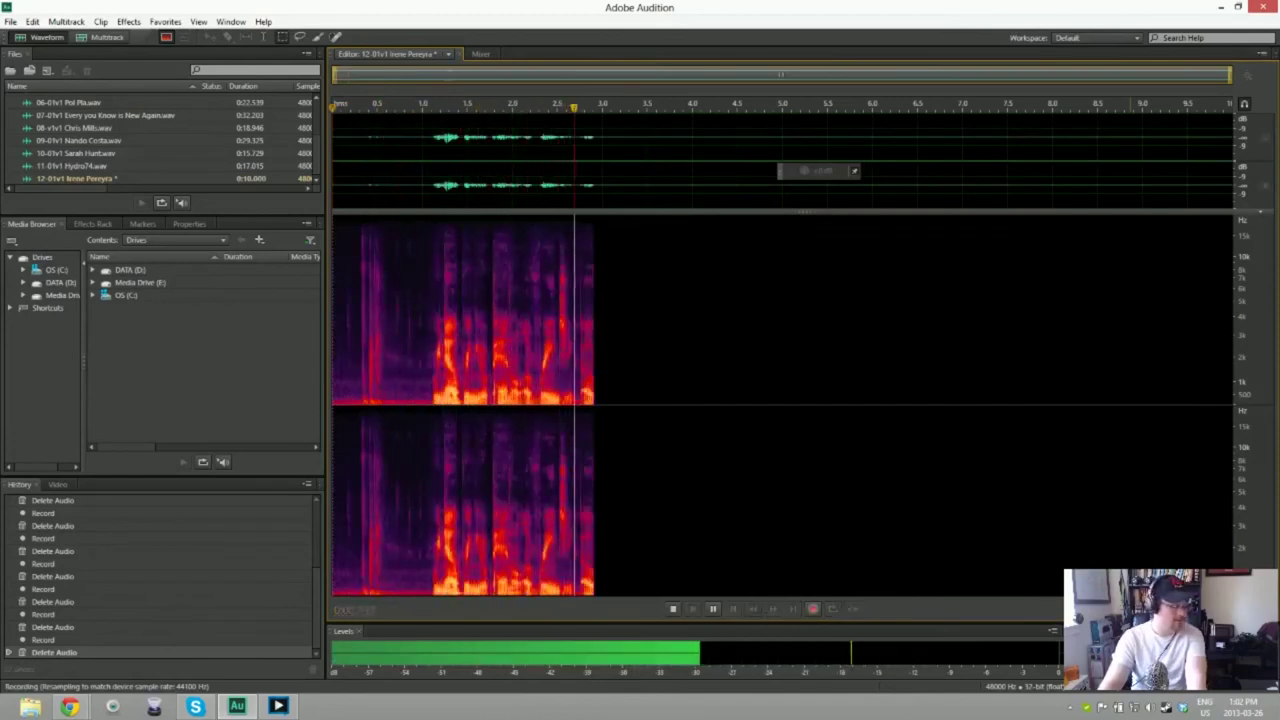
{"action": "key", "text": "space"}
{"action": "key", "text": "Delete"}
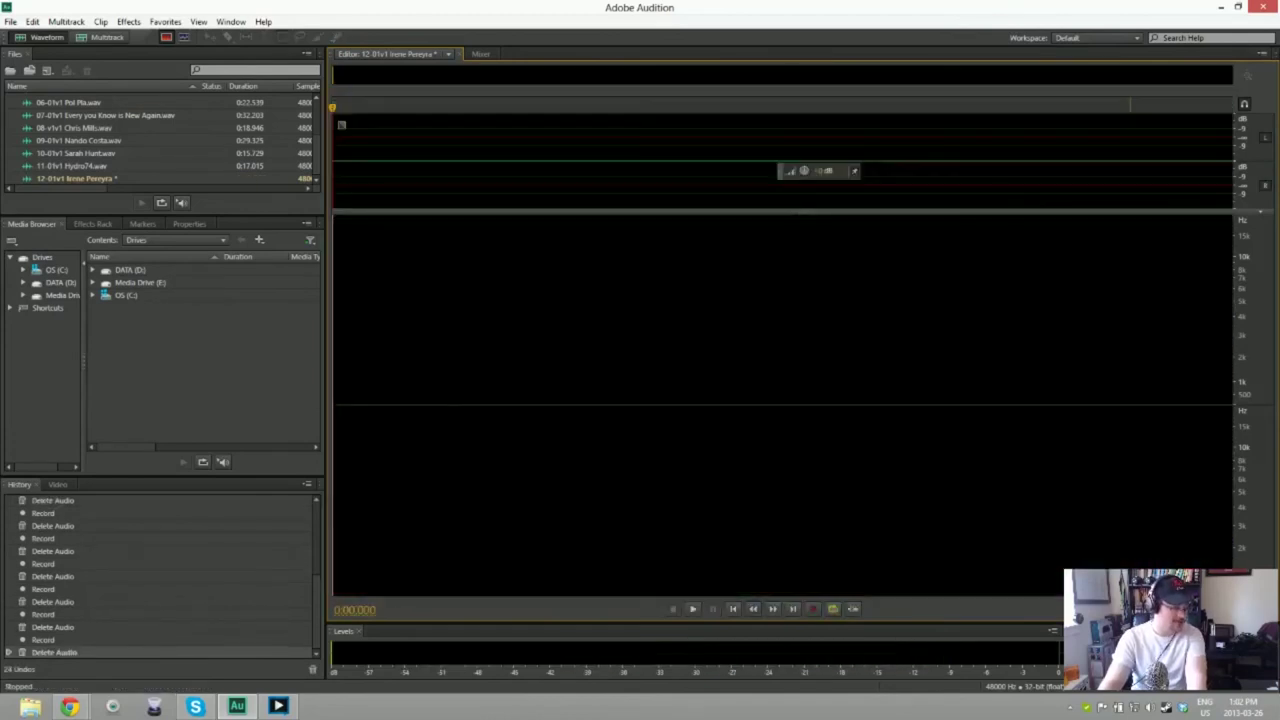
Step: Discard three more false starts, then begin a fresh recording of the speaker
{"action": "key", "text": "shift+space"}
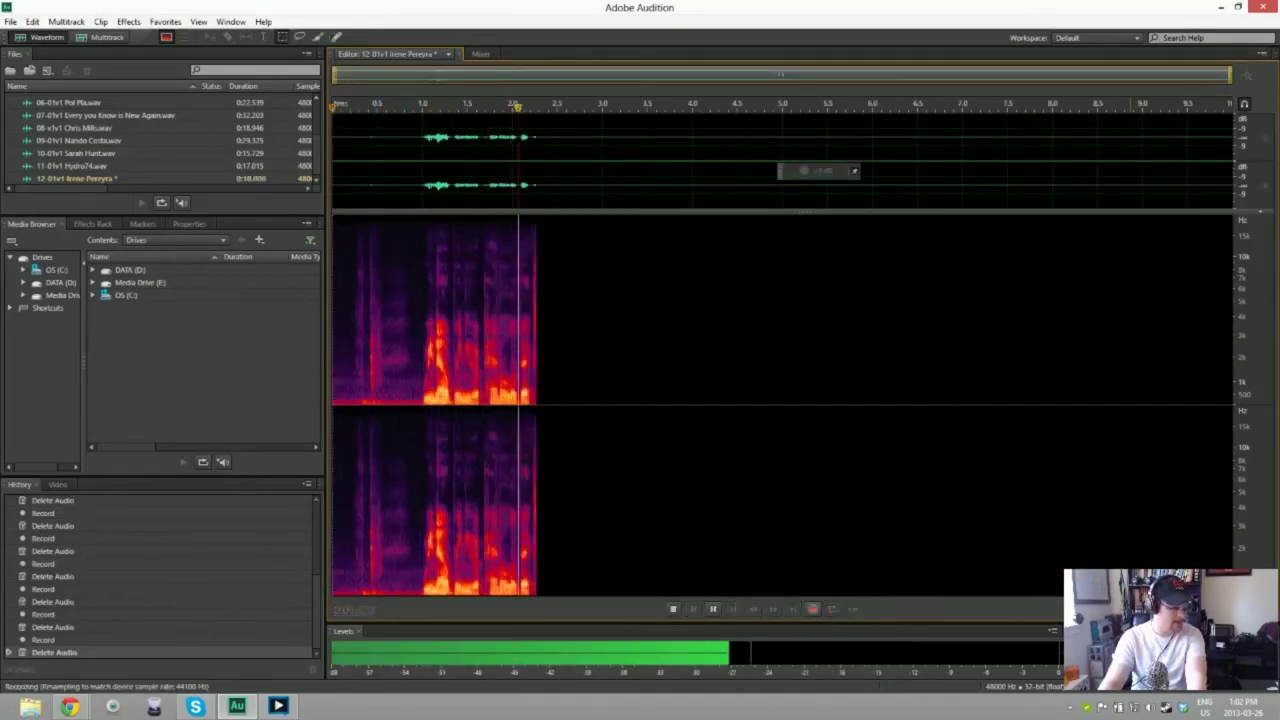
{"action": "key", "text": "space"}
{"action": "key", "text": "Delete"}
{"action": "key", "text": "shift+space"}
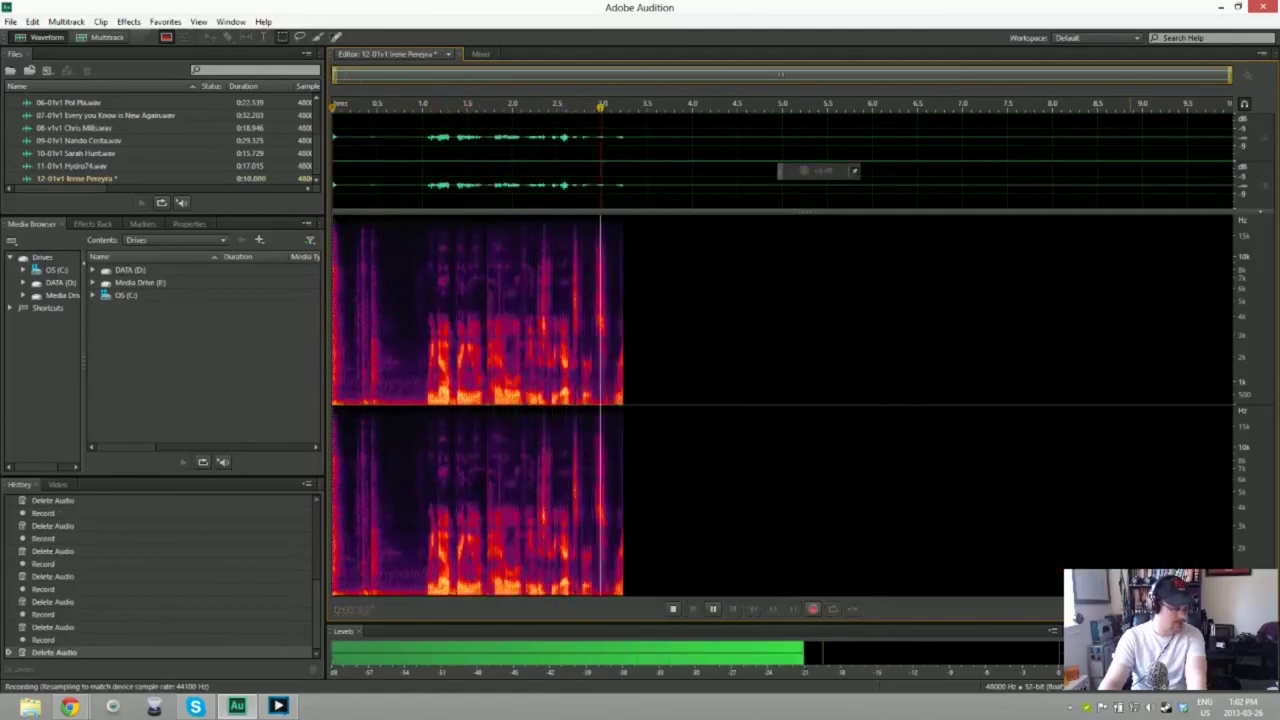
{"action": "key", "text": "space"}
{"action": "key", "text": "shift+space"}
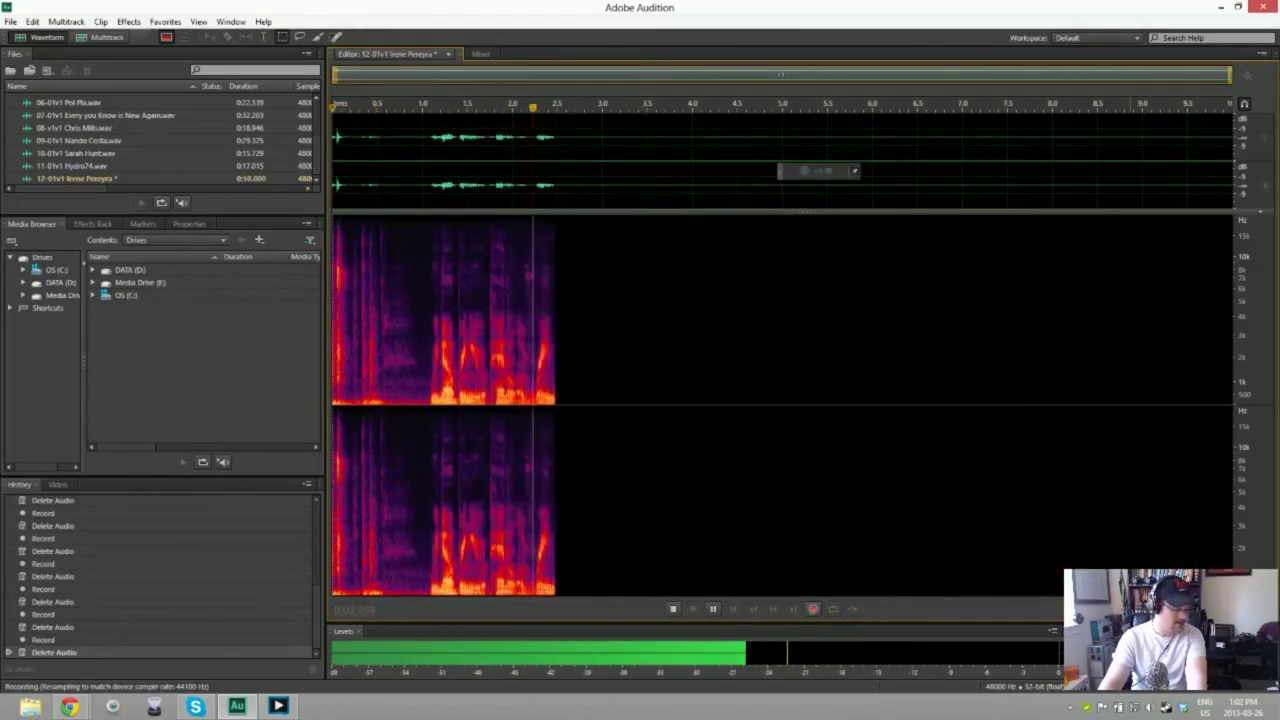
{"action": "key", "text": "space"}
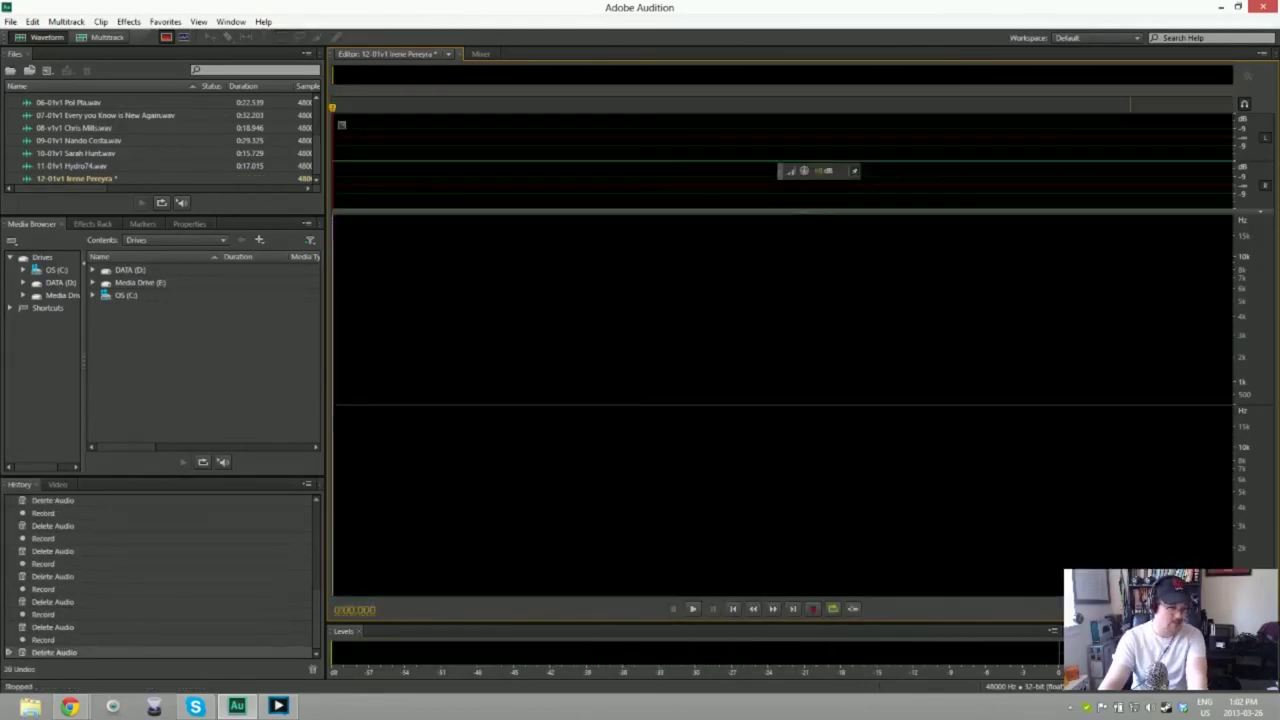
{"action": "key", "text": "shift+space"}
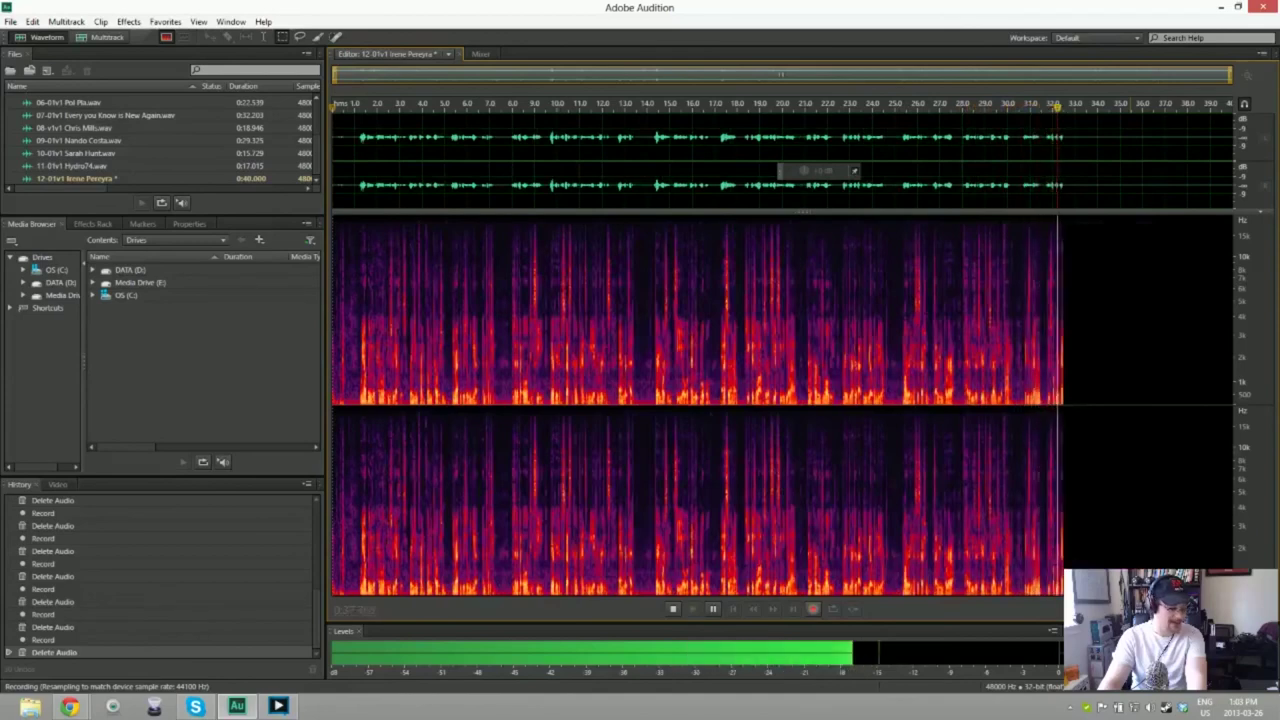
Step: Stop the full take, check its ending, and trim the opening to 33.665 seconds
{"action": "key", "text": "space"}
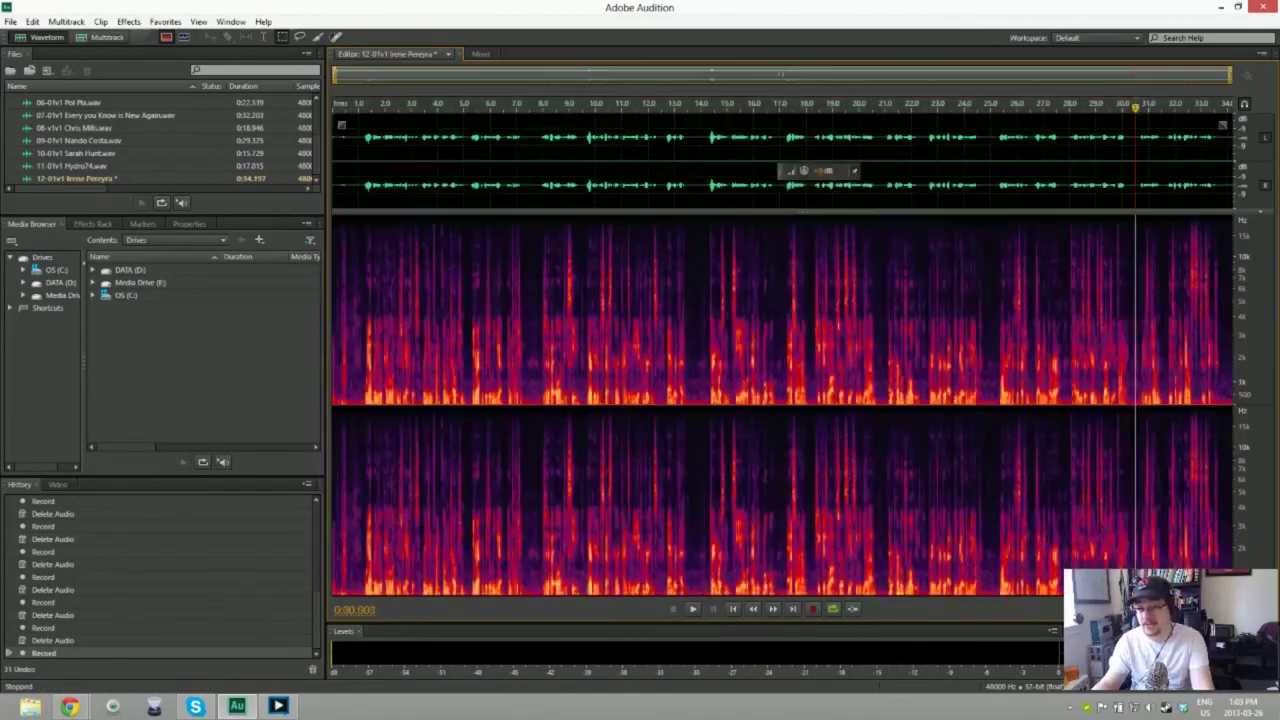
{"action": "key", "text": "space"}
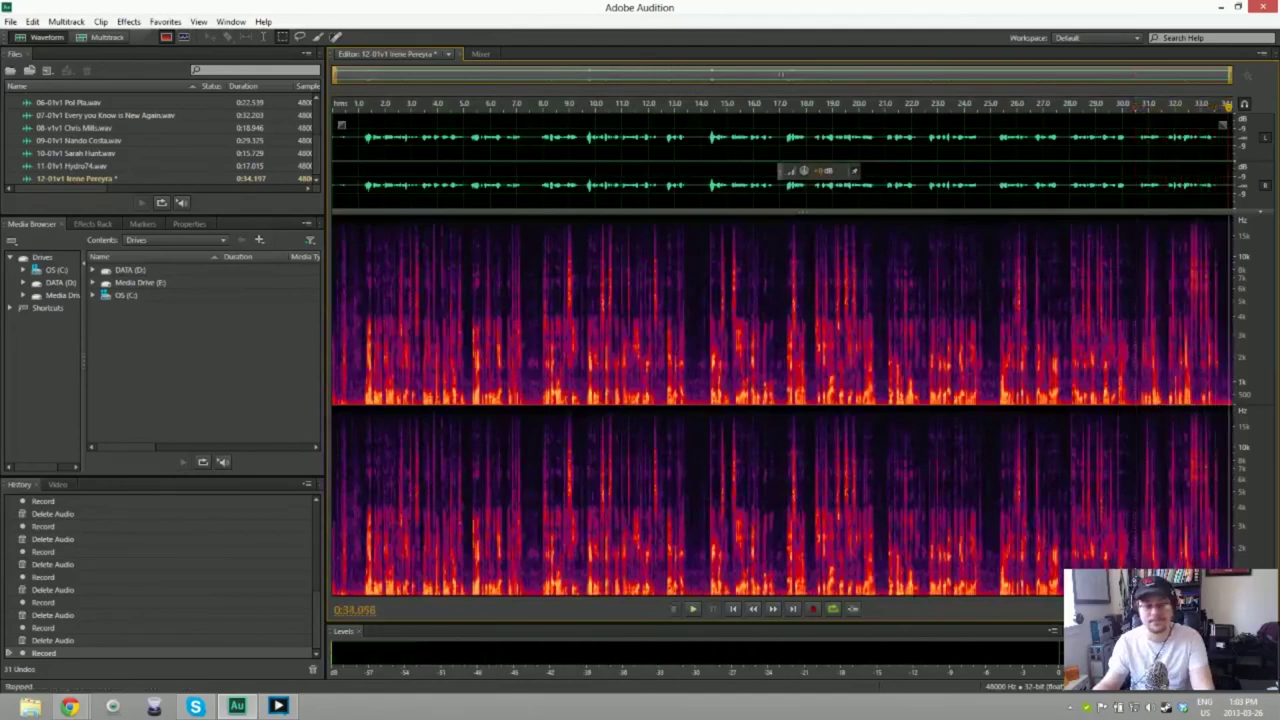
{"action": "key", "text": "Home"}
{"action": "key", "text": "Delete"}
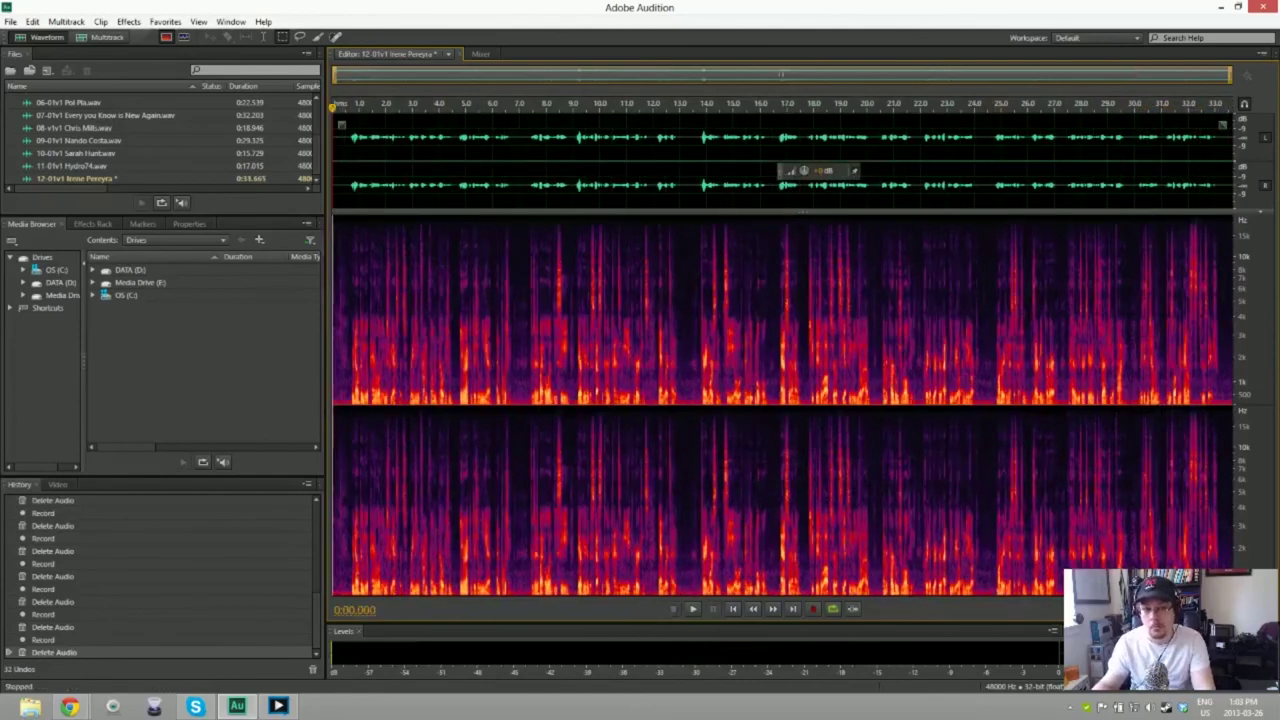
Step: Use the silent opening as the noise sample and apply Noise Reduction to the whole take
{"action": "left_click_drag", "start_coordinate": [334, 146], "coordinate": [346, 148]}
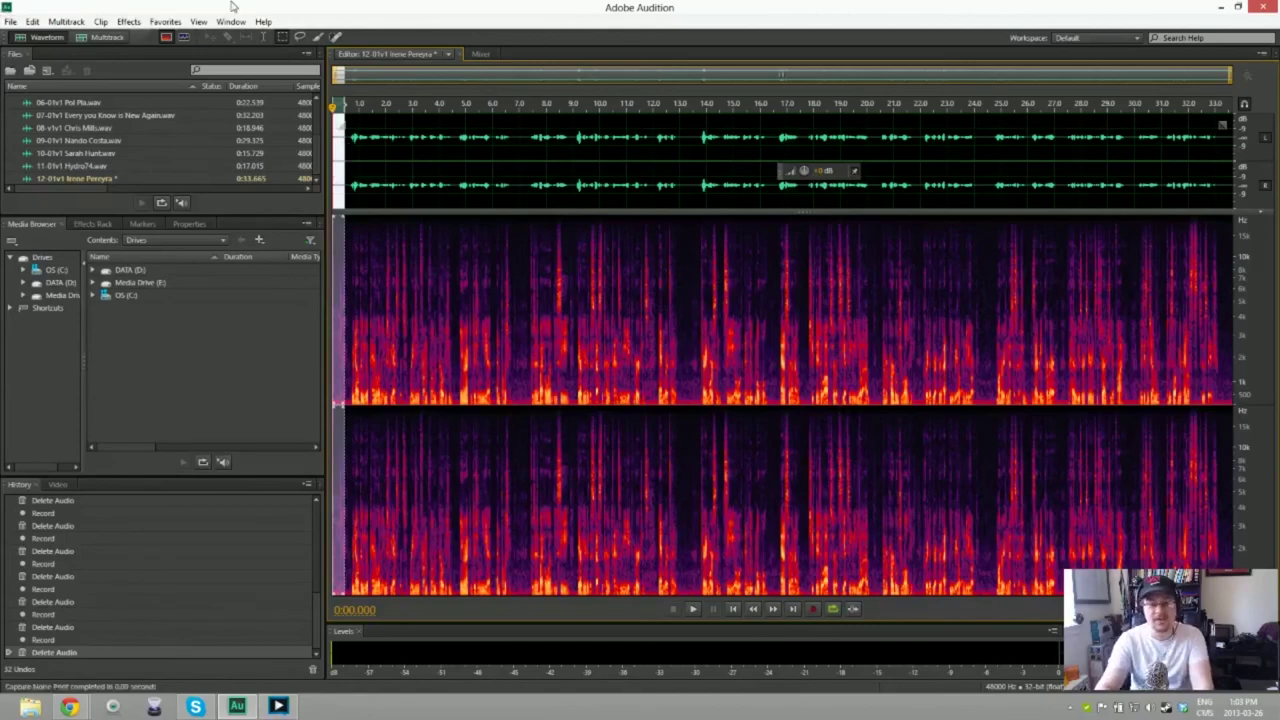
{"action": "key", "text": "ctrl+shift+s"}
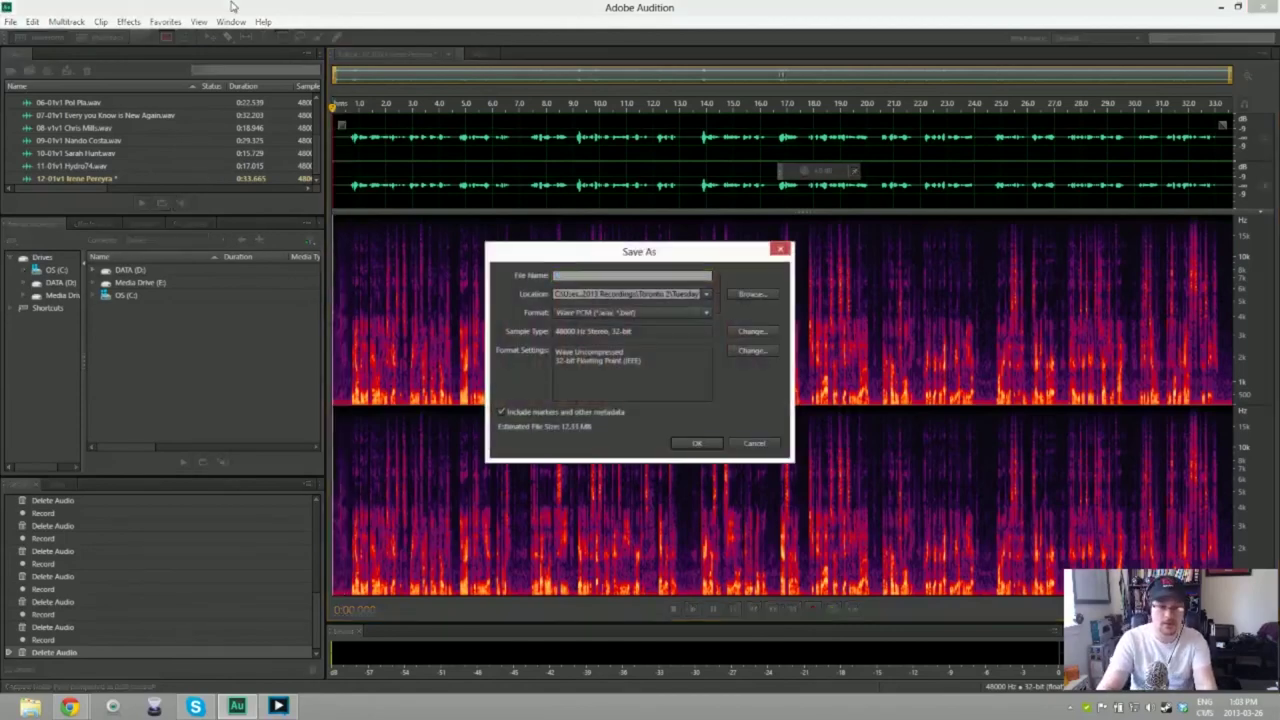
{"action": "key", "text": "Escape"}
{"action": "key", "text": "ctrl+a"}
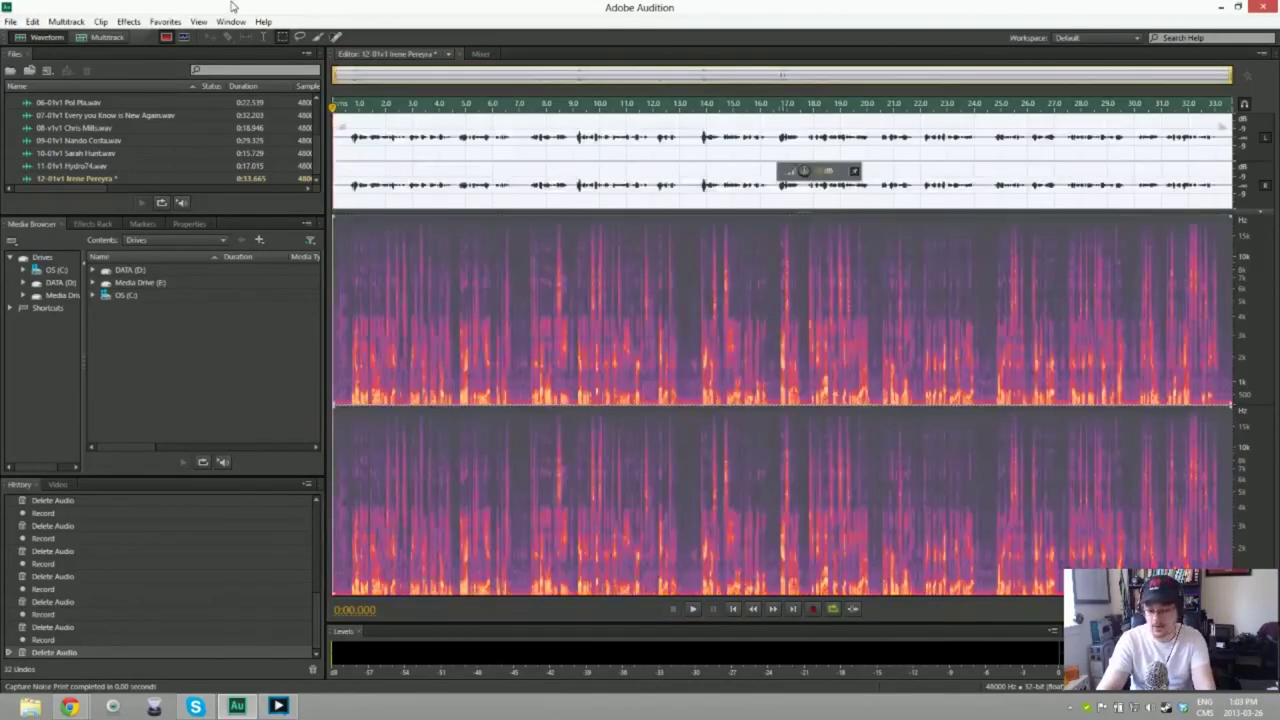
{"action": "key", "text": "ctrl+shift+p"}
{"action": "key", "text": "Return"}
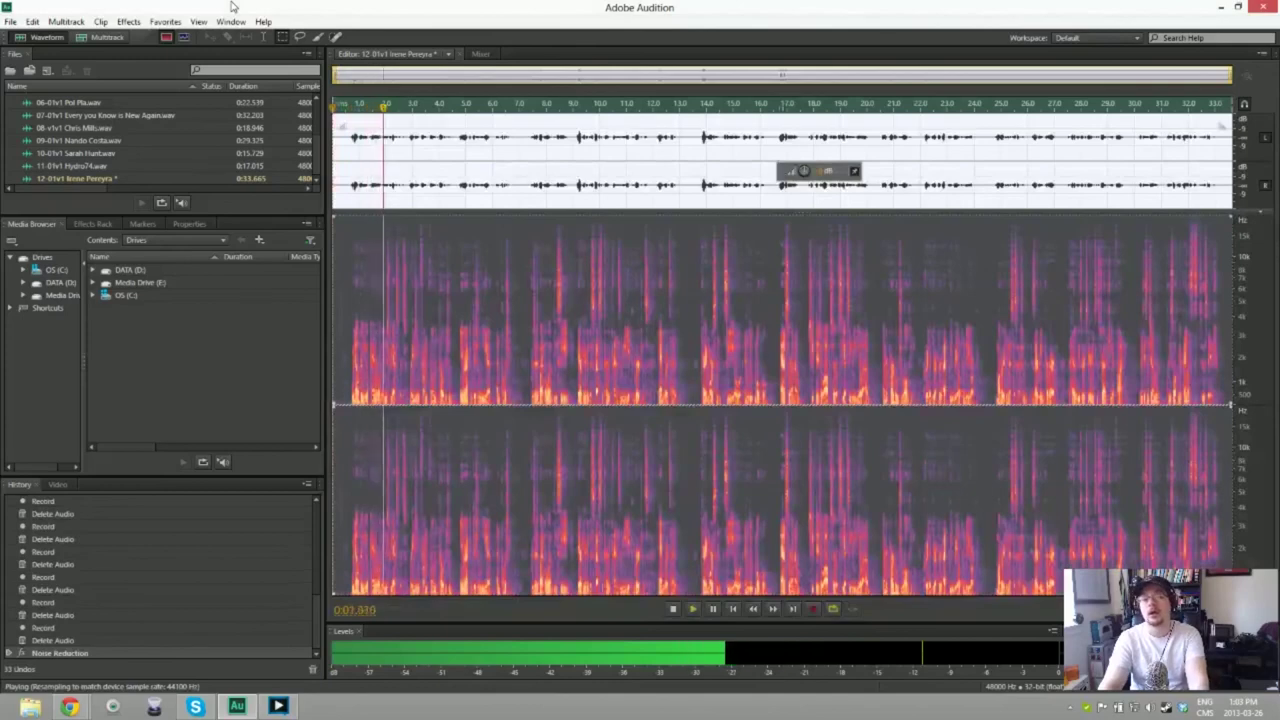
{"action": "key", "text": "space"}
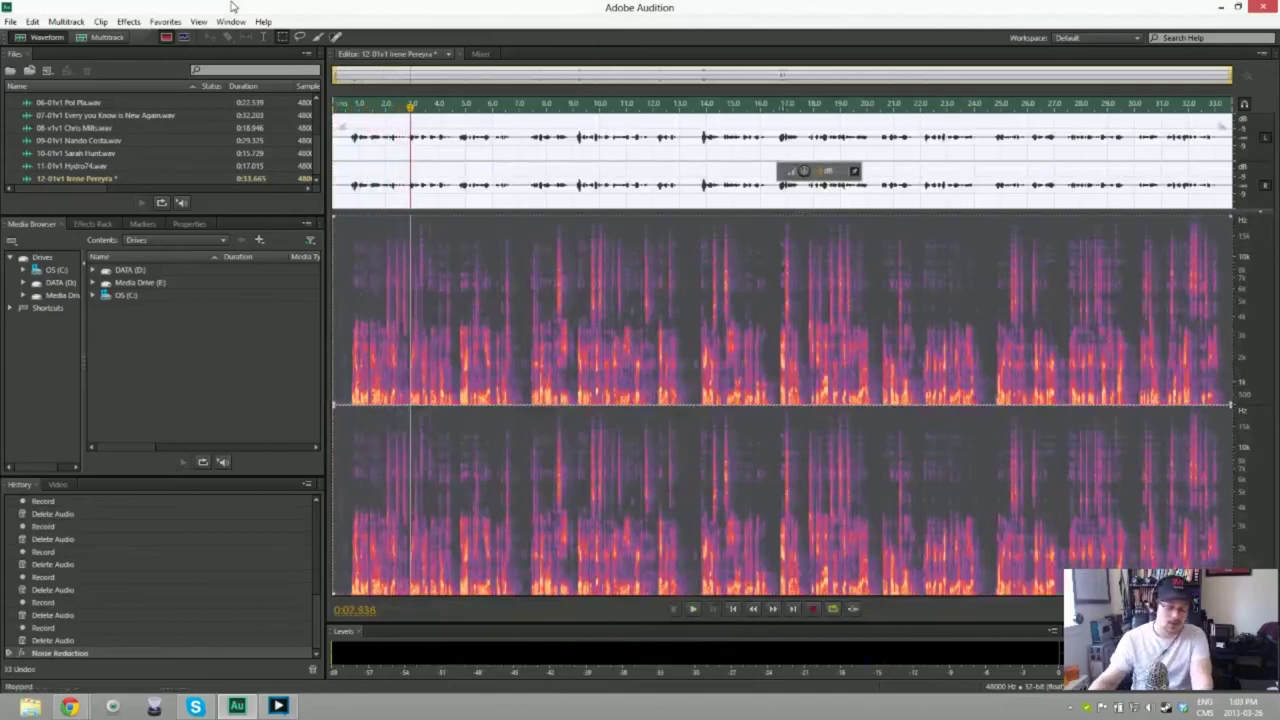
Step: Save the noise-reduced 12-01v1 take as a WAV file and start a new audio file
{"action": "key", "text": "ctrl+shift+s"}
{"action": "key", "text": "Return"}
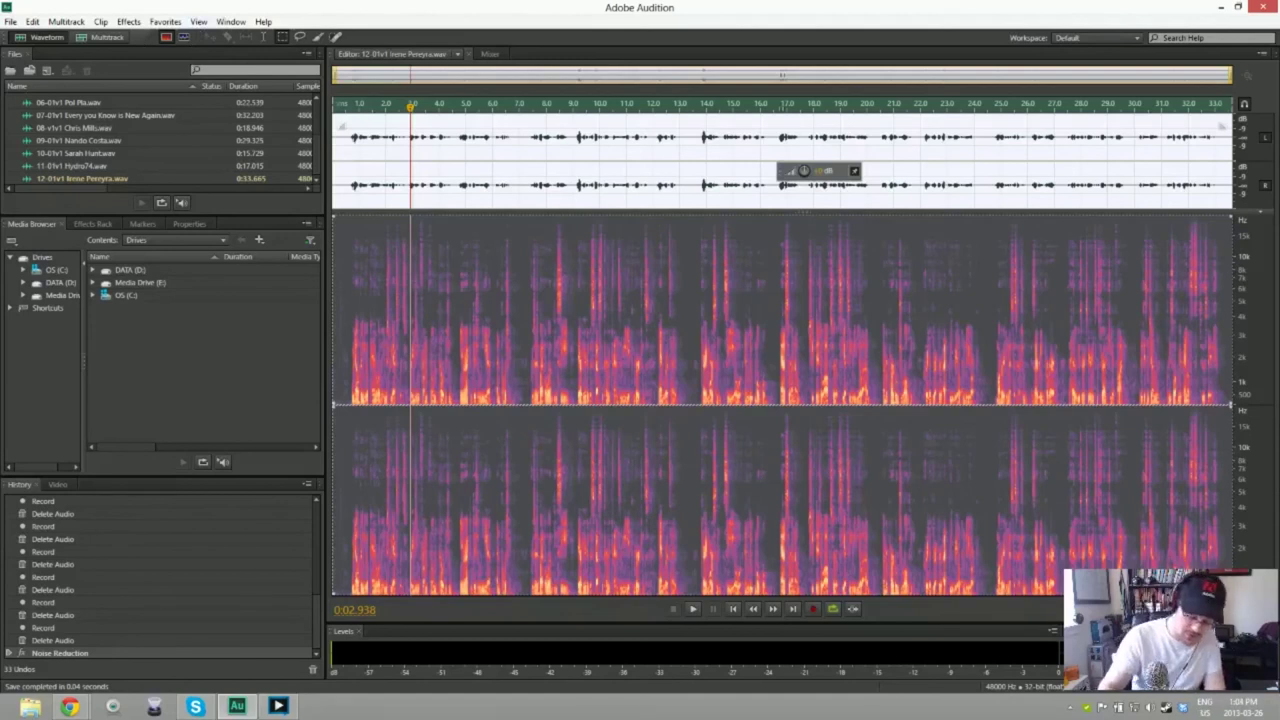
{"action": "key", "text": "ctrl+shift+n"}
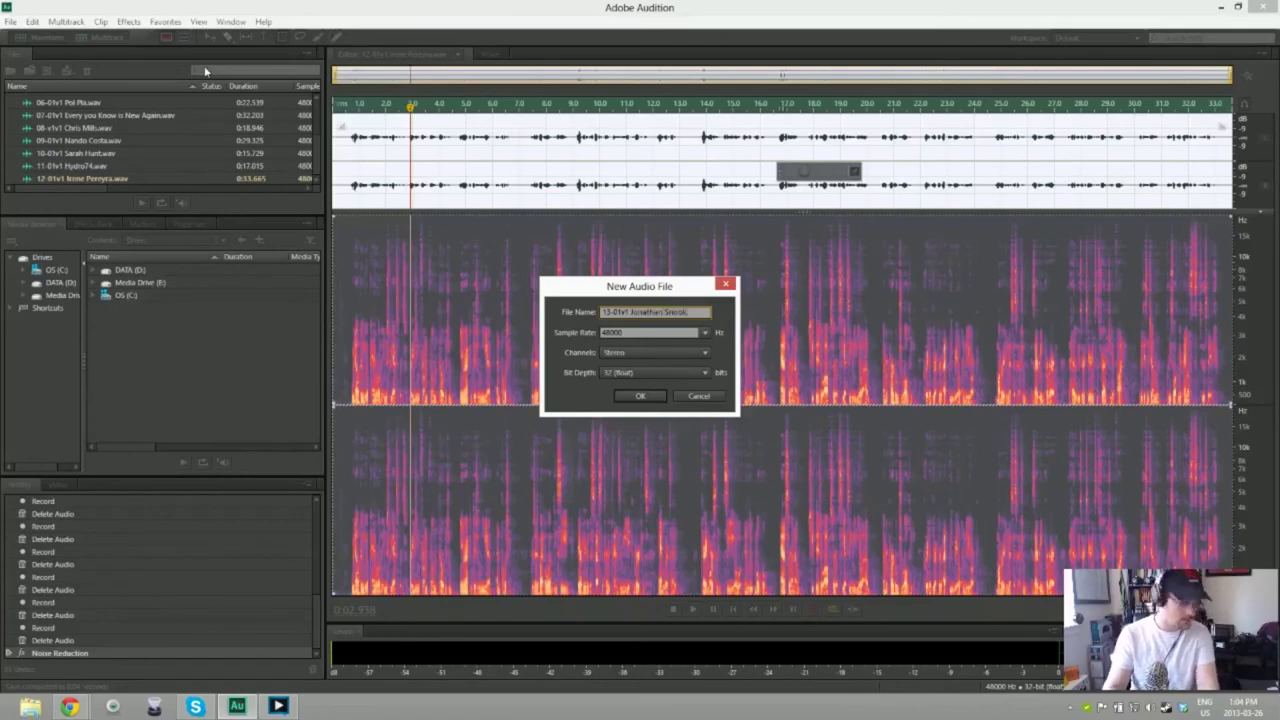
Step: Create the 13-01v1 file, record a 19.584-second take, and delete it
{"action": "key", "text": "Return"}
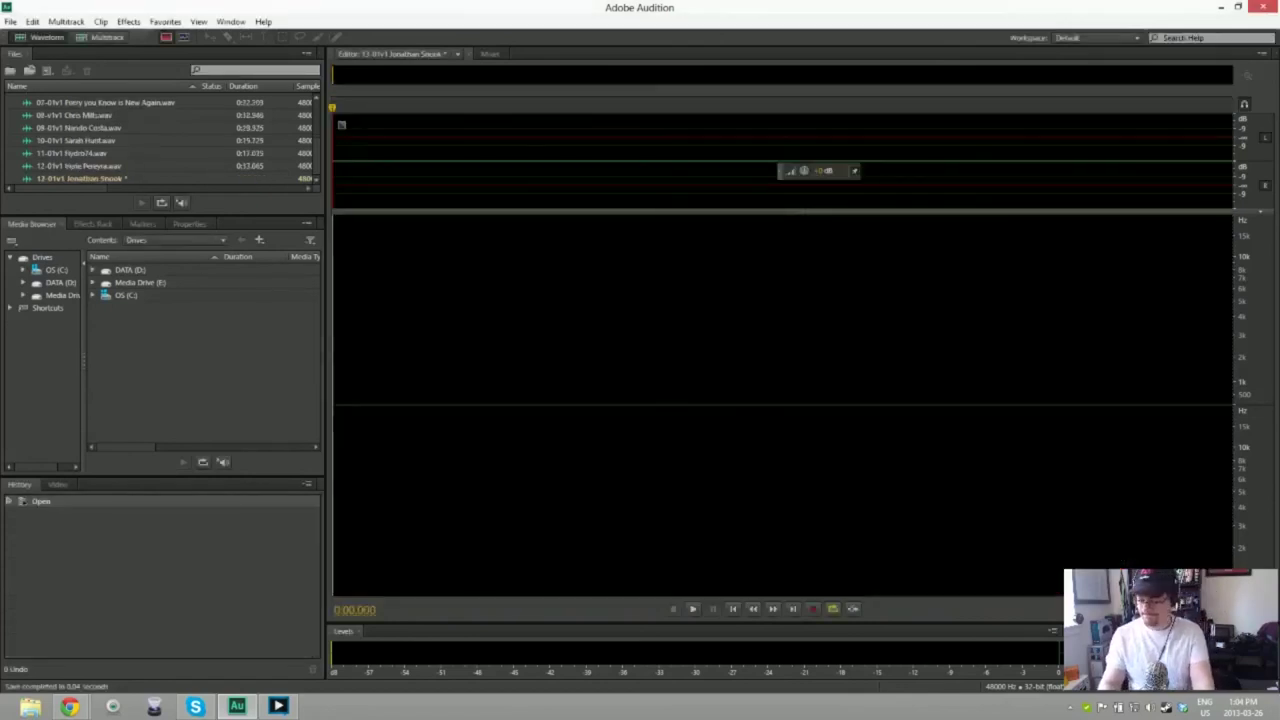
{"action": "key", "text": "shift+space"}
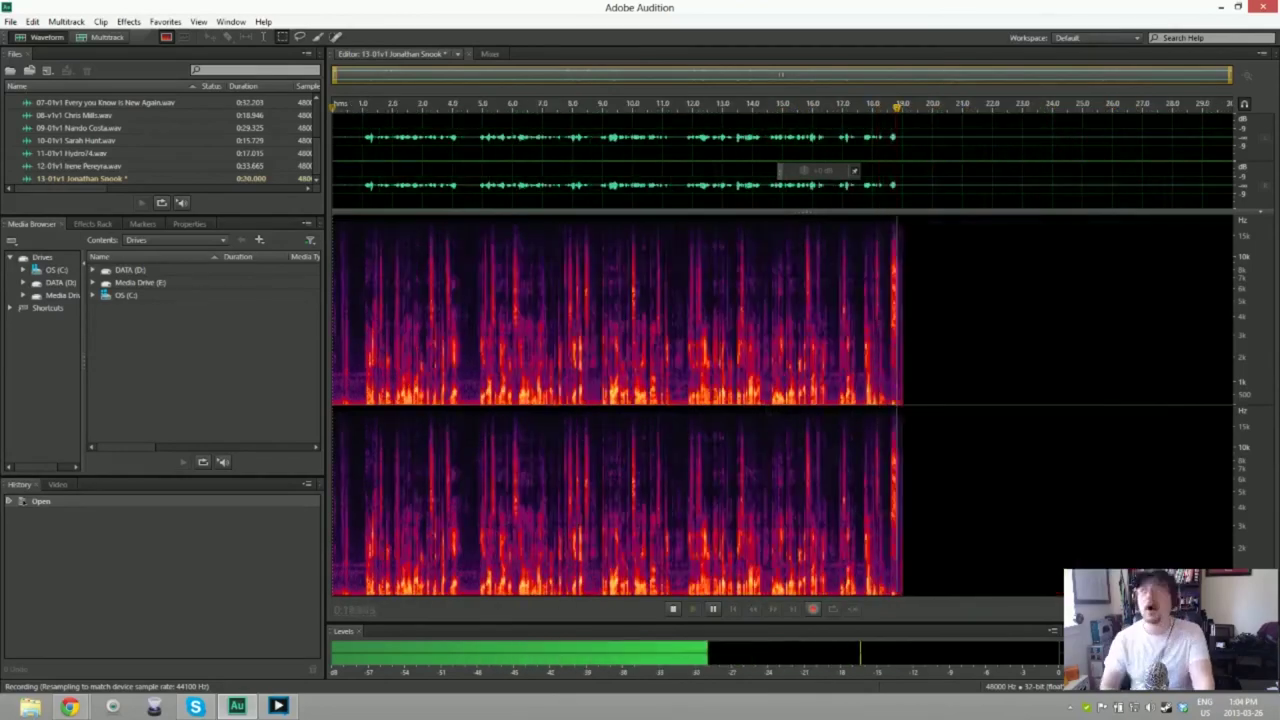
{"action": "key", "text": "space"}
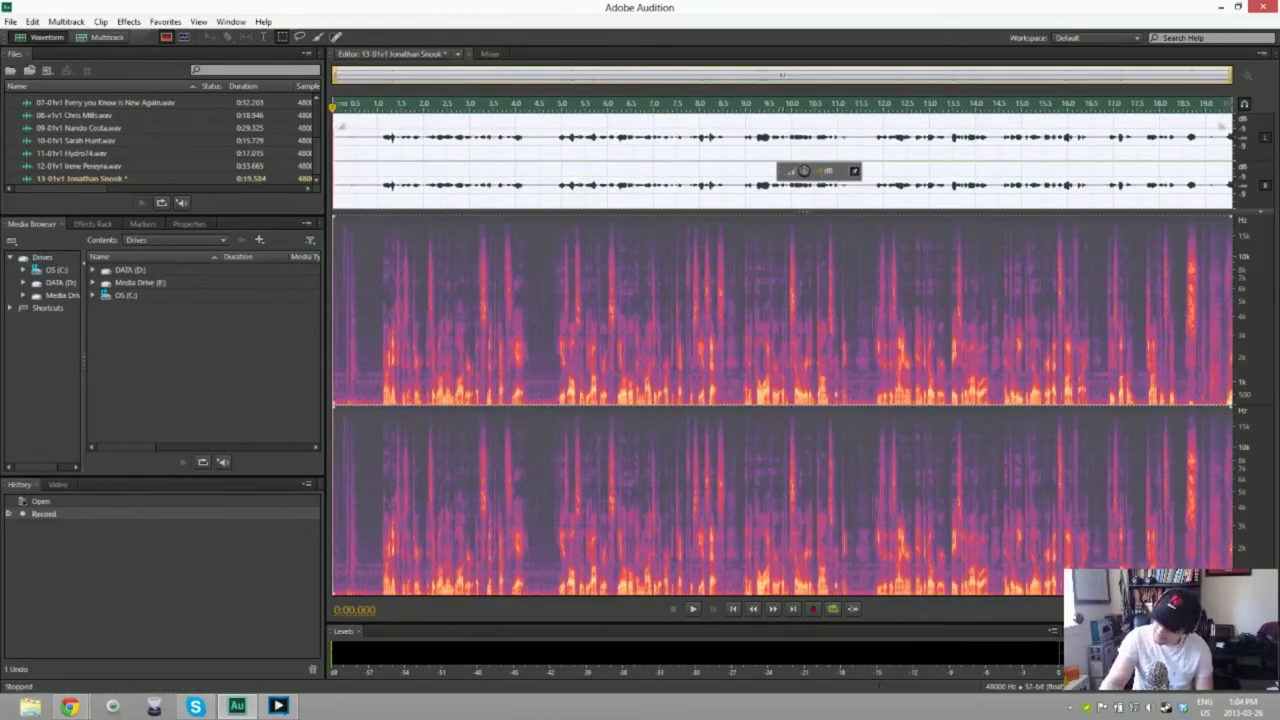
{"action": "key", "text": "Delete"}
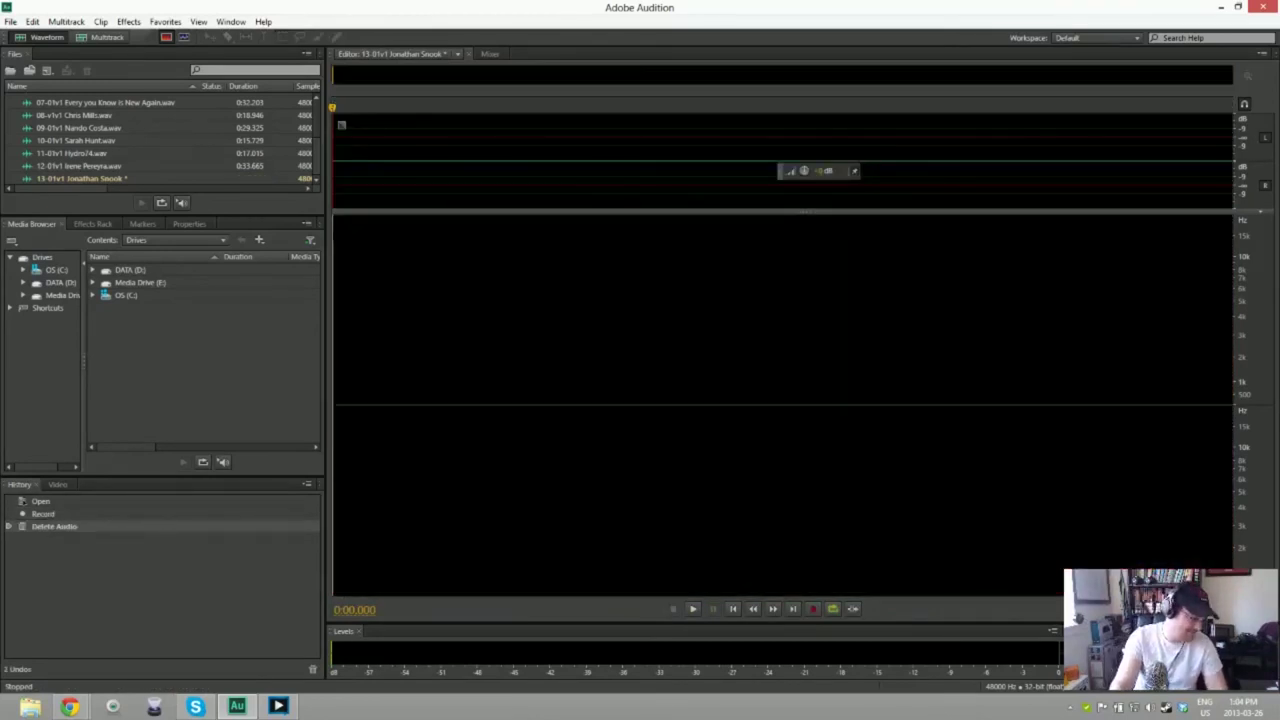
{"action": "key", "text": "shift+space"}
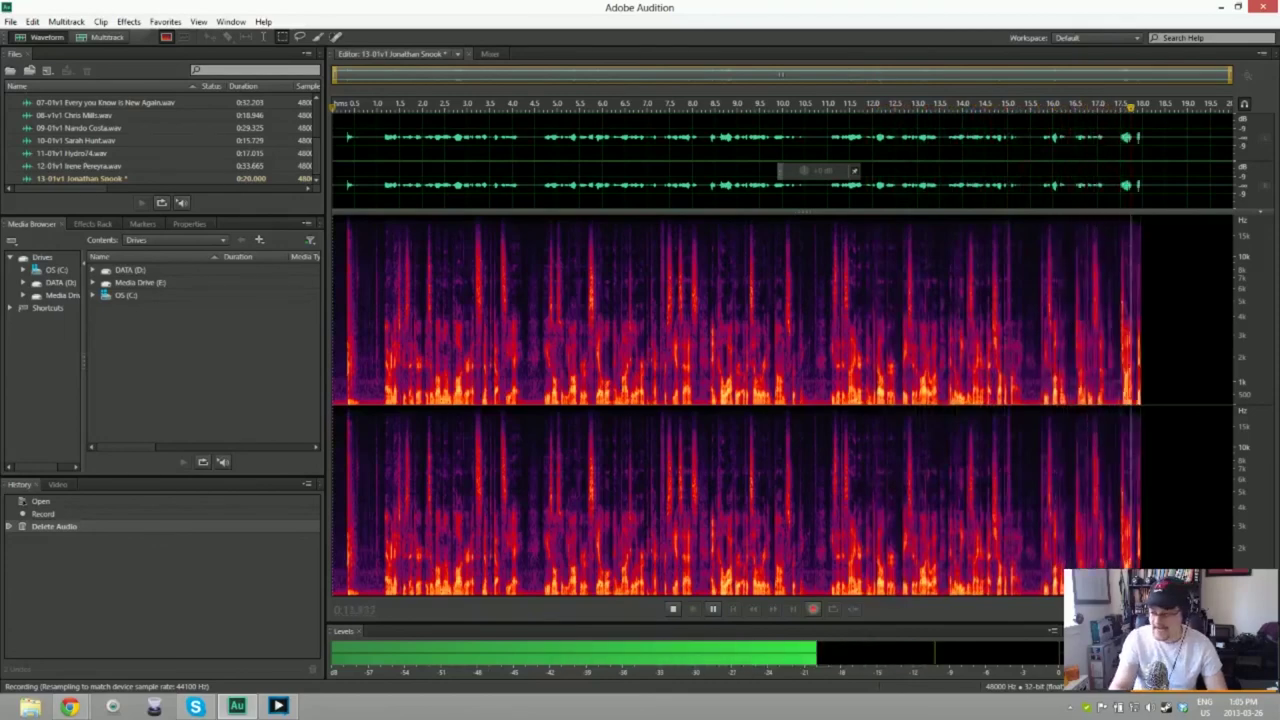
{"action": "key", "text": "space"}
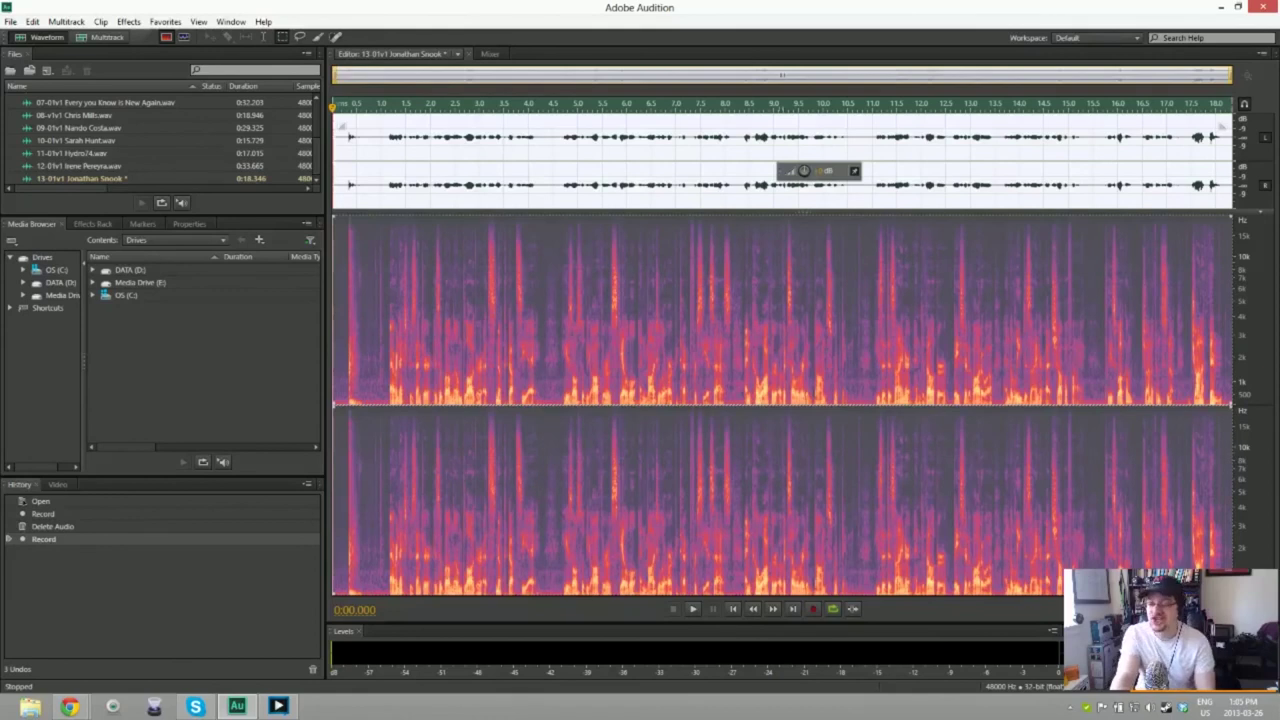
{"action": "key", "text": "Delete"}
{"action": "key", "text": "shift+space"}
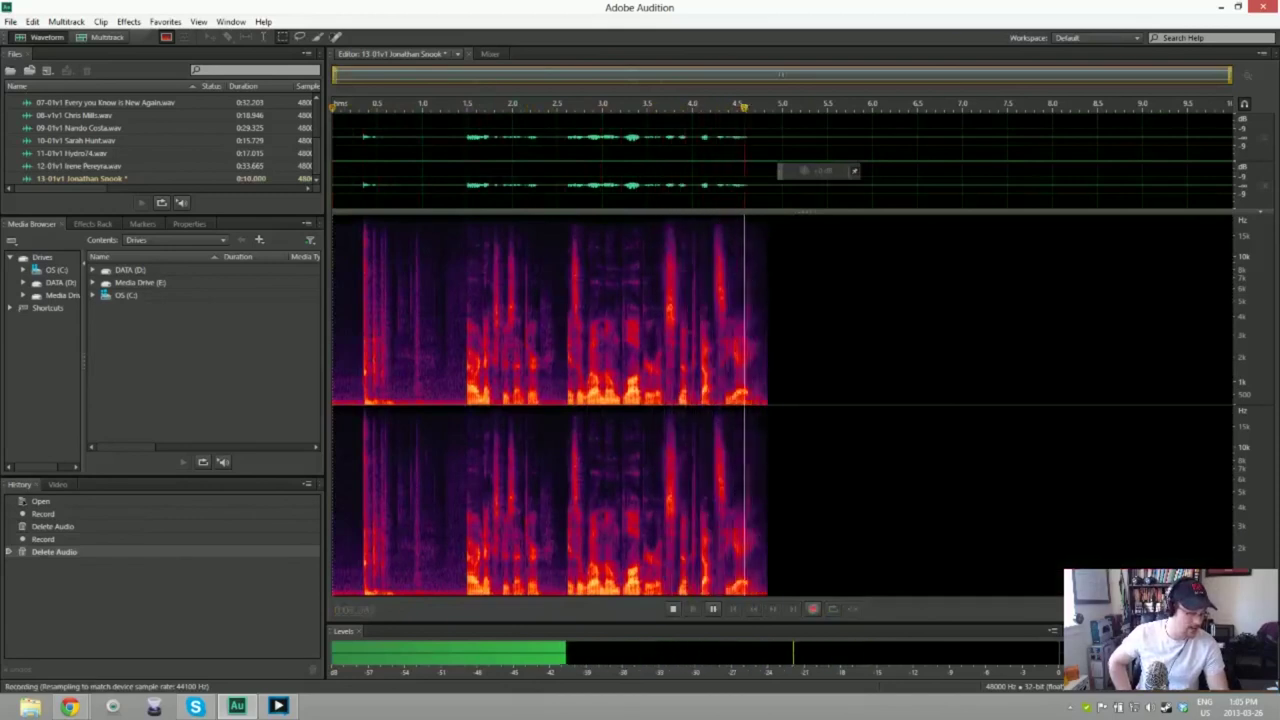
{"action": "key", "text": "space"}
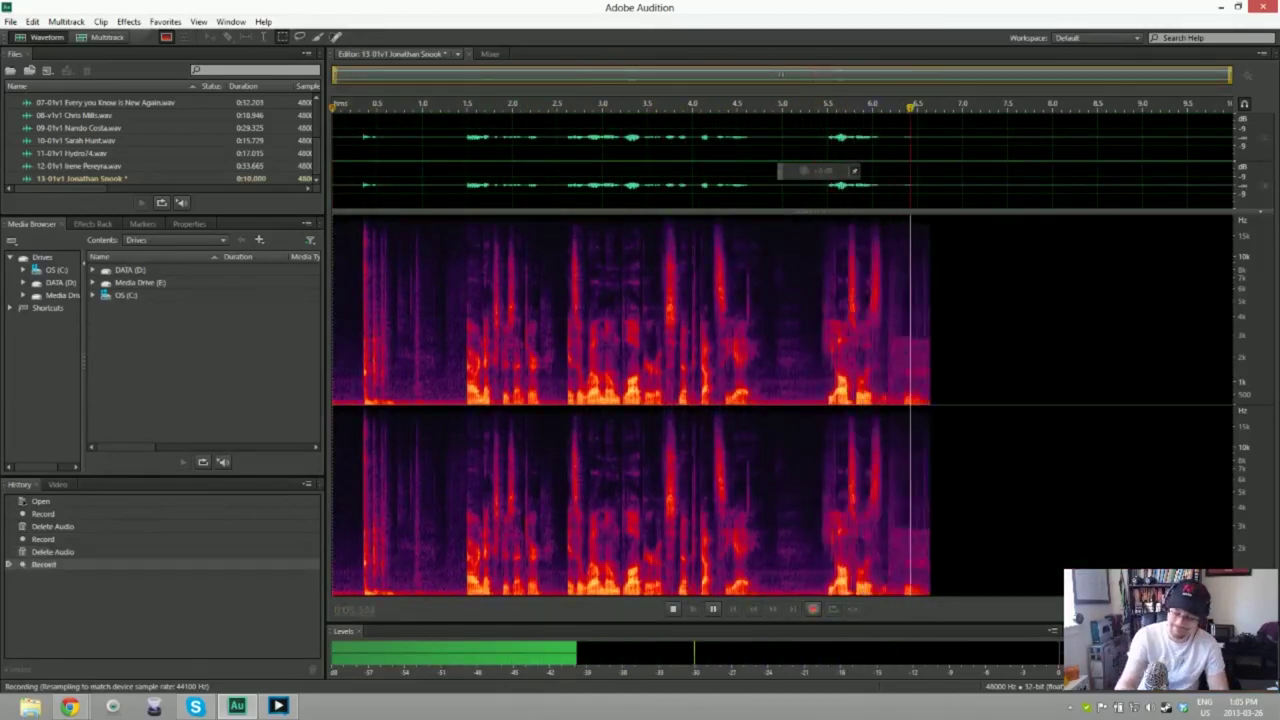
{"action": "key", "text": "ctrl+a"}
{"action": "key", "text": "Delete"}
{"action": "key", "text": "shift+space"}
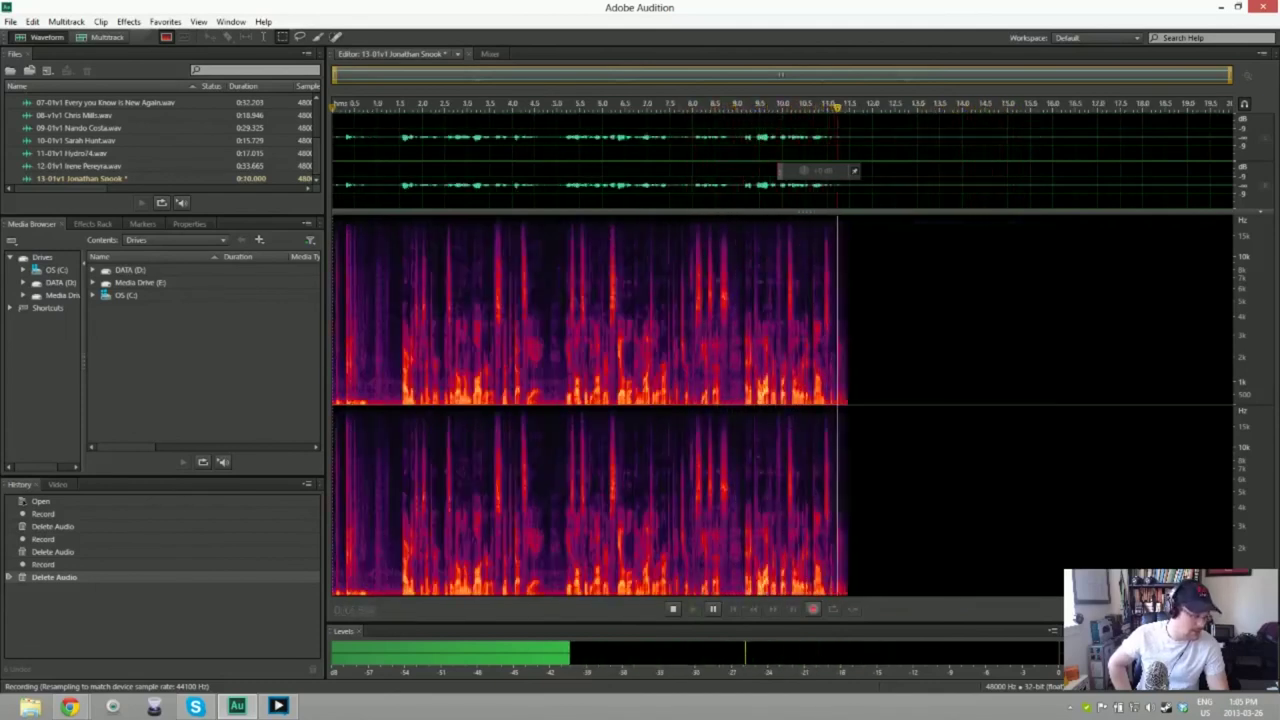
{"action": "key", "text": "space"}
{"action": "key", "text": "ctrl+a"}
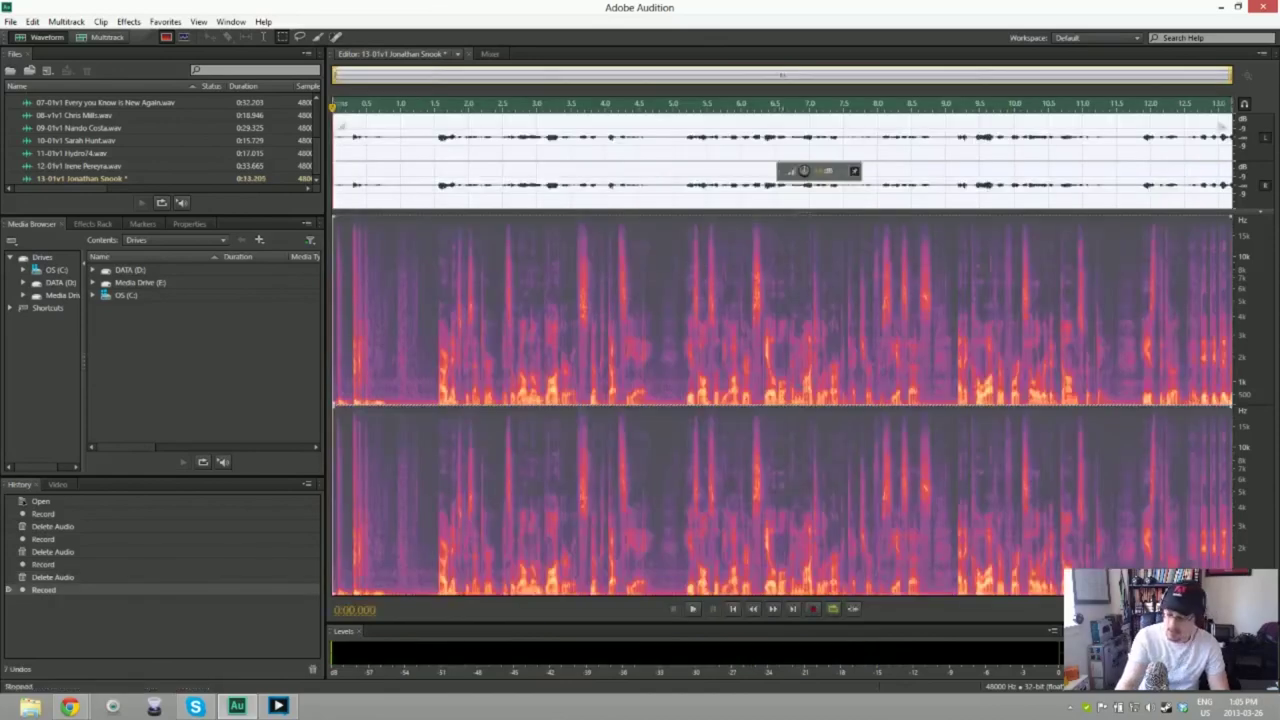
{"action": "key", "text": "Delete"}
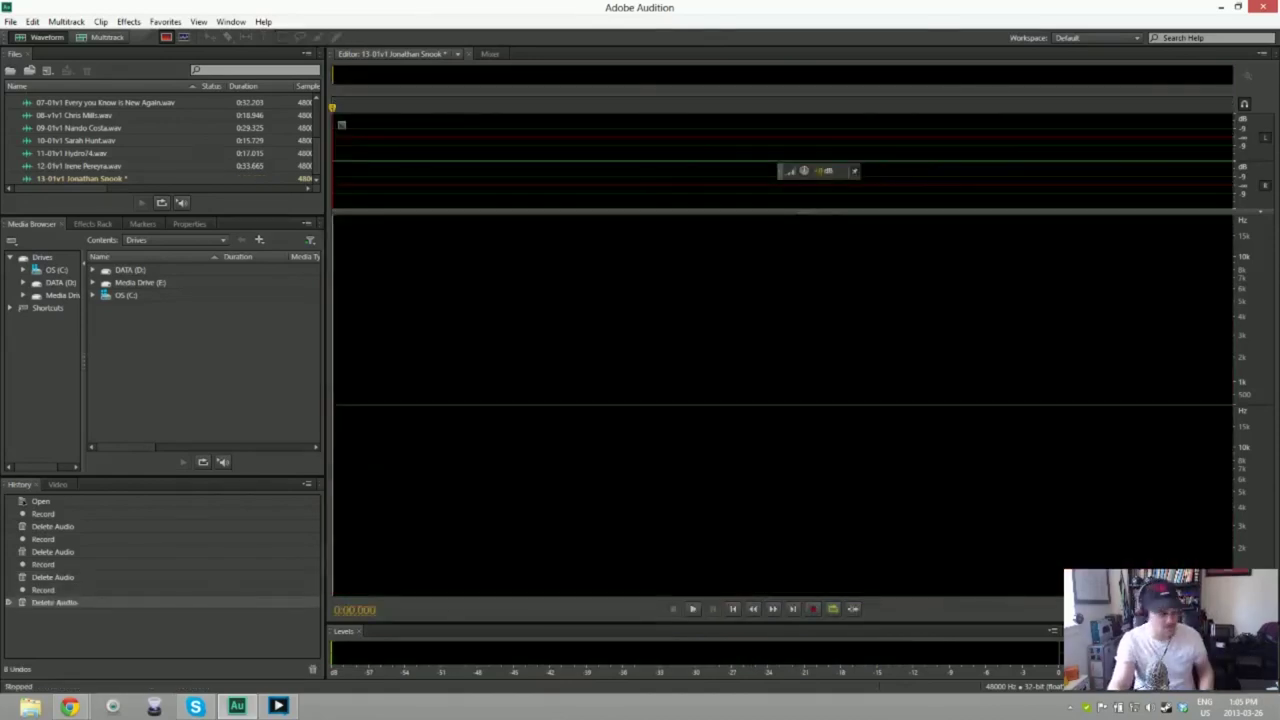
Step: Discard a false start, record the full 13-01v1 take, and cut its silent lead-in
{"action": "key", "text": "shift+space"}
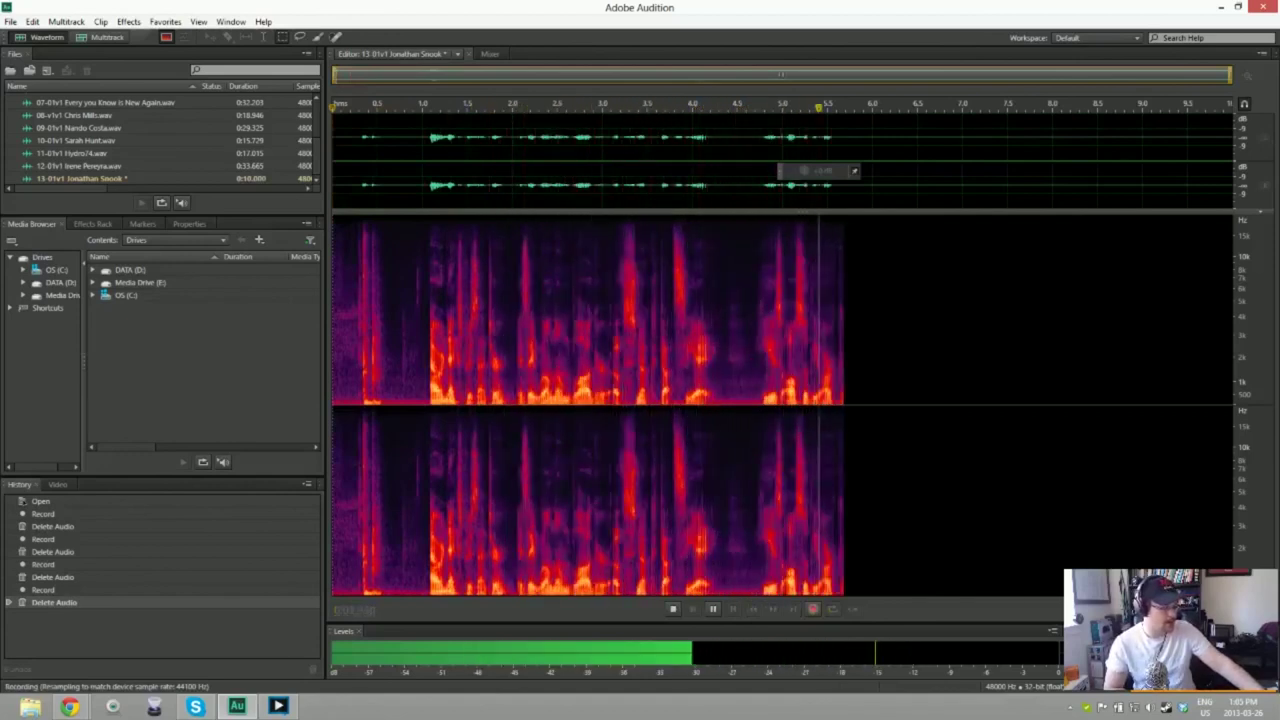
{"action": "key", "text": "space"}
{"action": "key", "text": "ctrl+a"}
{"action": "key", "text": "Delete"}
{"action": "key", "text": "shift+space"}
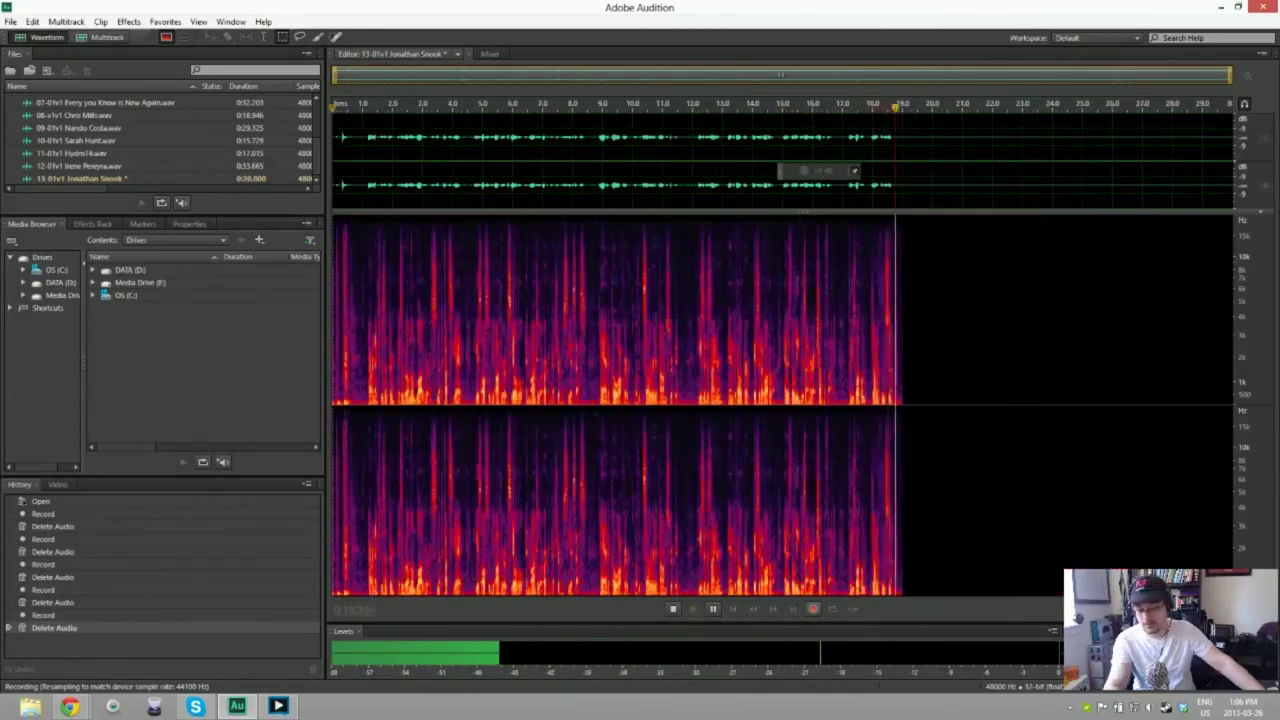
{"action": "key", "text": "space"}
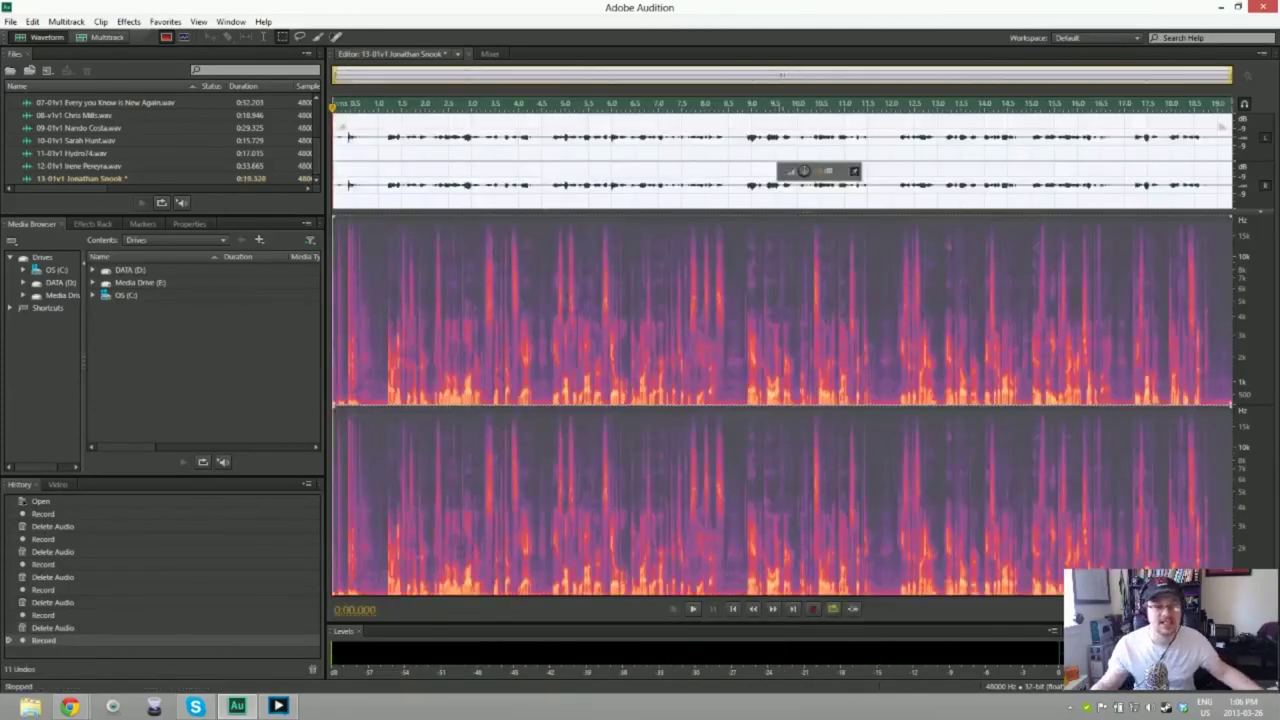
{"action": "key", "text": "Delete"}
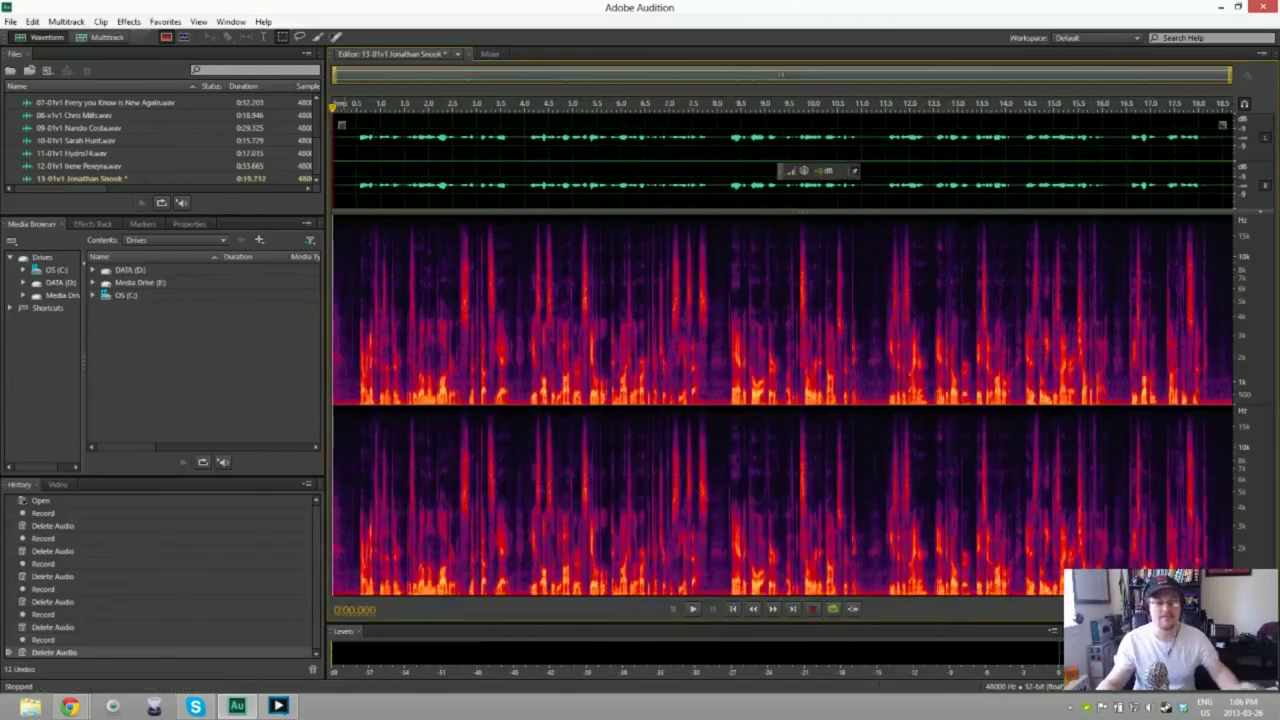
Step: Noise-reduce the whole 18.712-second take using a captured noise print, preview it, and save as WAV
{"action": "key", "text": "shift+p"}
{"action": "key", "text": "ctrl+a"}
{"action": "key", "text": "ctrl+shift+p"}
{"action": "key", "text": "Escape"}
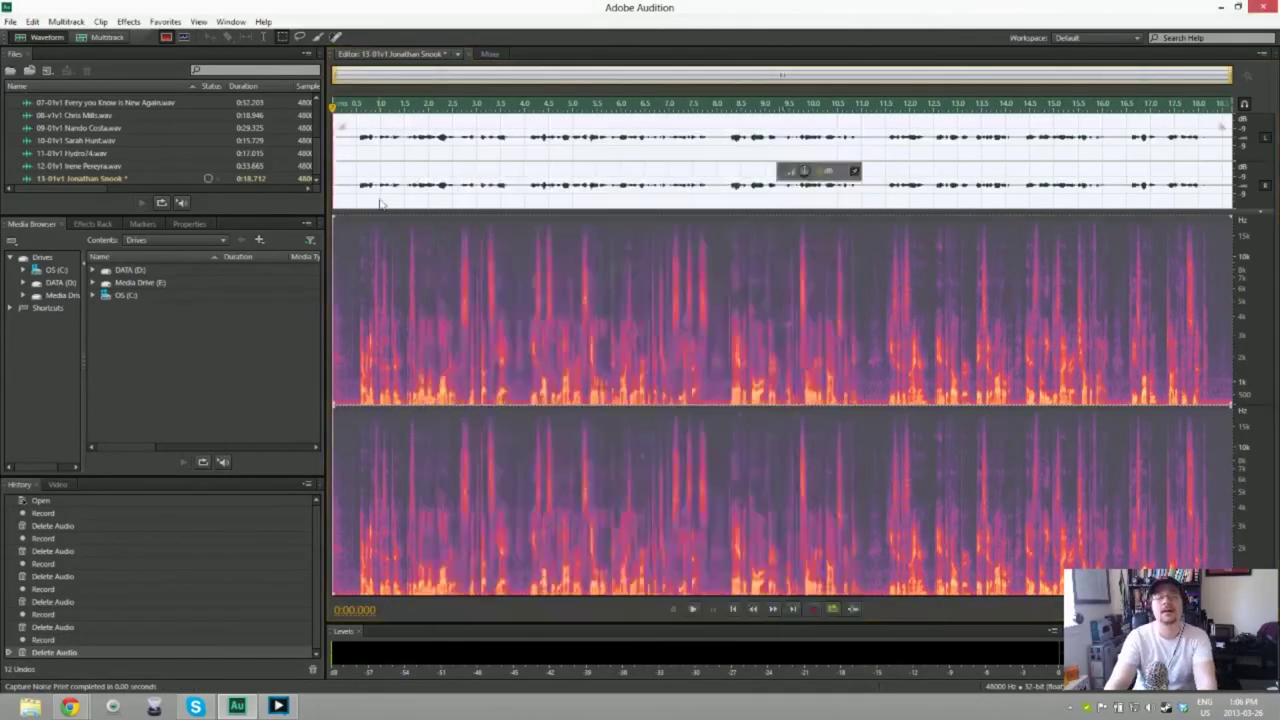
{"action": "key", "text": "space"}
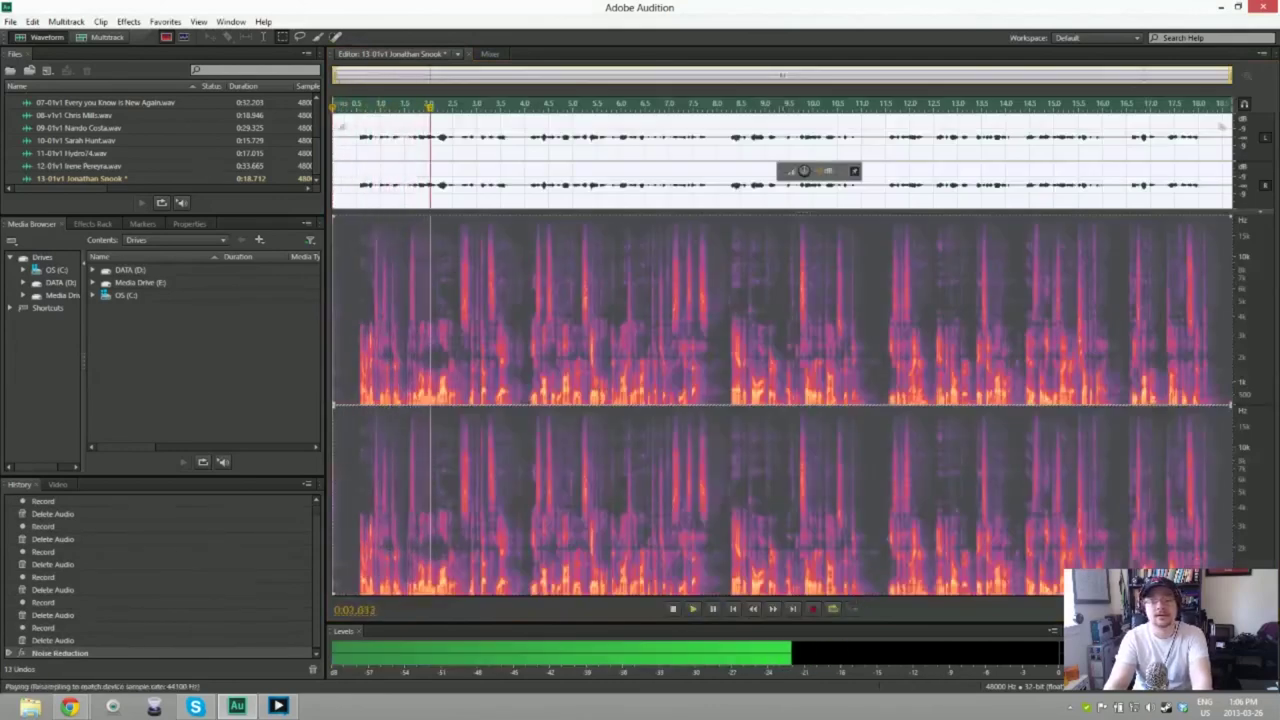
{"action": "key", "text": "space"}
{"action": "key", "text": "ctrl+shift+s"}
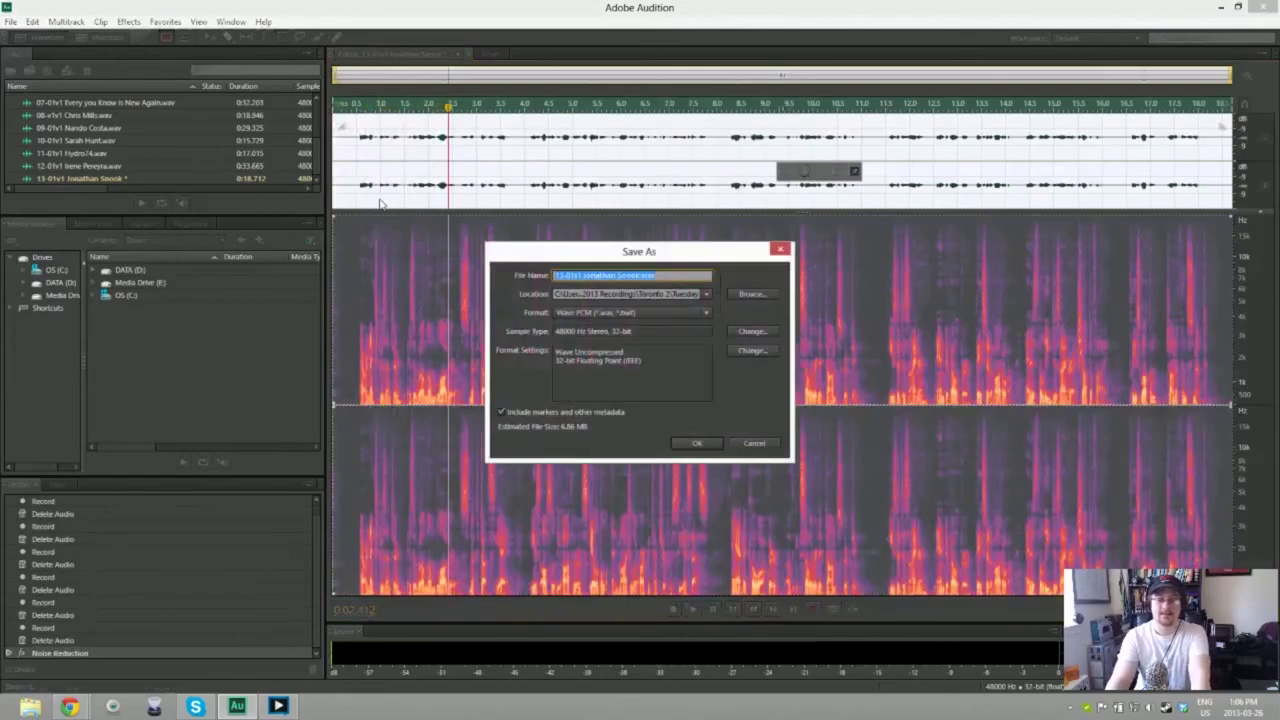
{"action": "key", "text": "Return"}
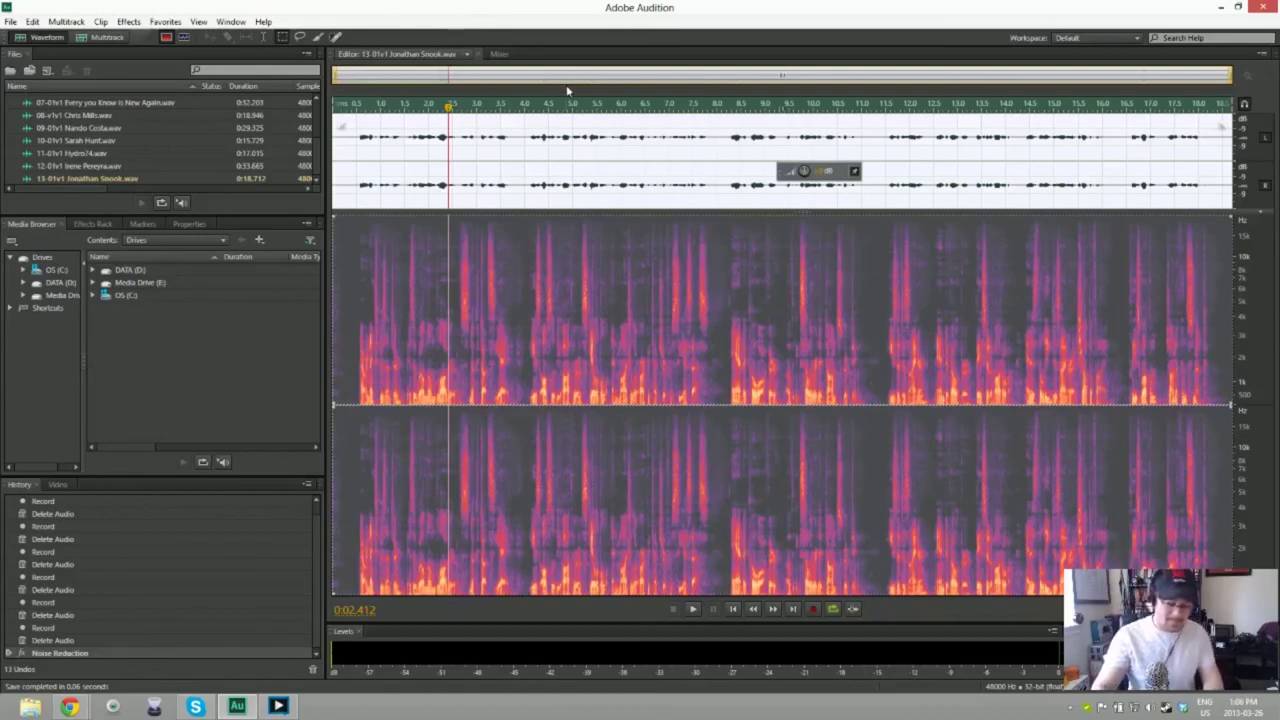
Step: Create a new 48000 Hz stereo file named '14-00 v1 Thank you fun'
{"action": "key", "text": "ctrl+shift+n"}
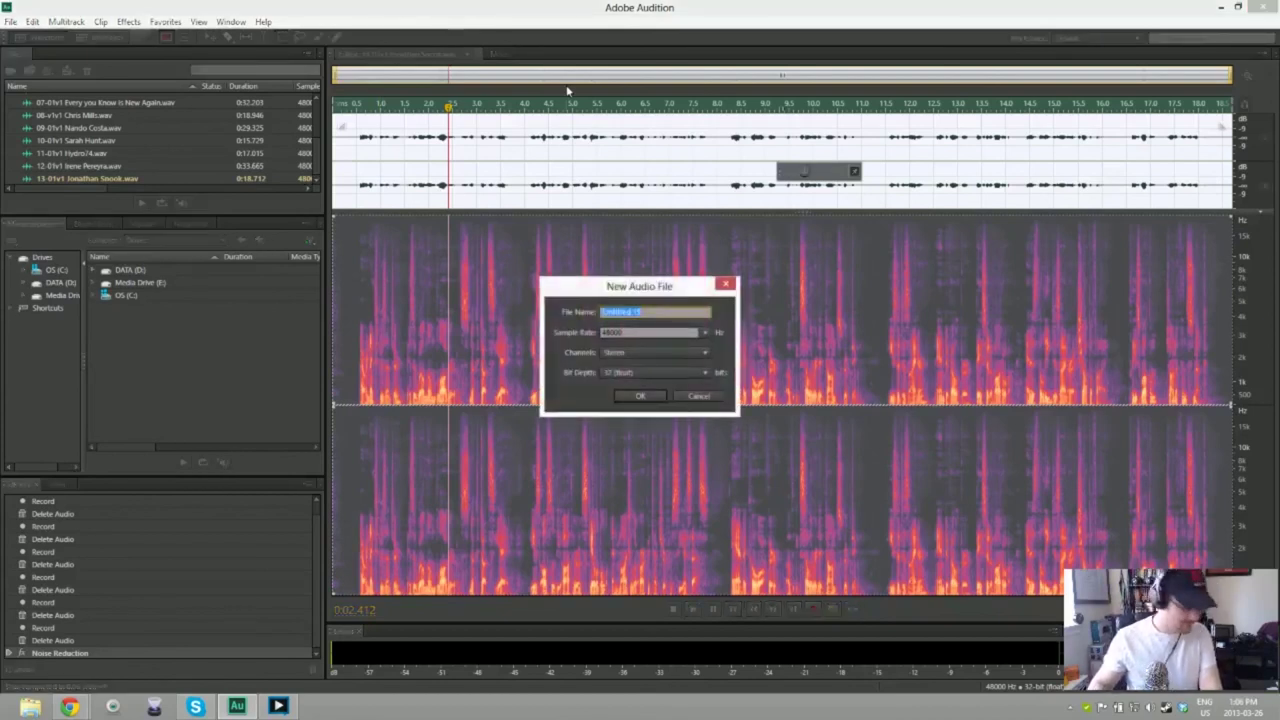
{"action": "type", "text": "14-00v1 Thank you fun"}
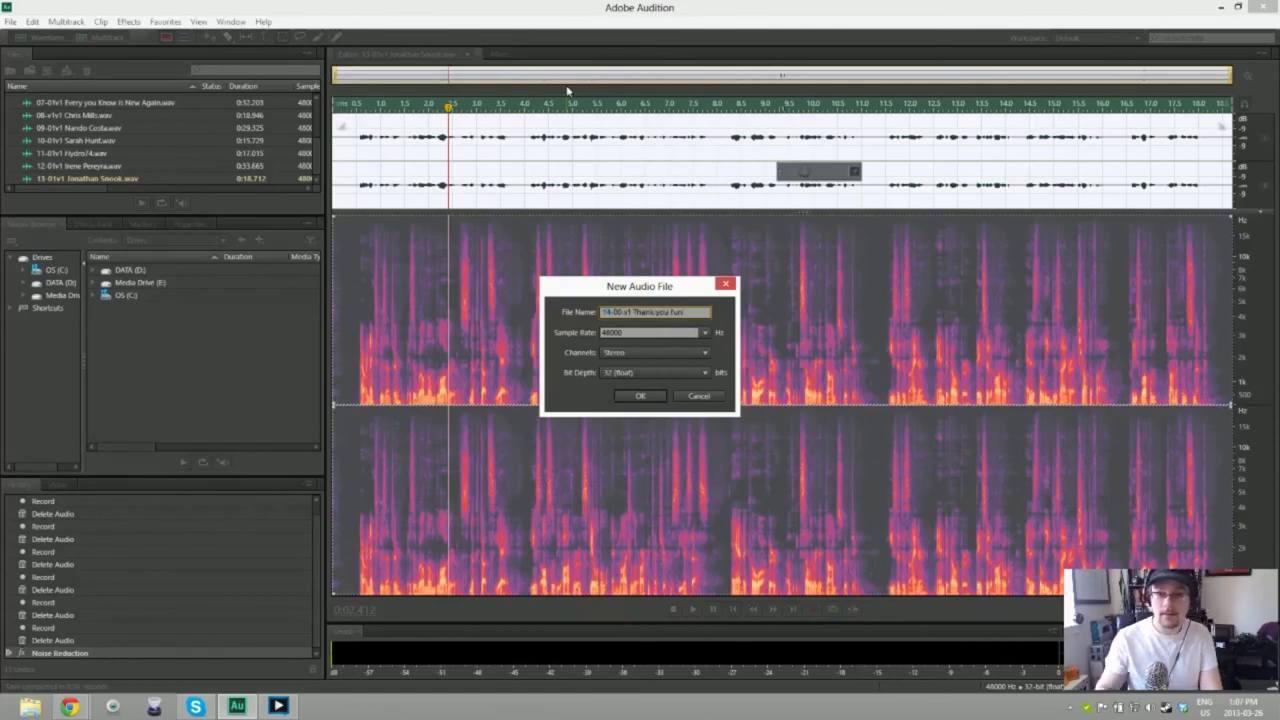
{"action": "key", "text": "Return"}
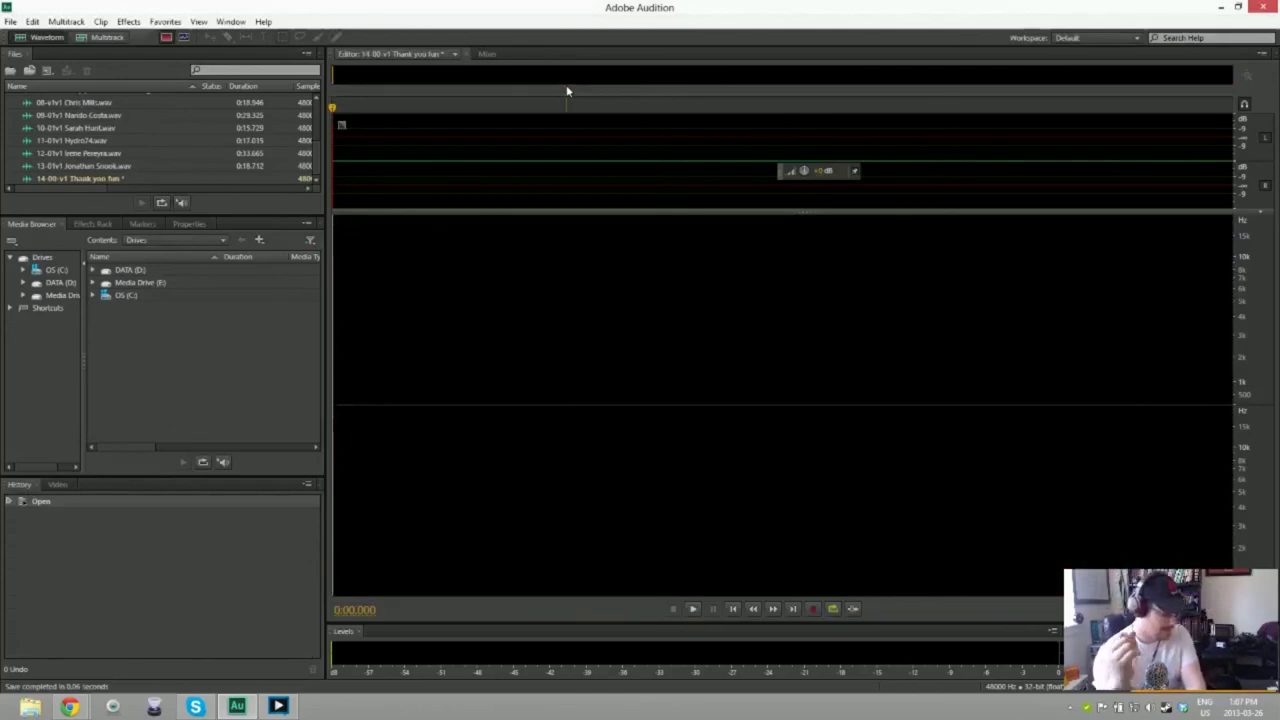
Step: Record a complete take of about 19 seconds, discarding two false starts
{"action": "key", "text": "shift+space"}
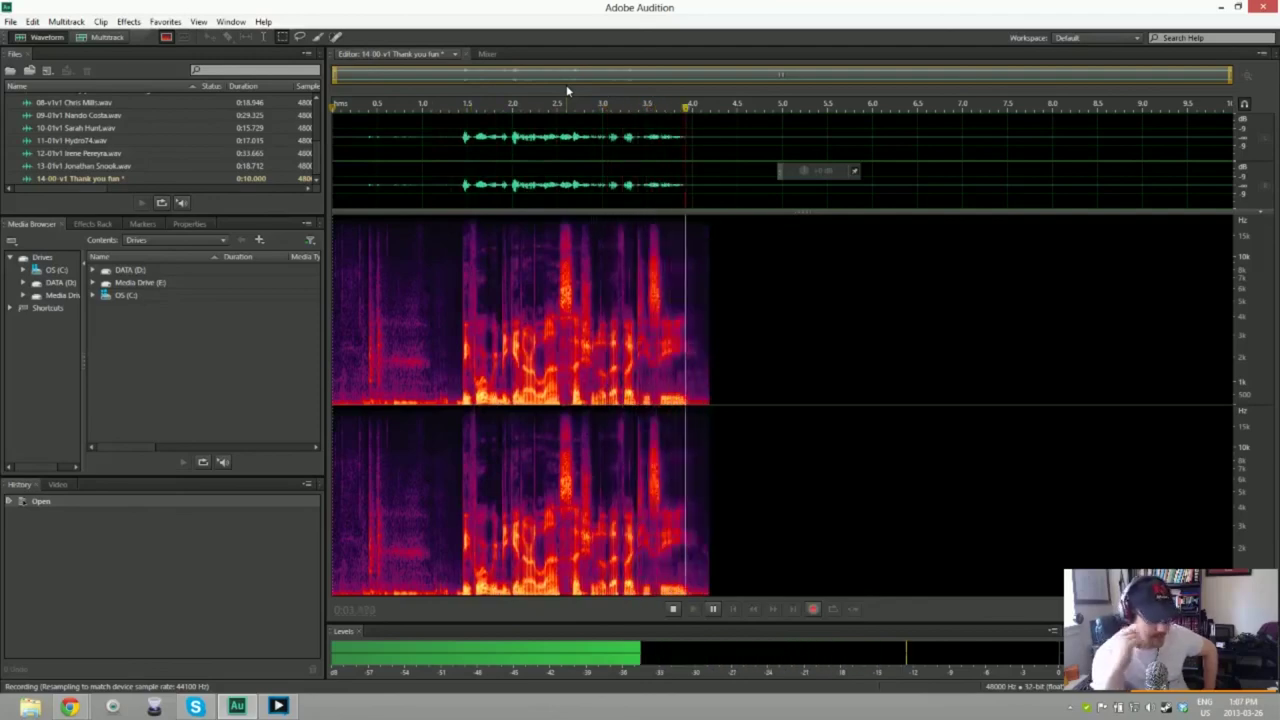
{"action": "key", "text": "space"}
{"action": "key", "text": "ctrl+a"}
{"action": "key", "text": "Delete"}
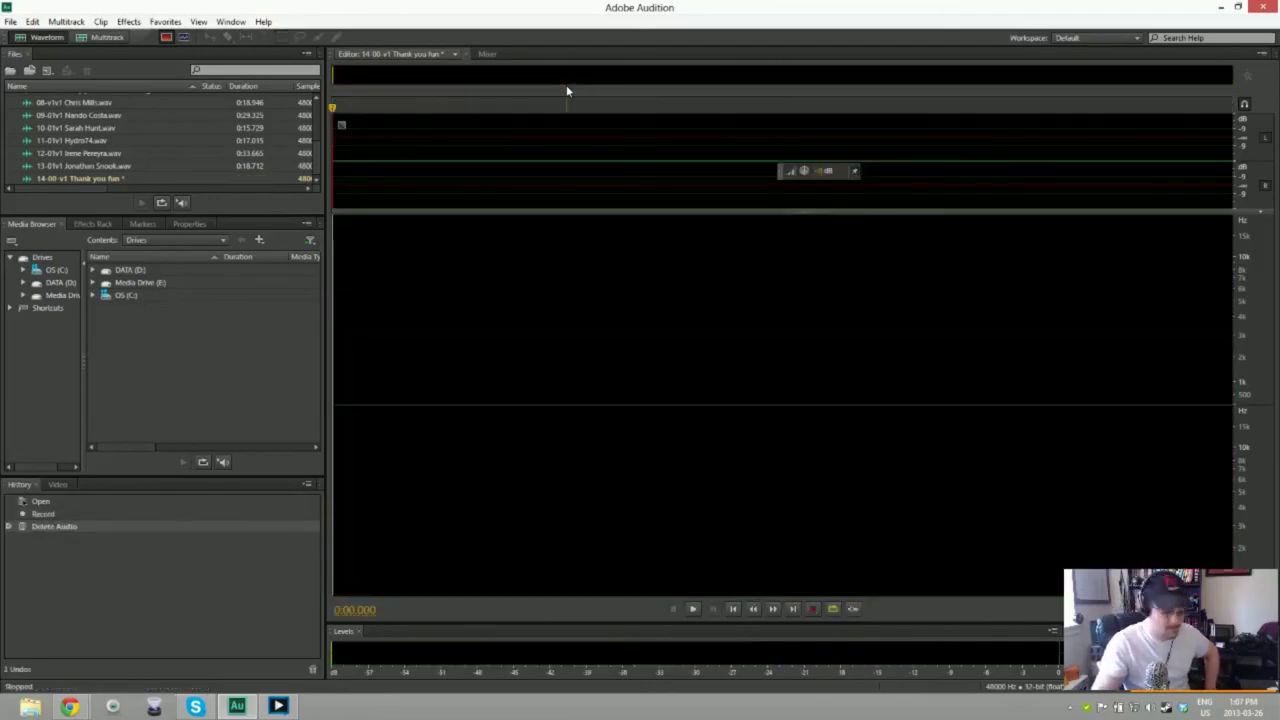
{"action": "key", "text": "shift+space"}
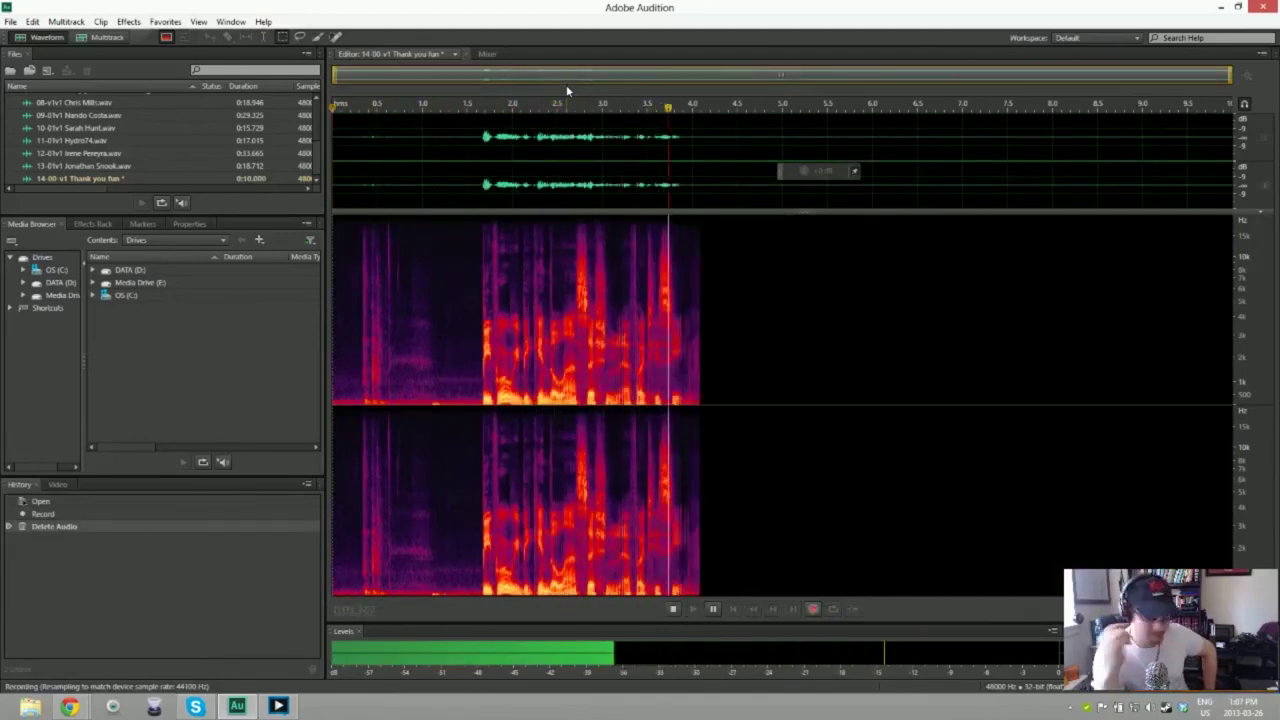
{"action": "key", "text": "space"}
{"action": "key", "text": "ctrl+a"}
{"action": "key", "text": "Delete"}
{"action": "key", "text": "shift+space"}
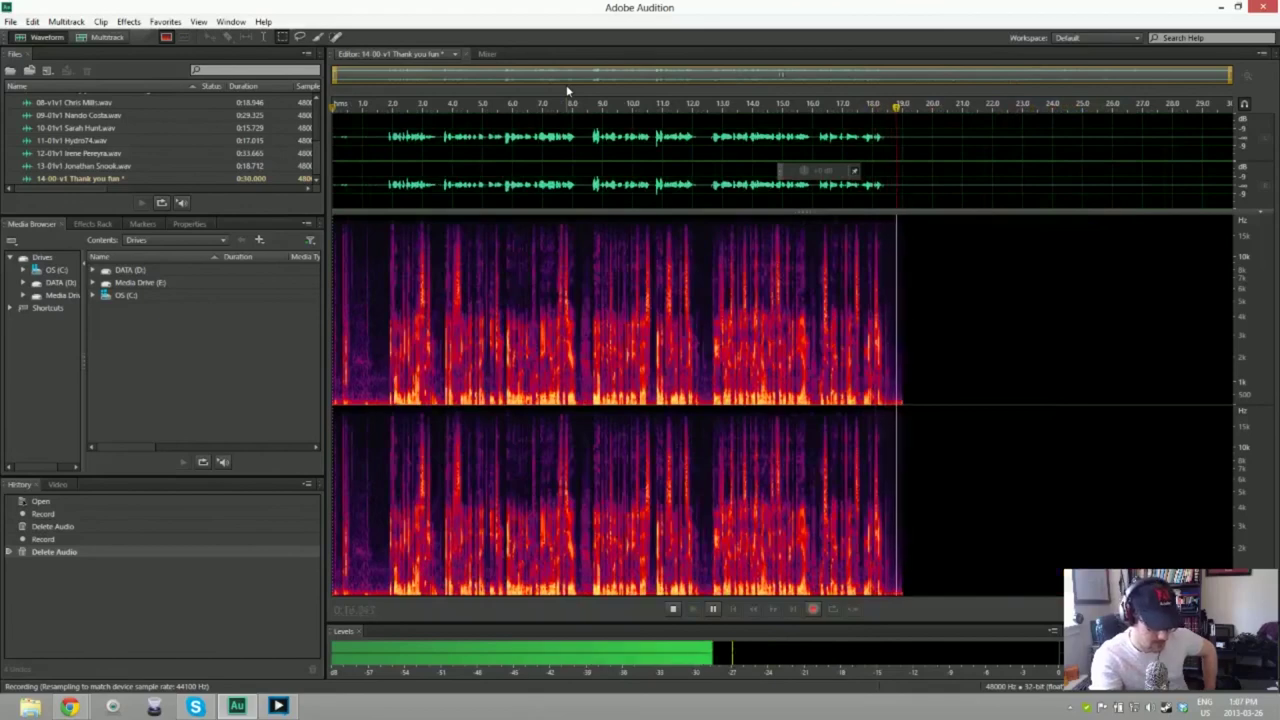
{"action": "key", "text": "space"}
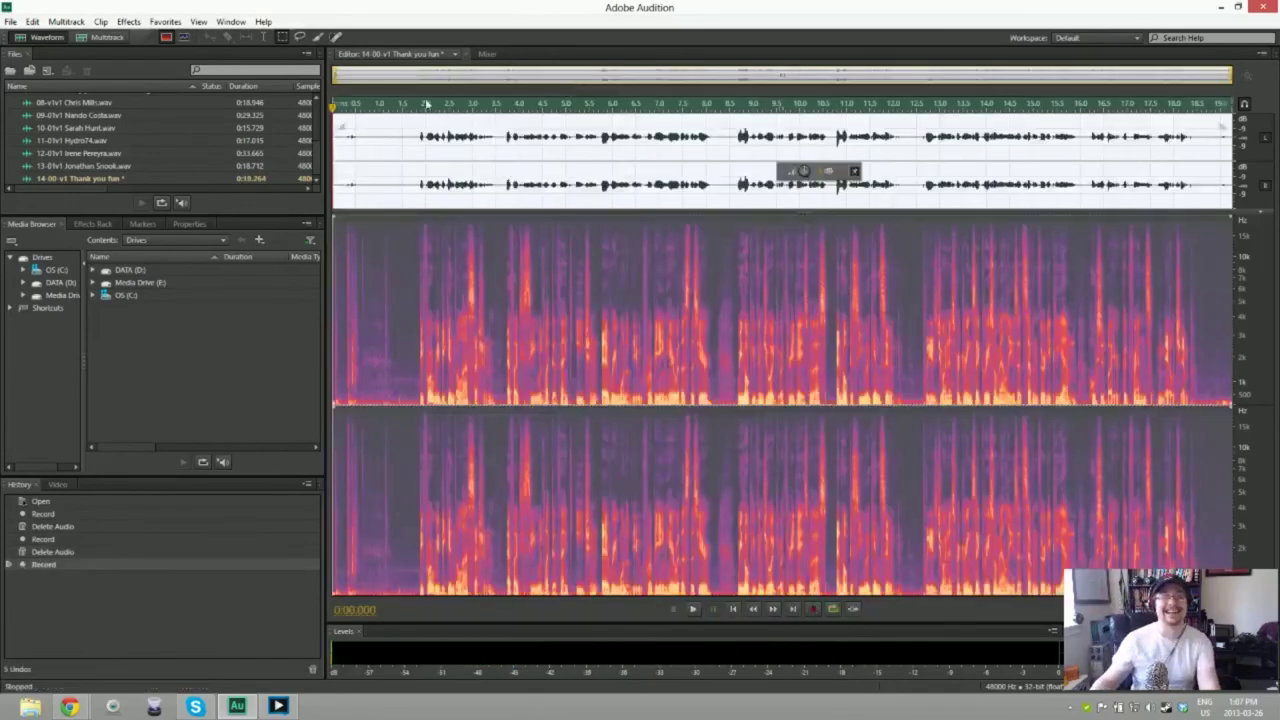
Step: Delete the lead-in and capture a noise print from the quiet first 1.2 seconds
{"action": "key", "text": "Delete"}
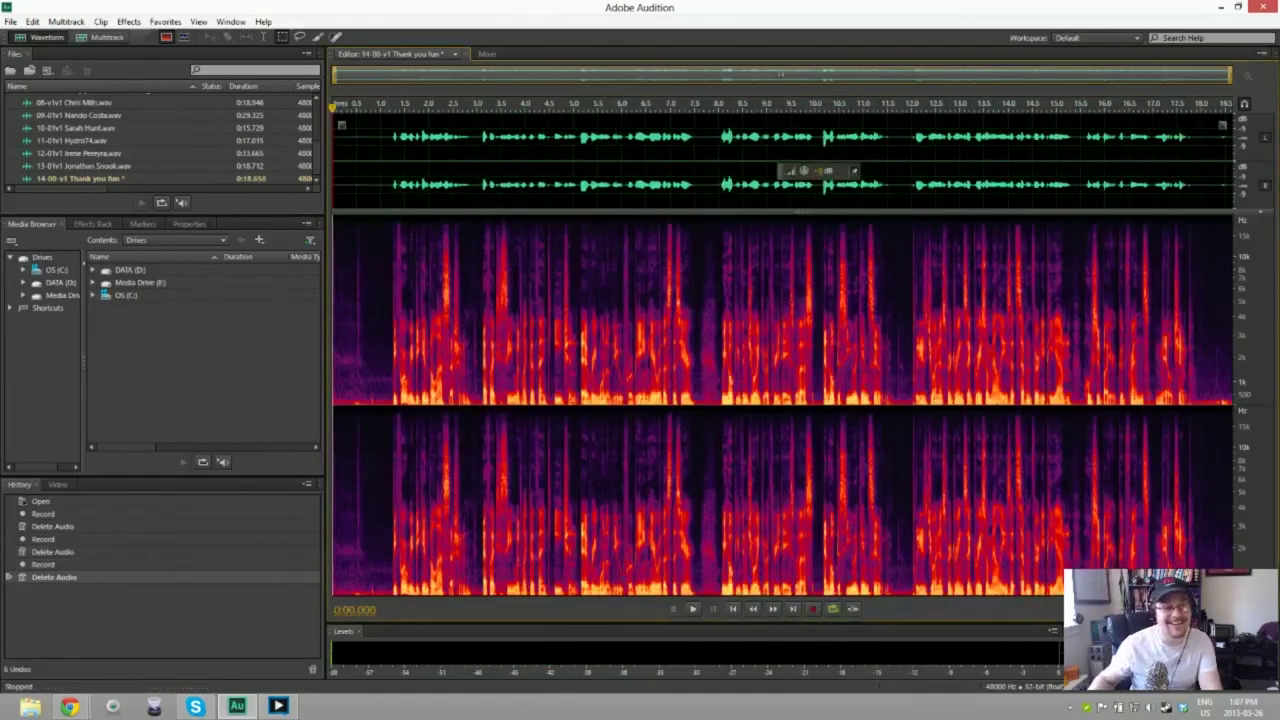
{"action": "left_click_drag", "start_coordinate": [334, 178], "coordinate": [389, 177]}
{"action": "key", "text": "shift+p"}
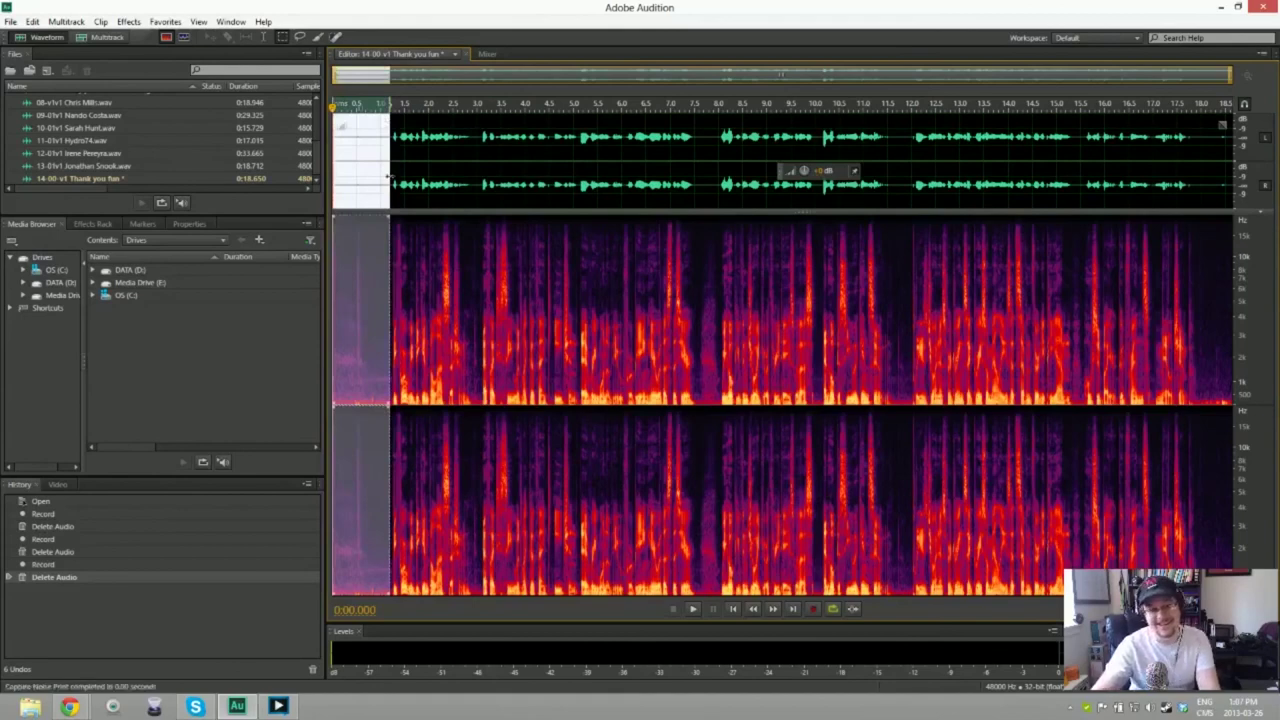
{"action": "key", "text": "ctrl+shift+a"}
Step: Apply Noise Reduction to the whole clip, preview it, and trim the tail to 18.291 seconds
{"action": "key", "text": "ctrl+a"}
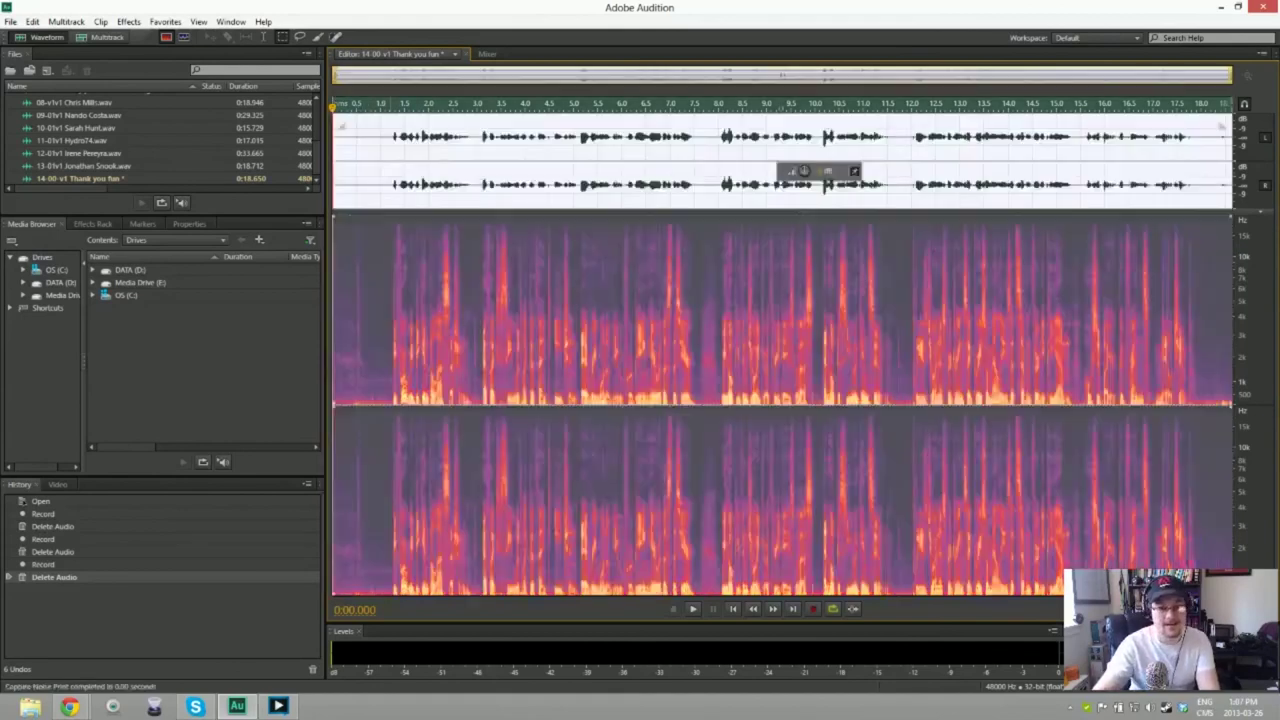
{"action": "key", "text": "ctrl+shift+p"}
{"action": "key", "text": "Return"}
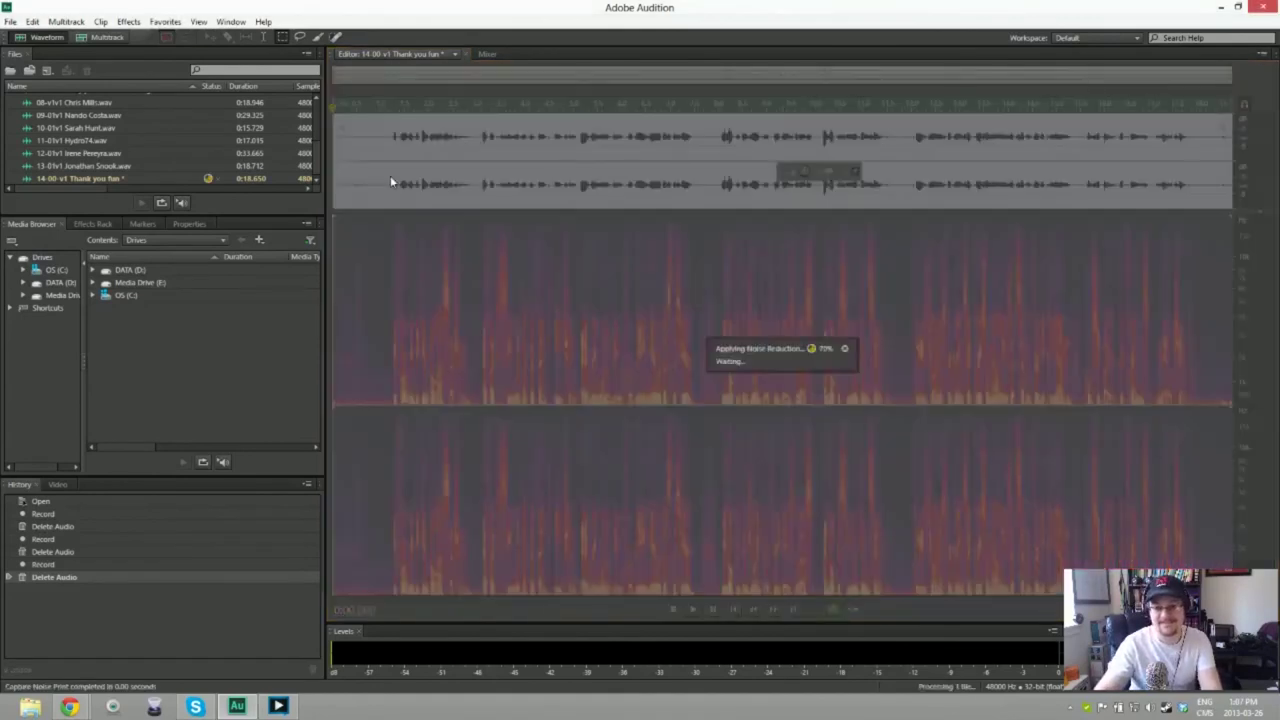
{"action": "key", "text": "space"}
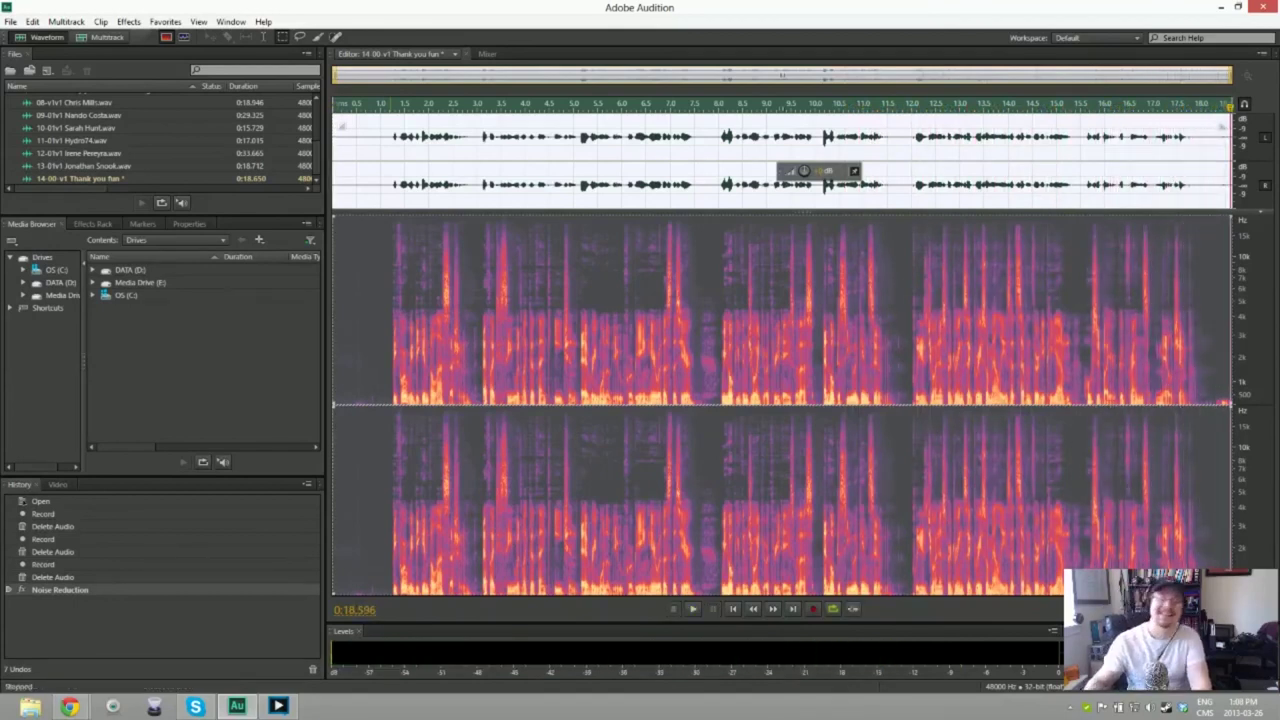
{"action": "key", "text": "Delete"}
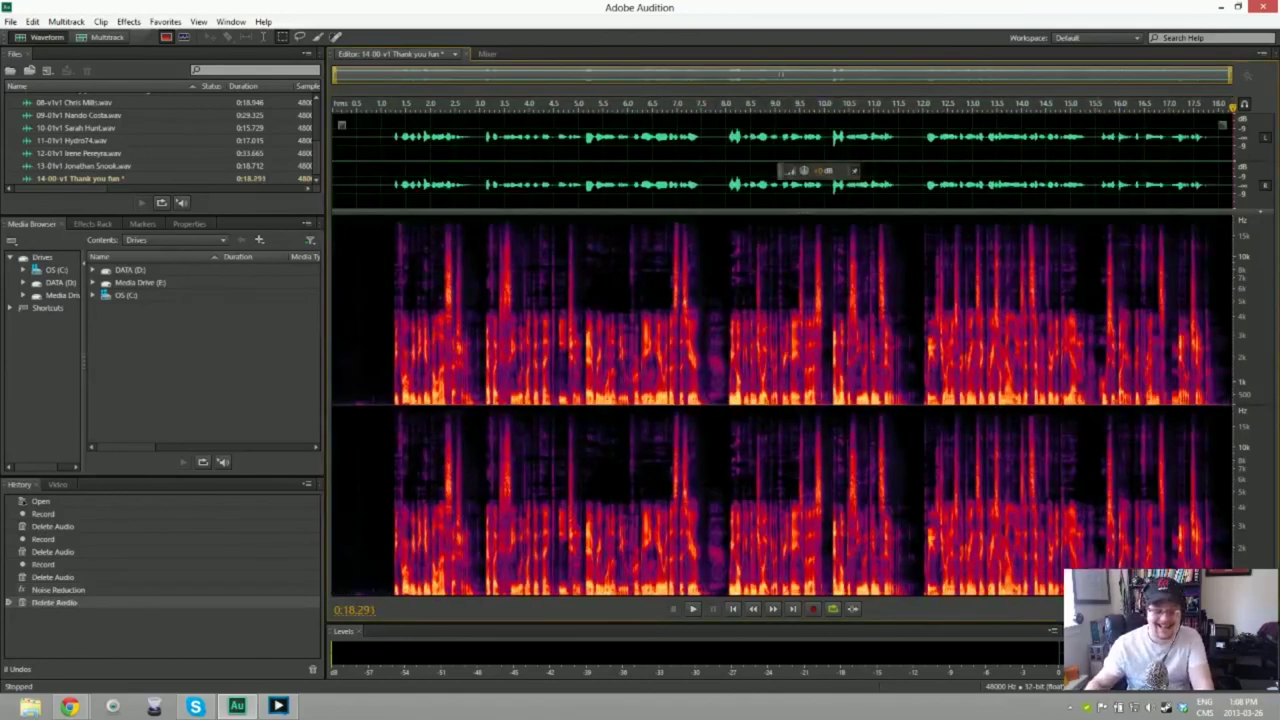
Step: Save the take as '14-00-v1 Thank you (fun).wav' and start a new file named '14-0…'
{"action": "key", "text": "ctrl+shift+s"}
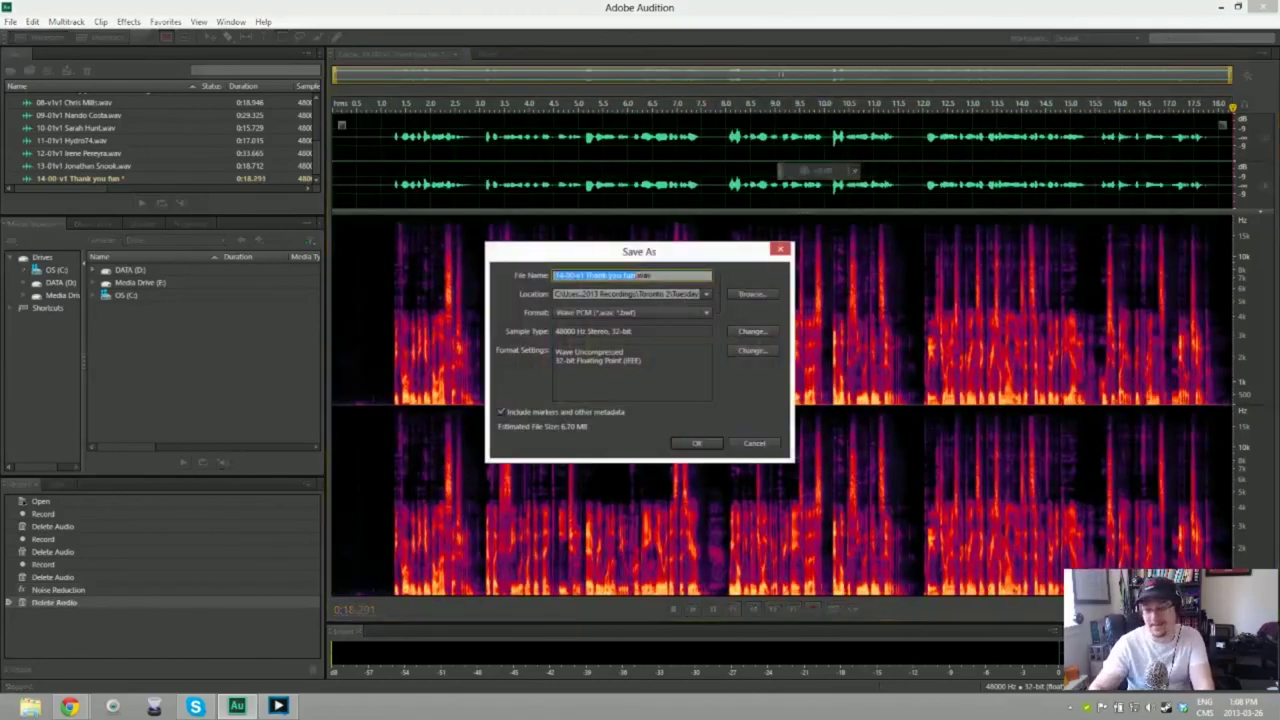
{"action": "key", "text": "End"}
{"action": "key", "text": "Left"}
{"action": "key", "text": "Left"}
{"action": "key", "text": "Left"}
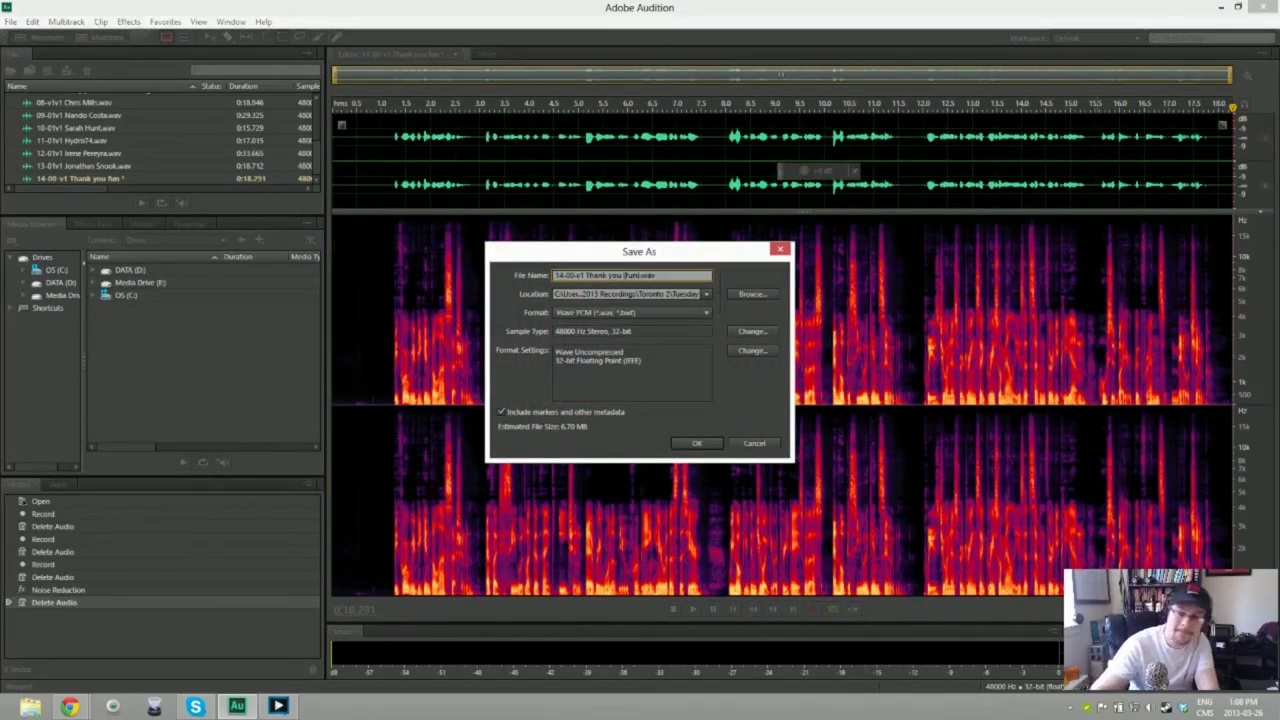
{"action": "key", "text": "Return"}
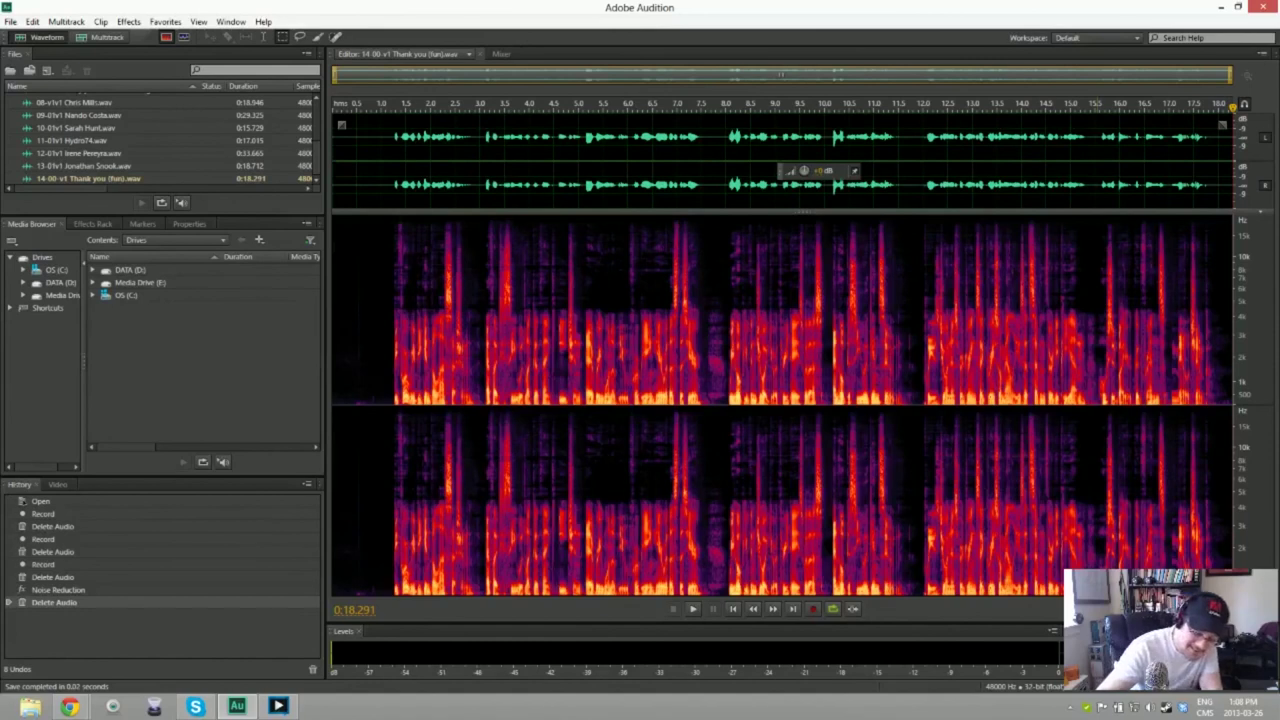
{"action": "key", "text": "ctrl+shift+n"}
{"action": "type", "text": "15-00"}
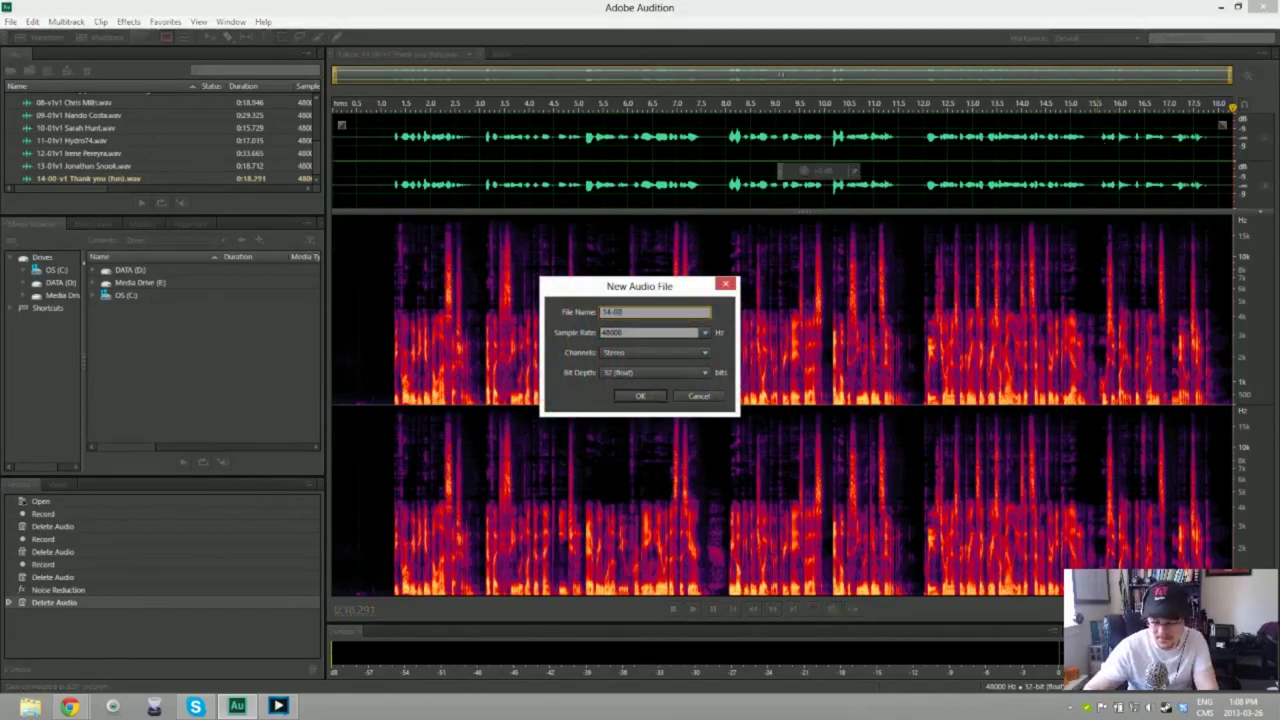
Step: Finish the file name as '14-00v1 Thank you' and create the file
{"action": "type", "text": "Thank you("}
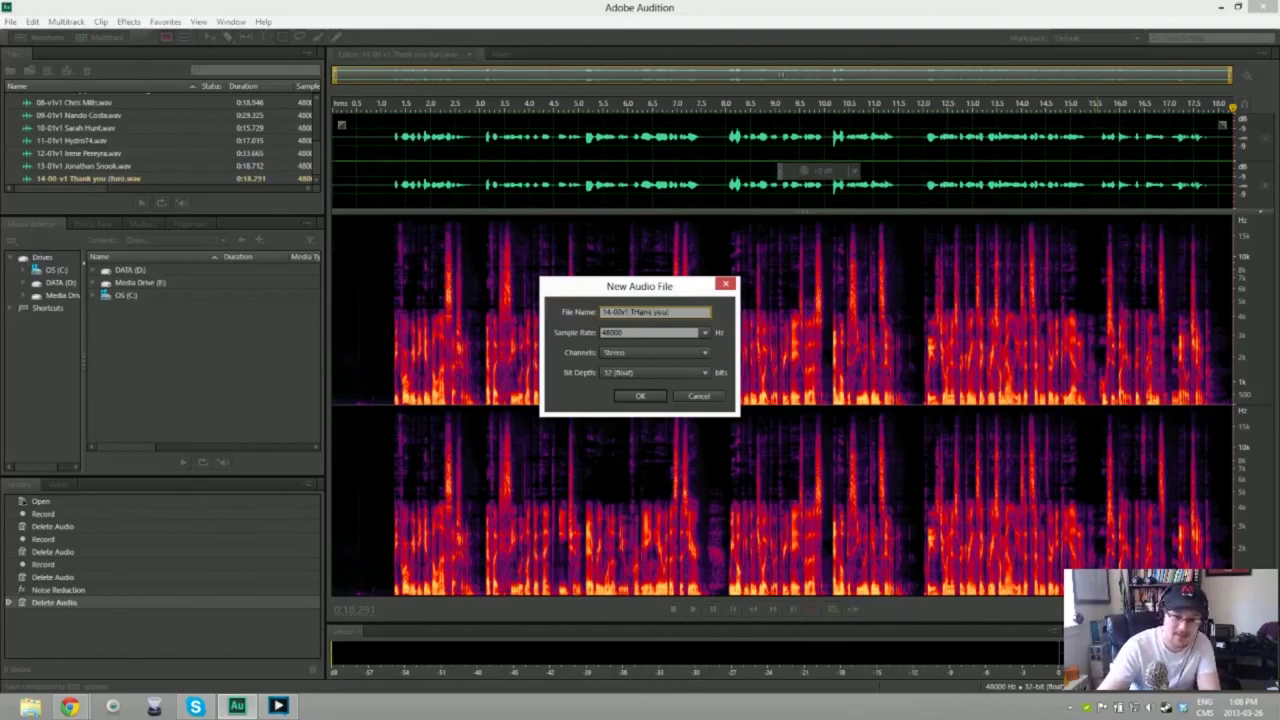
{"action": "key", "text": "BackSpace"}
{"action": "key", "text": "BackSpace"}
{"action": "key", "text": "BackSpace"}
{"action": "key", "text": "BackSpace"}
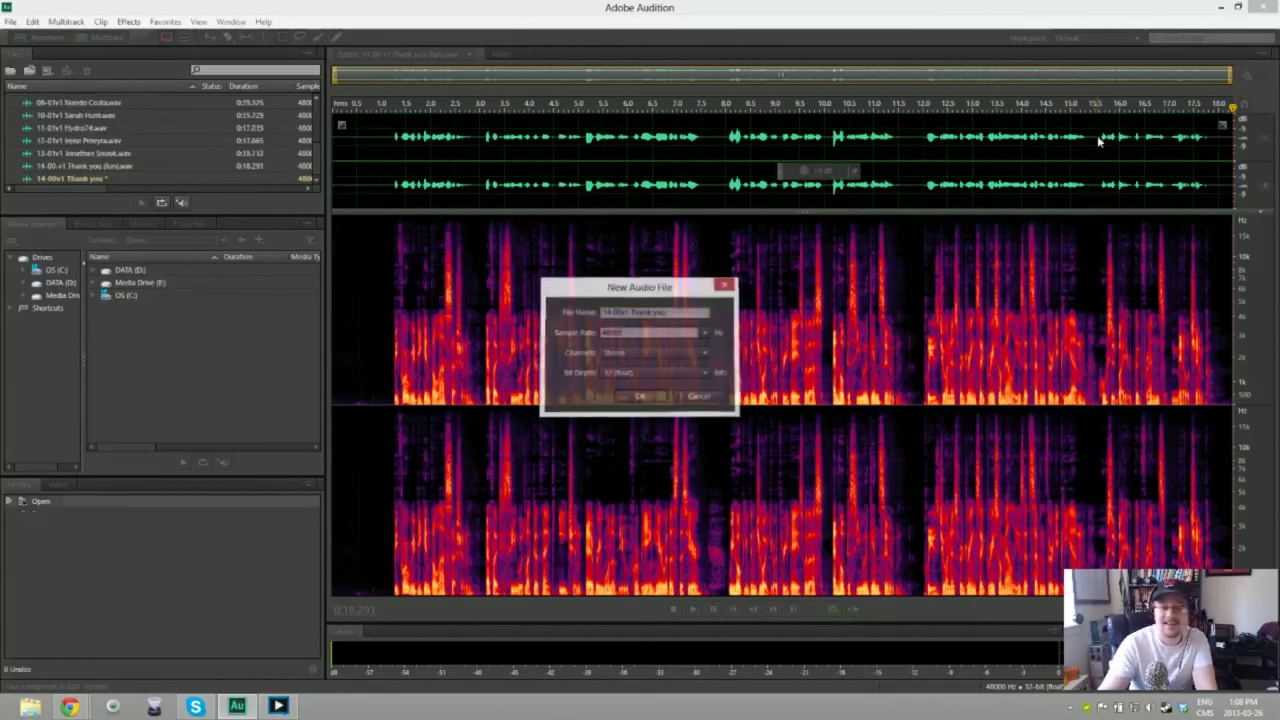
{"action": "key", "text": "Return"}
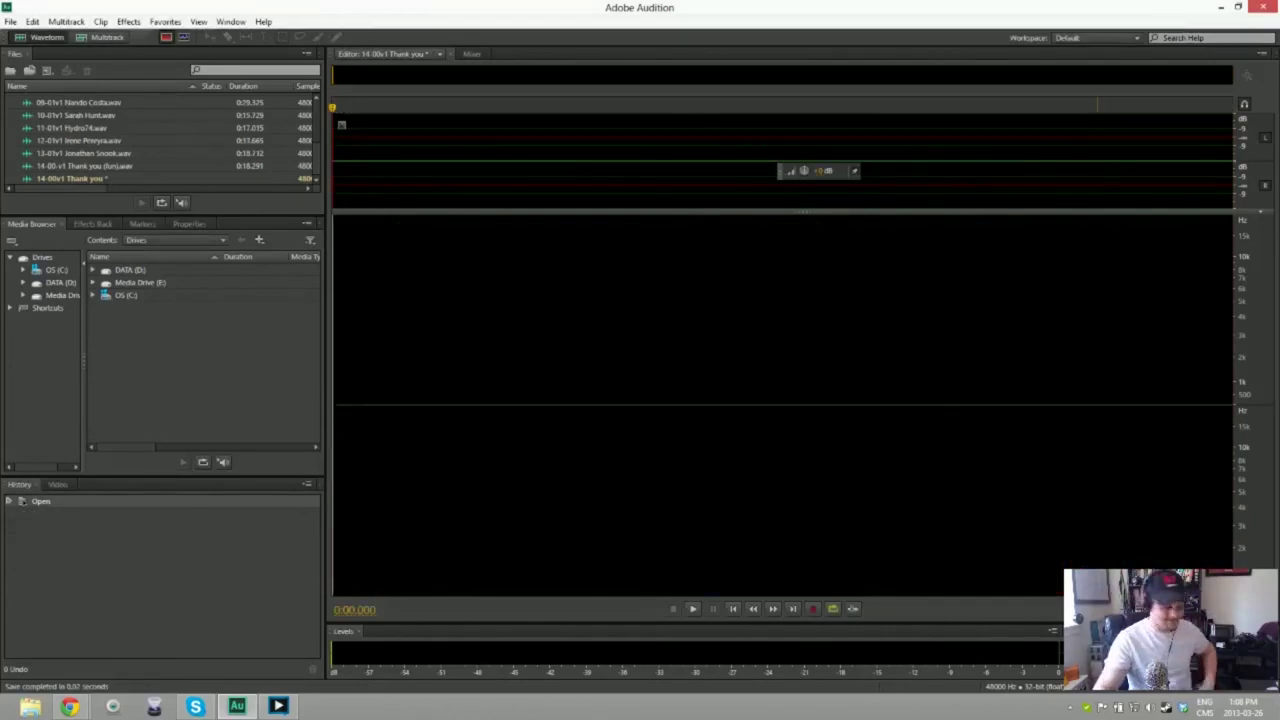
Step: Record a clean 17.237-second voice take, discarding two botched attempts
{"action": "key", "text": "shift+space"}
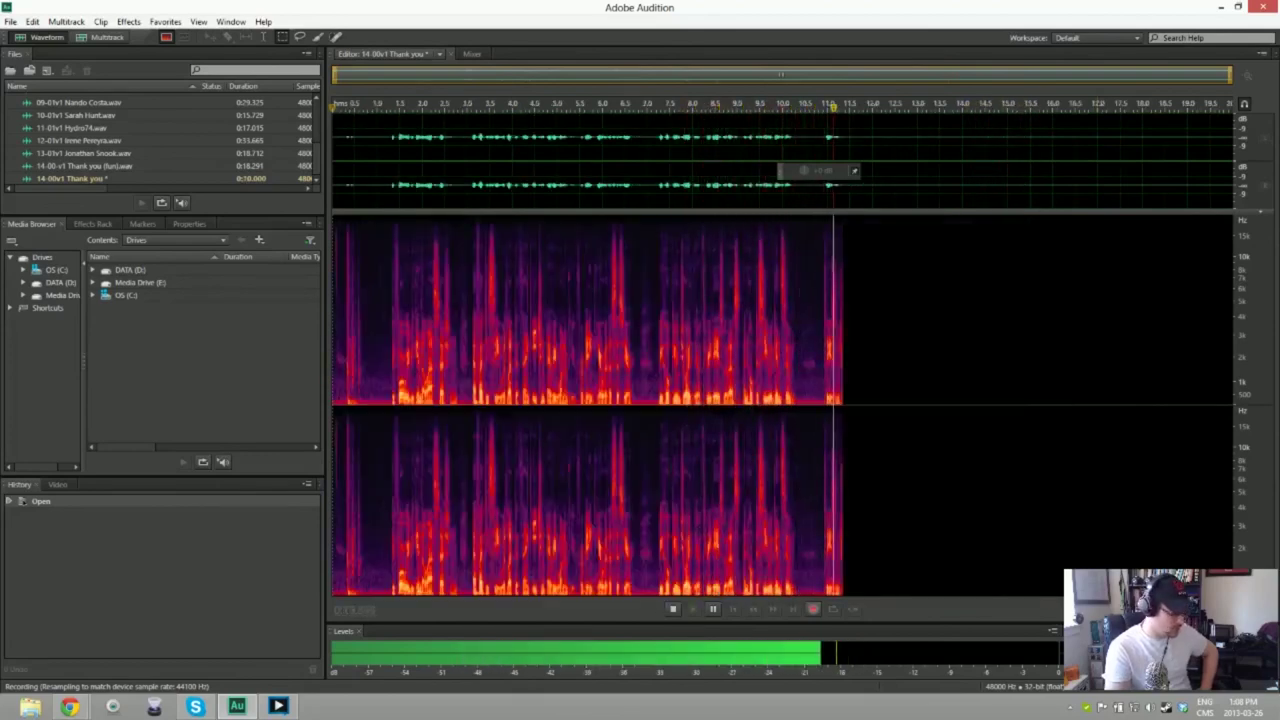
{"action": "key", "text": "space"}
{"action": "key", "text": "ctrl+a"}
{"action": "key", "text": "Delete"}
{"action": "key", "text": "shift+space"}
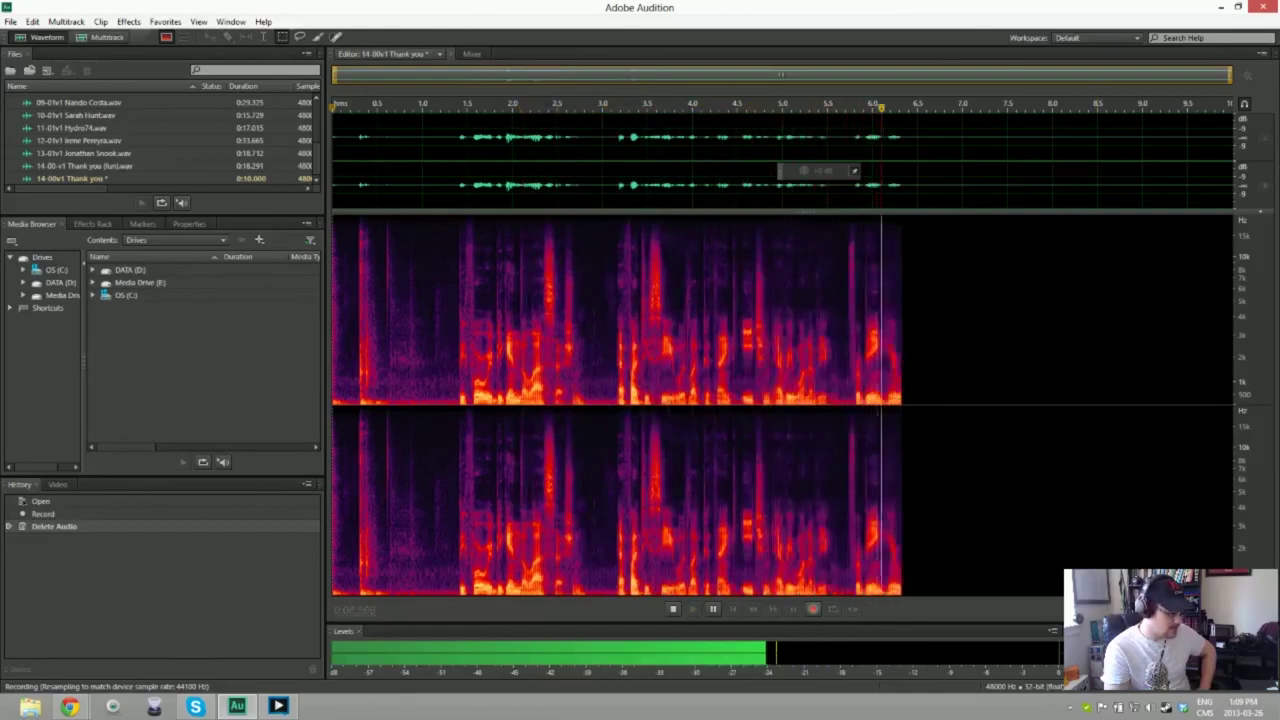
{"action": "key", "text": "space"}
{"action": "key", "text": "ctrl+a"}
{"action": "key", "text": "Delete"}
{"action": "key", "text": "shift+space"}
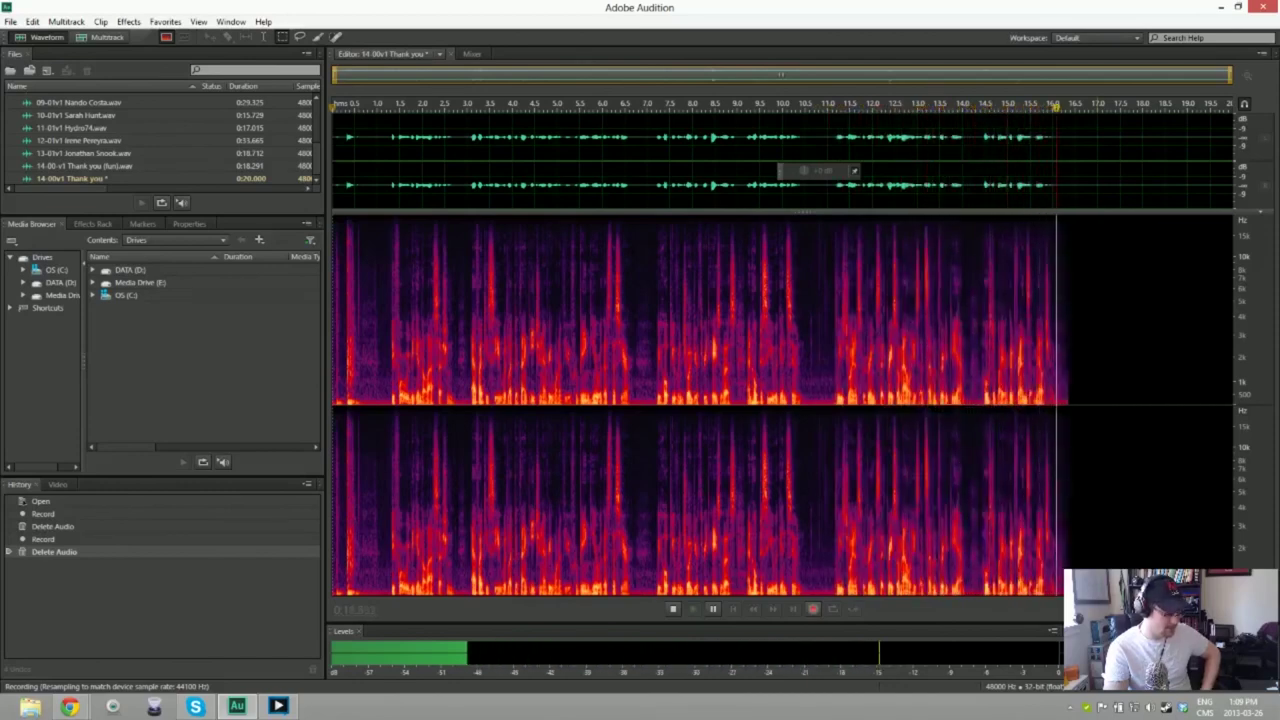
{"action": "key", "text": "space"}
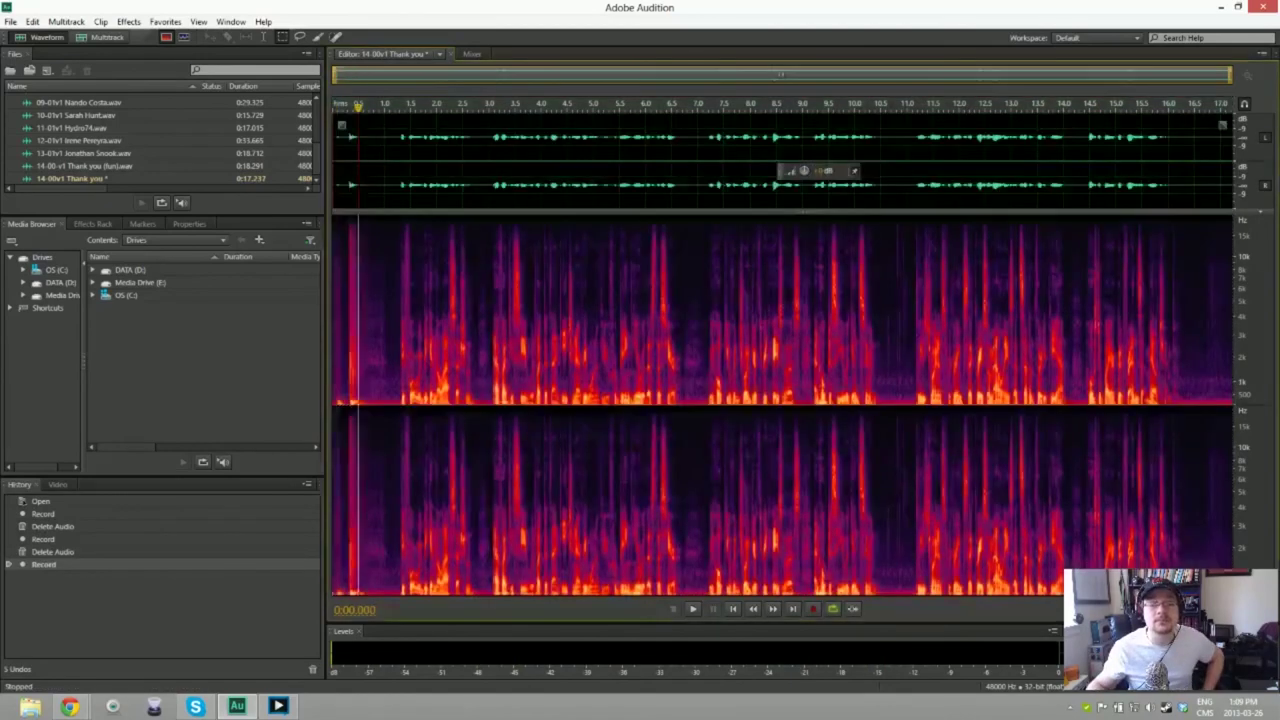
Step: Trim the leading silence and noise-reduce the whole take using the lead-in as noise print
{"action": "key", "text": "Delete"}
{"action": "key", "text": "space"}
{"action": "key", "text": "space"}
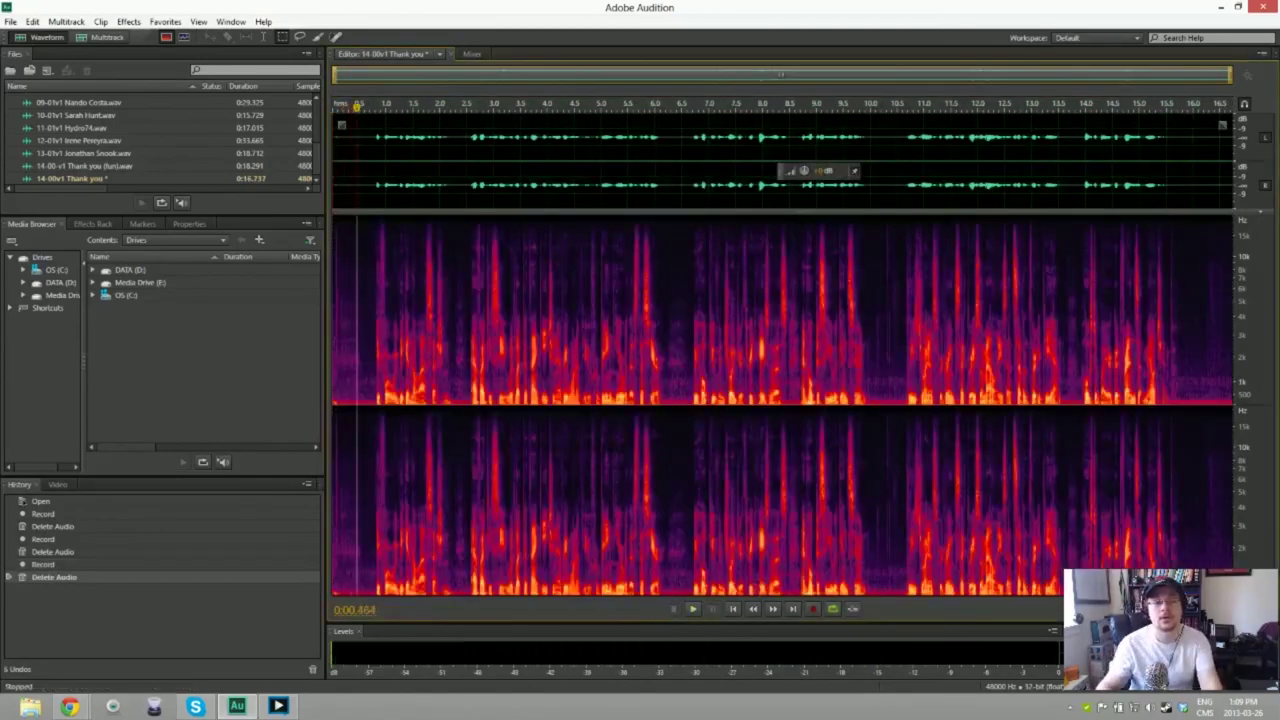
{"action": "key", "text": "shift+Home"}
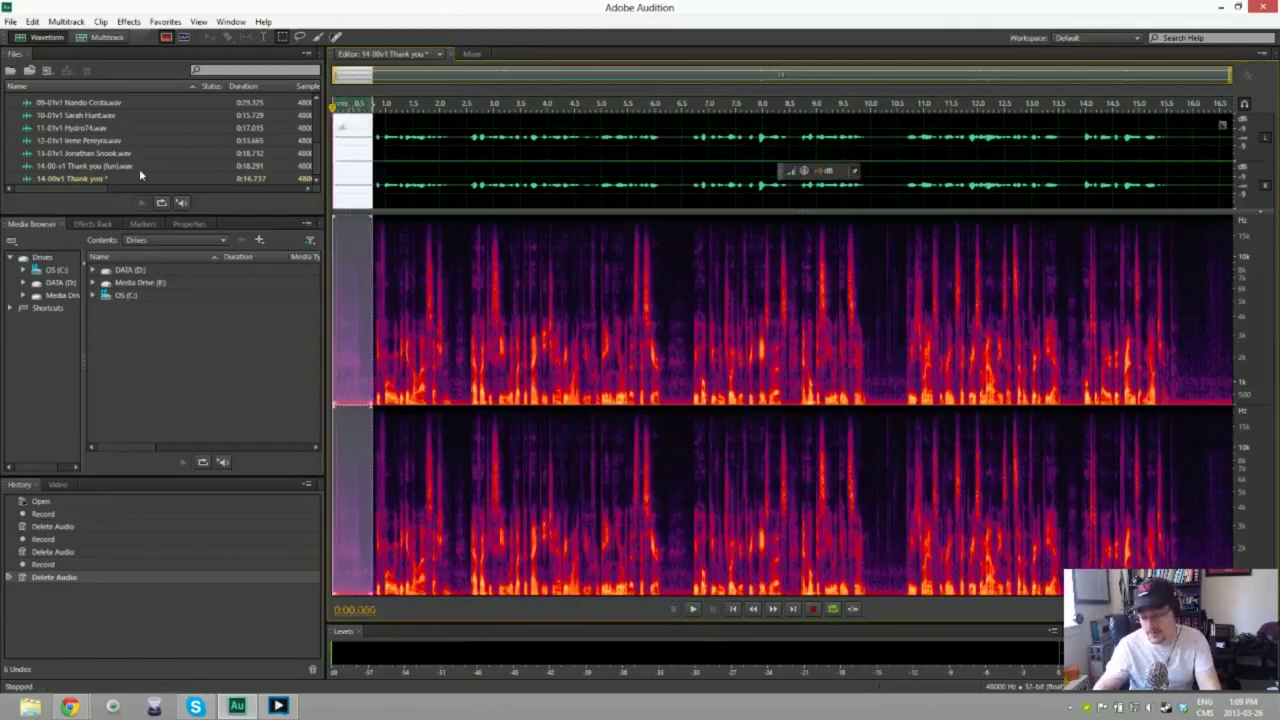
{"action": "key", "text": "ctrl+a"}
{"action": "key", "text": "ctrl+shift+p"}
{"action": "key", "text": "Return"}
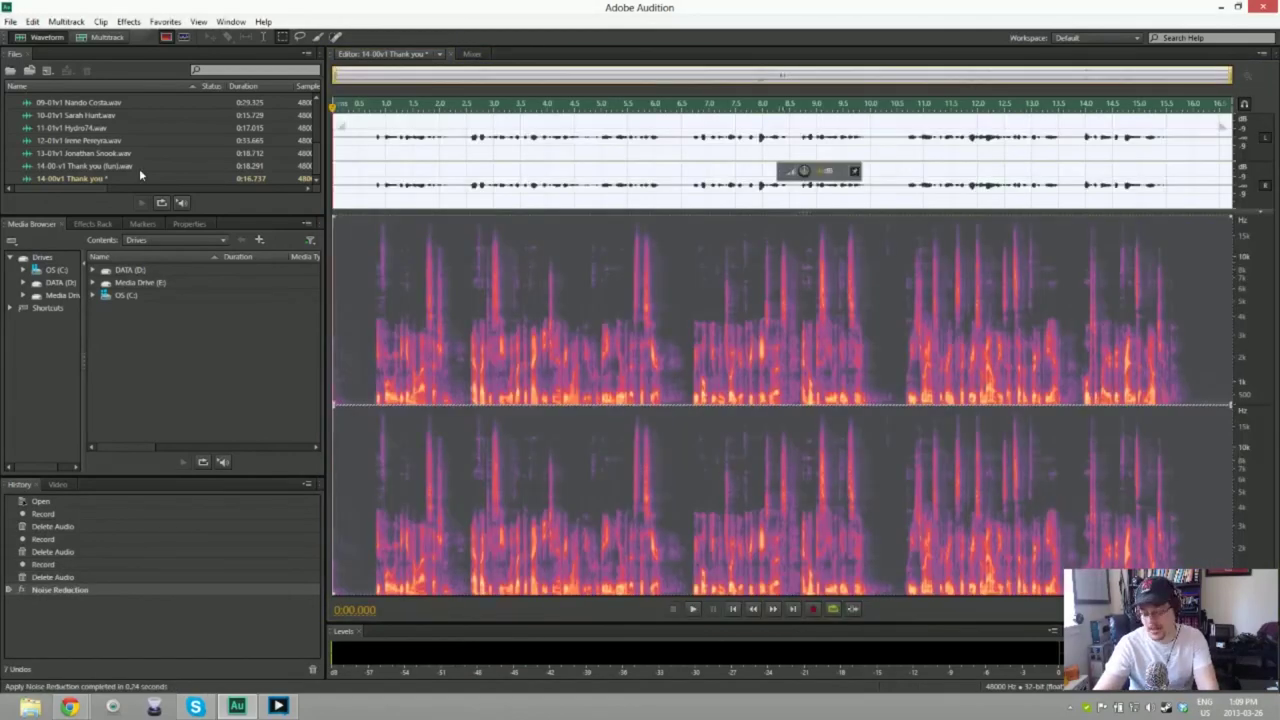
Step: Preview the 16.737-second cleaned take, undo an accidental deletion, and bring up Save As
{"action": "key", "text": "space"}
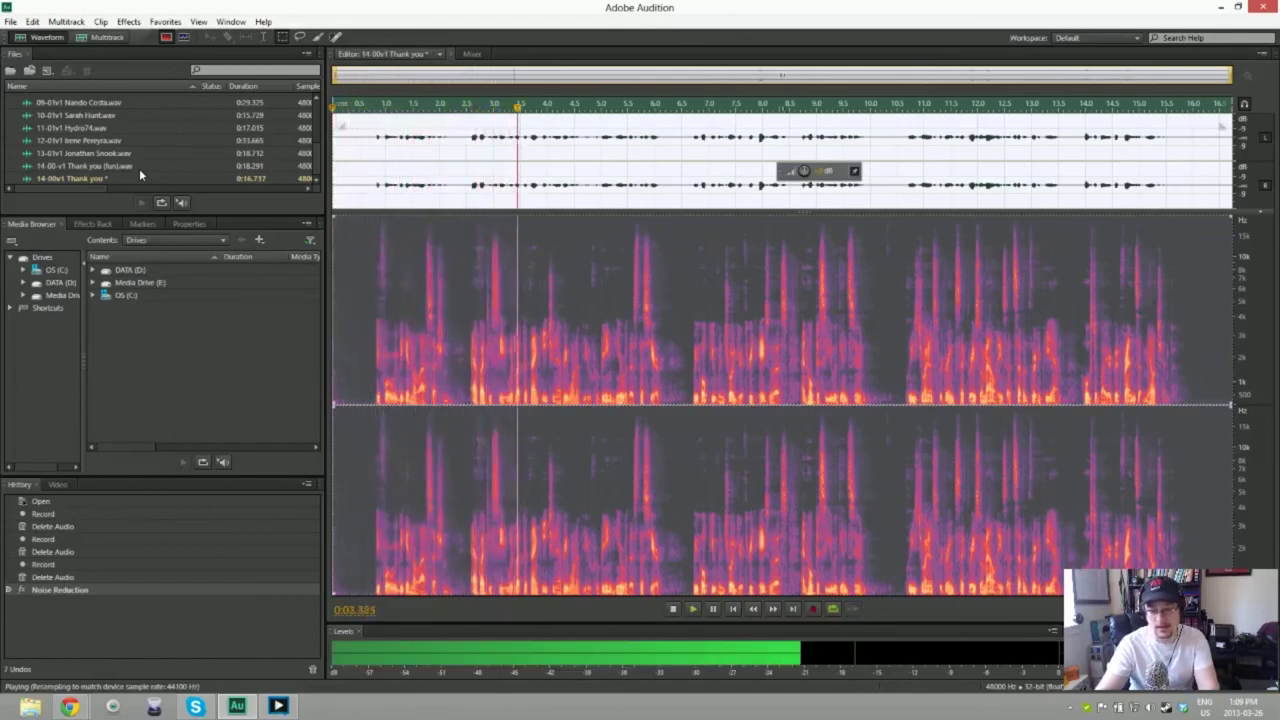
{"action": "key", "text": "space"}
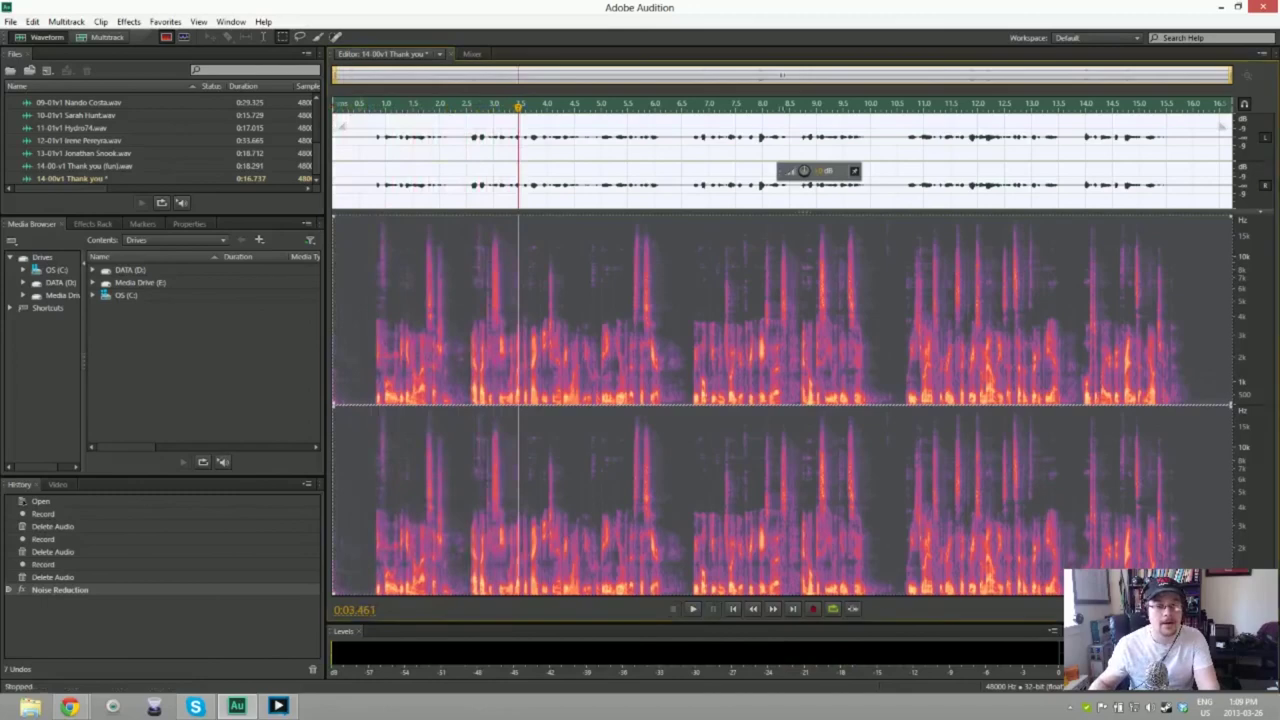
{"action": "key", "text": "Delete"}
{"action": "key", "text": "ctrl+z"}
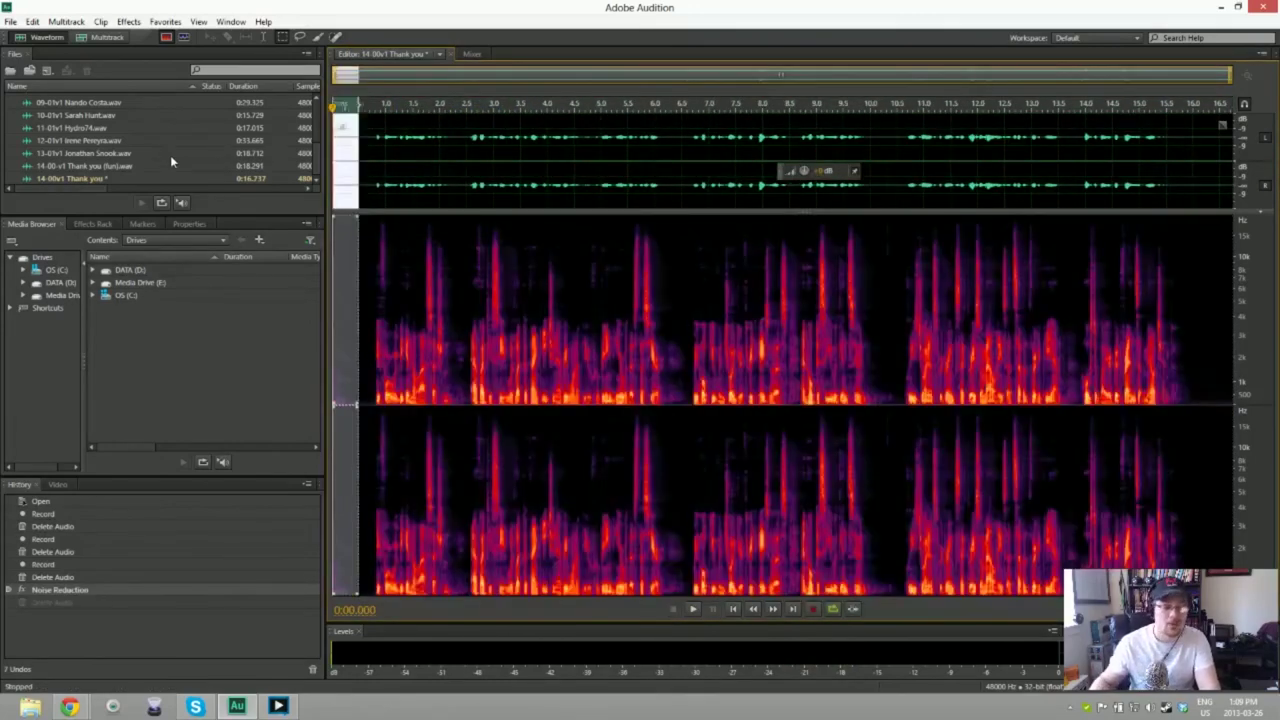
{"action": "key", "text": "ctrl+shift+s"}
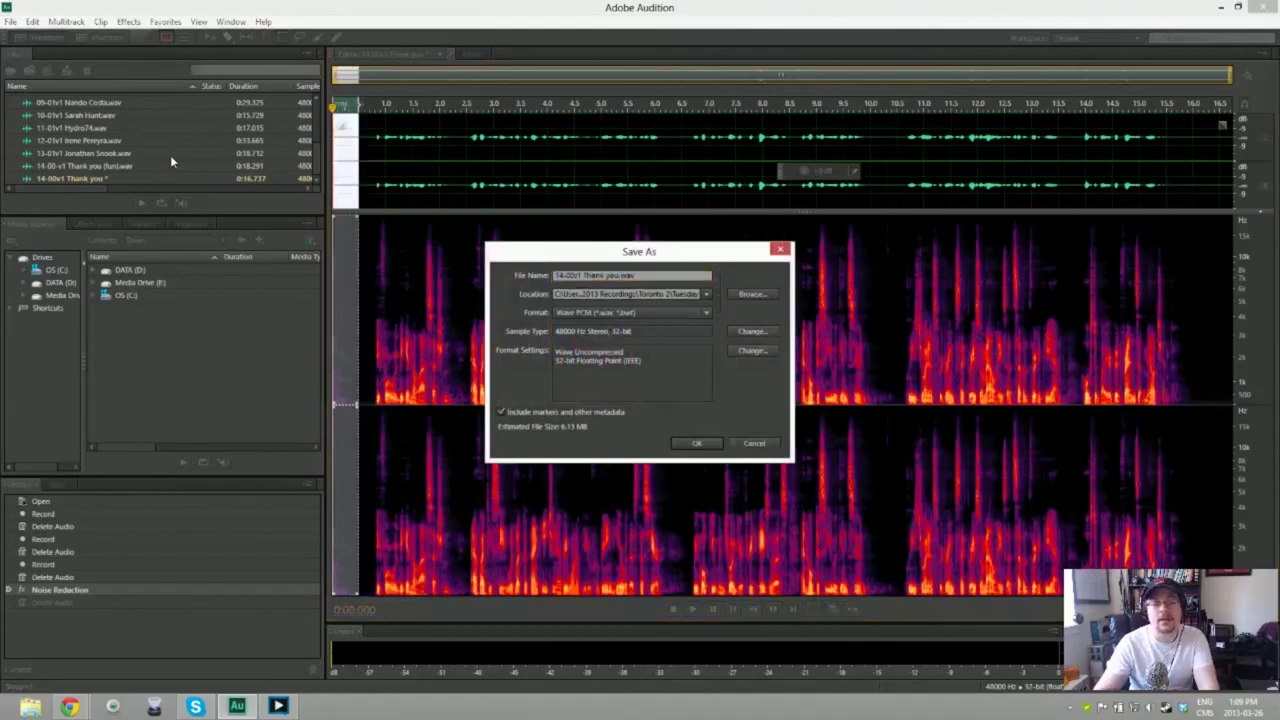
Step: Save '14-00v1 Thank you.wav' and start a new file for the next speaker, 14-01v1
{"action": "key", "text": "Return"}
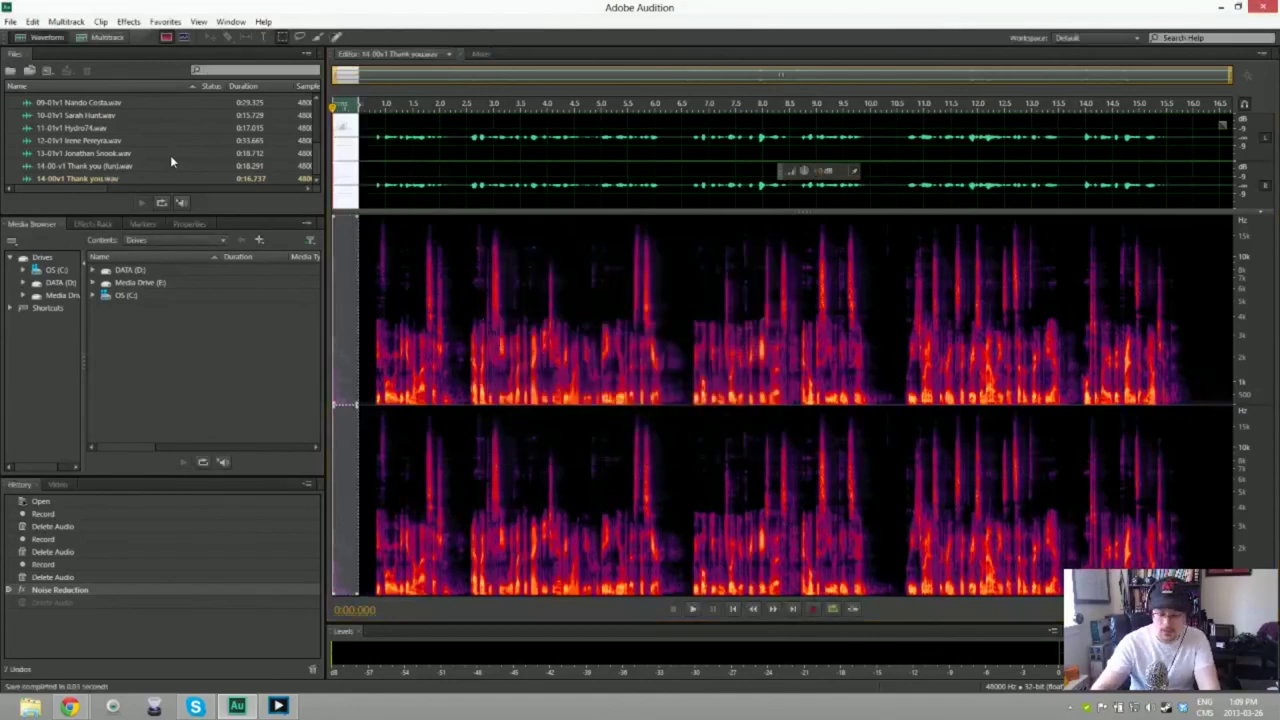
{"action": "key", "text": "ctrl+shift+n"}
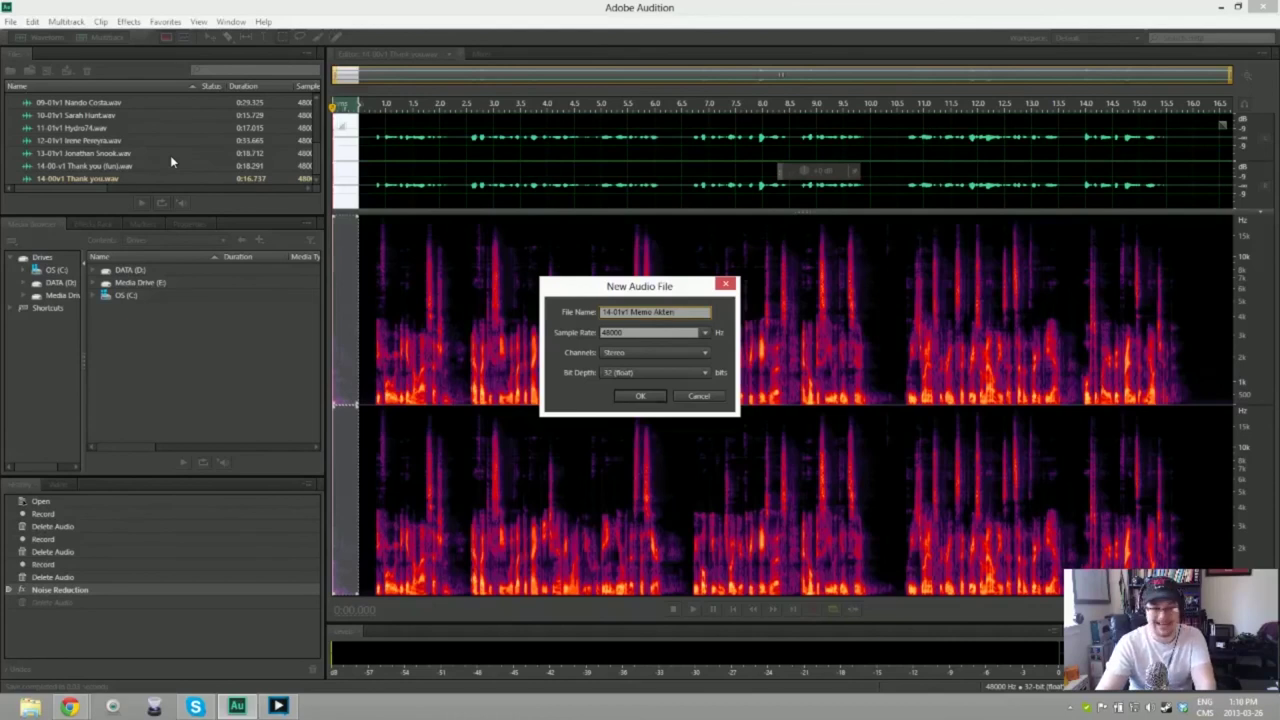
Step: Create the 14-01v1 file and record a roughly 20-second voice take
{"action": "key", "text": "Return"}
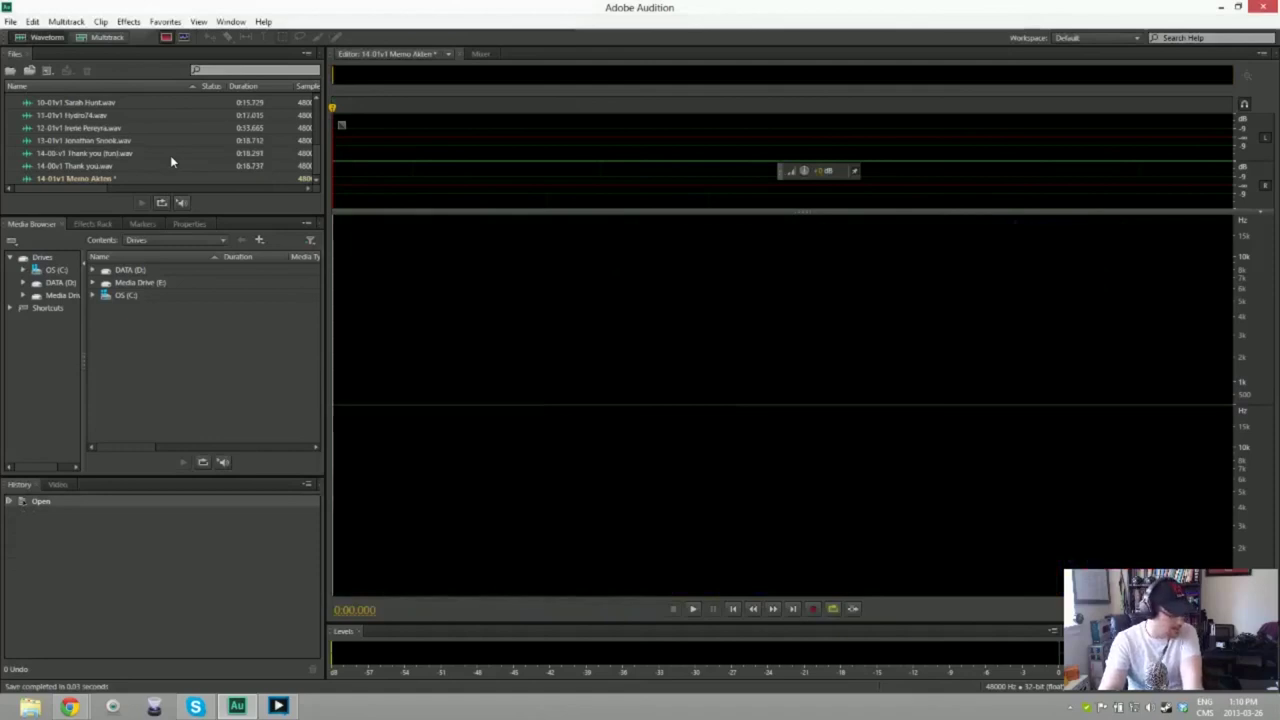
{"action": "key", "text": "shift+space"}
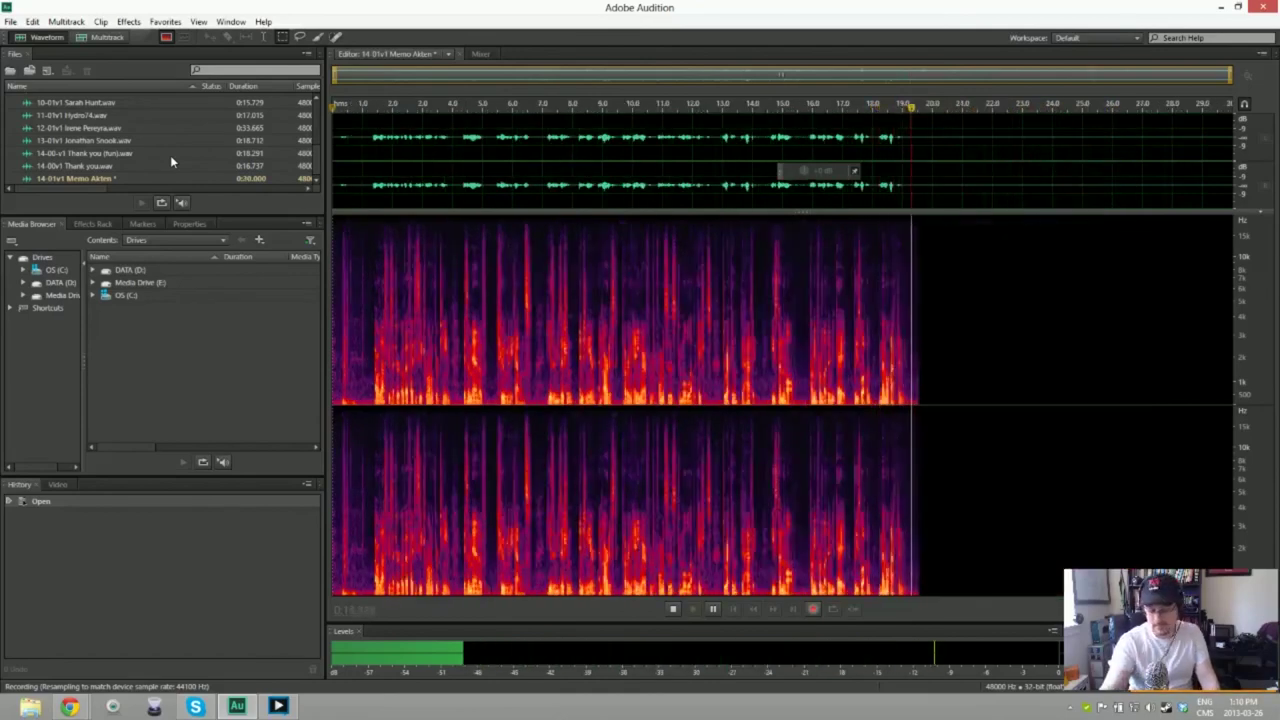
{"action": "key", "text": "space"}
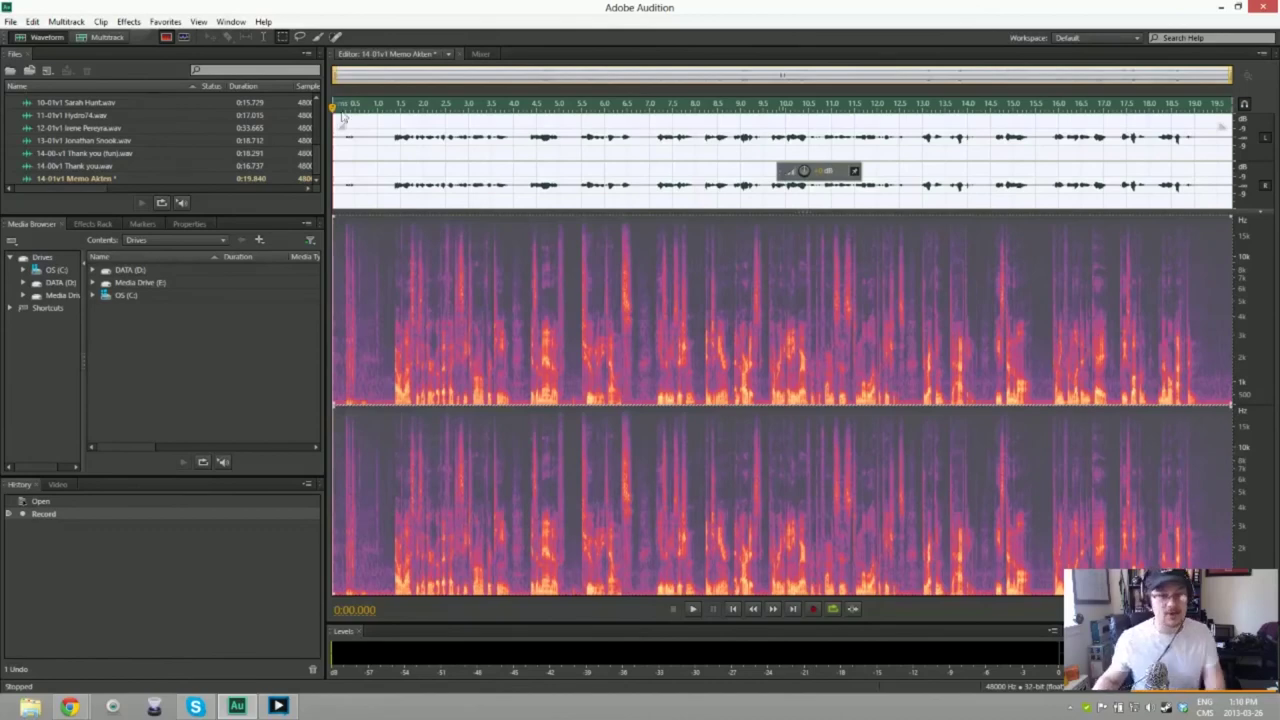
Step: Trim the start, noise-reduce using the silent first 0.8 s, preview, and save as WAV
{"action": "key", "text": "Delete"}
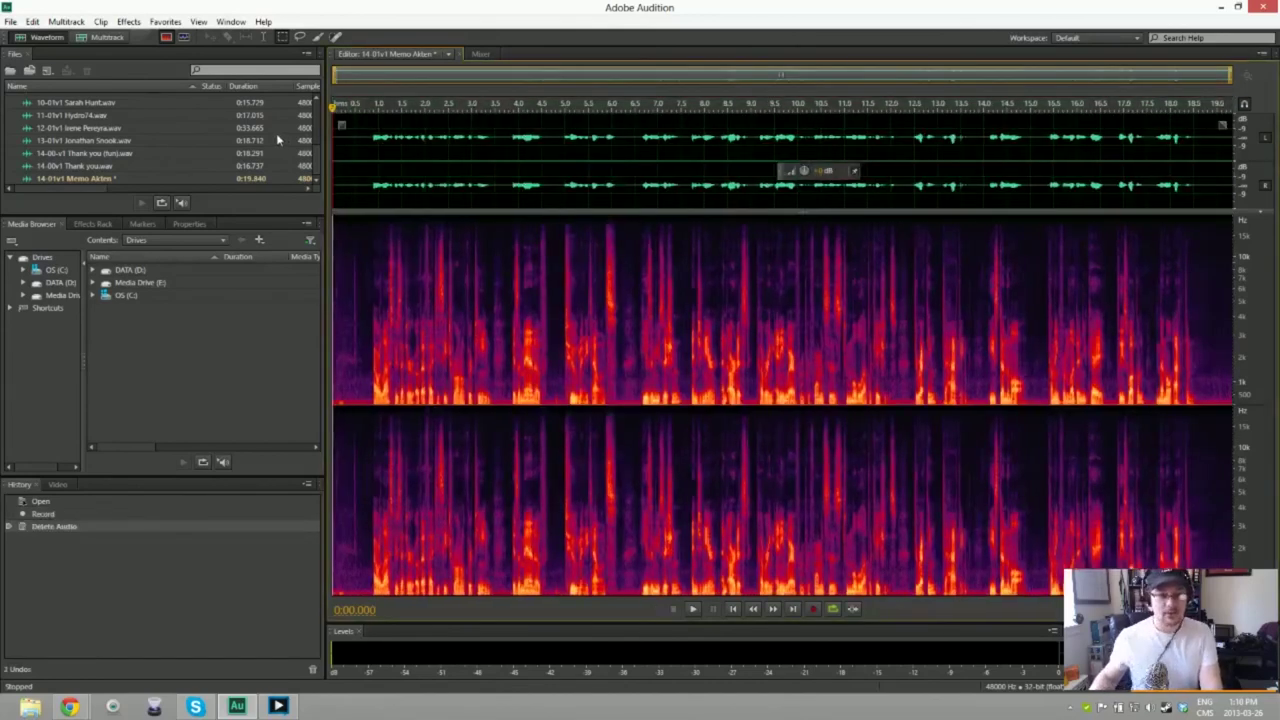
{"action": "left_click_drag", "start_coordinate": [334, 160], "coordinate": [367, 160]}
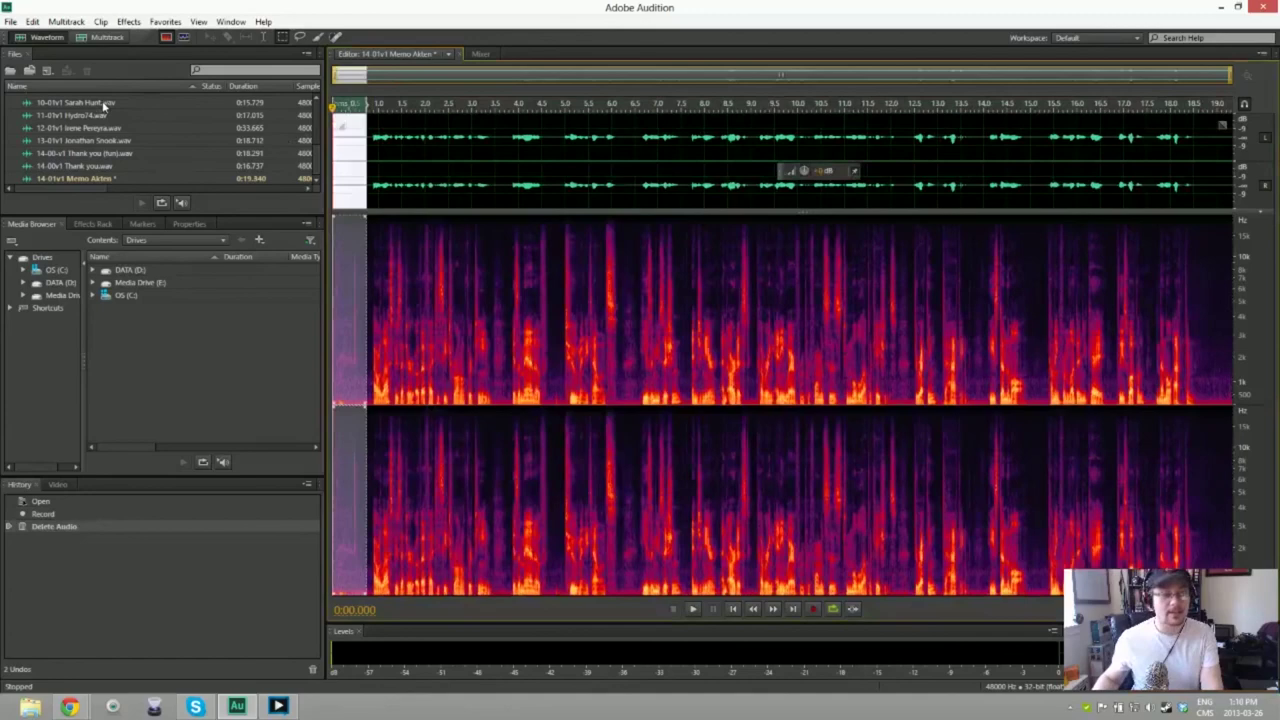
{"action": "key", "text": "ctrl+a"}
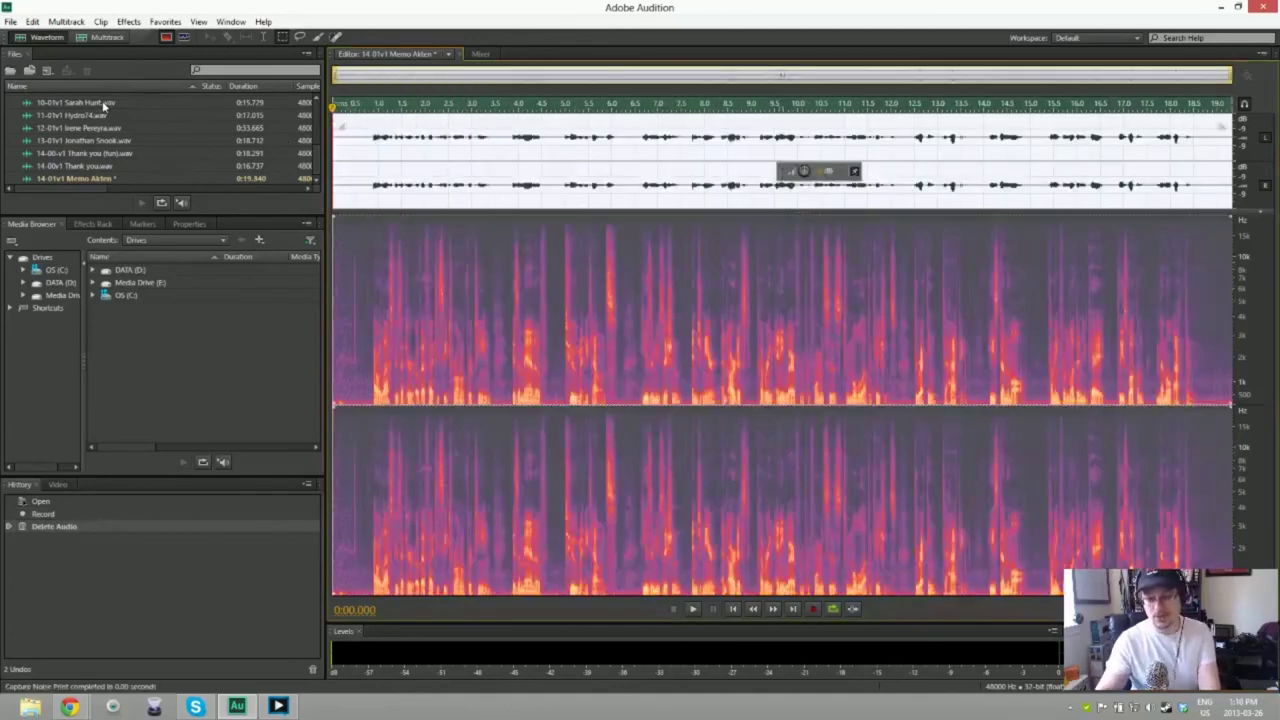
{"action": "key", "text": "ctrl+shift+p"}
{"action": "key", "text": "space"}
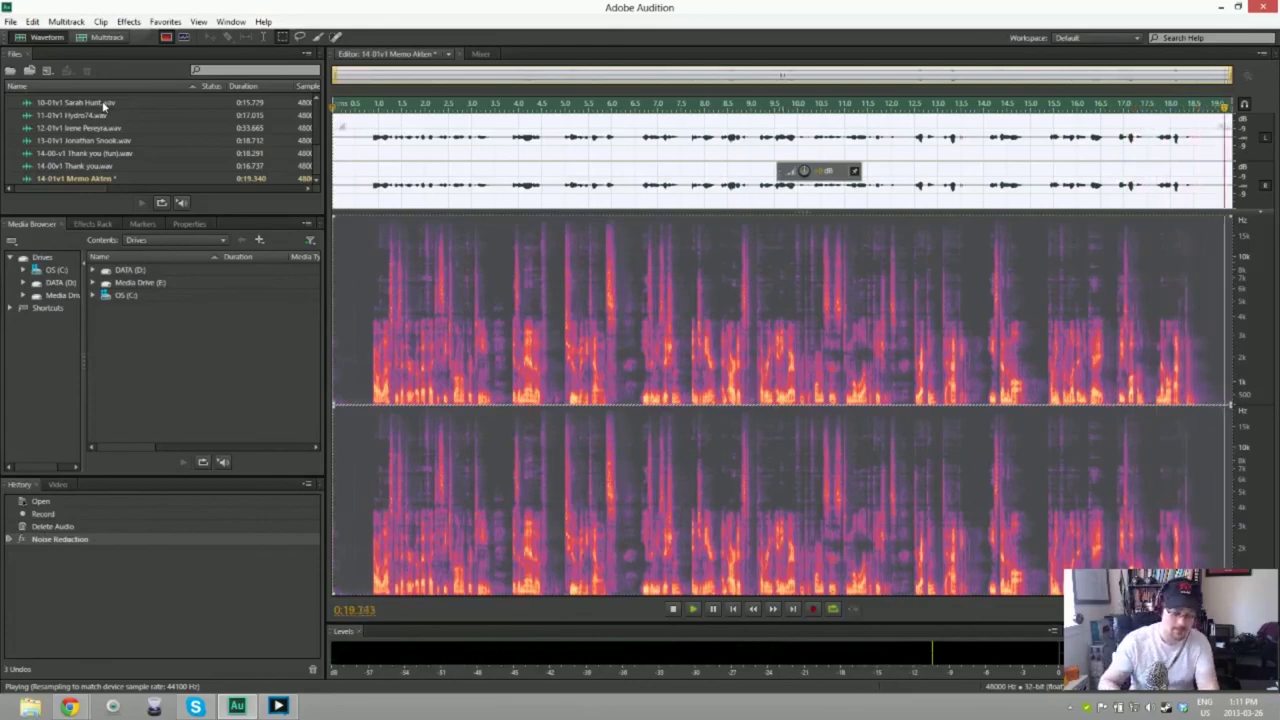
{"action": "key", "text": "ctrl+shift+s"}
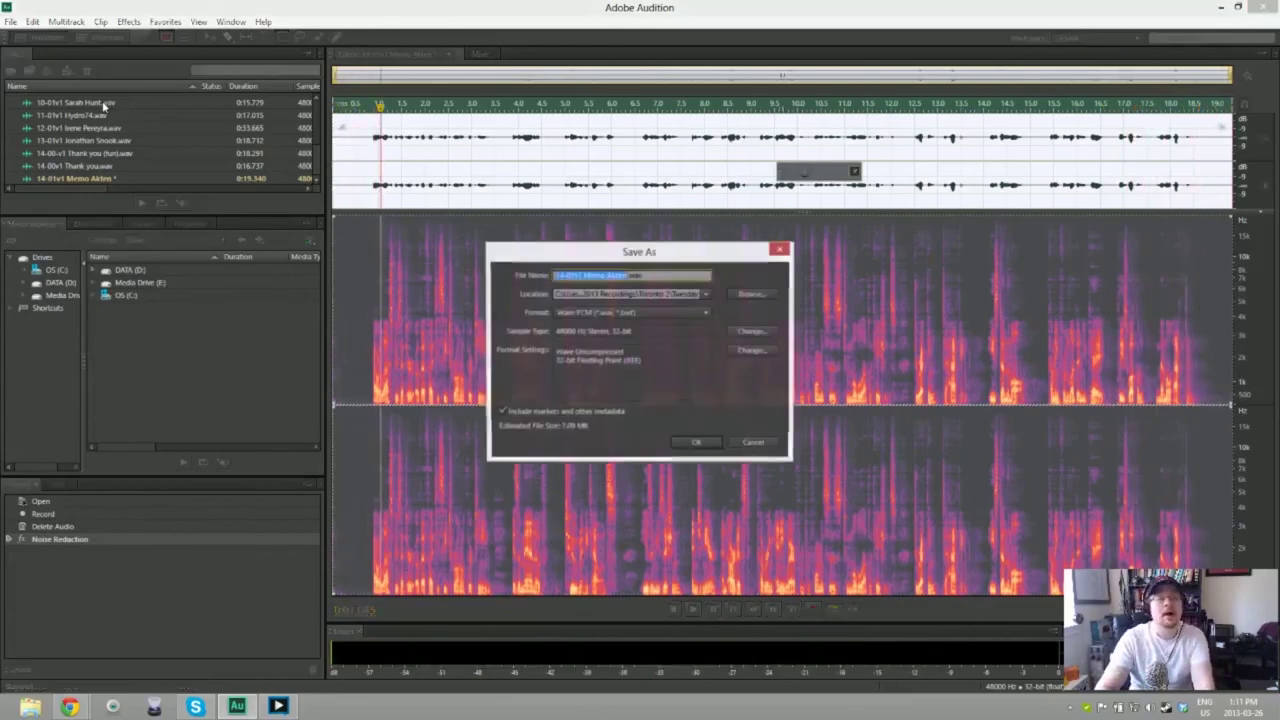
{"action": "key", "text": "Return"}
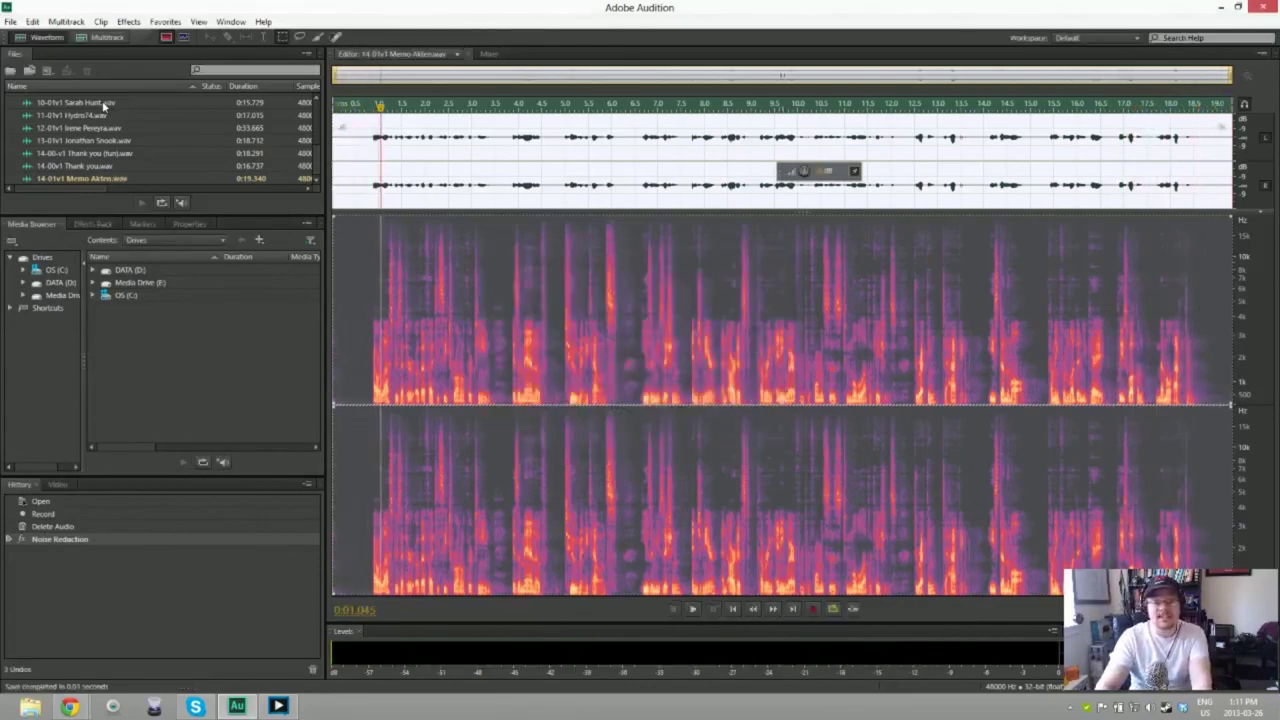